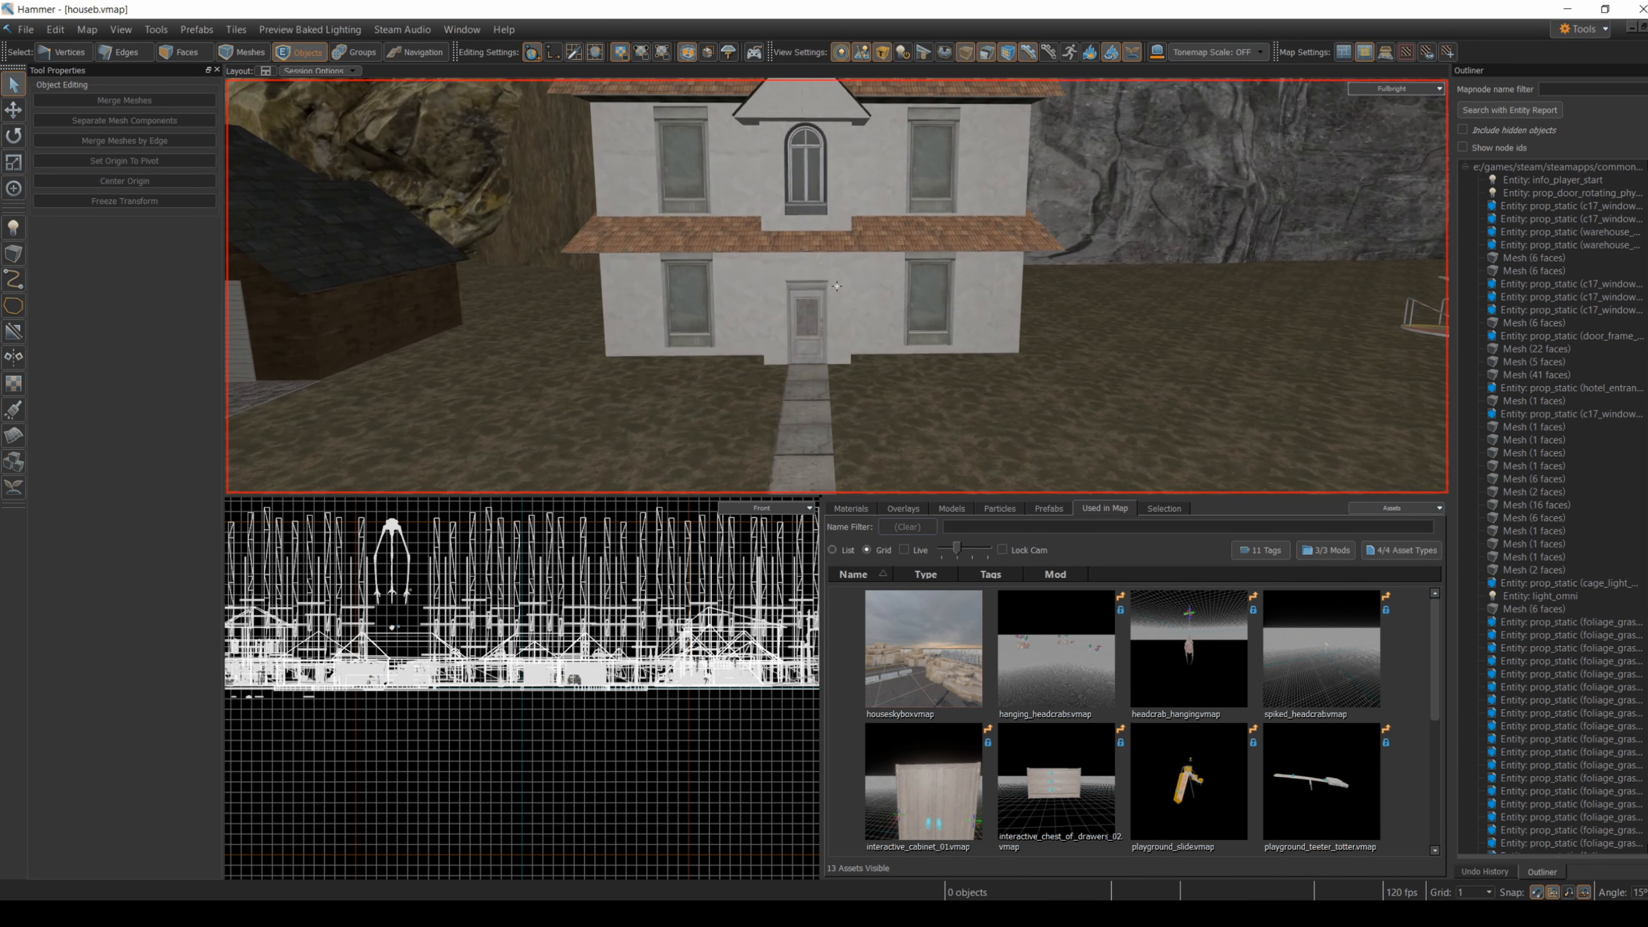
- Draw a flat block about 440 by 138 units and 1 unit high on the ground inside the house
key("w")
key("w")
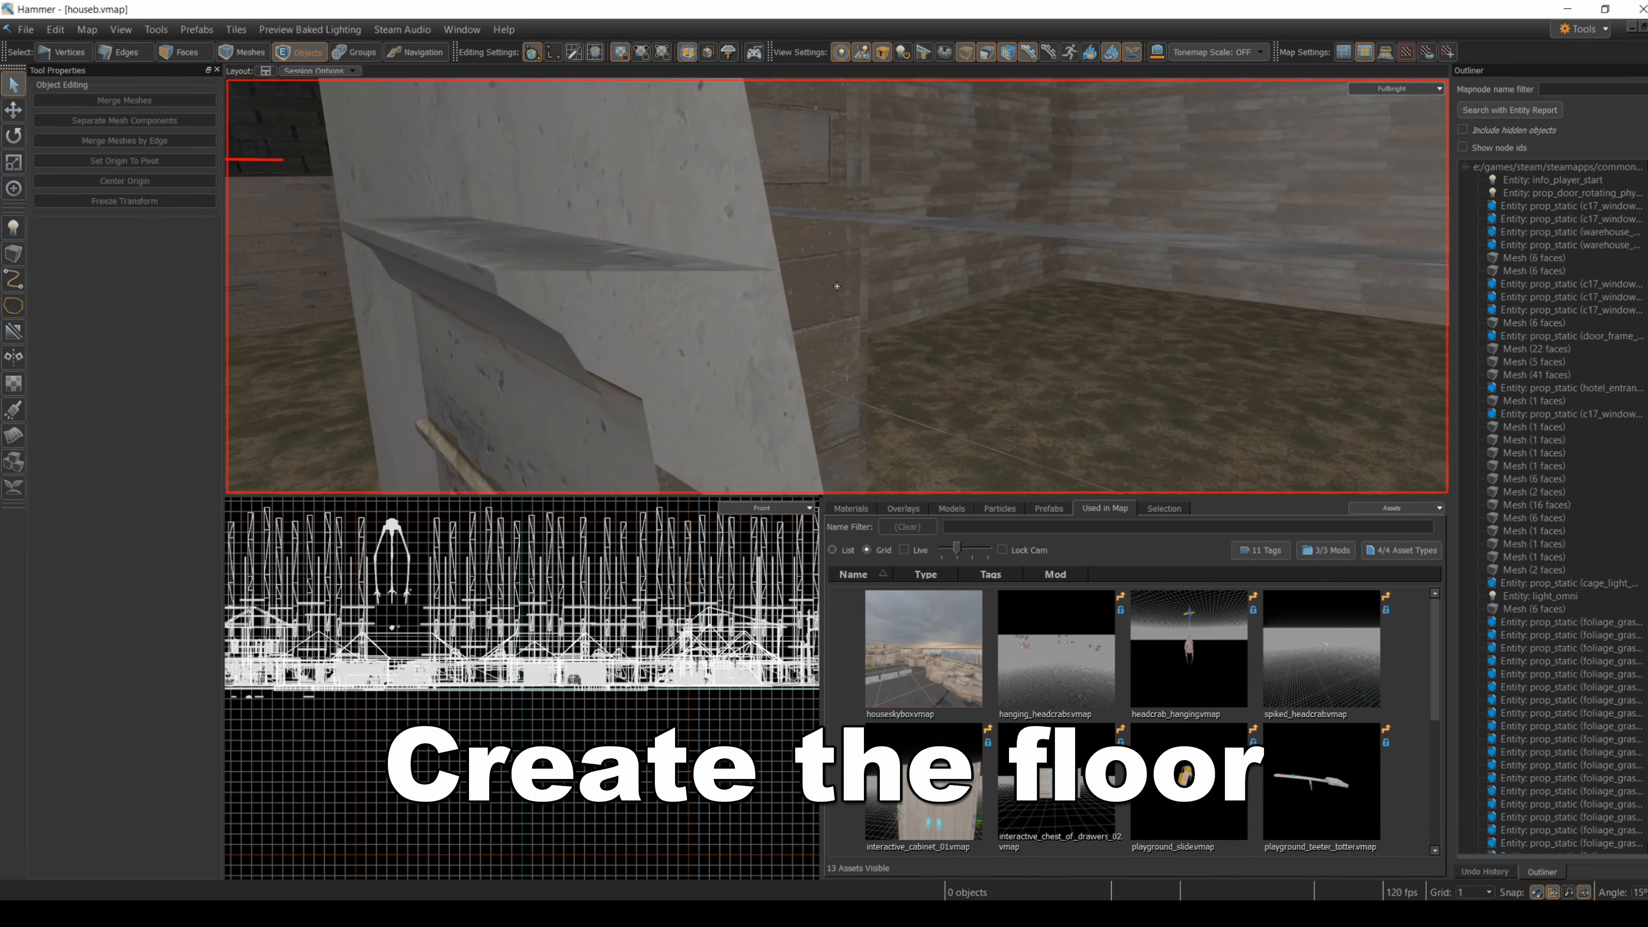
key("z")
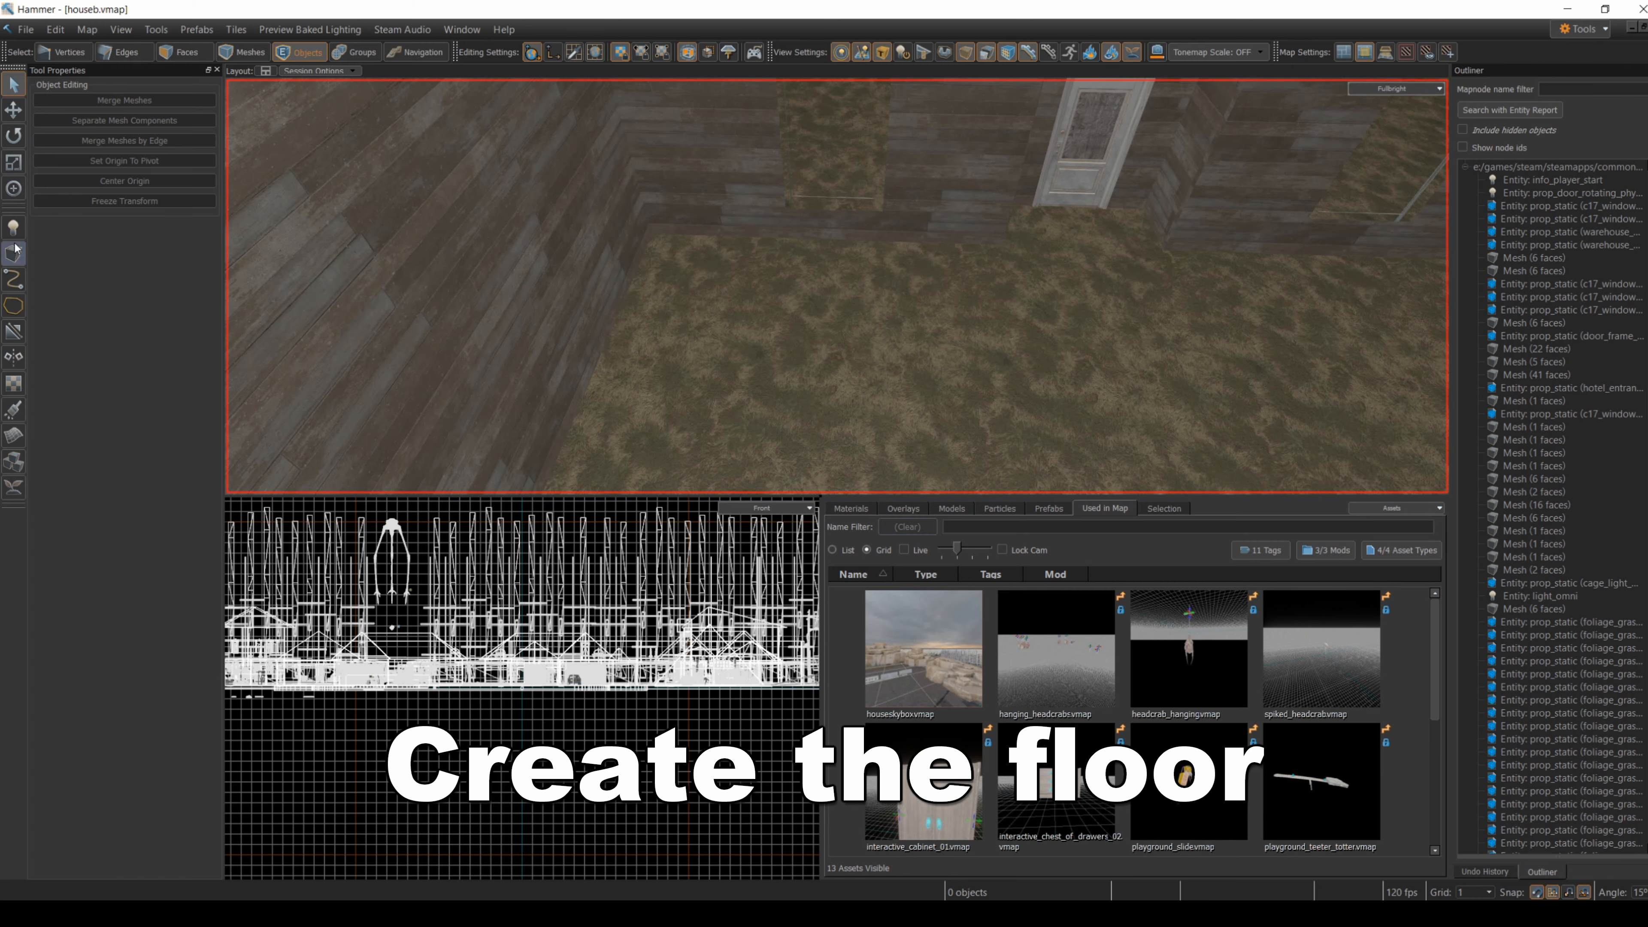
key("z")
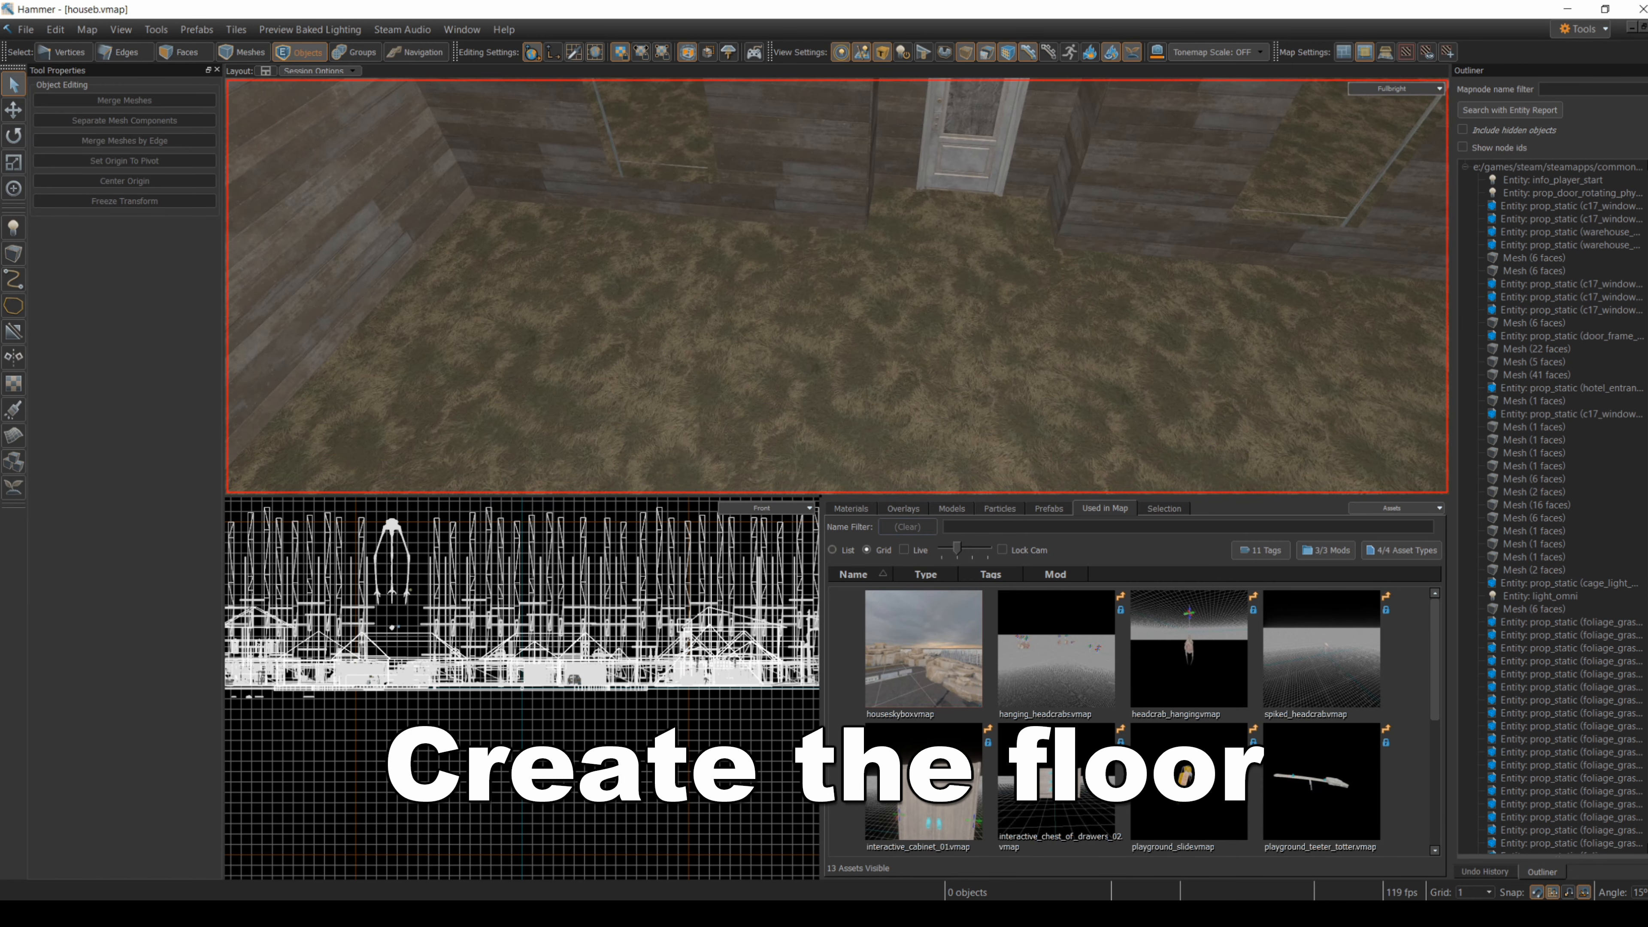
key("z")
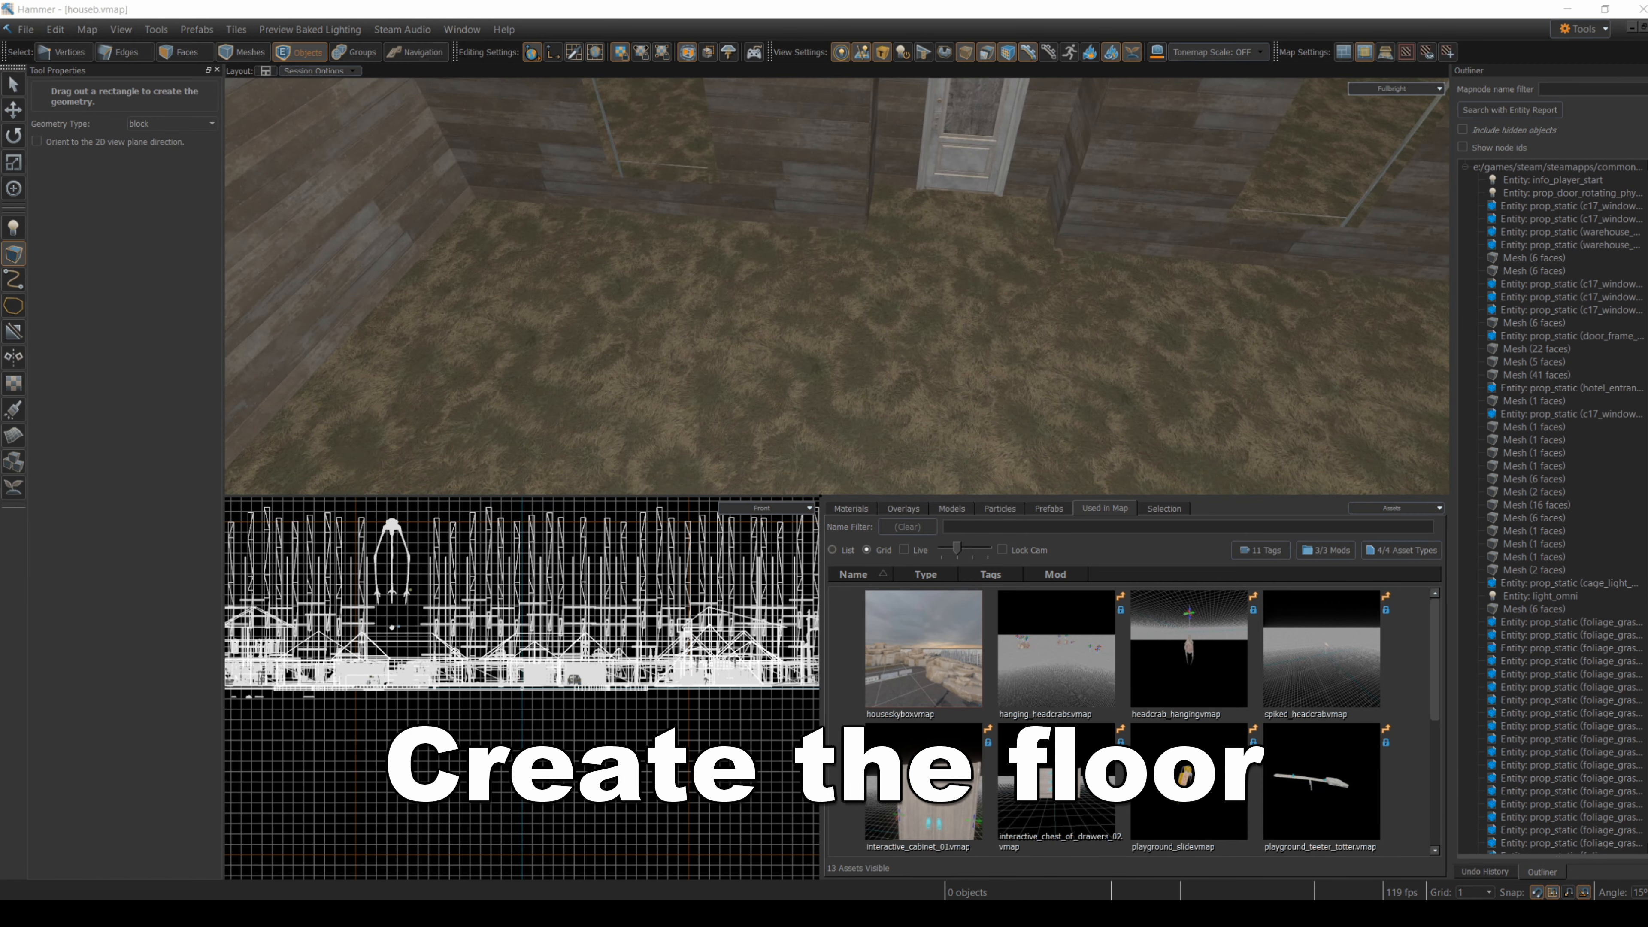
left_click_drag(476, 195, 1389, 428)
key("z")
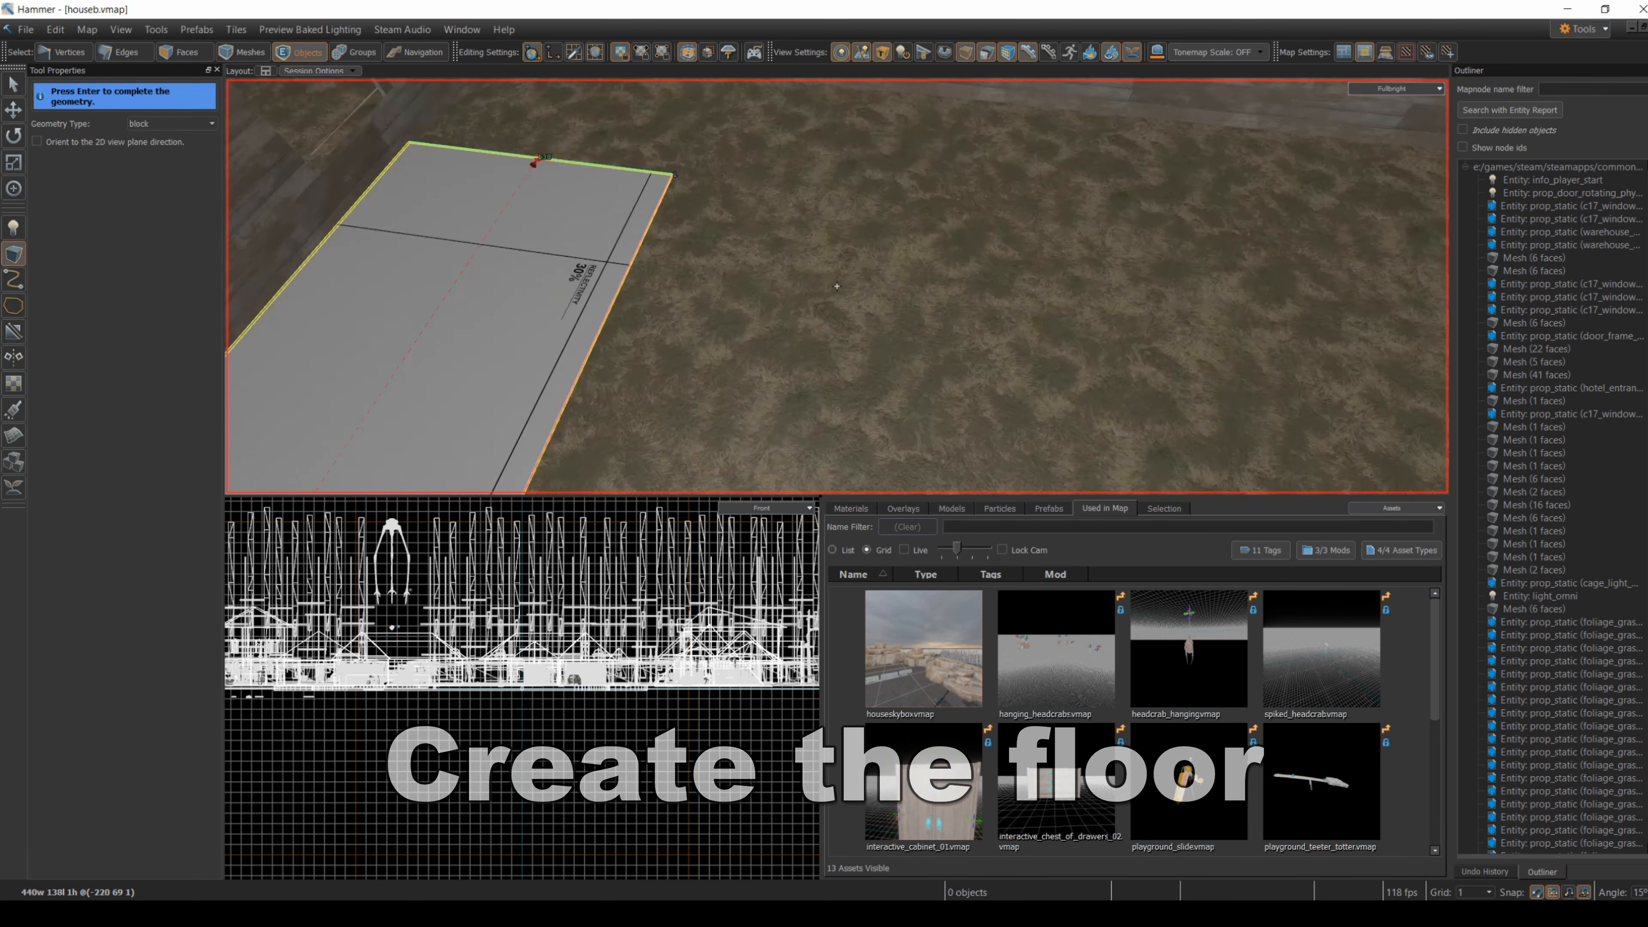
- Stretch the block out to the interior walls, about 526 by 537 units, and complete the floor geometry
key("z")
left_click_drag(716, 454, 804, 623)
key("z")
key("z")
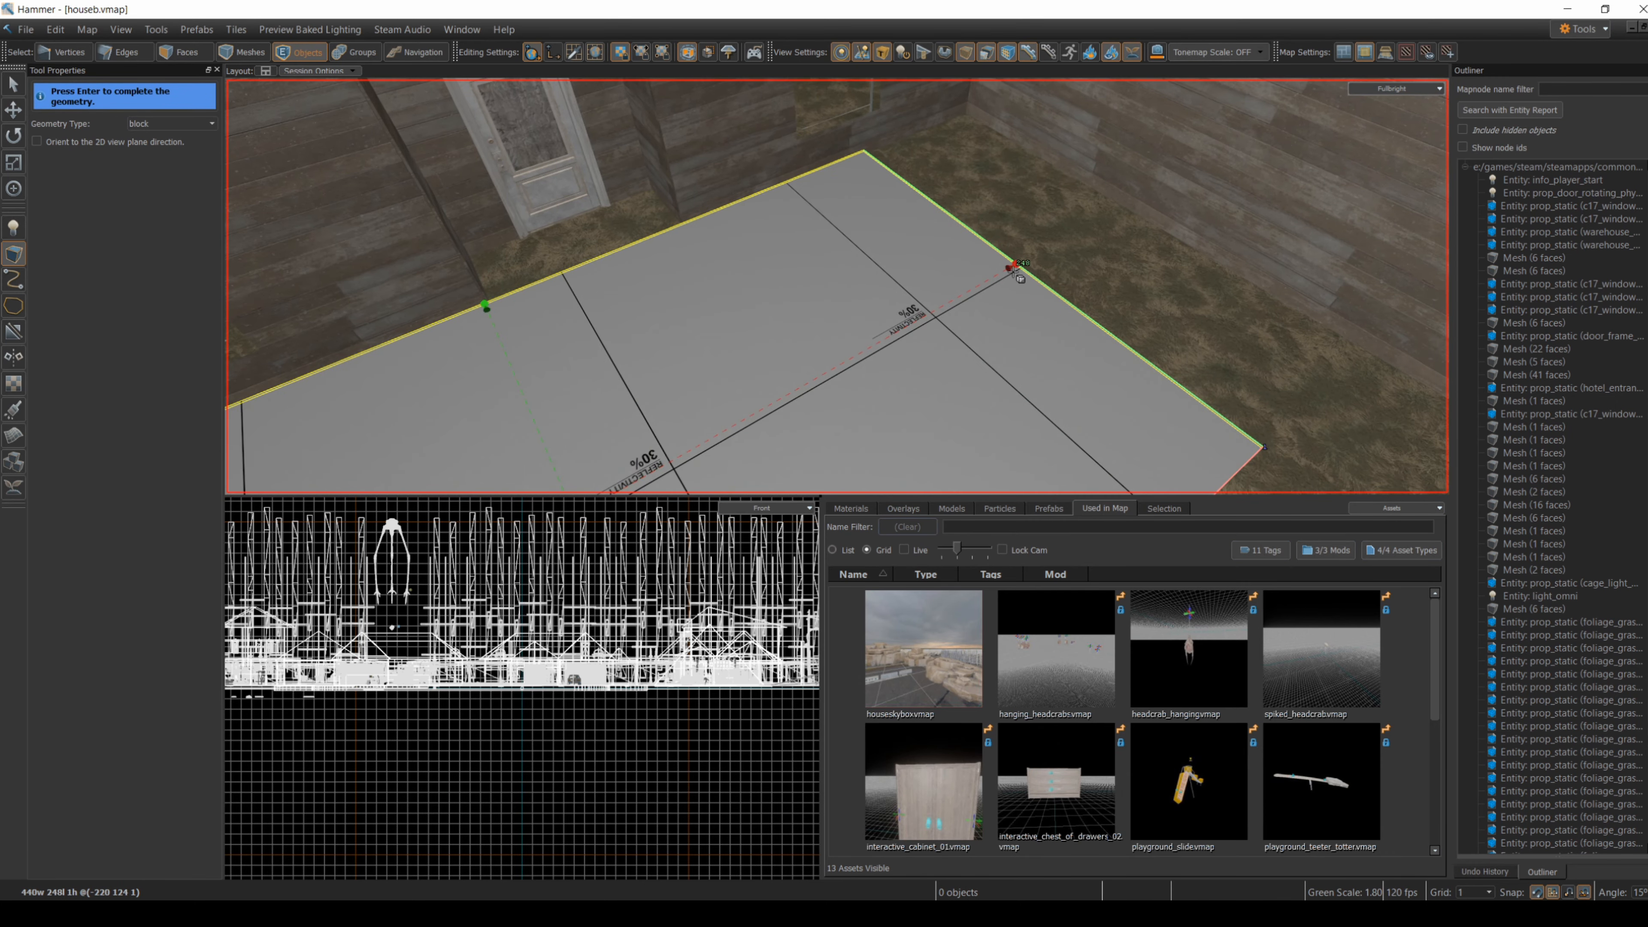
key("z")
key("z")
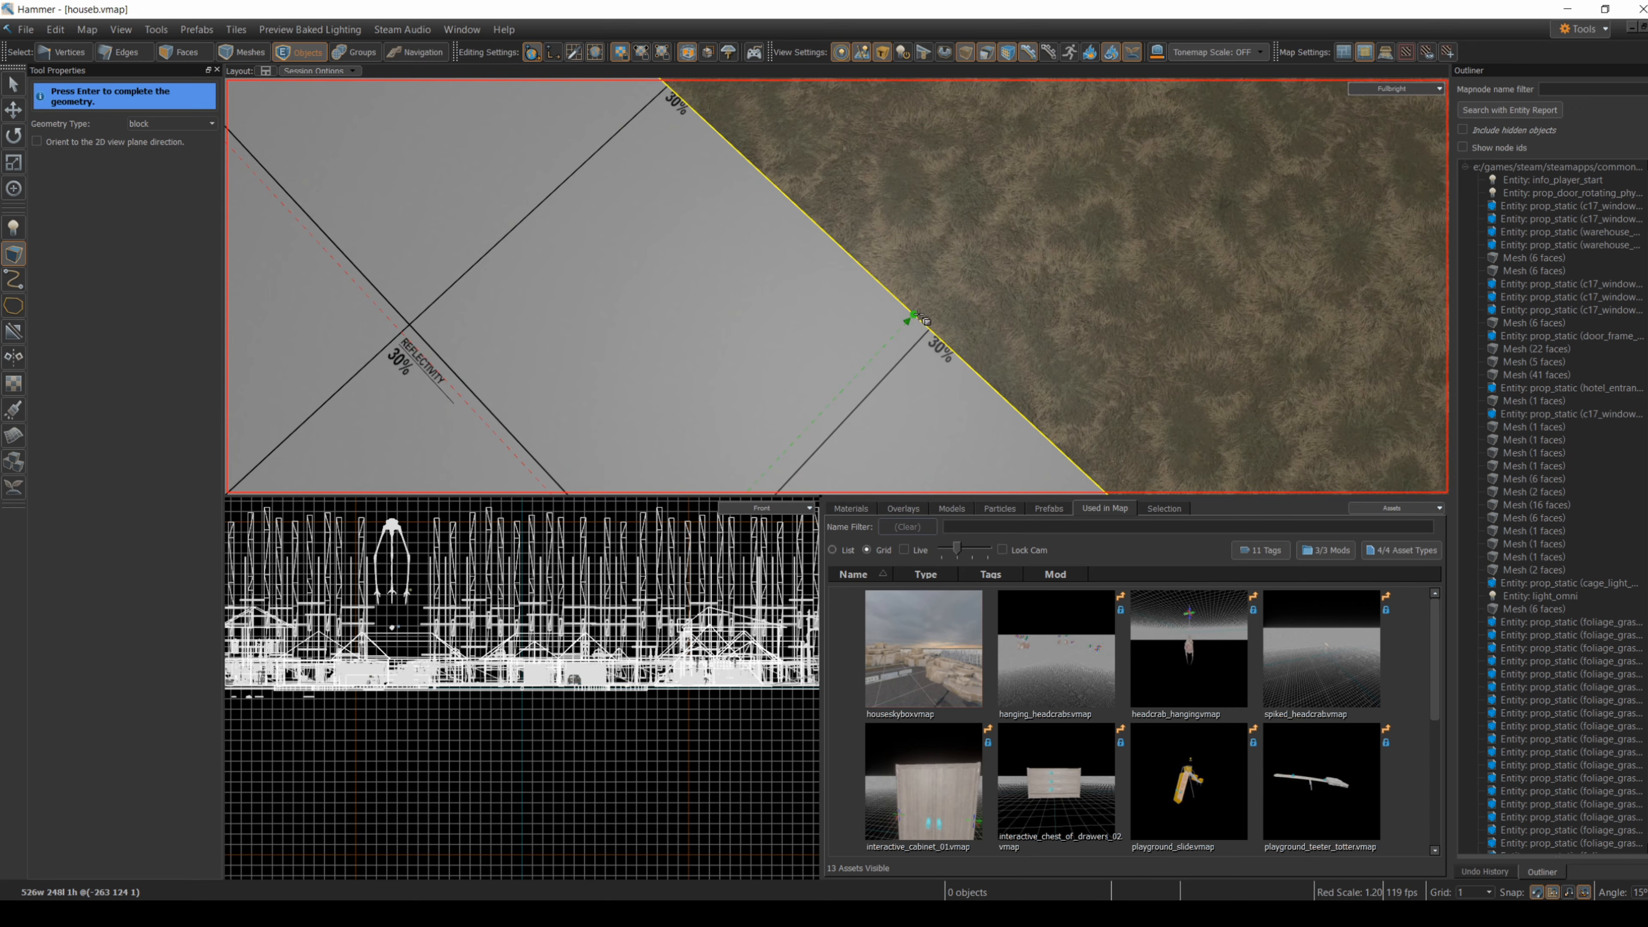
left_click_drag(921, 320, 1113, 107)
key("z")
key("z")
left_click_drag(828, 449, 821, 236)
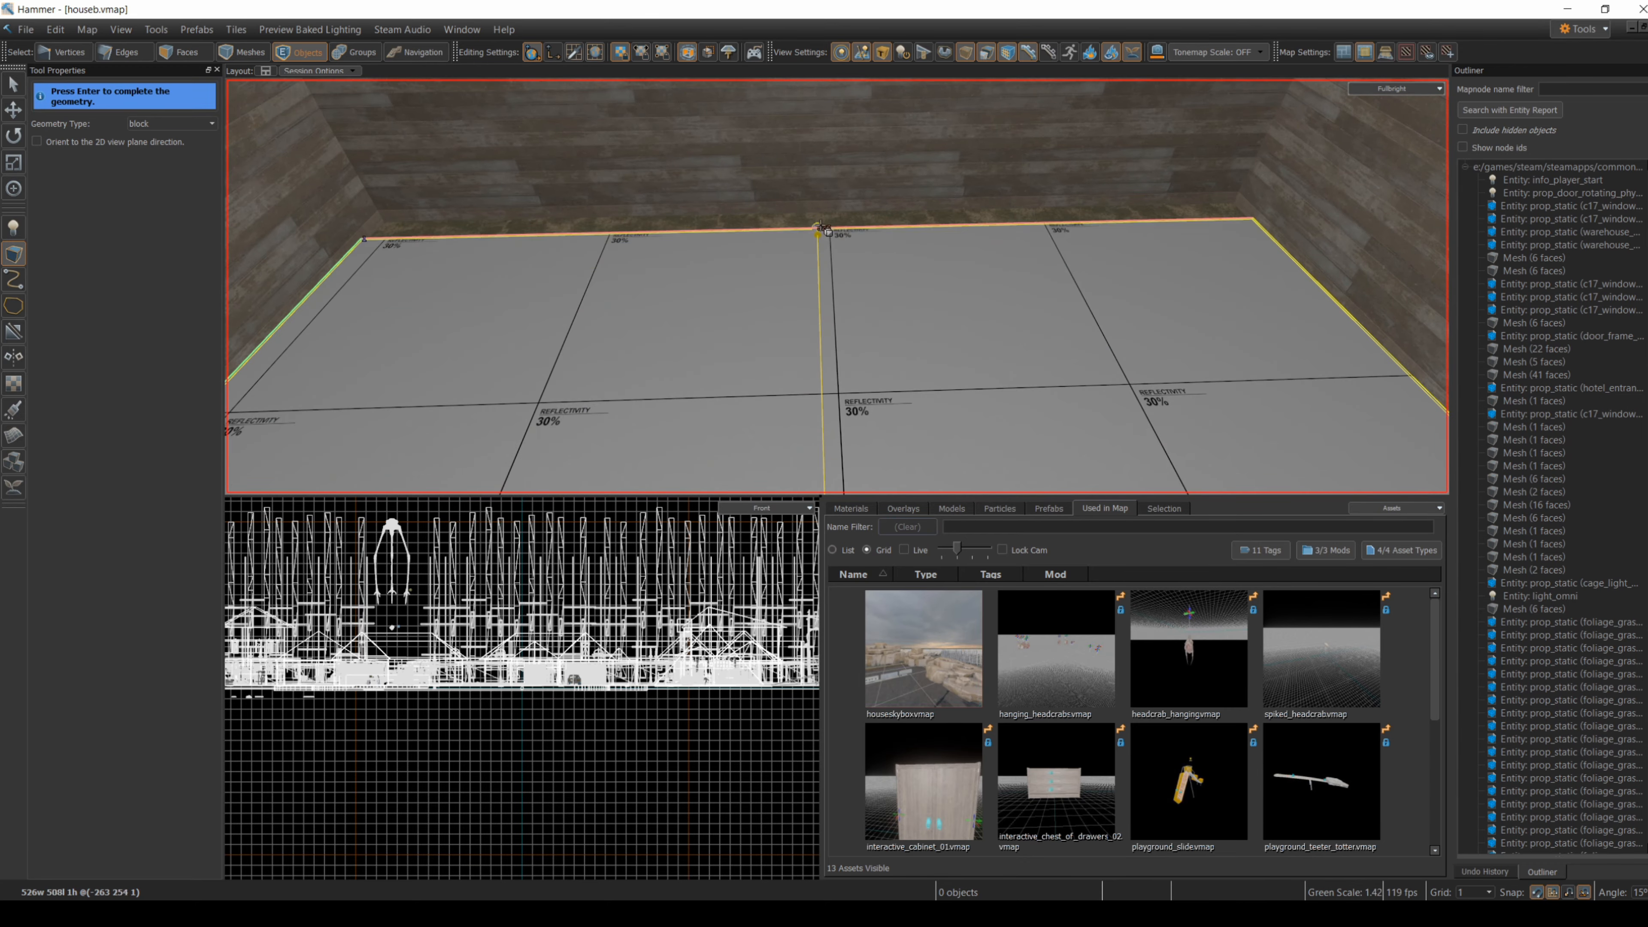
key("Return")
key("z")
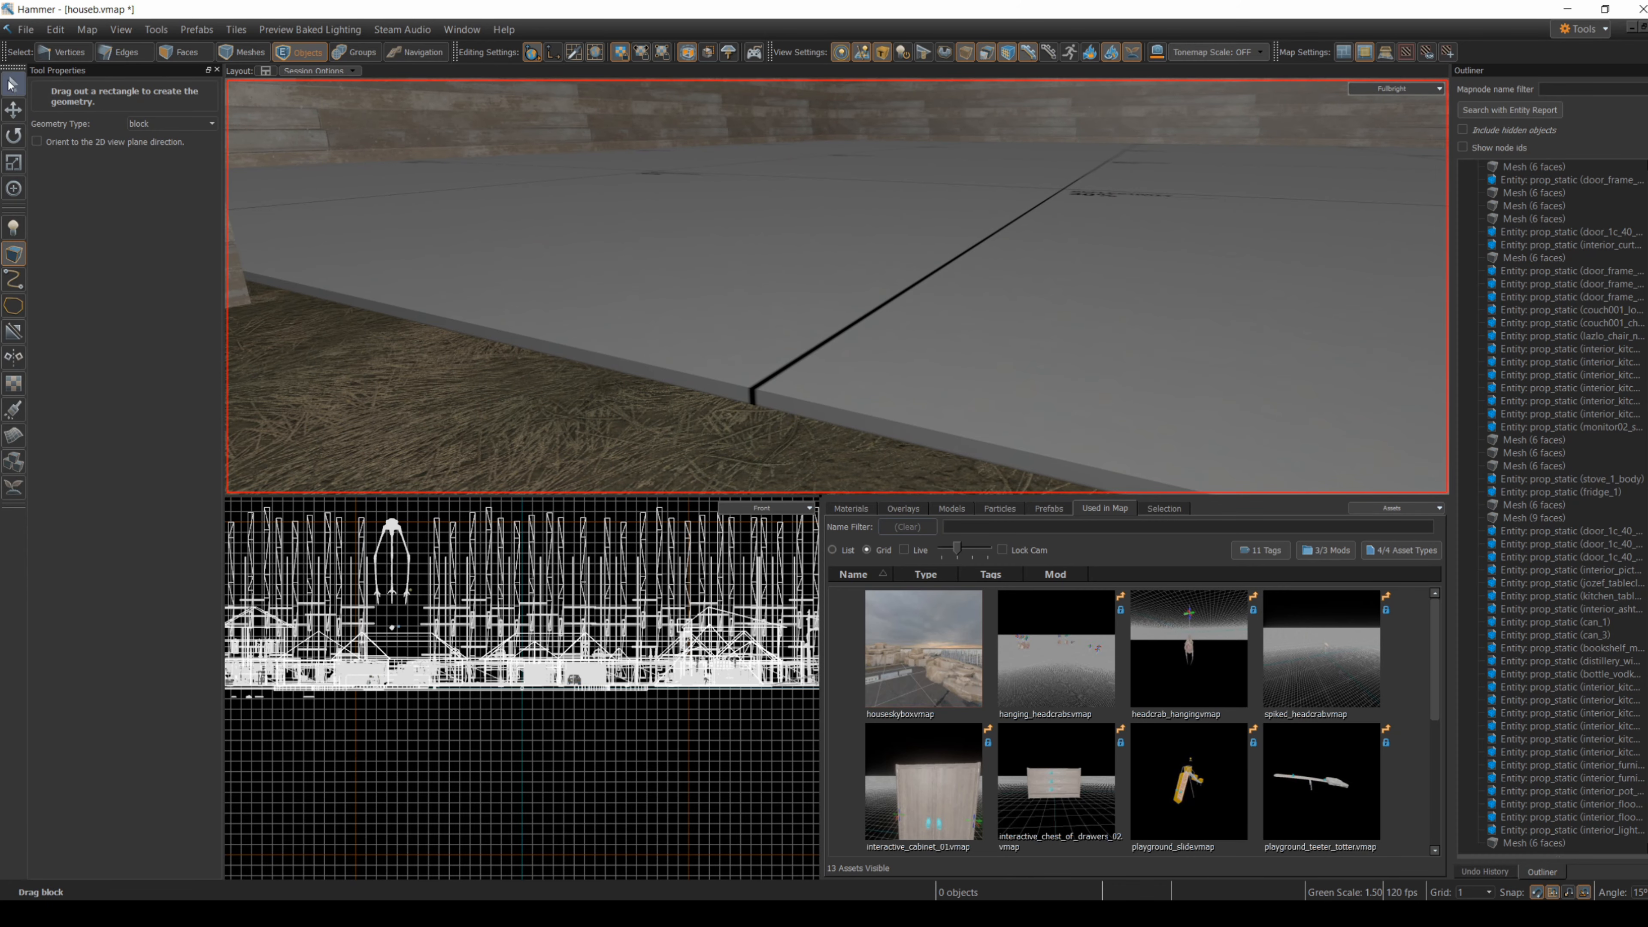
- Select the new floor block and adjust its height against the base of the interior walls
left_click(10, 85)
left_click(1051, 180)
left_click_drag(1090, 165, 529, 390)
left_click_drag(1094, 112, 1093, 163)
key("Escape")
left_click(1094, 163)
key("z")
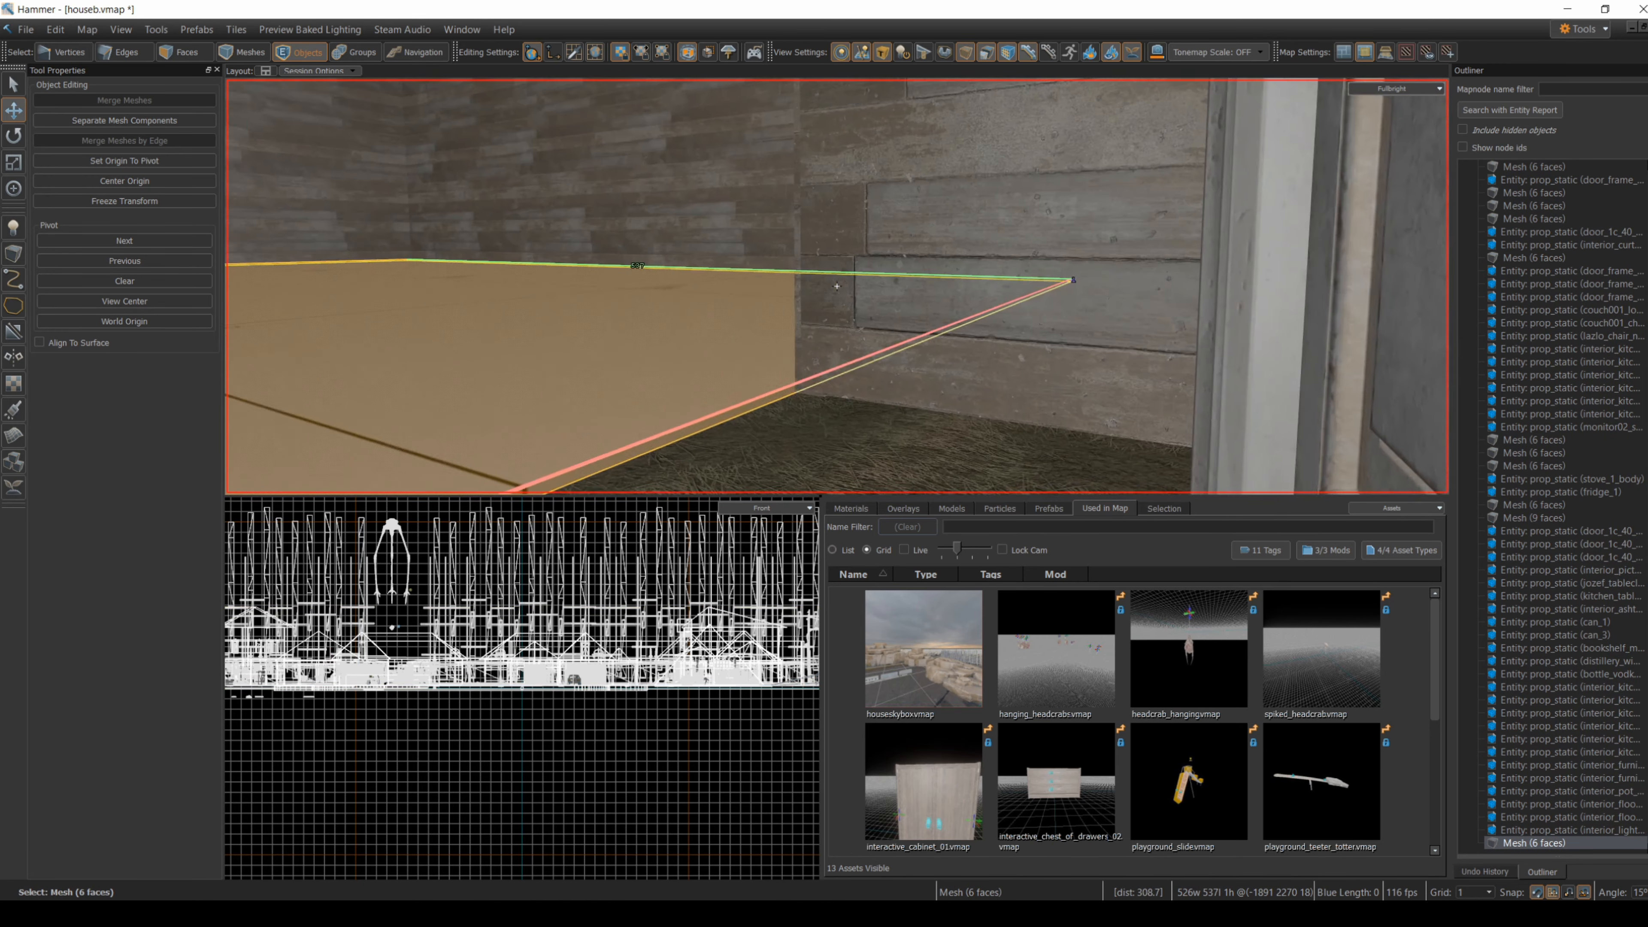
key("s")
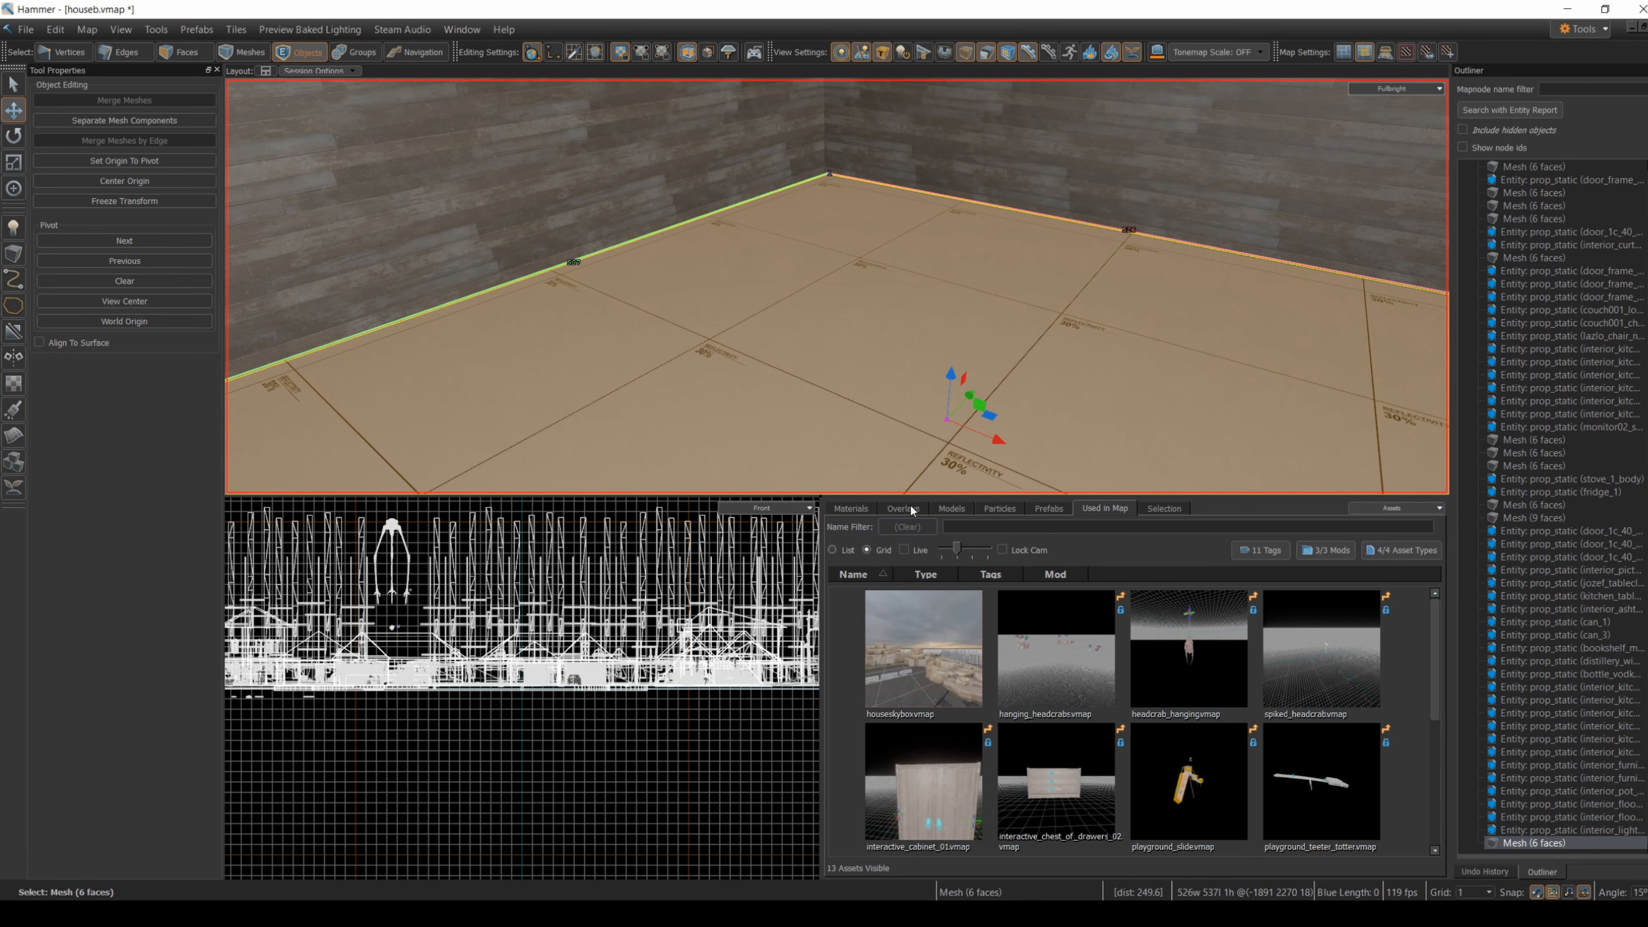
- Find wood materials and apply wooden_floors_old_1c to the floor block
left_click(852, 508)
type("wood")
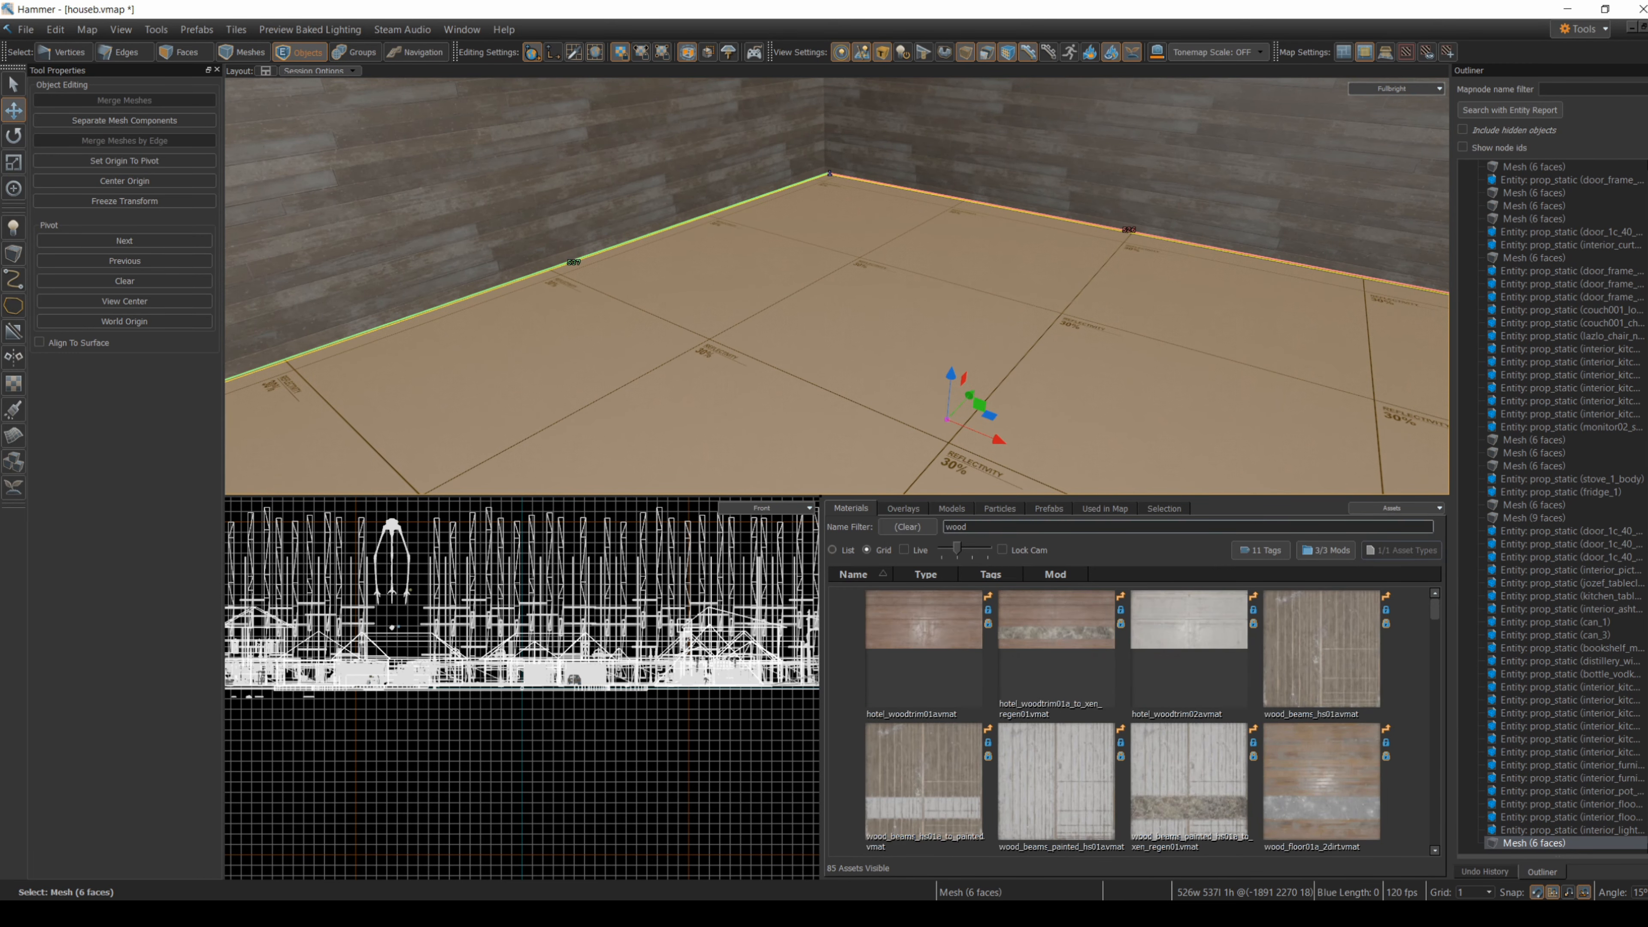
scroll(1194, 696, "down", 5)
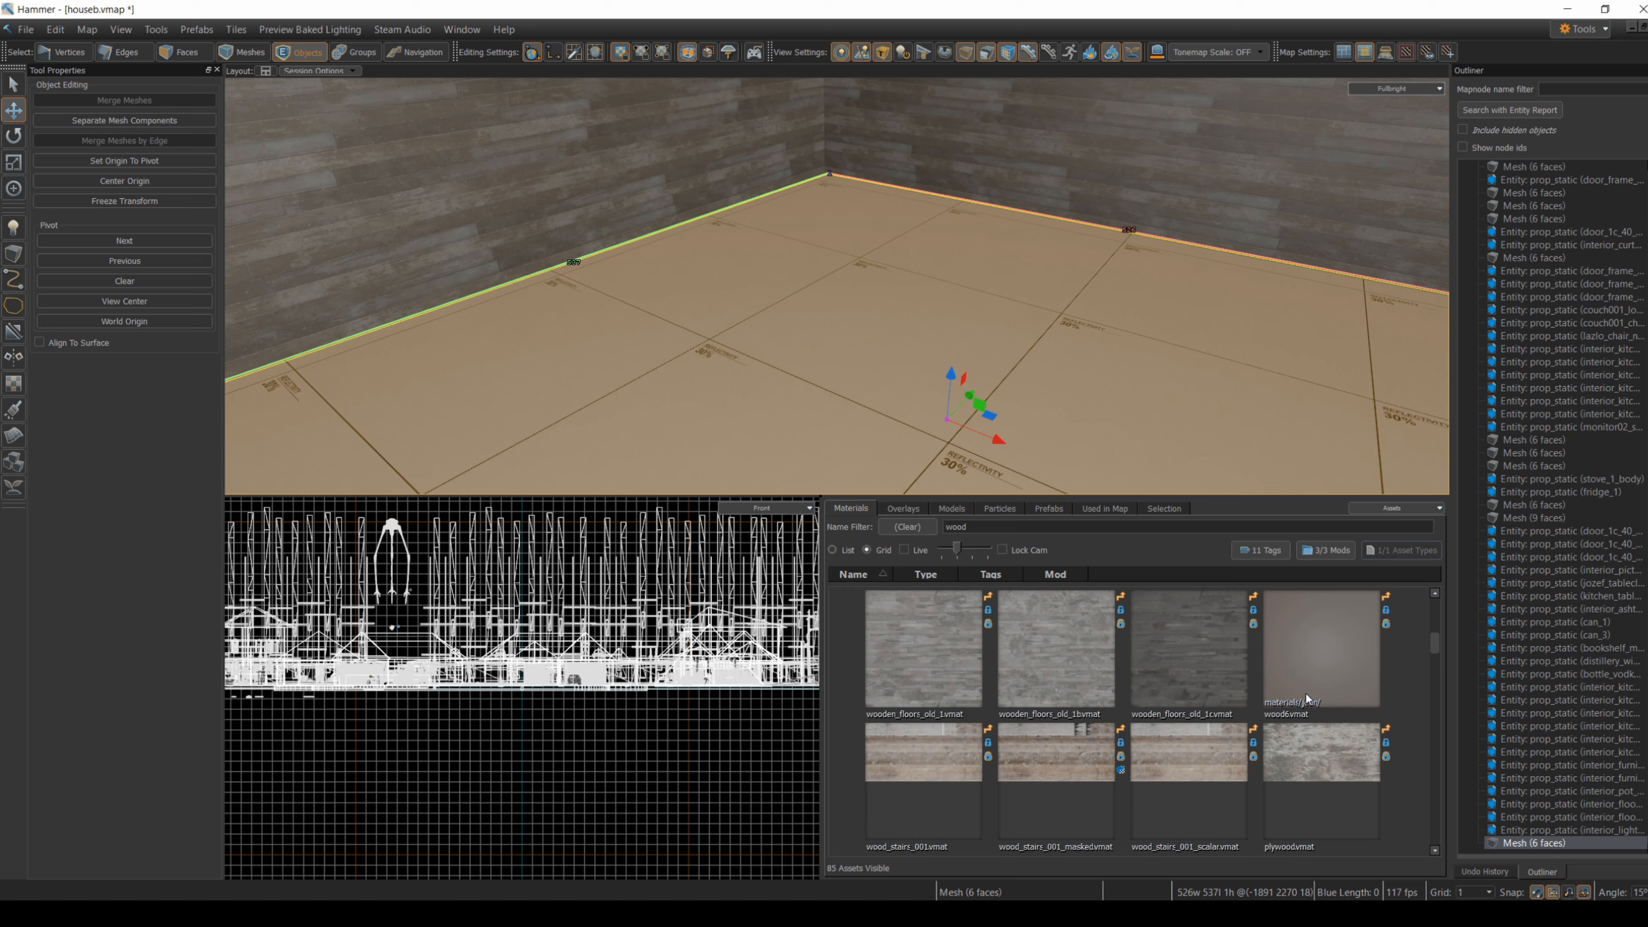
left_click(1201, 657)
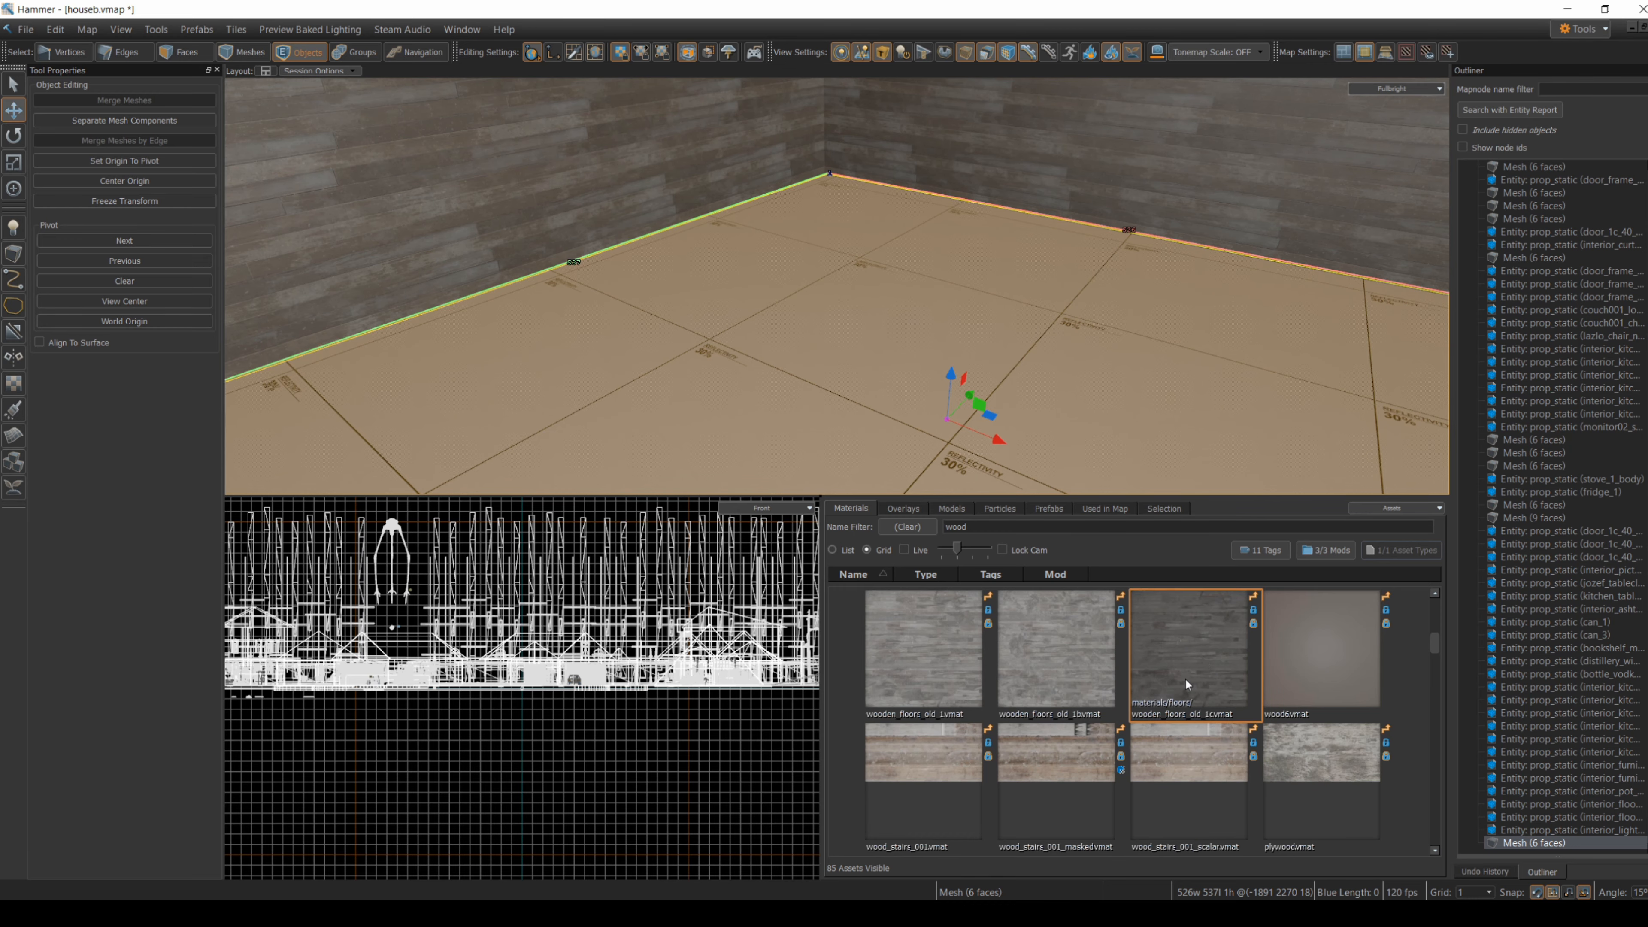
left_click_drag(1185, 678, 1064, 385)
right_click_drag(1053, 374, 837, 286)
- Rotate the texture on the floor's top face by 90 degrees in 15-degree increments, and clear the selection
key("3")
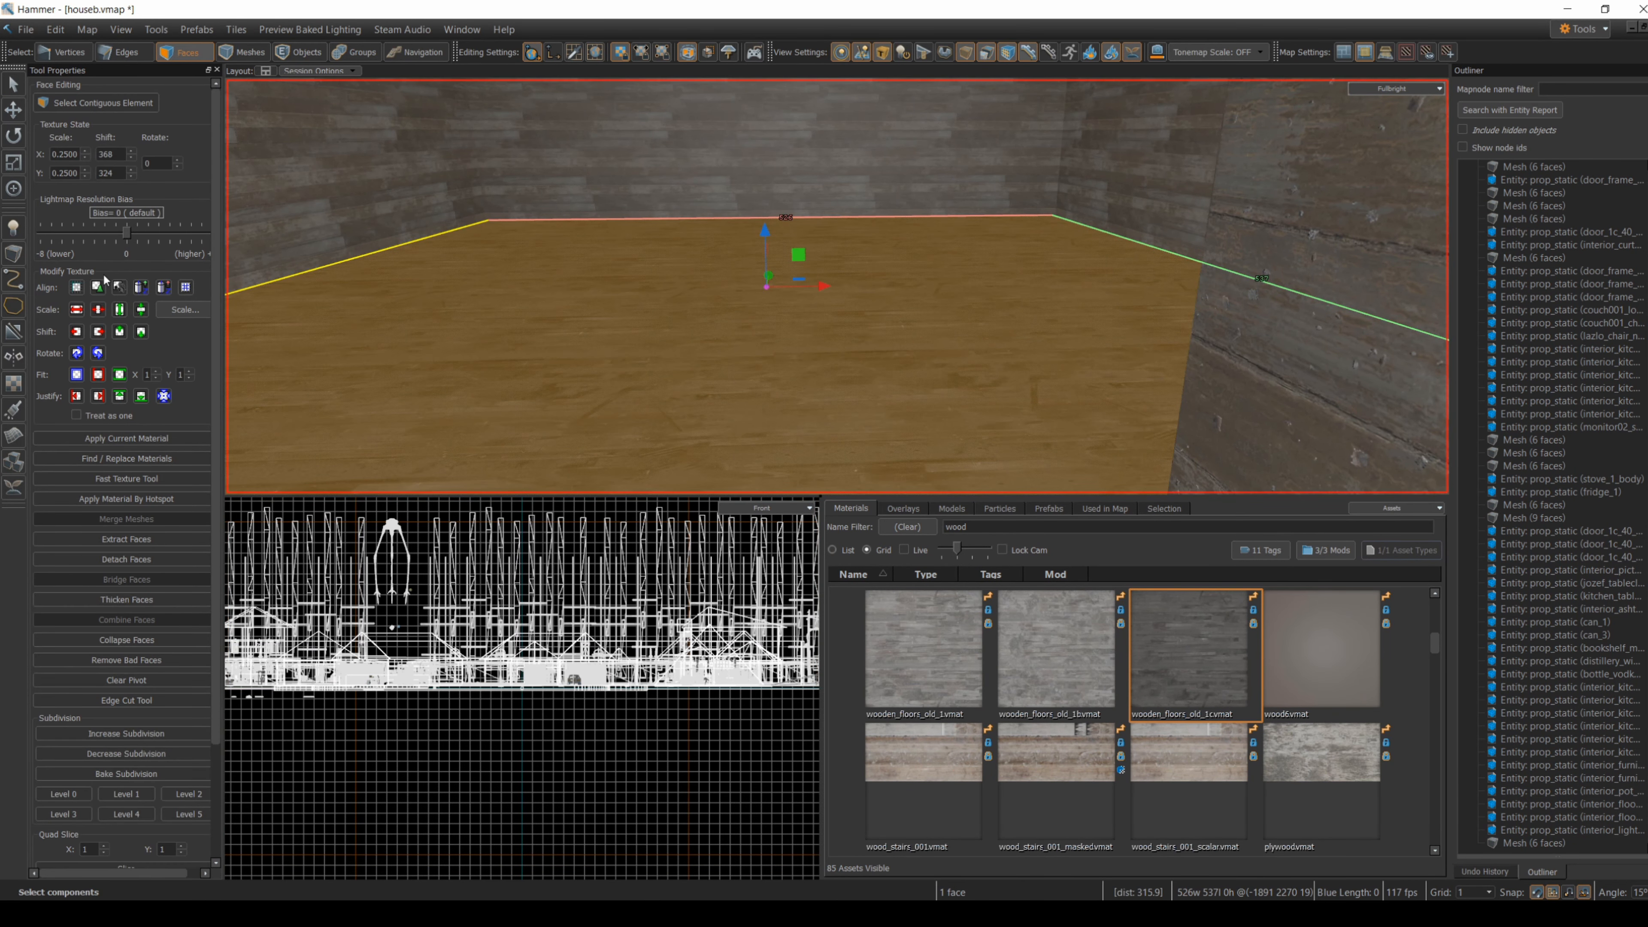
left_click(80, 350)
left_click(79, 351)
left_click(80, 351)
left_click(80, 351)
left_click(80, 350)
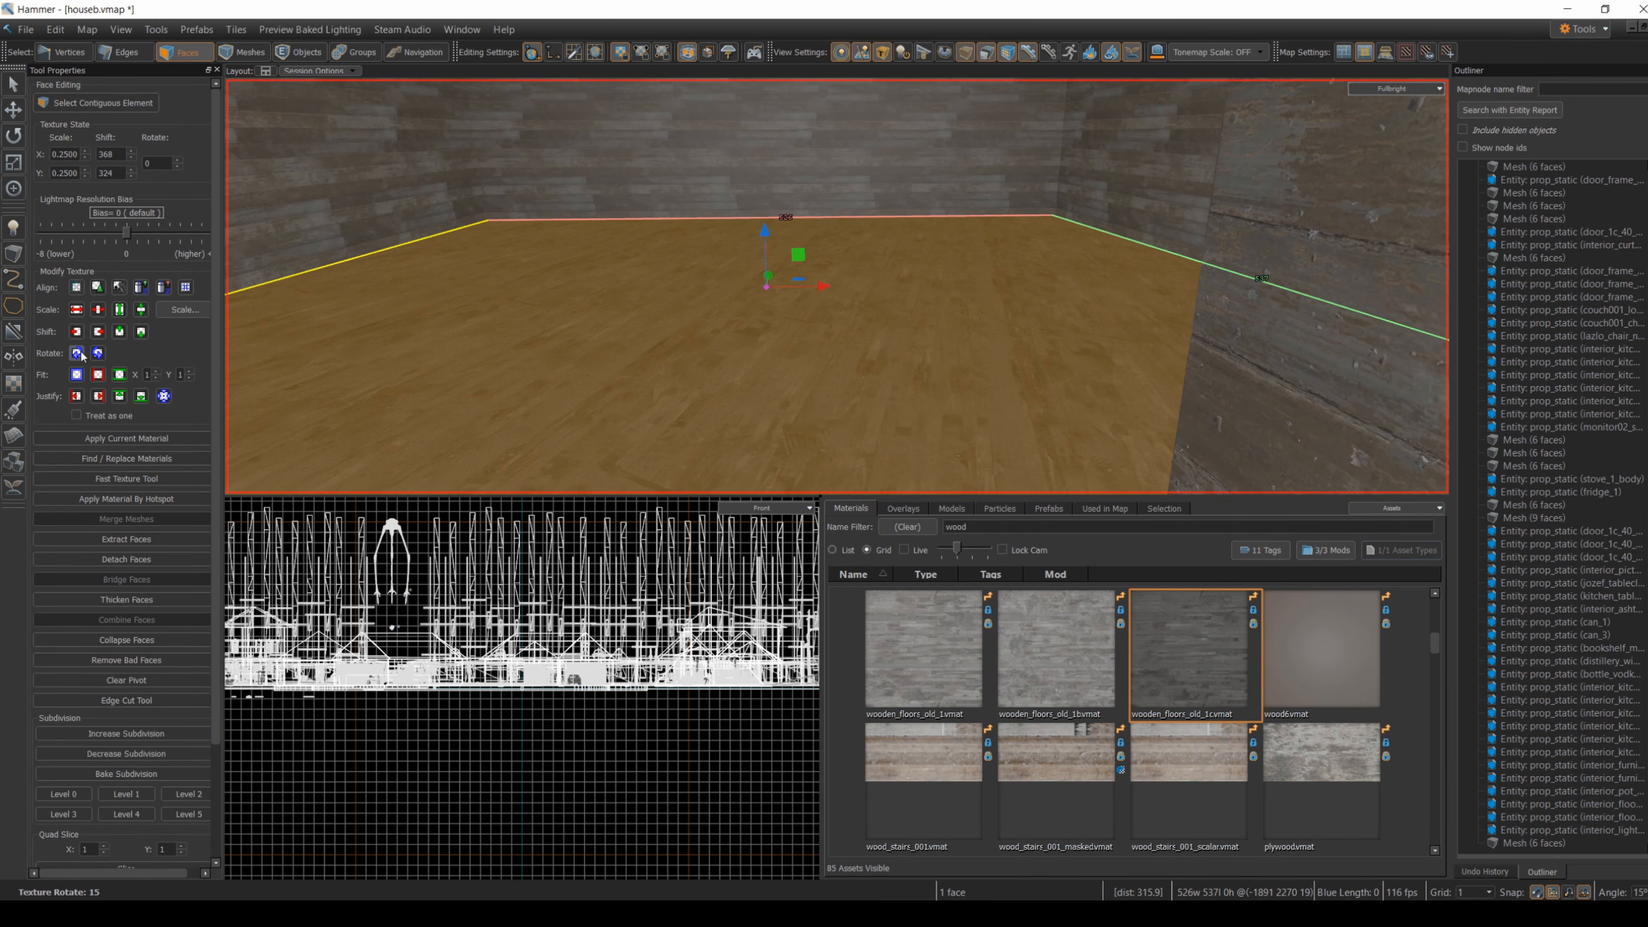
left_click(80, 351)
key("Escape")
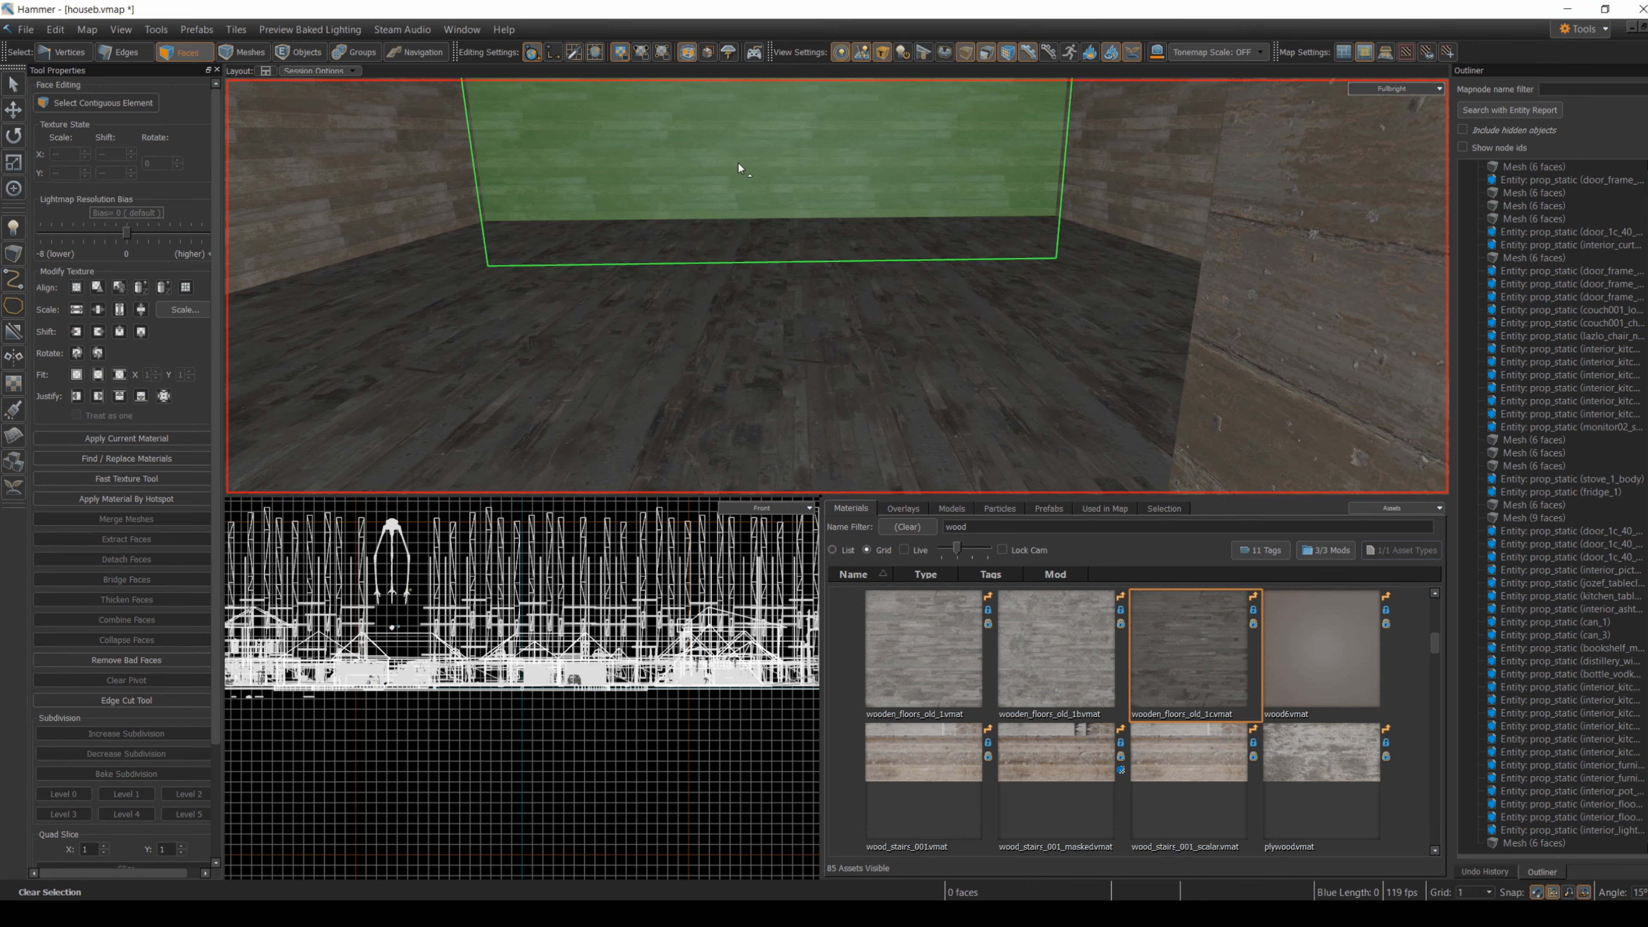
- Select the floor block as an object and extend it to about 581 units long to reach under the front door
right_click_drag(248, 309, 837, 287)
right_click_drag(783, 174, 838, 286)
right_click_drag(805, 200, 837, 286)
left_click(303, 54)
left_click(561, 276)
right_click_drag(560, 277, 837, 287)
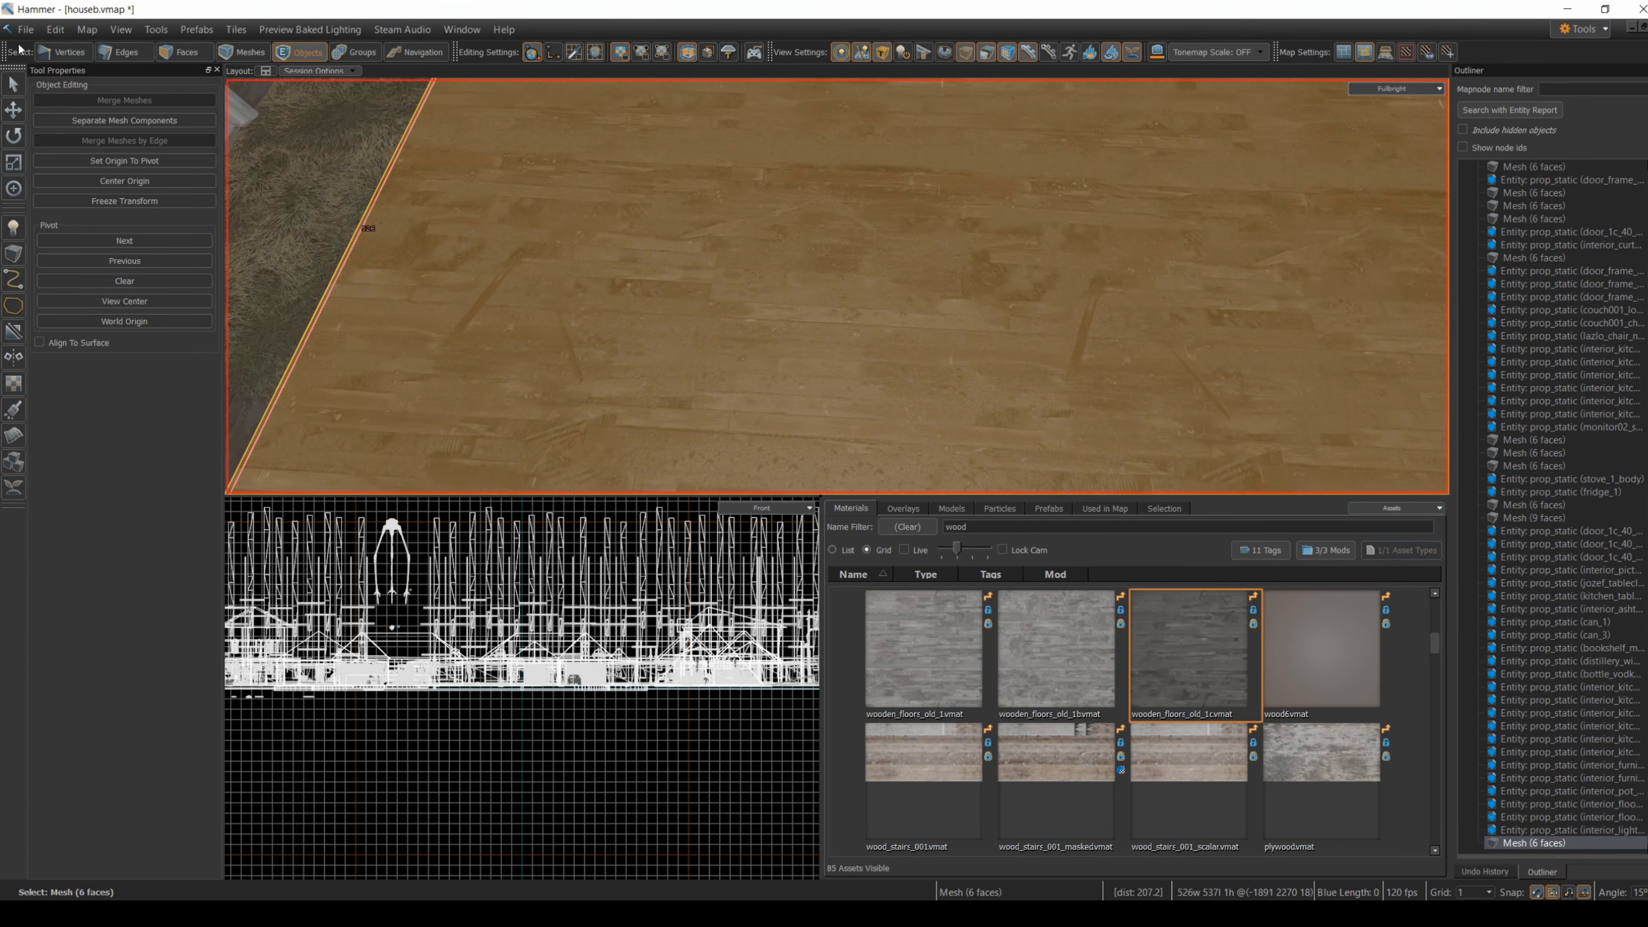
right_click_drag(474, 215, 837, 287)
left_click_drag(473, 299, 402, 294)
key("ctrl+z")
right_click_drag(307, 276, 837, 286)
- Reselect the floor block and fit its edges to the house walls, about 528 by 579 units
left_click(751, 301)
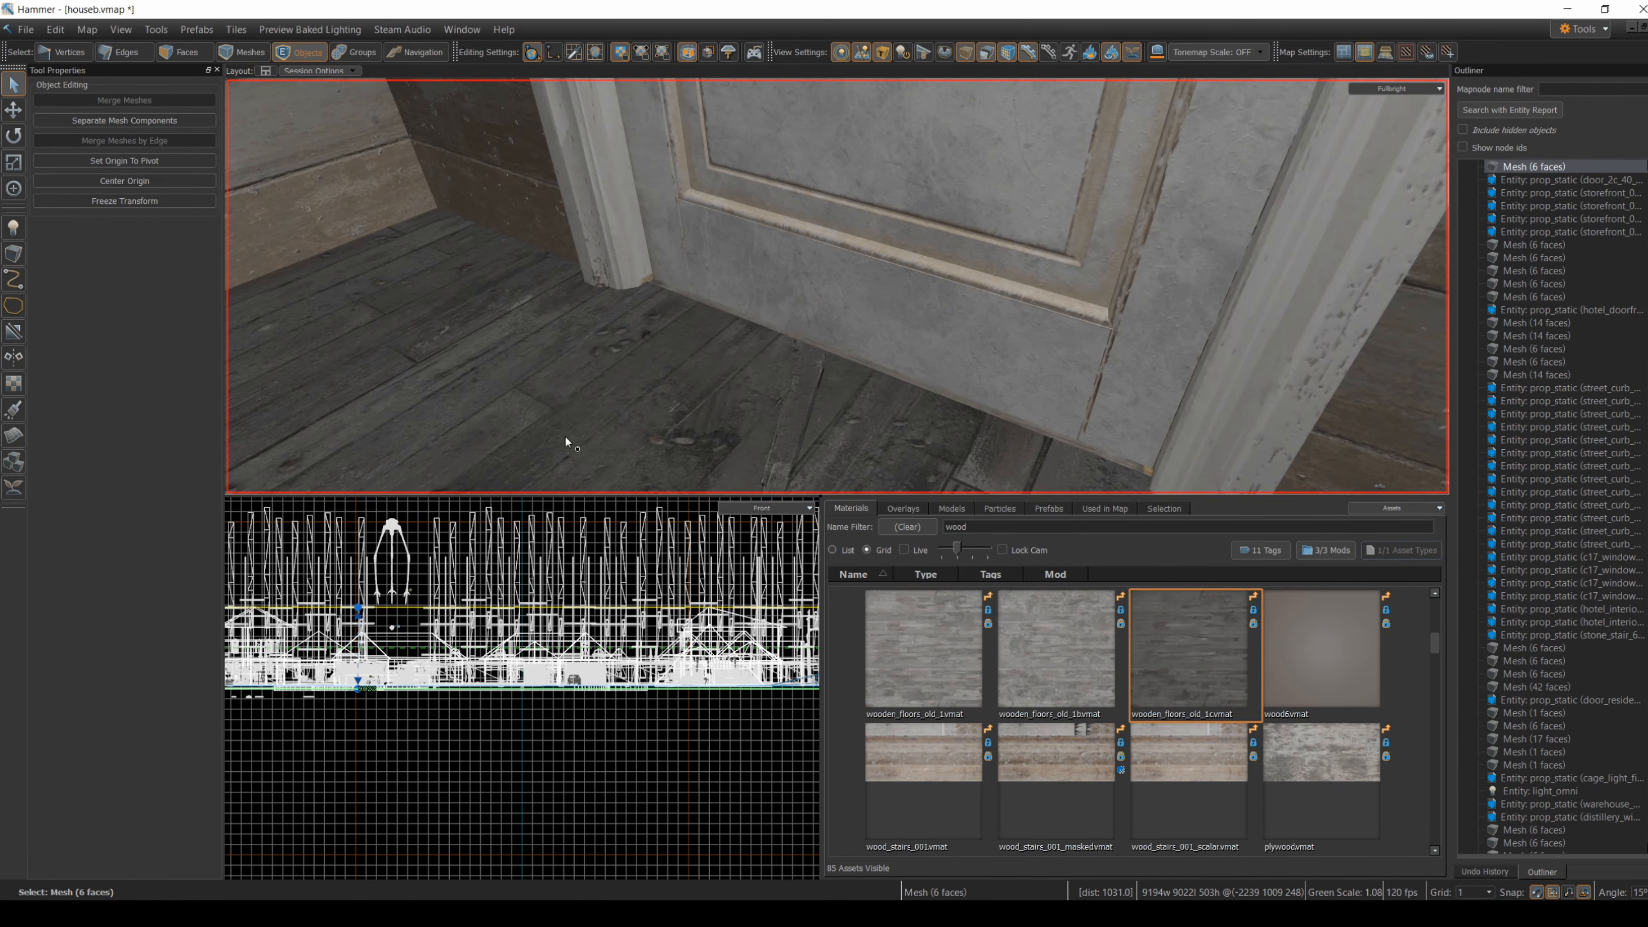
left_click(764, 330)
right_click_drag(503, 400, 837, 286)
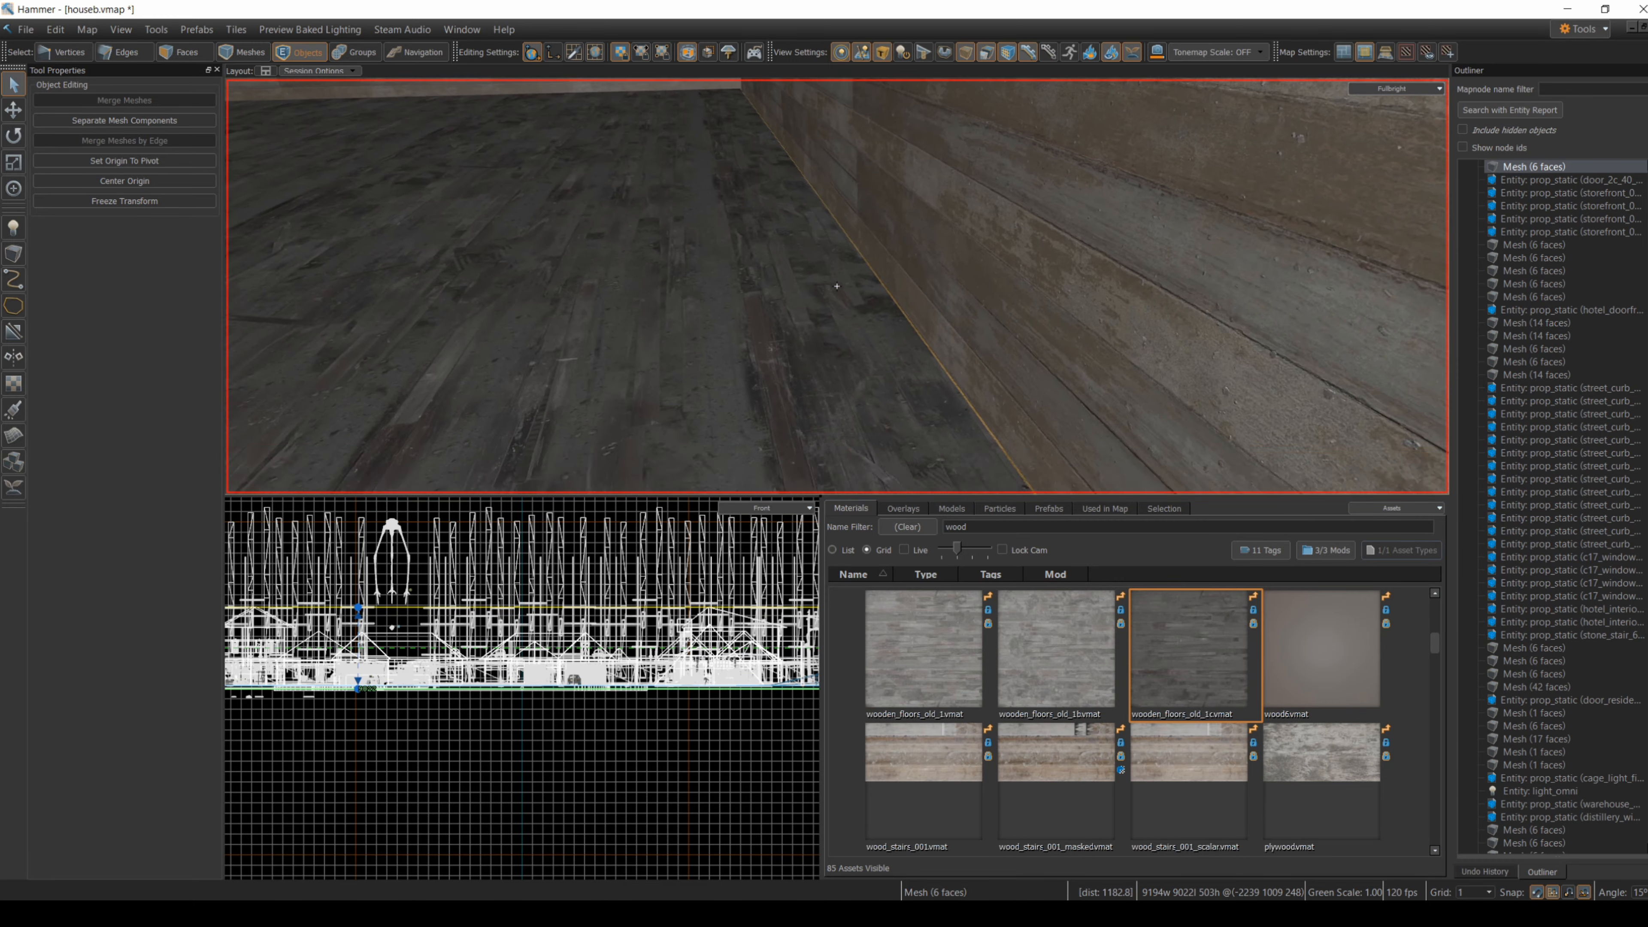
left_click(814, 296)
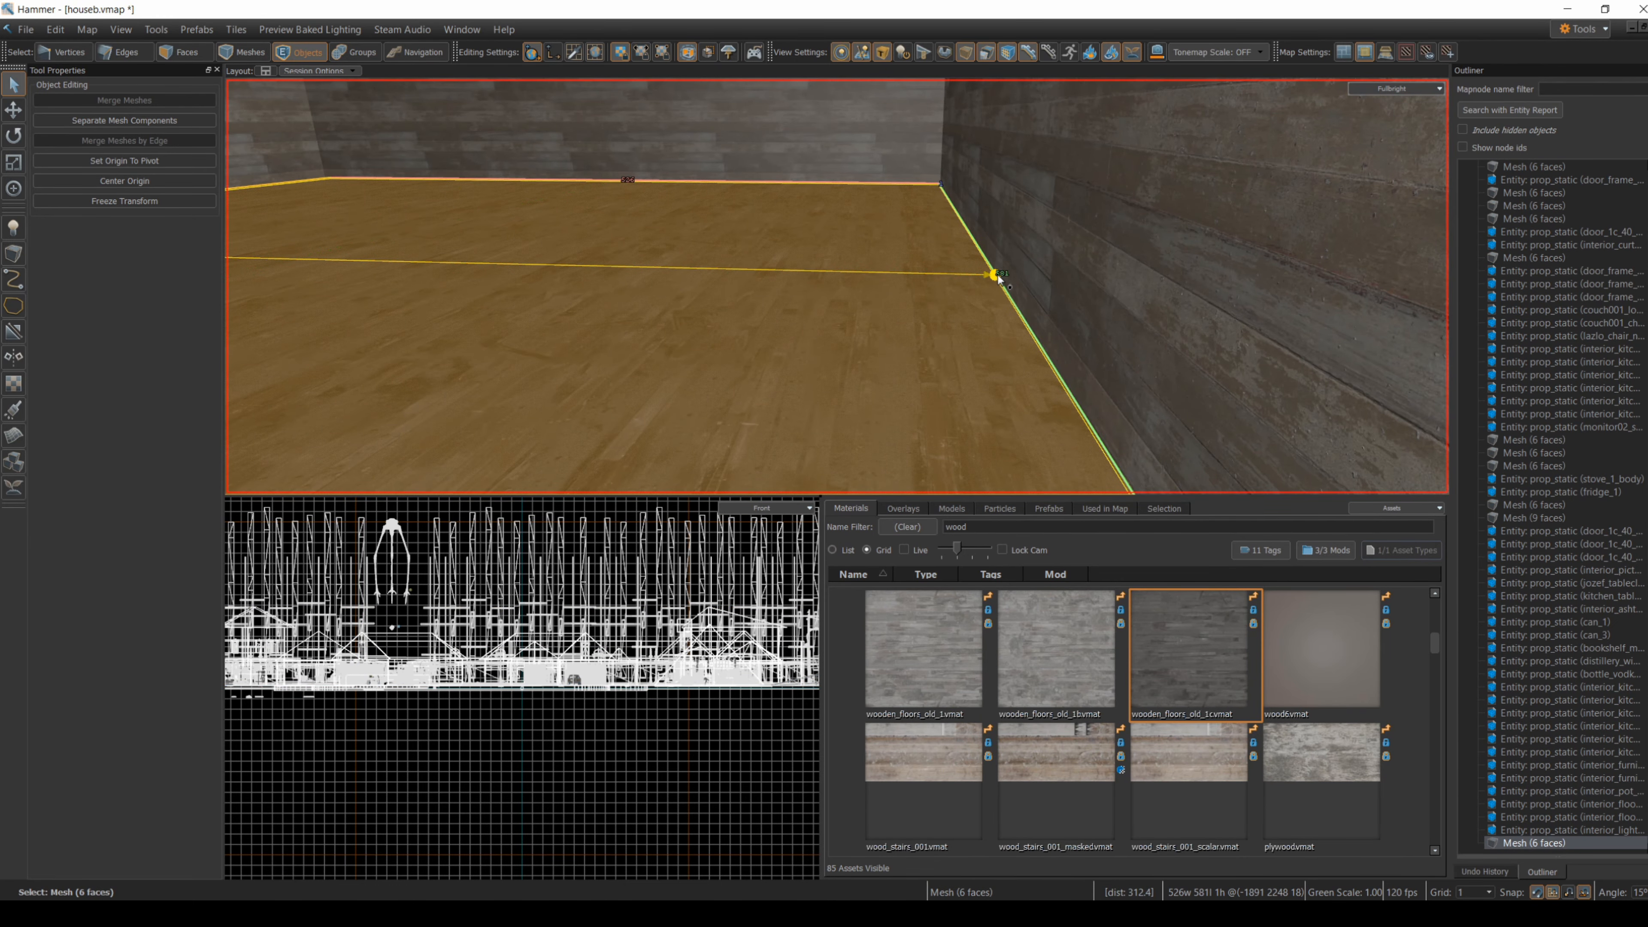
right_click_drag(894, 382, 837, 286)
left_click(855, 436)
mouse_move(856, 436)
right_mouse_down()
mouse_move(837, 287)
mouse_move(854, 437)
right_mouse_up()
left_click(854, 437)
right_click_drag(546, 348, 795, 335)
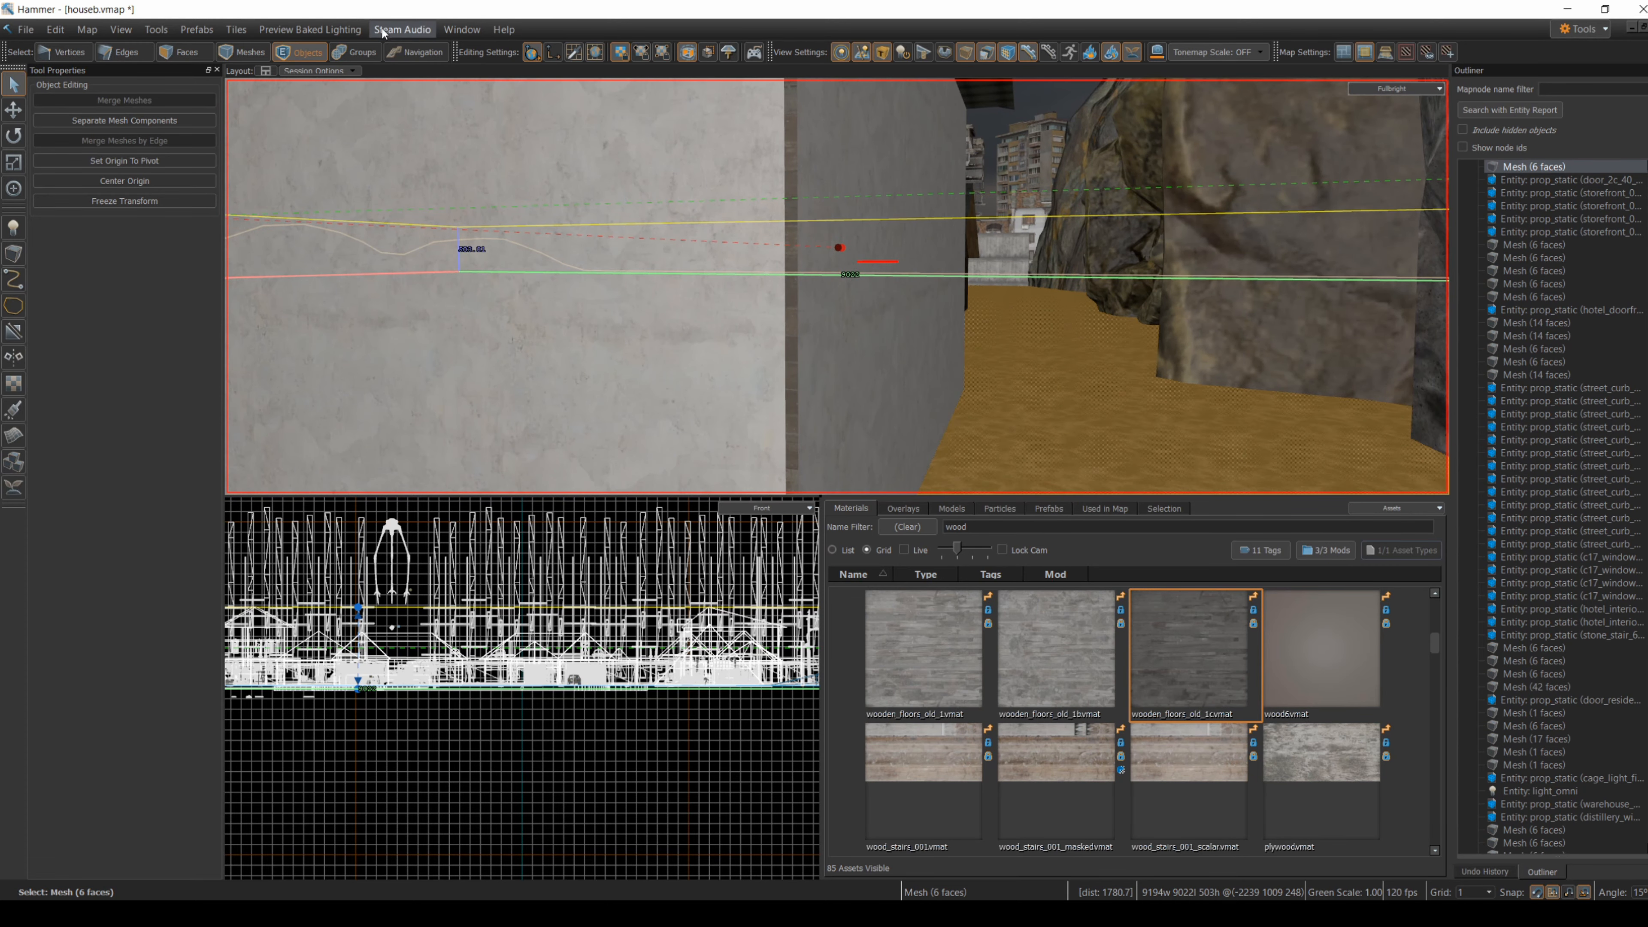
- Apply the hotel_wall_painted_001 material to the narrow wall edge face at the house's outer corner
left_click(184, 52)
left_click(792, 349)
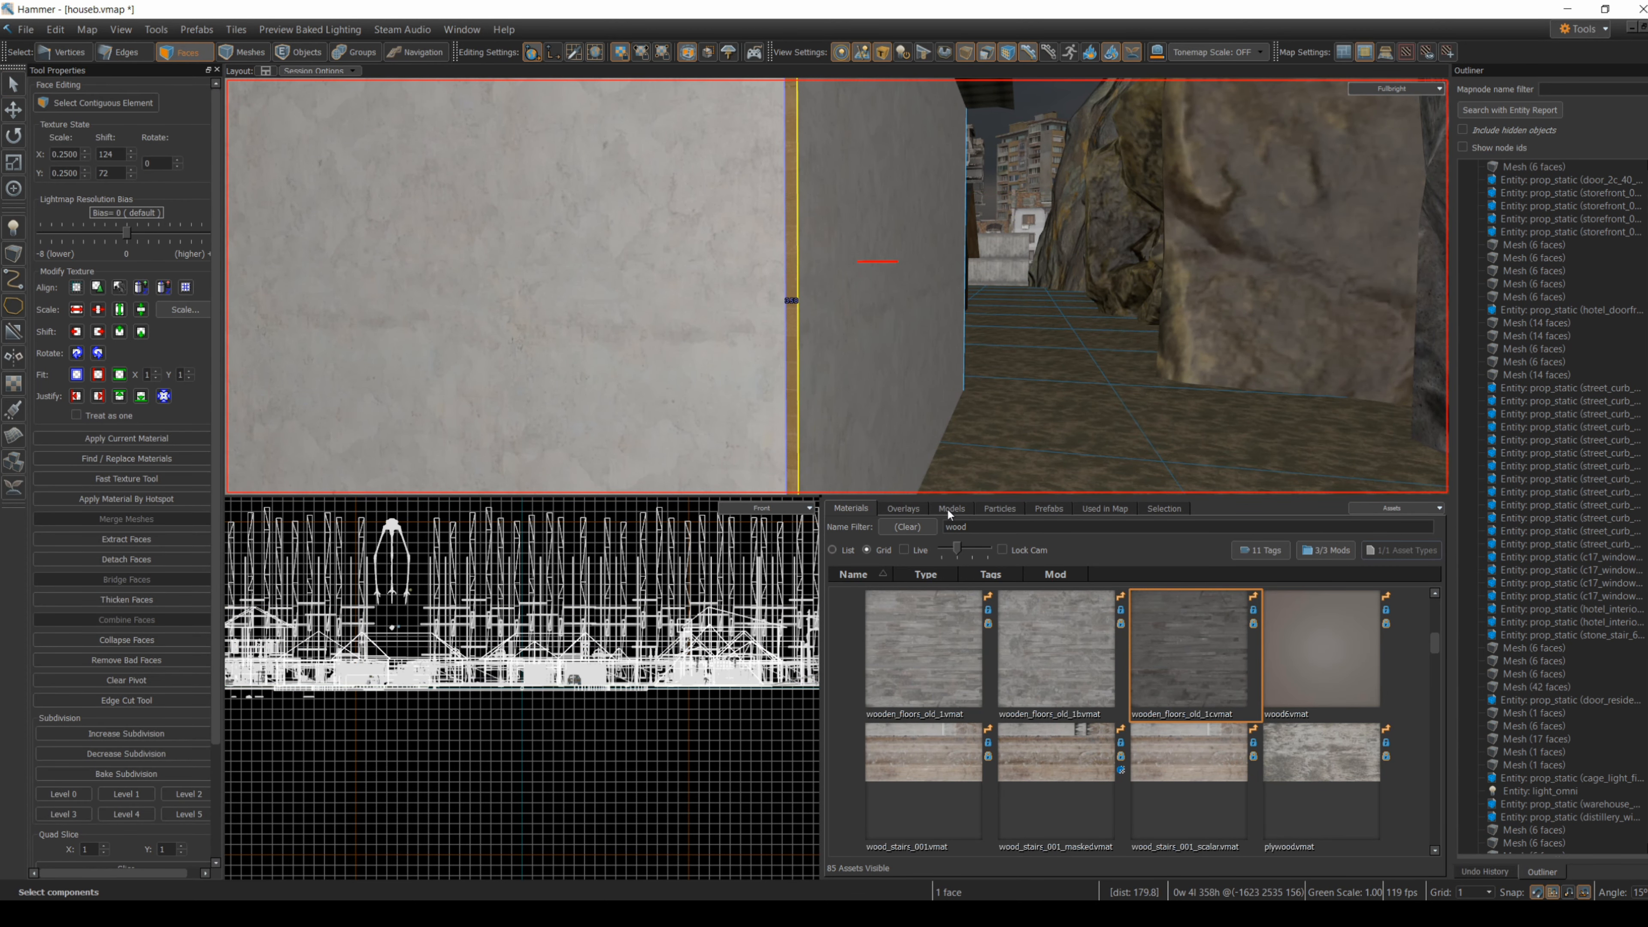
left_click(922, 524)
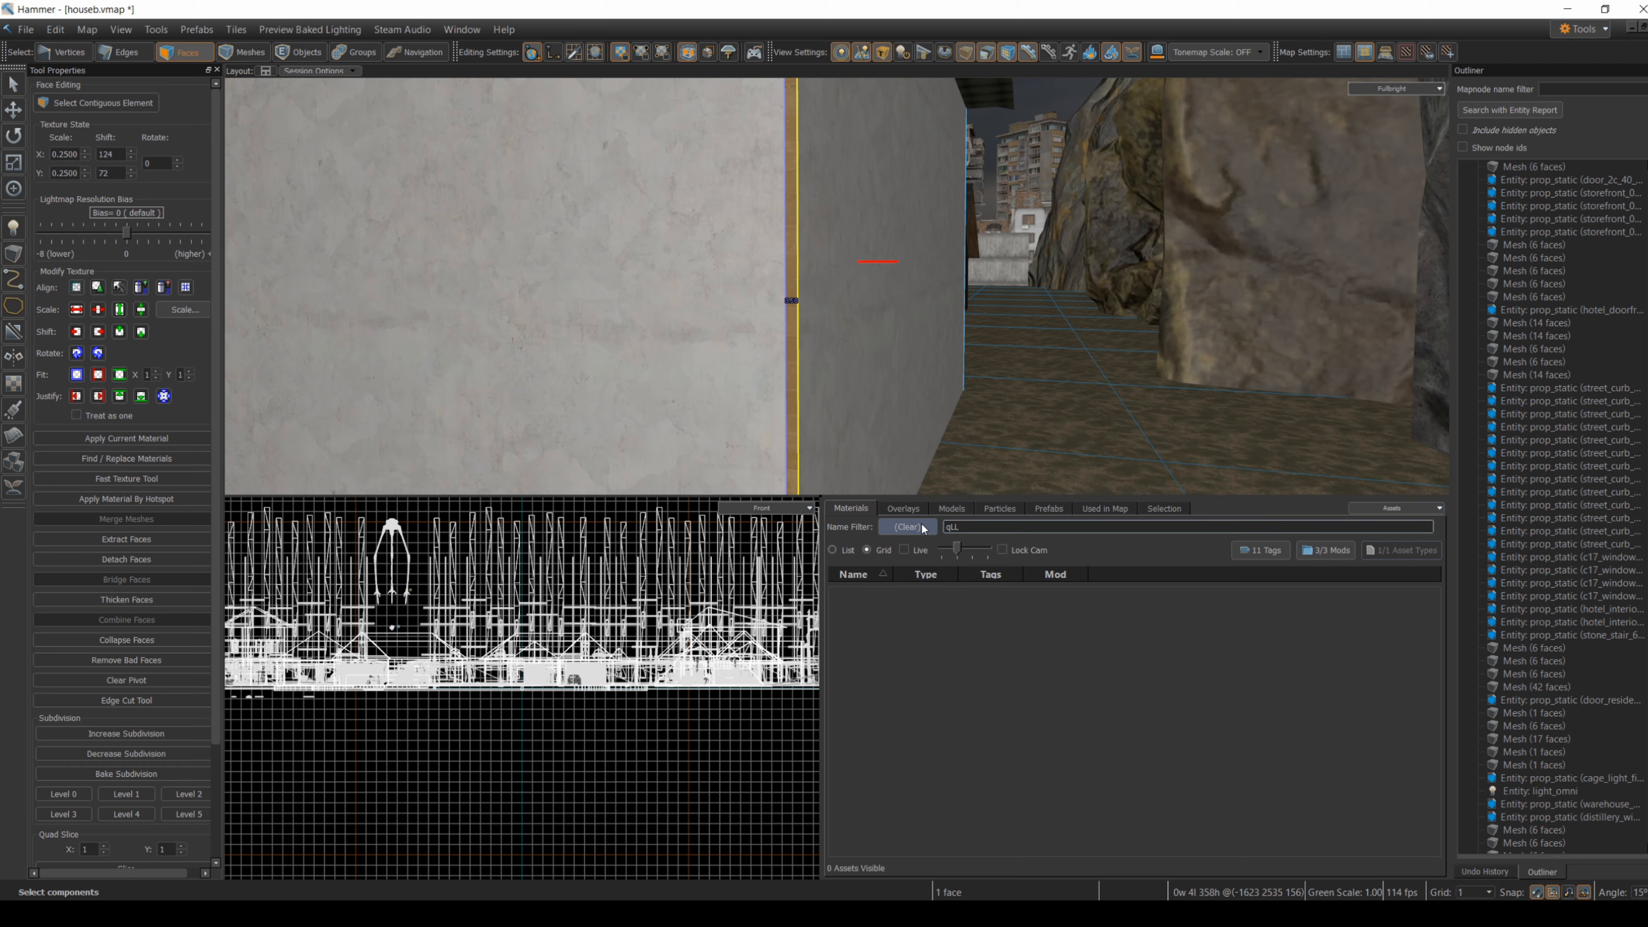
type("wall")
scroll(1160, 680, "down", 5)
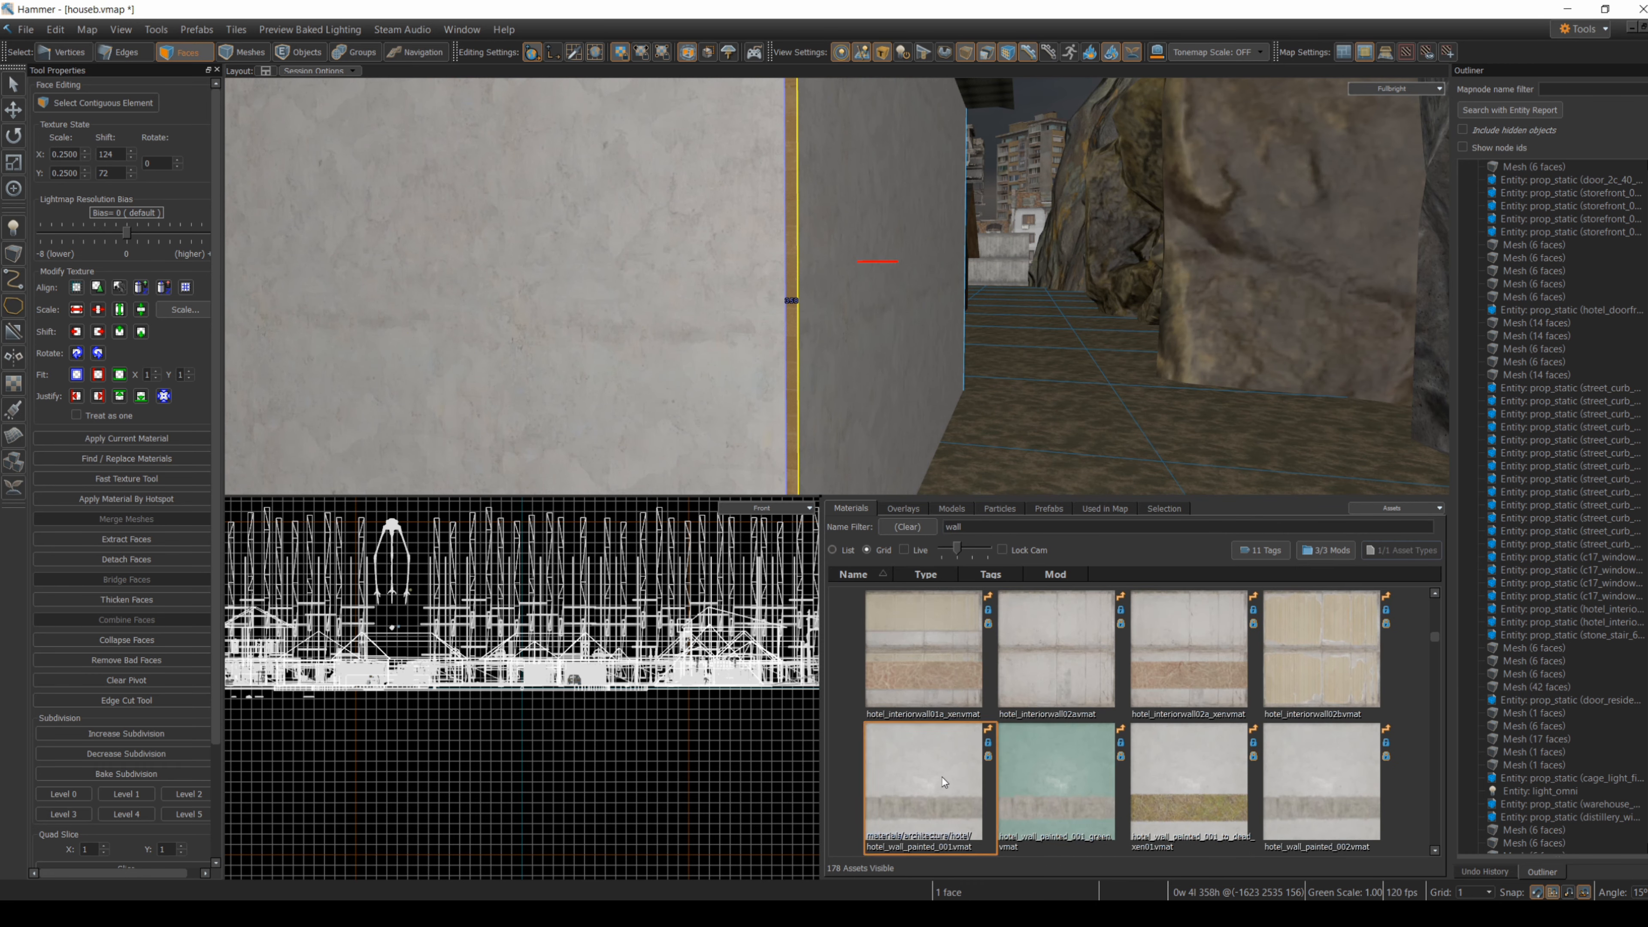
left_click(1247, 330)
key("z")
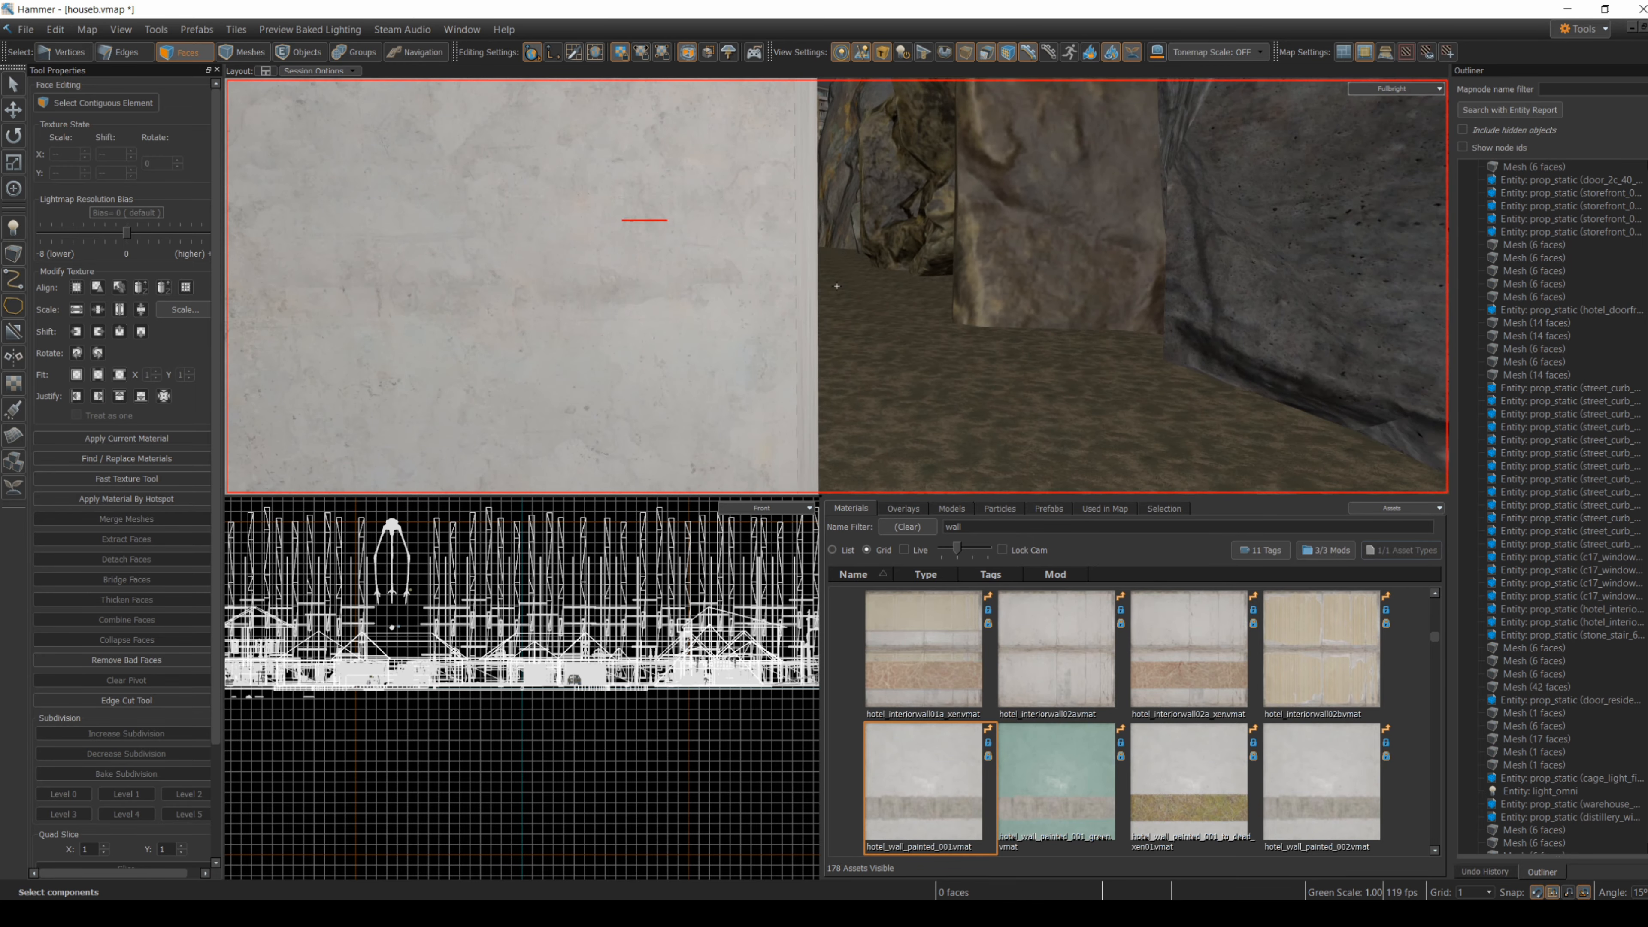
- Apply the same painted wall material to the narrow edge face at the opposite outer corner
key("w")
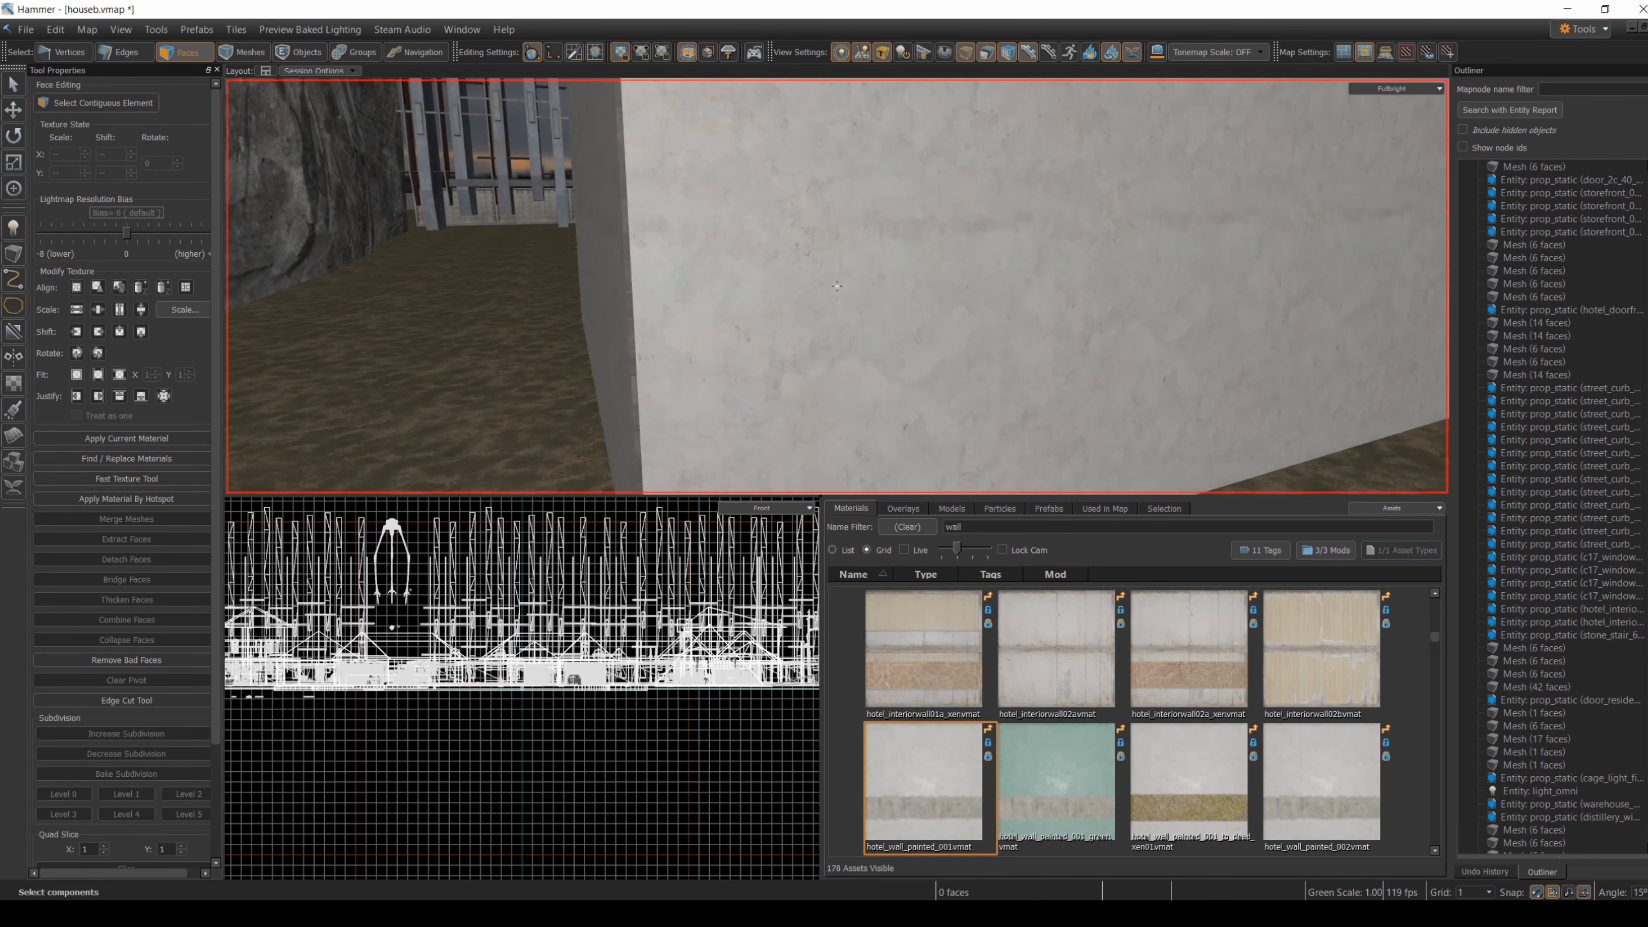
key("z")
left_click(718, 216)
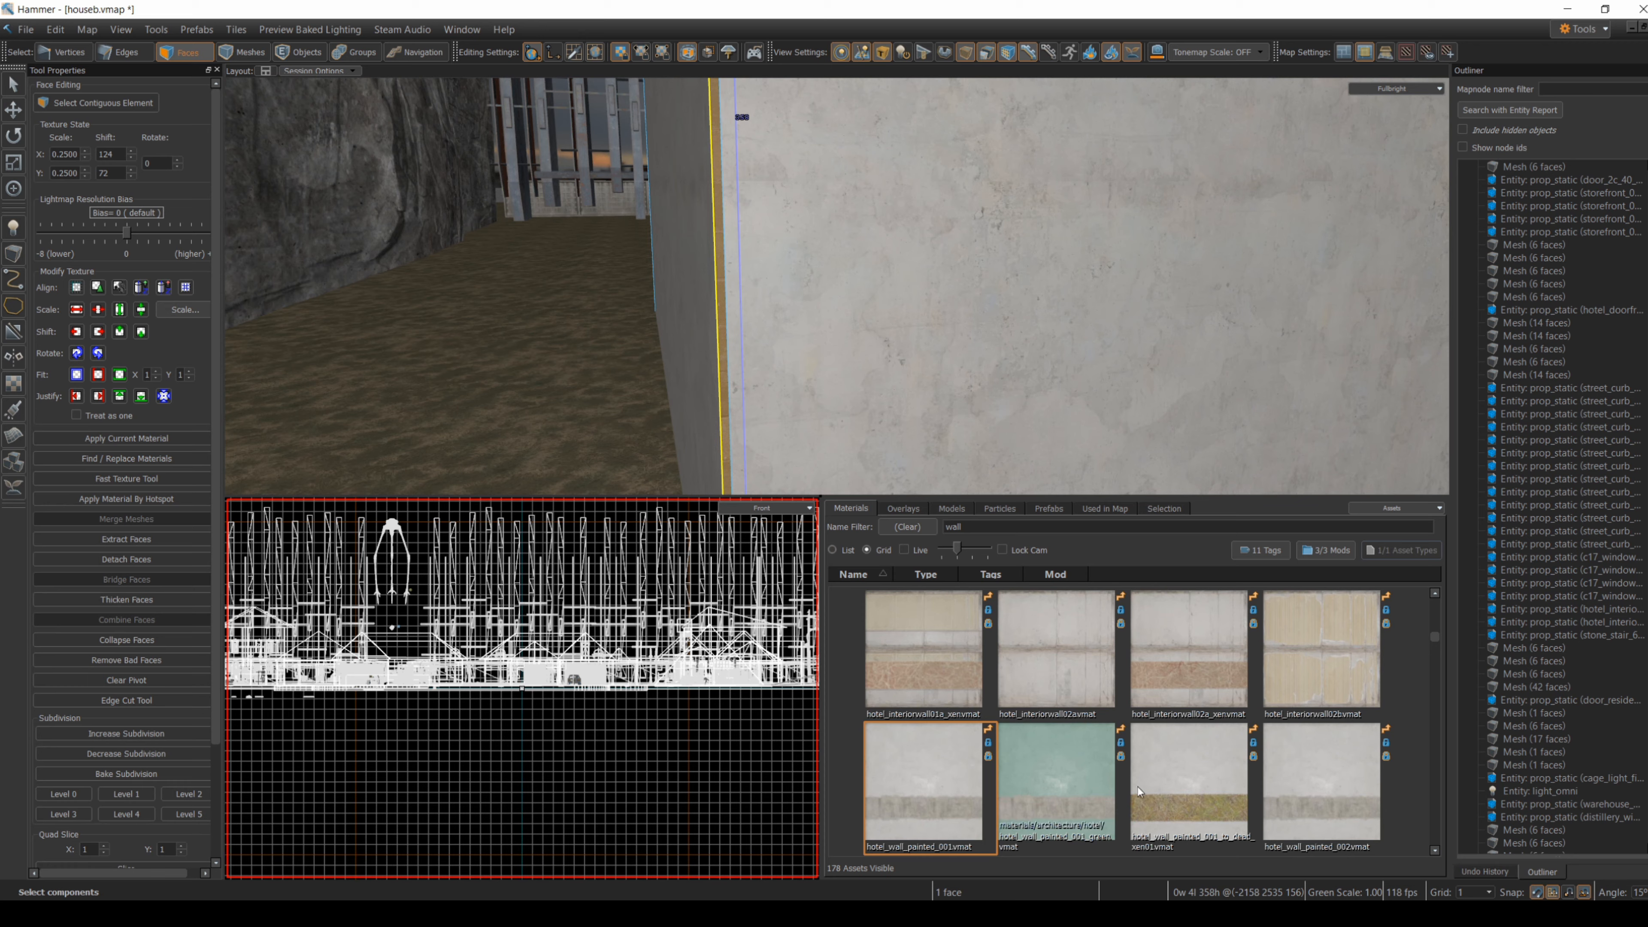
key("Escape")
- Inspect the outside of the house to check how the floor meets the front walls beside the entrance
key("z")
key("w")
key("w")
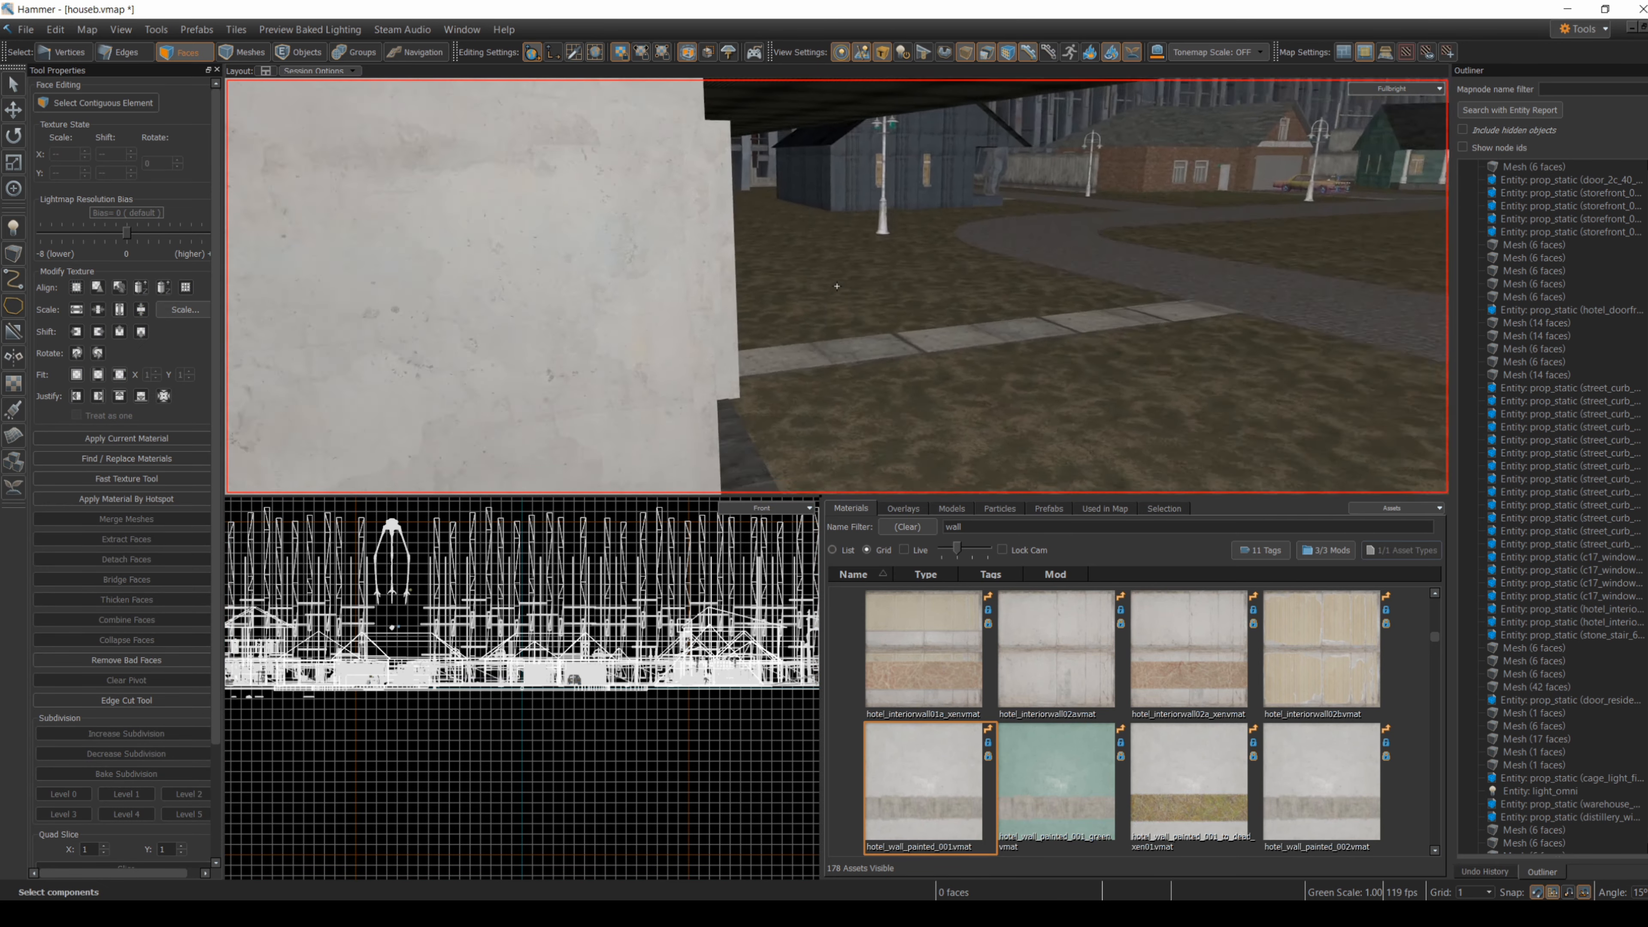
key("d")
key("w")
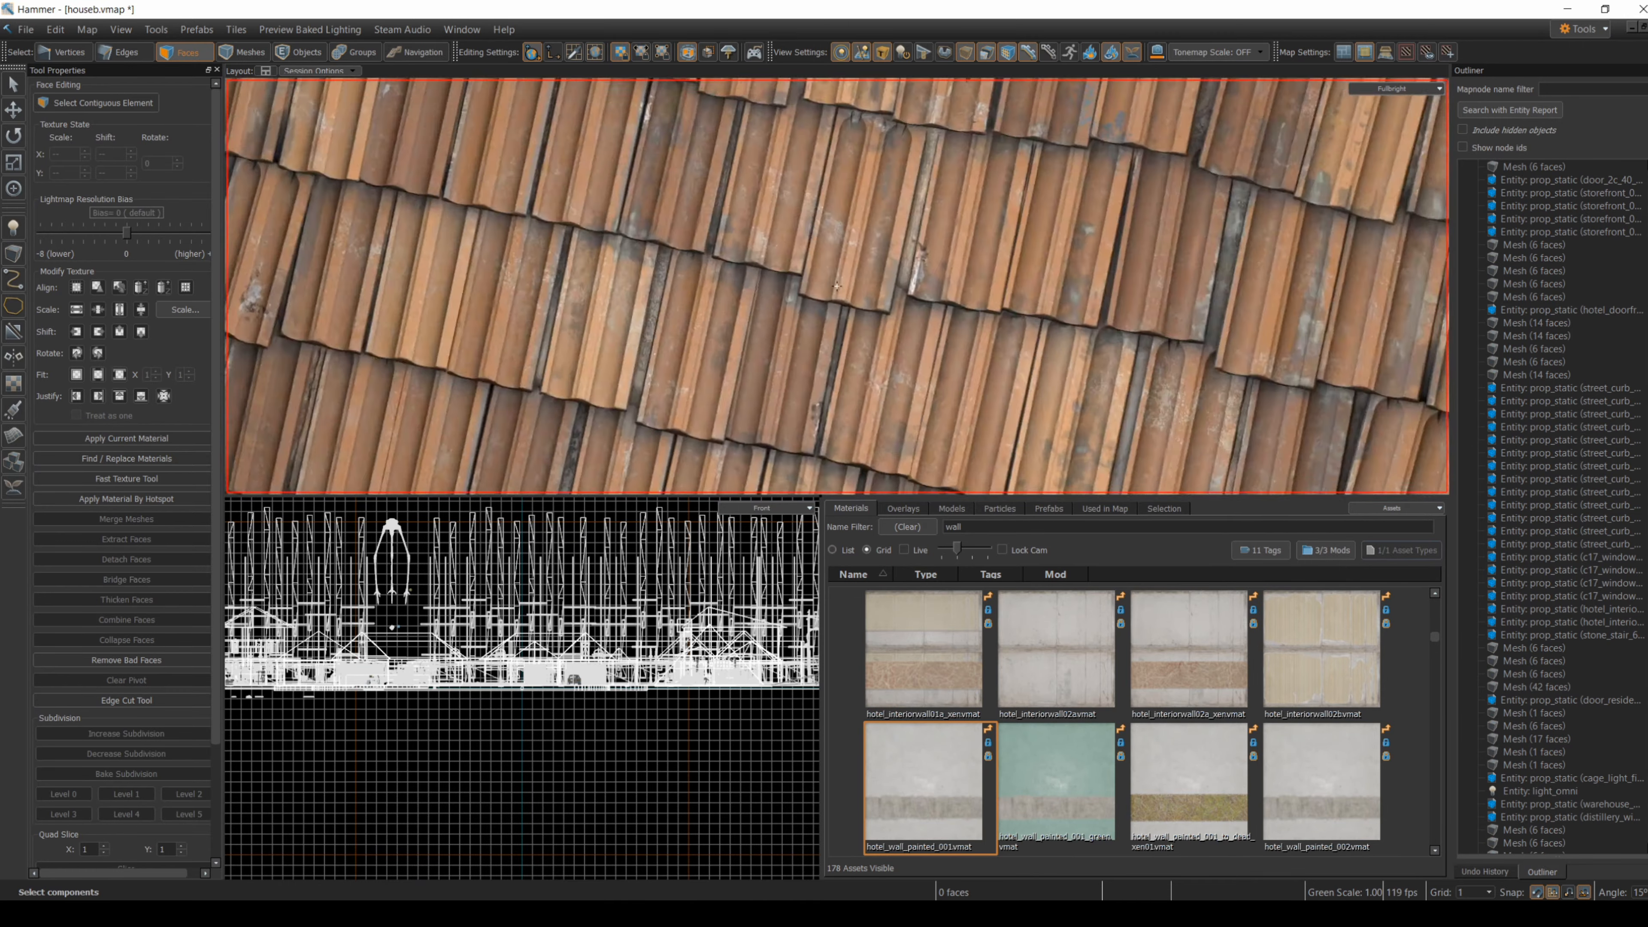
key("s")
key("w")
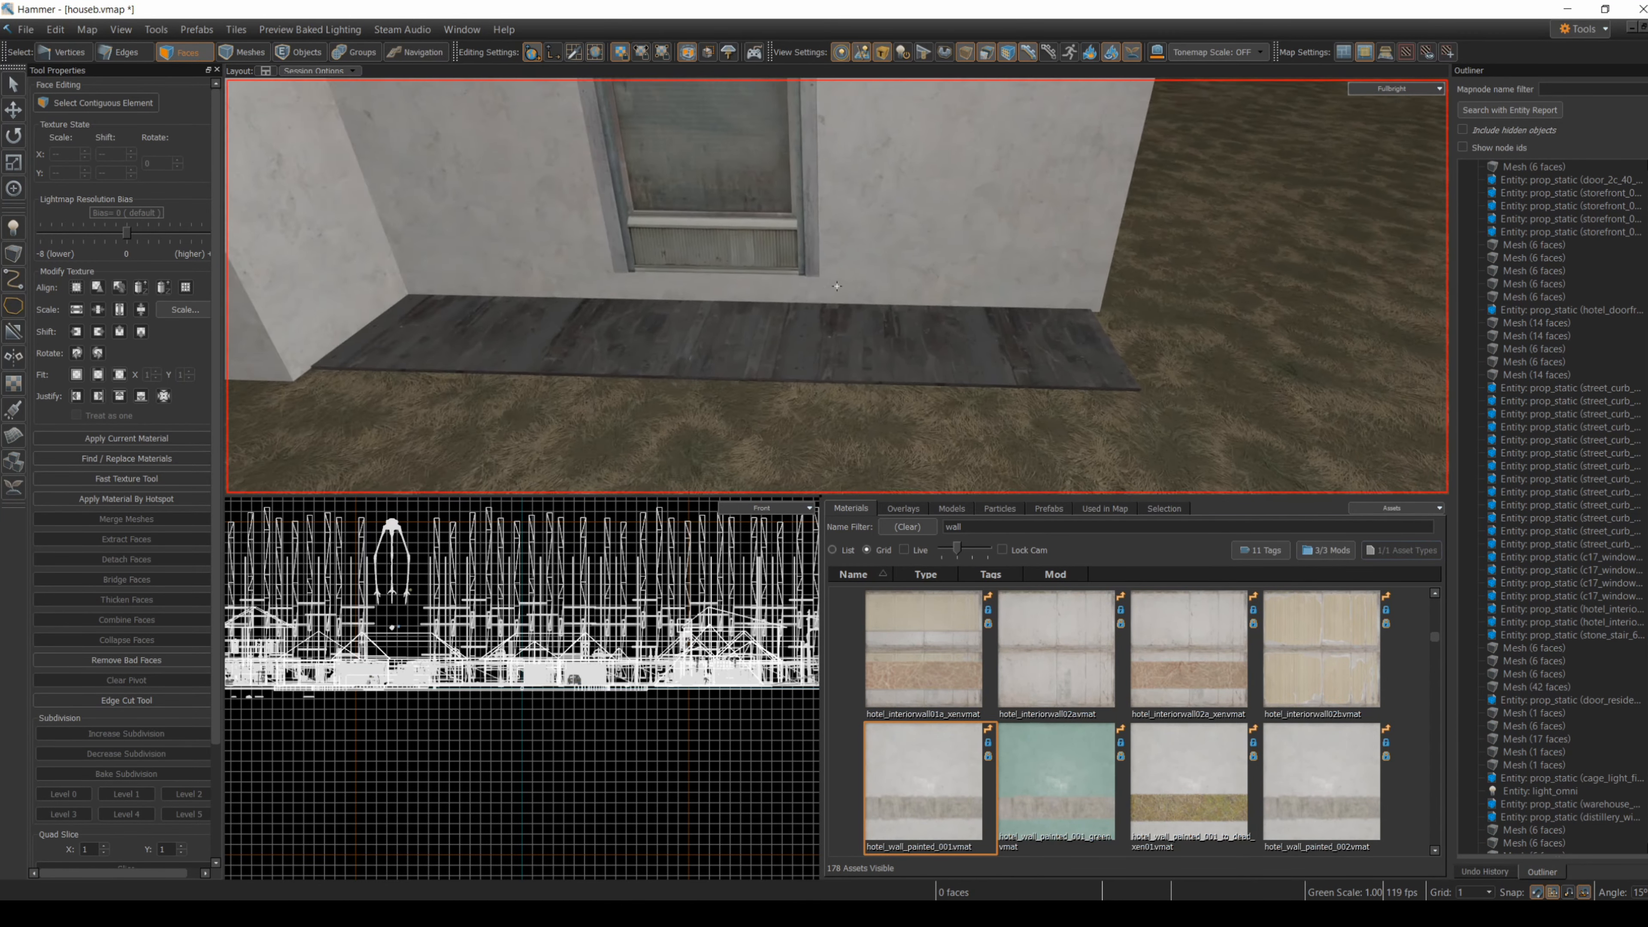
key("z")
left_click(308, 52)
left_click(630, 357)
left_click(14, 333)
left_click_drag(484, 301, 422, 357)
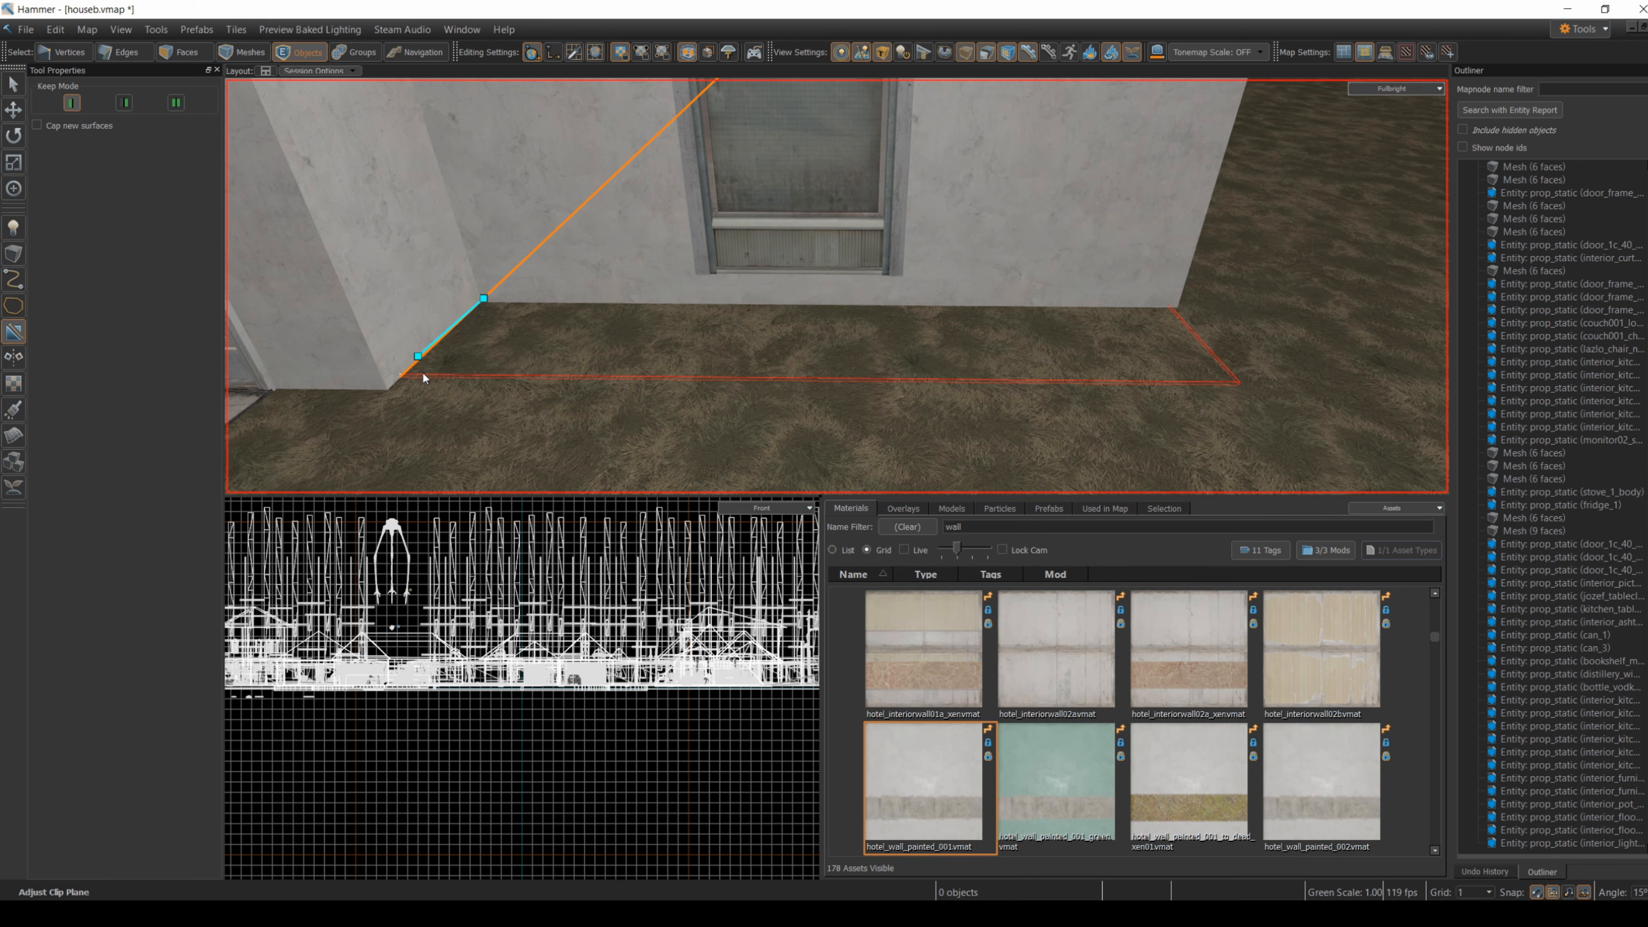
key("Escape")
key("z")
key("a")
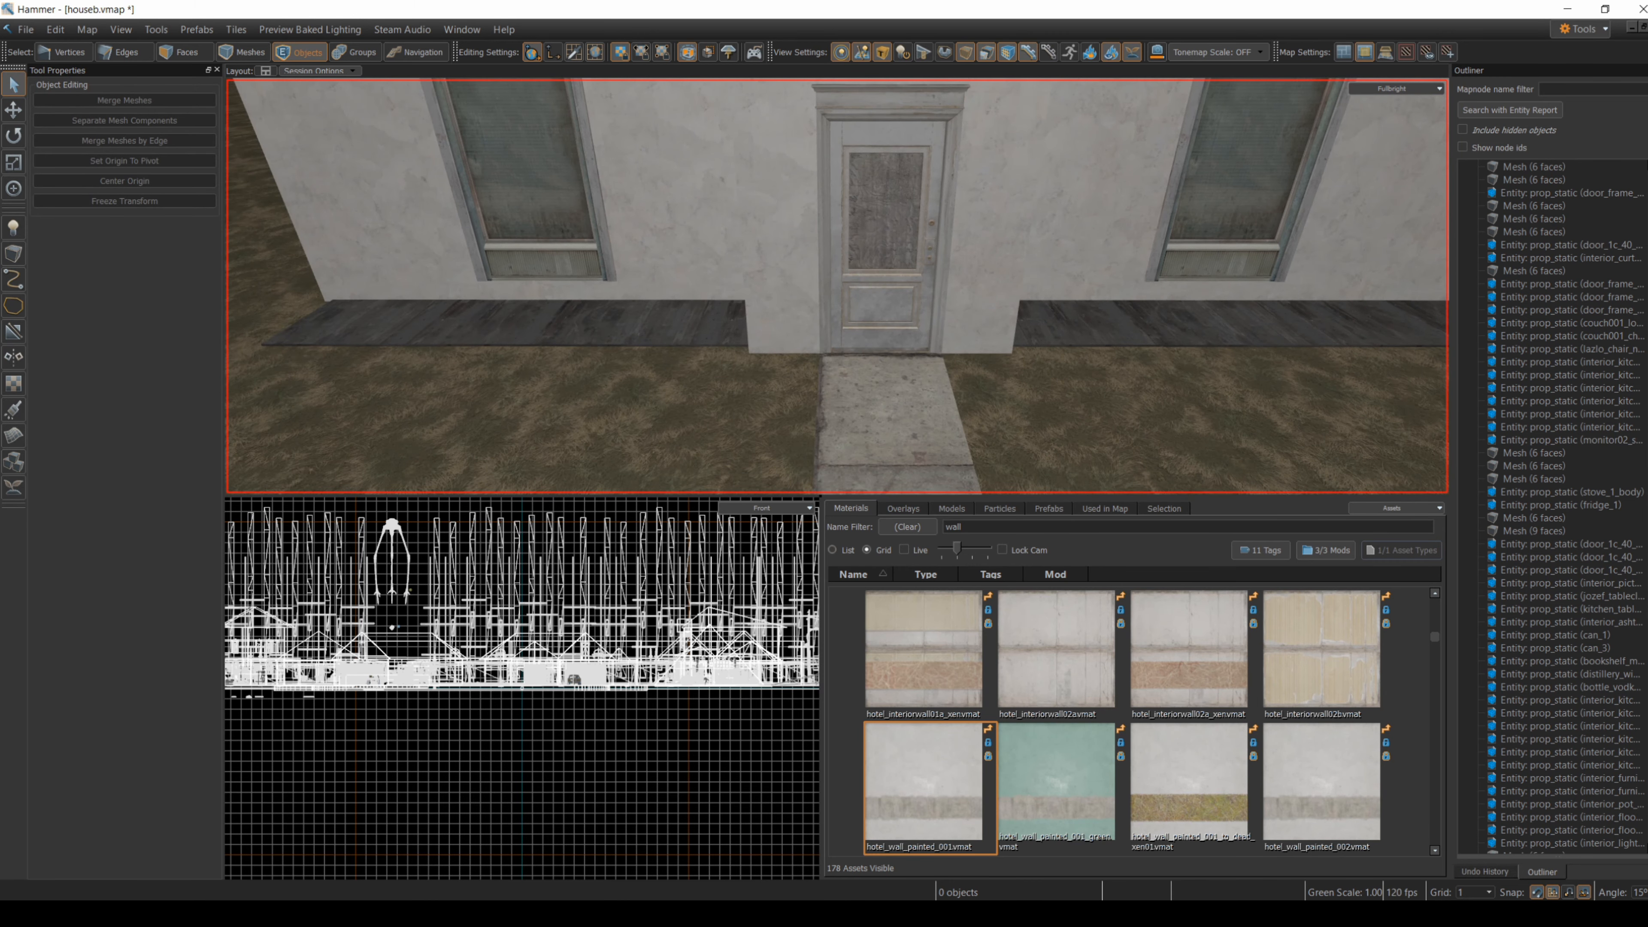
left_click(372, 318)
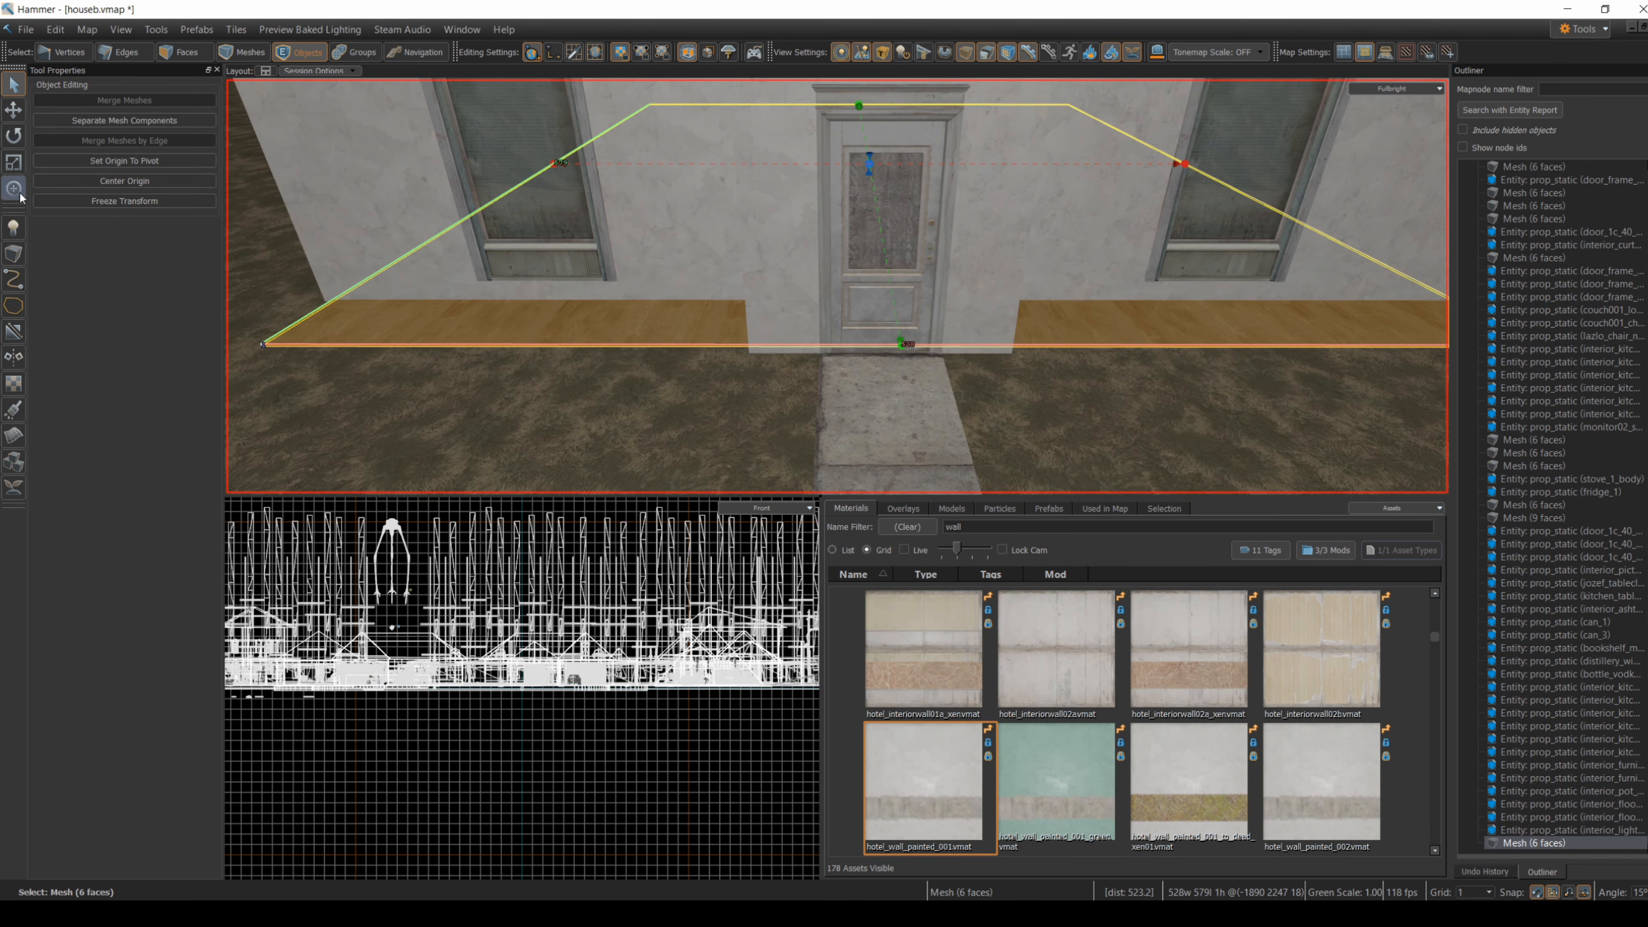
left_click(13, 334)
left_click_drag(331, 300, 708, 314)
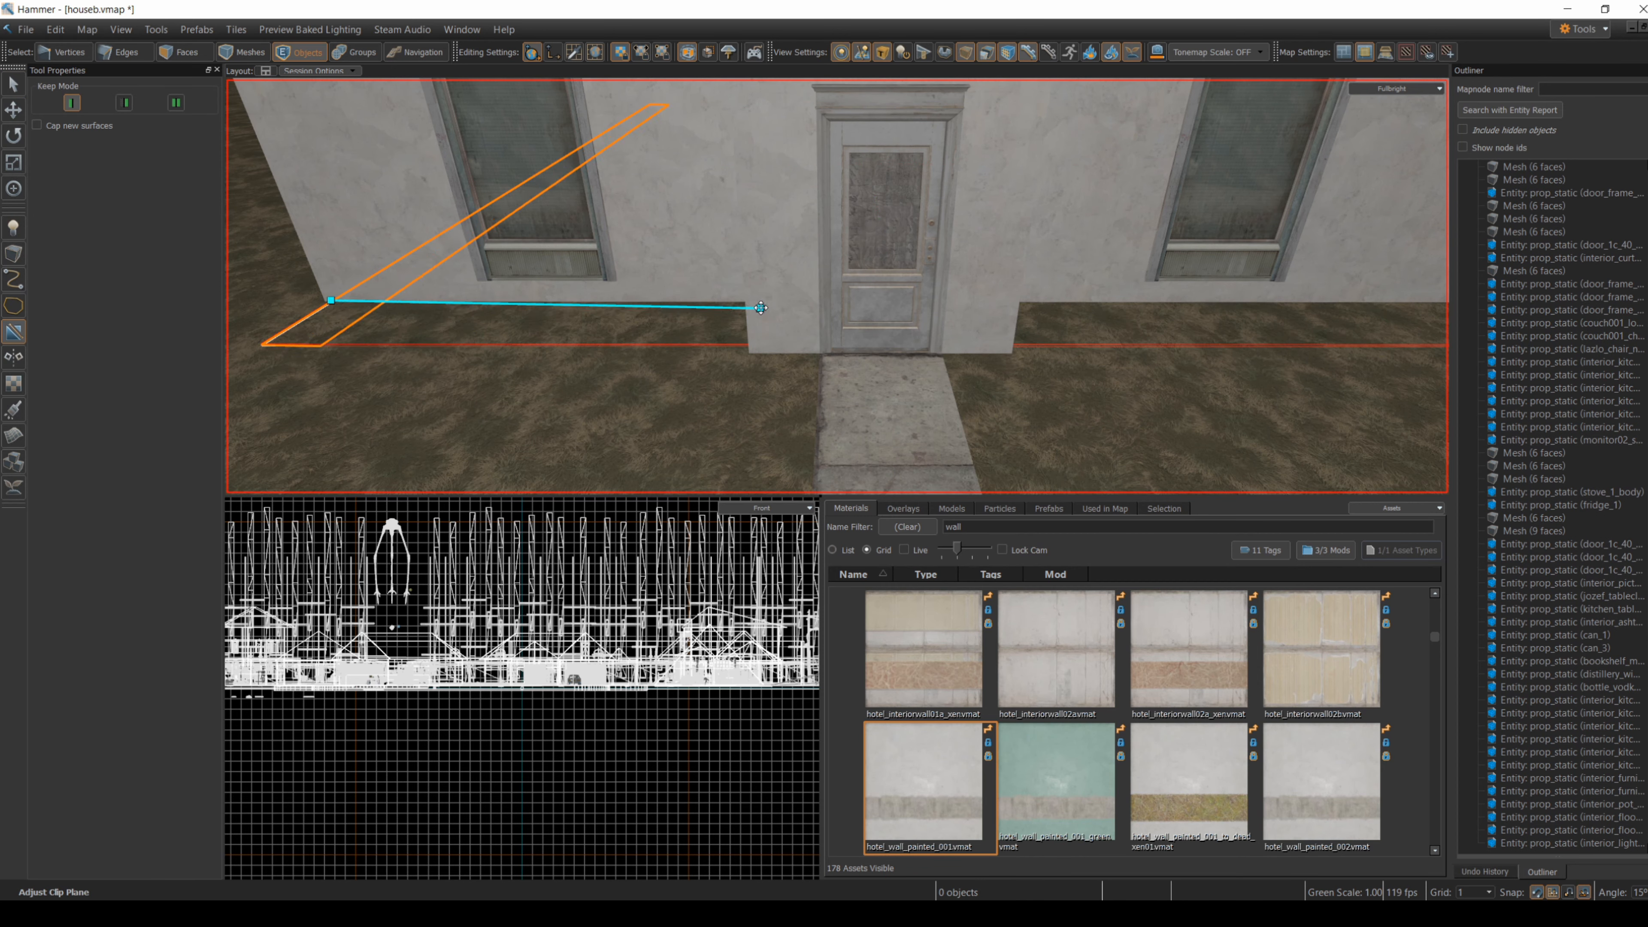
key("Escape")
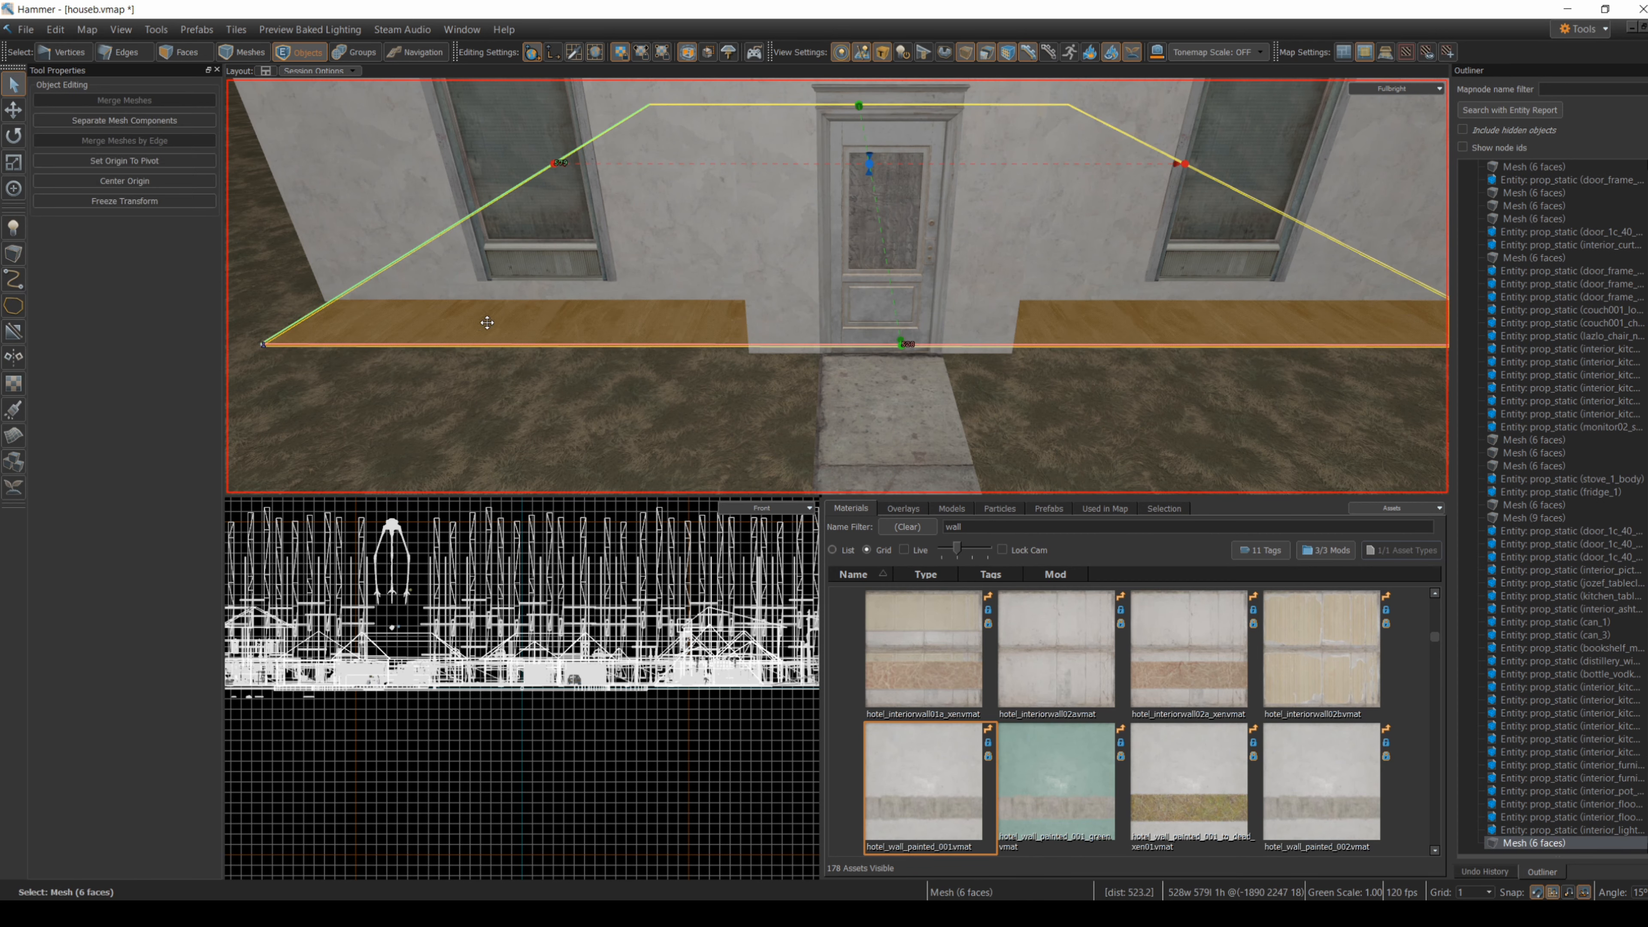
- Split the floor block with the Clipping Tool along the base of the house's front wall, keeping both parts
left_click(13, 331)
left_click_drag(316, 309, 510, 309)
right_click_drag(520, 402, 837, 287)
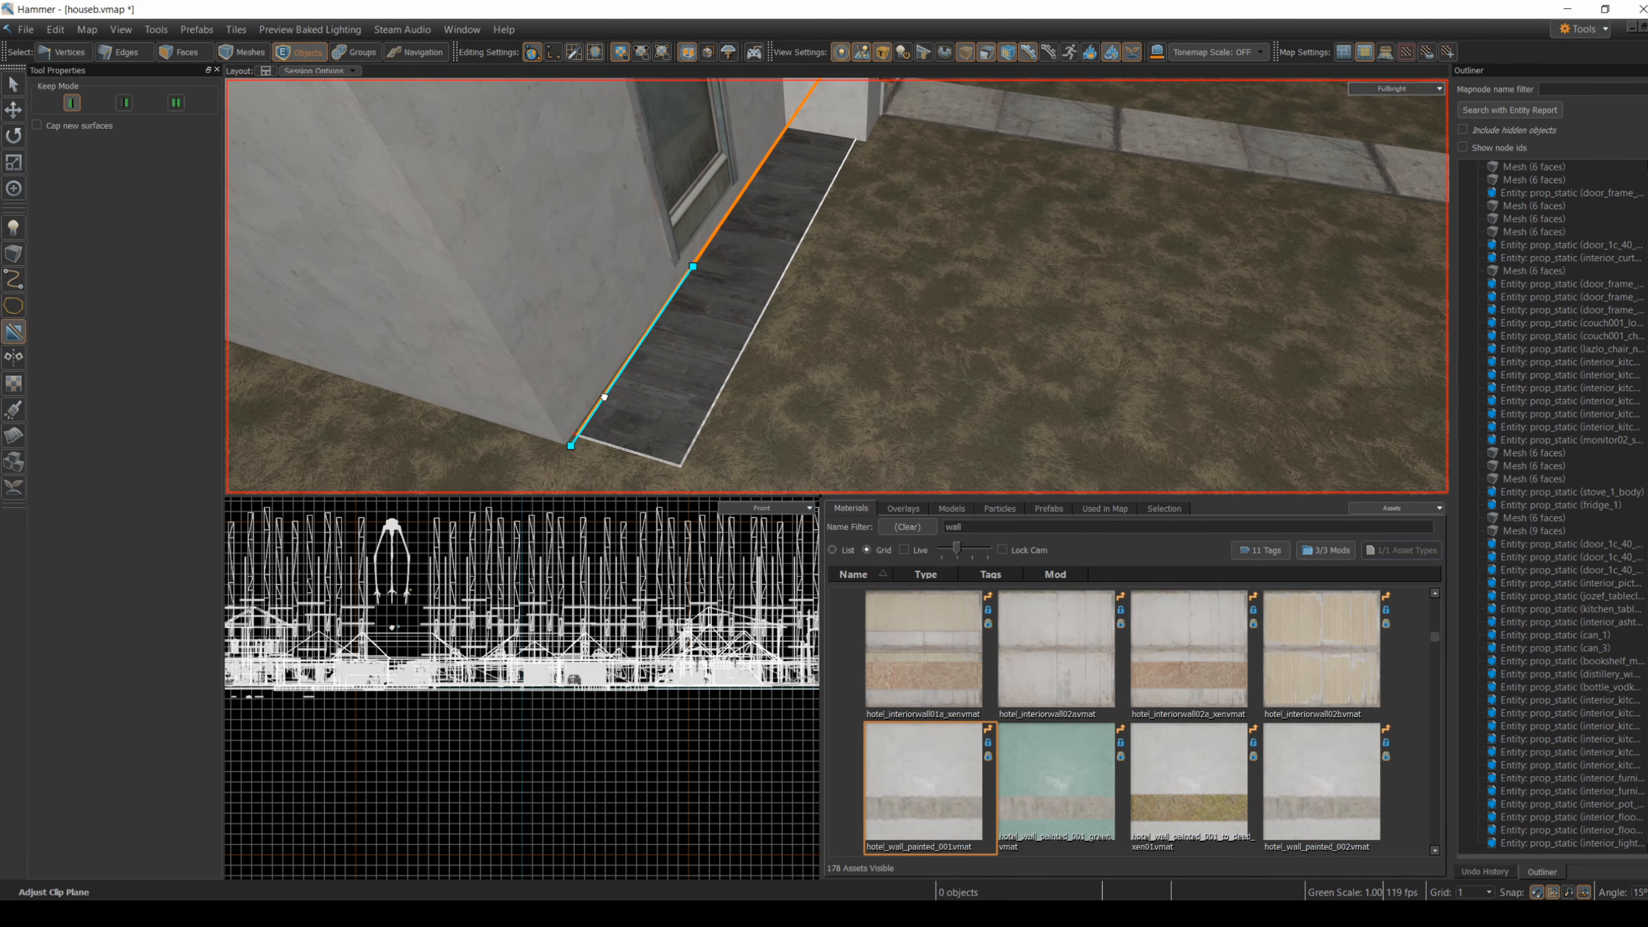
mouse_move(837, 286)
right_mouse_down()
mouse_move(909, 286)
mouse_move(837, 286)
right_mouse_up()
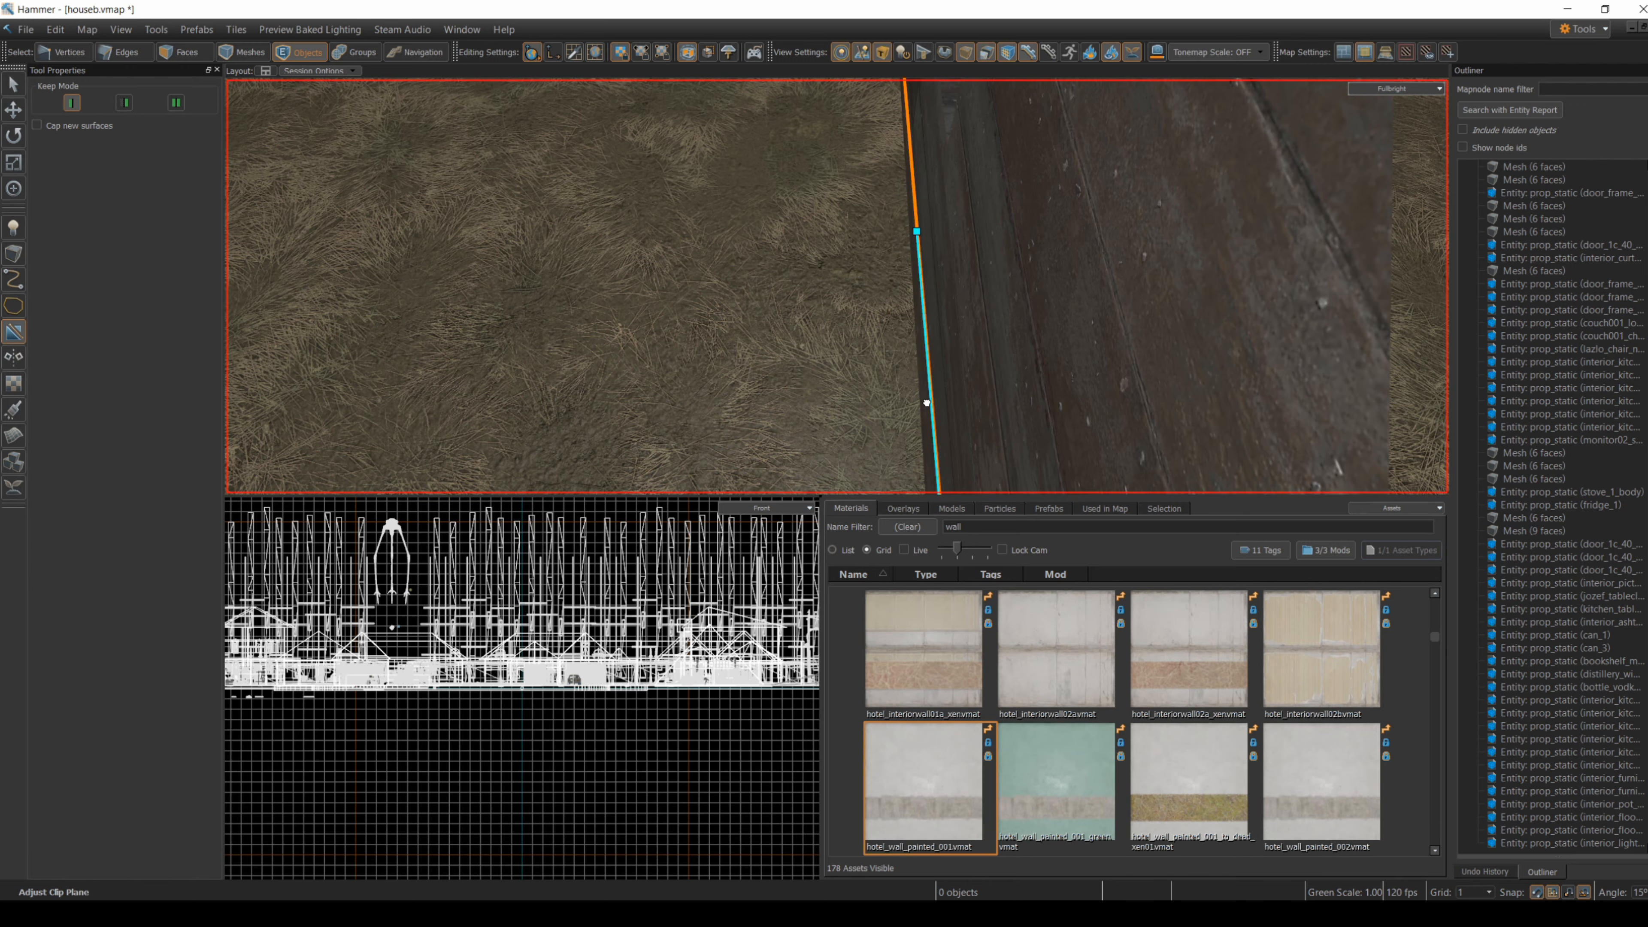
key("d")
key("s")
key("w")
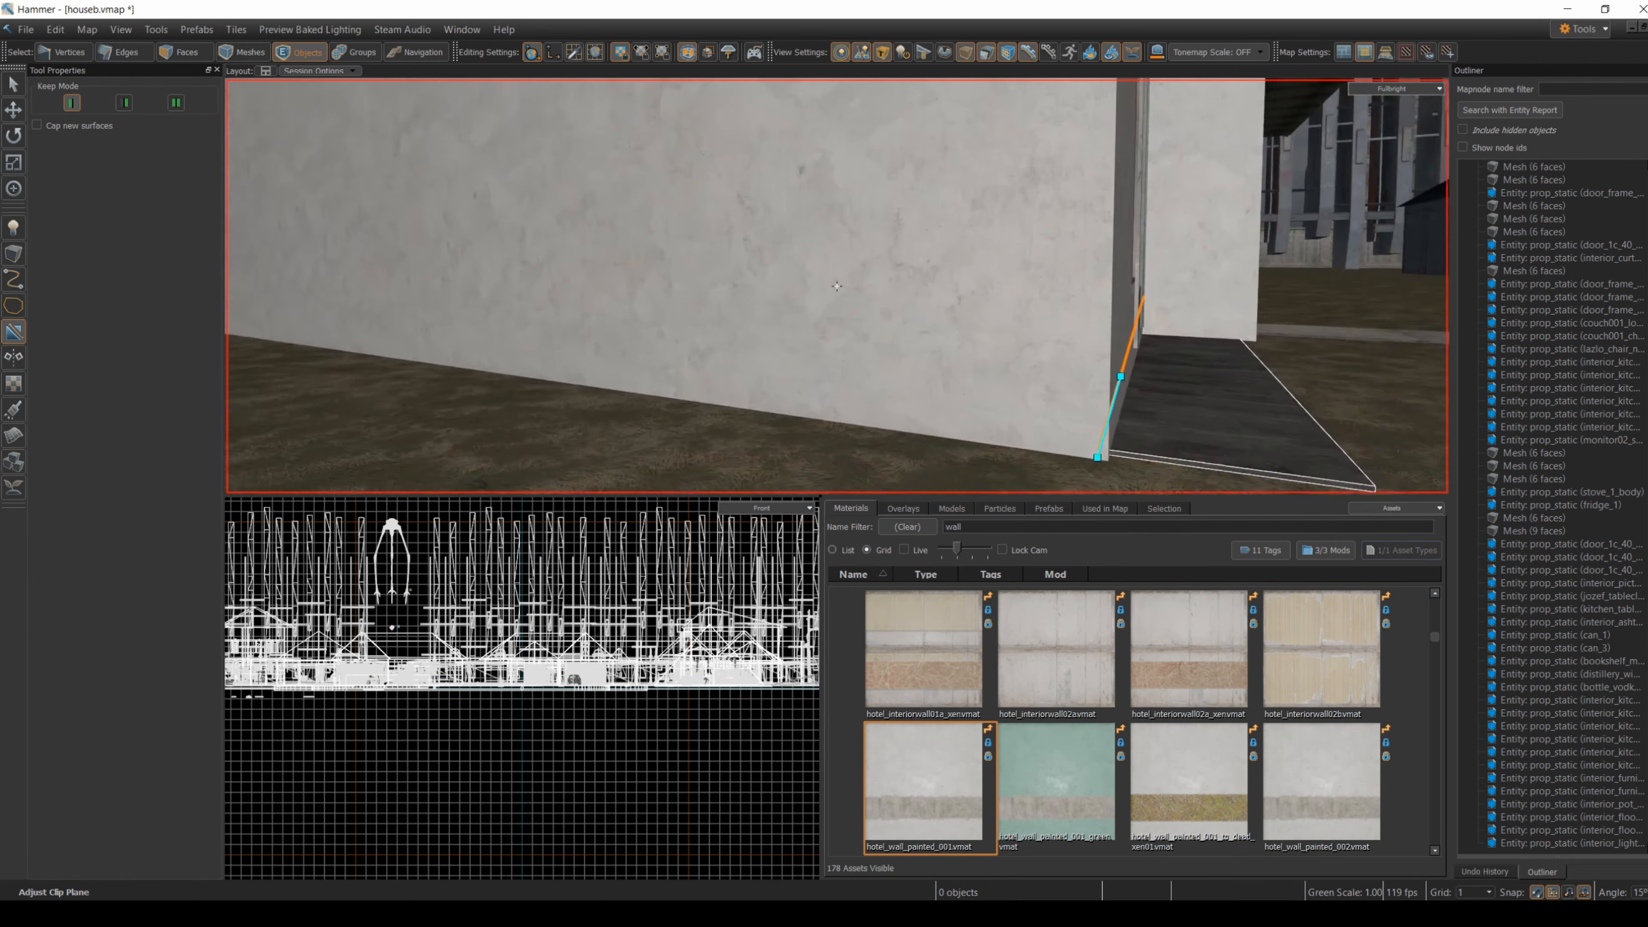
key("w")
key("w")
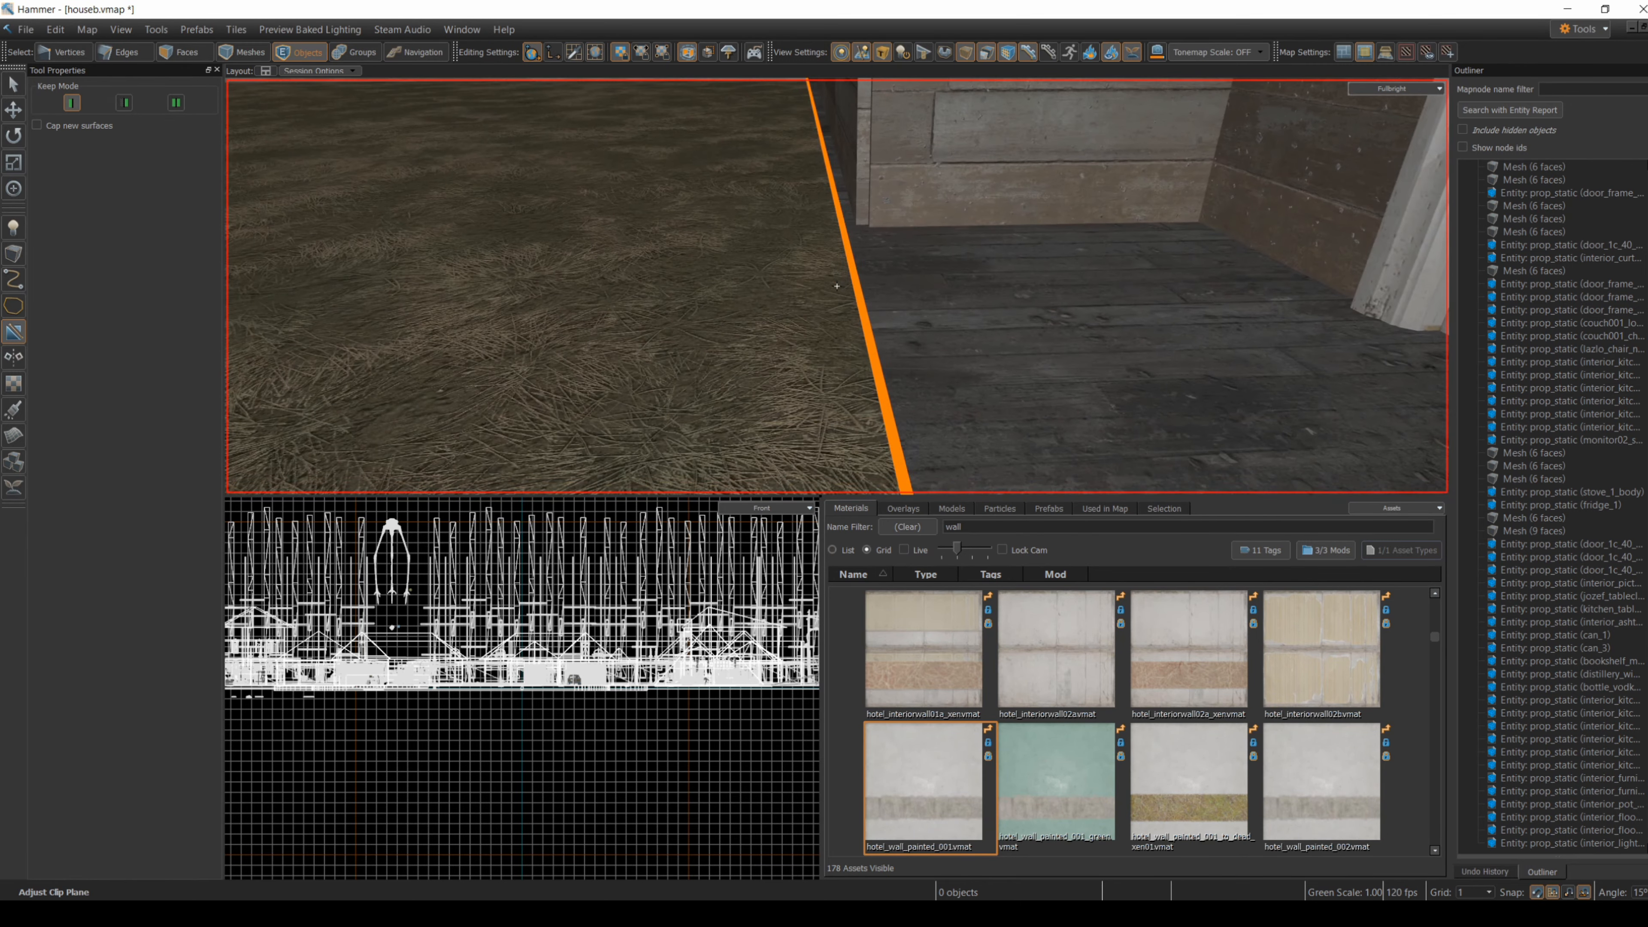
right_click_drag(837, 286, 838, 286)
right_click_drag(1023, 241, 837, 286)
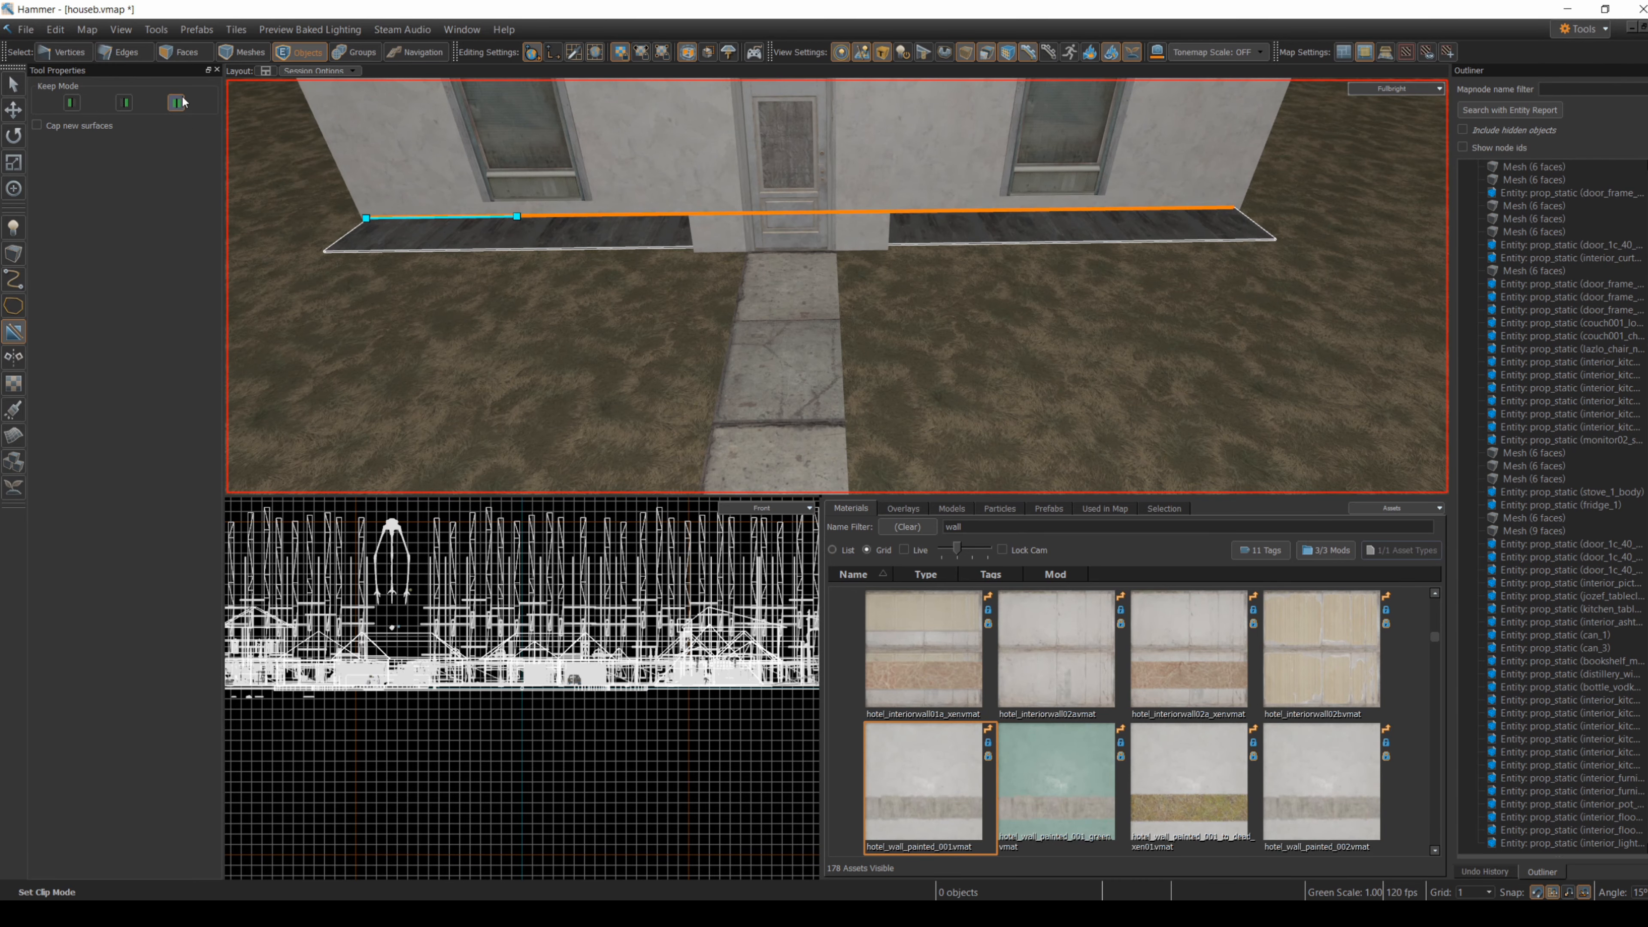
right_click_drag(837, 285, 837, 286)
key("Return")
- Clip the protruding front floor strip along the entrance's side wall, on the side left of the door
right_click_drag(448, 247, 837, 286)
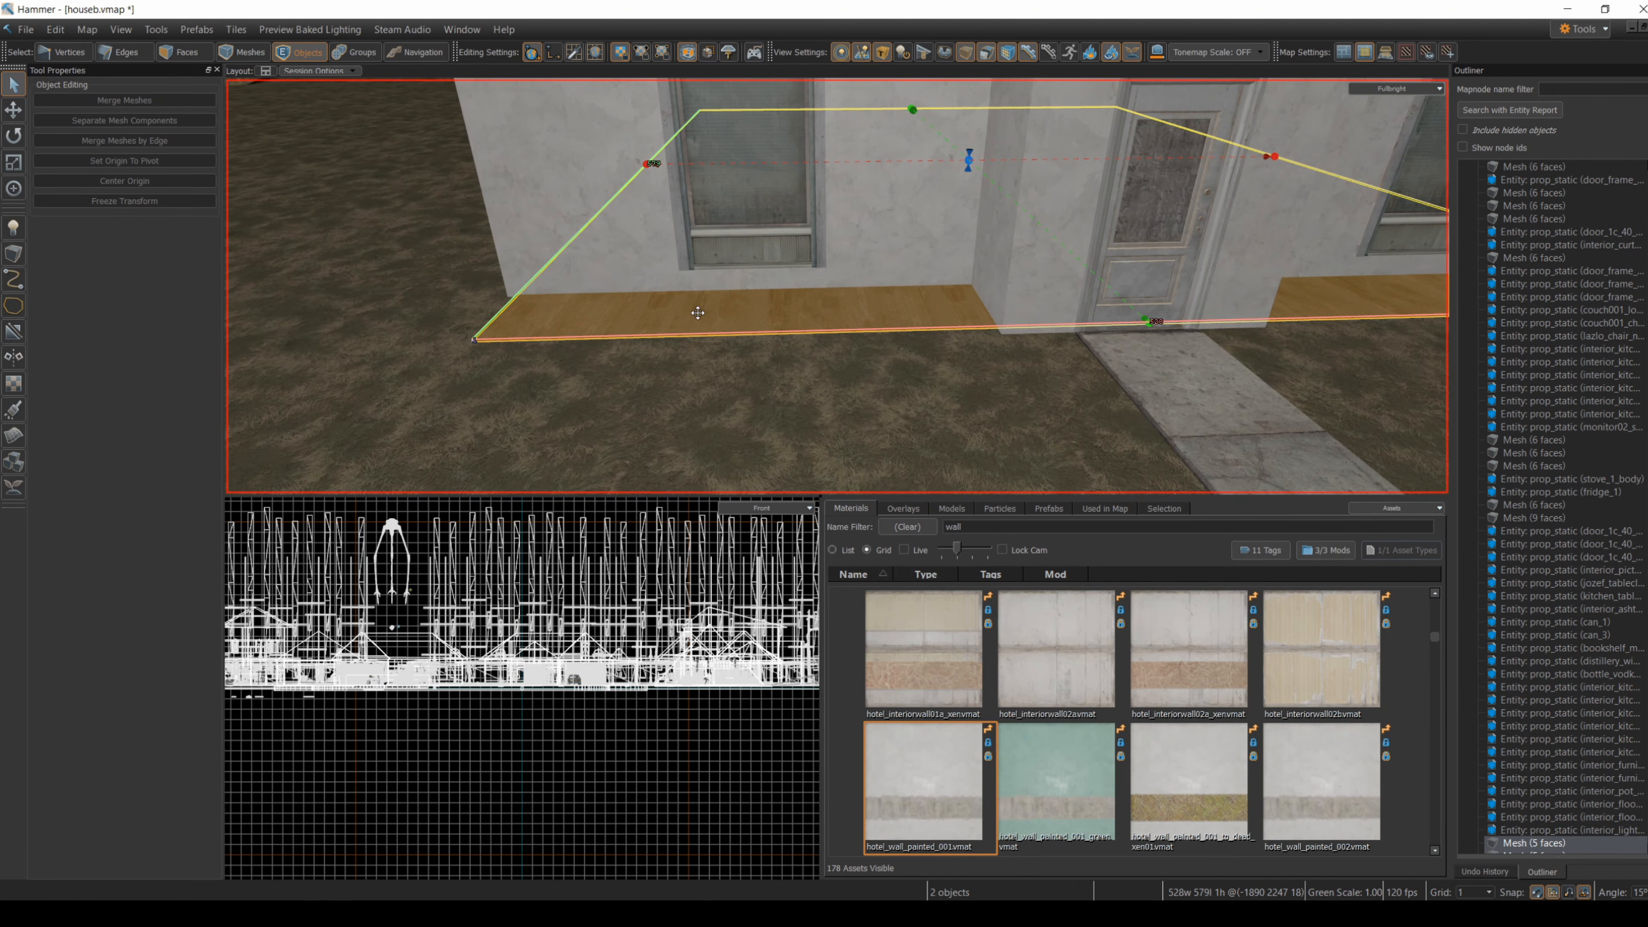
left_click(22, 339)
mouse_move(754, 421)
right_mouse_down()
mouse_move(837, 286)
mouse_move(754, 422)
right_mouse_up()
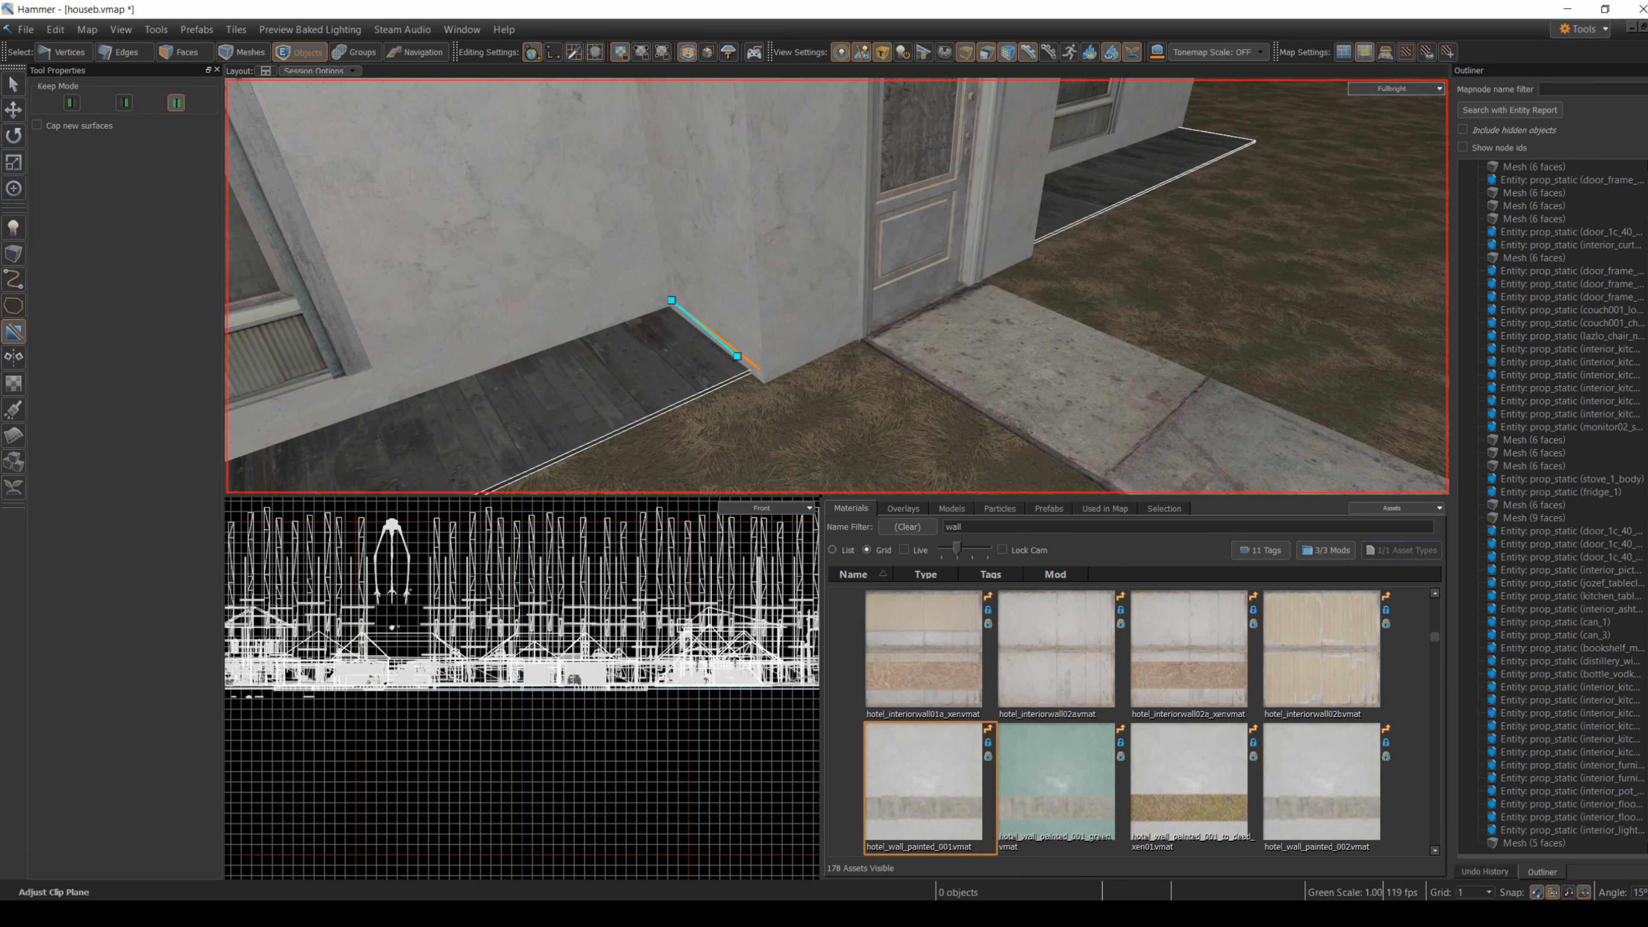
right_click_drag(837, 286, 837, 286)
key("Return")
- Clip the front floor strip along the entrance's other side wall to remove the part protruding right of the door
right_click_drag(577, 314, 837, 286)
left_click(12, 331)
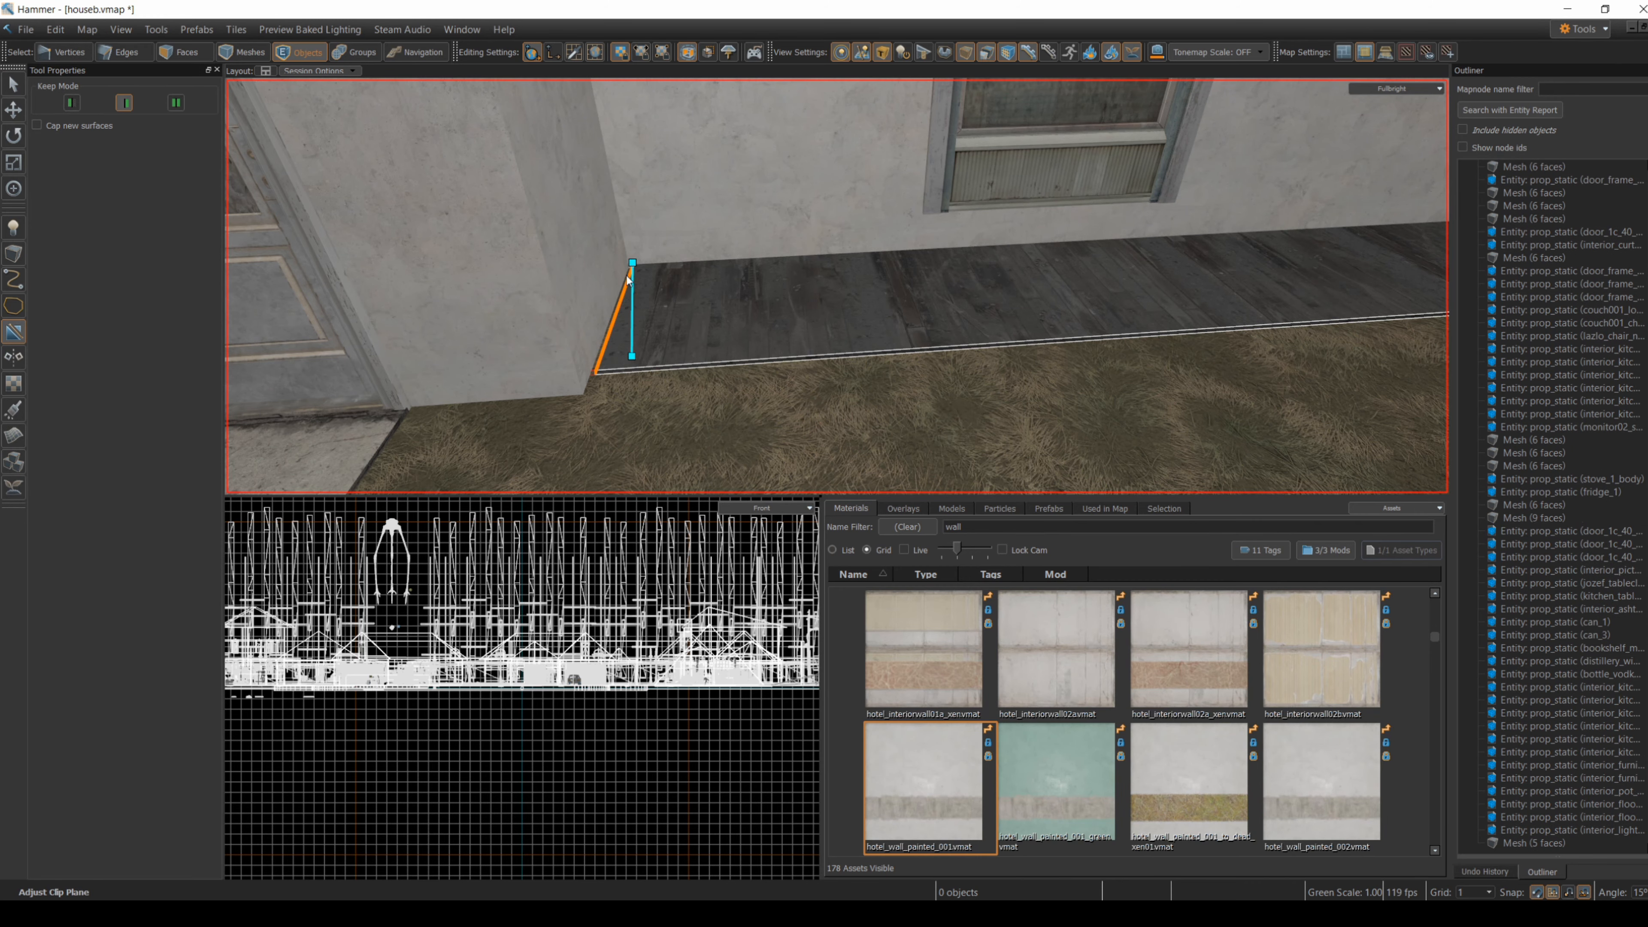
left_click(585, 441)
right_click_drag(586, 442, 674, 443)
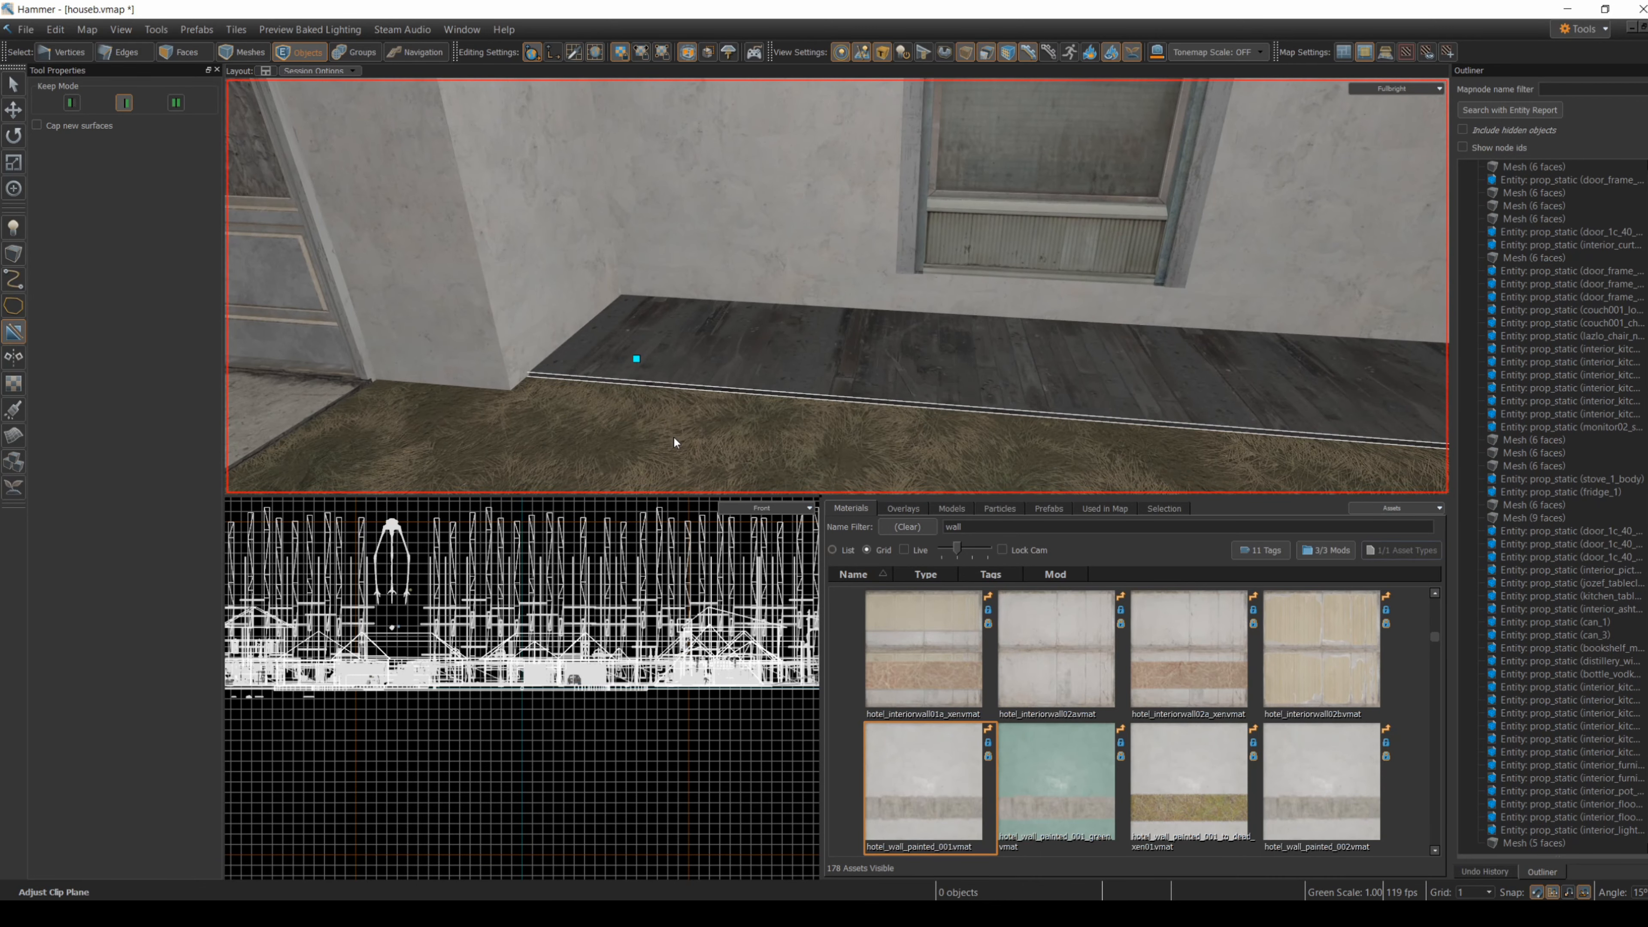
left_click(649, 351)
left_click(13, 332)
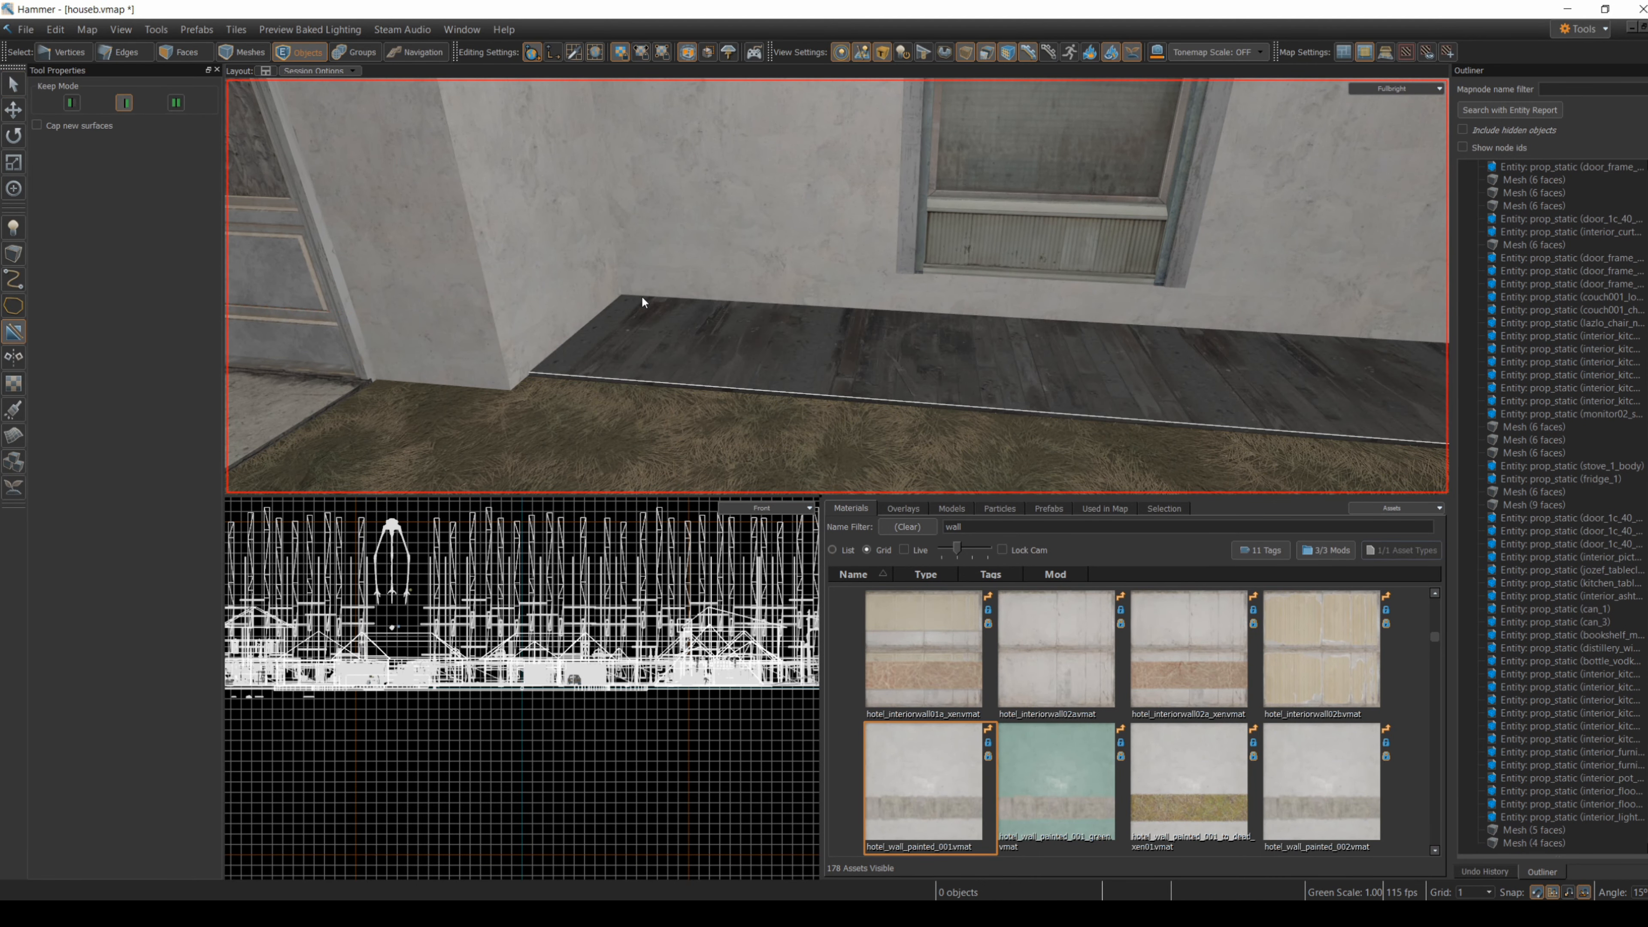
right_click_drag(586, 364, 993, 351)
left_click(72, 103)
right_click_drag(970, 424, 837, 286)
key("Return")
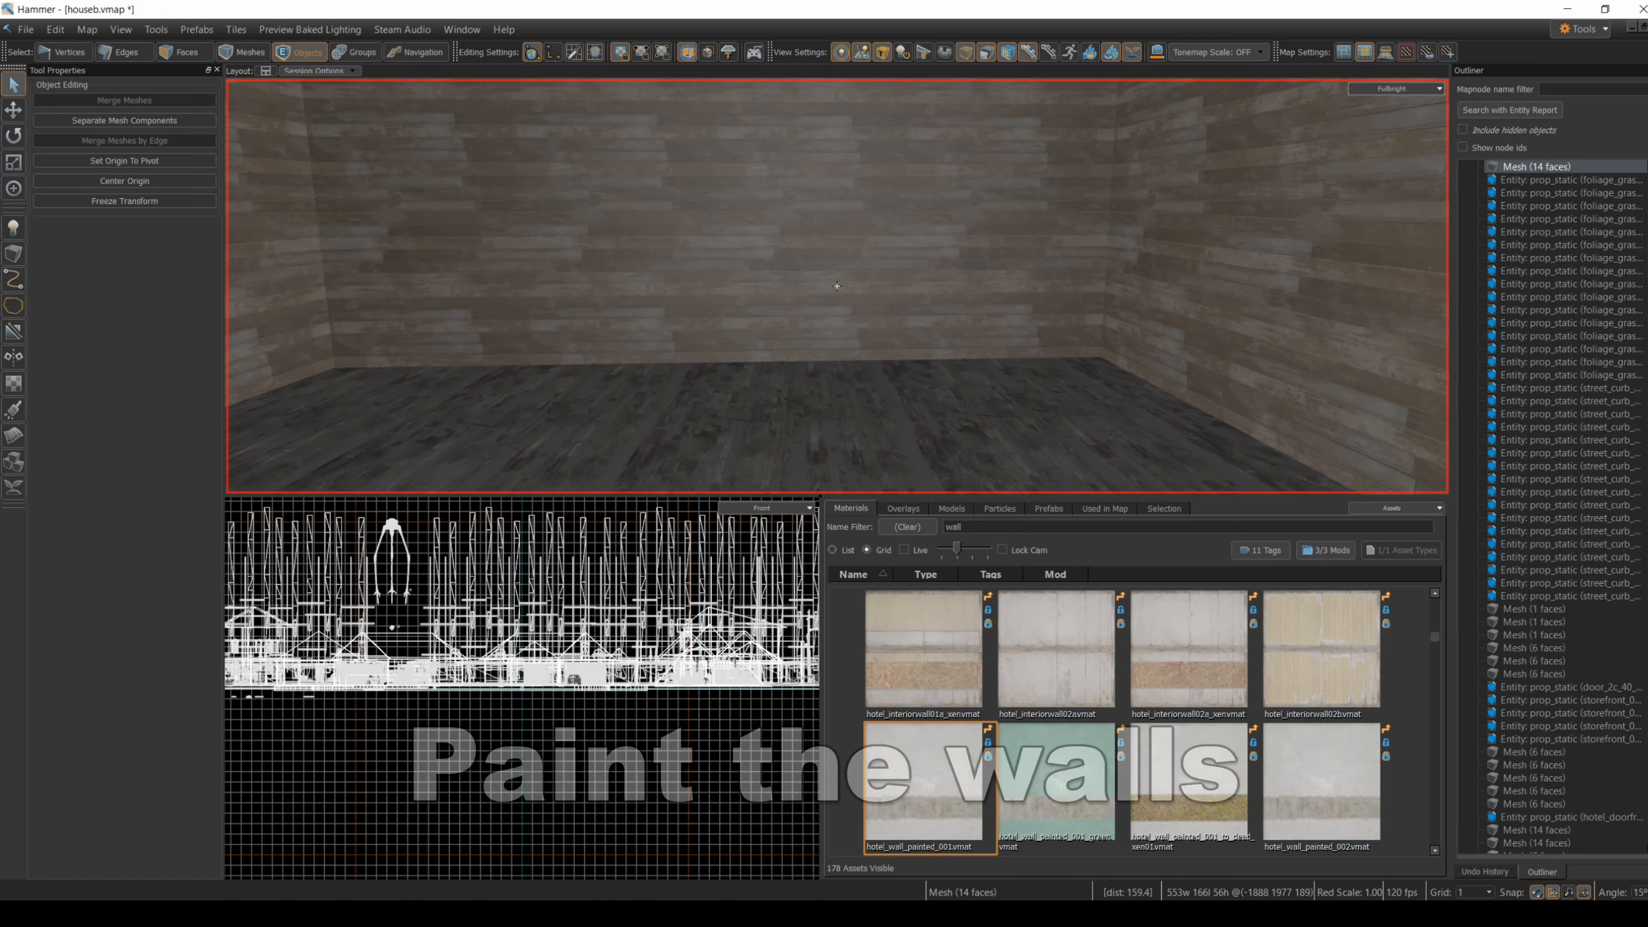
- Select a large interior wall face for editing and choose the hotel_wall_painted_002 material from the wall materials
right_click_drag(837, 286, 837, 286)
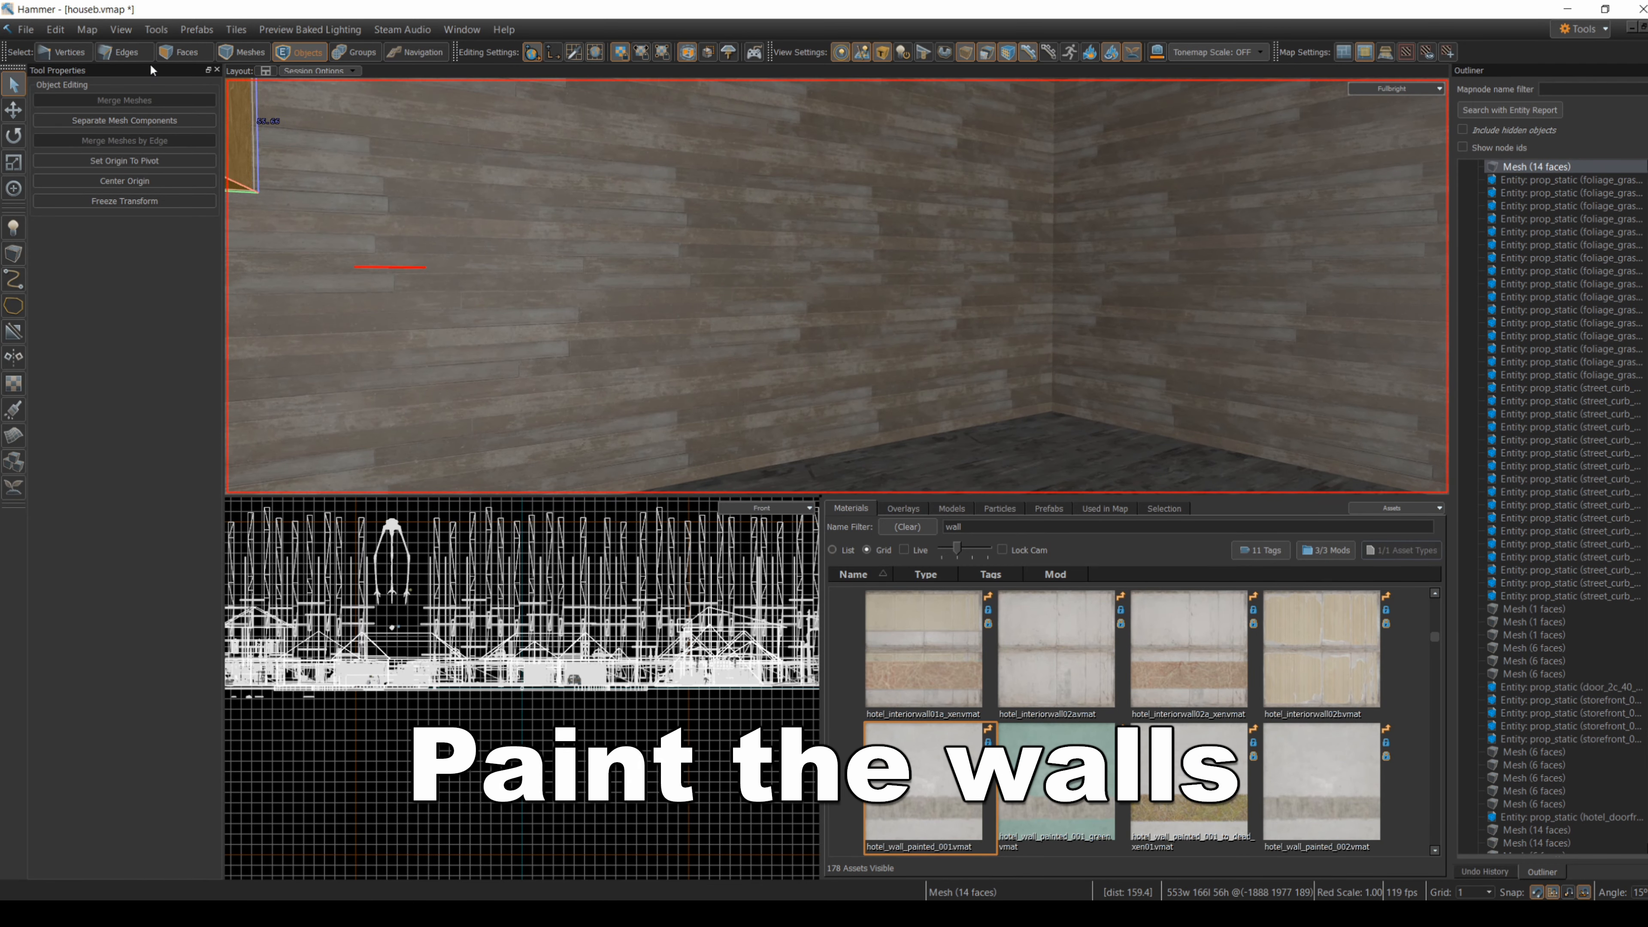
left_click(180, 54)
left_click(959, 289)
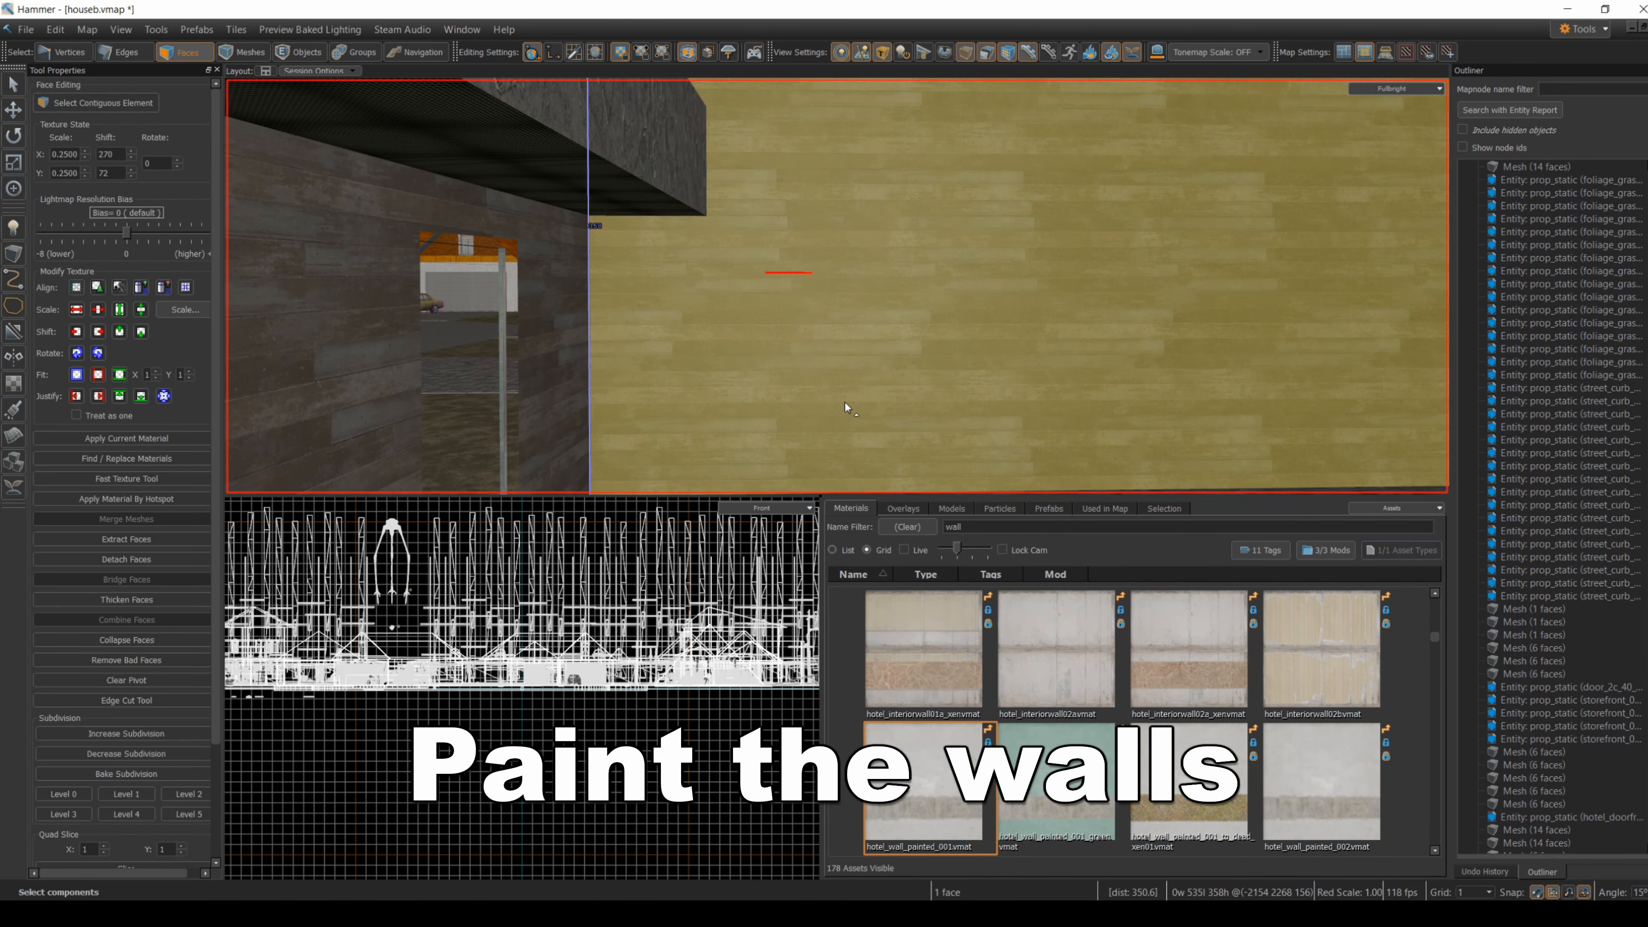
scroll(1298, 682, "down", 2)
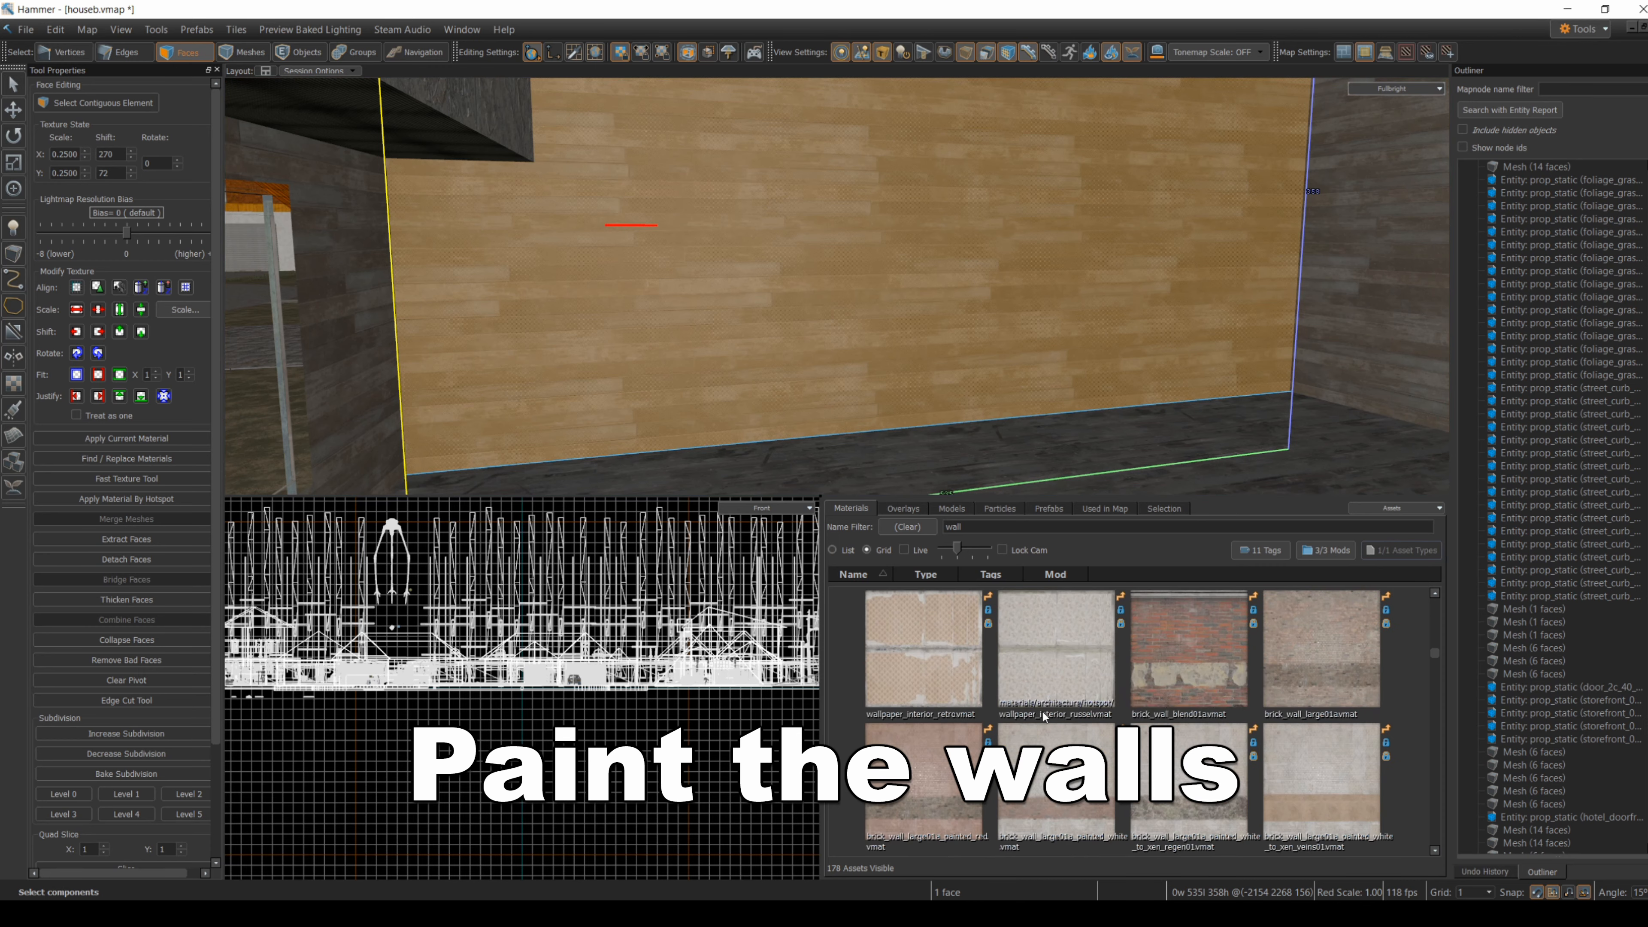
scroll(1187, 708, "down", 5)
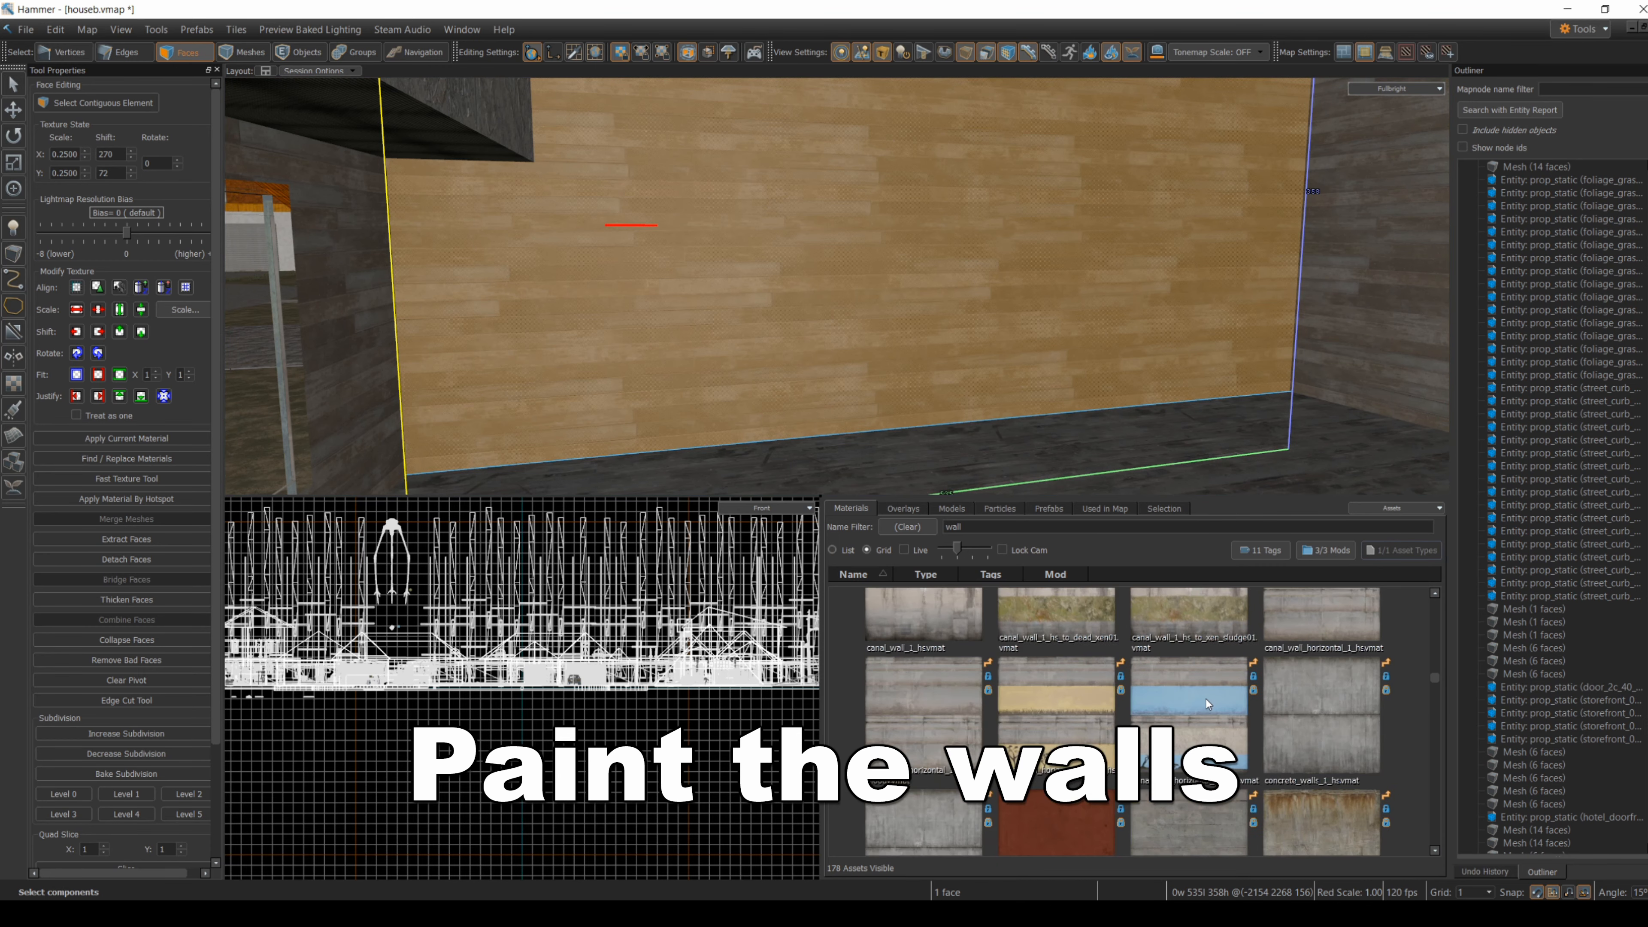
scroll(1209, 704, "up", 5)
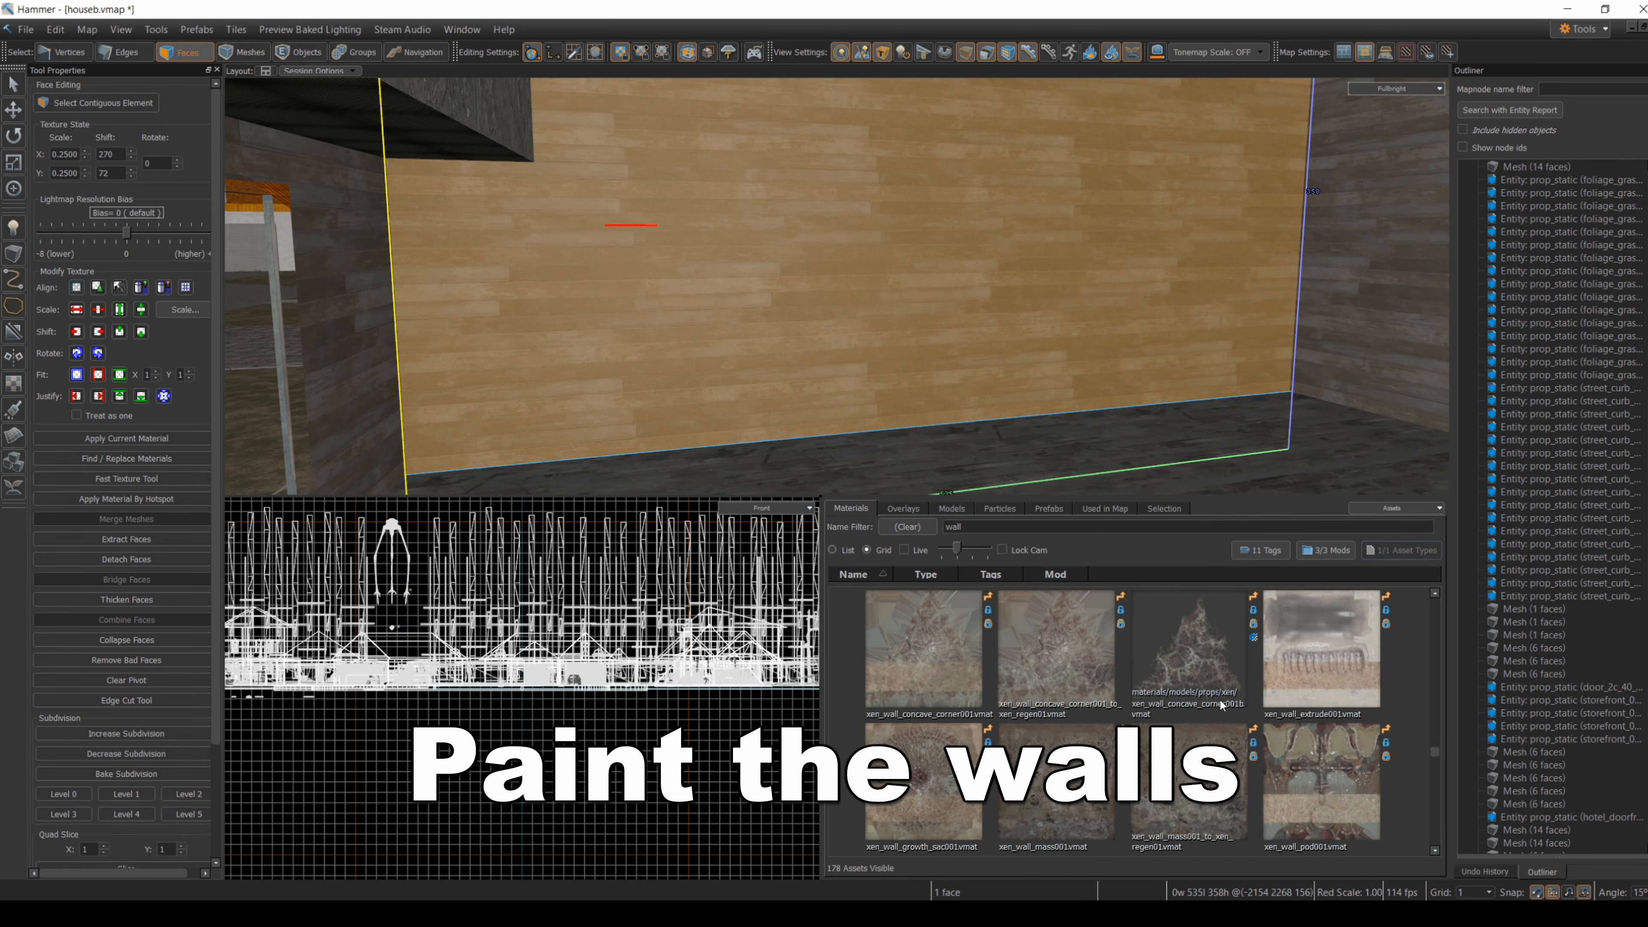
scroll(1222, 703, "up", 3)
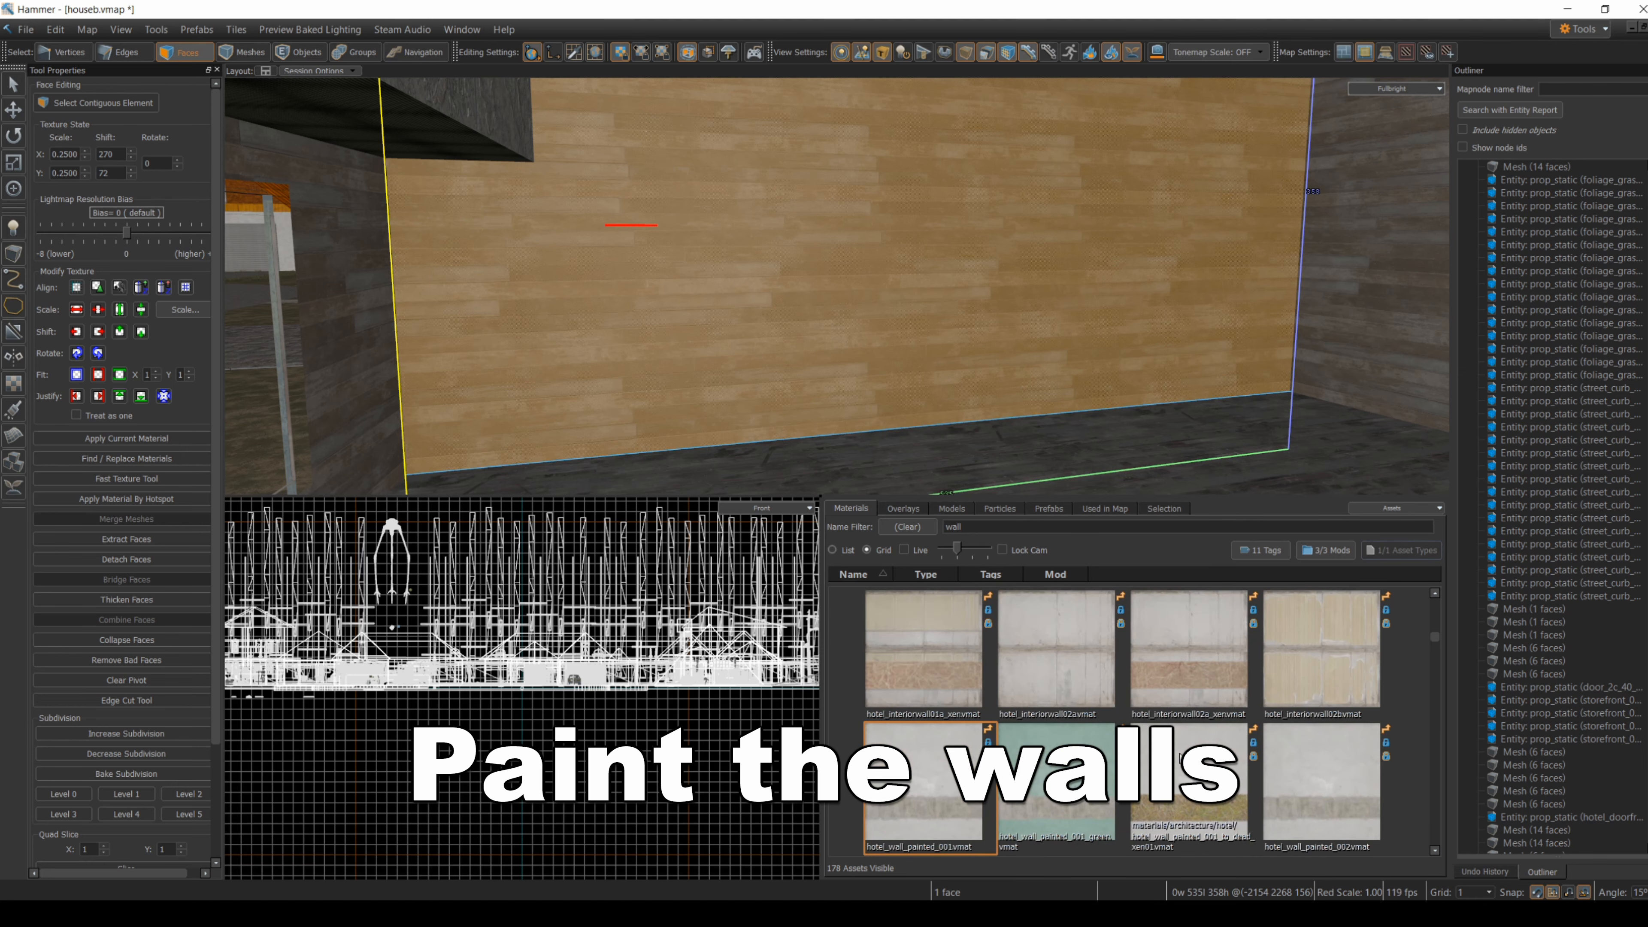
left_click(1300, 778)
left_click(895, 768)
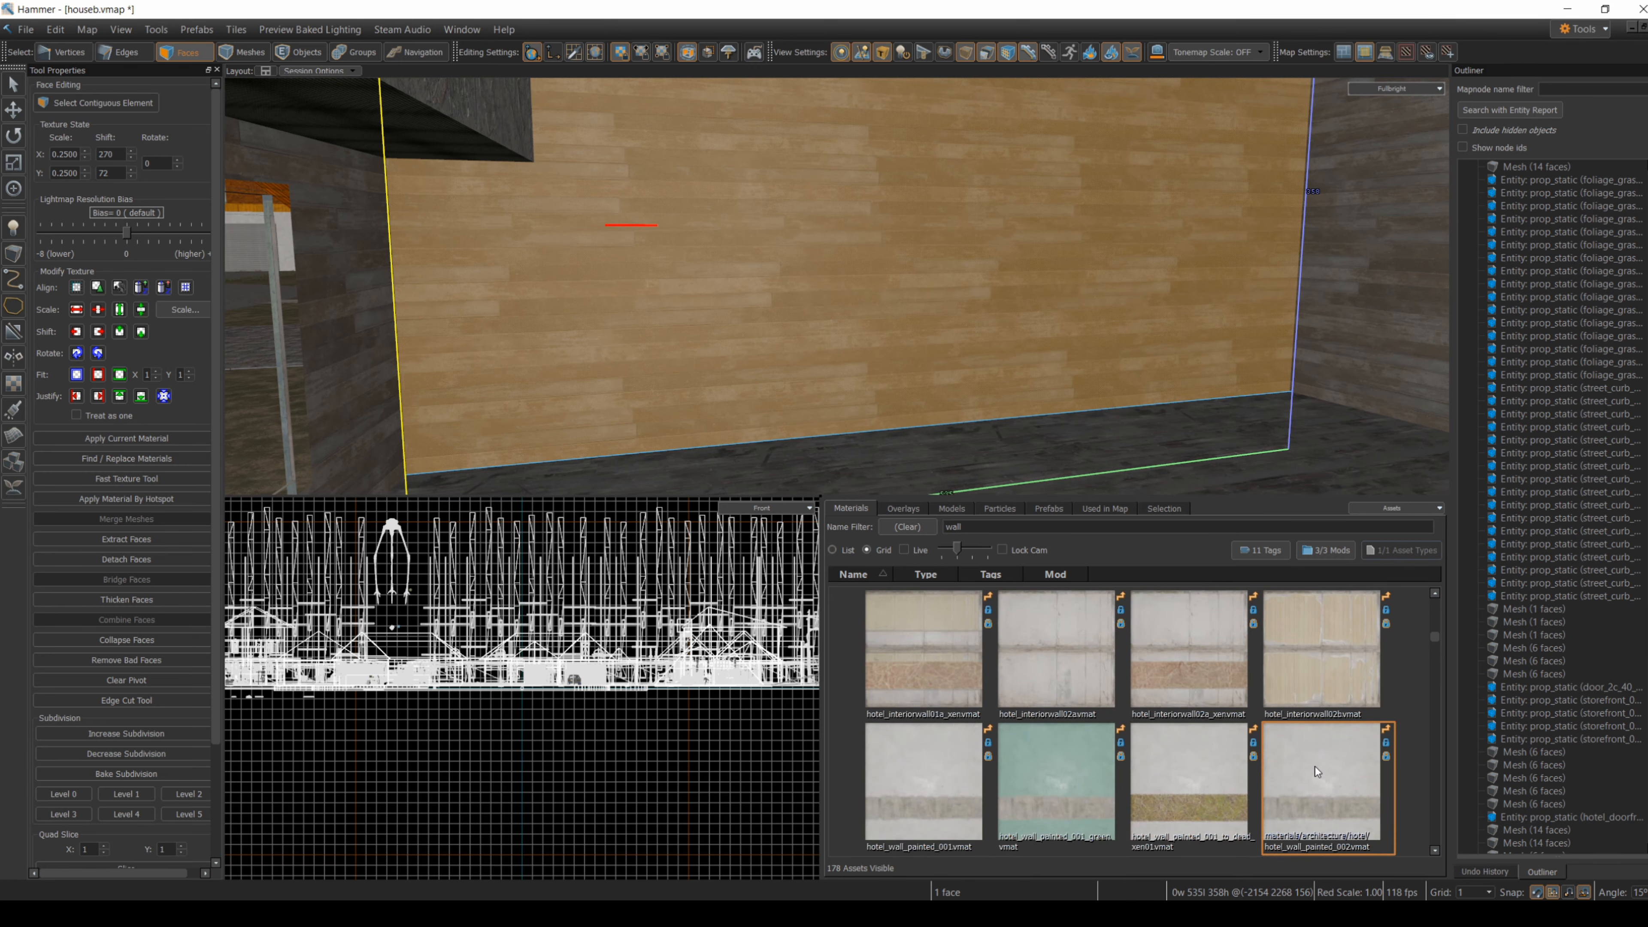
- Apply the hotel_wall_painted_002 material to the large windowless interior wall faces
key("shift+t")
key("z")
left_click(837, 286)
key("shift+t")
left_click(837, 285)
key("alt+h")
- Paint the front wall's interior panels on both sides of the first window with hotel_wall_painted_002
left_click(596, 369)
mouse_move(837, 286)
right_mouse_down()
mouse_move(596, 369)
mouse_move(837, 286)
right_mouse_up()
key("alt+h")
left_click(617, 349)
key("alt+h")
- Apply hotel_wall_painted_002 to the panel above the first window and the remaining wood-textured faces around it
left_click(536, 152)
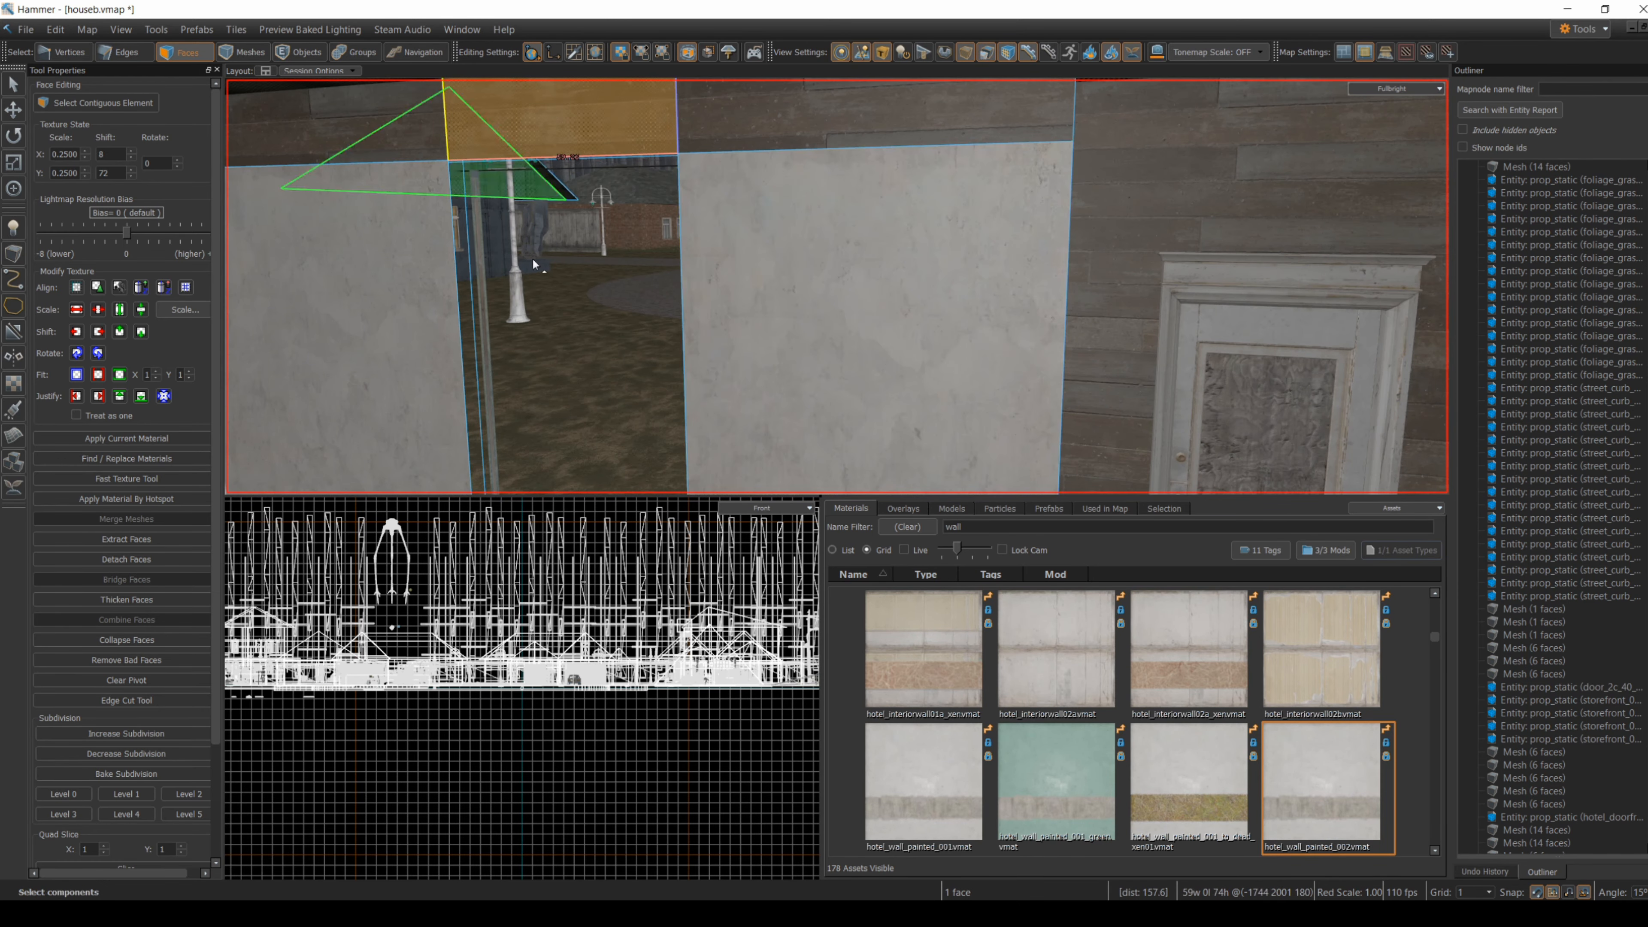
right_click_drag(533, 258, 471, 365)
key("alt+h")
left_click(457, 324)
key("alt+h")
left_click(820, 323)
key("alt+h")
right_click_drag(820, 323, 837, 285)
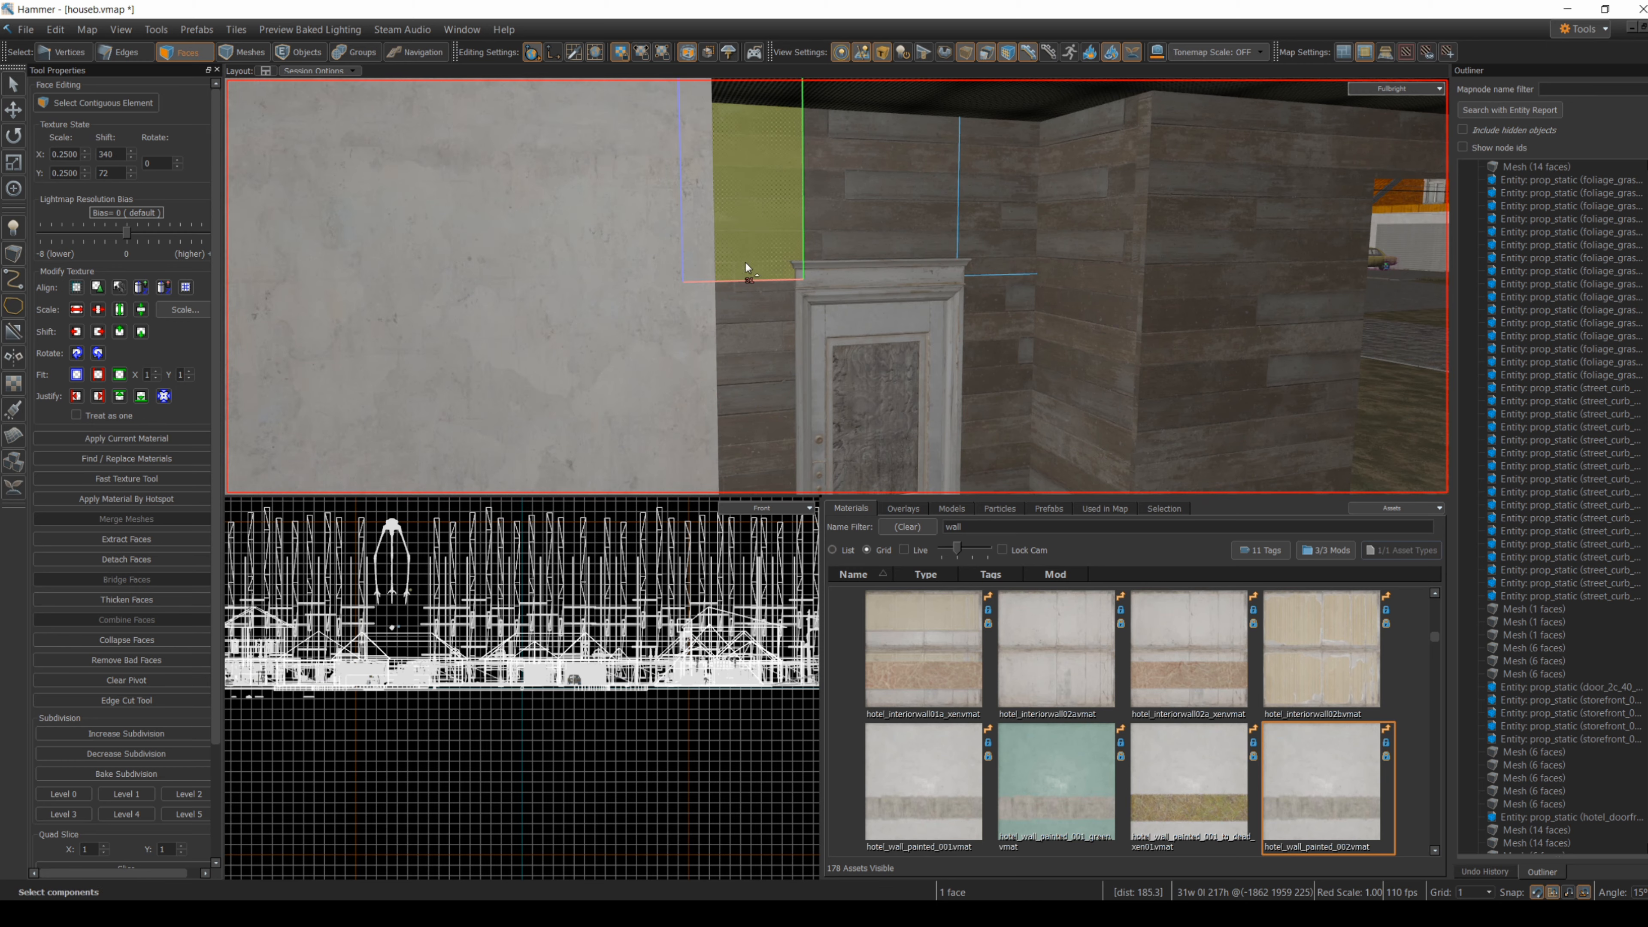
- Paint the interior wall faces above and beside the entrance door with hotel_wall_painted_002
left_click(972, 217)
key("alt+h")
left_click(991, 338)
key("alt+h")
left_click(780, 425)
key("alt+h")
- Apply hotel_wall_painted_002 to the interior panels beside and above the second window, across the entrance from the first
left_click(1059, 344)
key("alt+h")
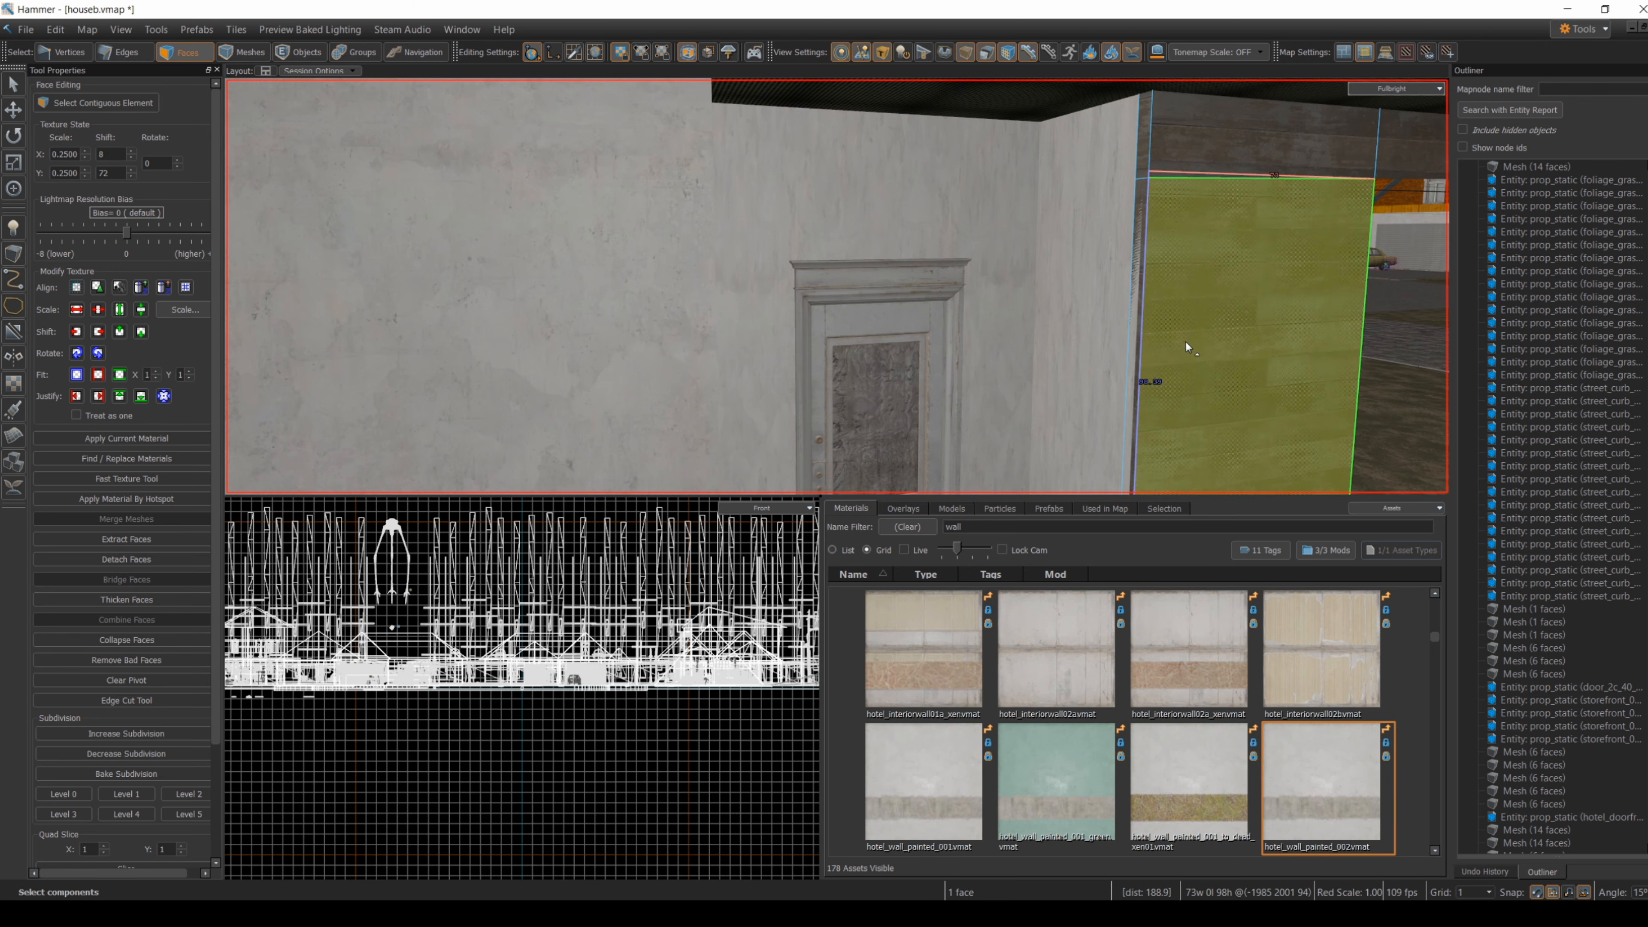
left_click(1130, 279)
key("alt+h")
right_click_drag(1129, 278, 837, 286)
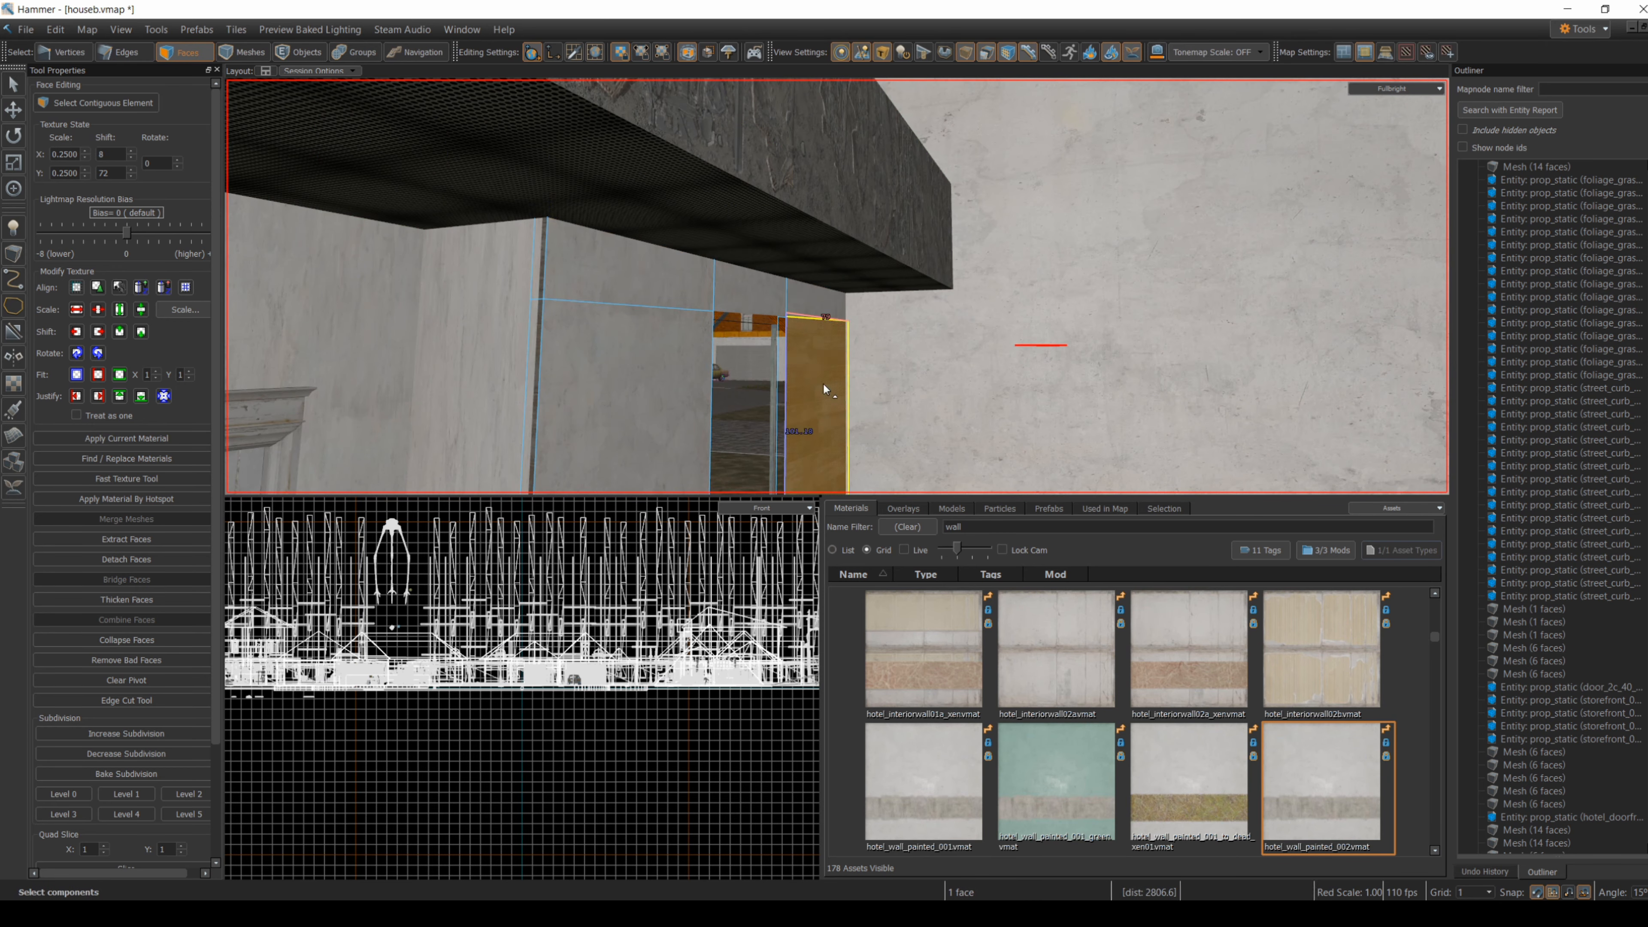
key("alt+h")
right_click_drag(823, 388, 873, 423)
key("alt+h")
- Paint the three low wall panels beneath the second window with hotel_wall_painted_002
right_click_drag(748, 397, 694, 383)
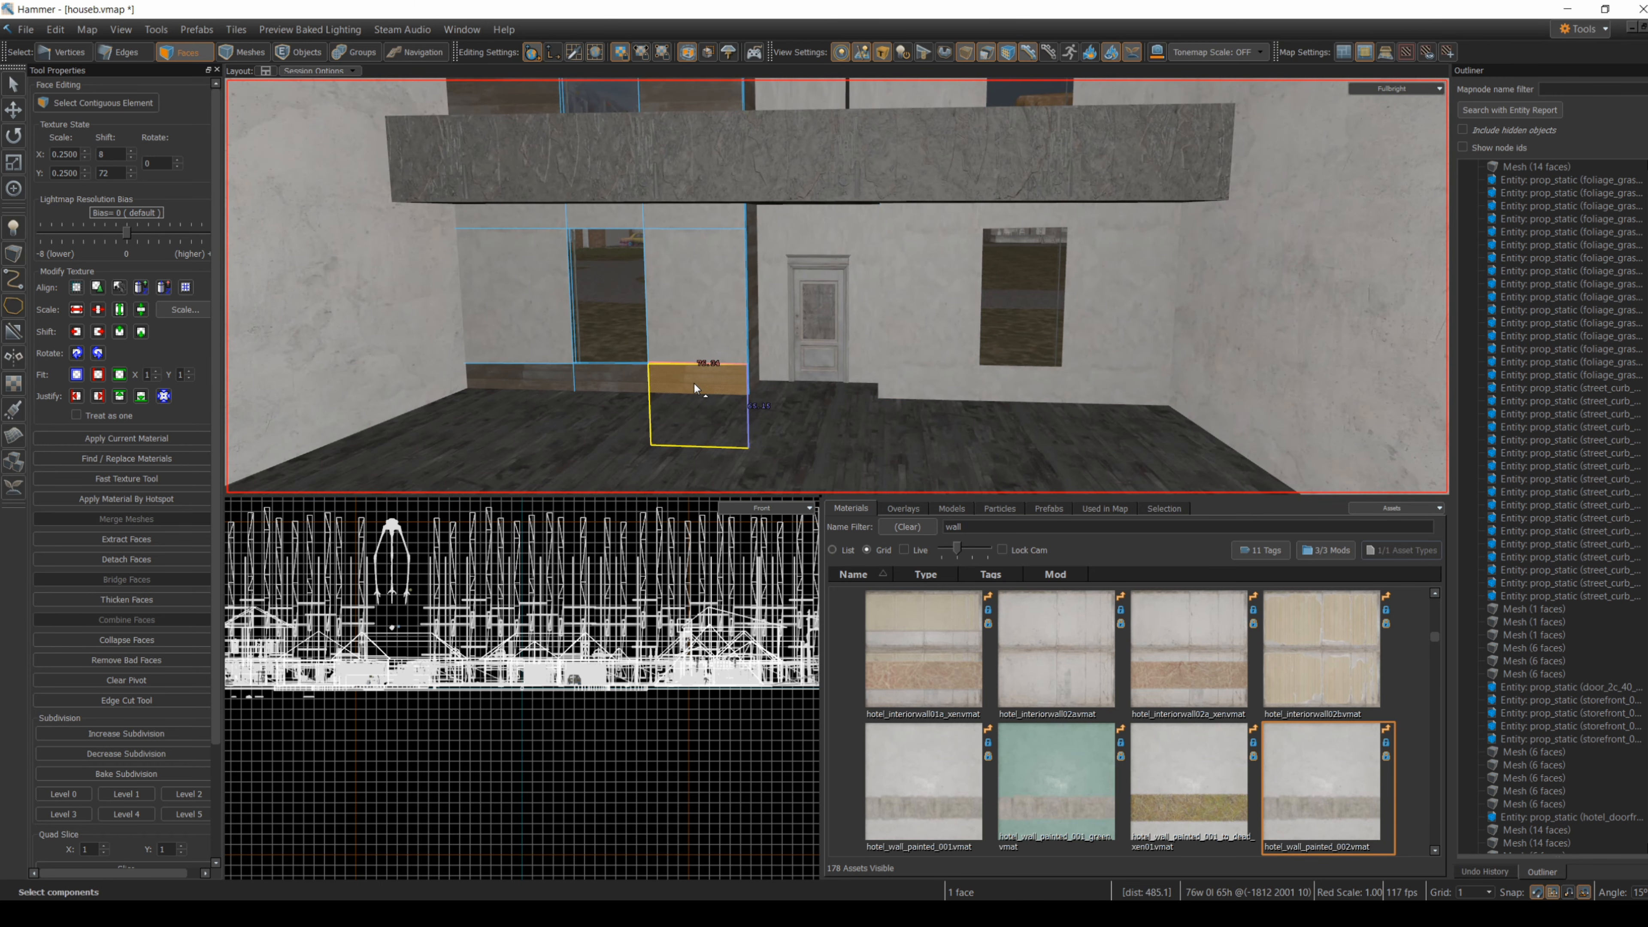
key("alt+h")
left_click(610, 378)
key("alt+h")
left_click(532, 372)
key("alt+h")
- Apply hotel_wall_painted_002 to the narrow upper and lower edge faces at the interior corner beside the entrance
right_click_drag(824, 392, 755, 446)
right_click_drag(610, 404, 837, 286)
left_click(721, 255)
right_click_drag(721, 255, 837, 286)
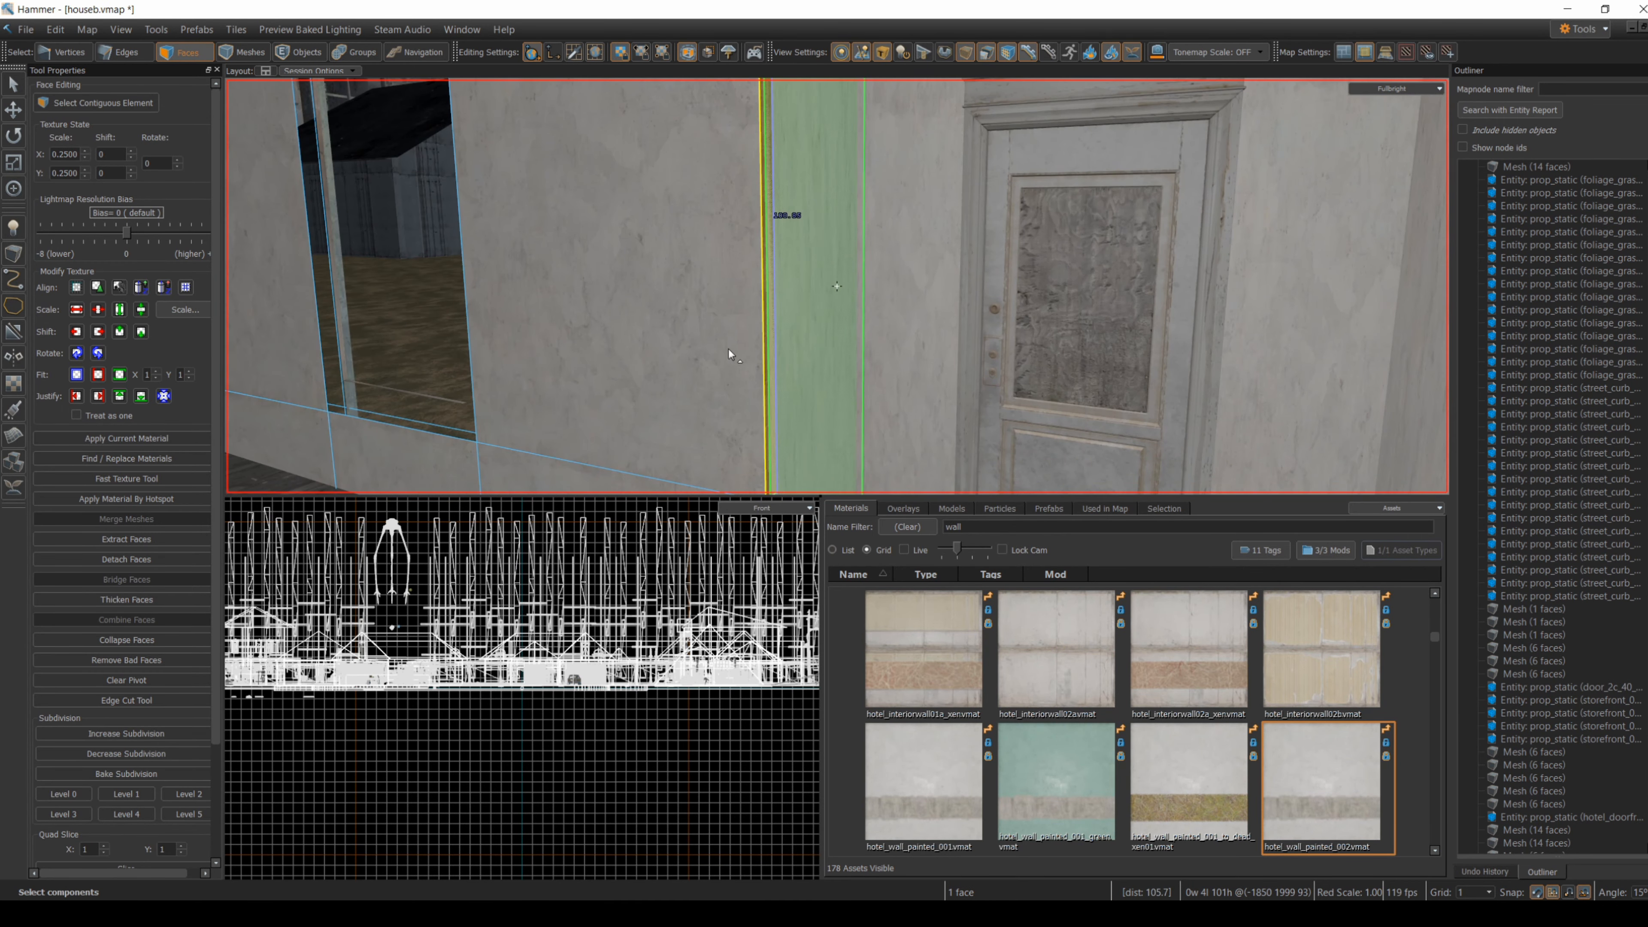
key("alt+h")
right_click_drag(726, 354, 837, 285)
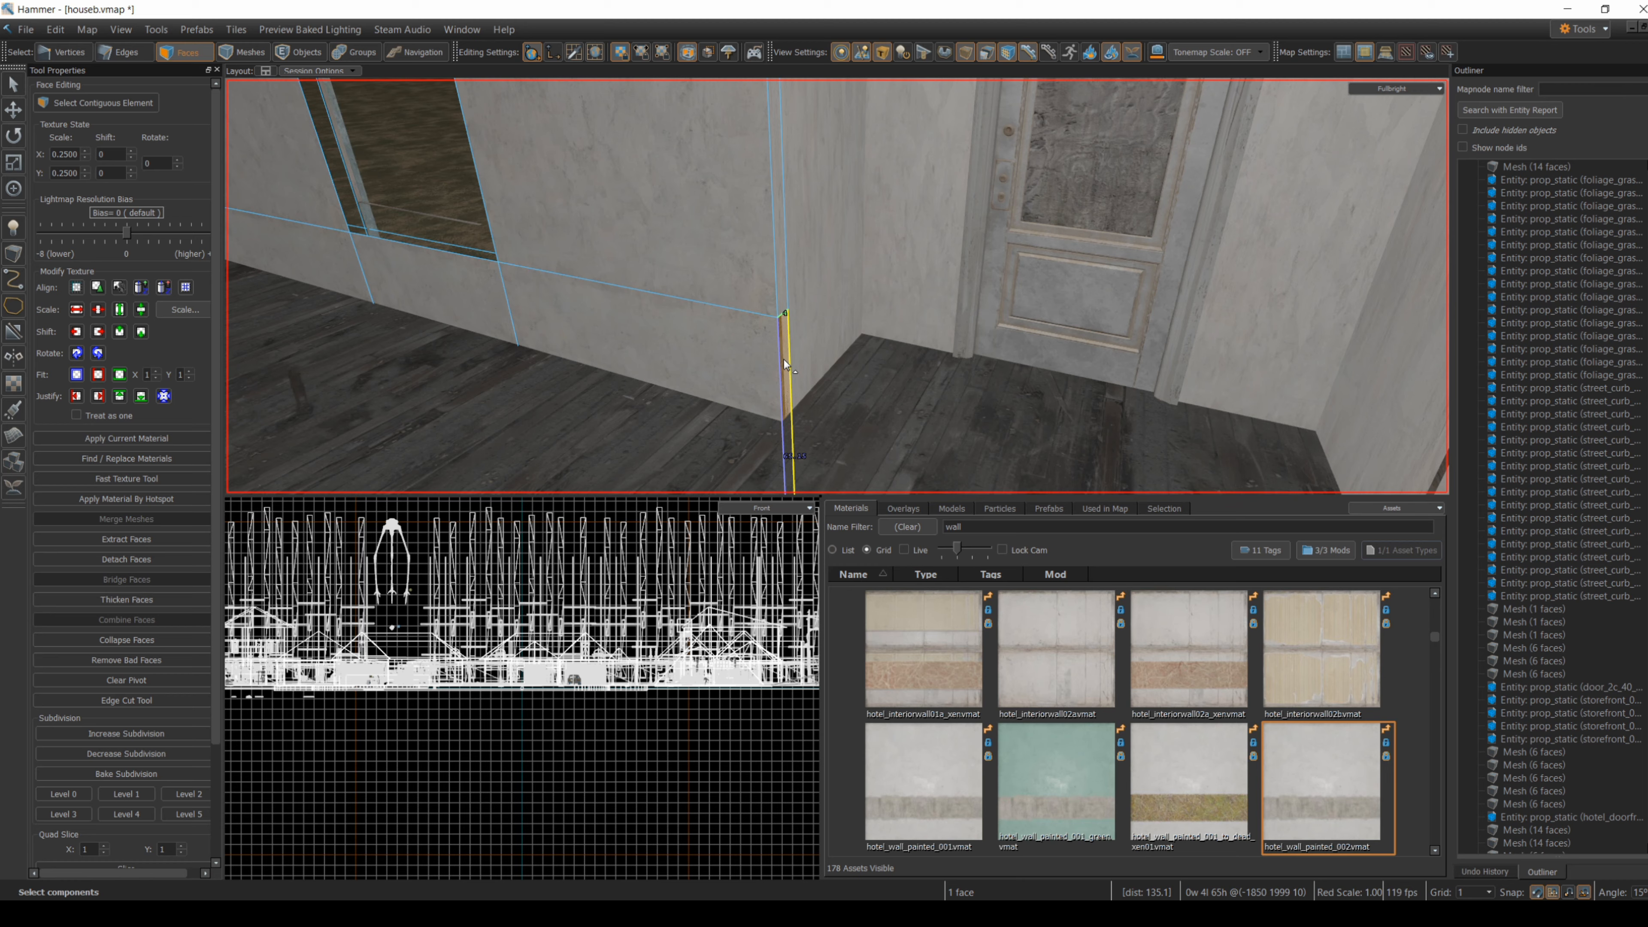
right_click_drag(788, 351, 816, 293)
key("alt+h")
- Duplicate the main floor block for the ceiling and move the copy back inside the house above the floor
right_click_drag(826, 170, 1074, 367)
right_click_drag(837, 286, 837, 287)
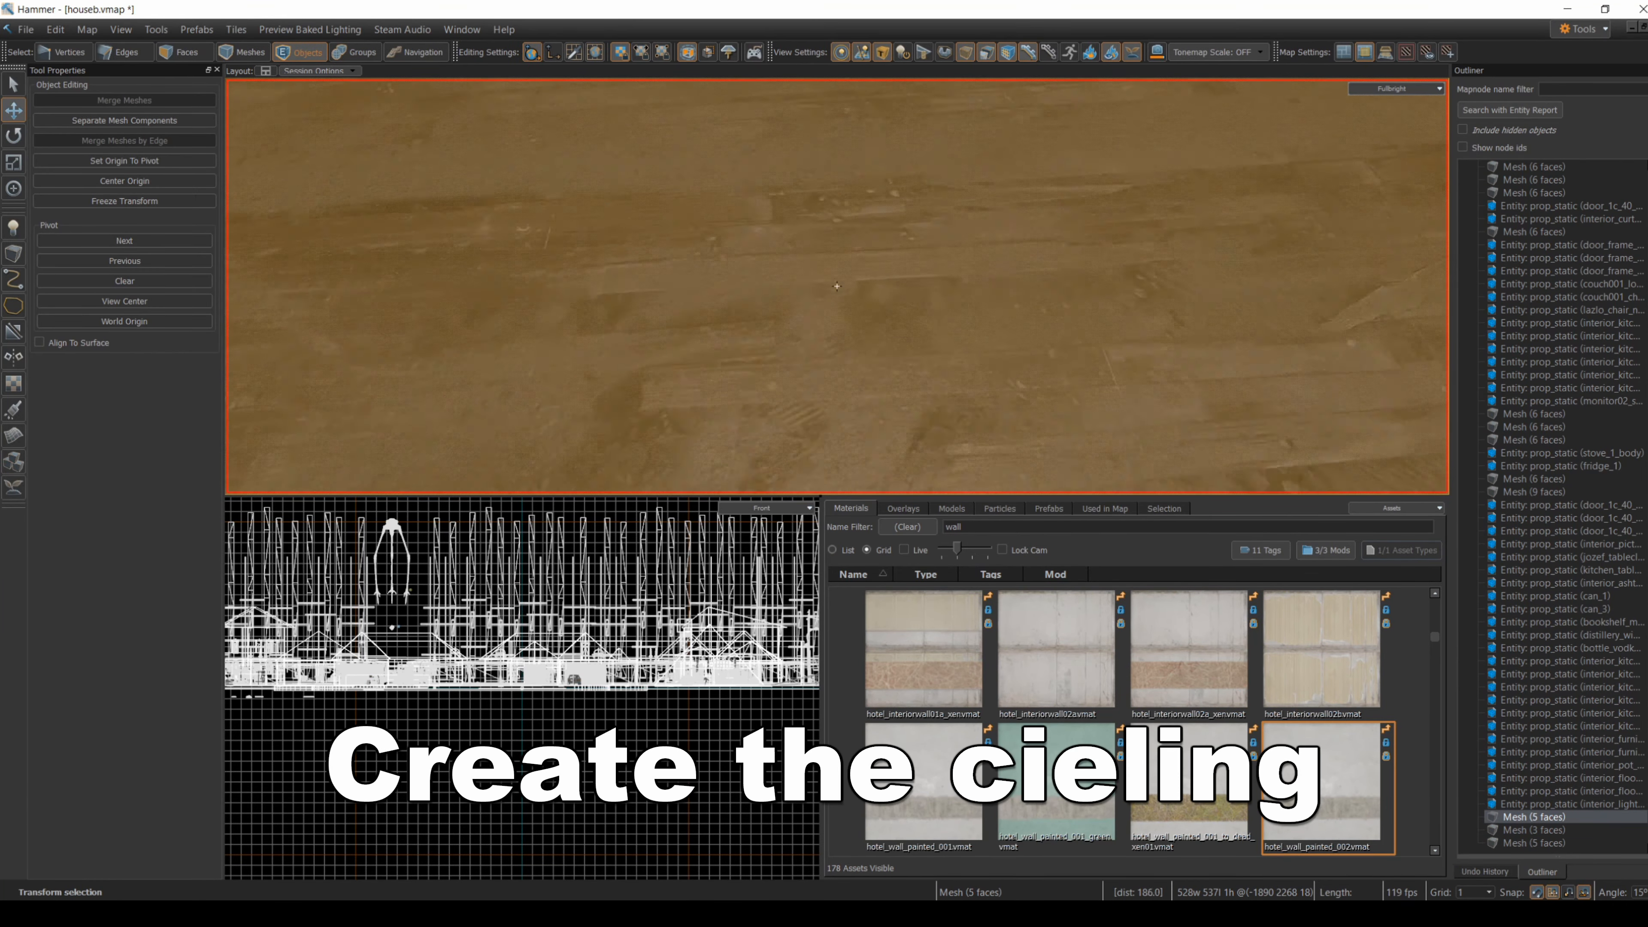
right_click_drag(837, 287, 837, 286)
key("ctrl+v")
left_click_drag(604, 287, 841, 366)
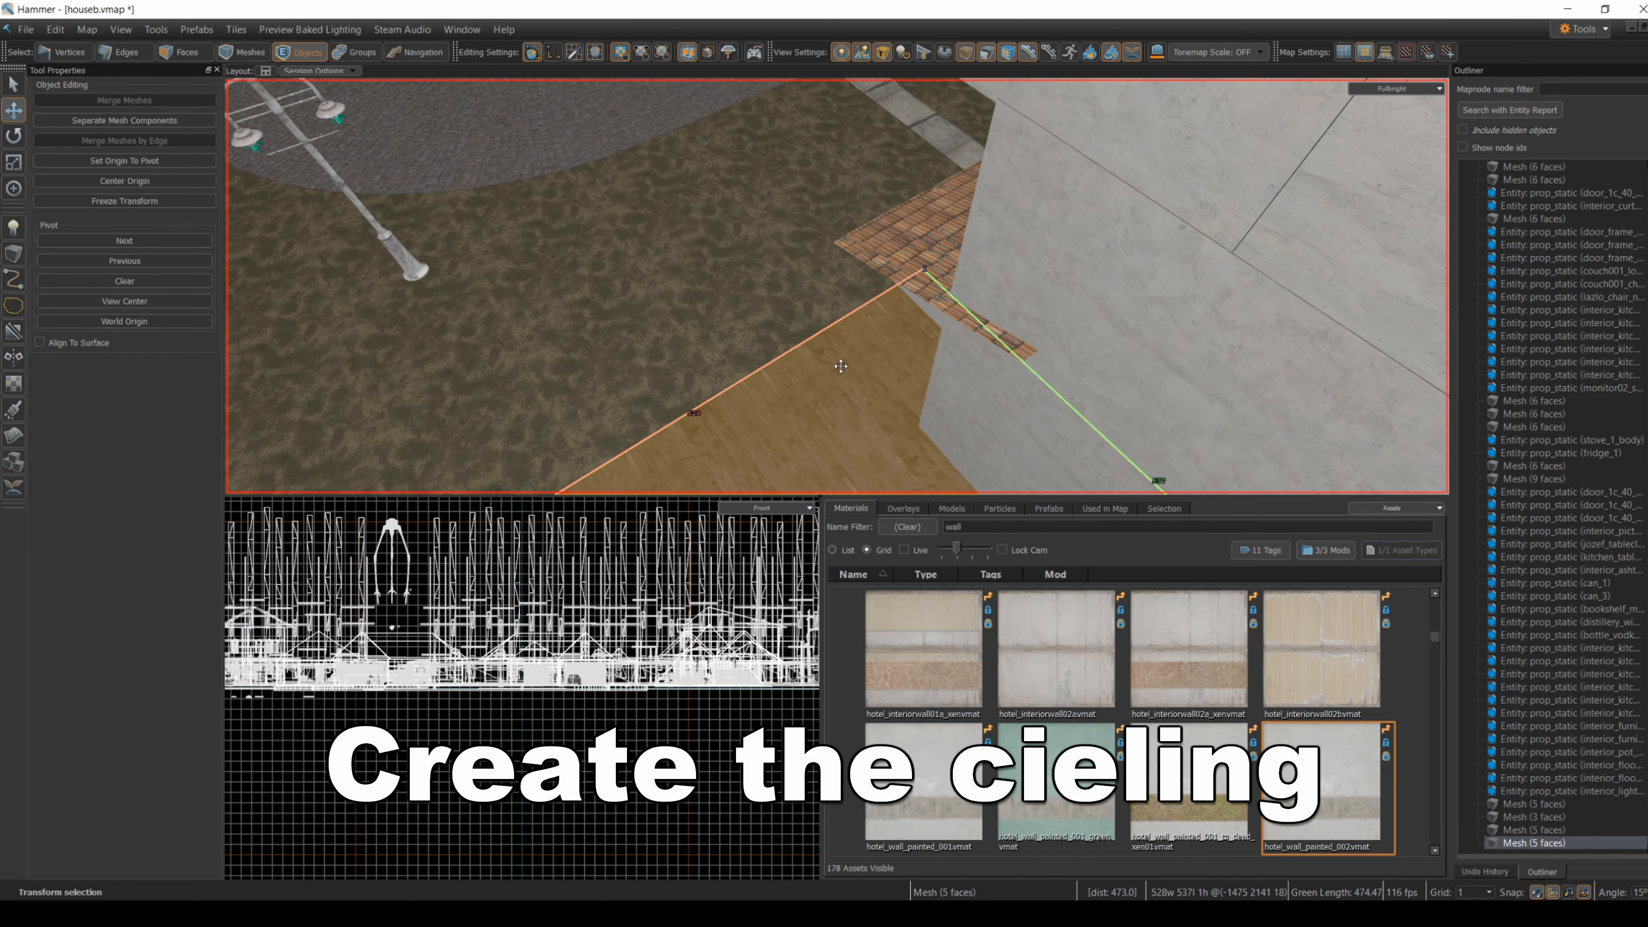
right_click_drag(841, 366, 745, 284)
left_click_drag(849, 319, 717, 183)
right_click_drag(718, 184, 815, 358)
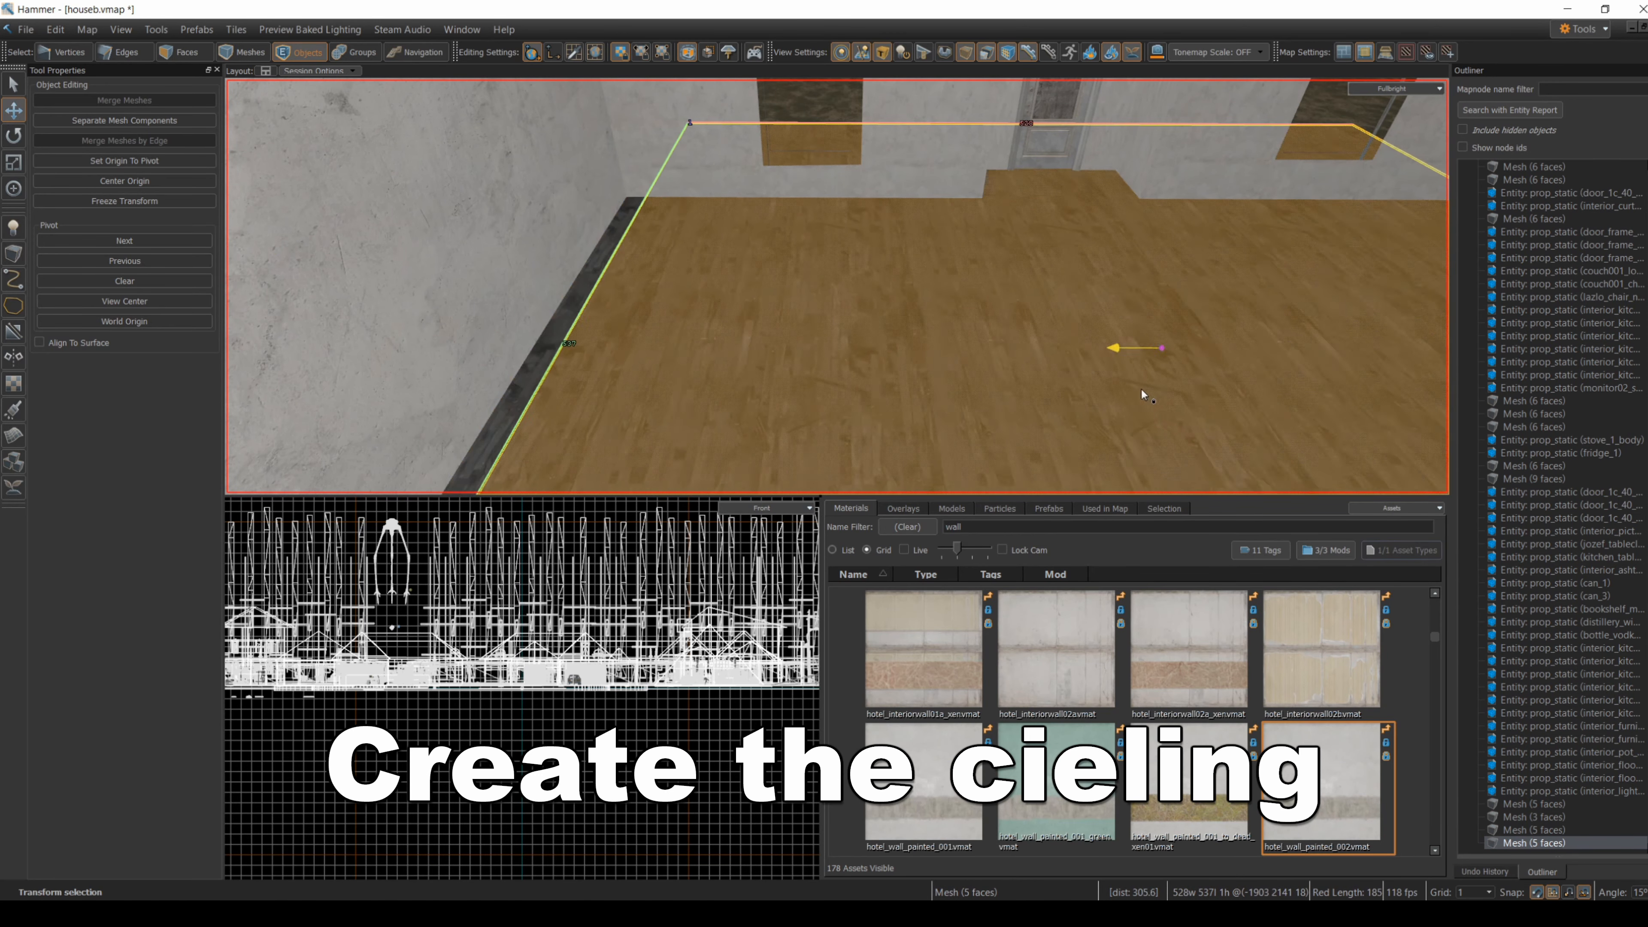
- Raise the duplicated floor block to ceiling height and fit it against the concrete slab and walls
left_click_drag(1148, 312, 1218, 114)
right_click_drag(1217, 114, 837, 286)
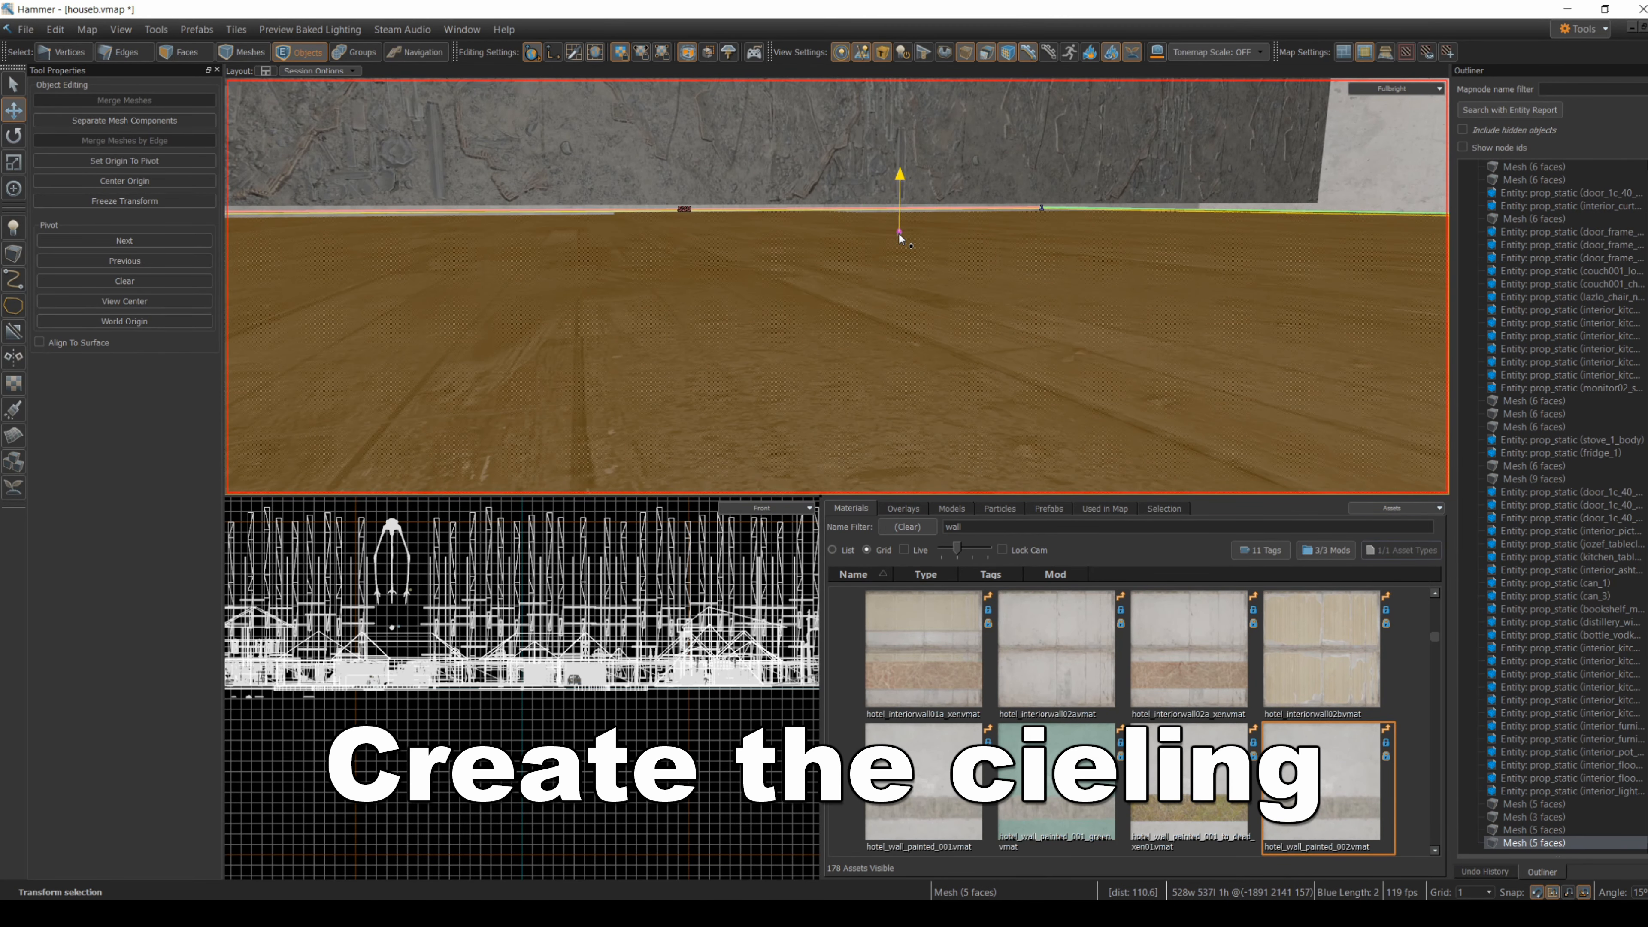
right_click_drag(864, 183, 837, 286)
left_click(755, 364)
right_click_drag(755, 364, 837, 287)
- Move the info_player_start entity about 390 units so it stands inside the house near the entrance door
right_click_drag(979, 337, 837, 287)
left_click_drag(1476, 557, 1395, 448)
right_click_drag(1395, 448, 837, 286)
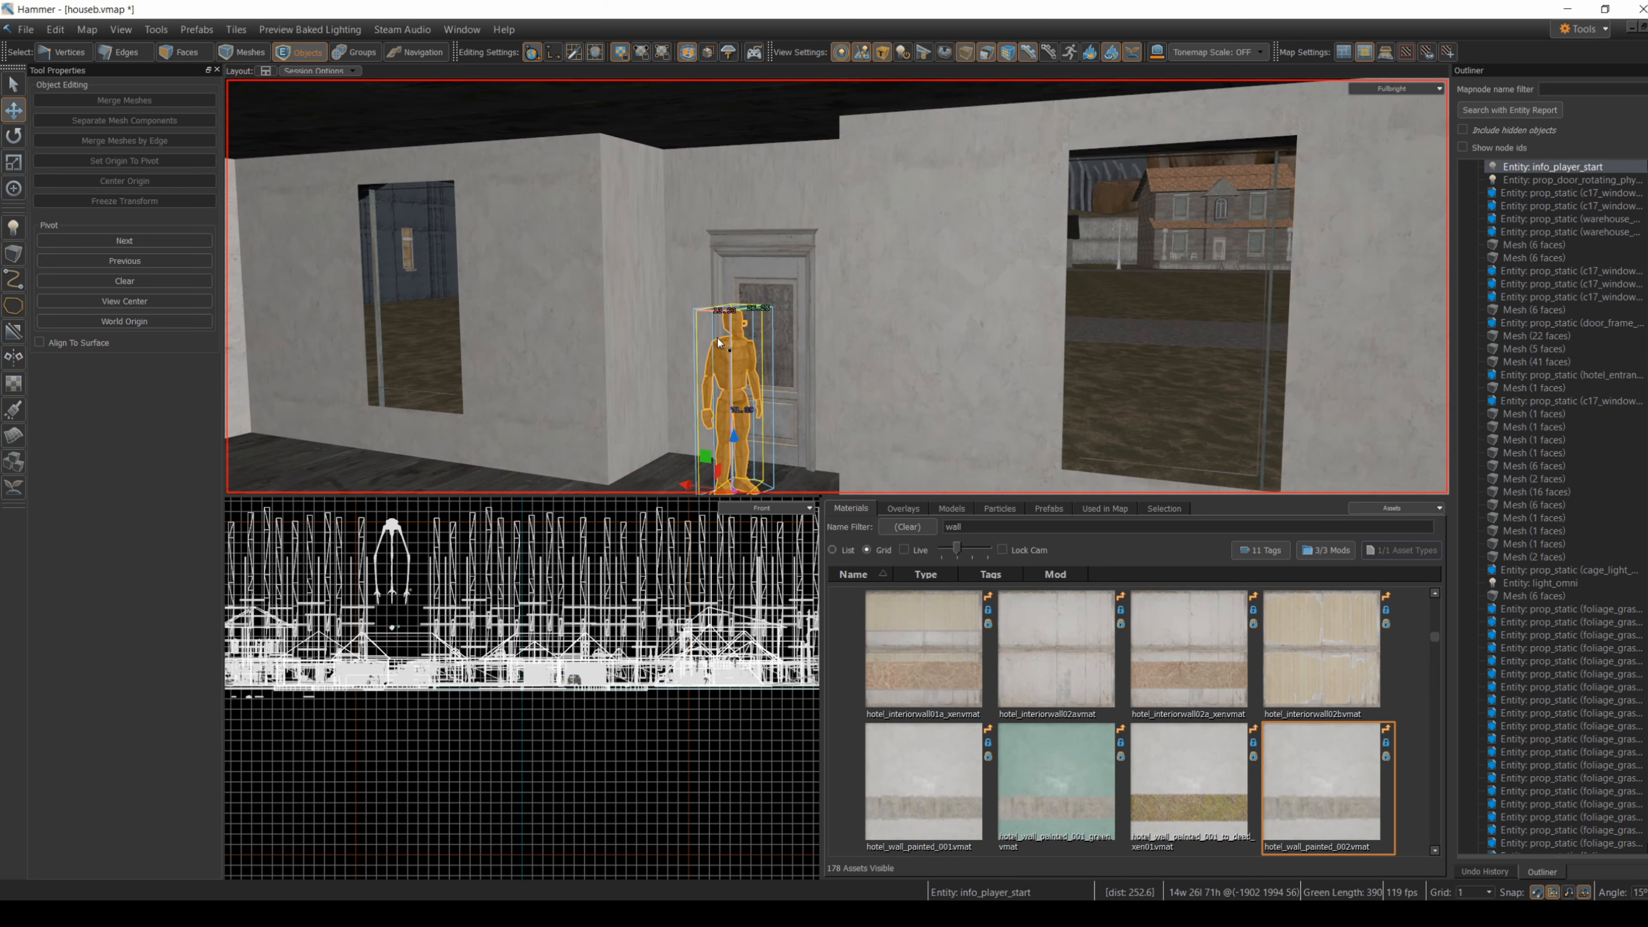
- Shift the player start about 128 units along the green axis and clear the selection
right_click_drag(687, 248, 994, 356)
left_click(716, 245)
left_click_drag(1285, 339, 1023, 320)
right_click_drag(1023, 319, 577, 123)
left_click(577, 123)
right_click_drag(837, 286, 837, 286)
key("Escape")
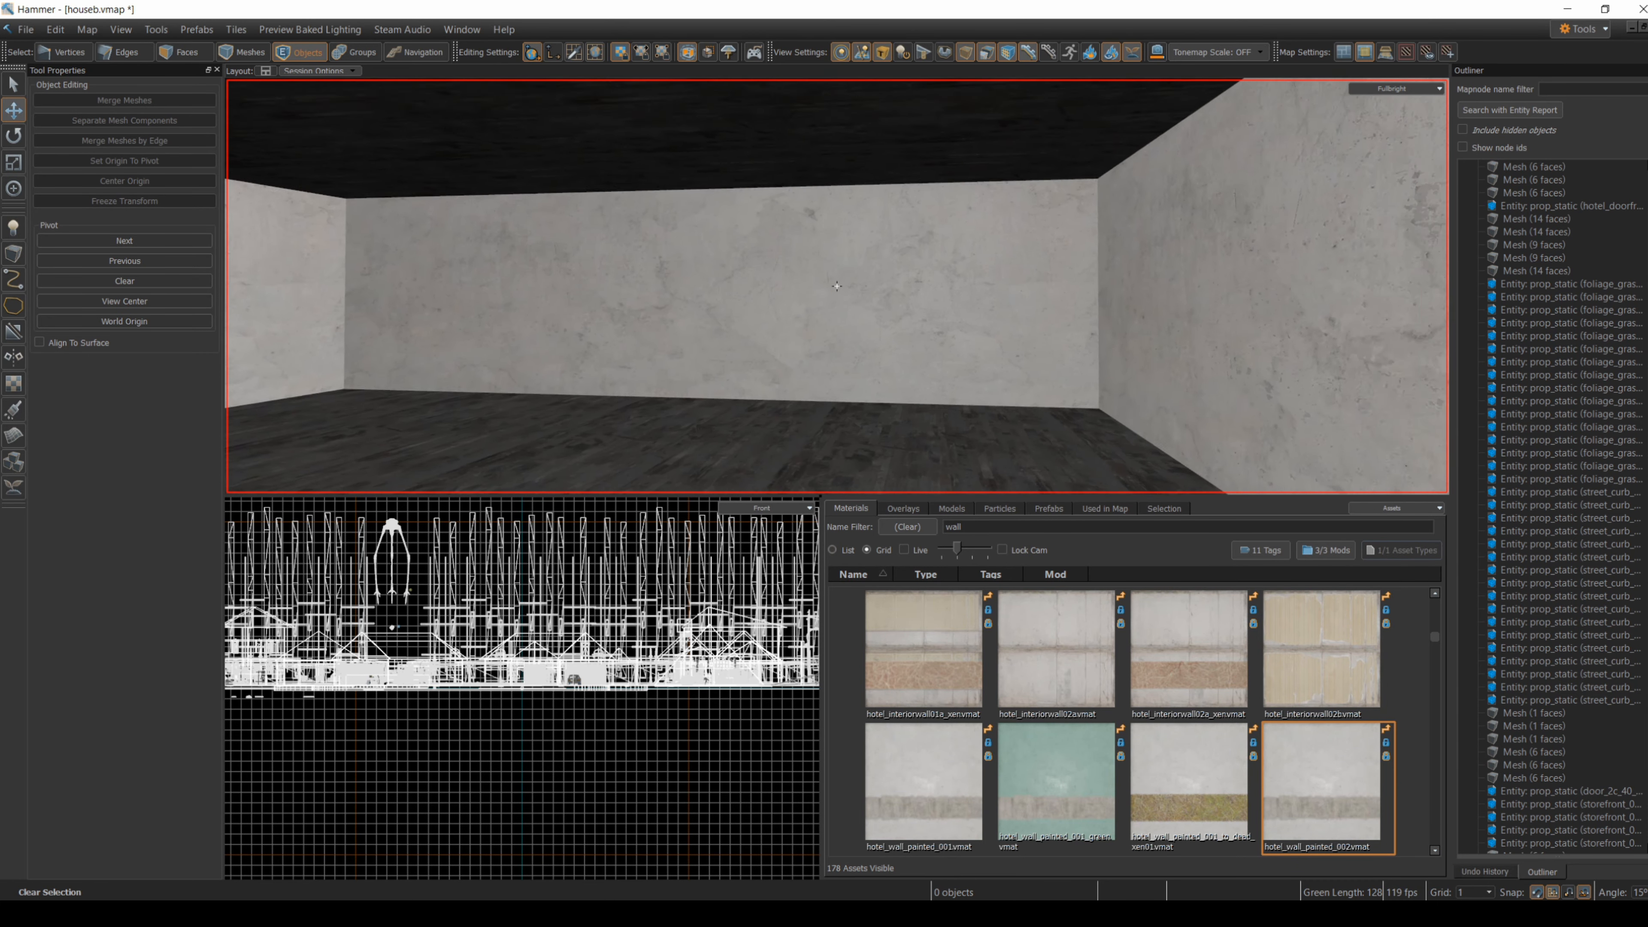
- Apply the hotel_wall_painted_002 material to the main ceiling block
left_click(694, 189)
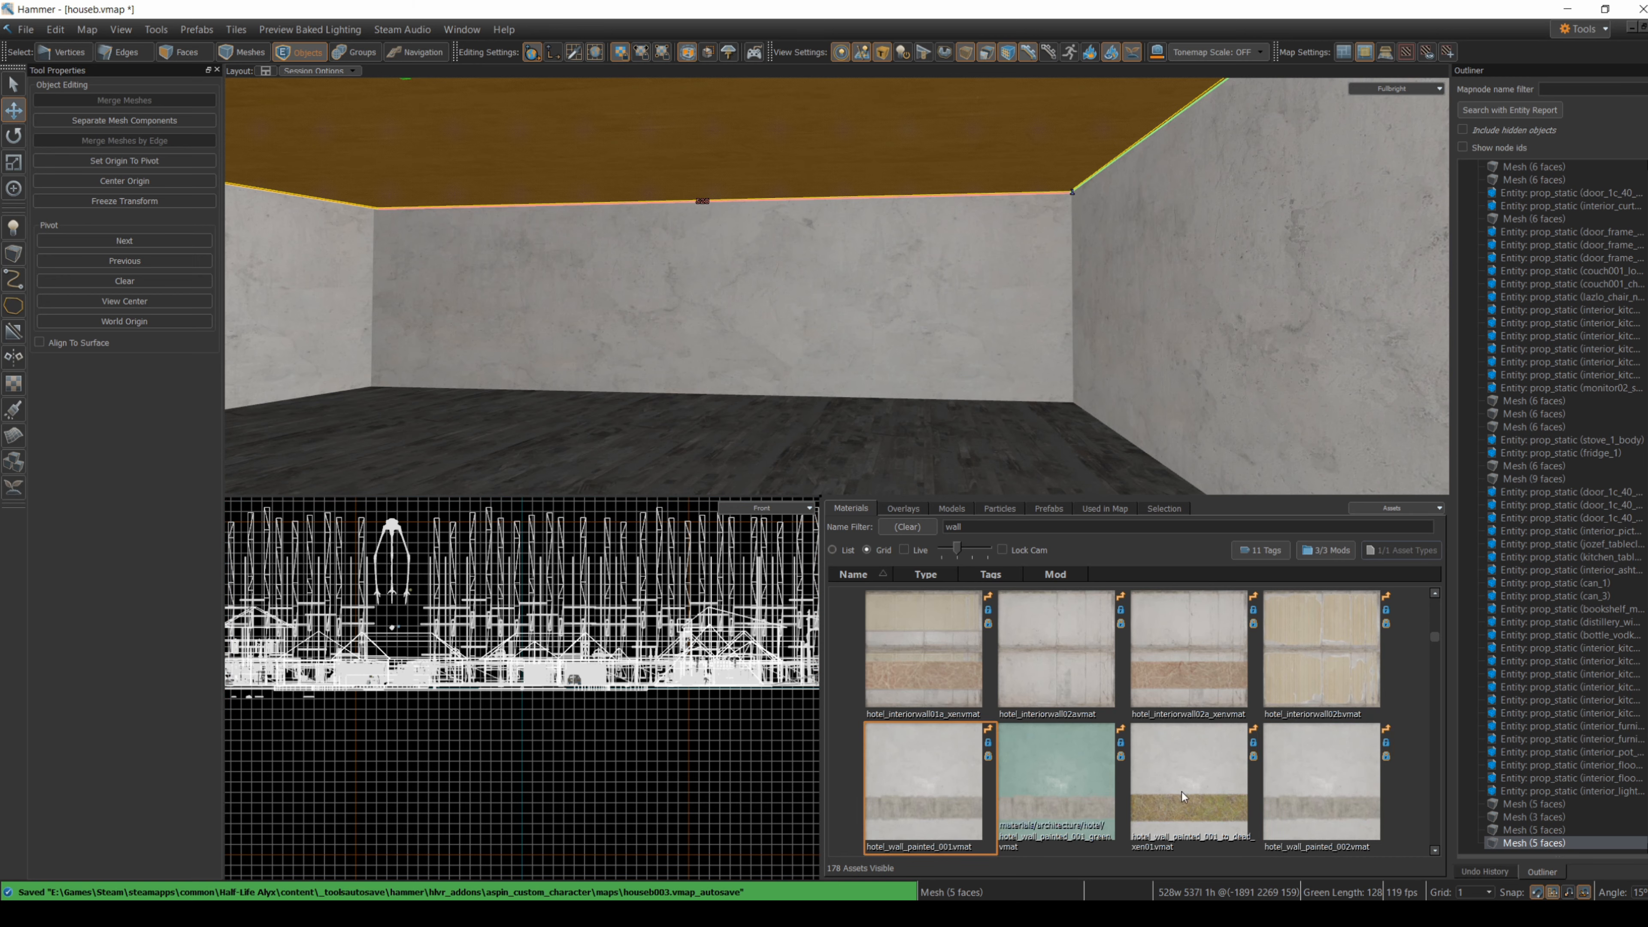
left_click_drag(1303, 775, 730, 47)
- Duplicate the small floor strip at the entrance and raise the copy above the doorway to roughly ceiling height
left_click(827, 376)
right_click_drag(827, 376, 837, 285)
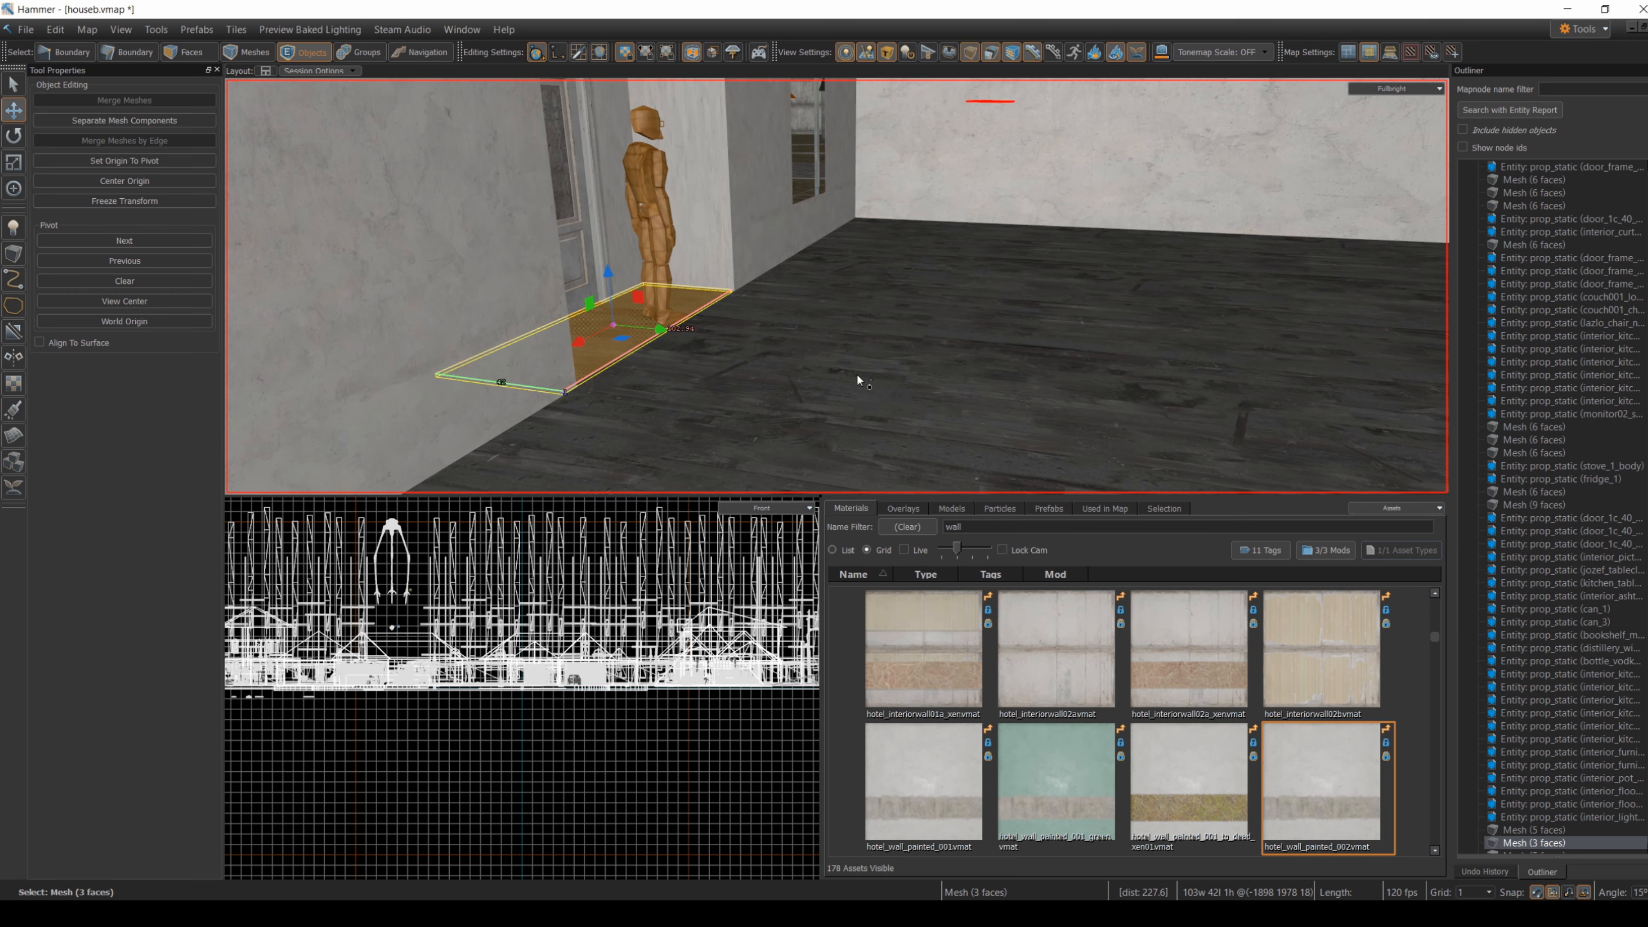
left_click_drag(857, 375, 856, 375, "shift")
left_click_drag(854, 318, 850, 39)
right_click_drag(837, 286, 837, 286)
left_click_drag(776, 379, 499, 214)
right_click_drag(506, 351, 837, 286)
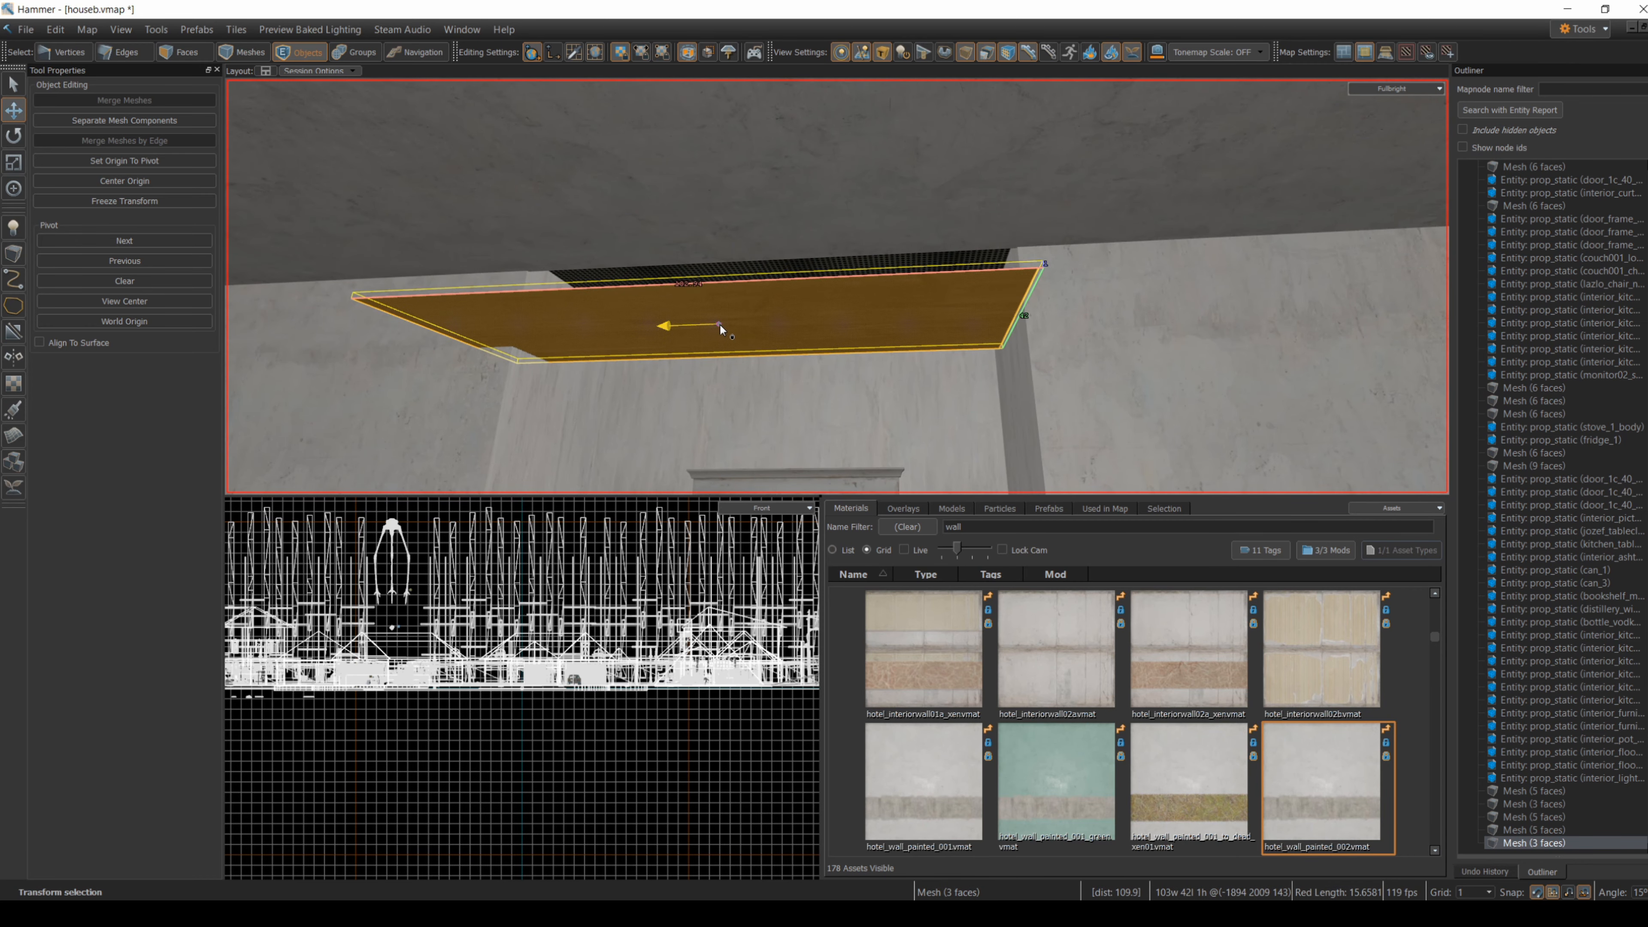
left_click_drag(719, 323, 722, 322)
- Check the main ceiling's object properties and set the Z origin of the duplicated entrance strip to 159
left_click(606, 177)
right_click_drag(606, 178, 837, 286)
key("alt+Return")
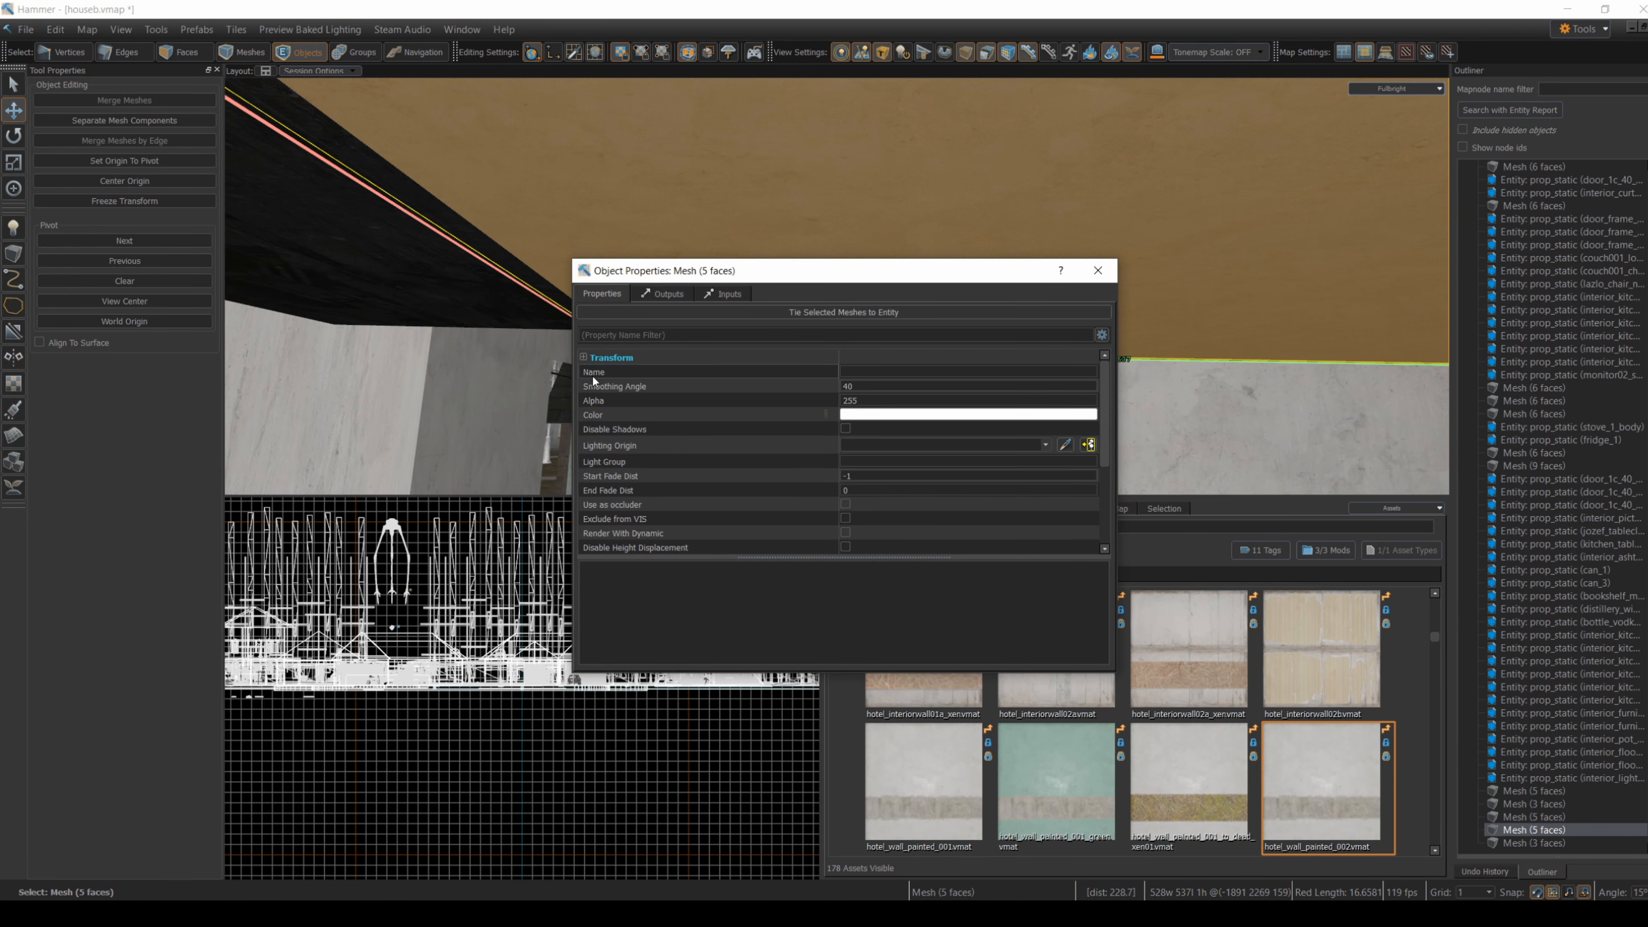
key("Escape")
right_click_drag(837, 286, 728, 246)
left_click(729, 247)
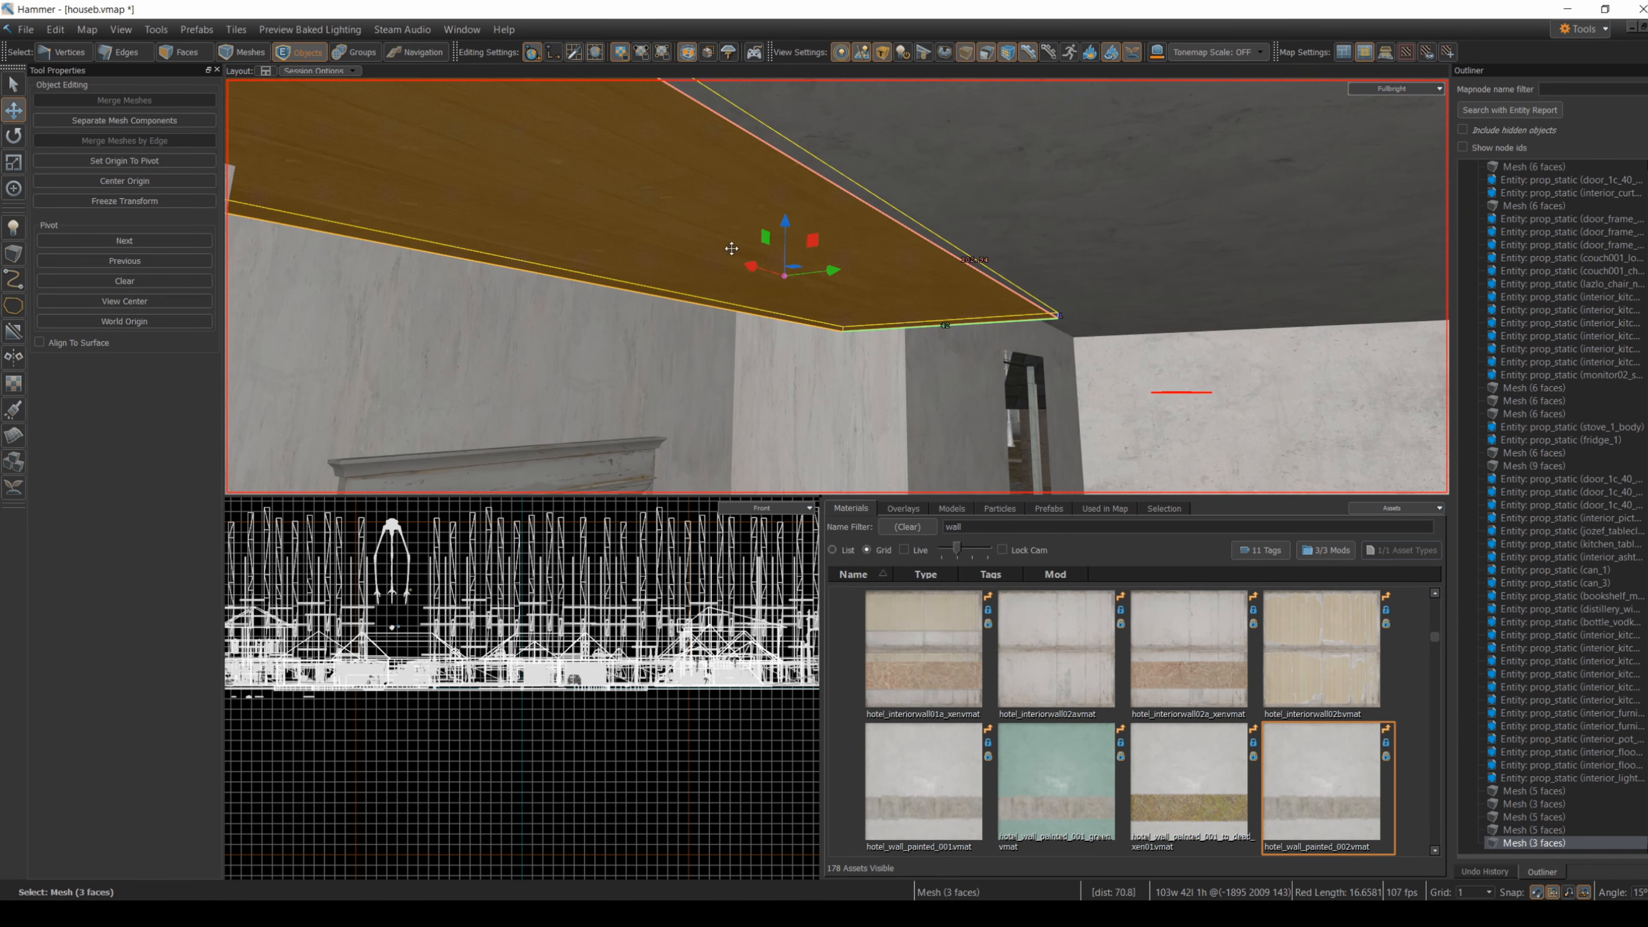
key("alt+Return")
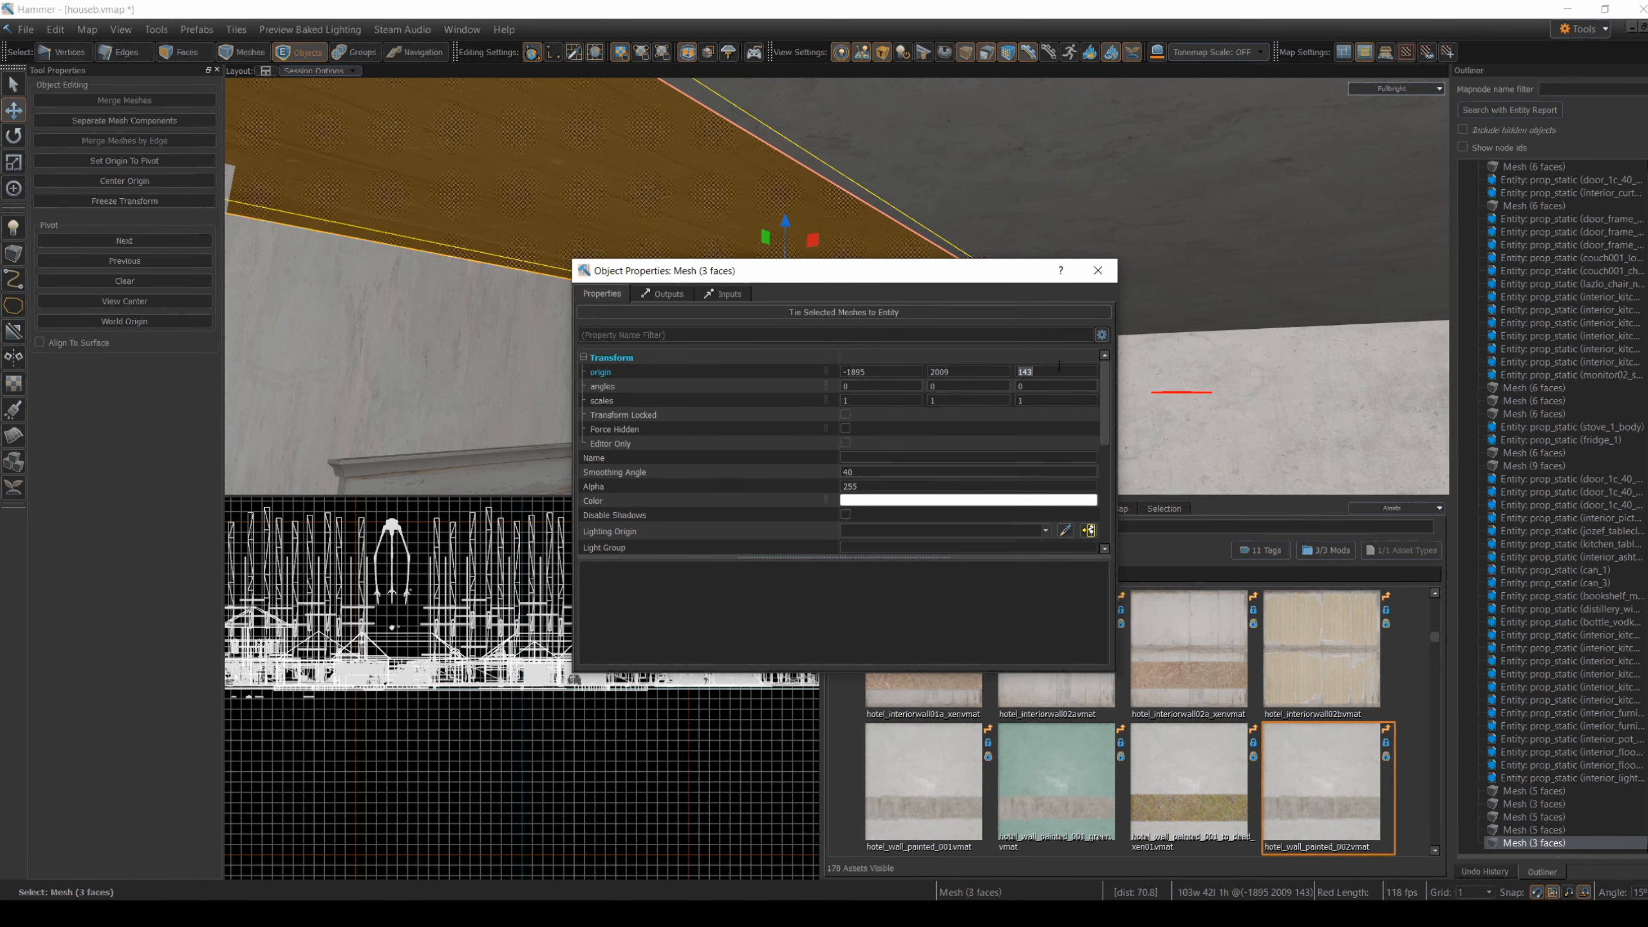
type("159")
key("Return")
left_click(1098, 270)
- Slide the entrance ceiling strip about 29 units along the green axis to fit it into the gap above the entrance
right_click_drag(1098, 270, 837, 286)
left_click_drag(791, 255, 884, 253)
left_click_drag(883, 312, 885, 318)
left_click(860, 371)
right_click_drag(861, 372, 837, 285)
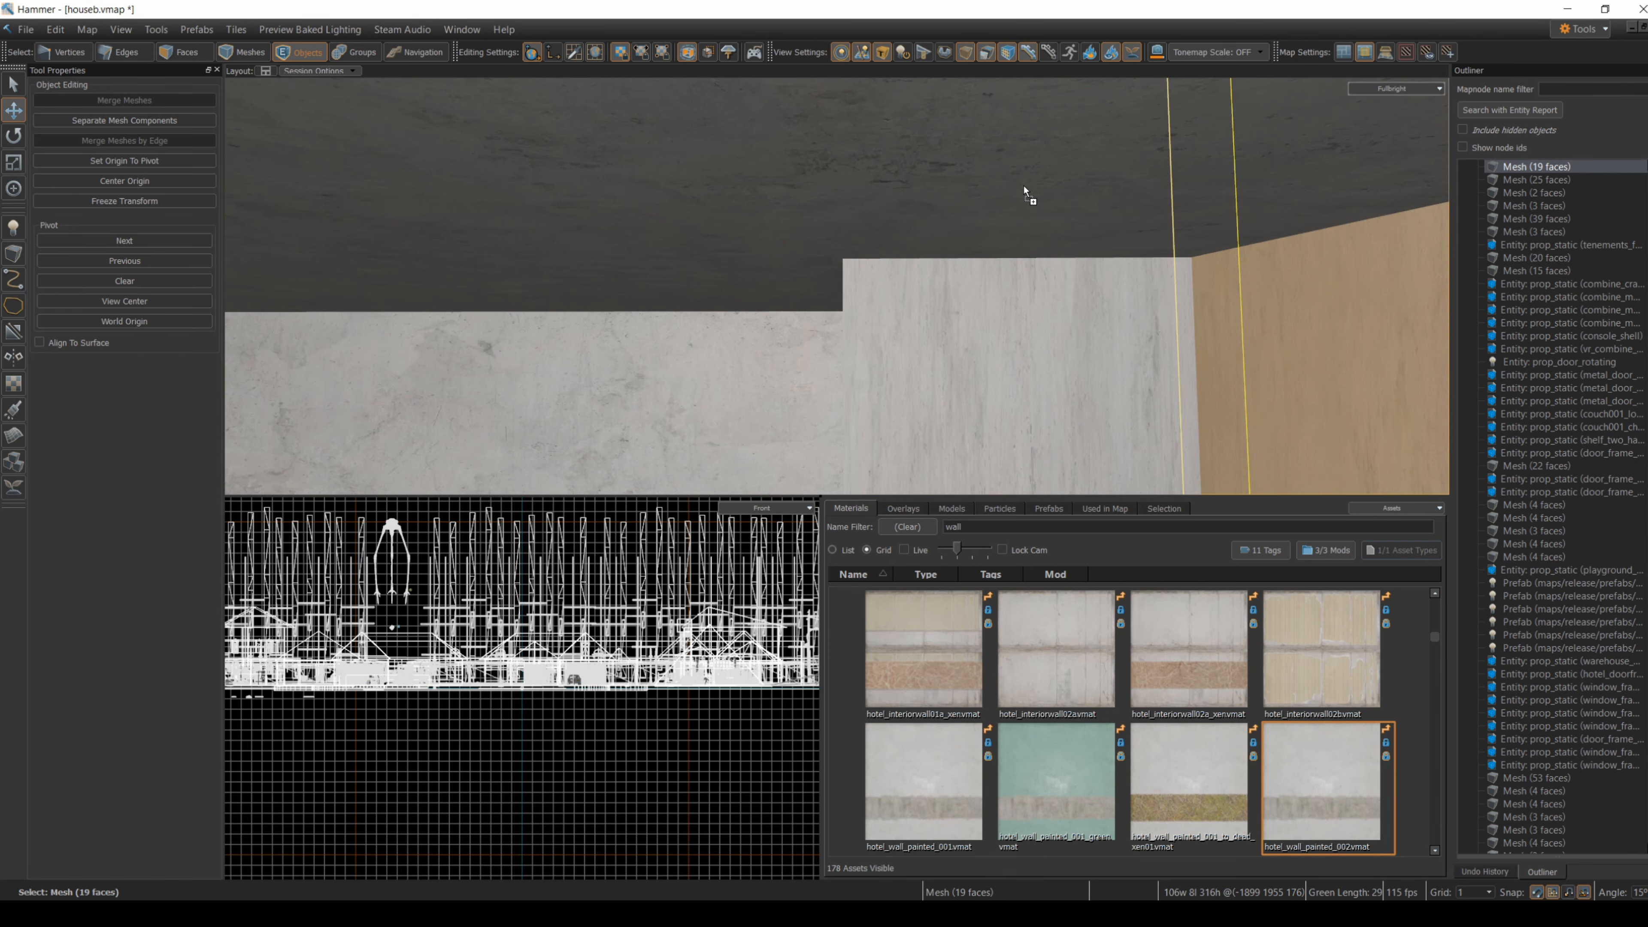
right_click_drag(1027, 195, 1027, 195)
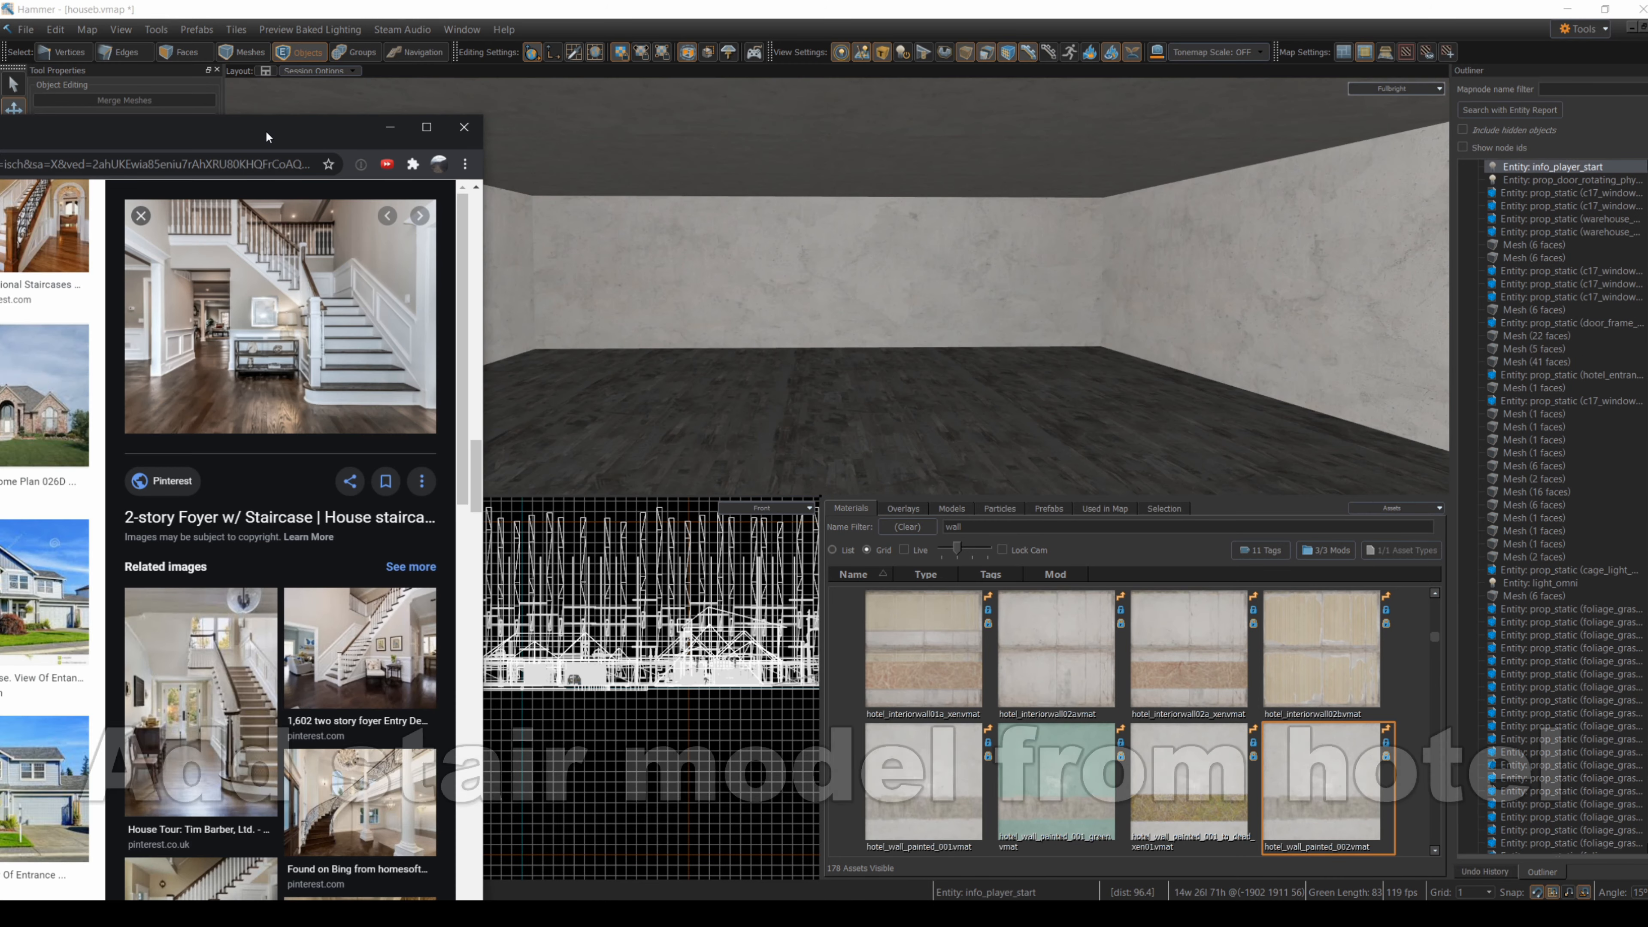
- Clear the staircase reference window from view and place the hotel_staircase_001a model in the room, filtering the models by "hotel stai"
left_click_drag(265, 130, 113, 155)
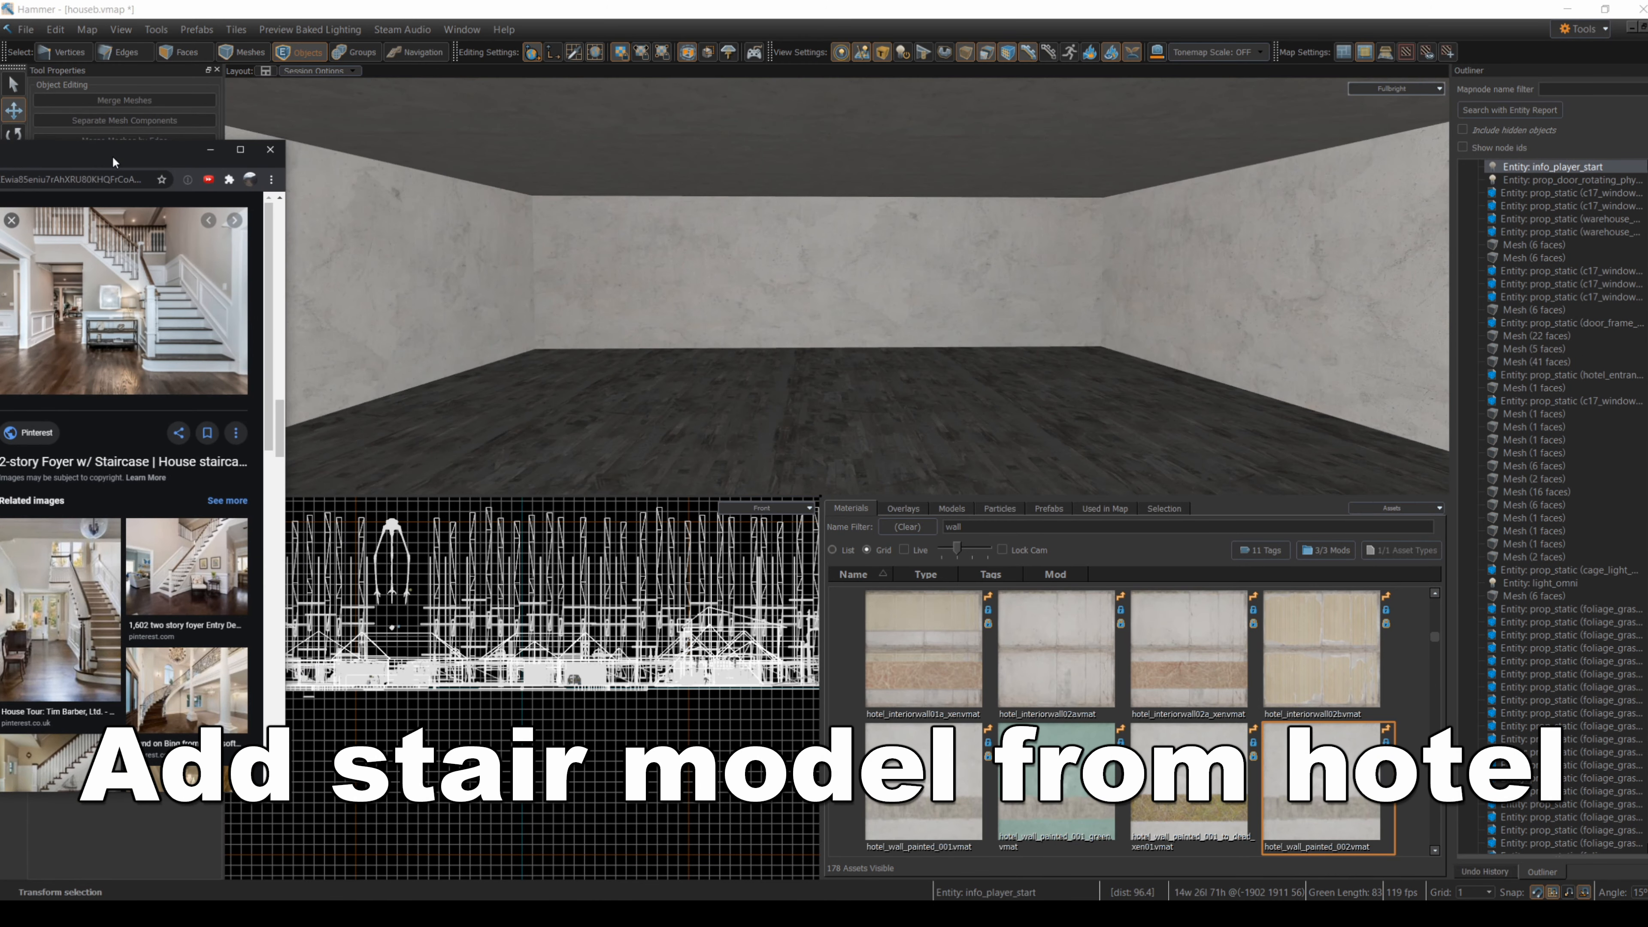
left_click_drag(113, 157, 0, 149)
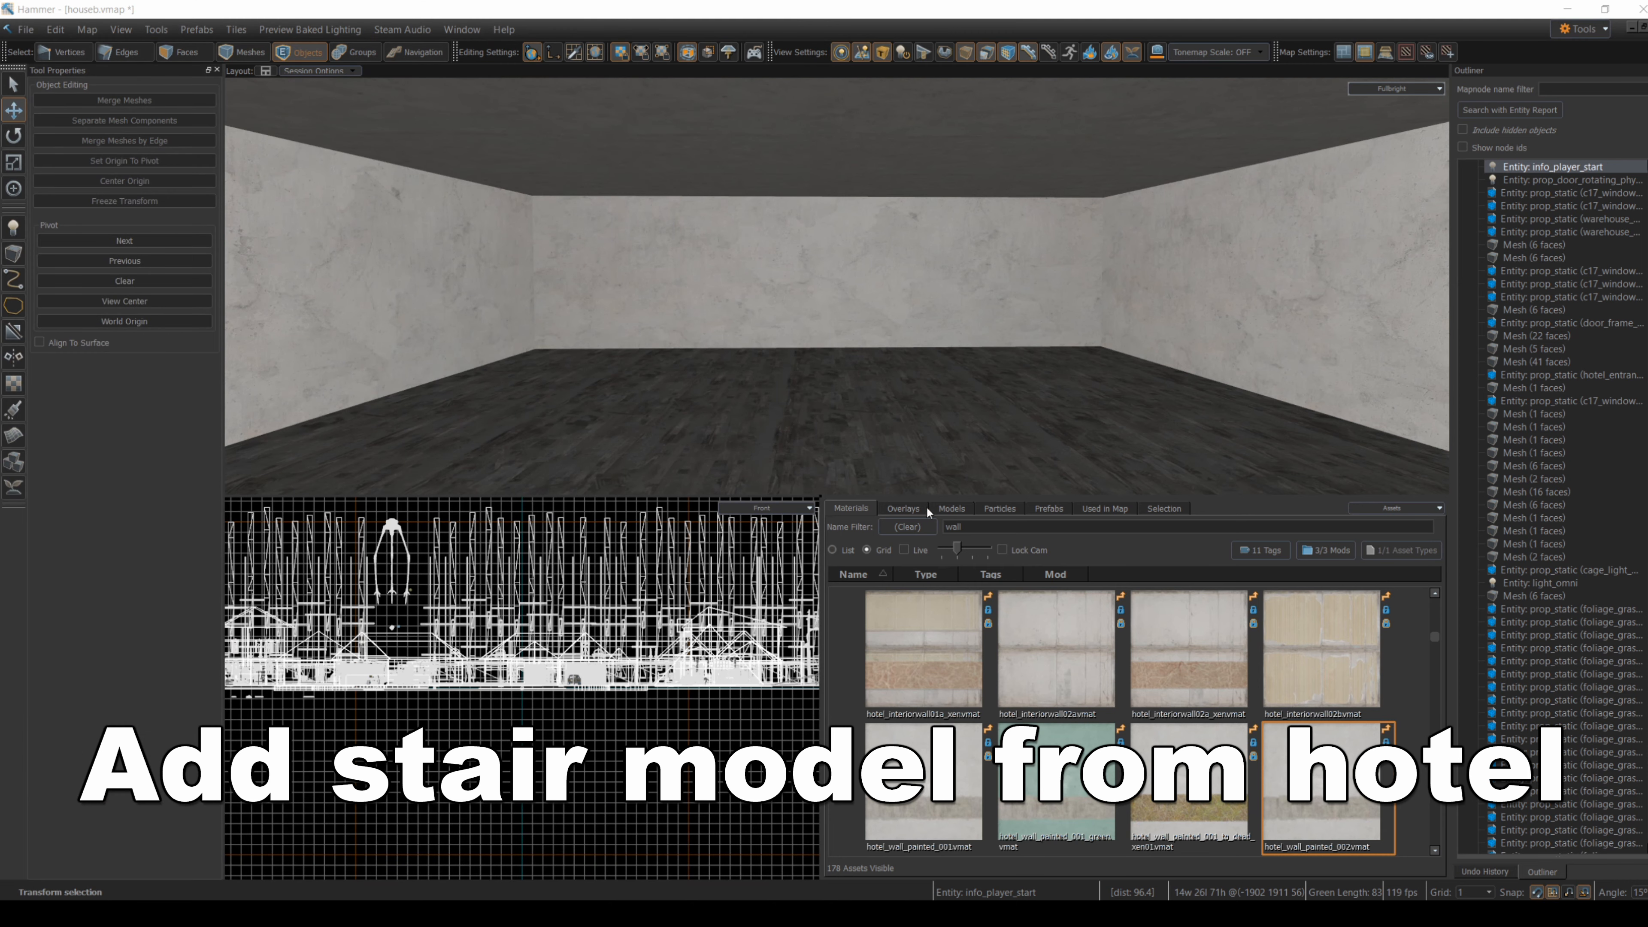
left_click(951, 509)
type("hotel stair")
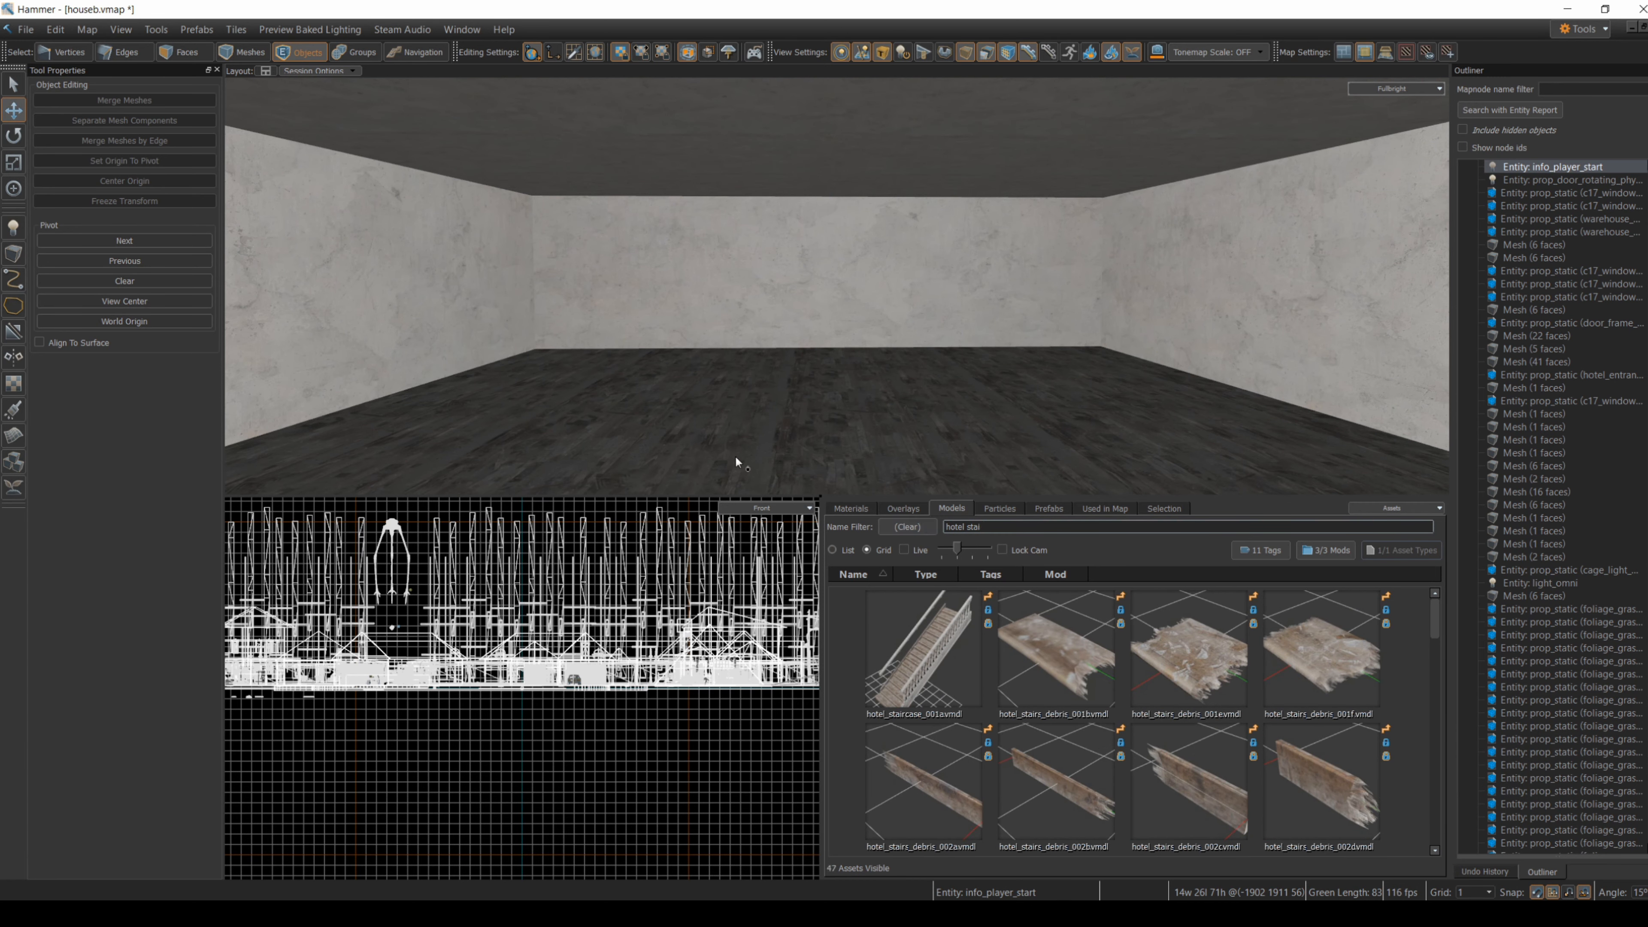
left_click_drag(913, 650, 996, 368)
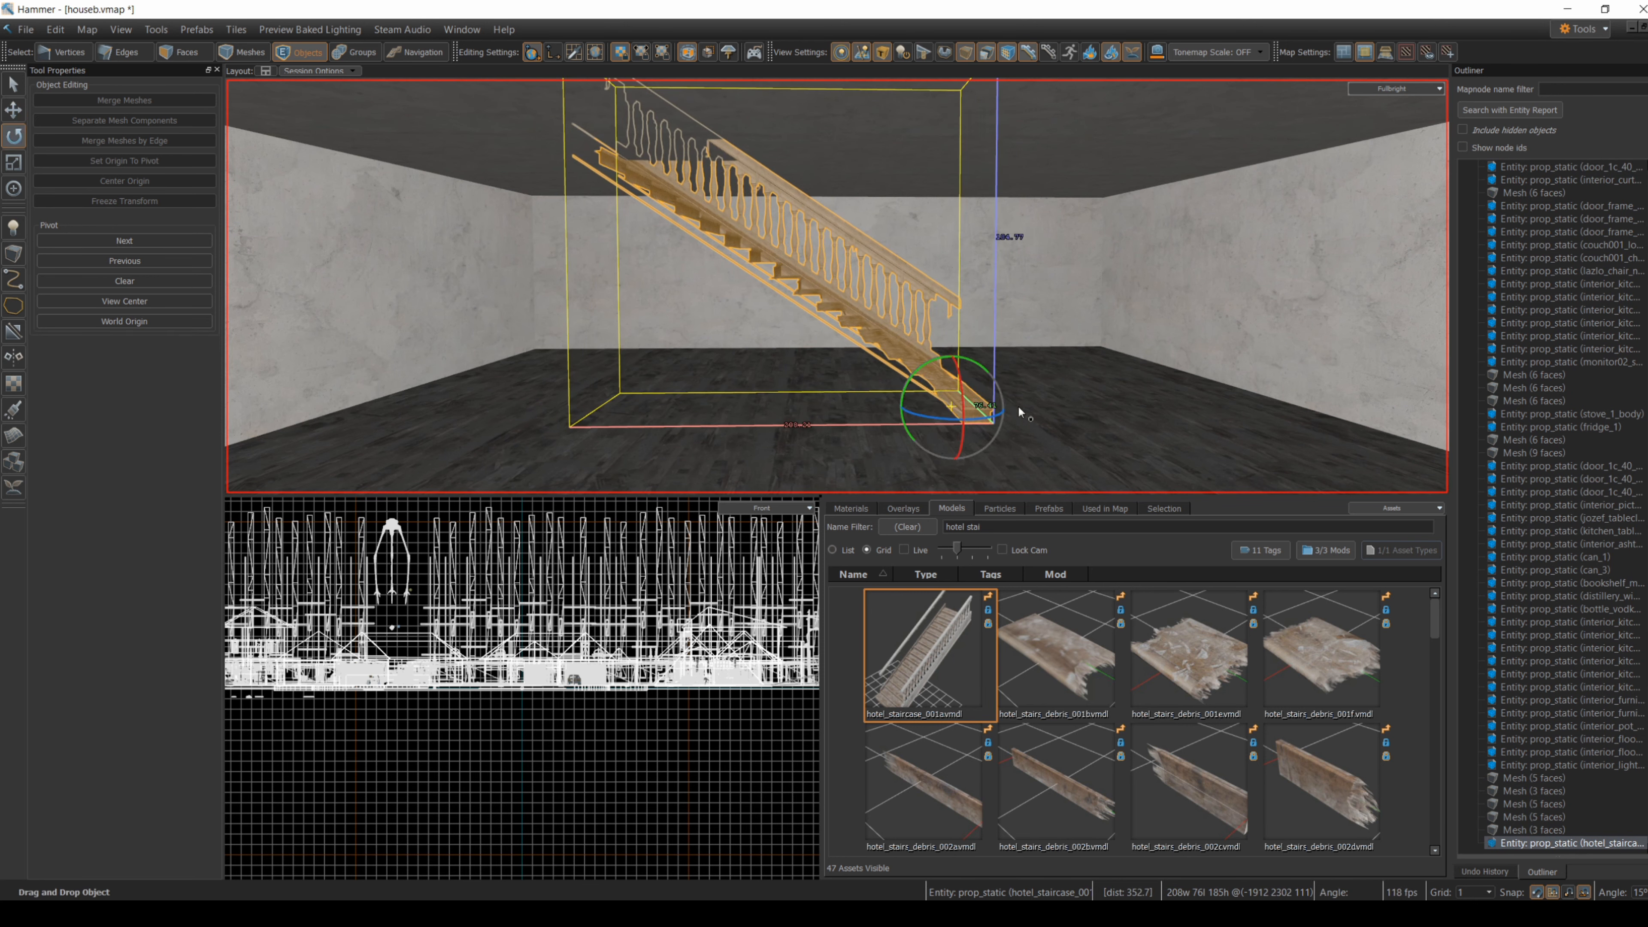
- Rotate the staircase -90 degrees about the blue axis and move it about 99 units along the red axis
left_click_drag(991, 422, 896, 422)
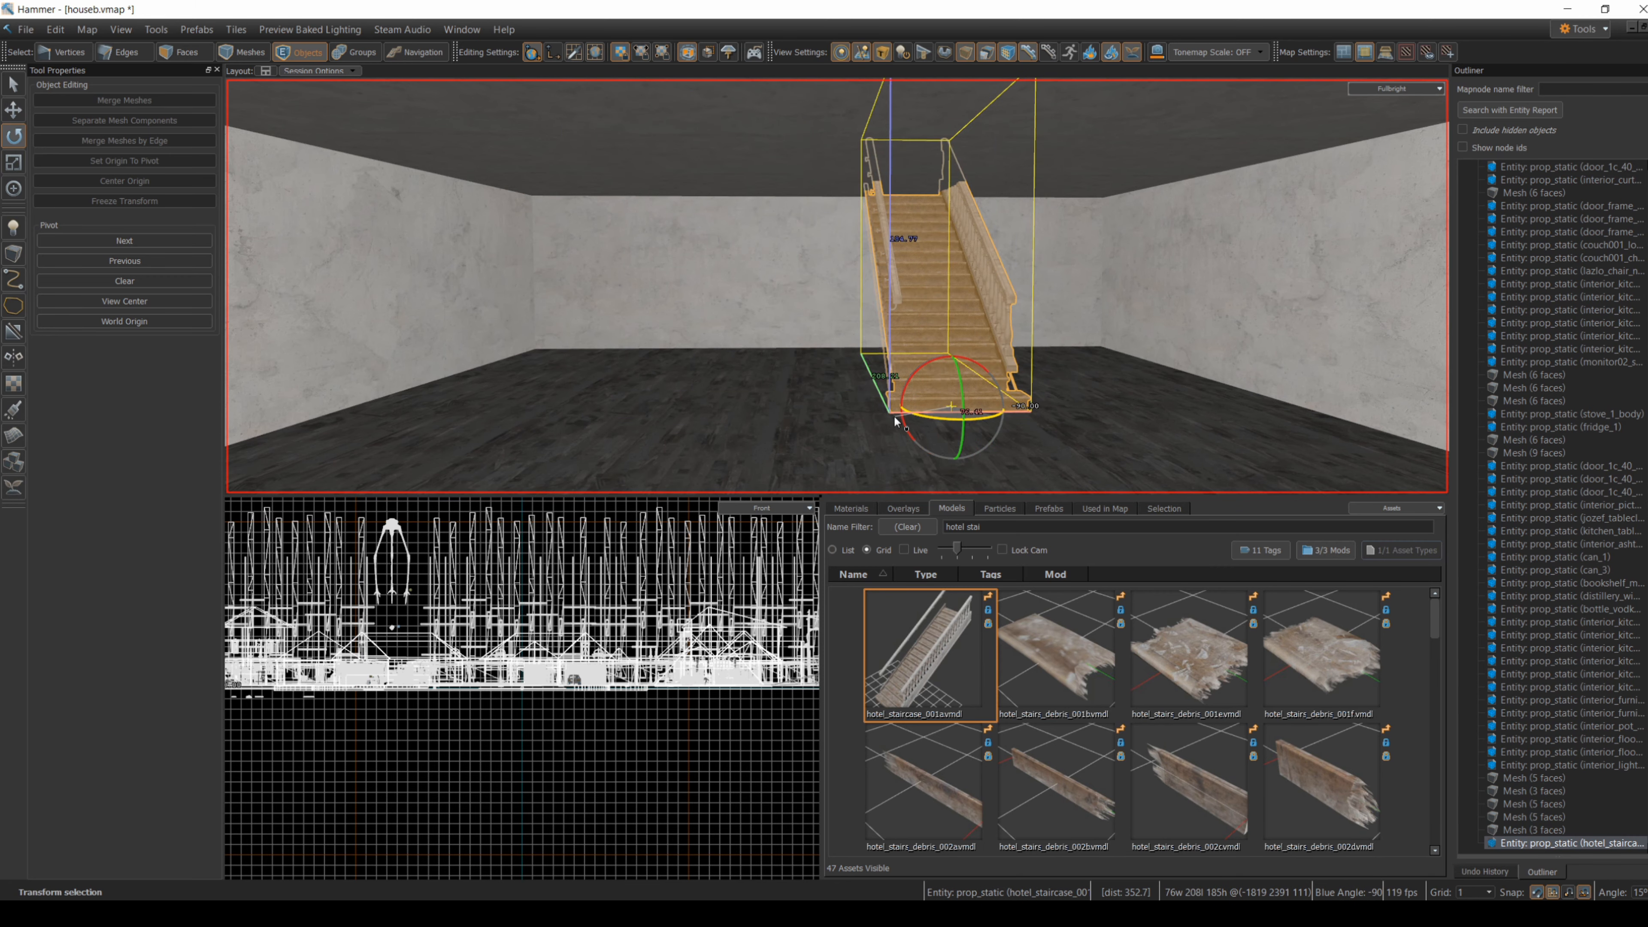
scroll(1029, 382, "up", 3)
key("w")
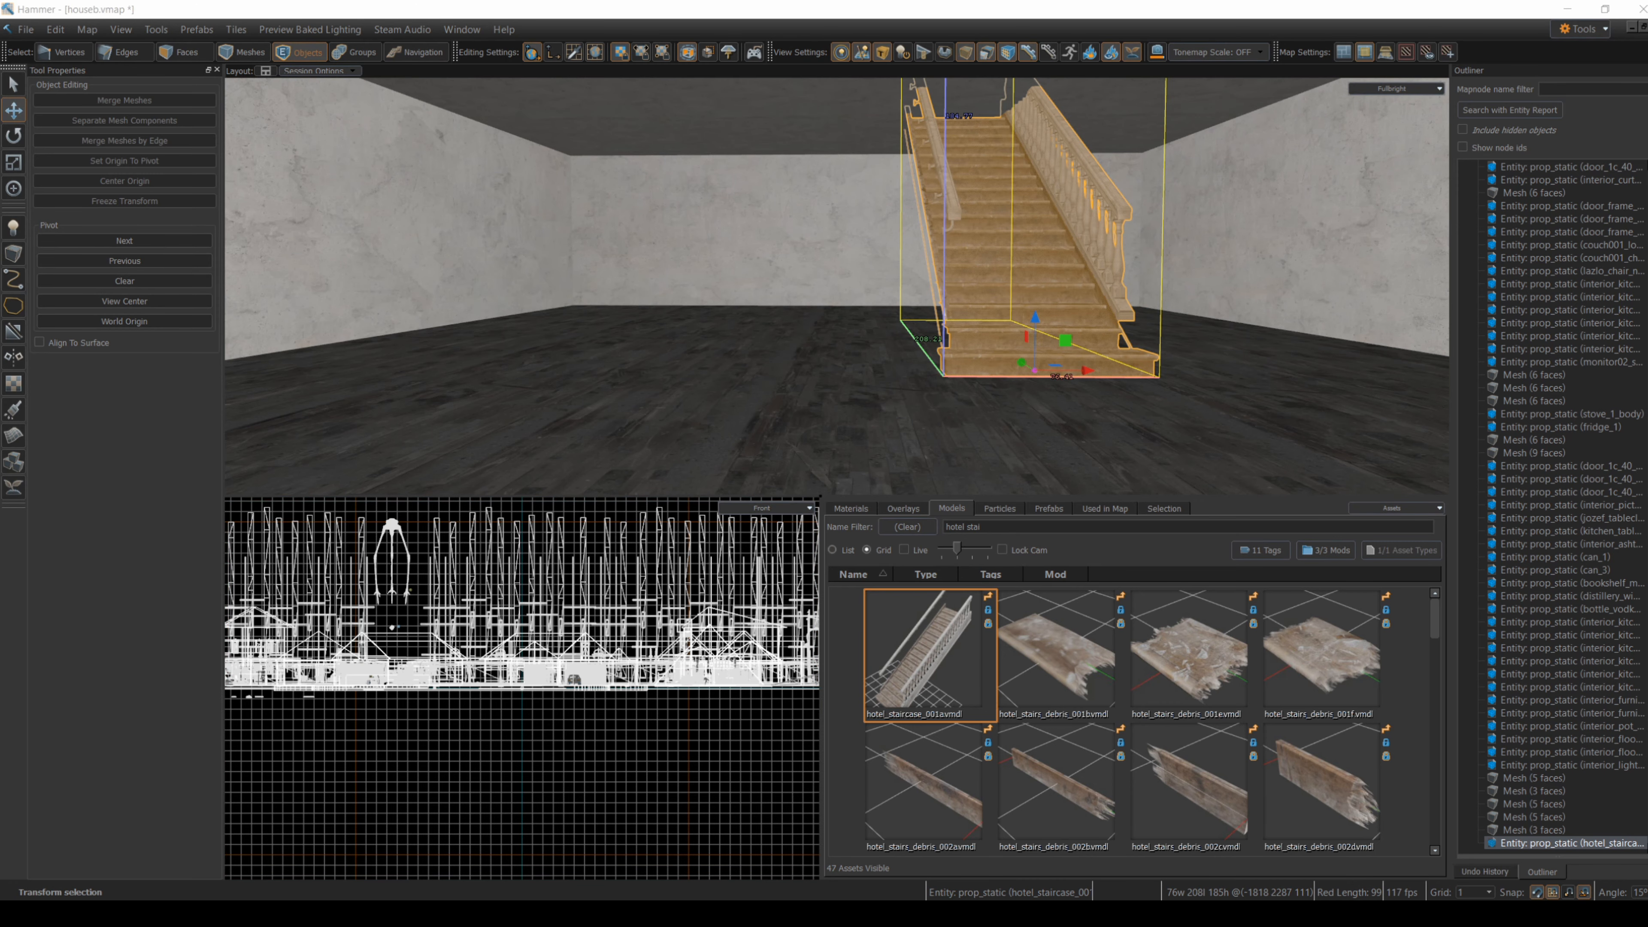
- Paste a copy of the room's right side wall and move it inward alongside the staircase
left_click_drag(0, 5, 476, 5)
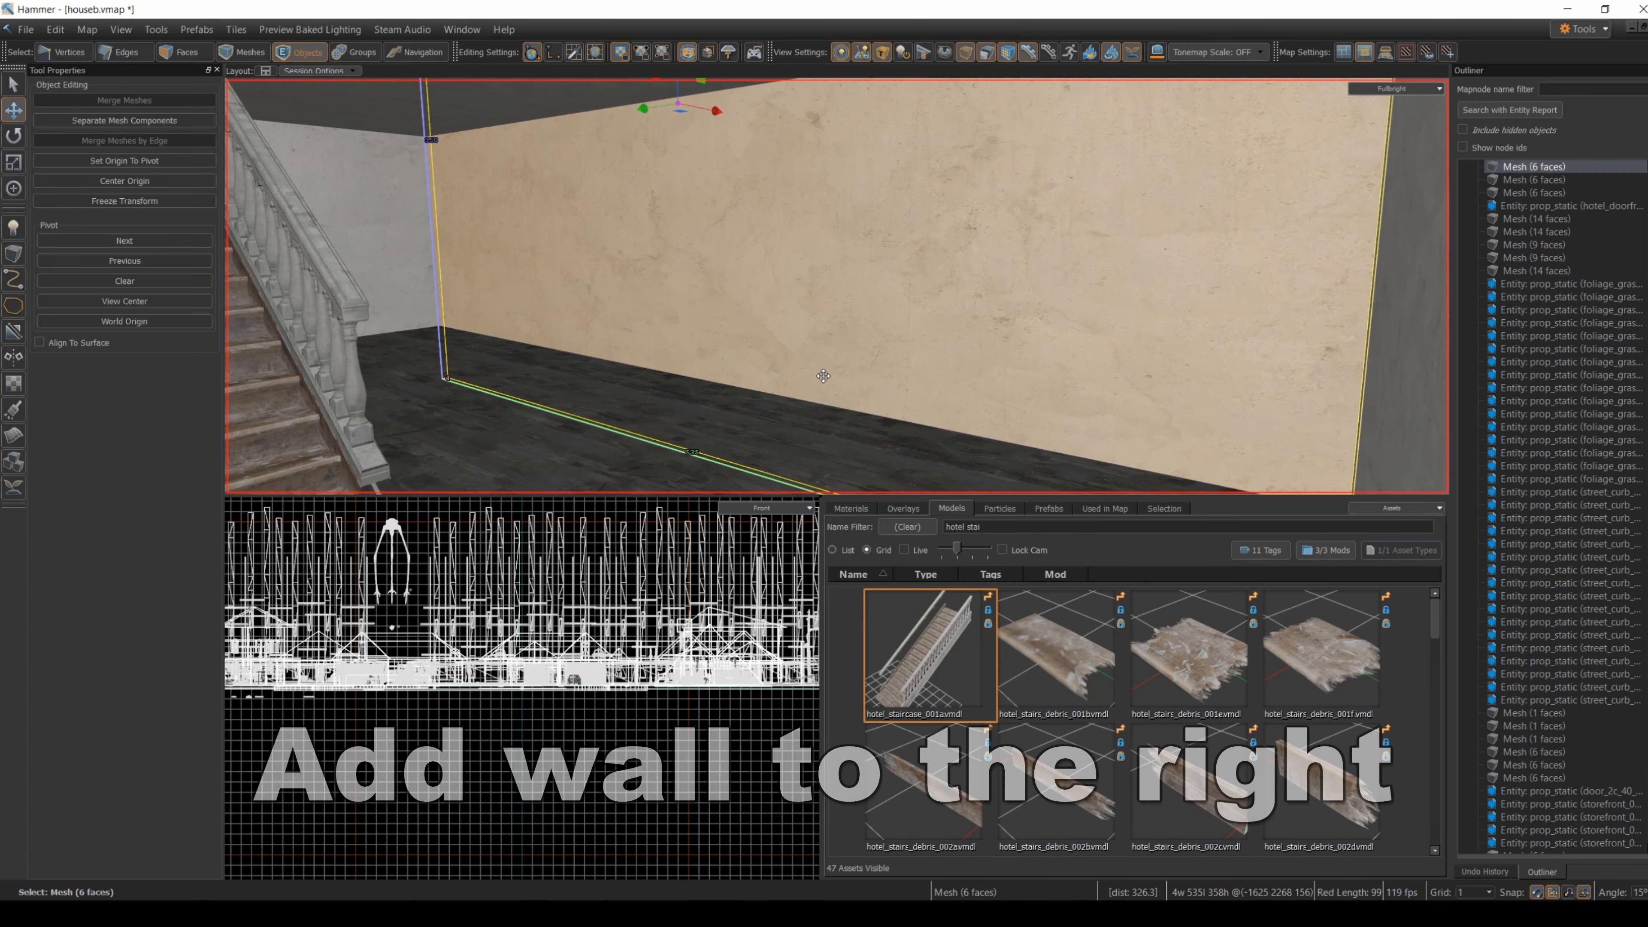
key("ctrl+v")
right_click_drag(837, 285, 927, 354)
key("s")
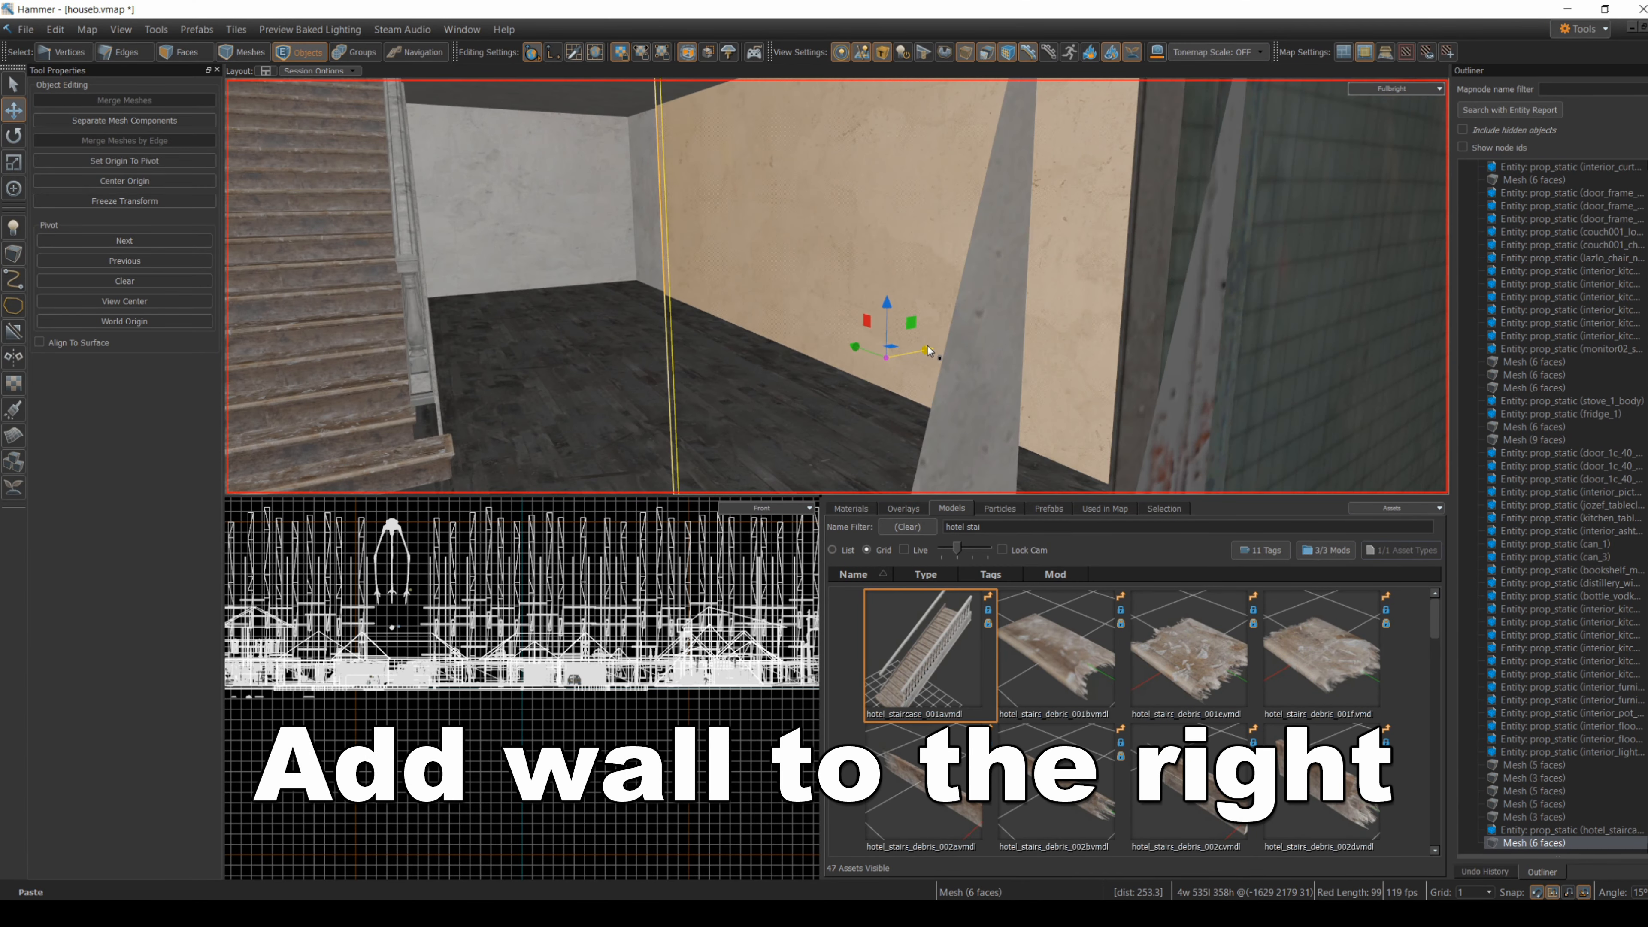
left_click_drag(927, 355, 516, 433)
right_click_drag(516, 433, 479, 369)
key("w")
key("s")
left_click_drag(443, 339, 359, 324)
- Fine-tune the pasted wall's position along the red axis by about 2 units so it sits against the staircase's side
left_click(753, 455)
right_click_drag(753, 455, 837, 285)
key("s")
key("w")
key("w")
right_click_drag(926, 457, 837, 285)
key("w")
key("w")
left_click(1332, 329)
right_click_drag(1332, 329, 1172, 418)
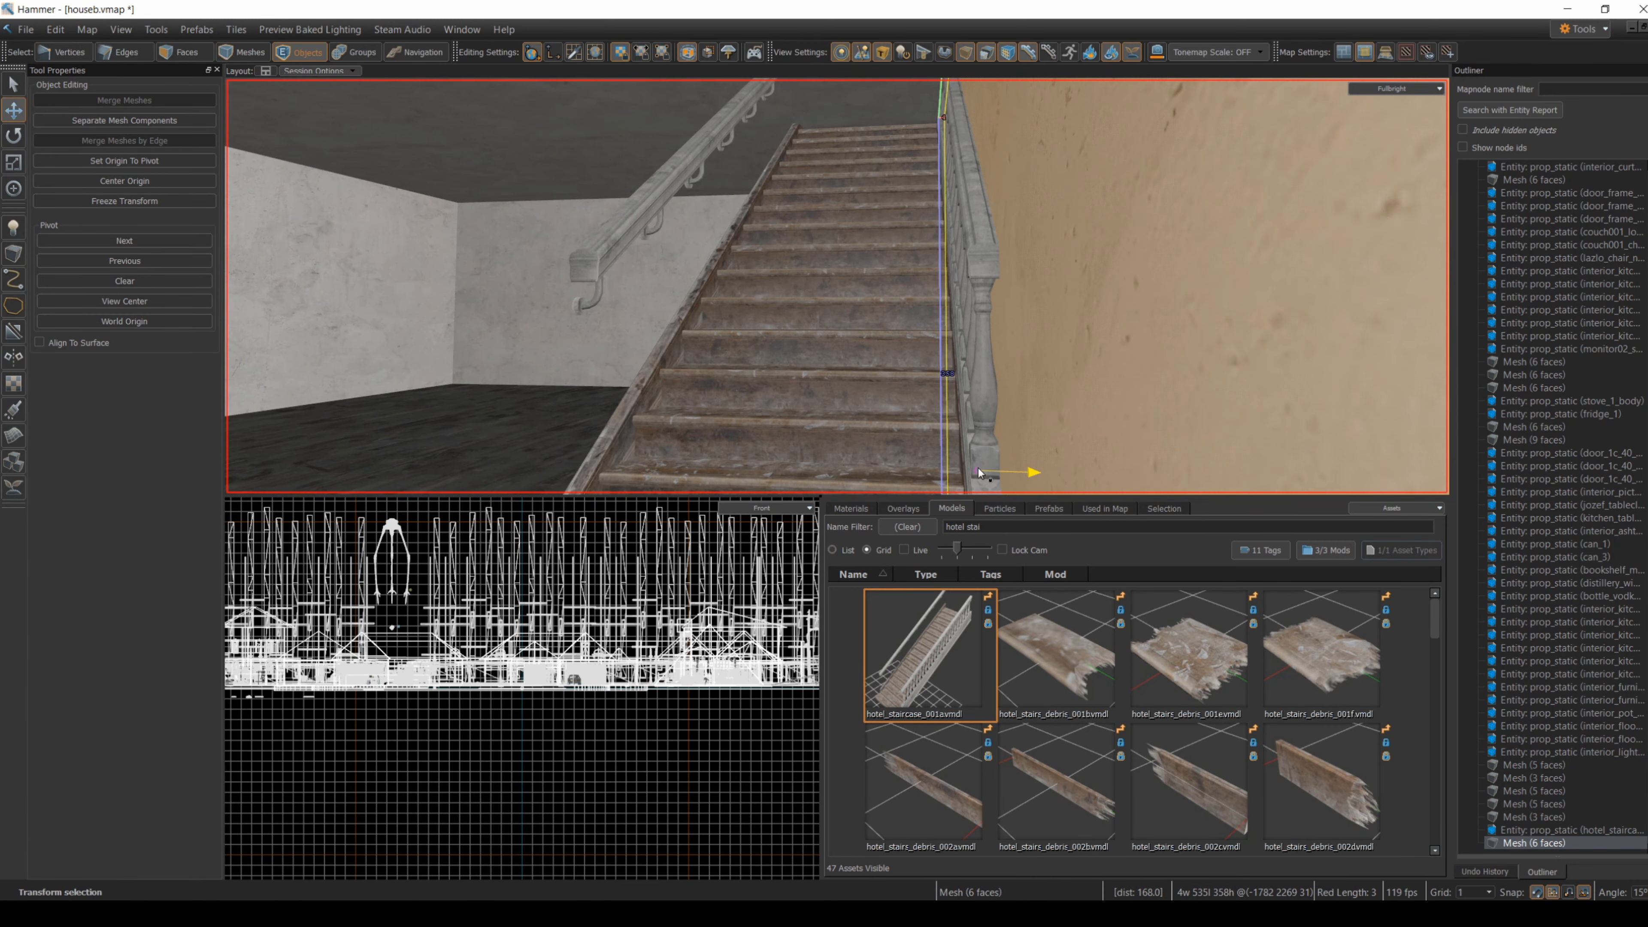
right_click_drag(610, 422, 482, 356)
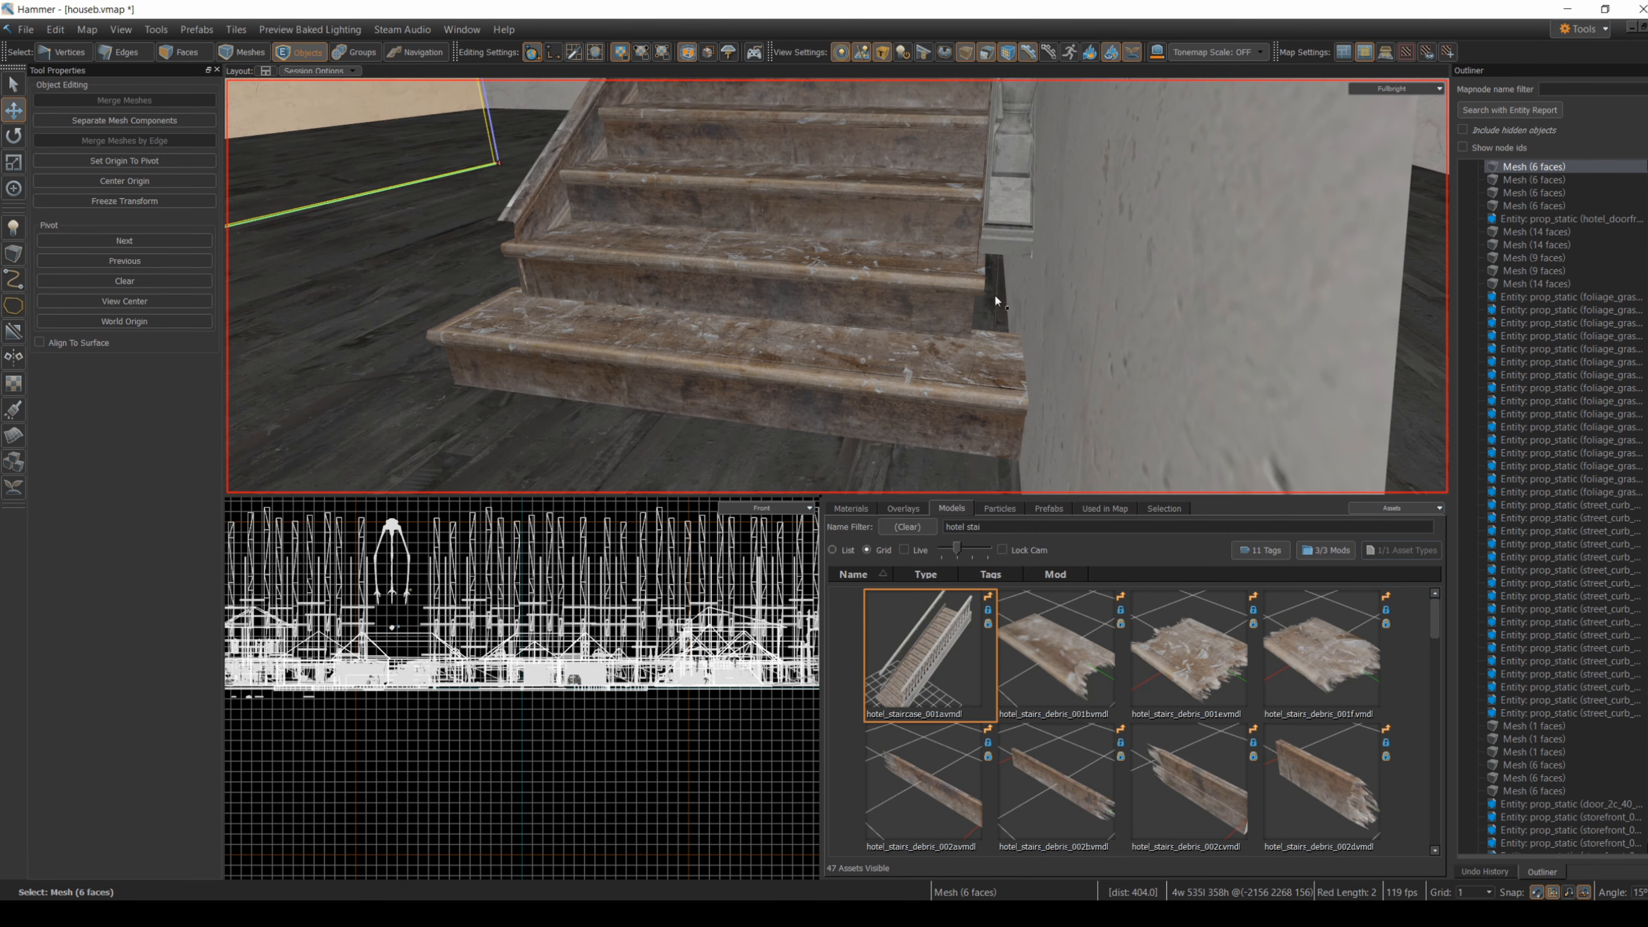
right_click_drag(837, 286, 736, 464)
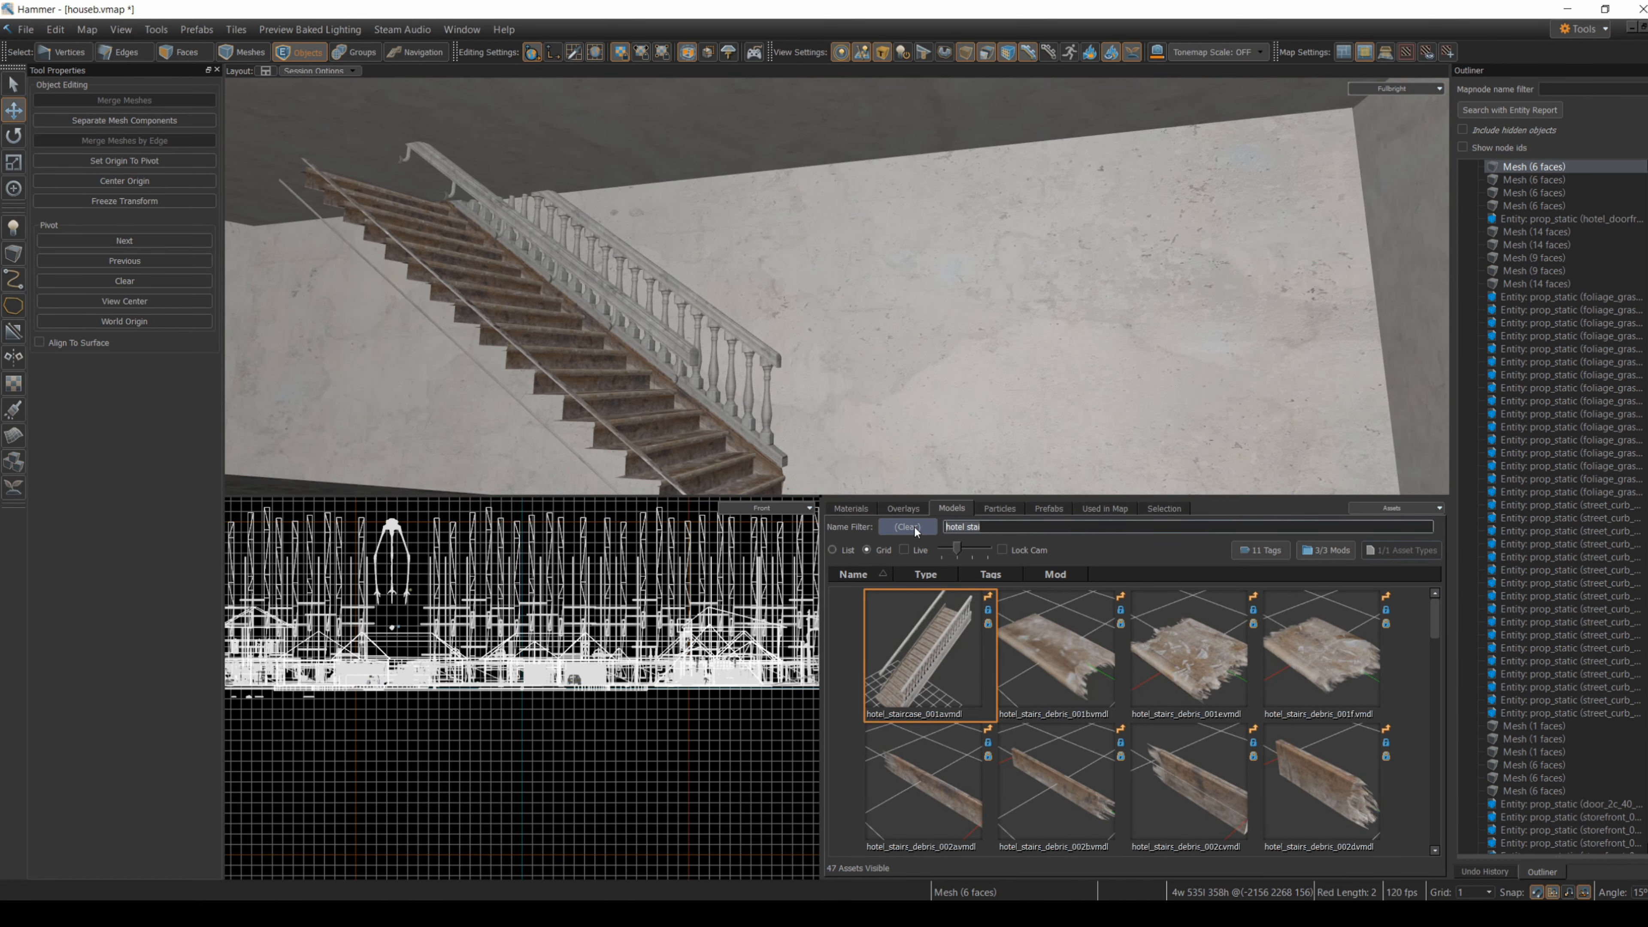
- Search the models for "door frame" and place hotel_doorframe01a at the new wall beside the staircase
type("door frame")
left_click_drag(1314, 780, 1034, 139)
right_click_drag(1098, 221, 1038, 195)
key("d")
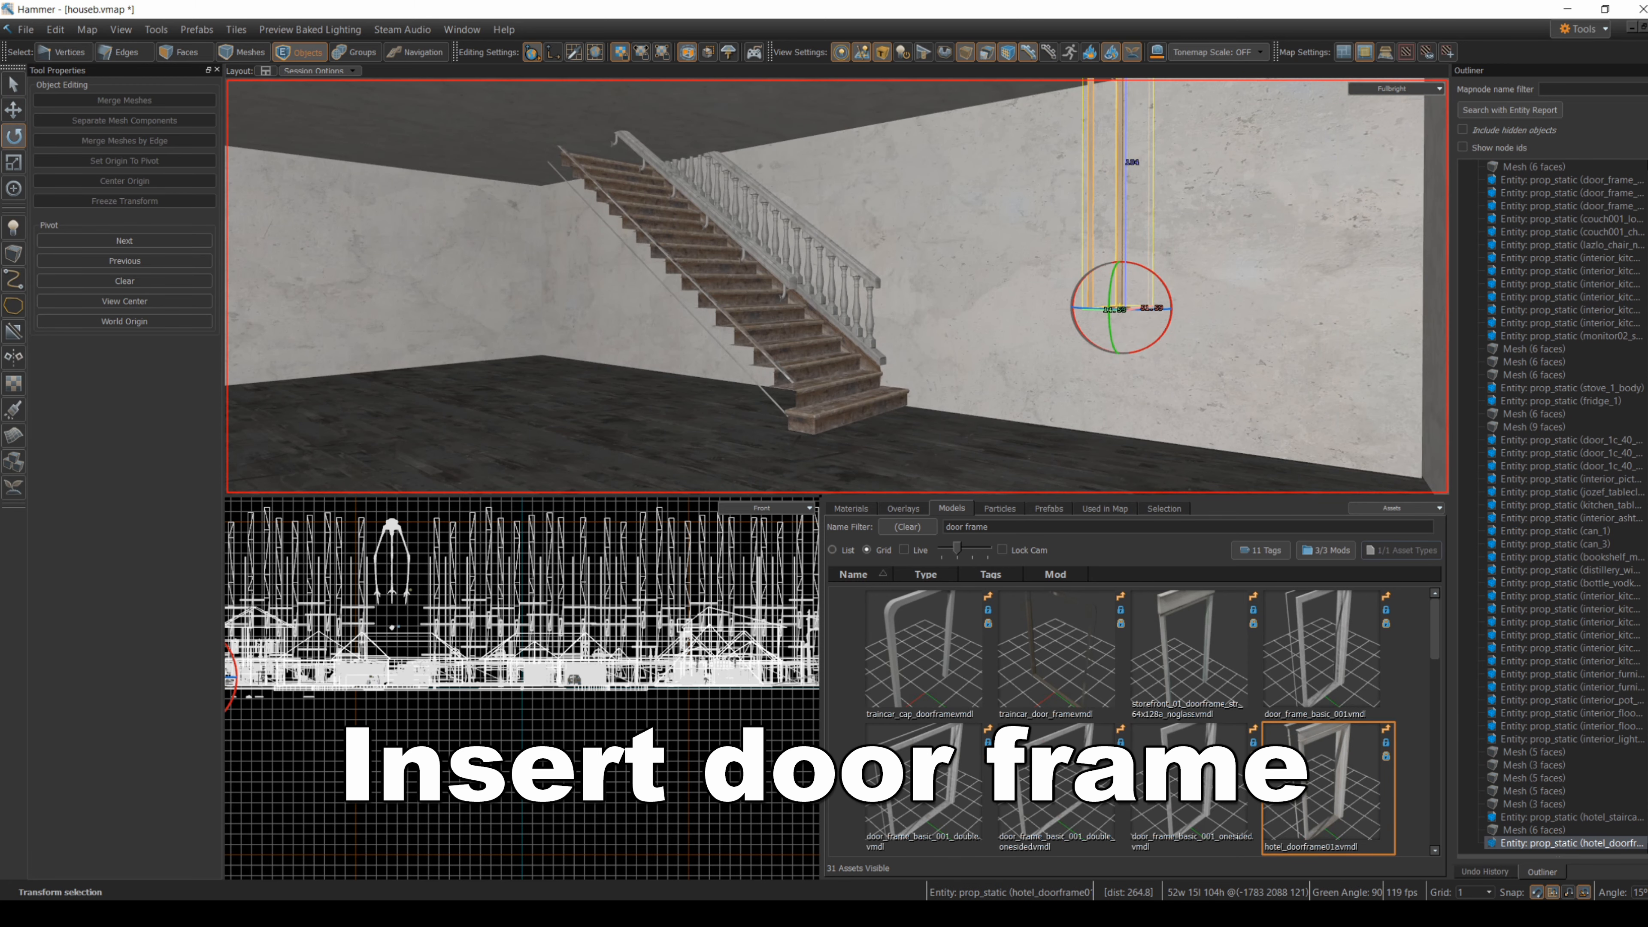
- Rotate the door frame upright and turn it about the blue axis so it lines up with the new wall
left_click_drag(1143, 214, 1101, 441)
left_click(13, 135)
left_click(515, 402)
right_click_drag(515, 402, 649, 389)
key("w")
mouse_move(837, 286)
right_mouse_down()
mouse_move(973, 389)
mouse_move(837, 286)
right_mouse_up()
key("s")
left_click(764, 286)
right_click_drag(464, 421, 837, 286)
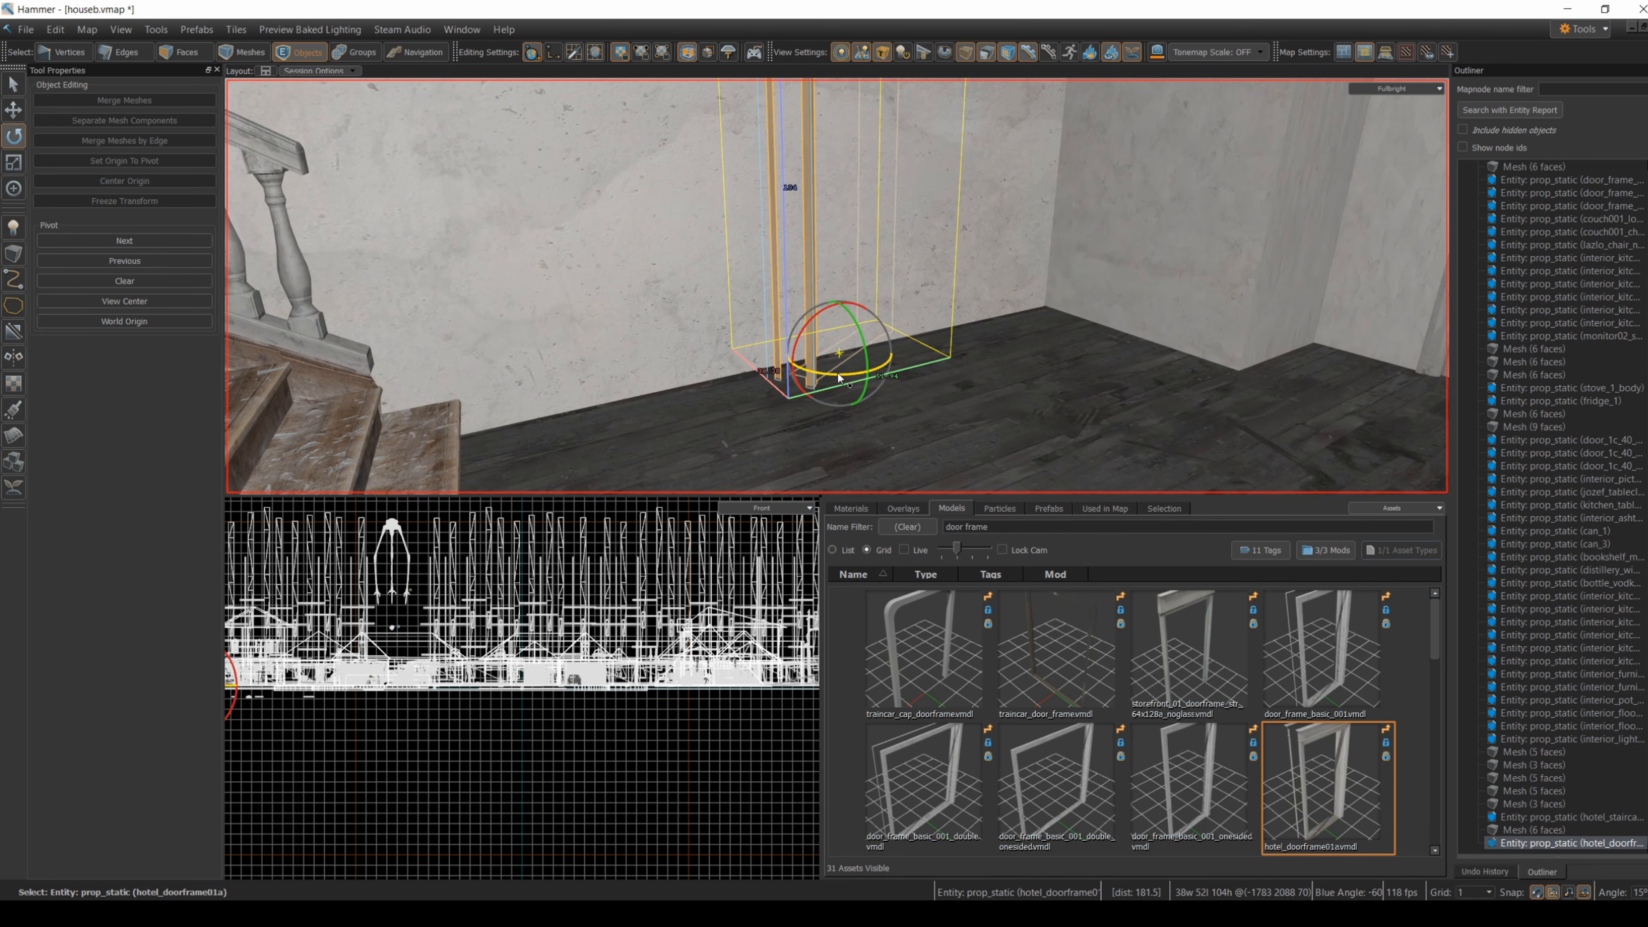
left_click_drag(831, 376, 860, 383)
- Move the door frame about 35 units along the green axis, toward the staircase
left_click(866, 416)
key("s")
right_click_drag(866, 416, 584, 351)
key("s")
right_click_drag(837, 286, 1096, 293)
key("w")
key("w")
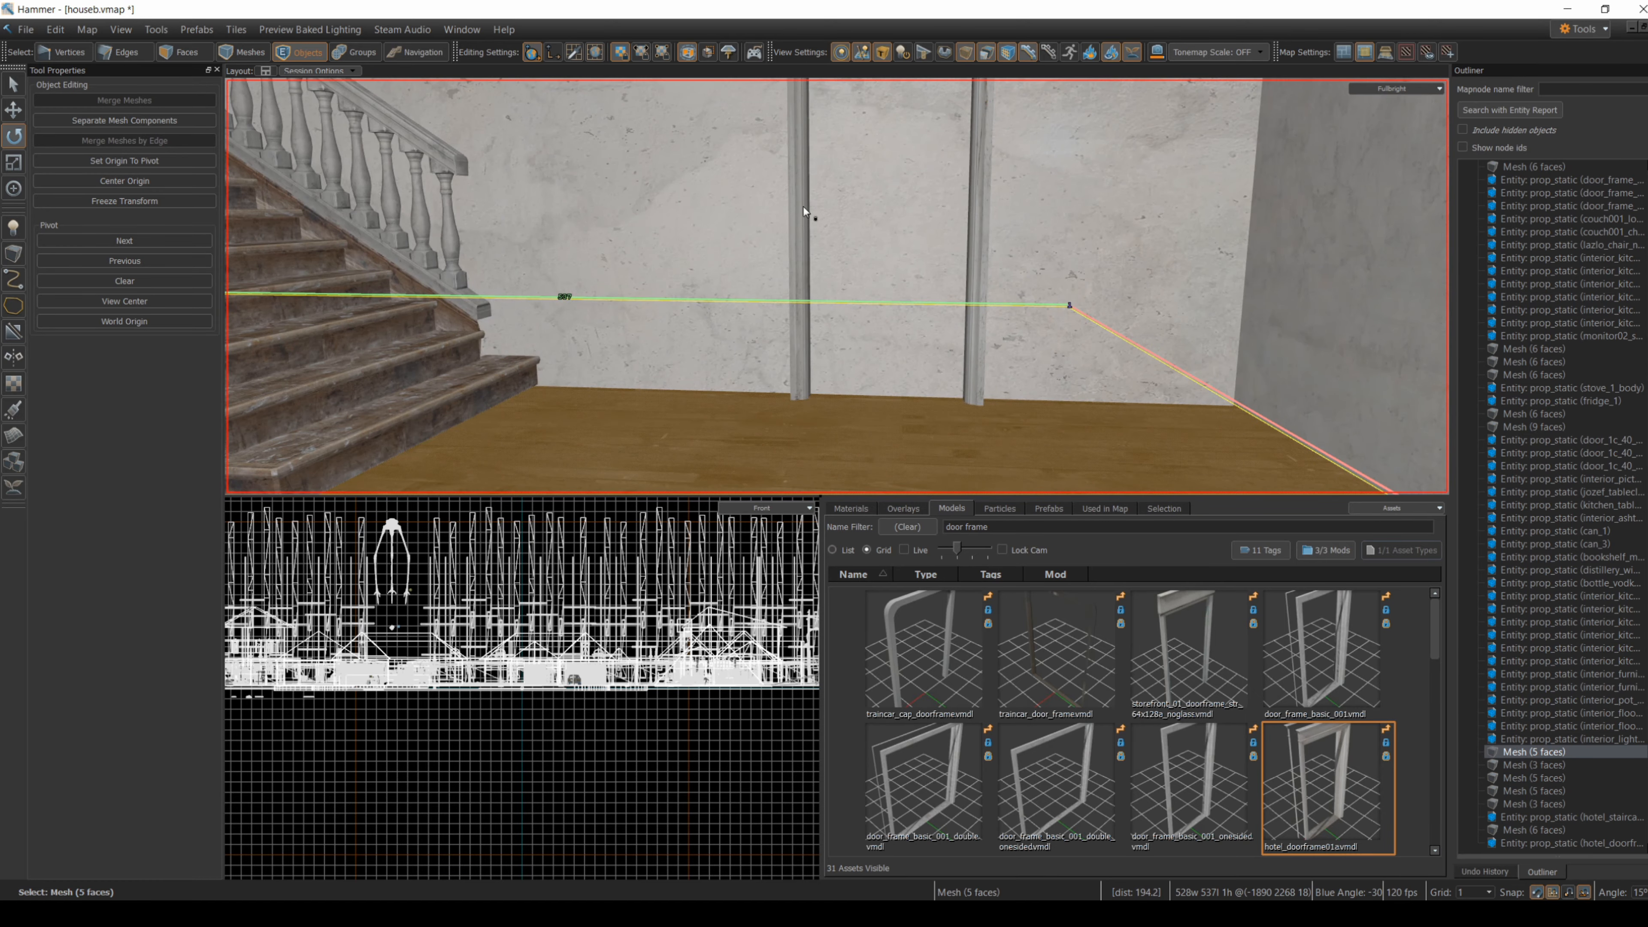
left_click(804, 209)
left_click_drag(836, 407, 754, 390)
- Examine how the door frame fits the new wall and the floor from several angles
left_click(954, 446)
key("s")
right_click_drag(954, 445, 1070, 286)
key("w")
key("w")
key("s")
key("a")
right_click_drag(837, 286, 746, 214)
key("w")
key("s")
key("w")
key("s")
right_click_drag(837, 286, 837, 345)
key("s")
key("w")
key("s")
key("w")
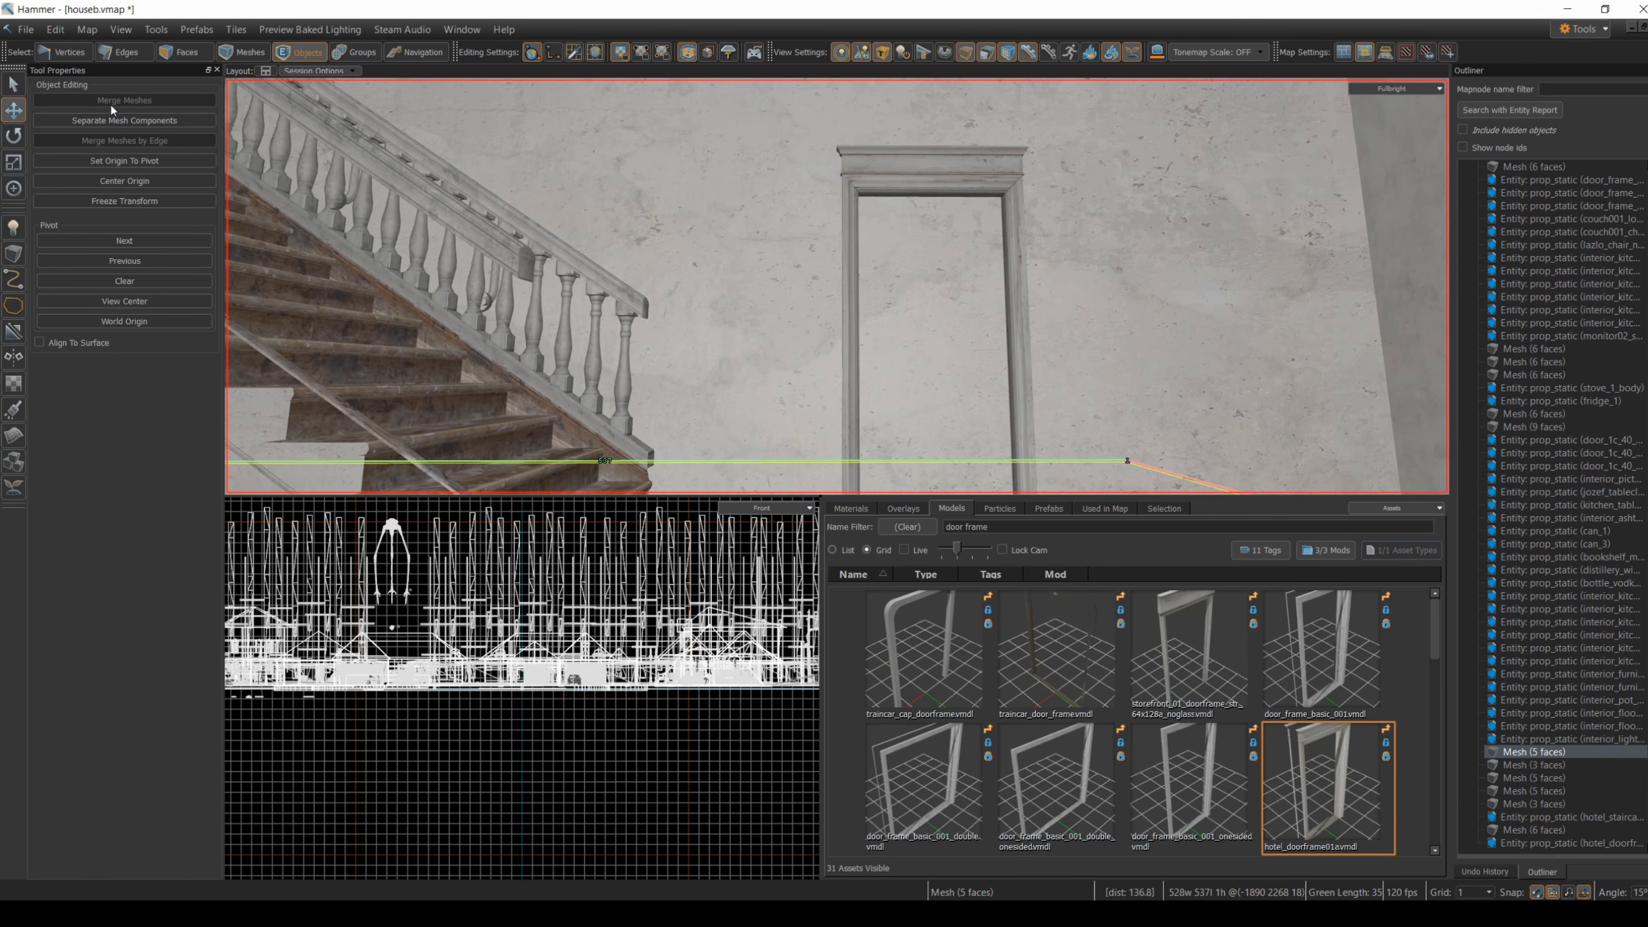
- Clip the new wall vertically along the door frame's stair-side jamb, keeping both halves
left_click(14, 85)
left_click(1089, 302)
right_click_drag(1089, 302, 1134, 329)
left_click_drag(925, 497, 924, 642)
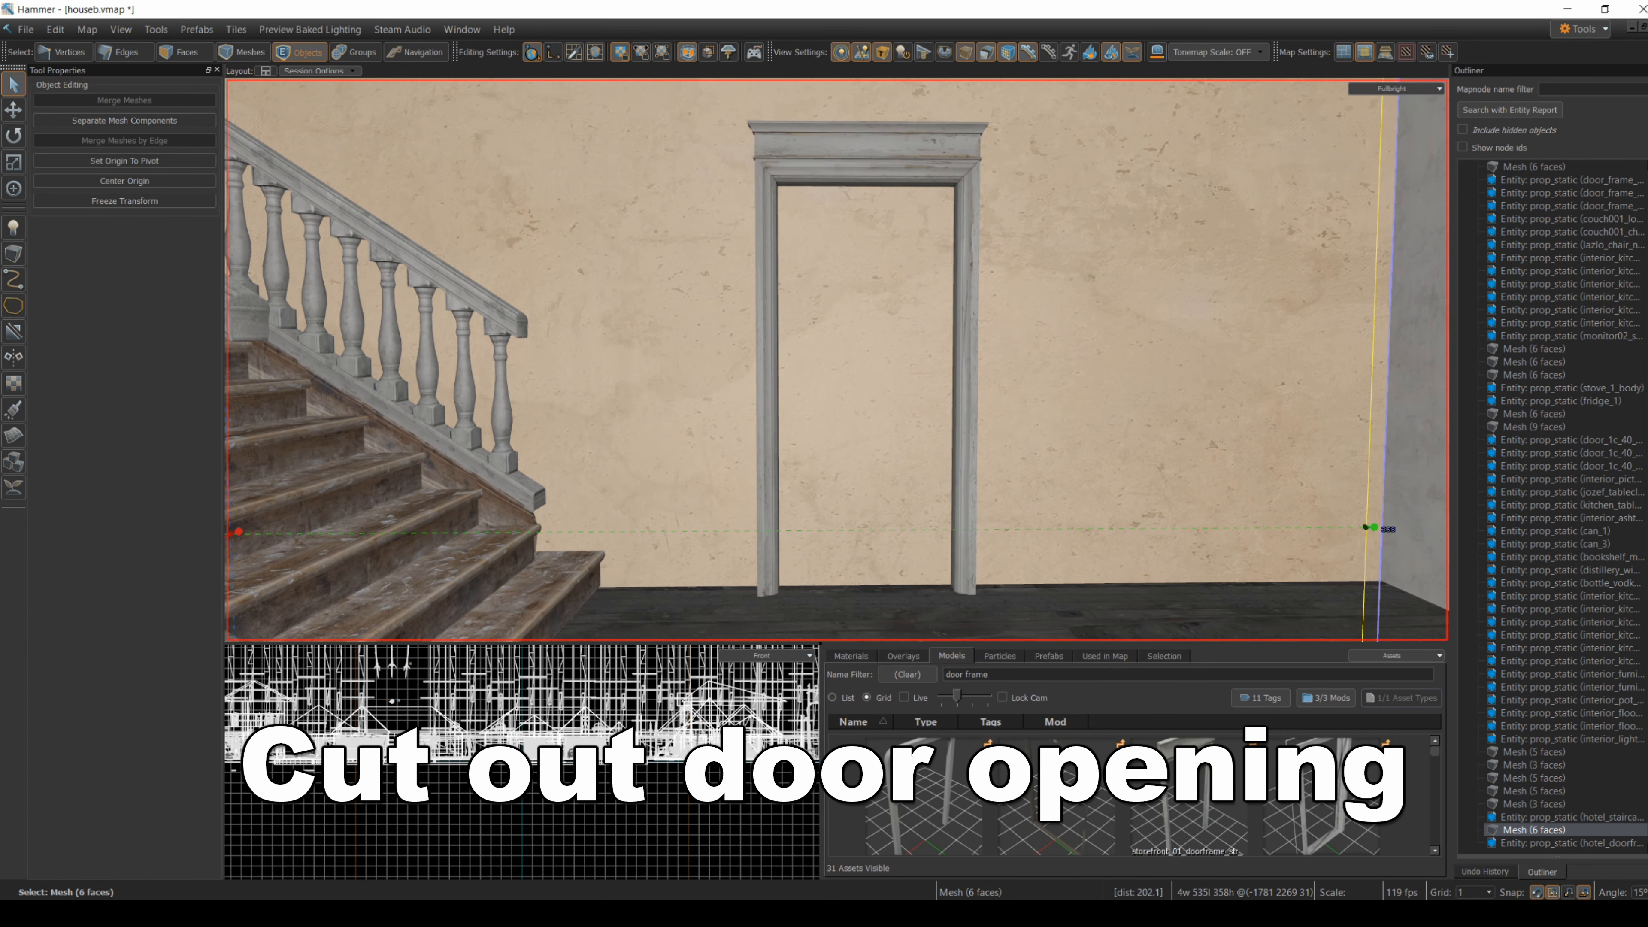
left_click(12, 336)
left_click_drag(764, 100, 764, 141)
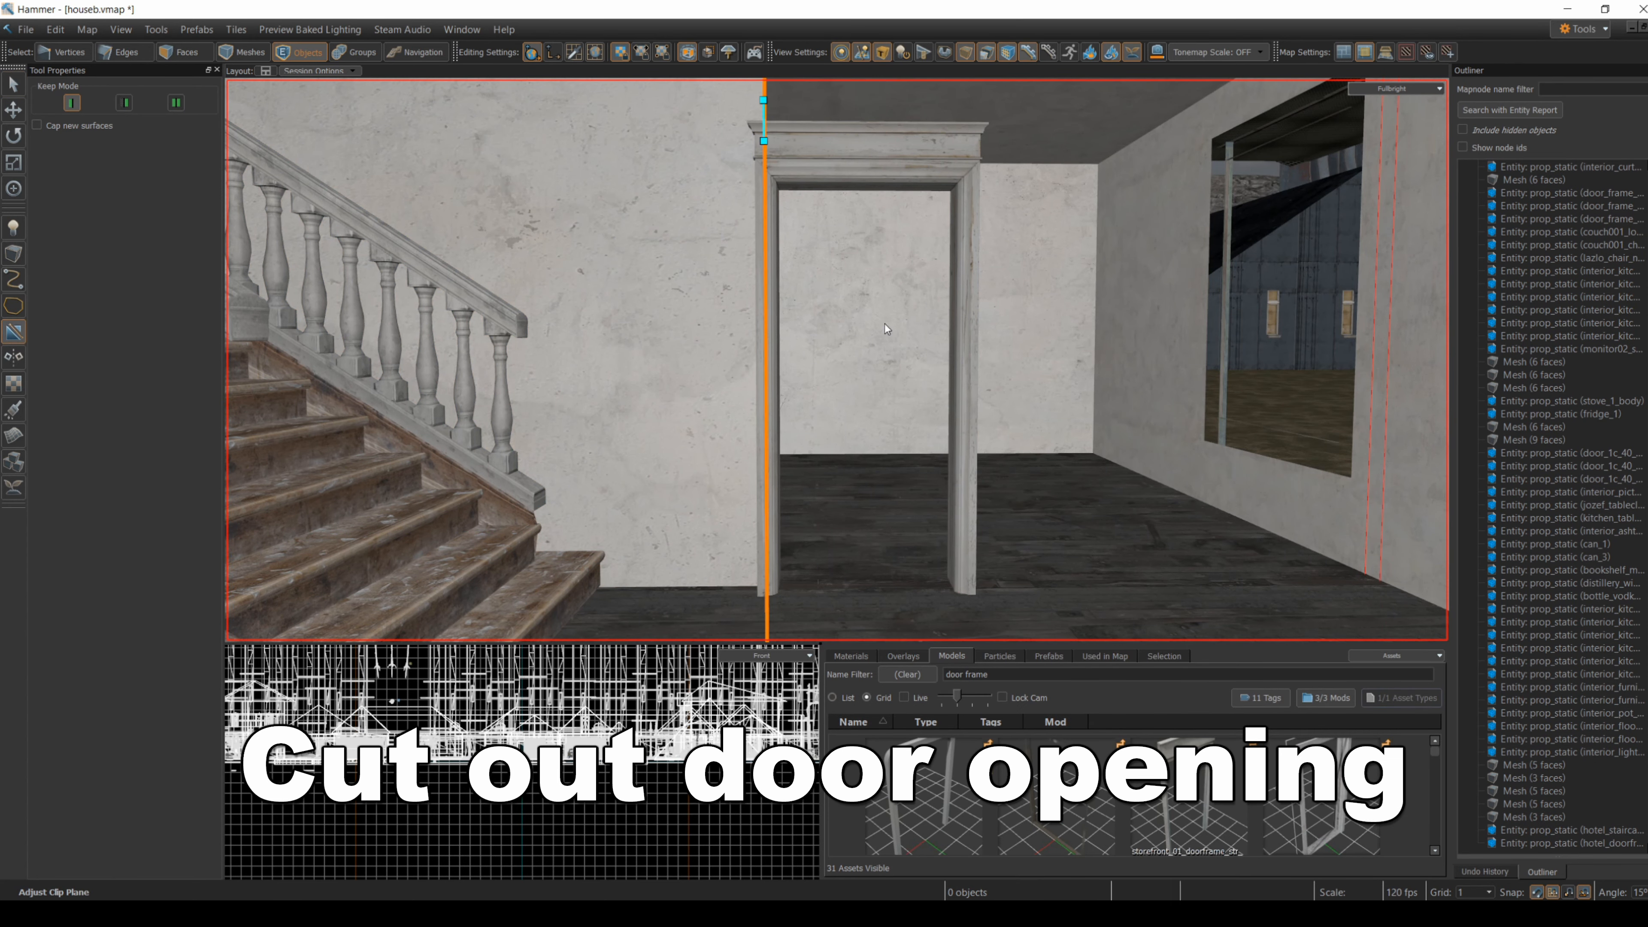
left_click(177, 104)
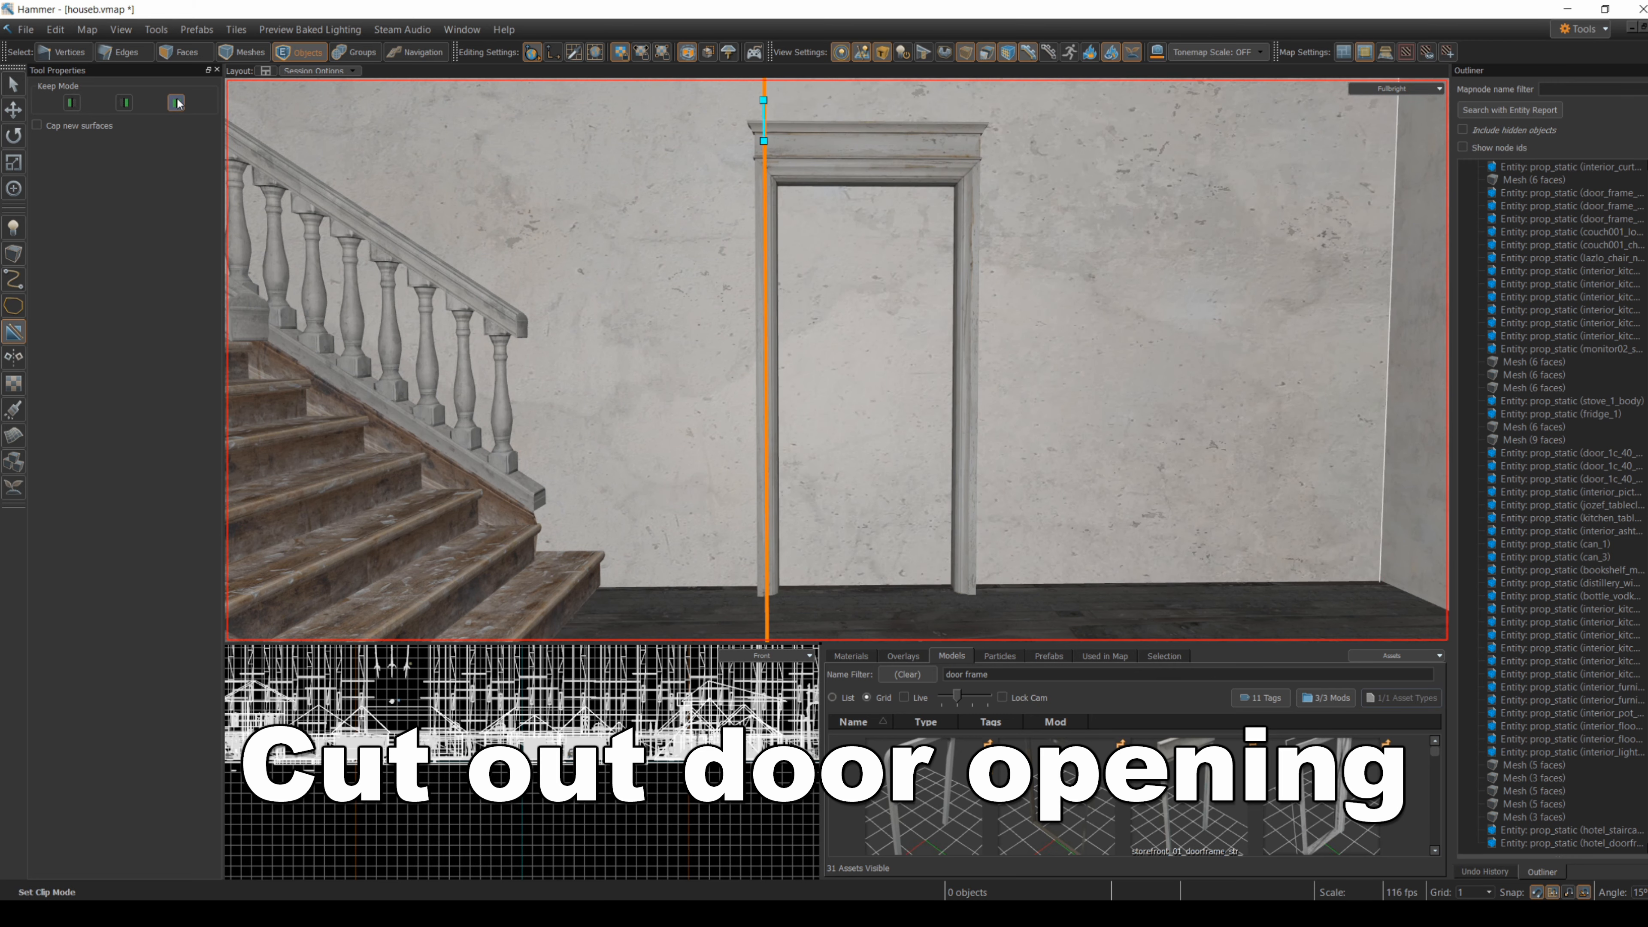
key("Return")
- Clip the new wall vertically along the door frame's other jamb, keeping both pieces
left_click(14, 332)
left_click_drag(972, 97, 971, 160)
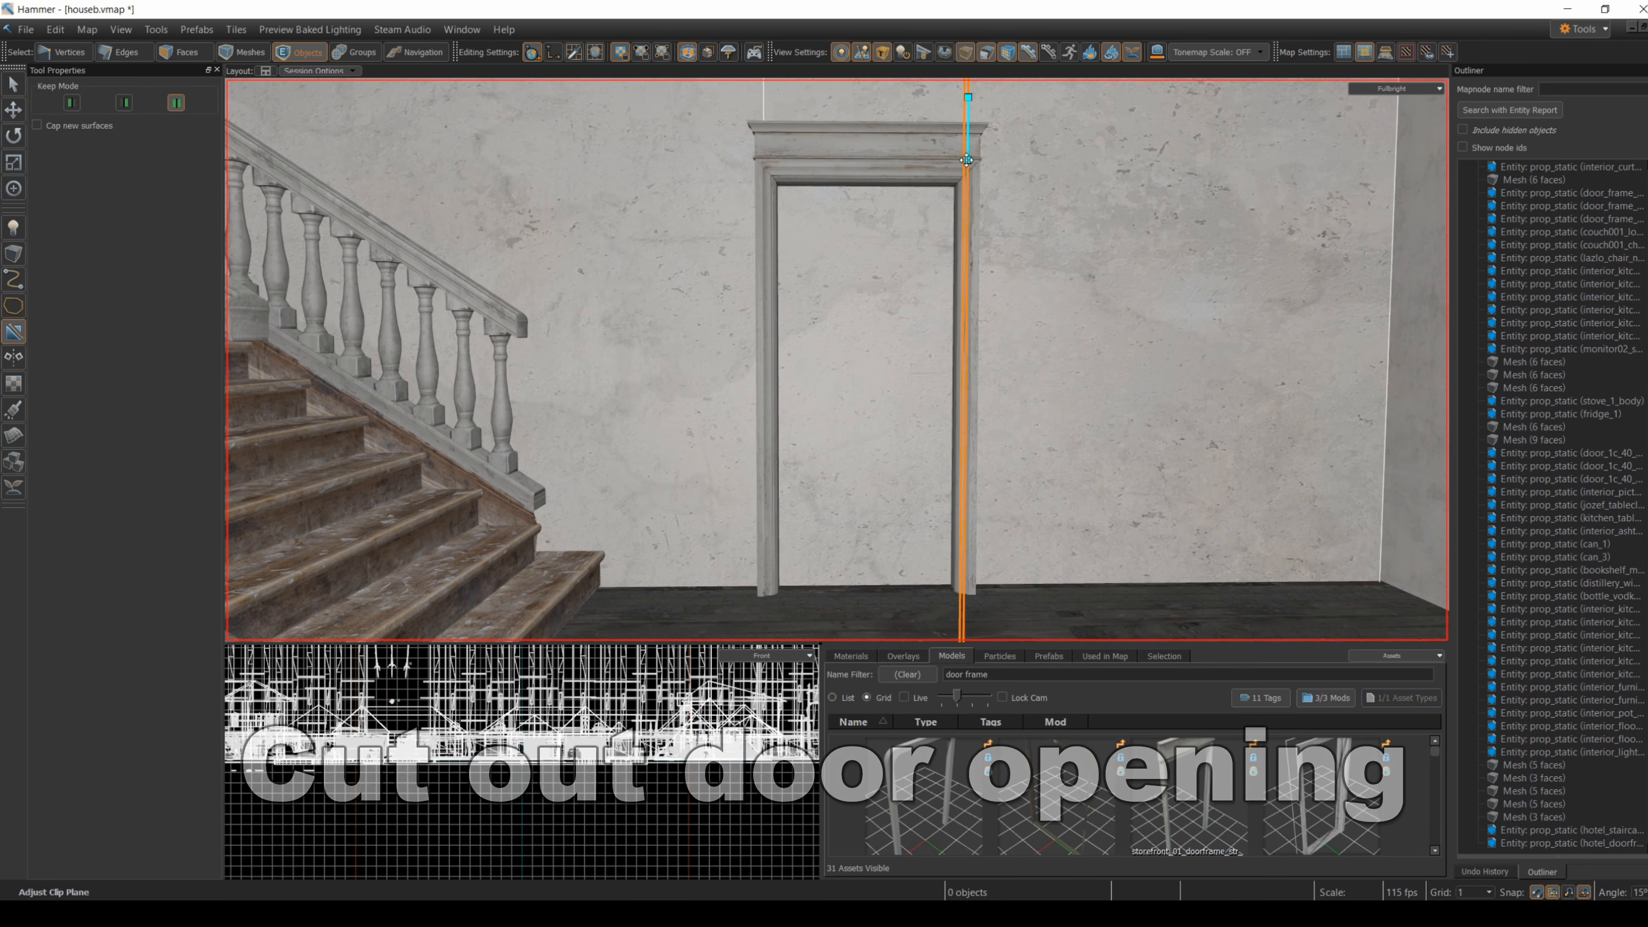
right_click_drag(1072, 274, 1116, 274)
left_click(74, 105)
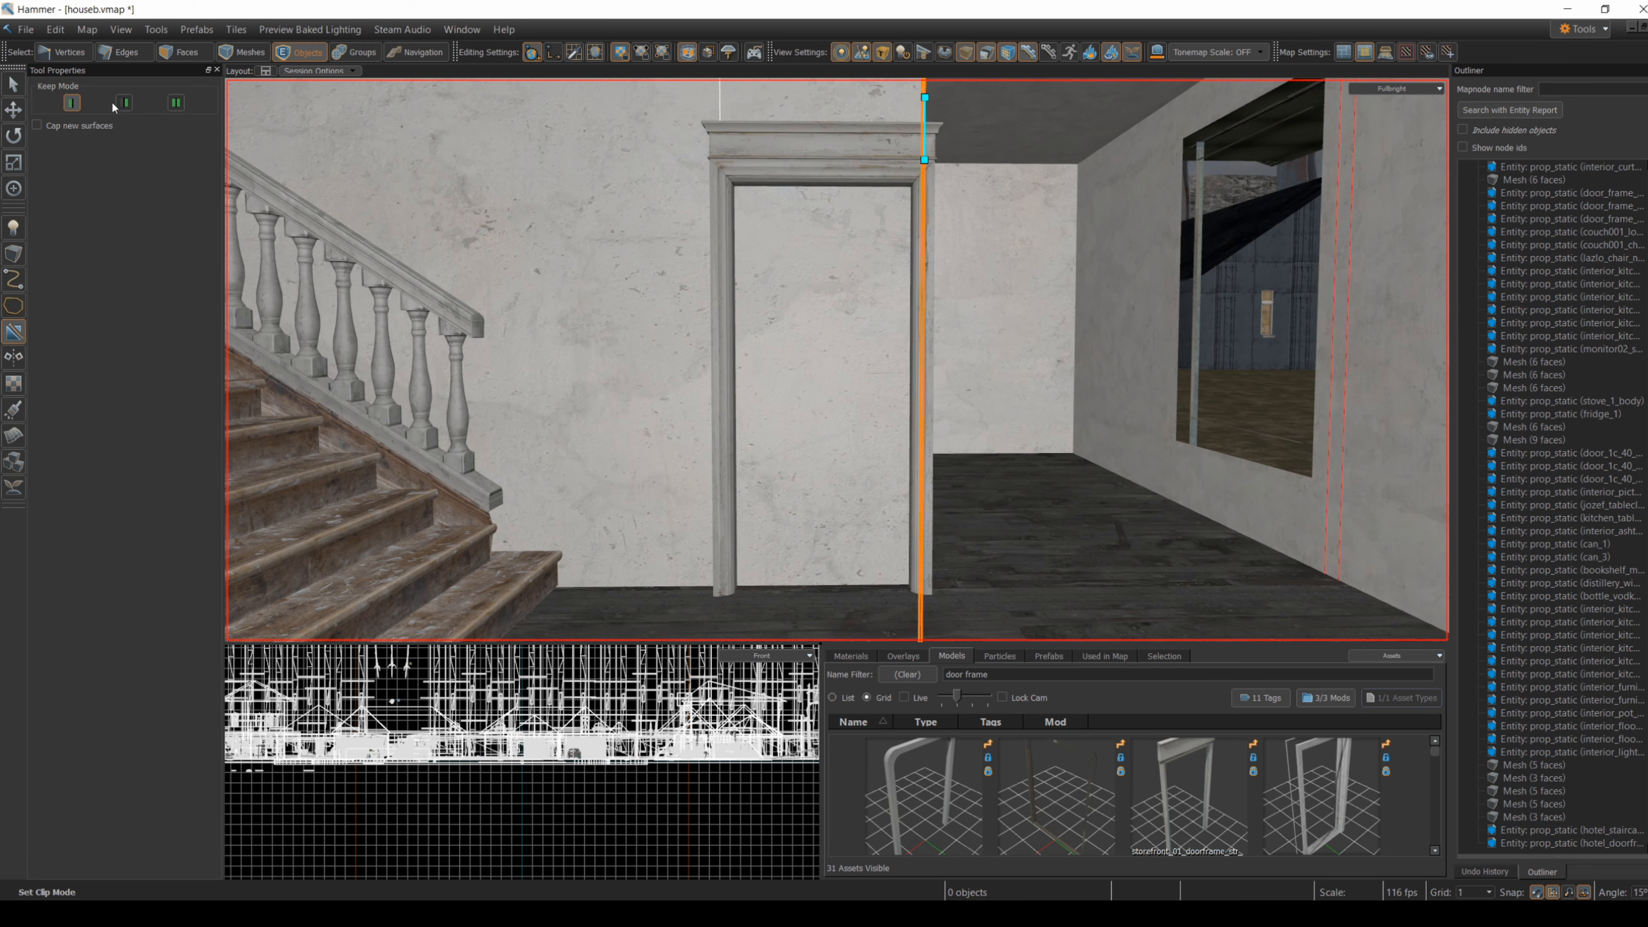
left_click(126, 106)
left_click(172, 104)
key("Return")
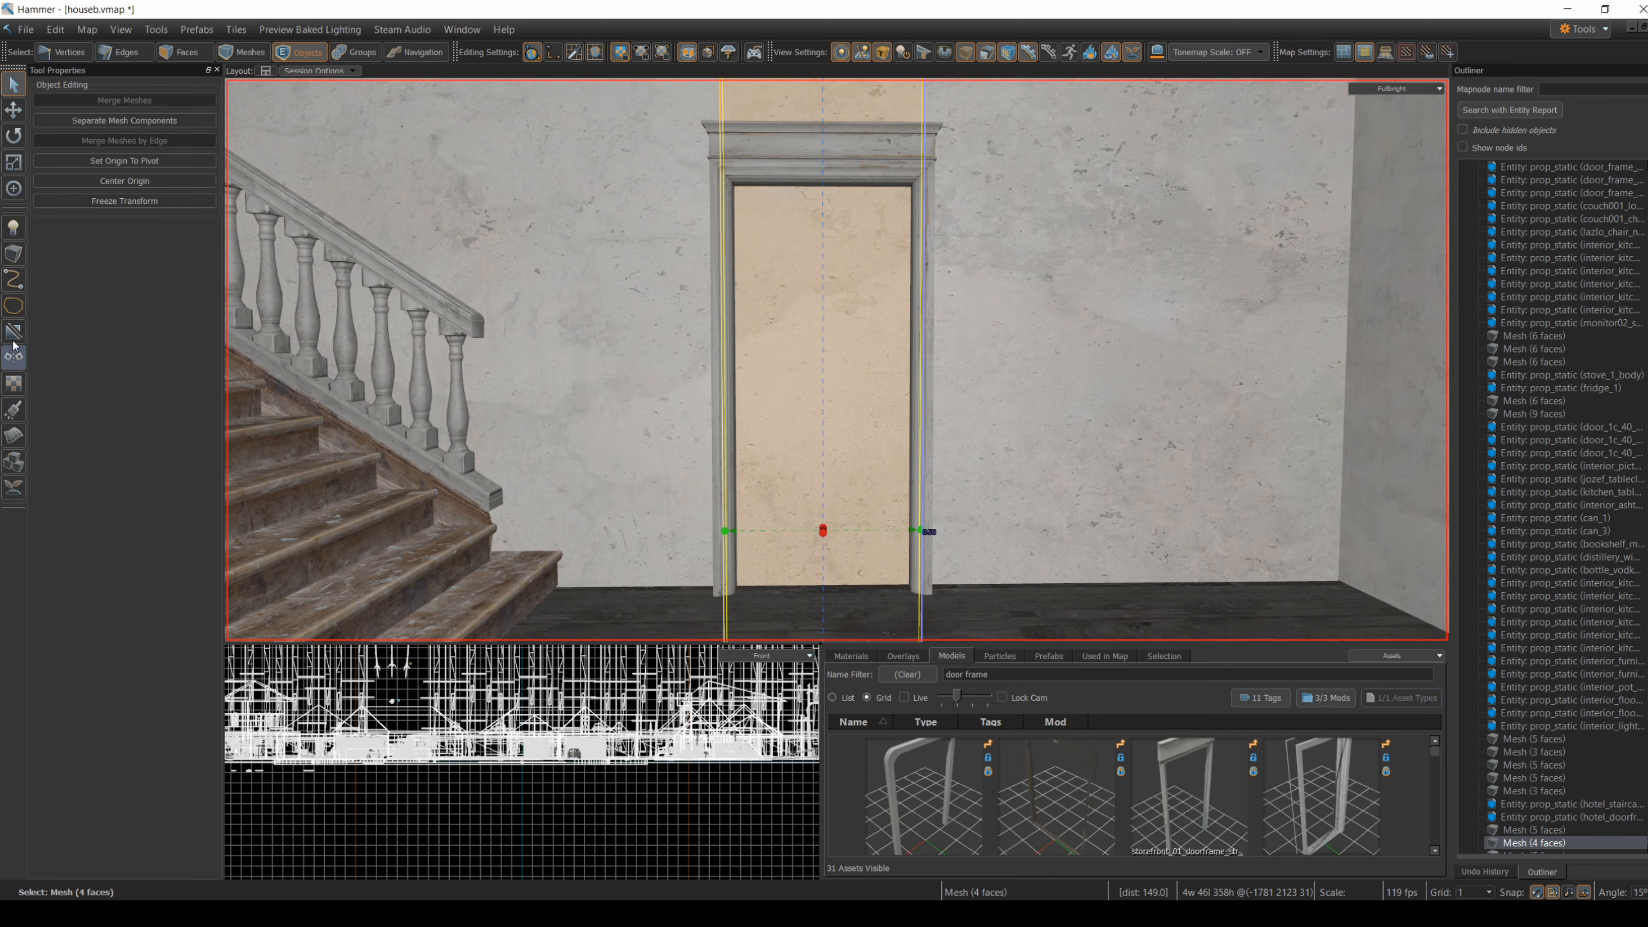
- Clip the middle wall piece horizontally just below the frame's lintel and delete the lower piece to open the doorway
left_click(14, 334)
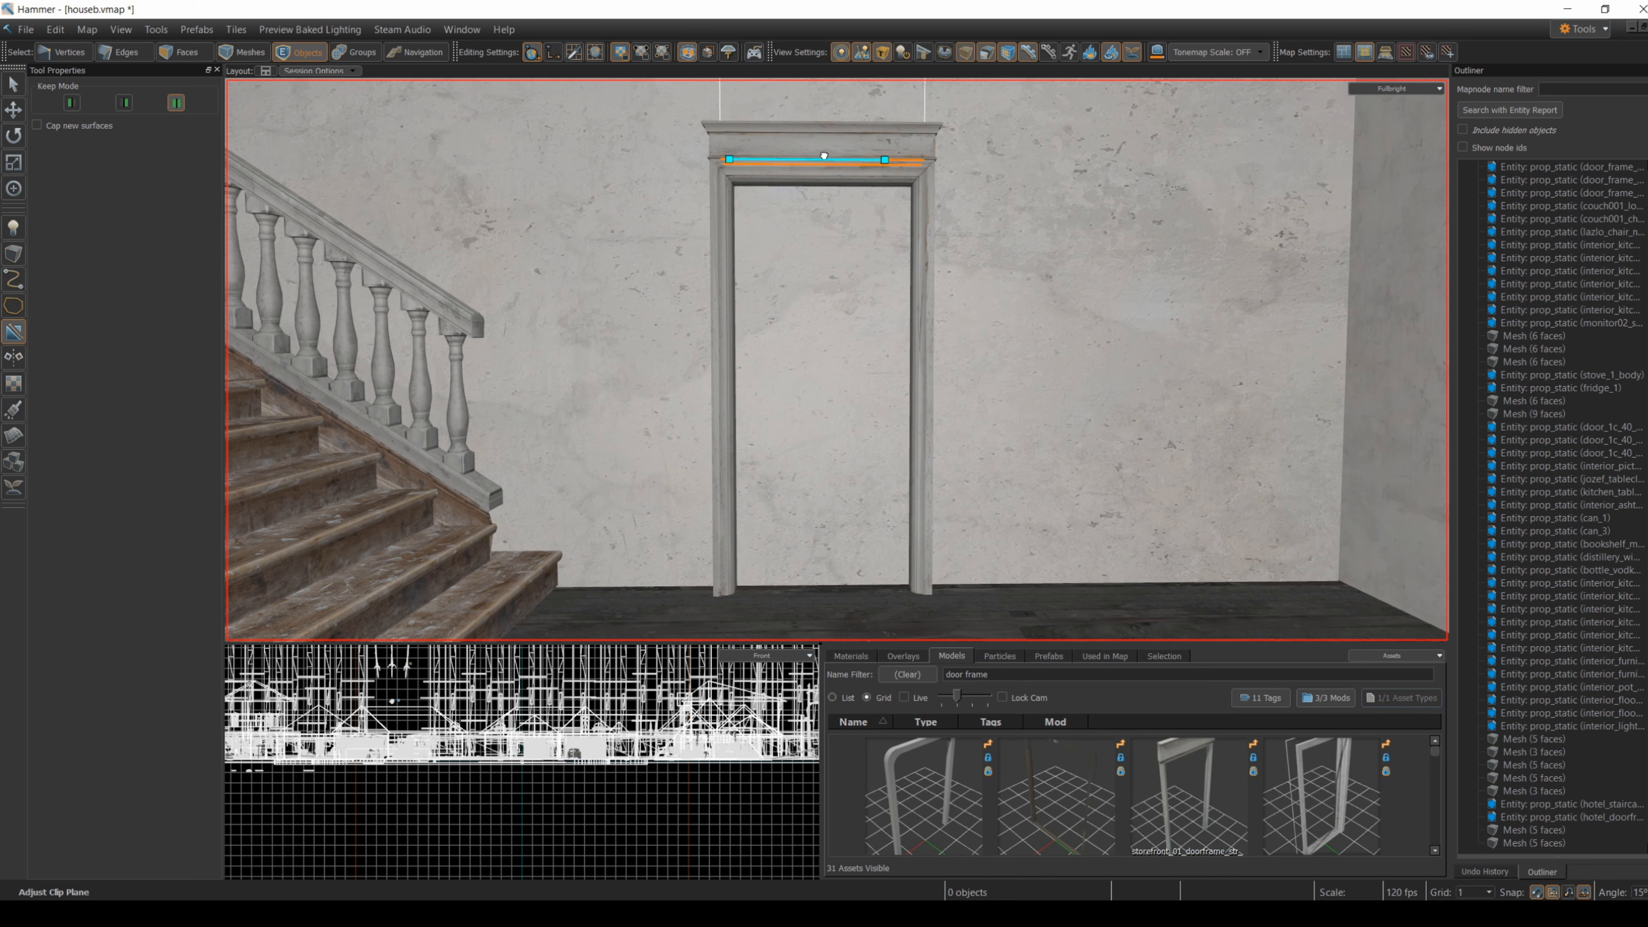
key("Return")
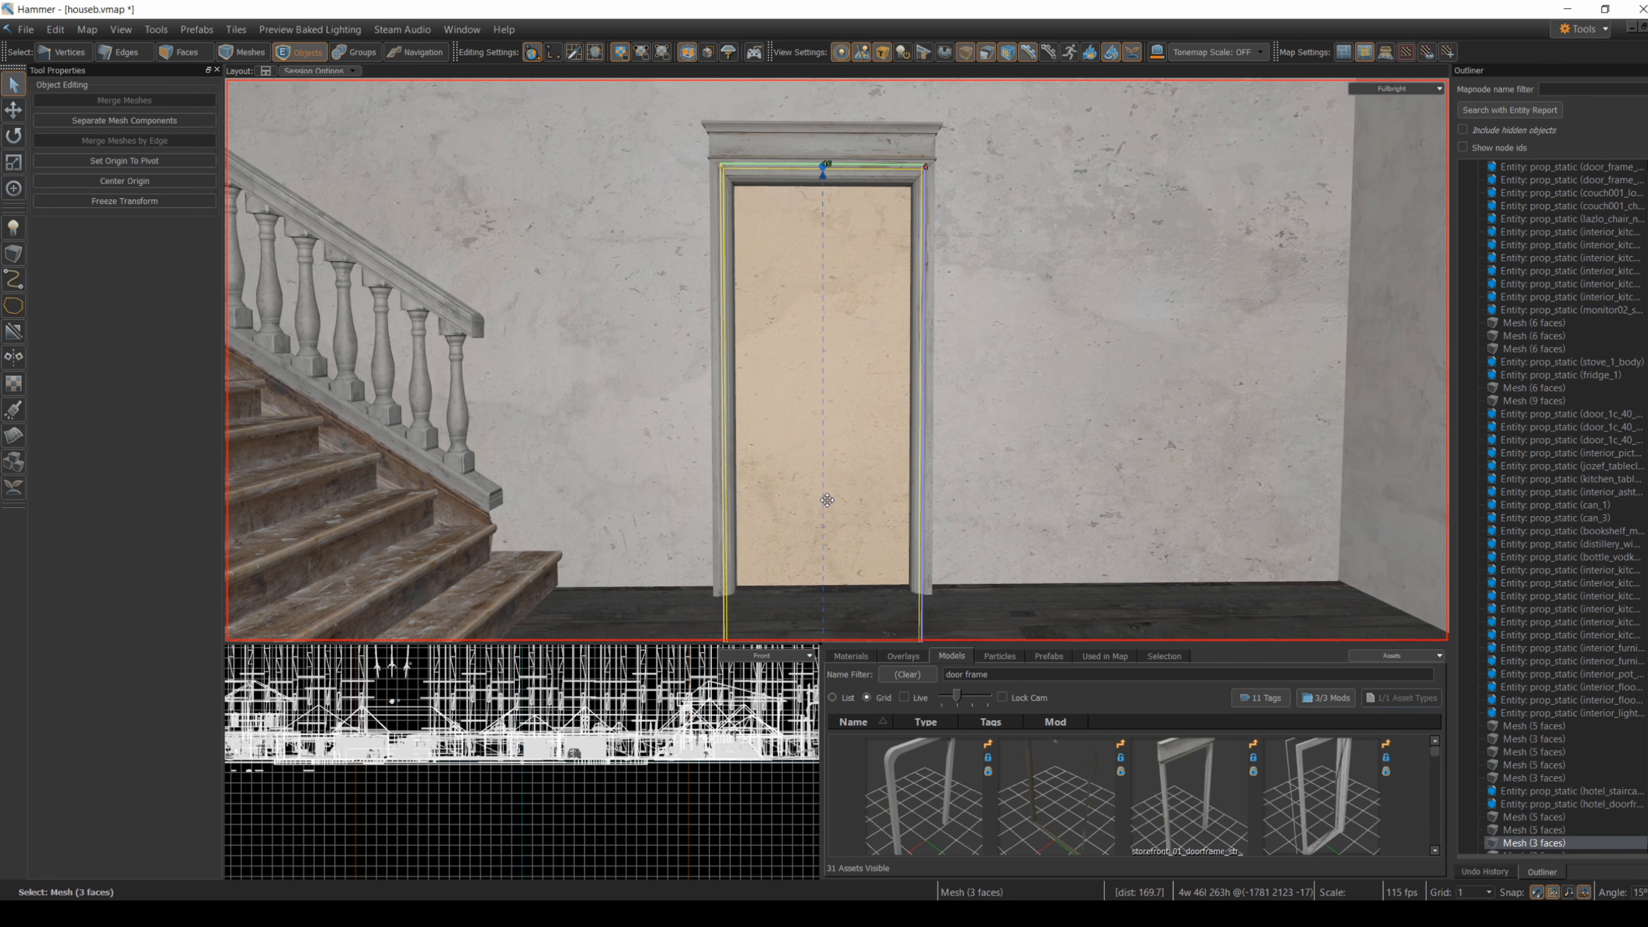
key("Delete")
key("z")
key("w")
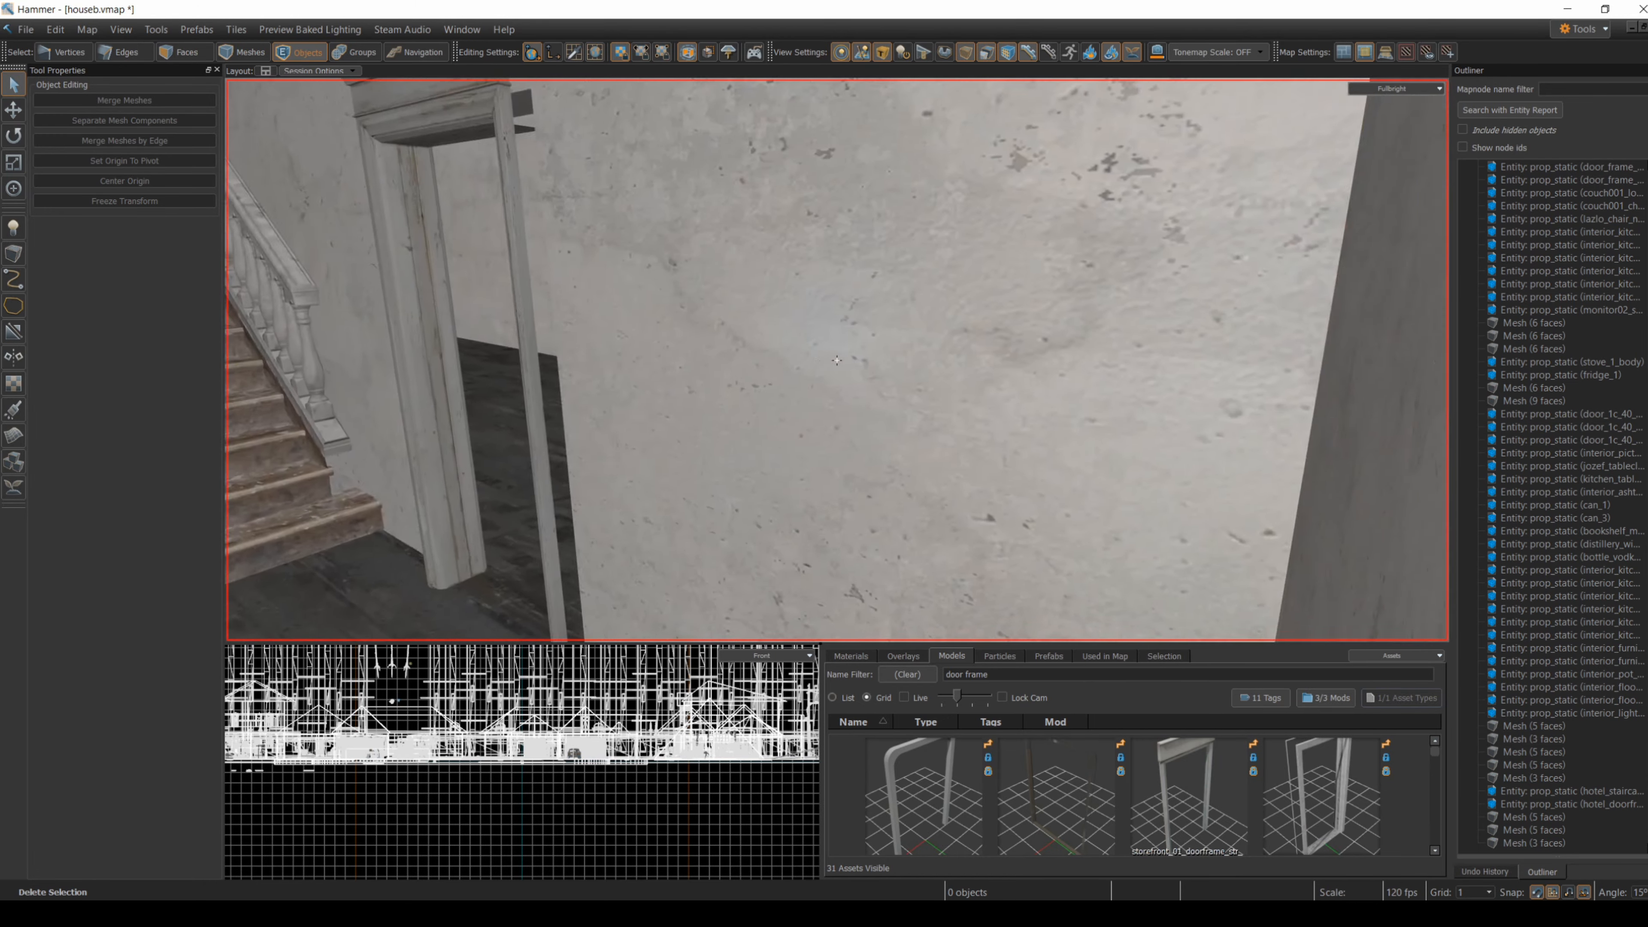
key("s")
key("w")
key("z")
- Search the models for "door", place door_1d_40_92 near the frame and move it into the opening
left_click_drag(1014, 678, 907, 678)
type("door")
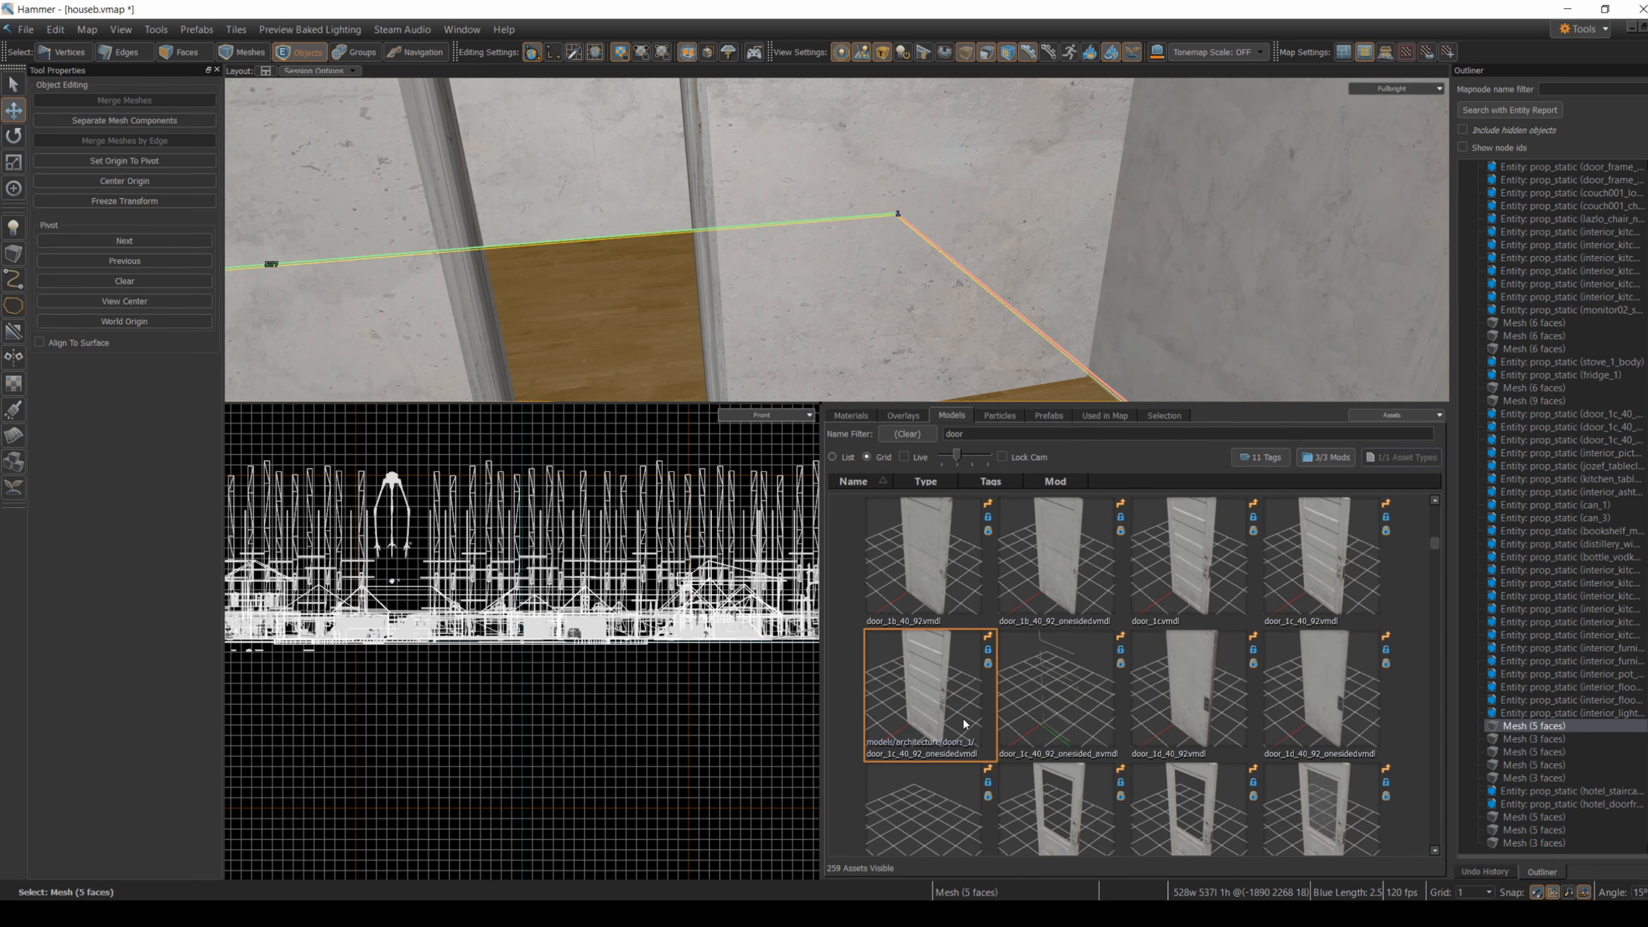
left_click_drag(1188, 690, 693, 393)
mouse_move(642, 370)
right_mouse_down()
mouse_move(649, 214)
mouse_move(642, 370)
right_mouse_up()
left_click_drag(618, 319, 606, 376)
right_click_drag(649, 364, 741, 382)
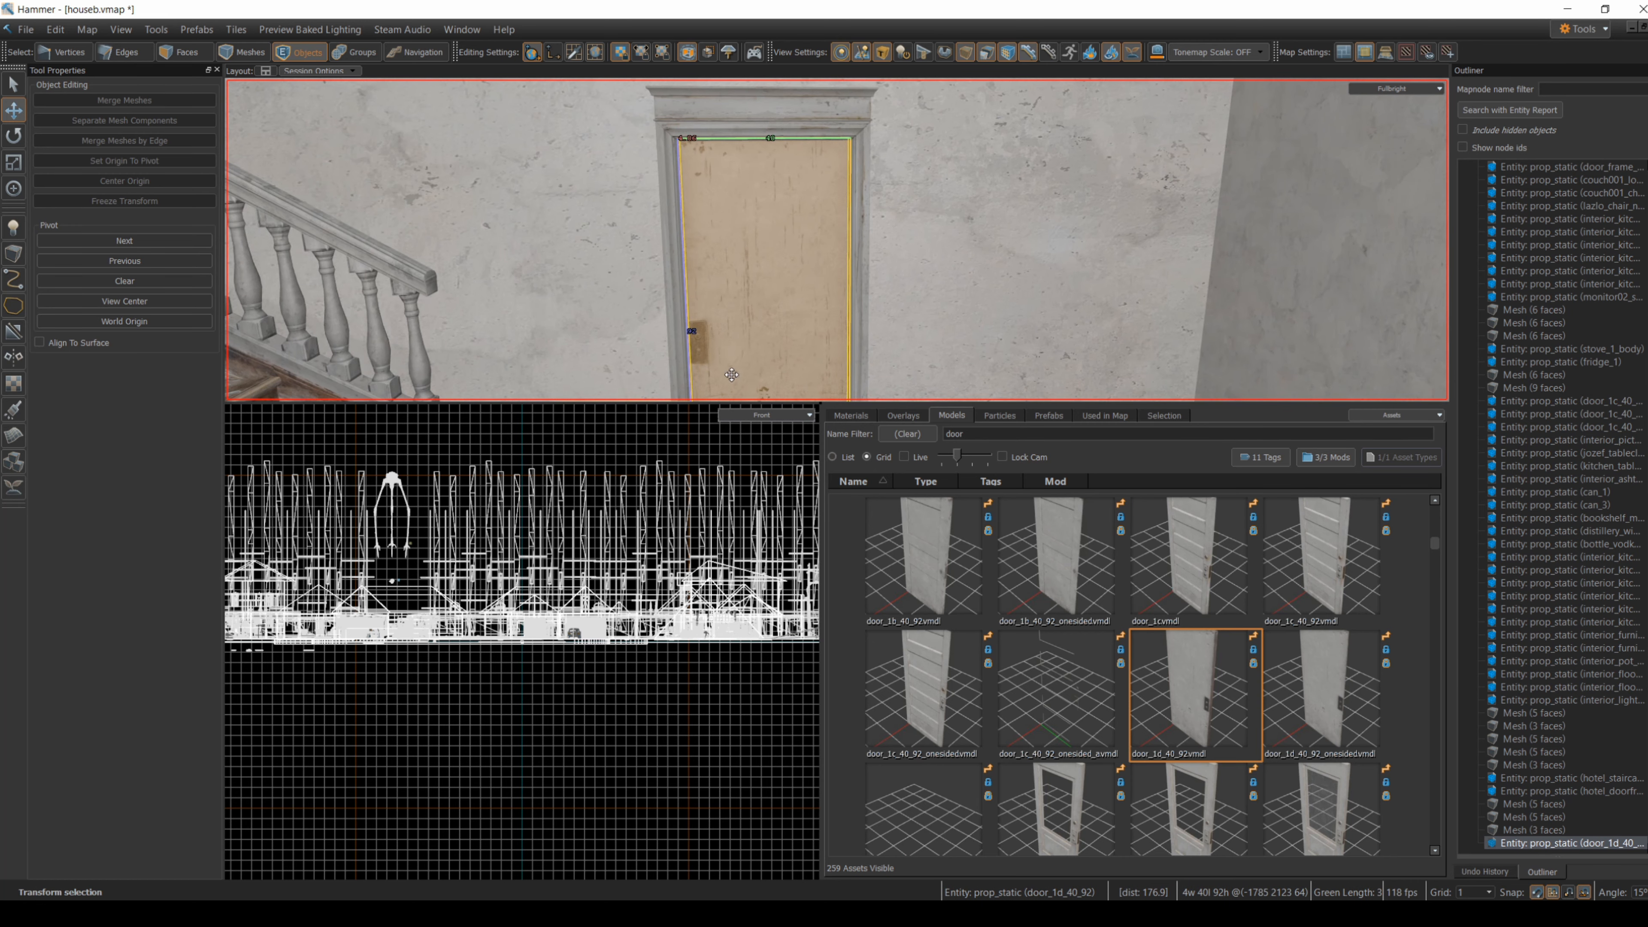
- Set the skin of the new door prop to barewood in its object properties
left_click(801, 338)
key("d")
key("alt+Return")
scroll(960, 511, "down", 2)
scroll(993, 525, "up", 2)
scroll(848, 482, "down", 2)
scroll(603, 411, "up", 1)
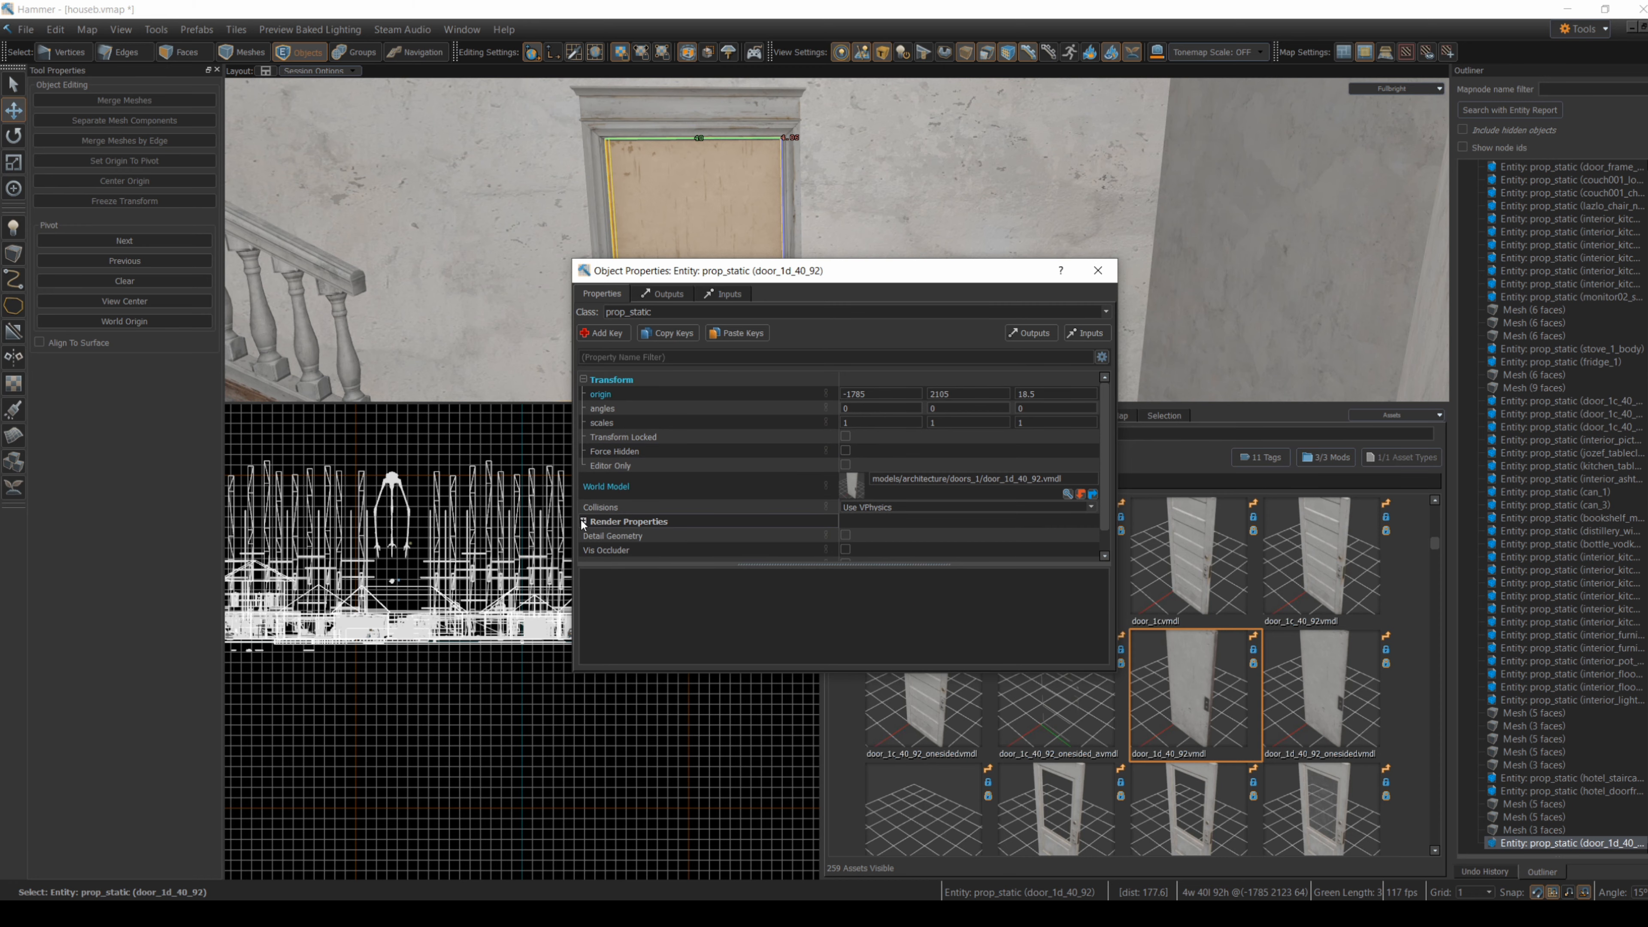
left_click(583, 521)
scroll(973, 454, "down", 3)
left_click(1091, 428)
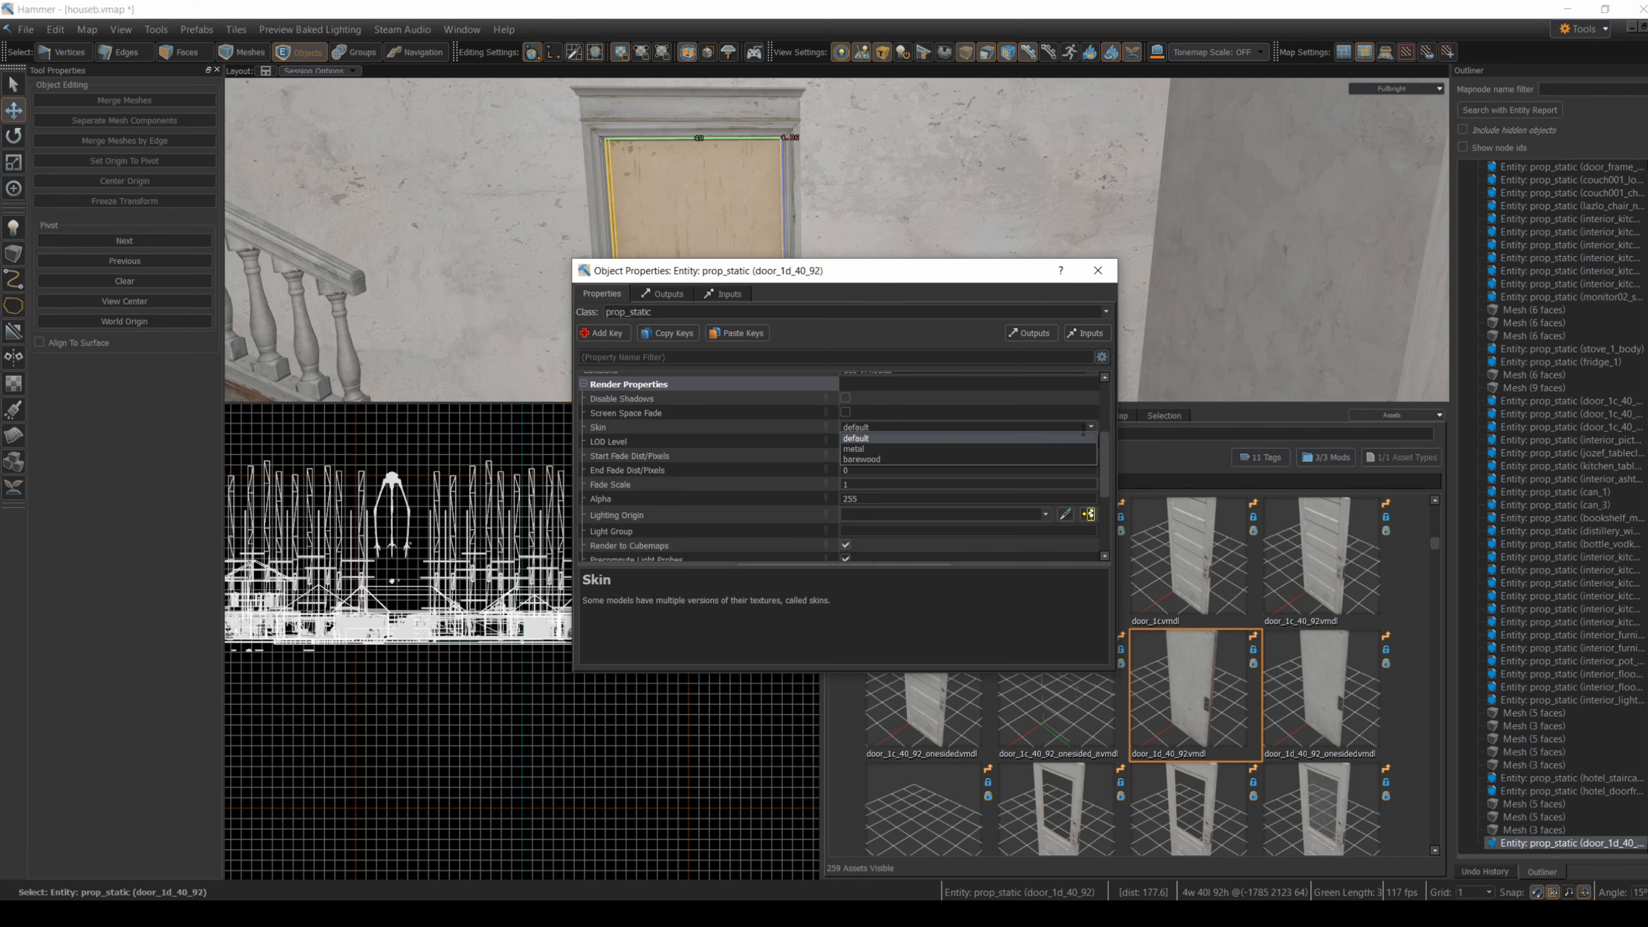
left_click(957, 461)
left_click(1098, 271)
- Paste a copy of the inner wall and move it to the back of the room behind the staircase
left_click(889, 286)
right_click_drag(779, 260, 909, 260)
left_click(753, 287)
left_click(837, 240)
key("w")
key("s")
key("w")
left_click(837, 214)
key("a")
right_click_drag(756, 303, 726, 253)
key("ctrl+v")
right_click_drag(568, 242, 837, 241)
left_click_drag(700, 221, 921, 361)
right_click_drag(921, 361, 837, 240)
key("s")
key("s")
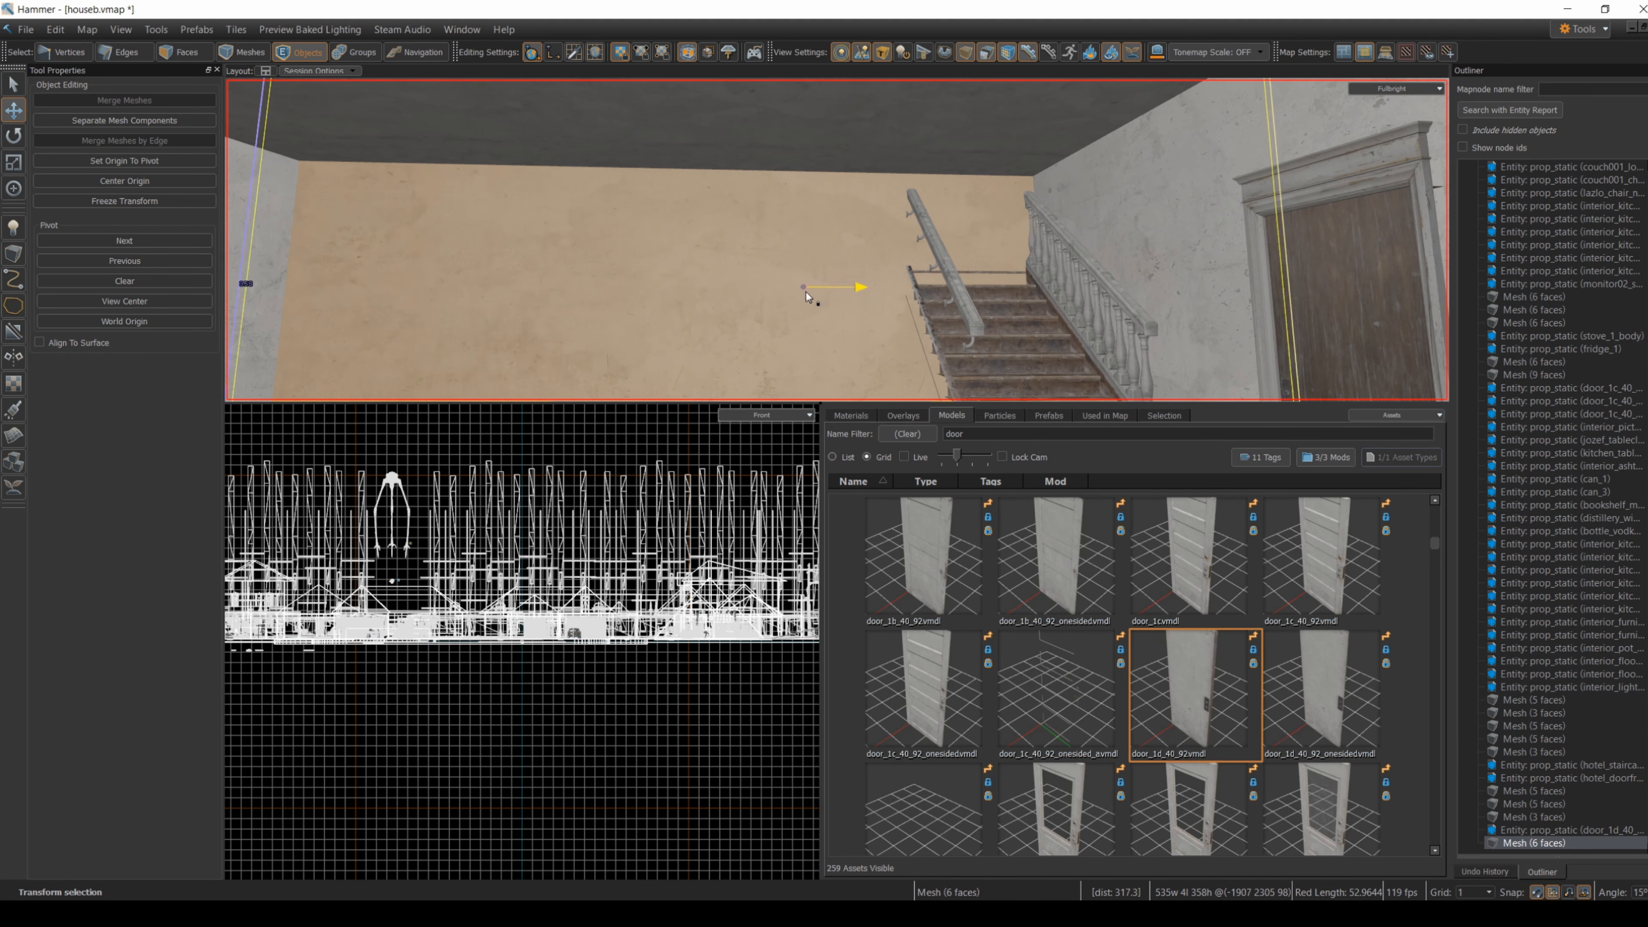
- Slide the back wall sideways in small moves so its end lines up with the adjoining wall's edge
left_click_drag(842, 303, 841, 306)
right_click_drag(841, 306, 837, 240)
left_click(846, 273)
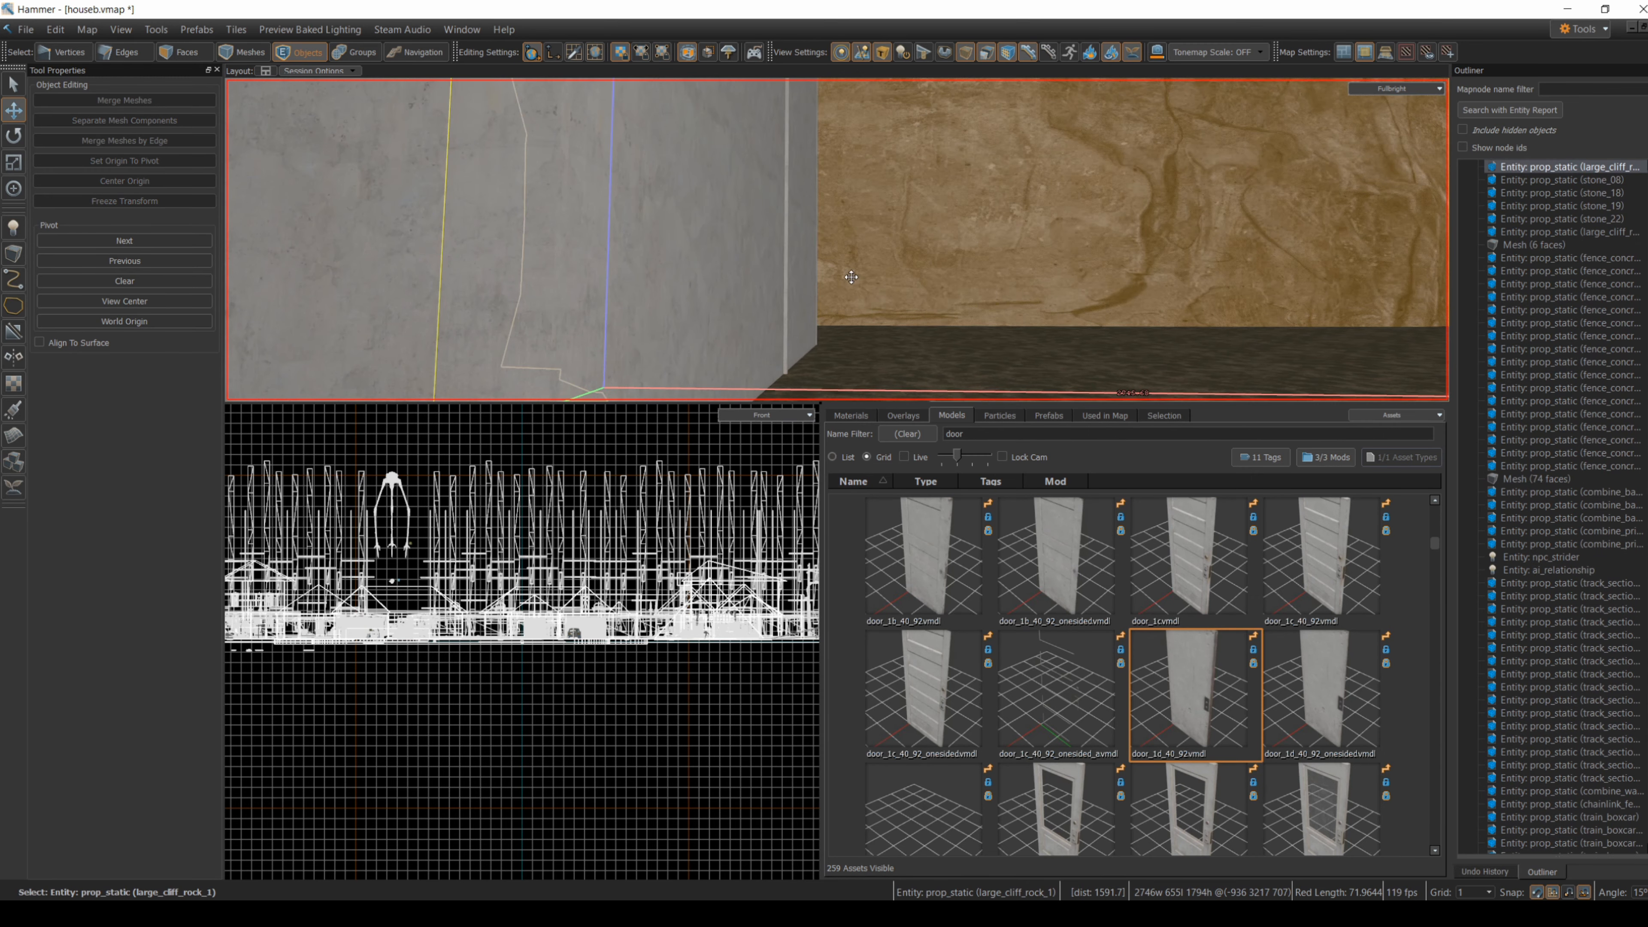
right_click_drag(1016, 313, 837, 240)
left_click(945, 234)
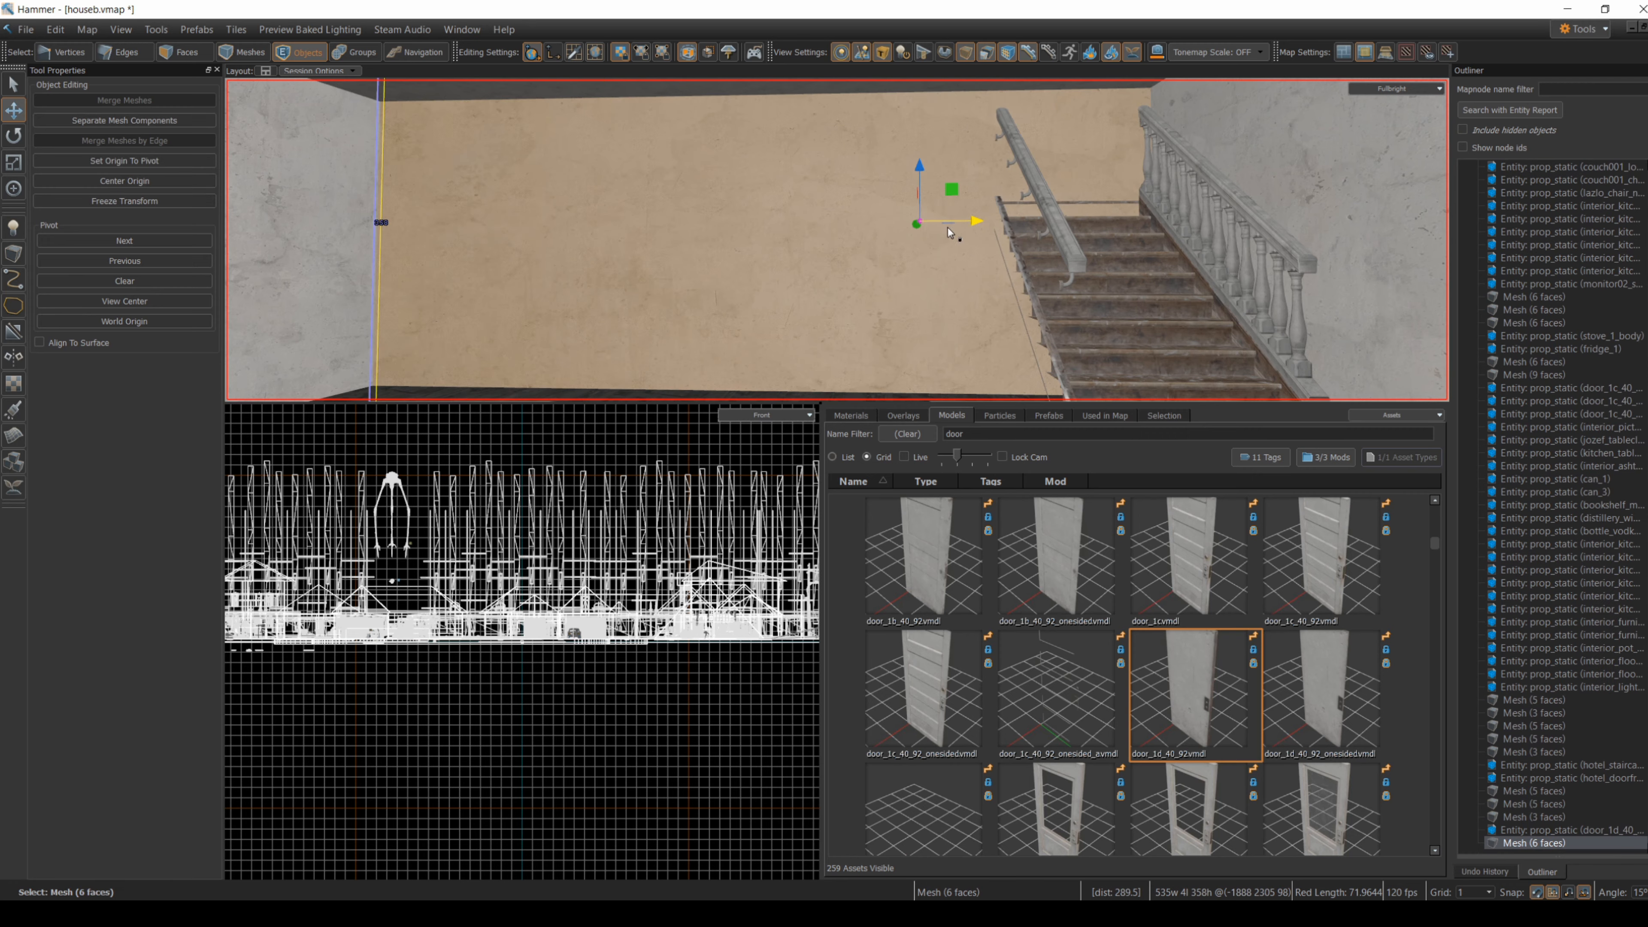
left_click_drag(977, 220, 972, 222)
right_click_drag(898, 237, 837, 240)
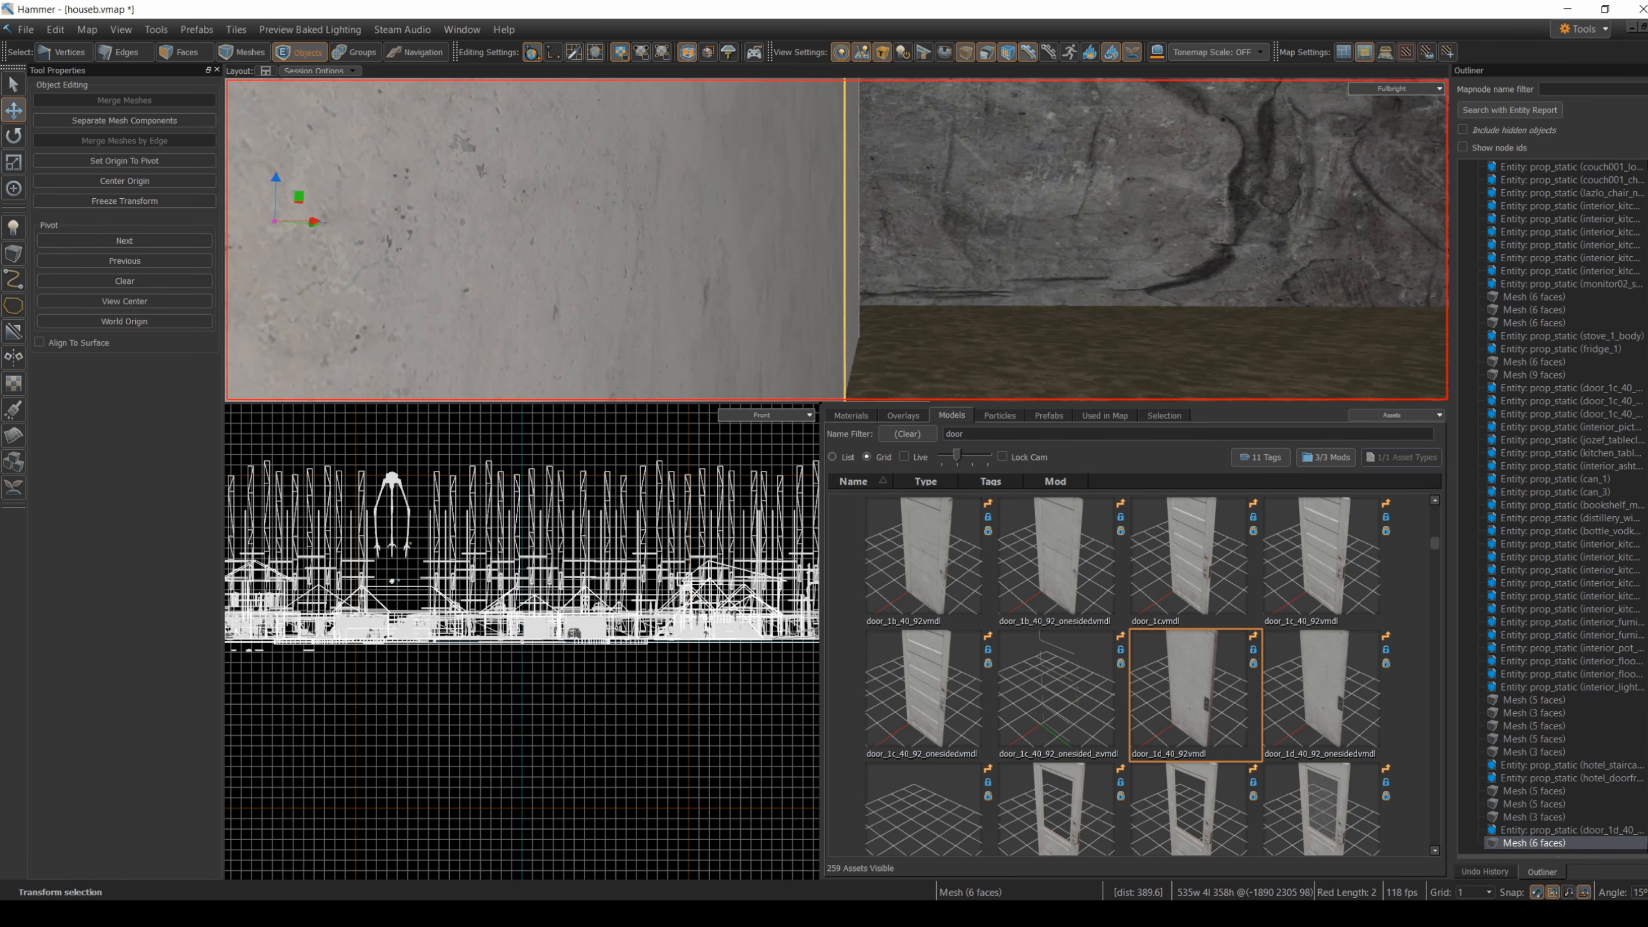
left_click(833, 283)
right_click(835, 285)
left_click(1149, 346)
right_click_drag(1149, 345, 844, 260)
left_click(1052, 254)
right_click(913, 276)
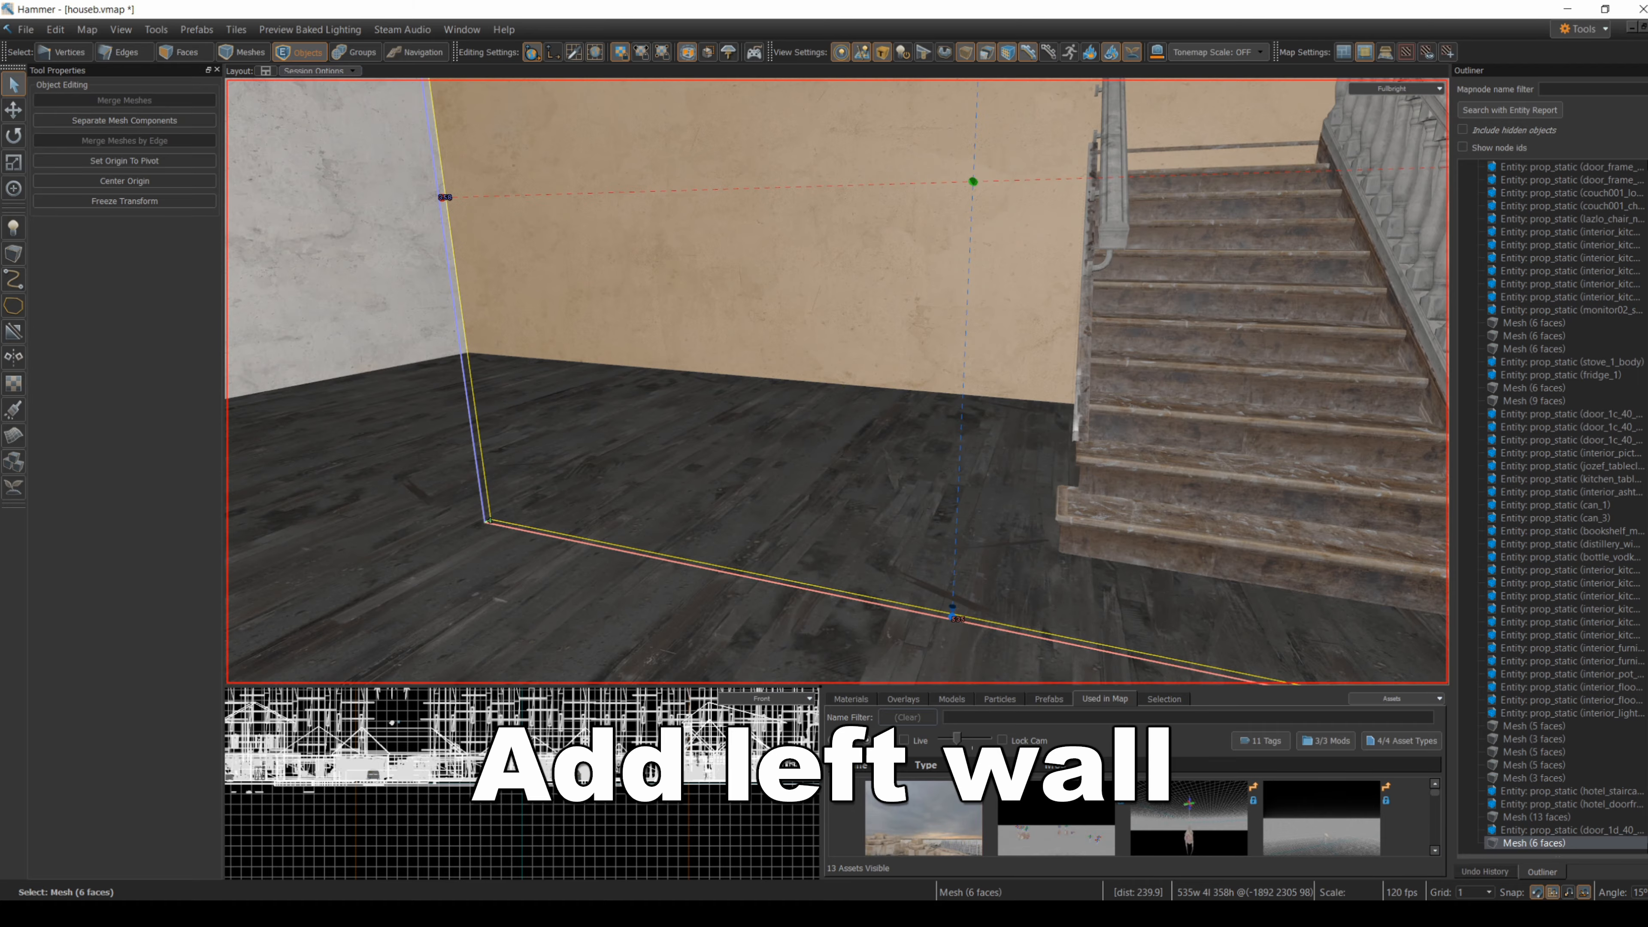
mouse_move(851, 287)
right_mouse_down()
mouse_move(986, 259)
mouse_move(851, 287)
right_mouse_up()
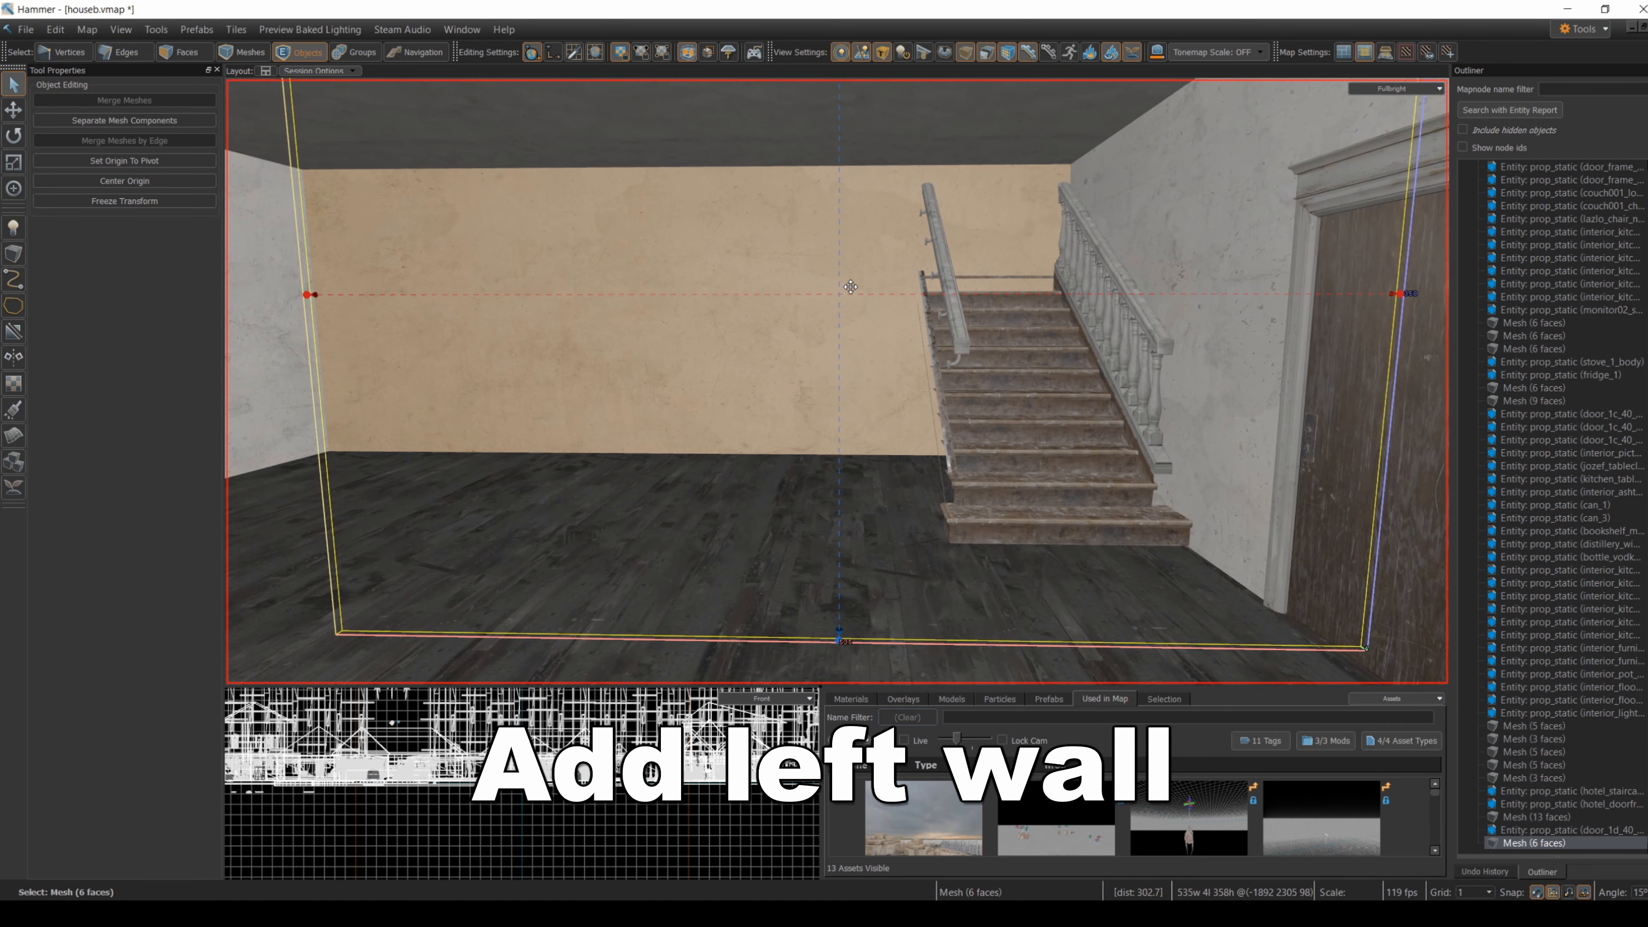
- Paste a wall copy running lengthwise and move it to the side of the room opposite the door
key("ctrl+v")
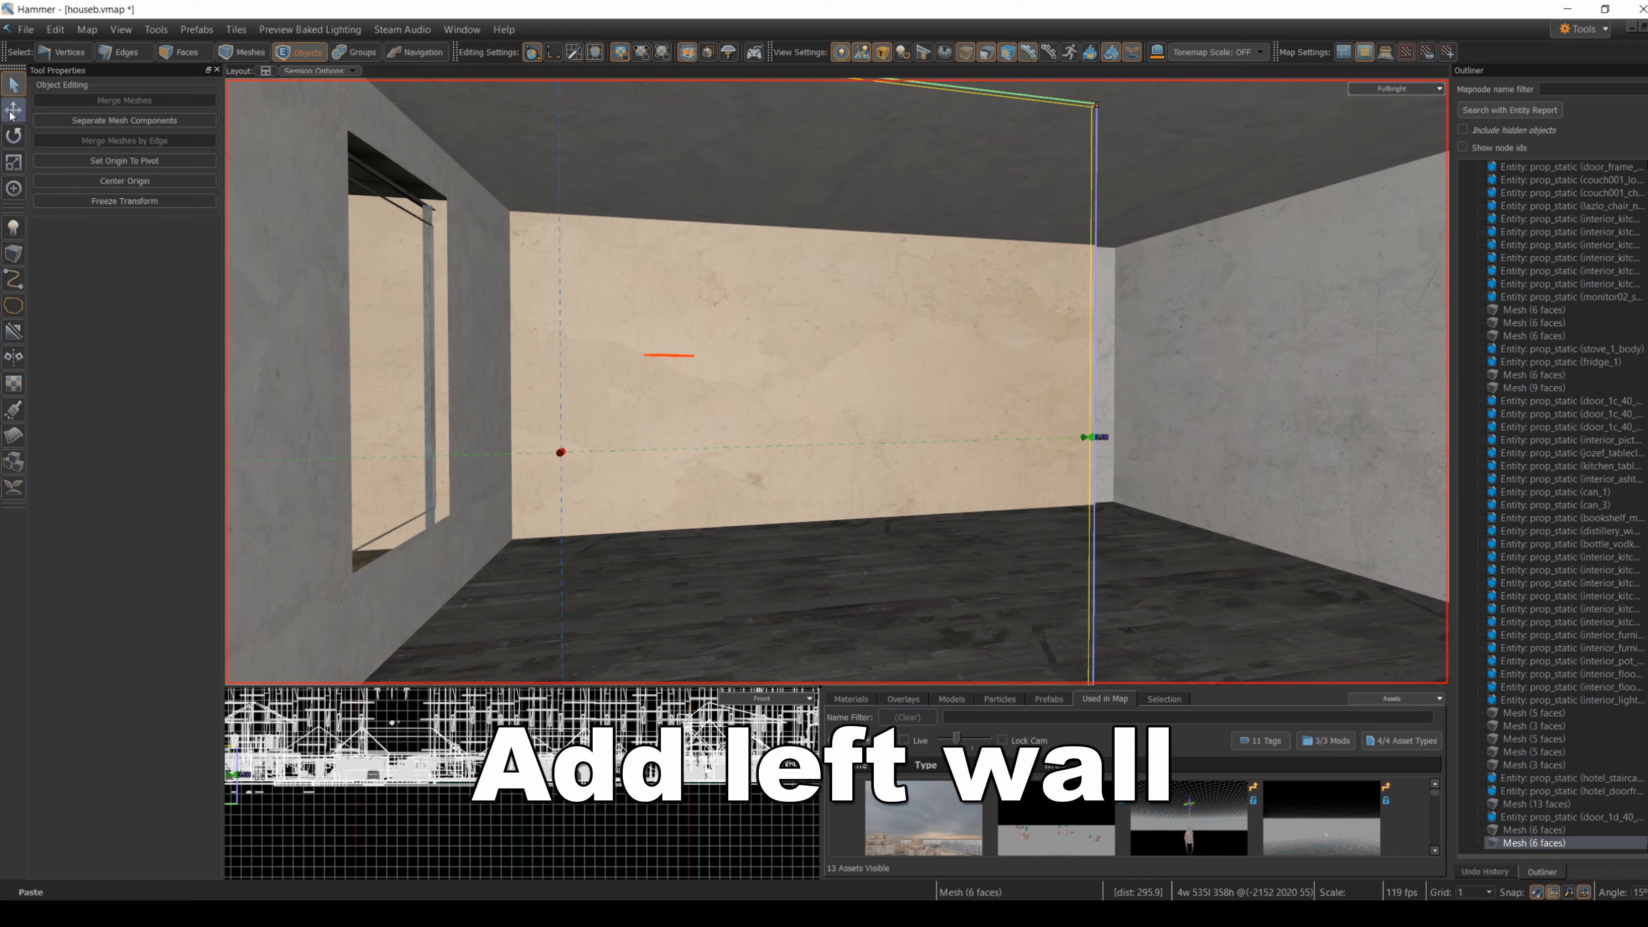
left_click(9, 115)
mouse_move(451, 161)
right_mouse_down()
mouse_move(622, 279)
mouse_move(451, 161)
right_mouse_up()
left_click_drag(726, 322, 538, 373)
right_click_drag(539, 373, 837, 382)
key("s")
left_click_drag(721, 436, 441, 438)
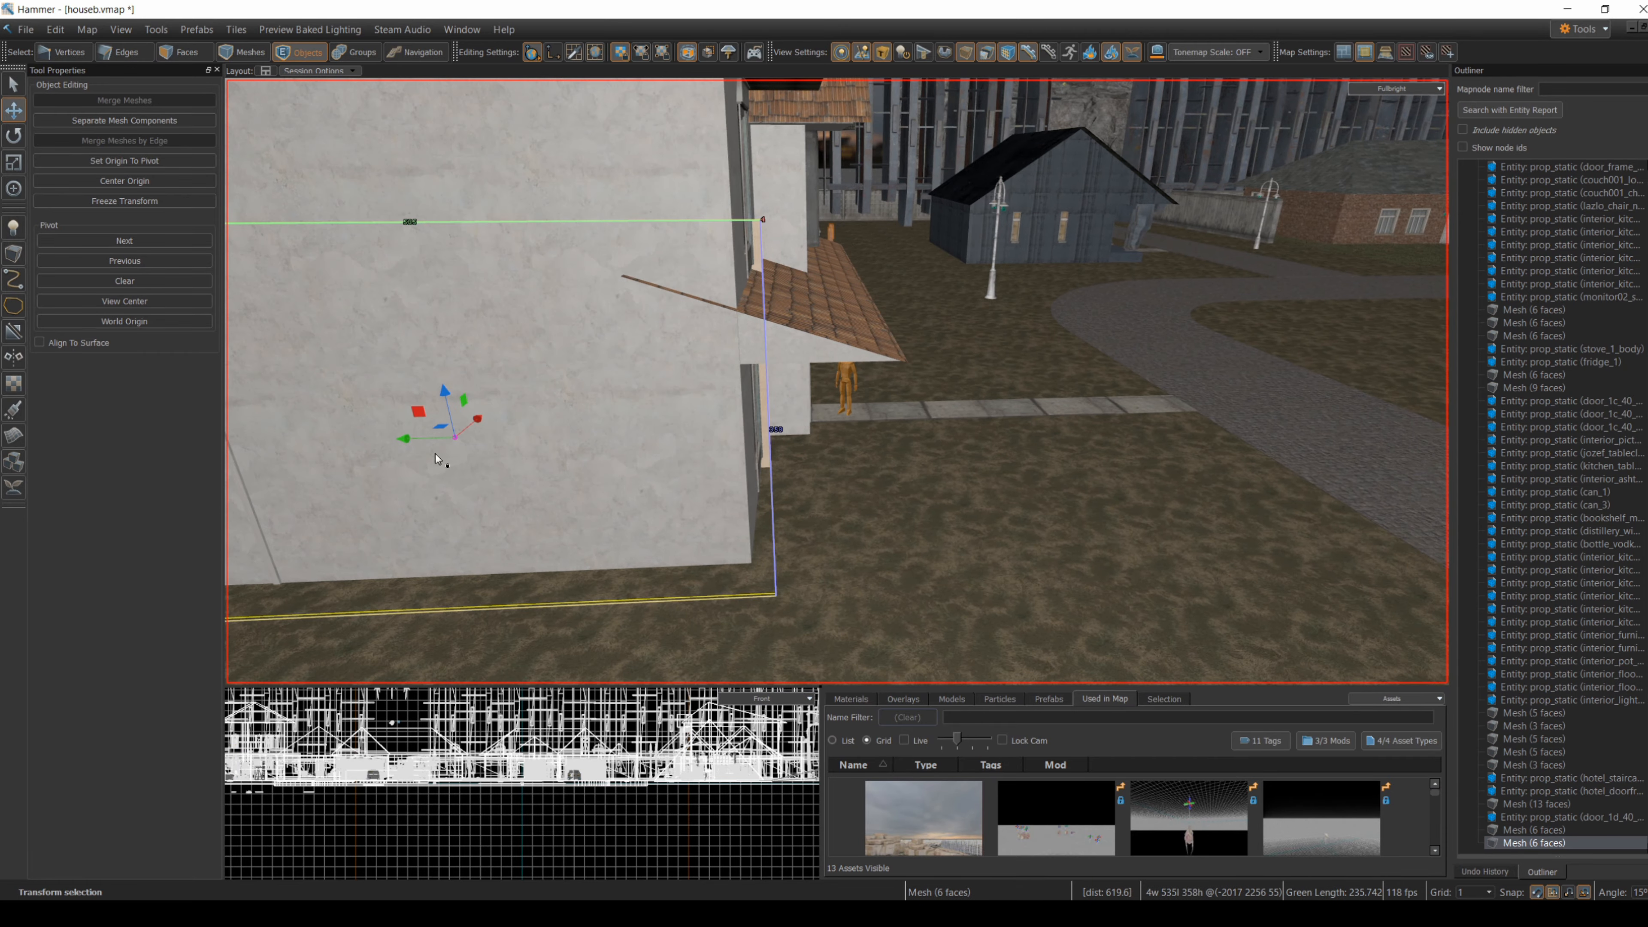
- Shift the wall opposite the door about 10 units along its length to meet the back wall
left_click(522, 513)
right_click(522, 513)
left_click(513, 597)
right_click_drag(513, 598, 837, 382)
key("w")
key("s")
key("s")
left_click(607, 396)
right_click_drag(607, 397, 837, 381)
left_click(685, 347)
key("z")
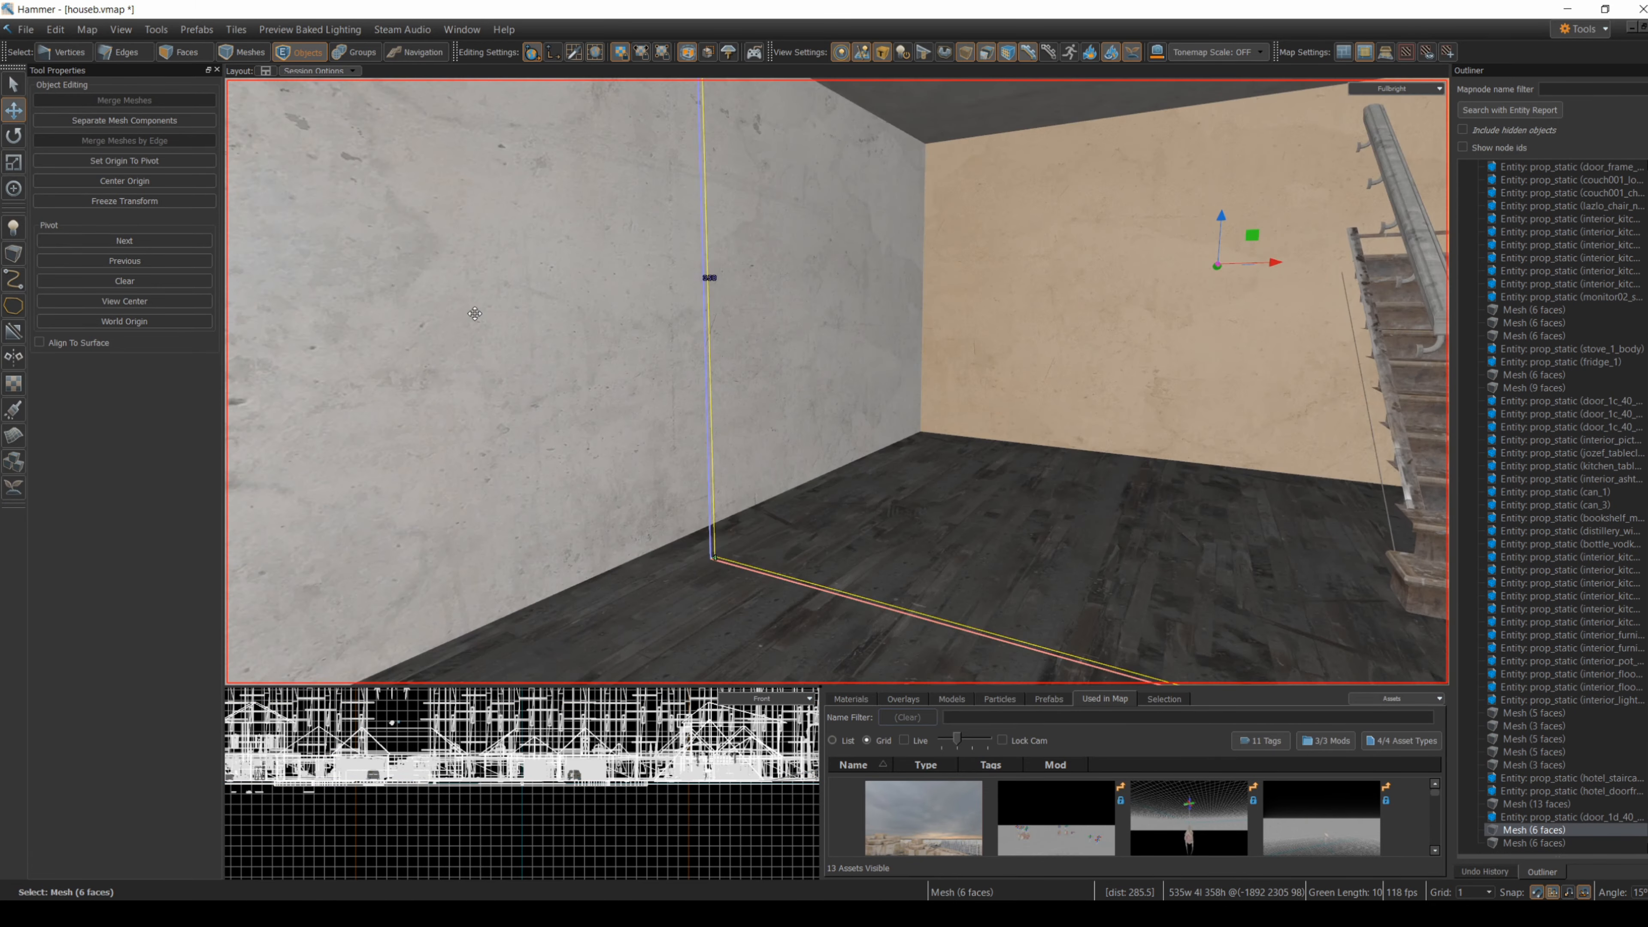
- Copy the wall opposite the door and paste the duplicate between that wall and the staircase
left_click(837, 382)
key("w")
left_click(837, 381)
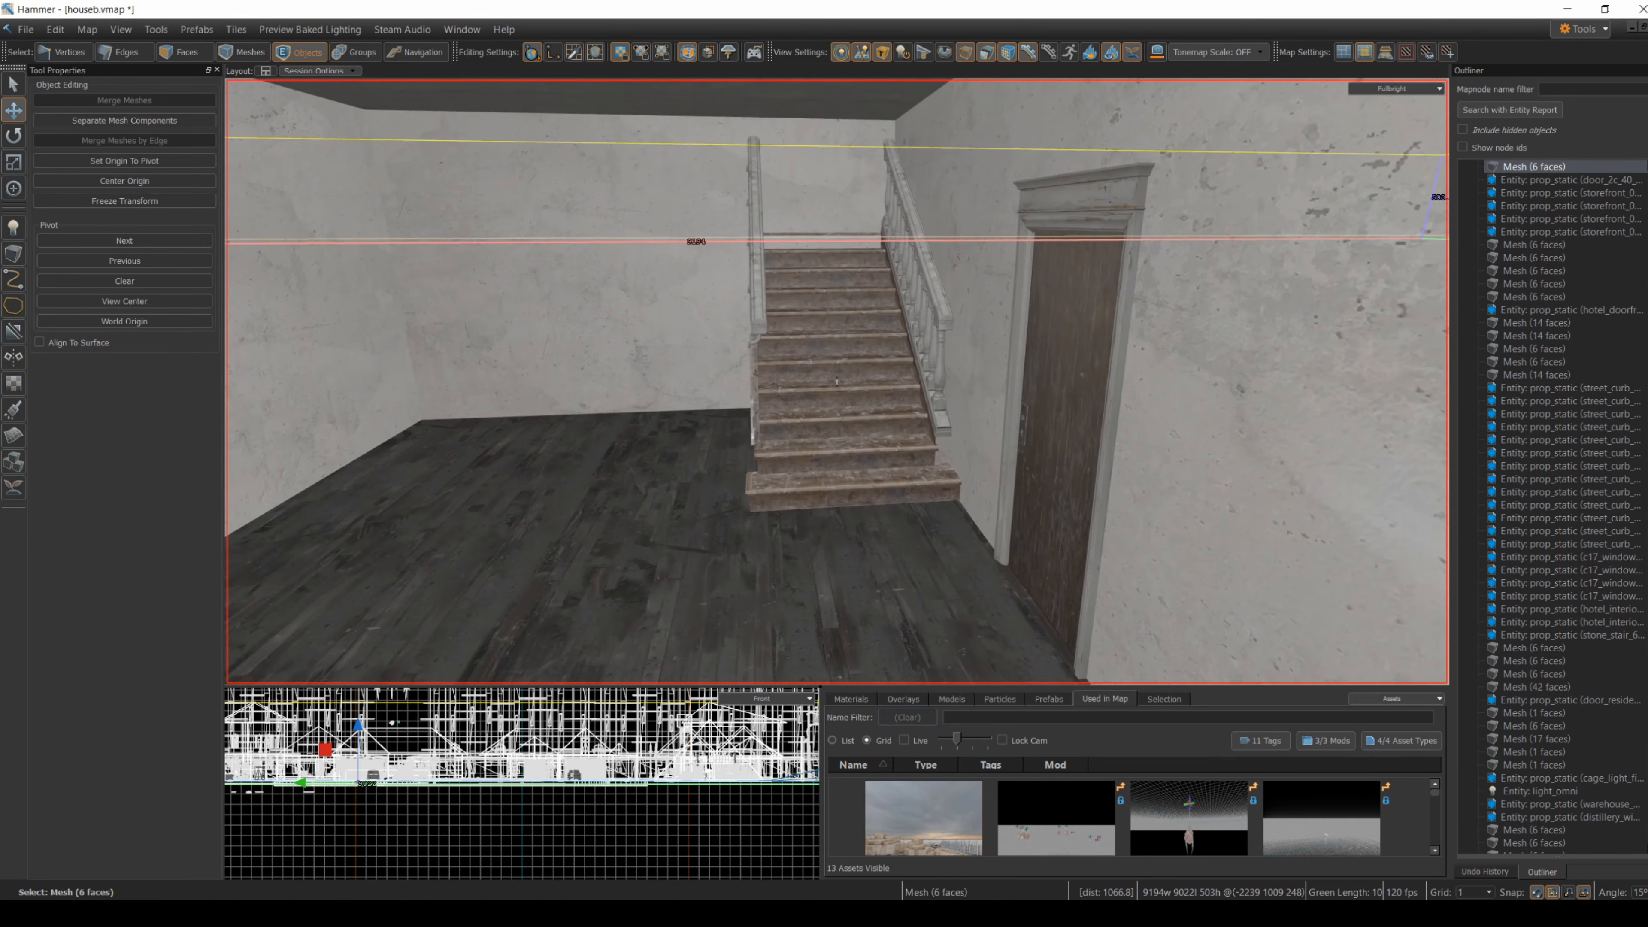
left_click(837, 382)
key("w")
key("z")
key("ctrl+c")
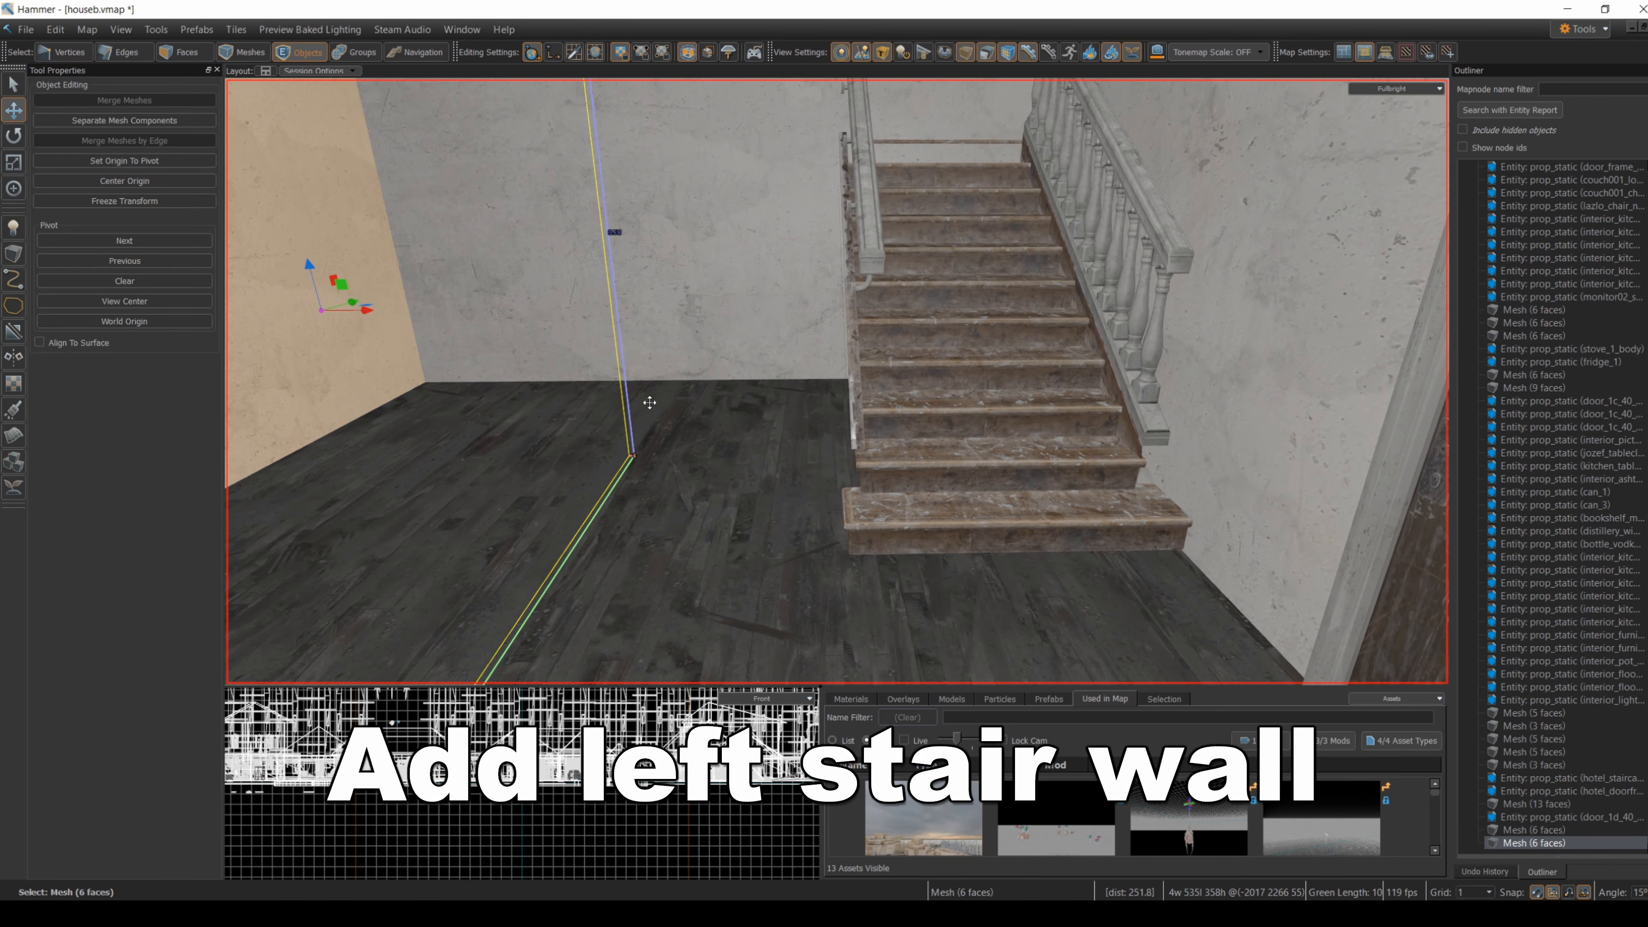
key("ctrl+v")
key("z")
key("a")
key("z")
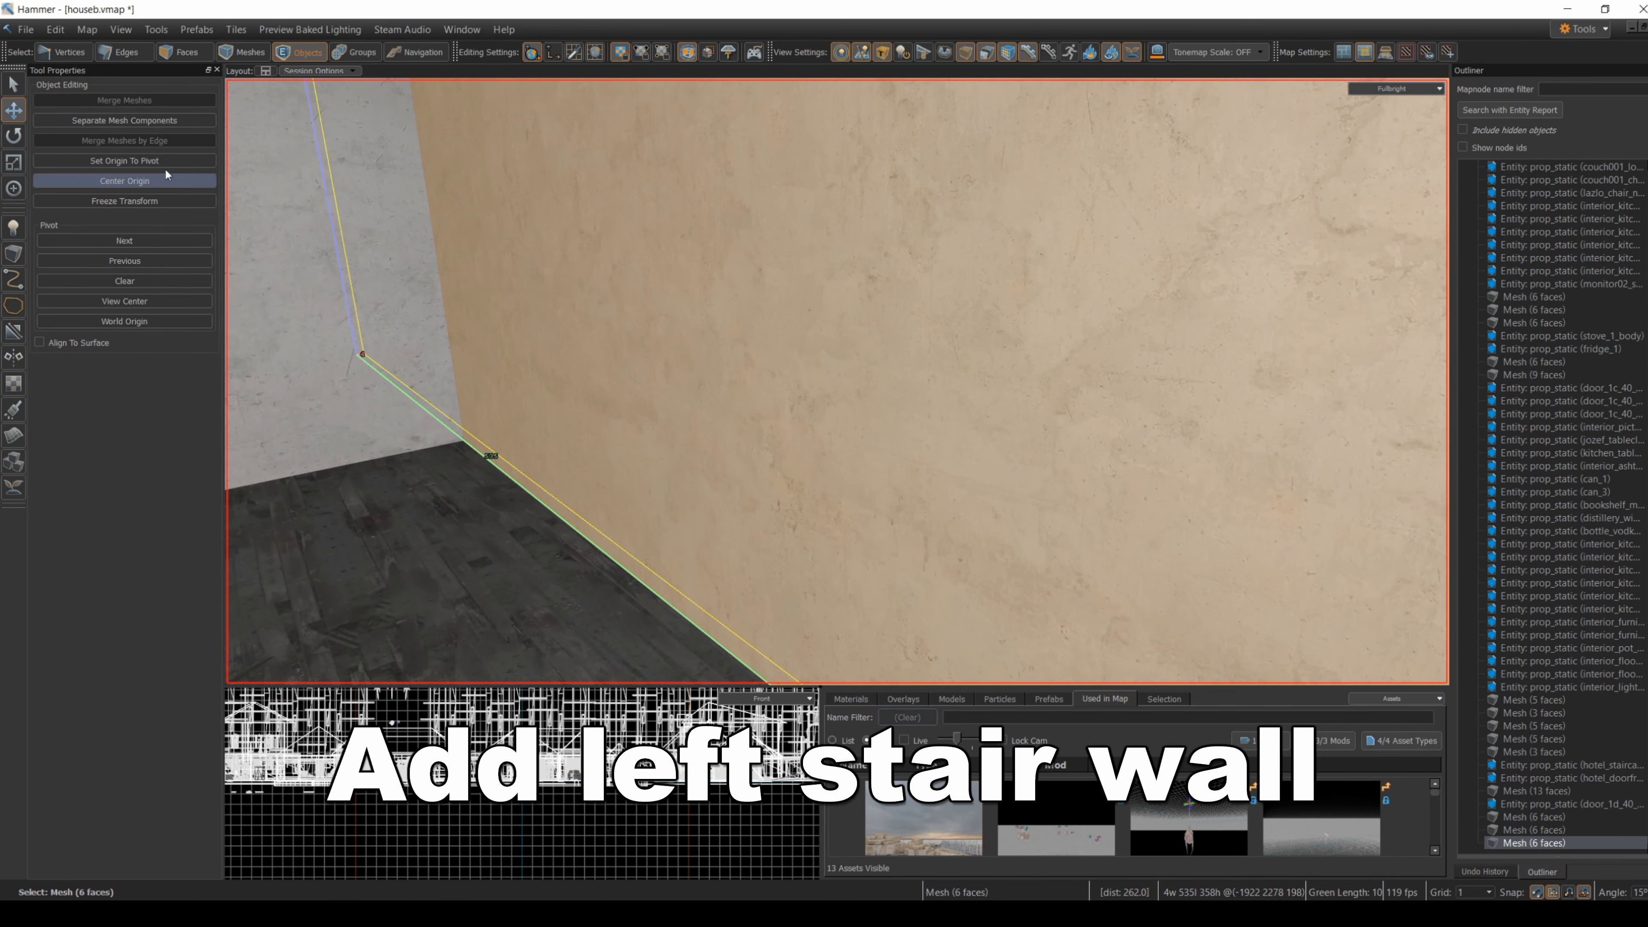
- Move the pasted wall against the staircase's open side and lower it about 36.5 units
key("s")
key("z")
mouse_move(925, 237)
left_mouse_down()
mouse_move(974, 244)
mouse_move(945, 242)
left_mouse_up()
key("d")
right_click(837, 365)
left_click(963, 237)
left_click(785, 205)
left_click_drag(785, 205, 898, 206)
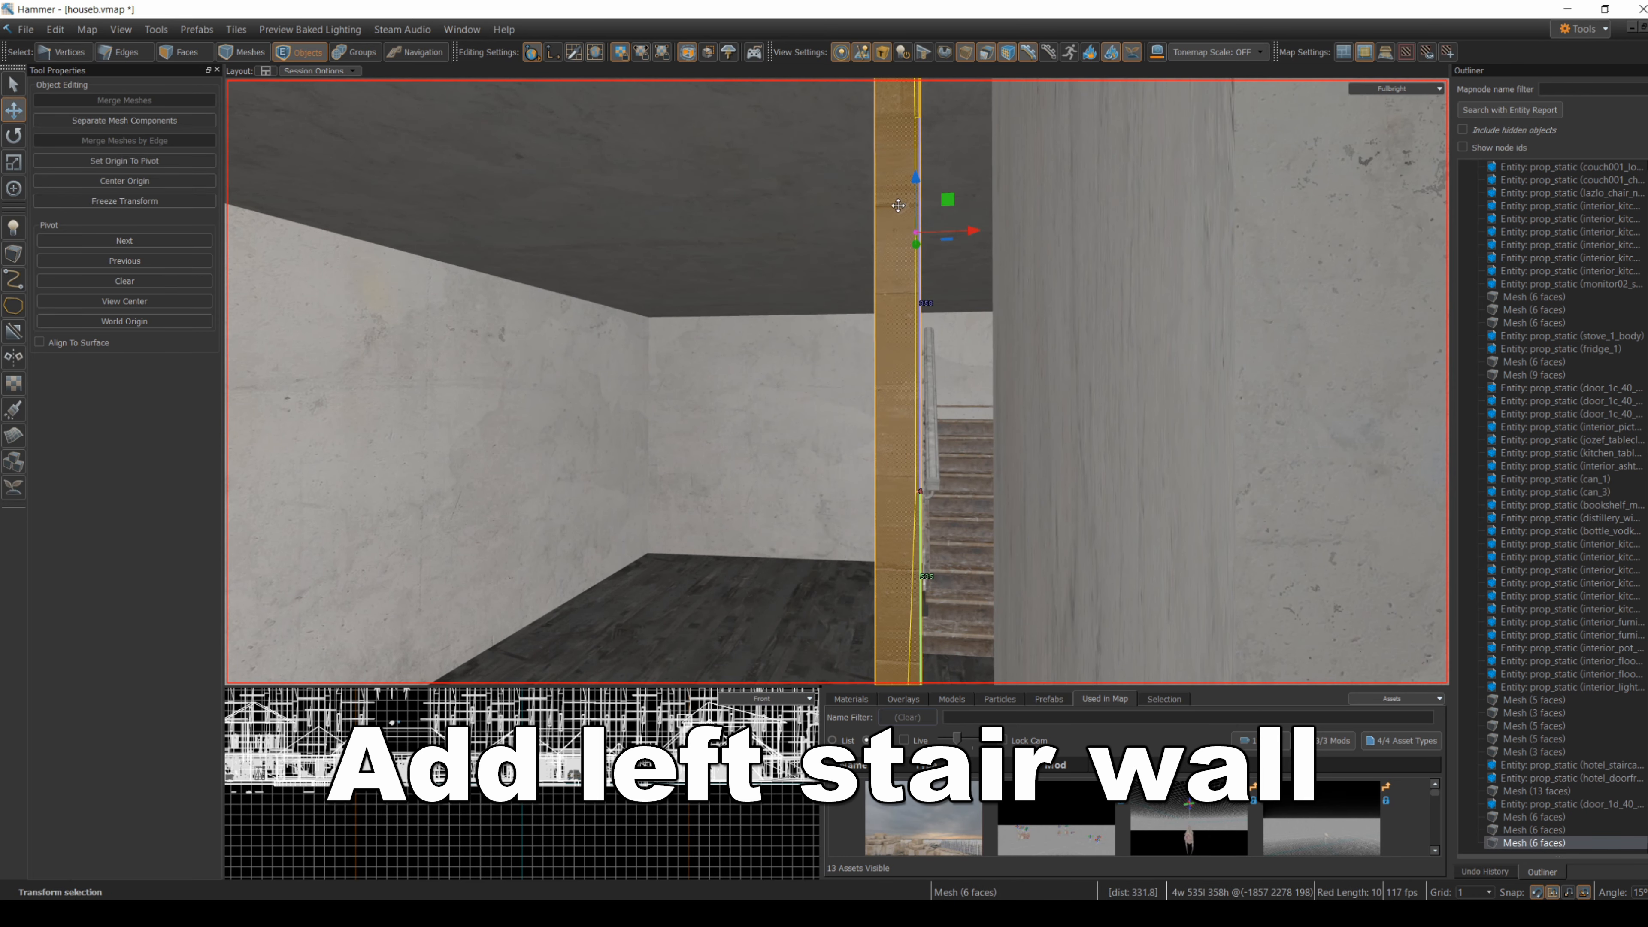
left_click_drag(917, 280, 916, 314)
key("z")
key("w")
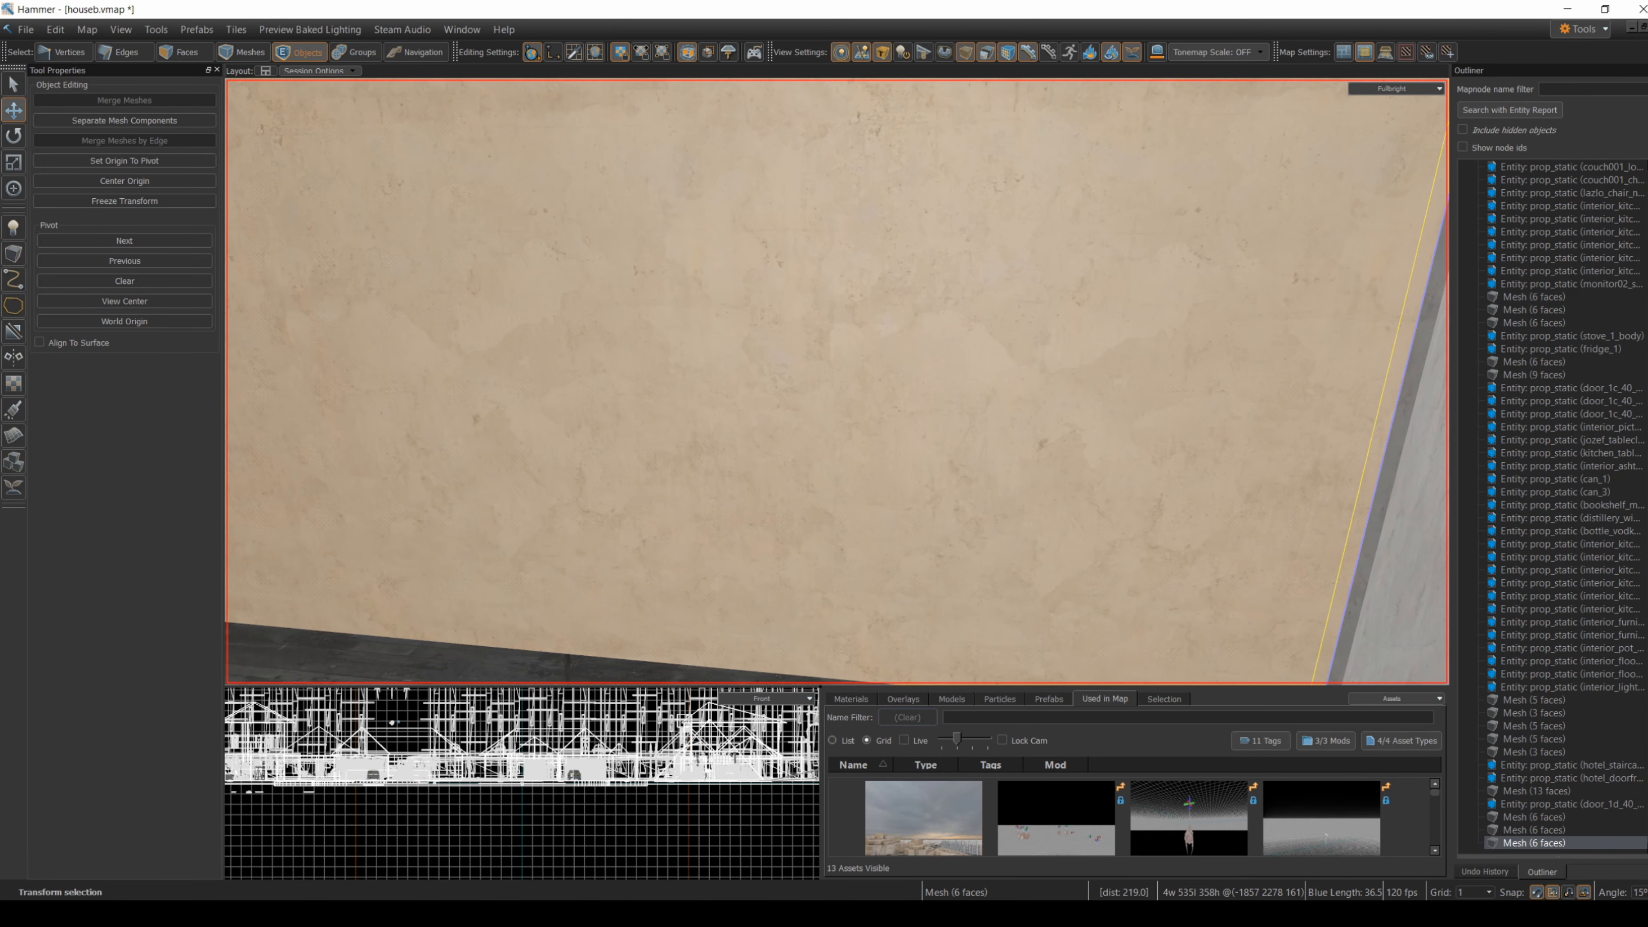
- Resize the stair wall to 175 units long so that it only runs alongside the staircase
left_click(18, 84)
key("z")
key("s")
key("w")
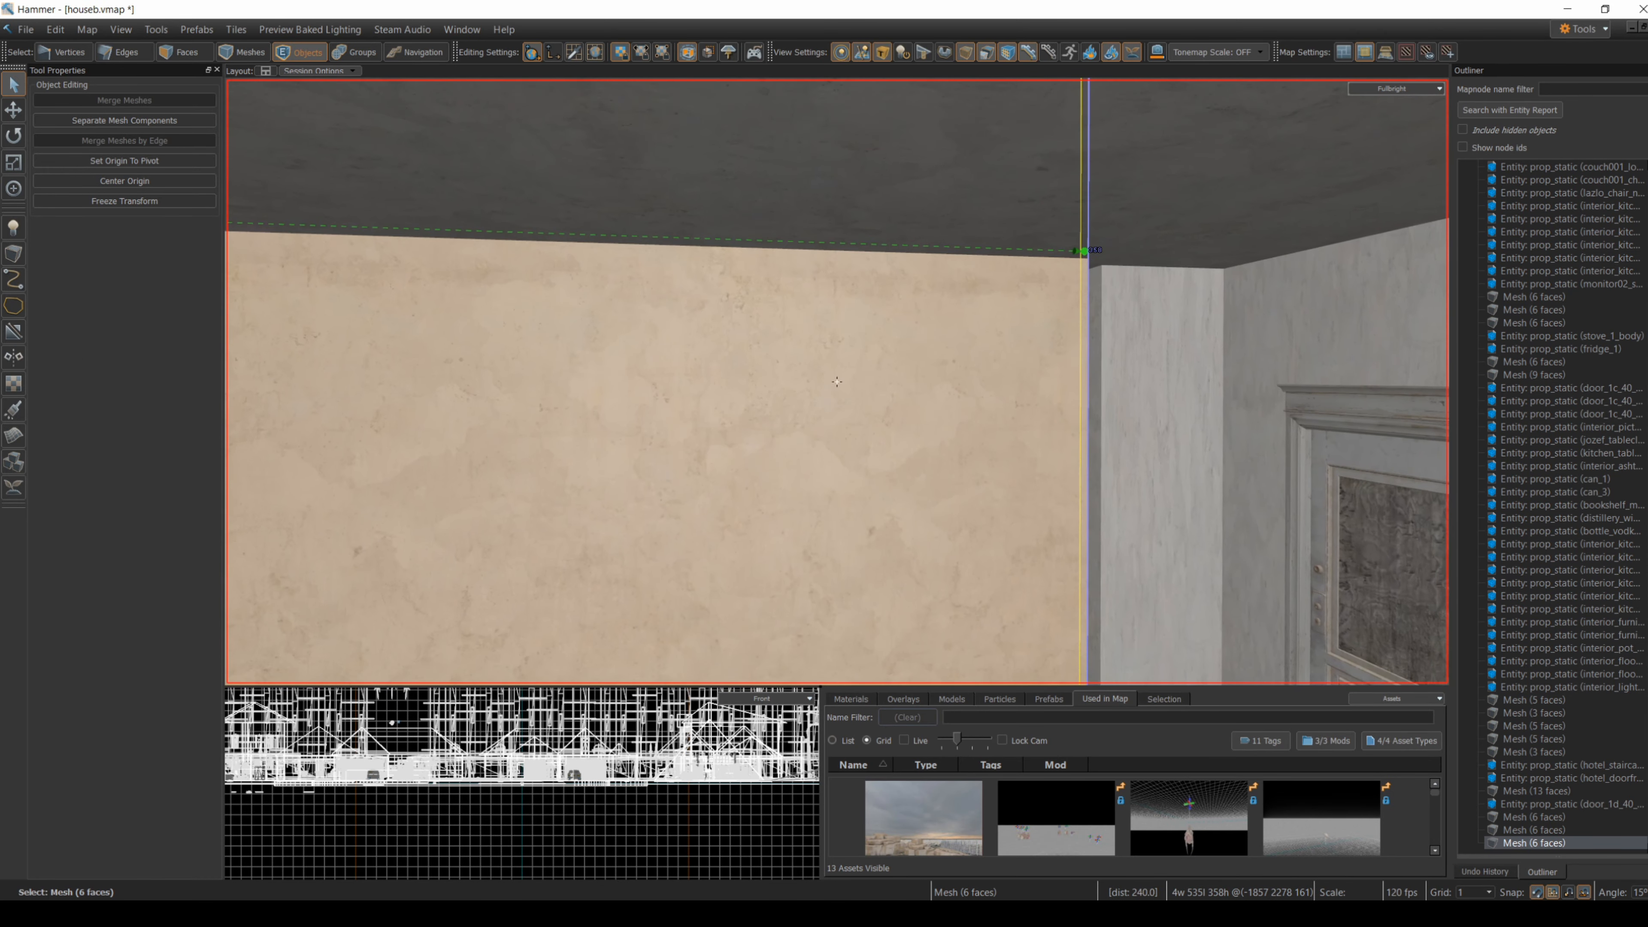
left_click_drag(1080, 239, 471, 313)
key("z")
key("w")
key("z")
left_click_drag(874, 284, 1181, 289)
key("z")
key("w")
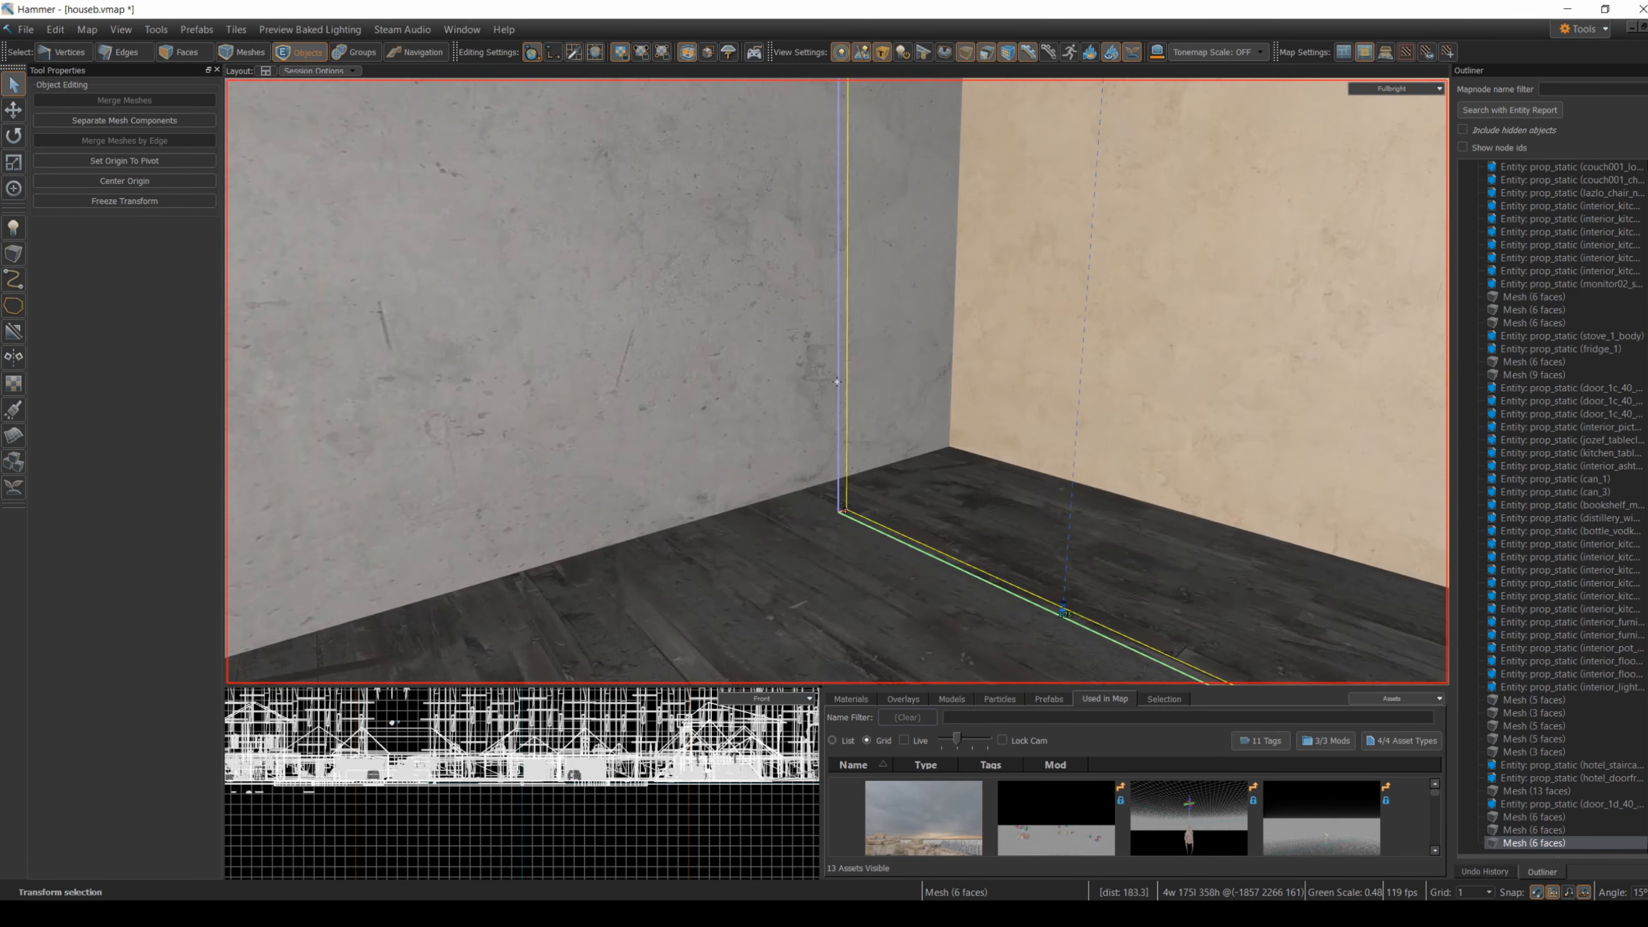
- Select the narrow front end face of the stair wall for texturing
key("s")
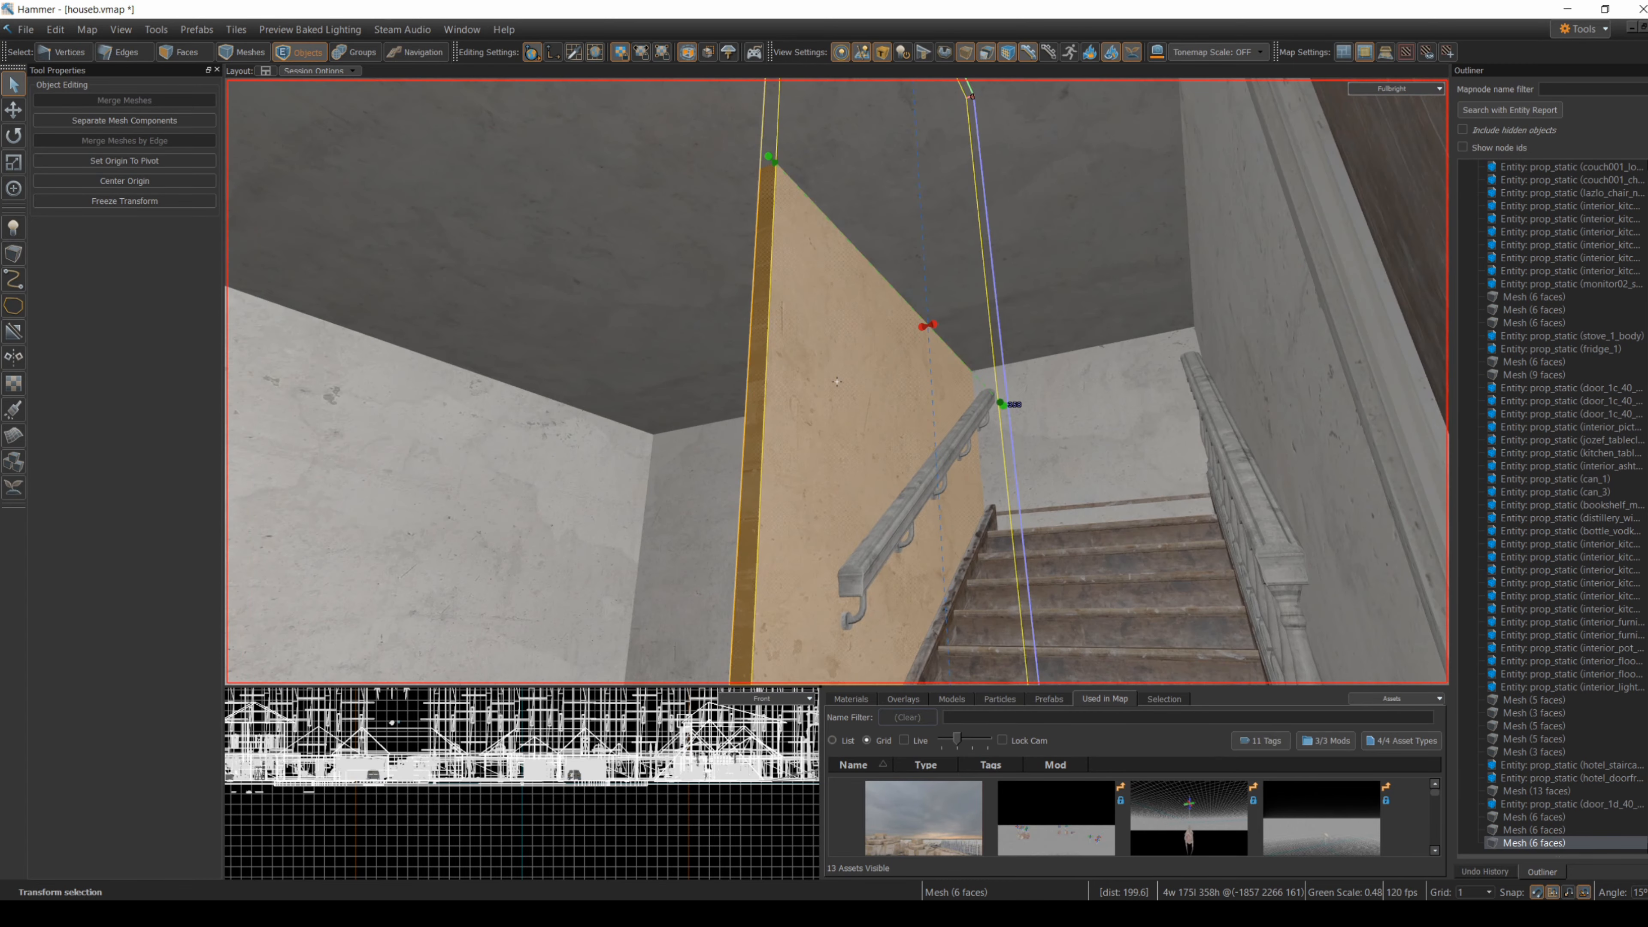
key("z")
left_click(603, 389)
key("z")
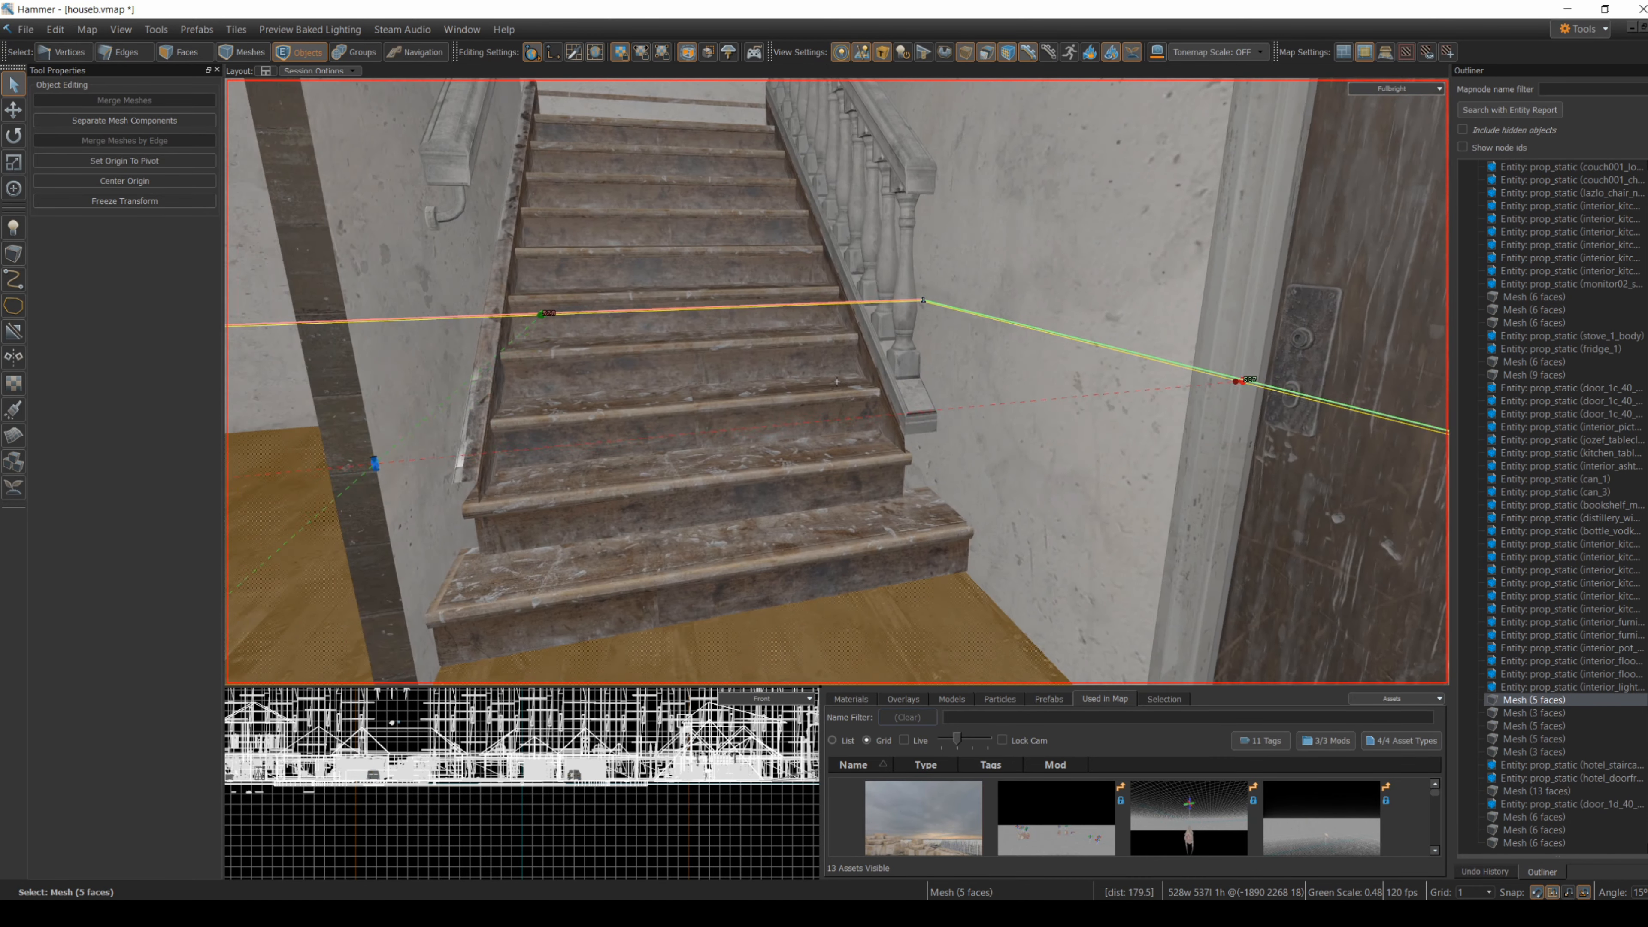
key("a")
key("z")
left_click(719, 230)
key("s")
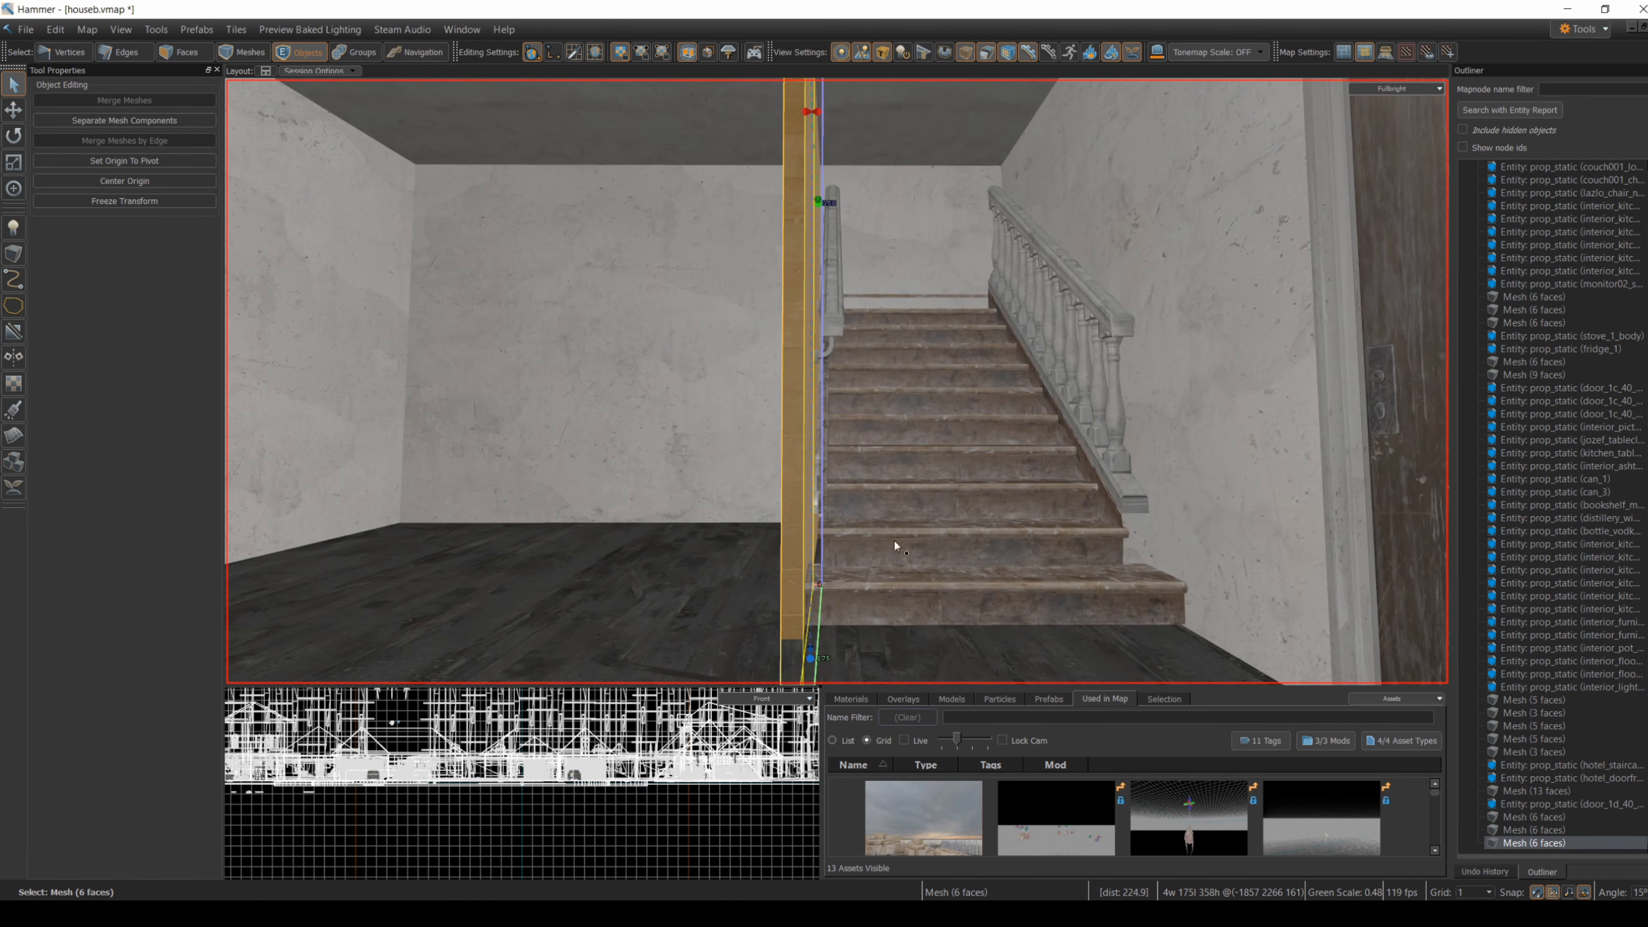
left_click(188, 54)
left_click(792, 320)
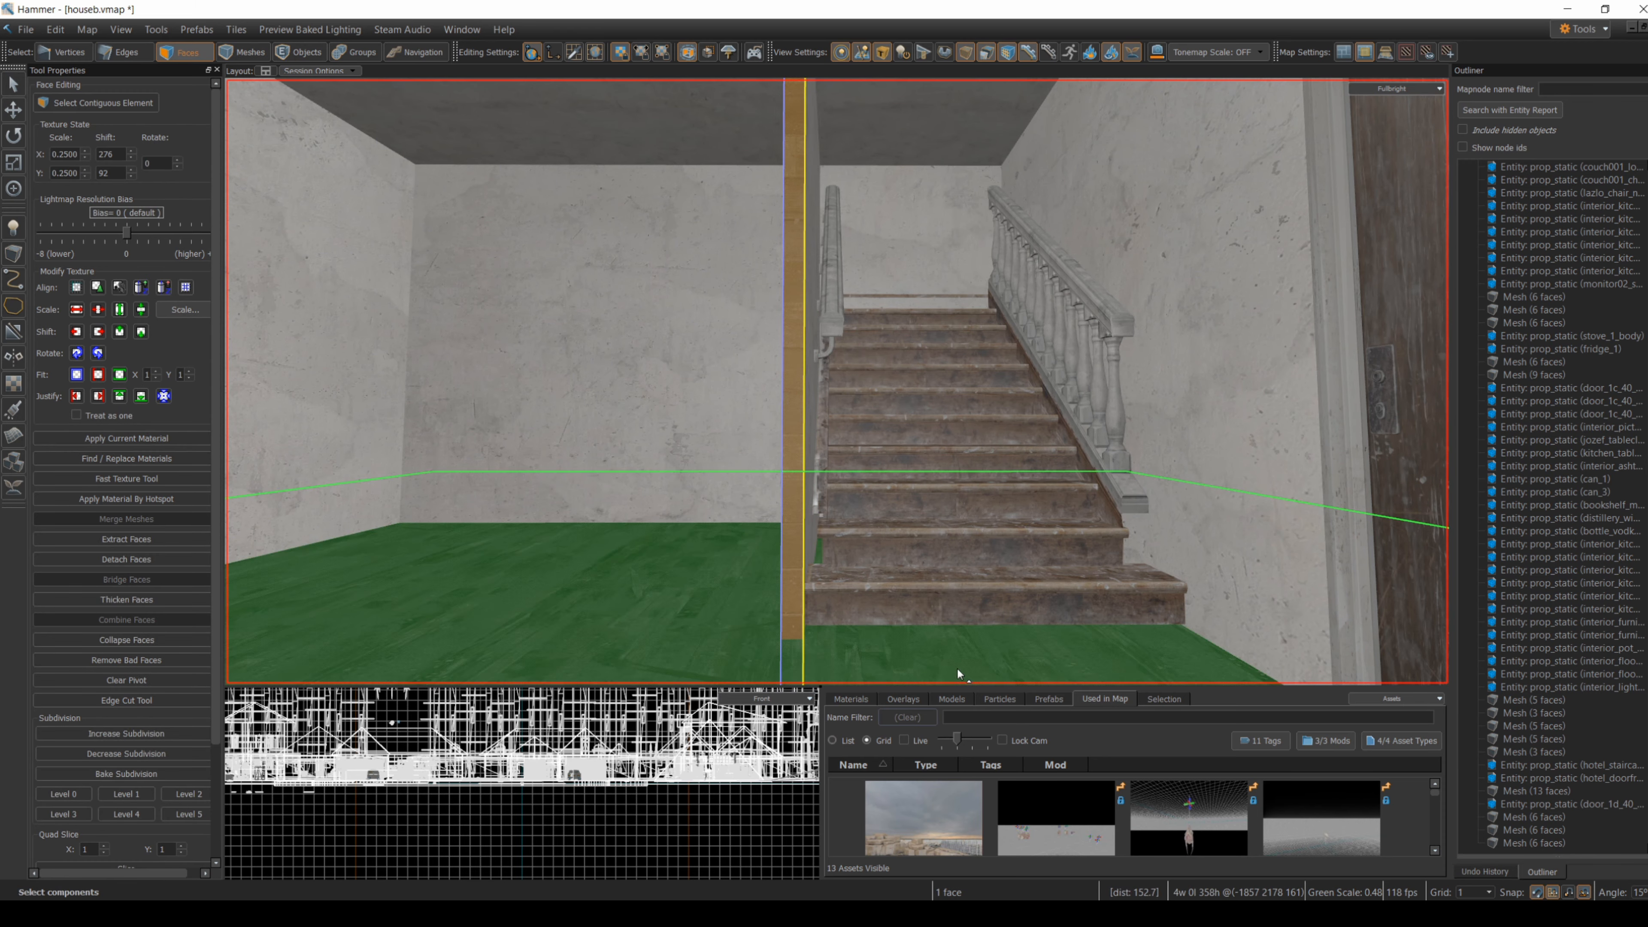
- Search the materials for "wall" and apply hotel_wall_painted_001 to the stair wall's front end face
left_click(851, 699)
left_click(973, 718)
type("paint")
left_click_drag(973, 687, 972, 490)
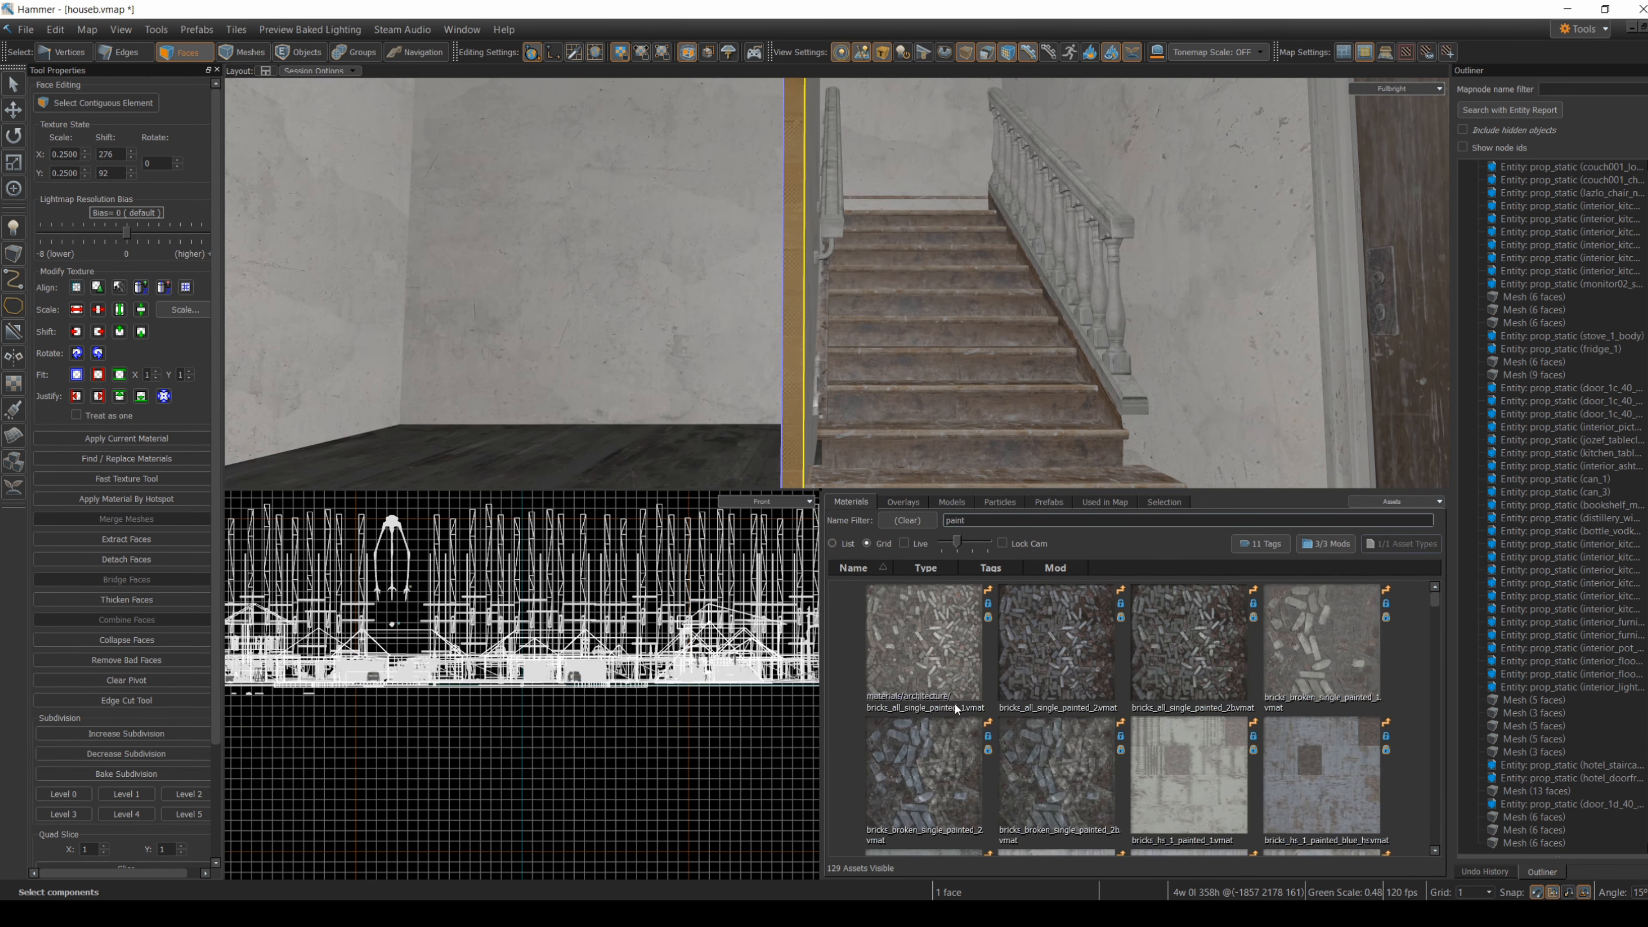
type("wall")
scroll(1066, 725, "down", 7)
scroll(923, 765, "up", 2)
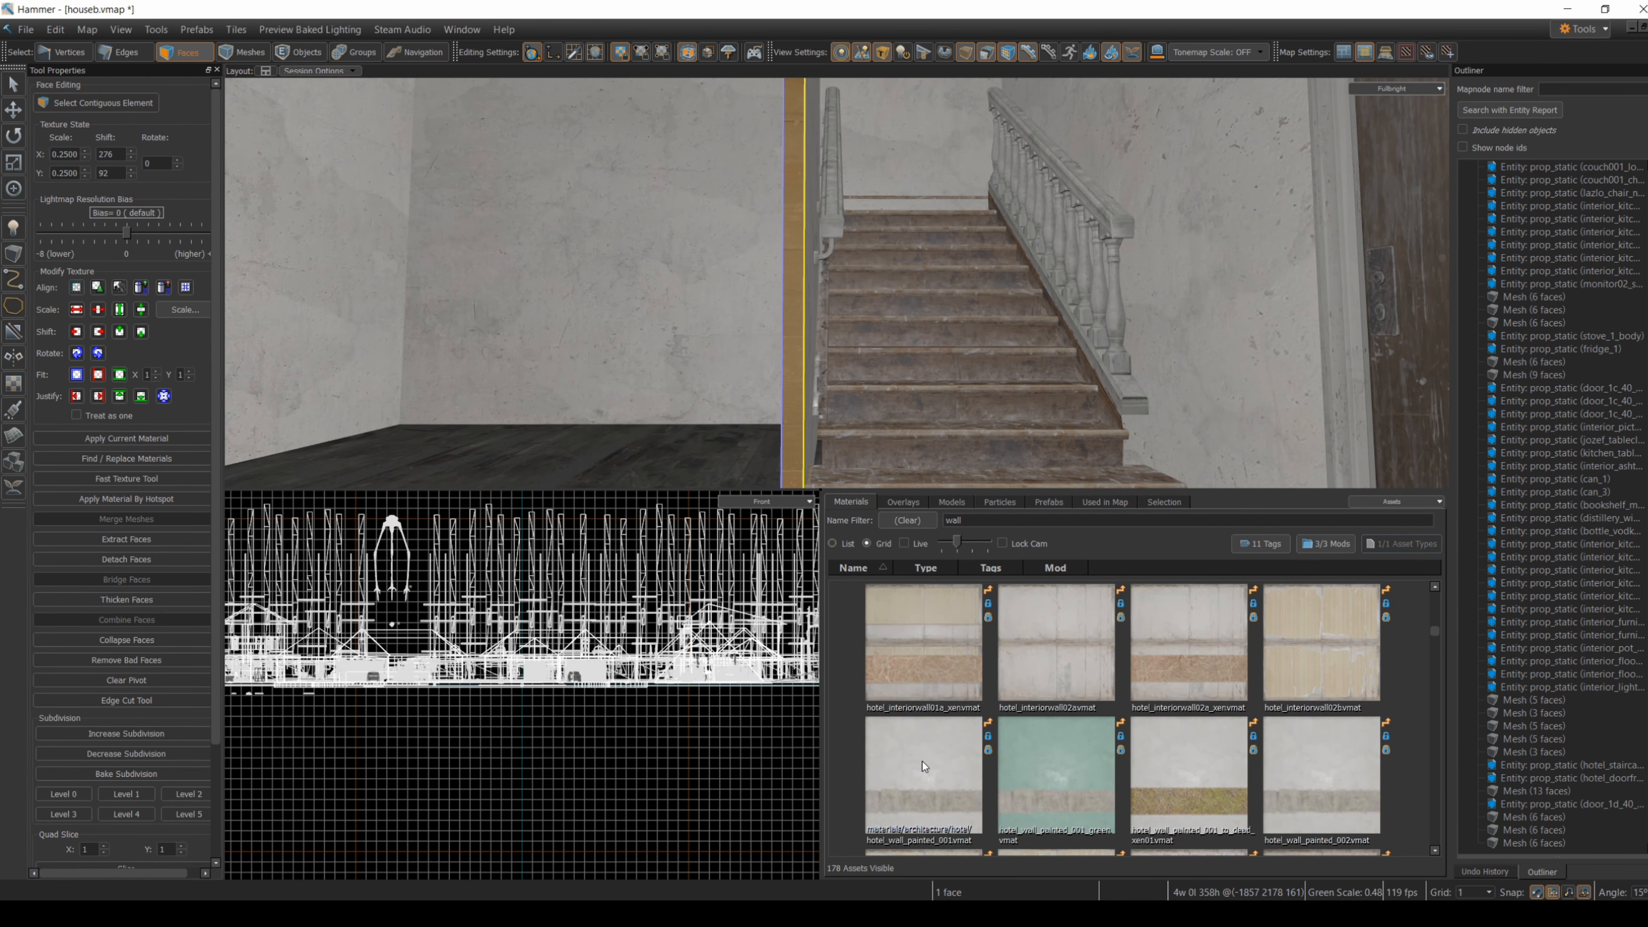
left_click(923, 766)
key("shift+t")
key("z")
left_click(837, 283)
key("w")
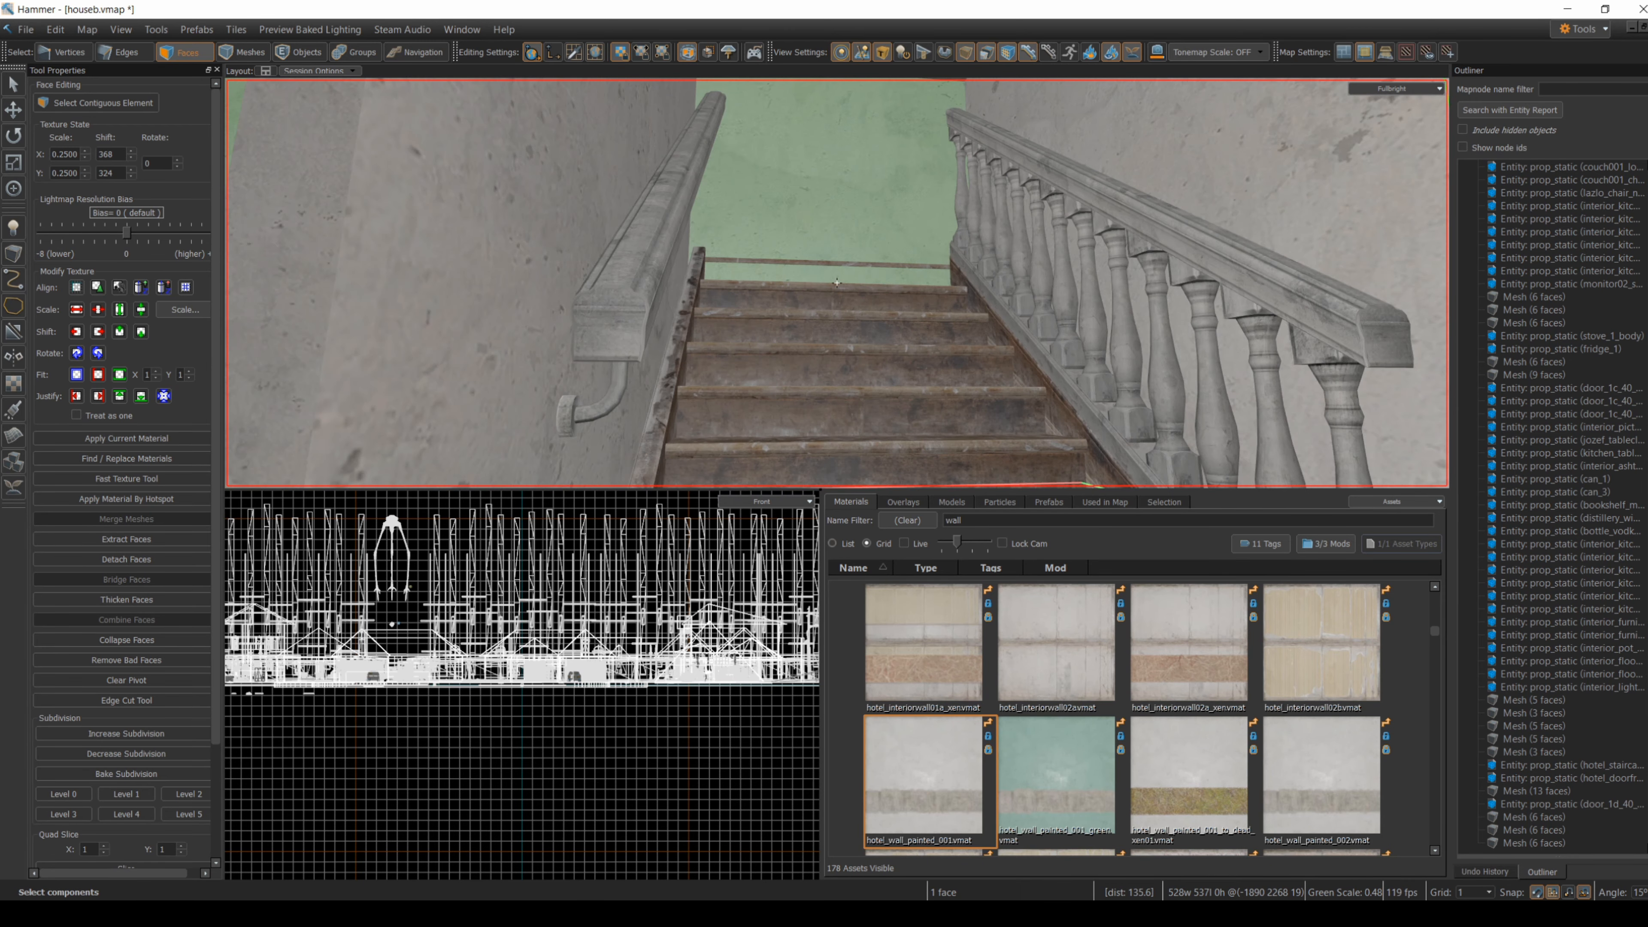
key("s")
key("z")
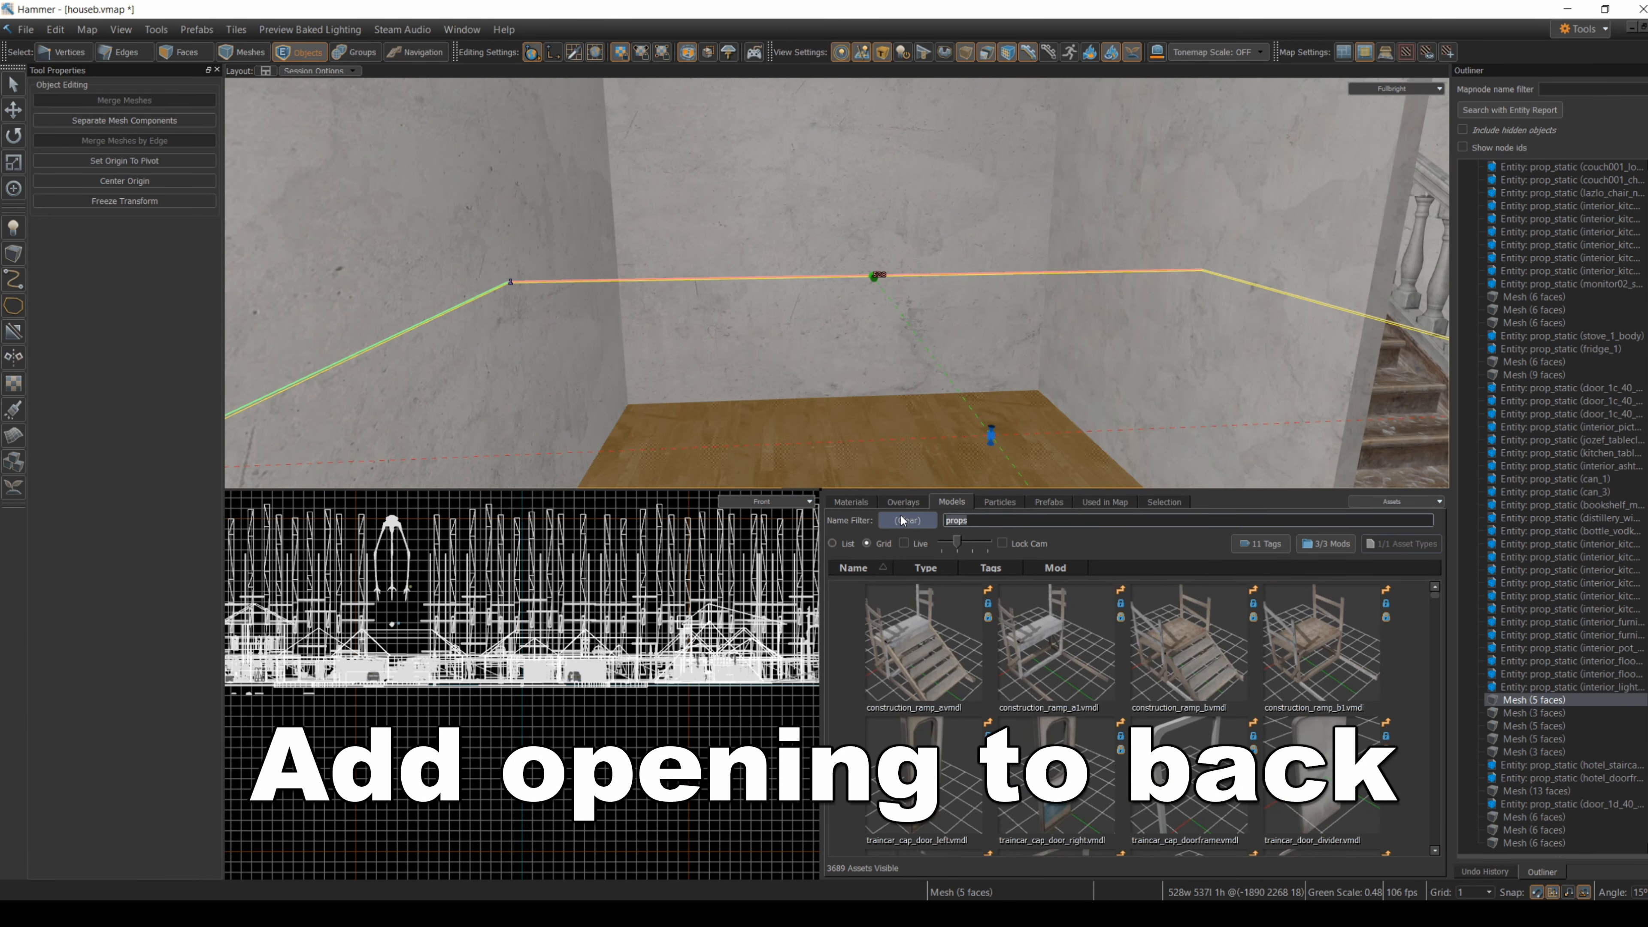
- Search the models for "doo" and place traincar_cap_doorframe at the back wall beside the staircase area
left_click(902, 520)
type("doo")
left_click_drag(893, 744, 737, 403)
right_click_drag(781, 386, 726, 358)
key("w")
left_click(781, 387)
key("d")
key("a")
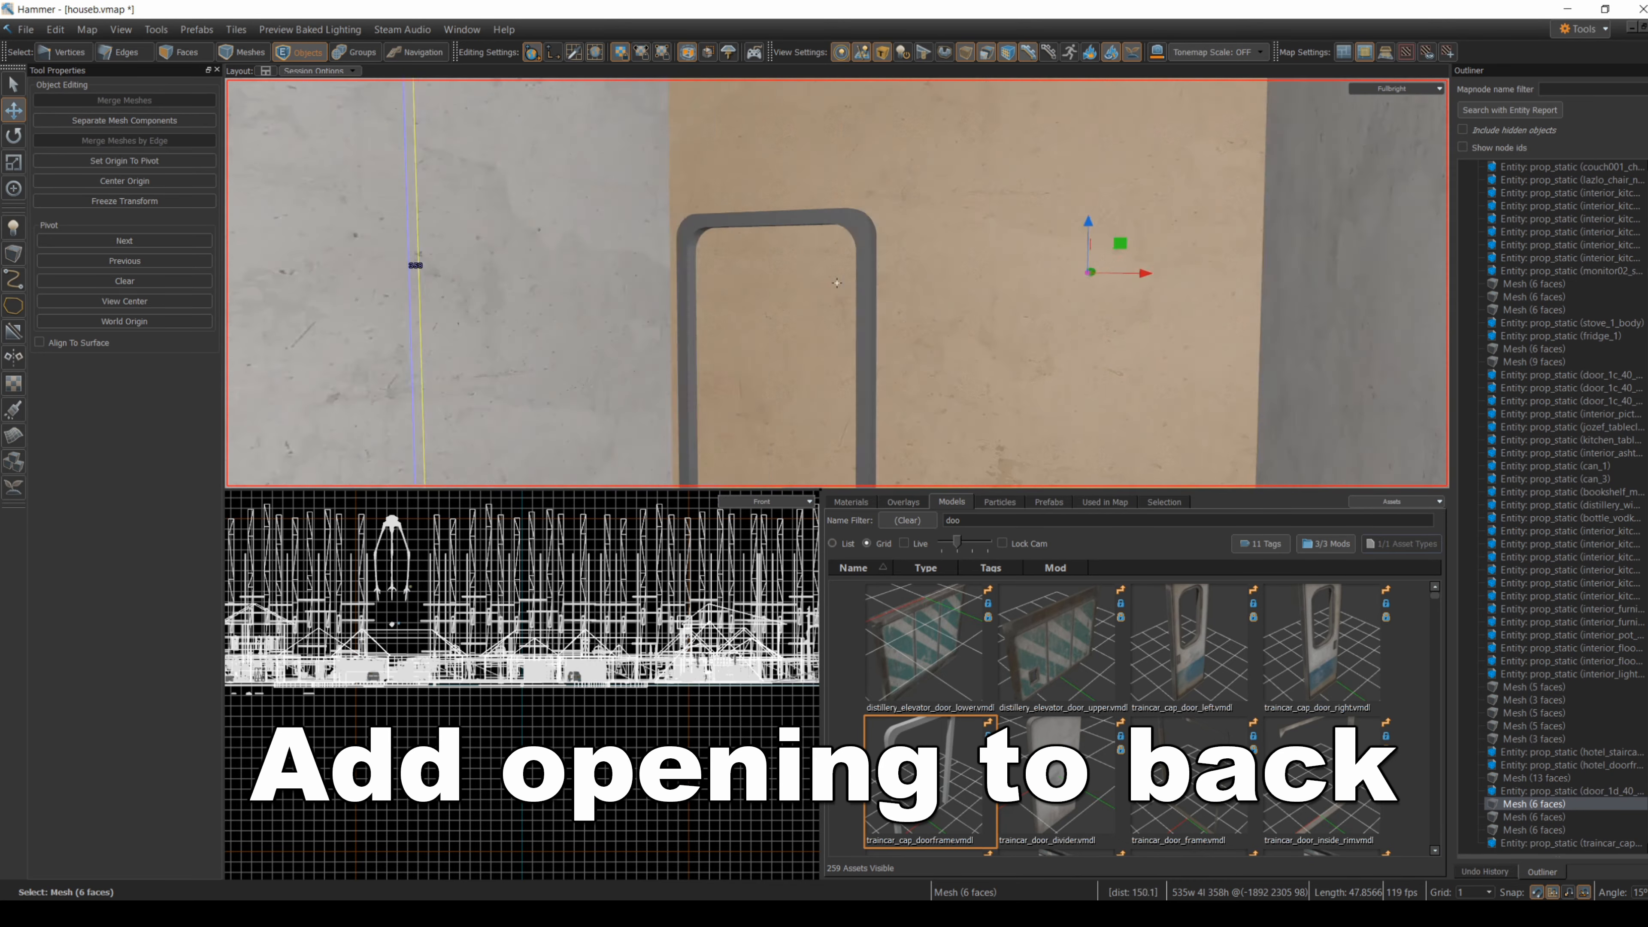
- Align the train car door frame with the back wall so it sits in the wall plane
right_click_drag(837, 282, 721, 276)
key("d")
key("w")
left_click(964, 308)
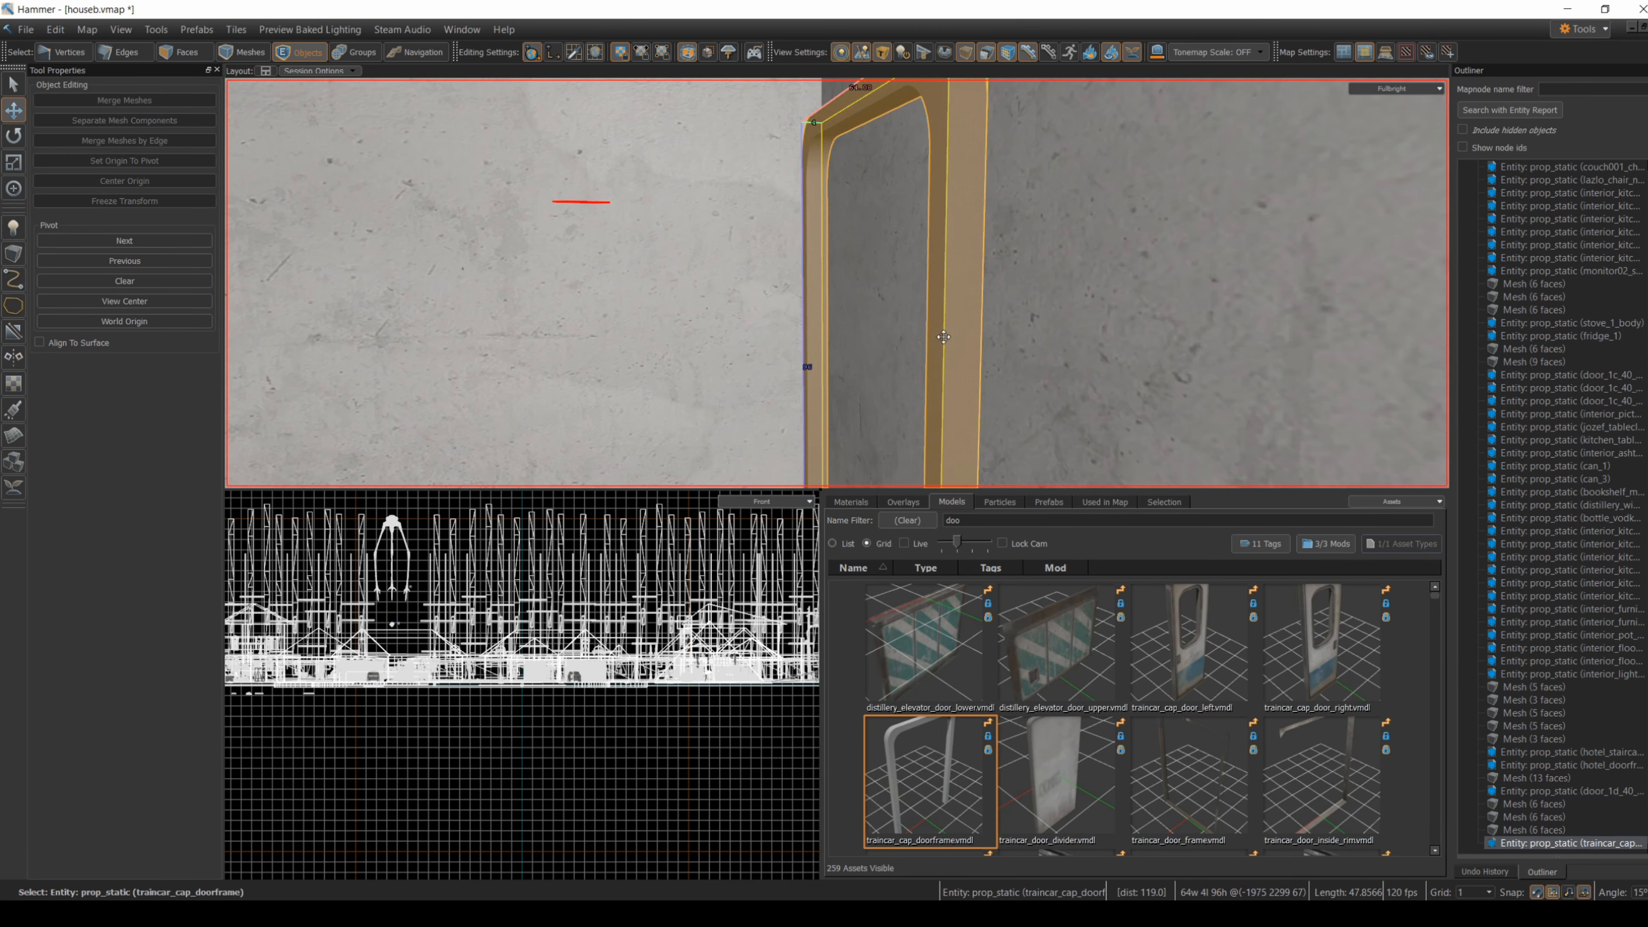
right_click_drag(964, 308, 899, 325)
key("d")
right_click_drag(66, 142, 517, 242)
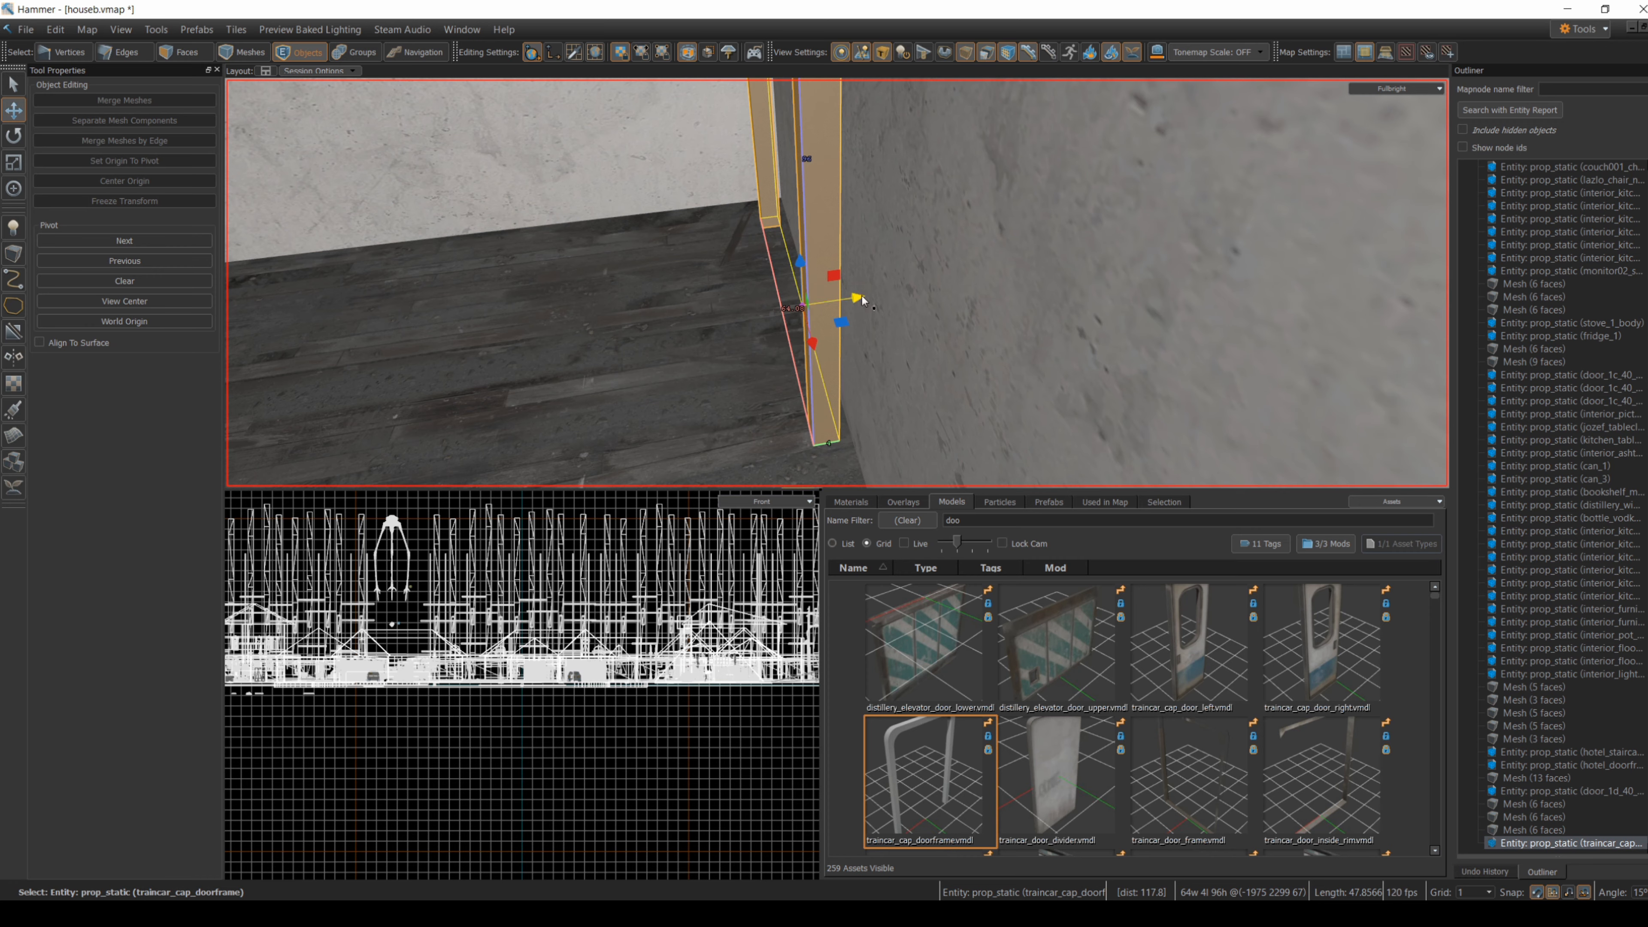
left_click_drag(862, 299, 824, 310)
- Clip the back wall horizontally along the top of the door frame, keeping both pieces
left_click(597, 351)
key("s")
right_click_drag(597, 351, 662, 138)
left_click(766, 189)
right_click_drag(765, 188, 772, 237)
key("w")
key("s")
left_click(14, 332)
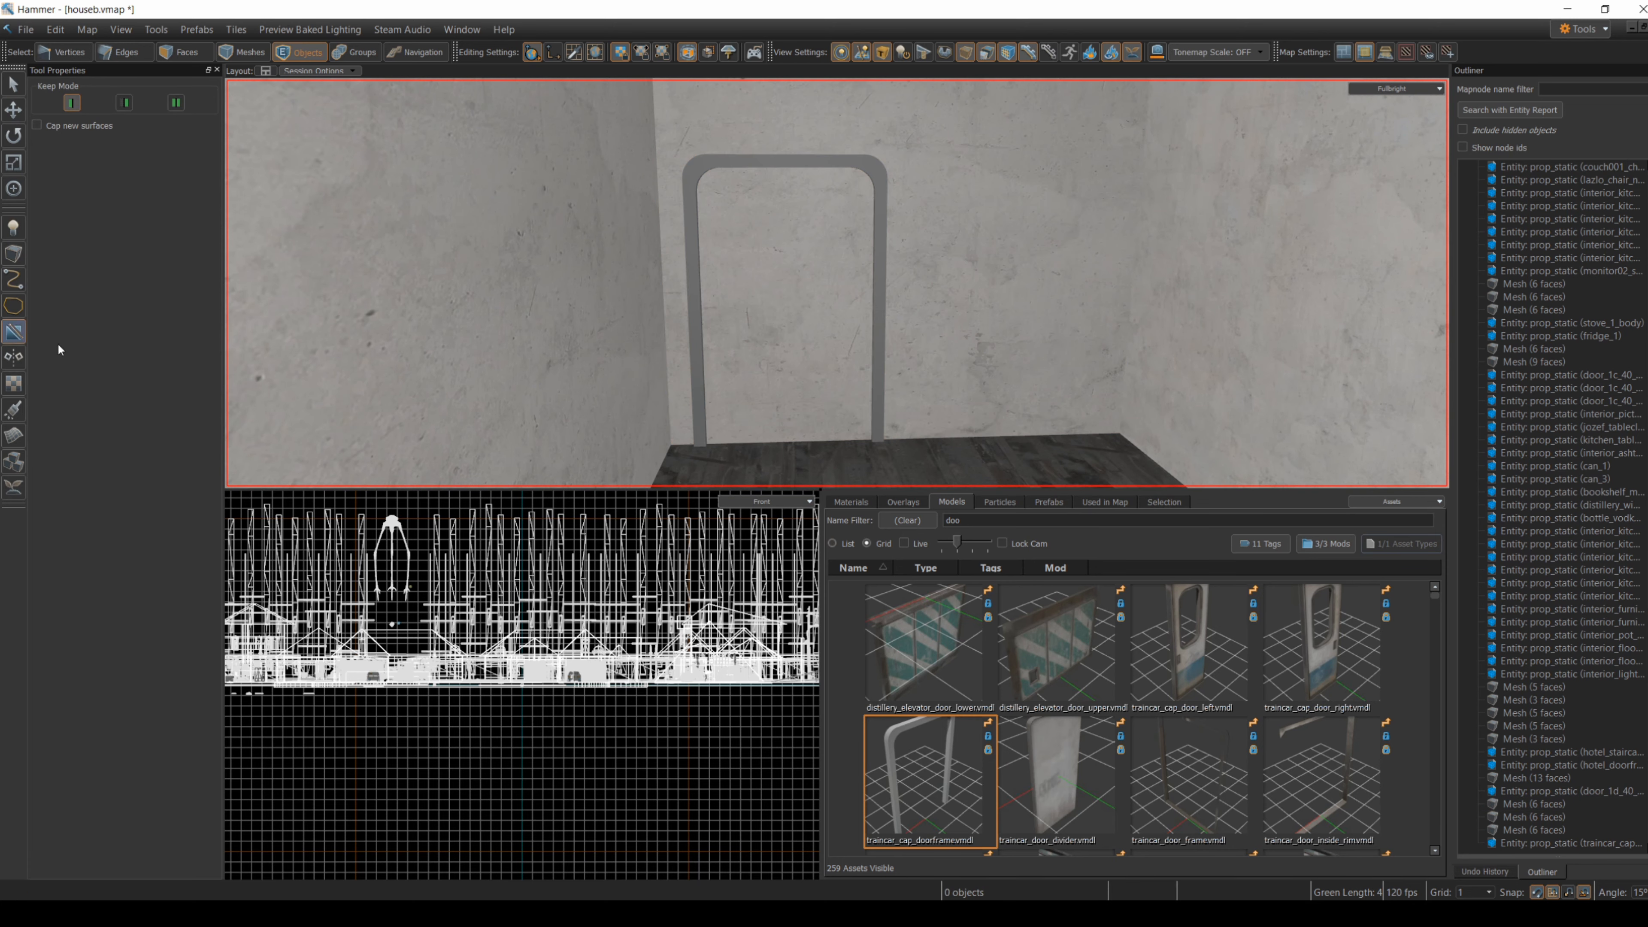
left_click_drag(692, 166, 782, 166)
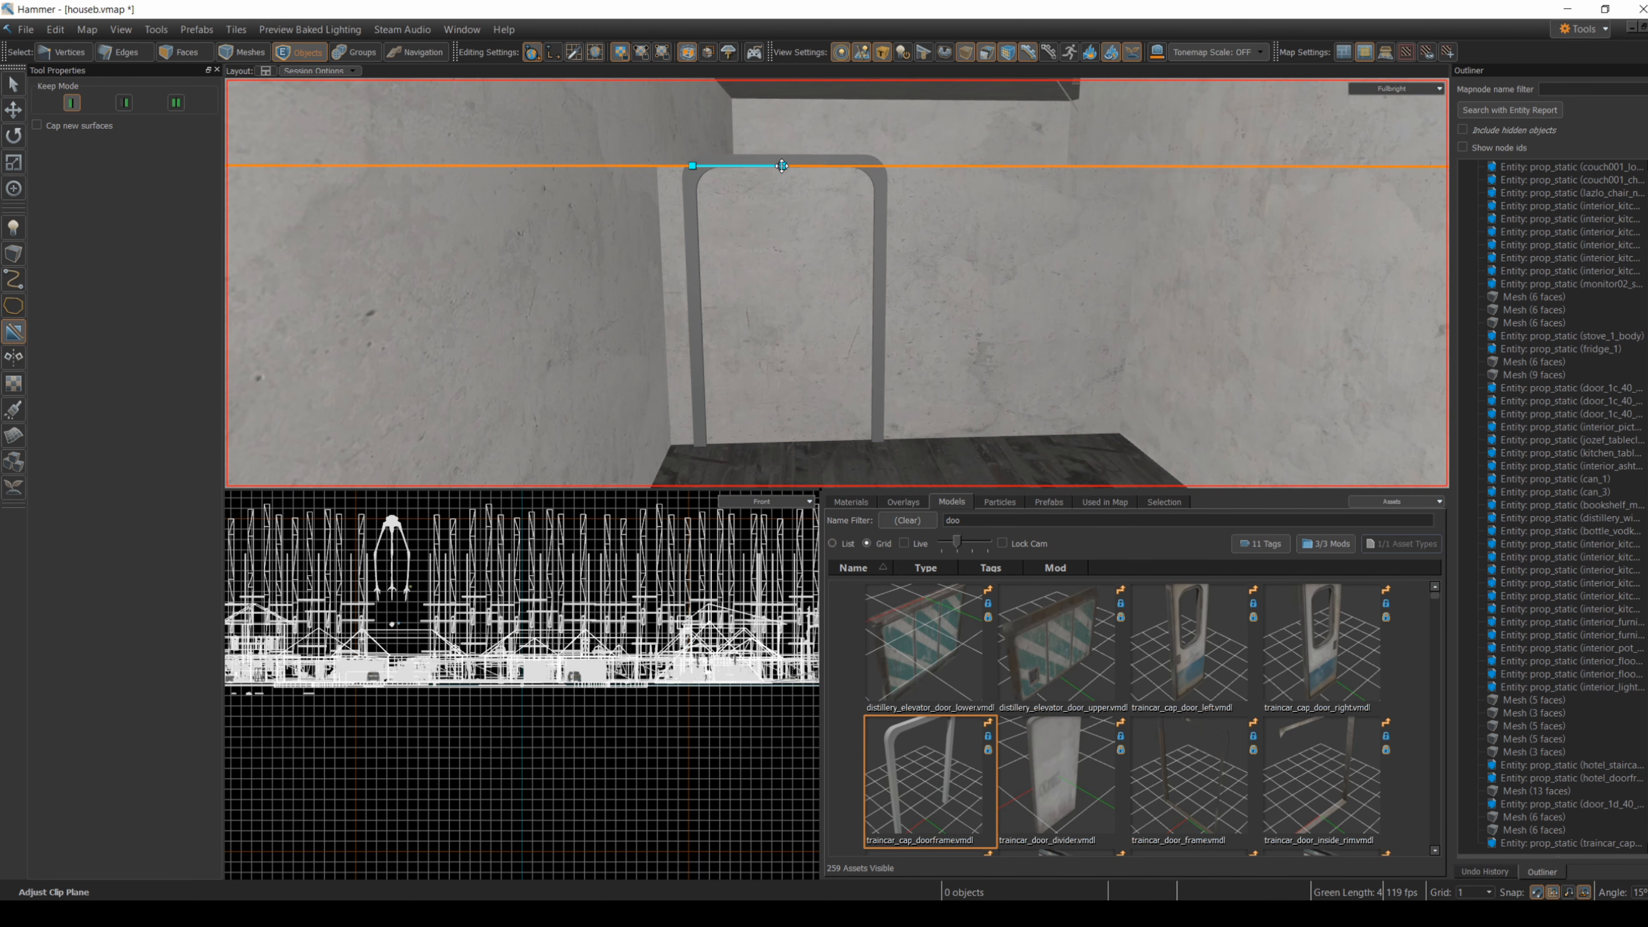
left_click(176, 103)
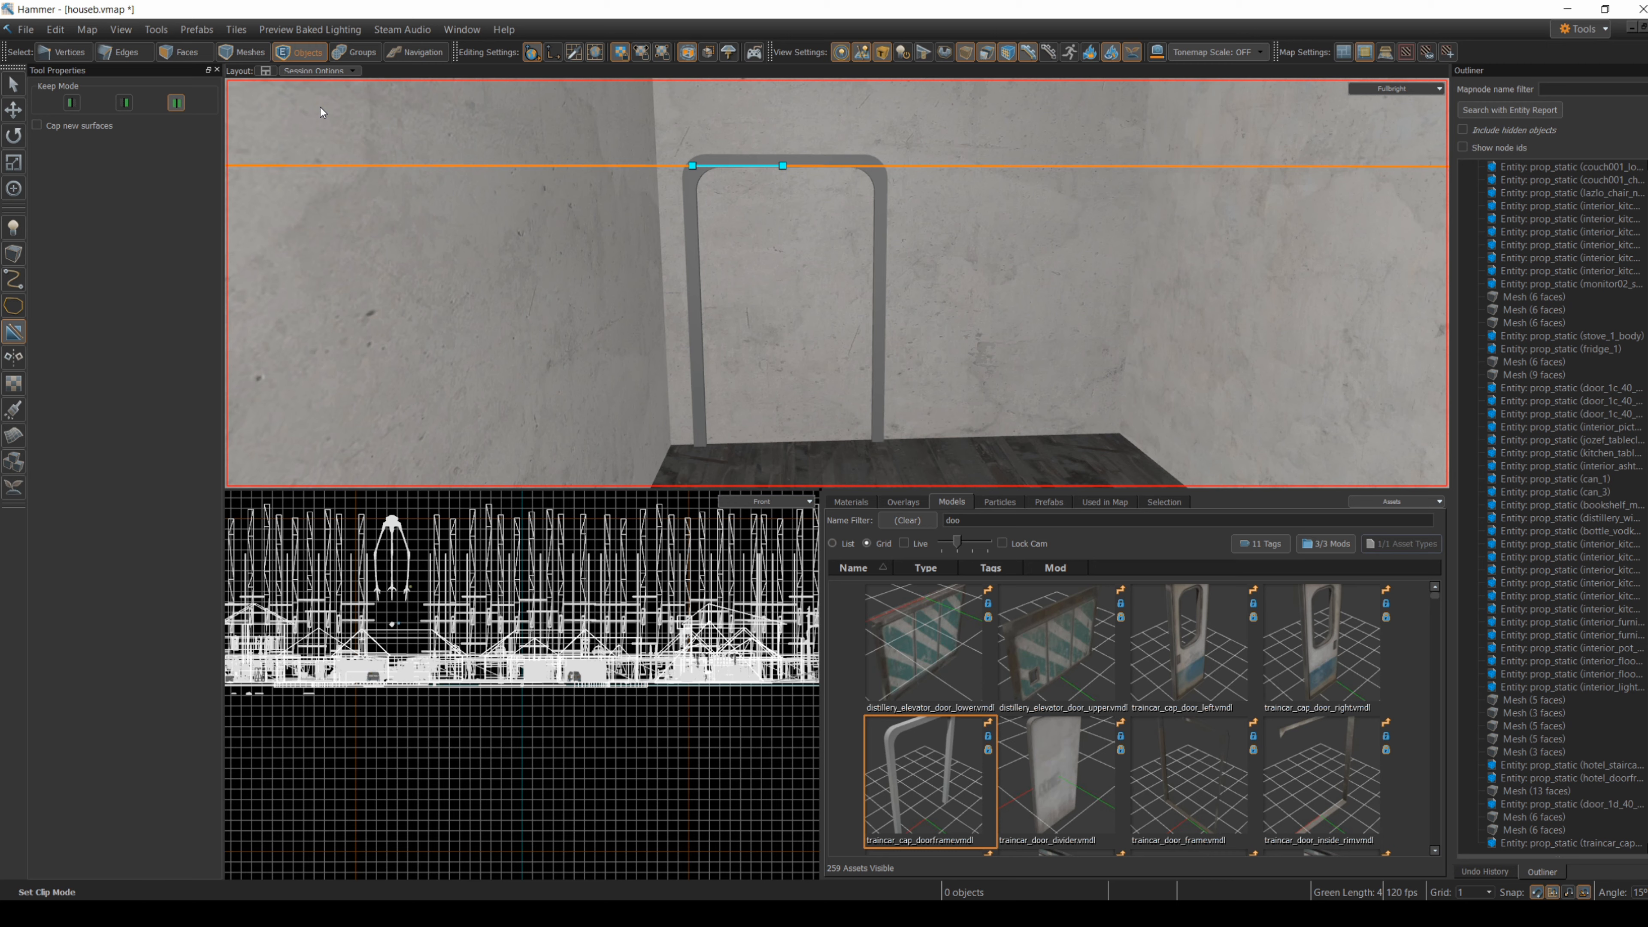
key("Return")
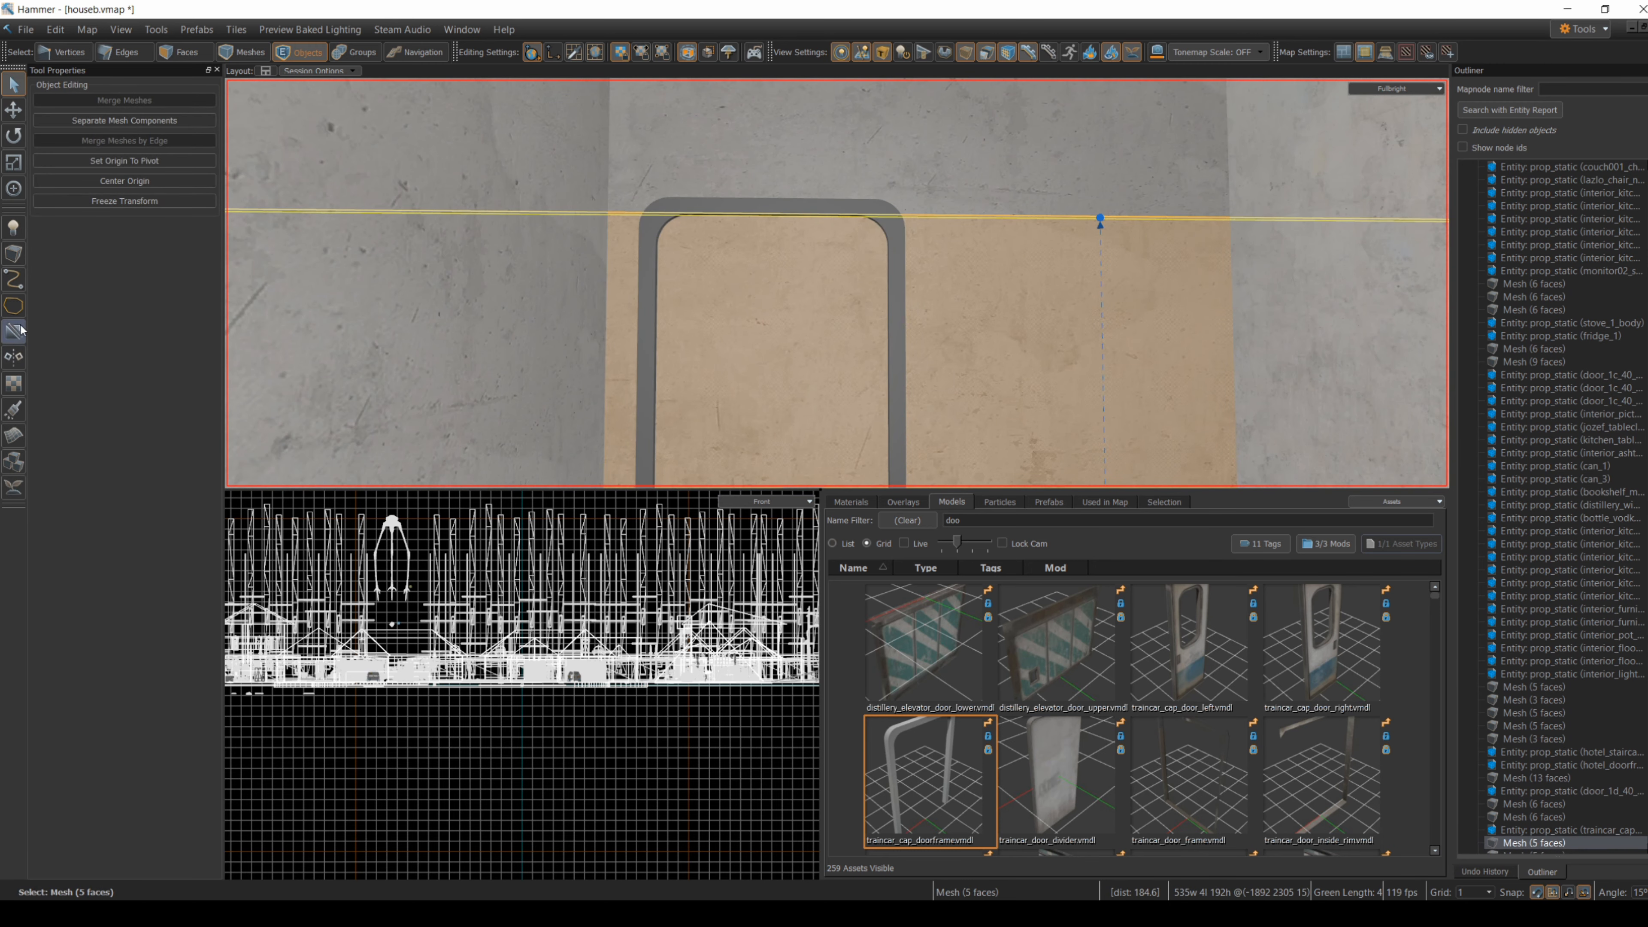
- Clip the lower back wall piece vertically along the door frame's stair-side jamb, keeping both pieces
left_click(20, 330)
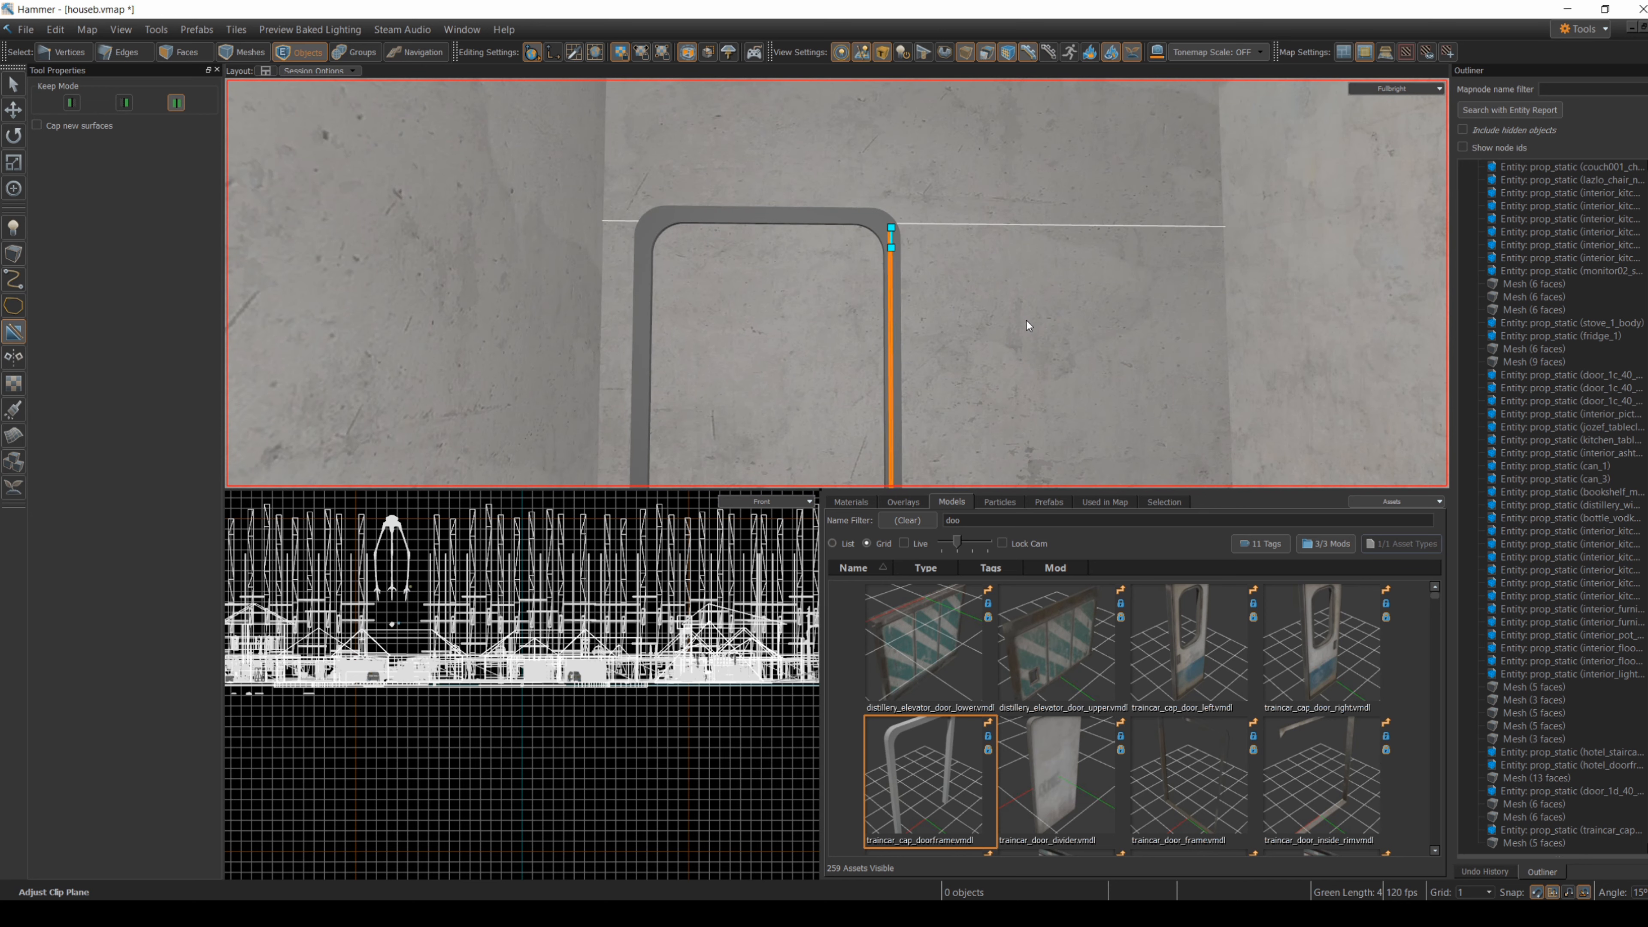
key("Return")
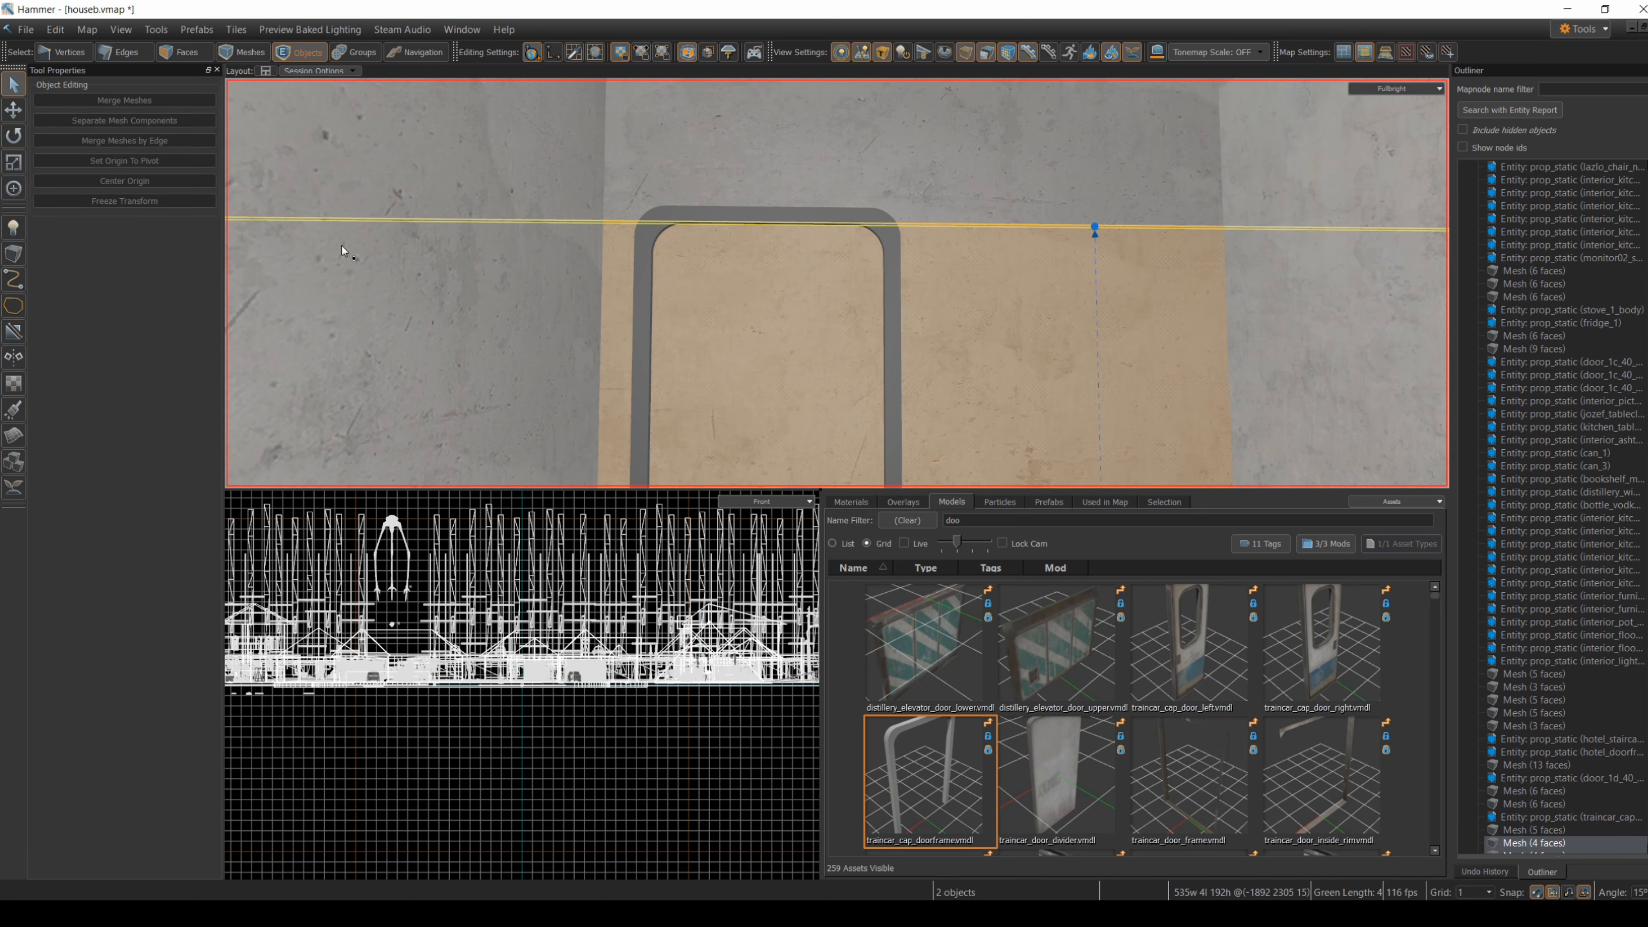
- Clip the lower back wall piece along the door frame's other jamb and delete the piece filling the frame
left_click(15, 331)
left_click_drag(645, 222, 645, 240)
mouse_move(646, 240)
right_mouse_down()
mouse_move(709, 319)
mouse_move(837, 283)
right_mouse_up()
key("Return")
key("Delete")
key("w")
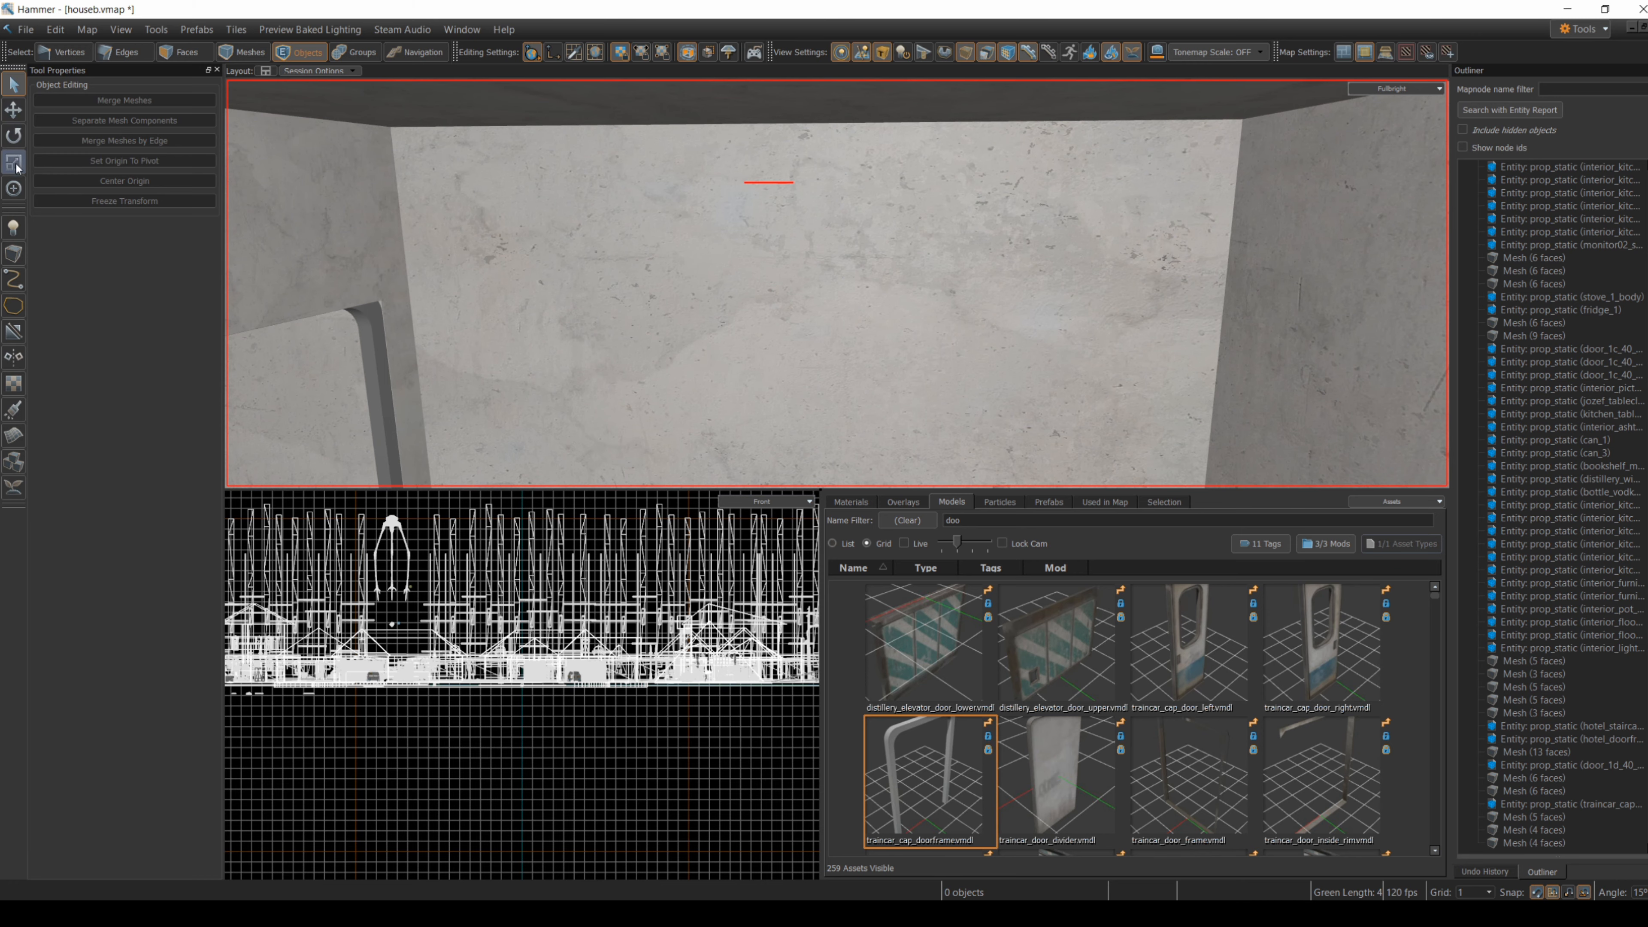
- Resize the long side wall beside the door frame from its end, and check the doorway opening
left_click(1024, 368)
right_click_drag(601, 235, 573, 253)
right_click_drag(837, 283, 837, 283)
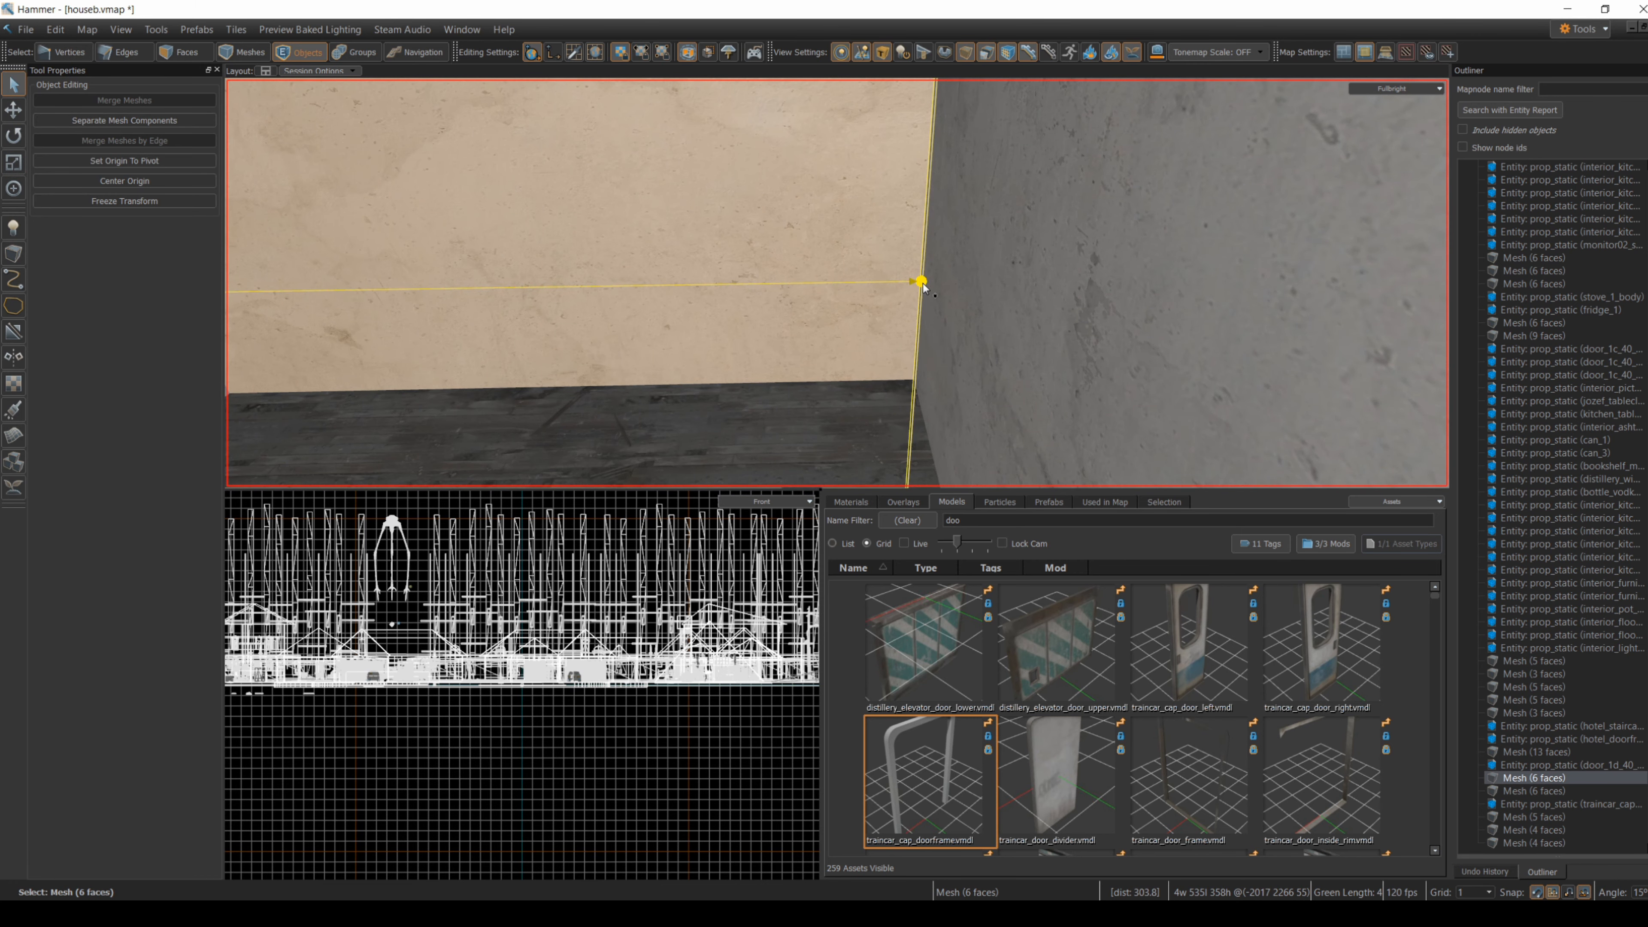
left_click_drag(923, 284, 488, 287)
right_click_drag(577, 347, 837, 283)
left_click(718, 343)
key("Delete")
left_click(907, 295)
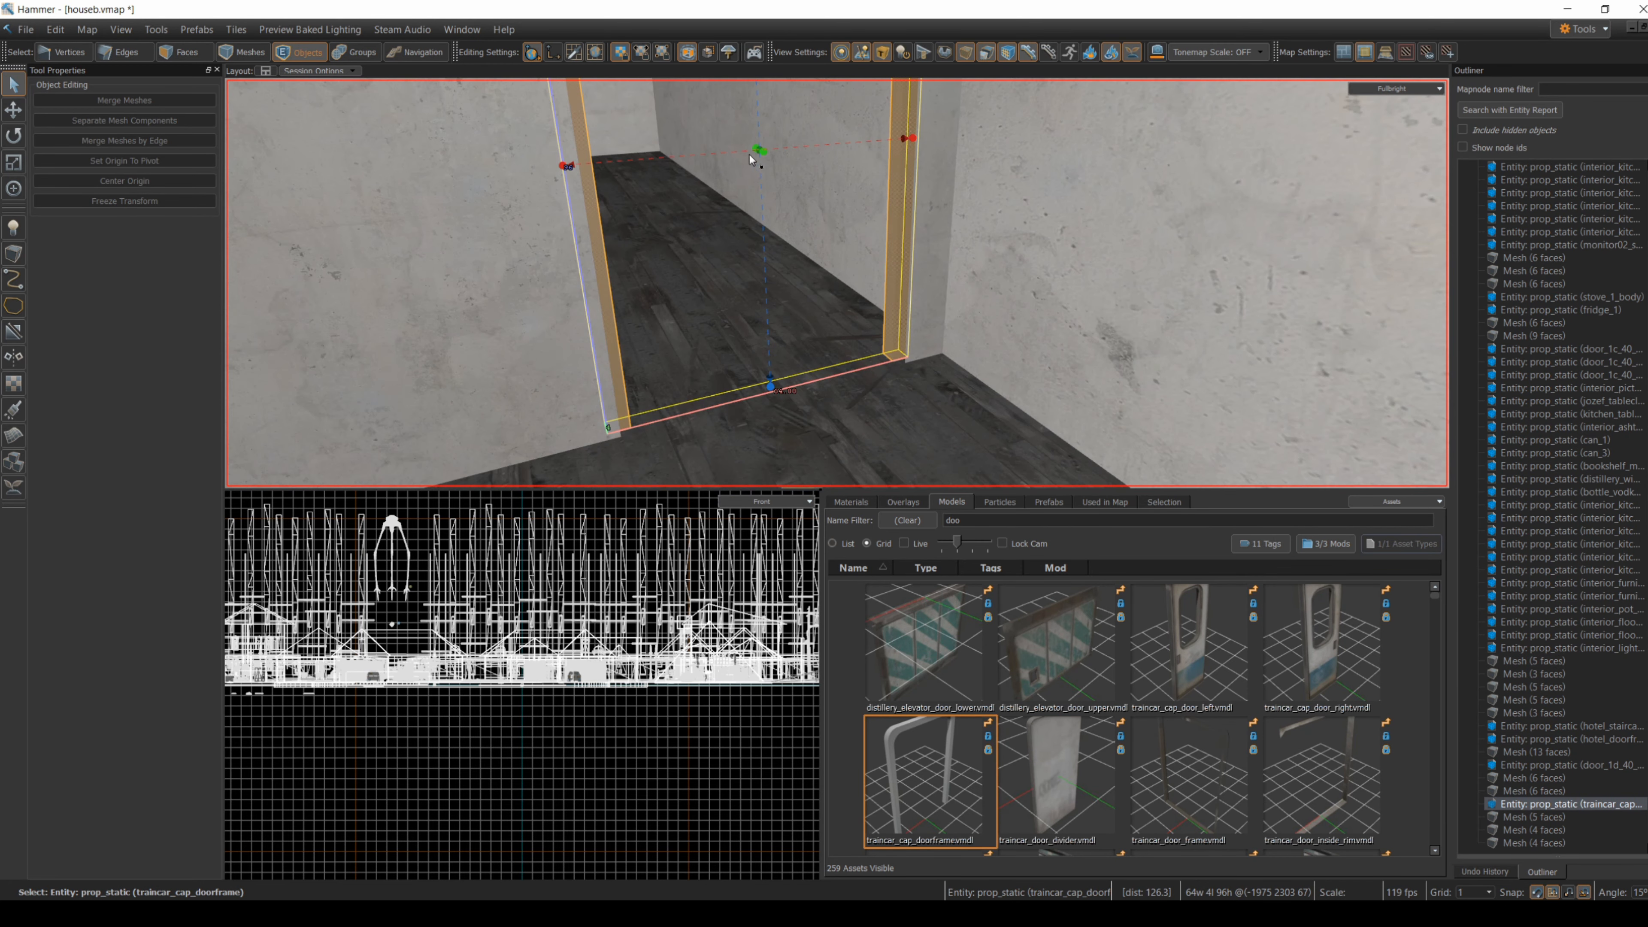
left_click(766, 157)
right_click_drag(776, 162, 837, 282)
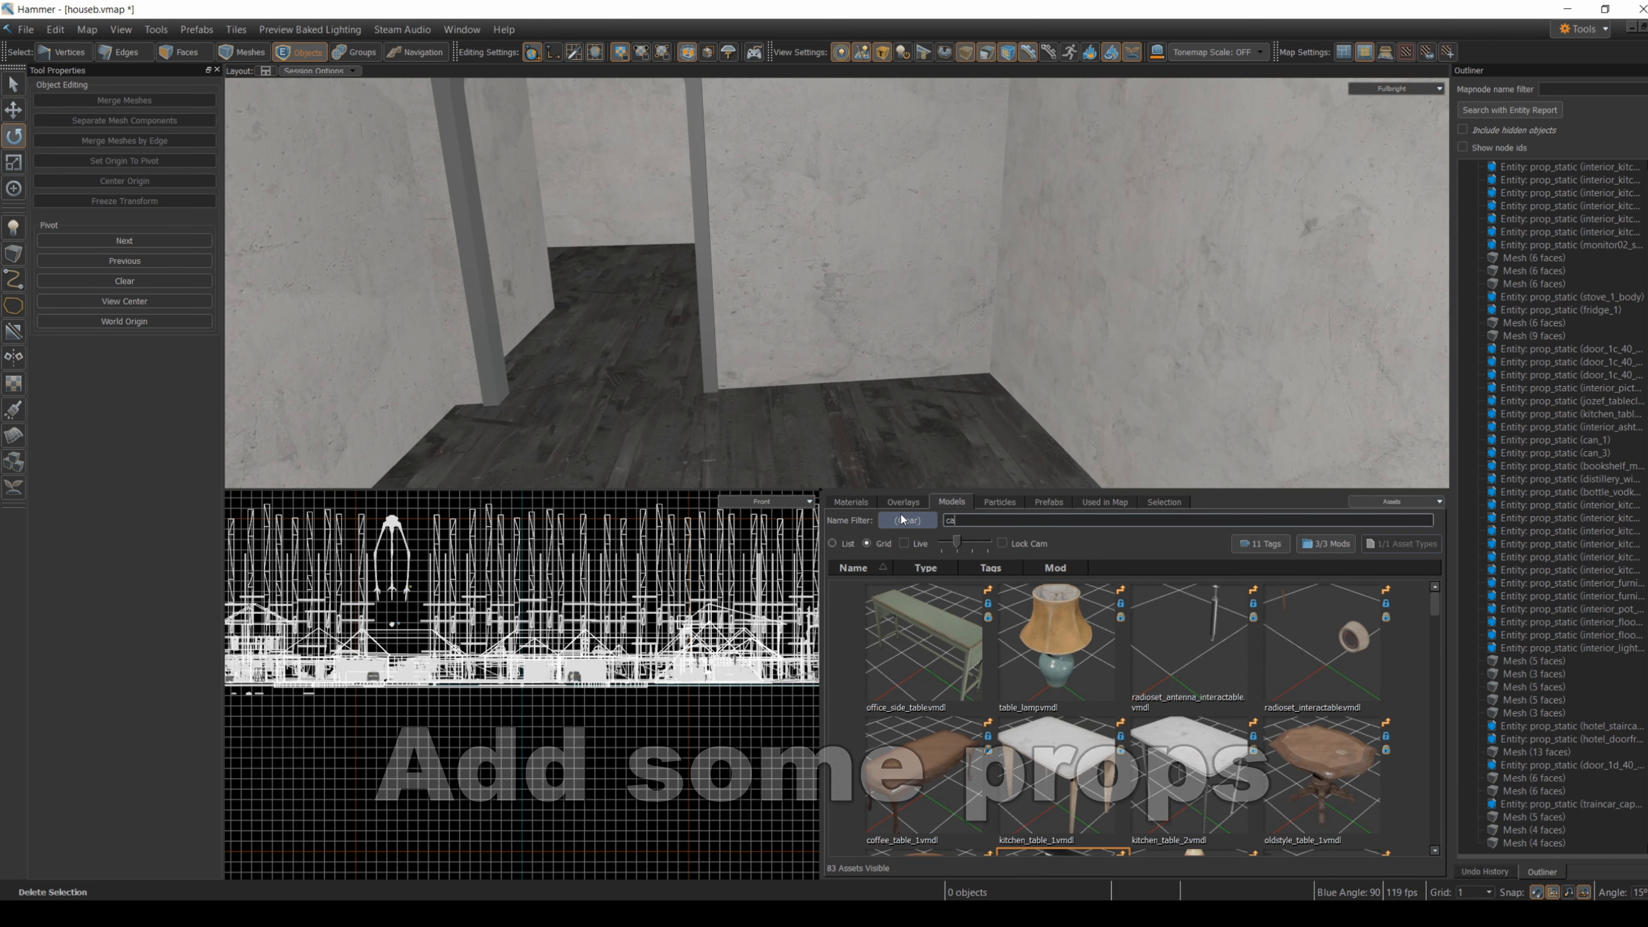
- Search the models for "cabinet", place interior_bathroom_cabinet_001 on the floor near the back wall beside the door frame, and rotate it 180 degrees
type("cabinet")
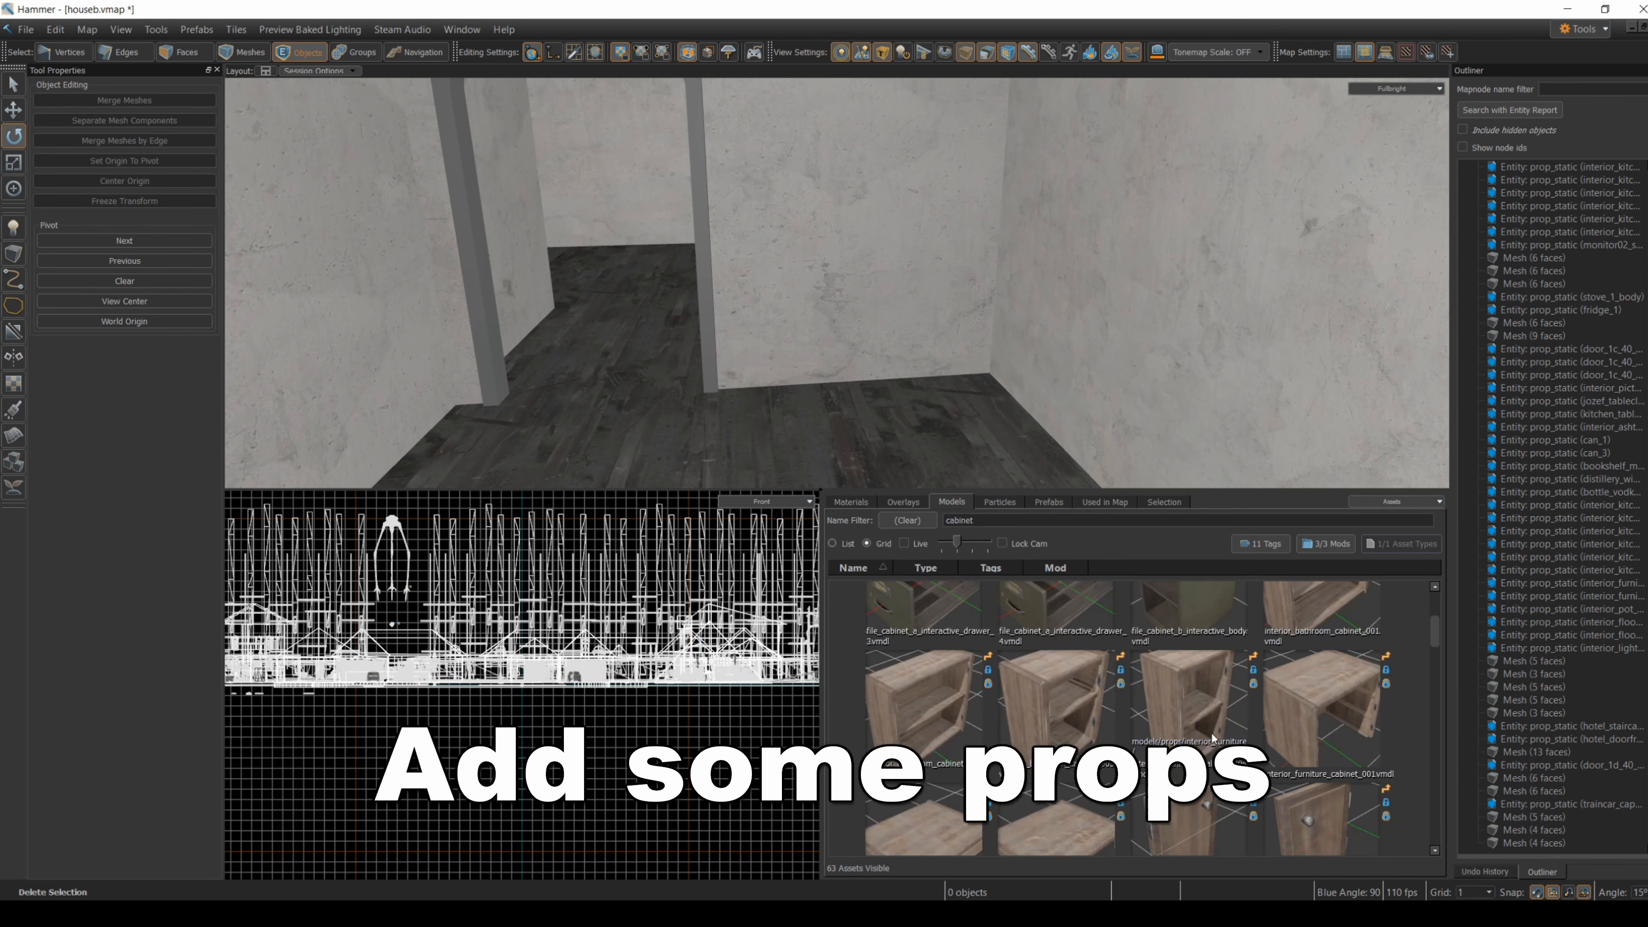
left_click_drag(1332, 764, 847, 392)
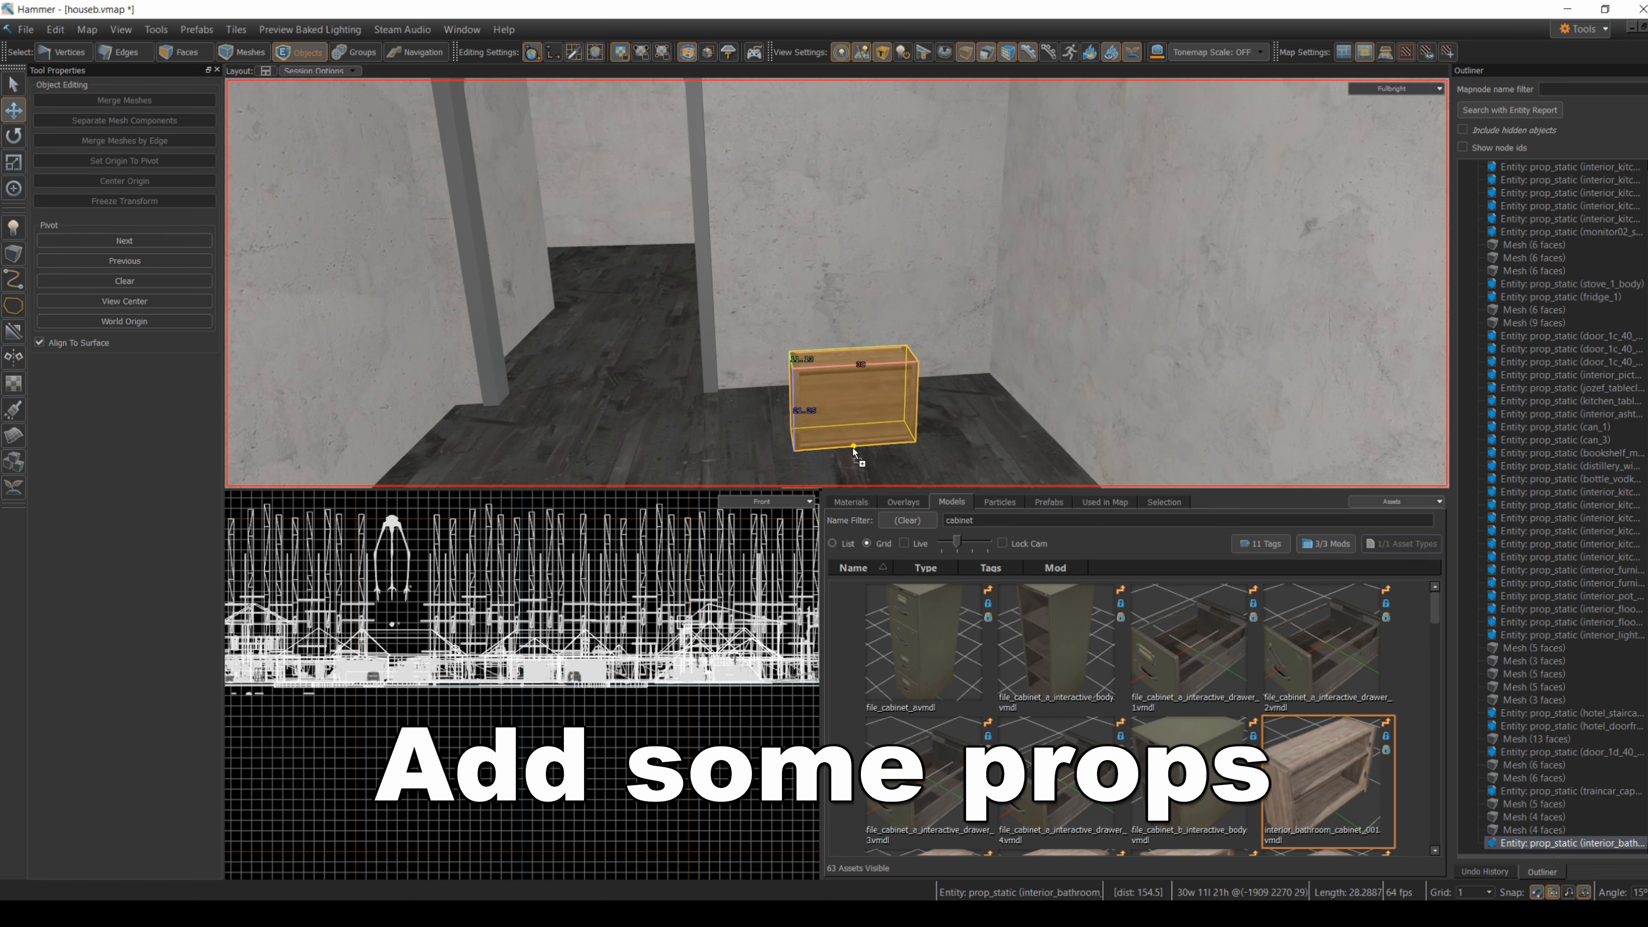
left_click(708, 427)
left_click(844, 409)
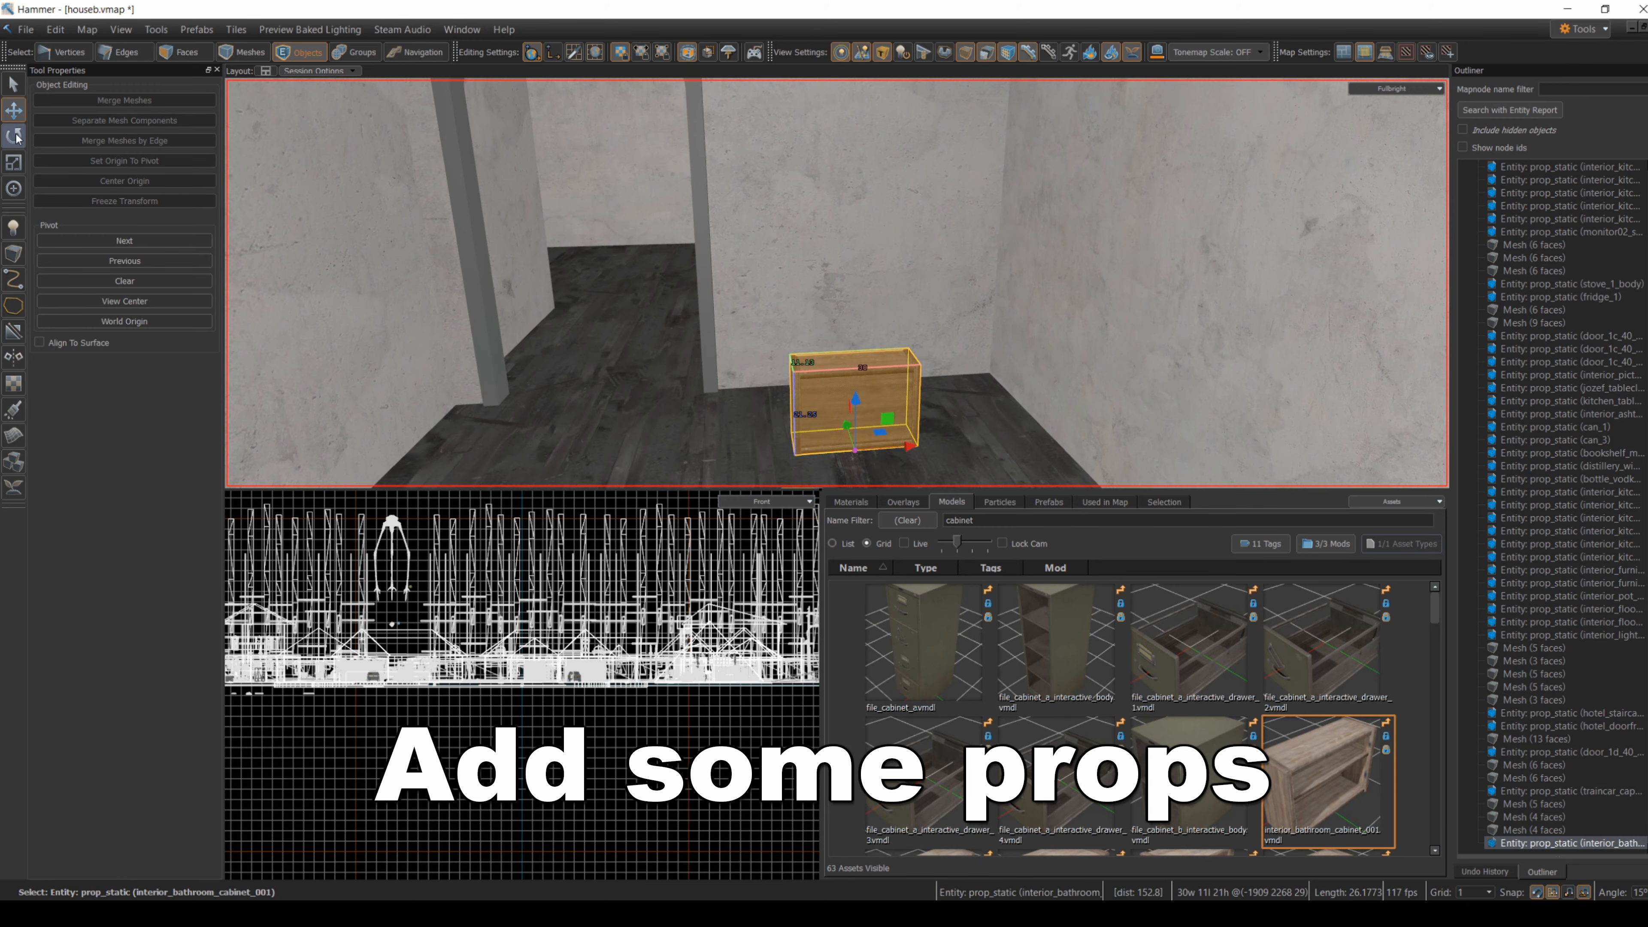
left_click_drag(943, 460, 941, 370)
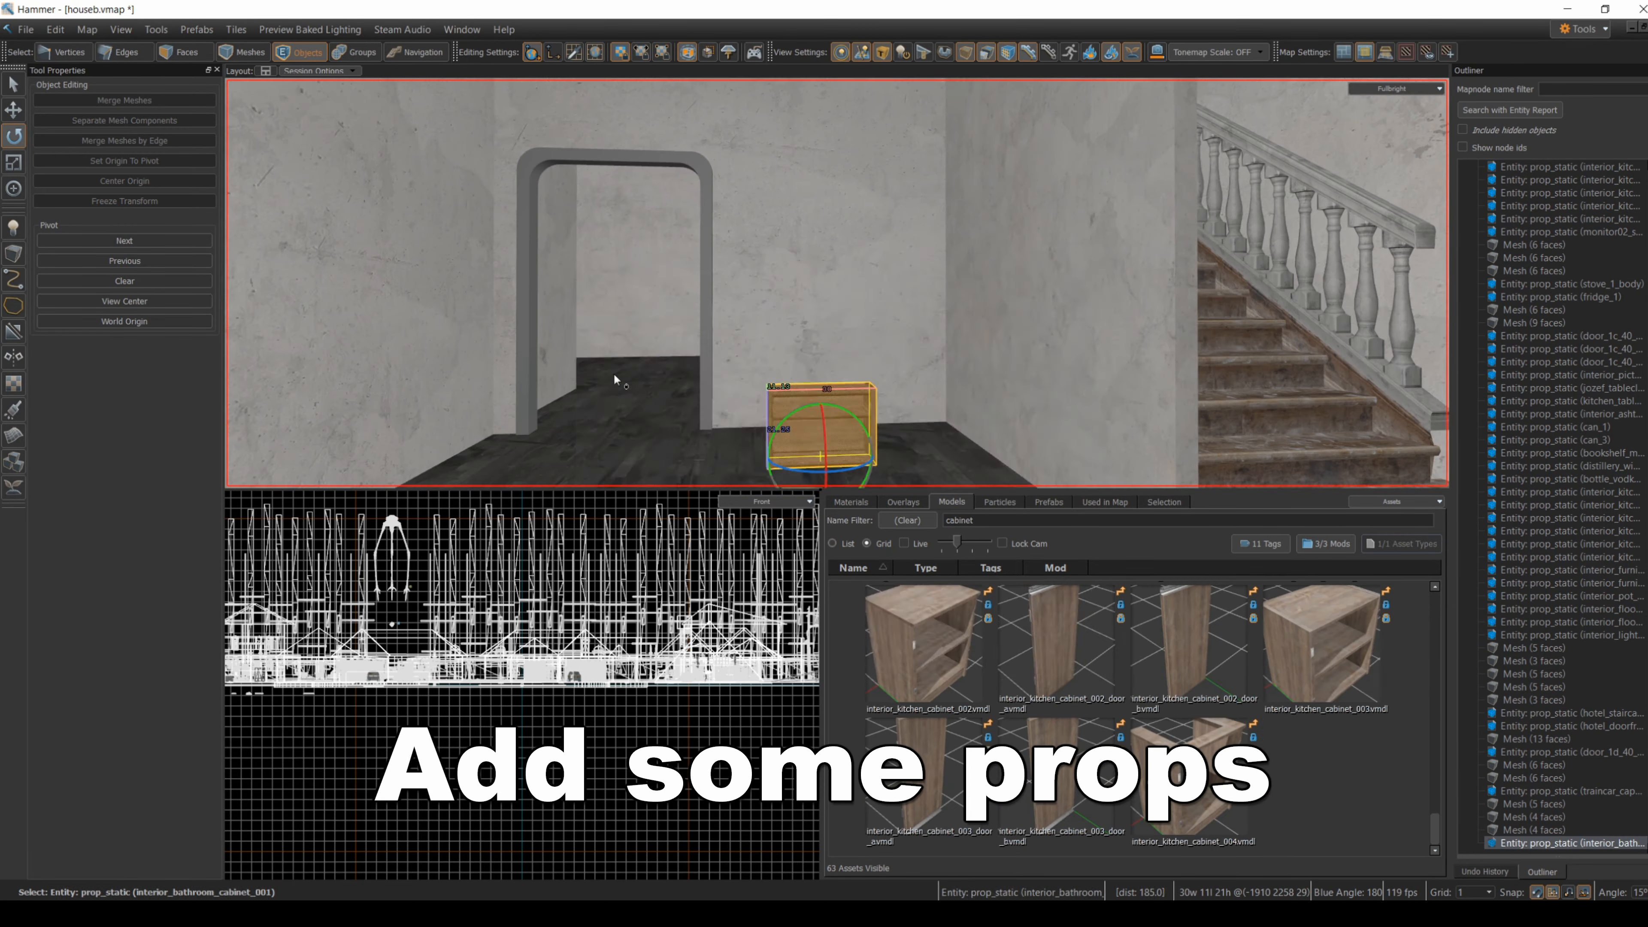
- Set all three scale values of the cabinet to 2 in its object properties
key("alt+Return")
left_click(583, 378)
left_click_drag(851, 422, 826, 423)
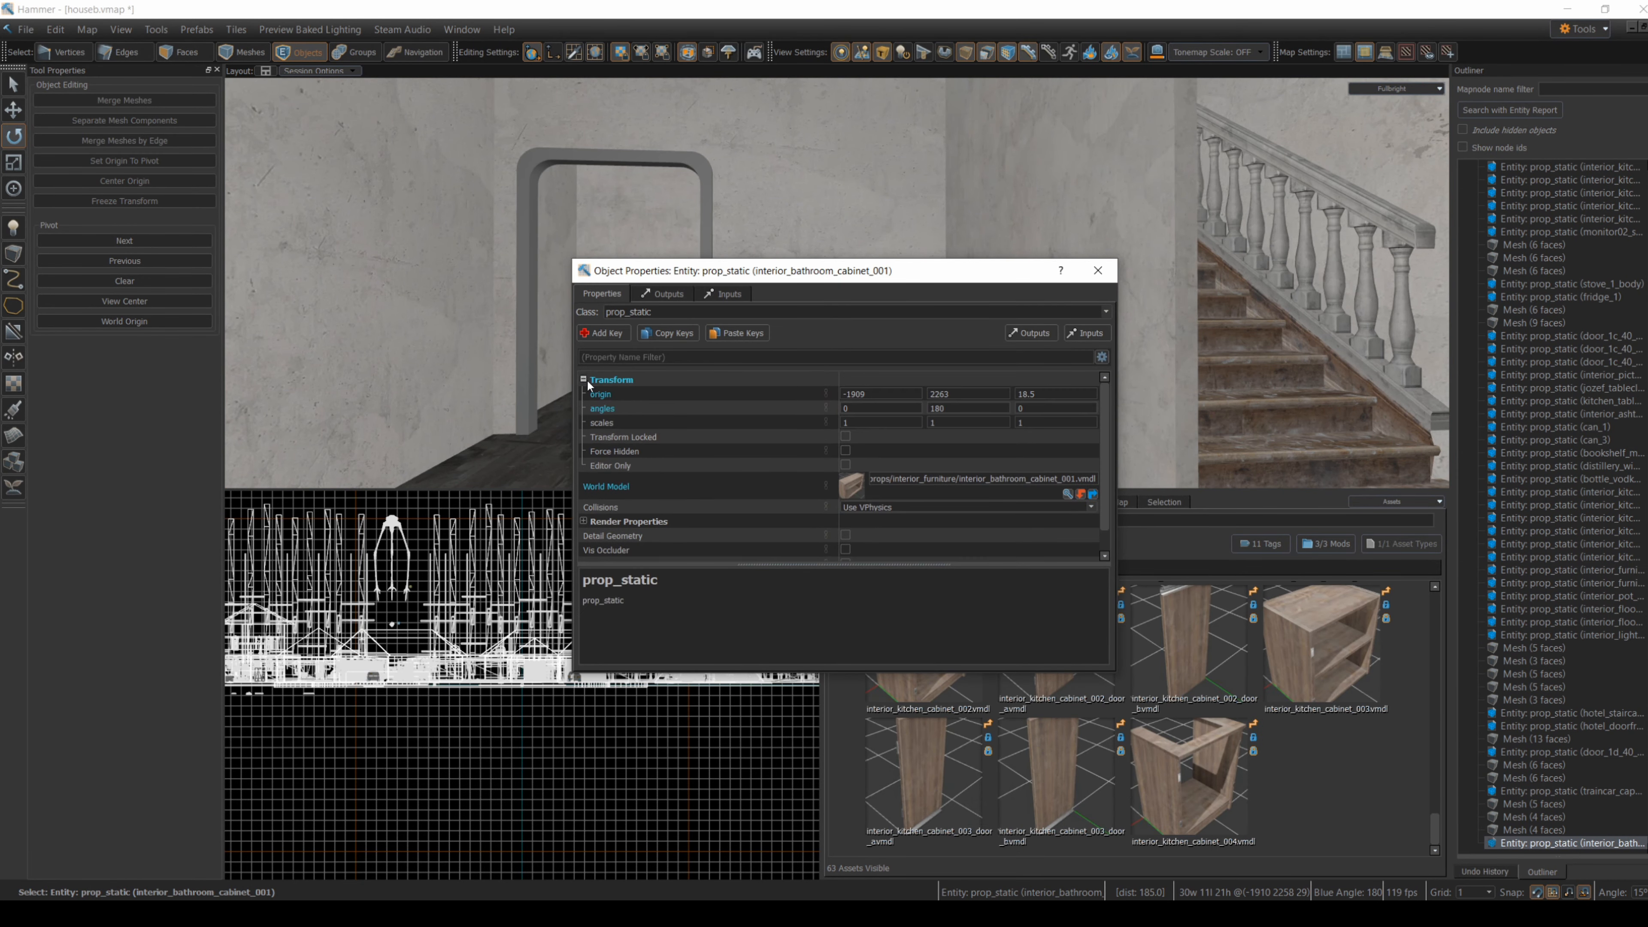
type("2")
double_click(1051, 422)
type("2")
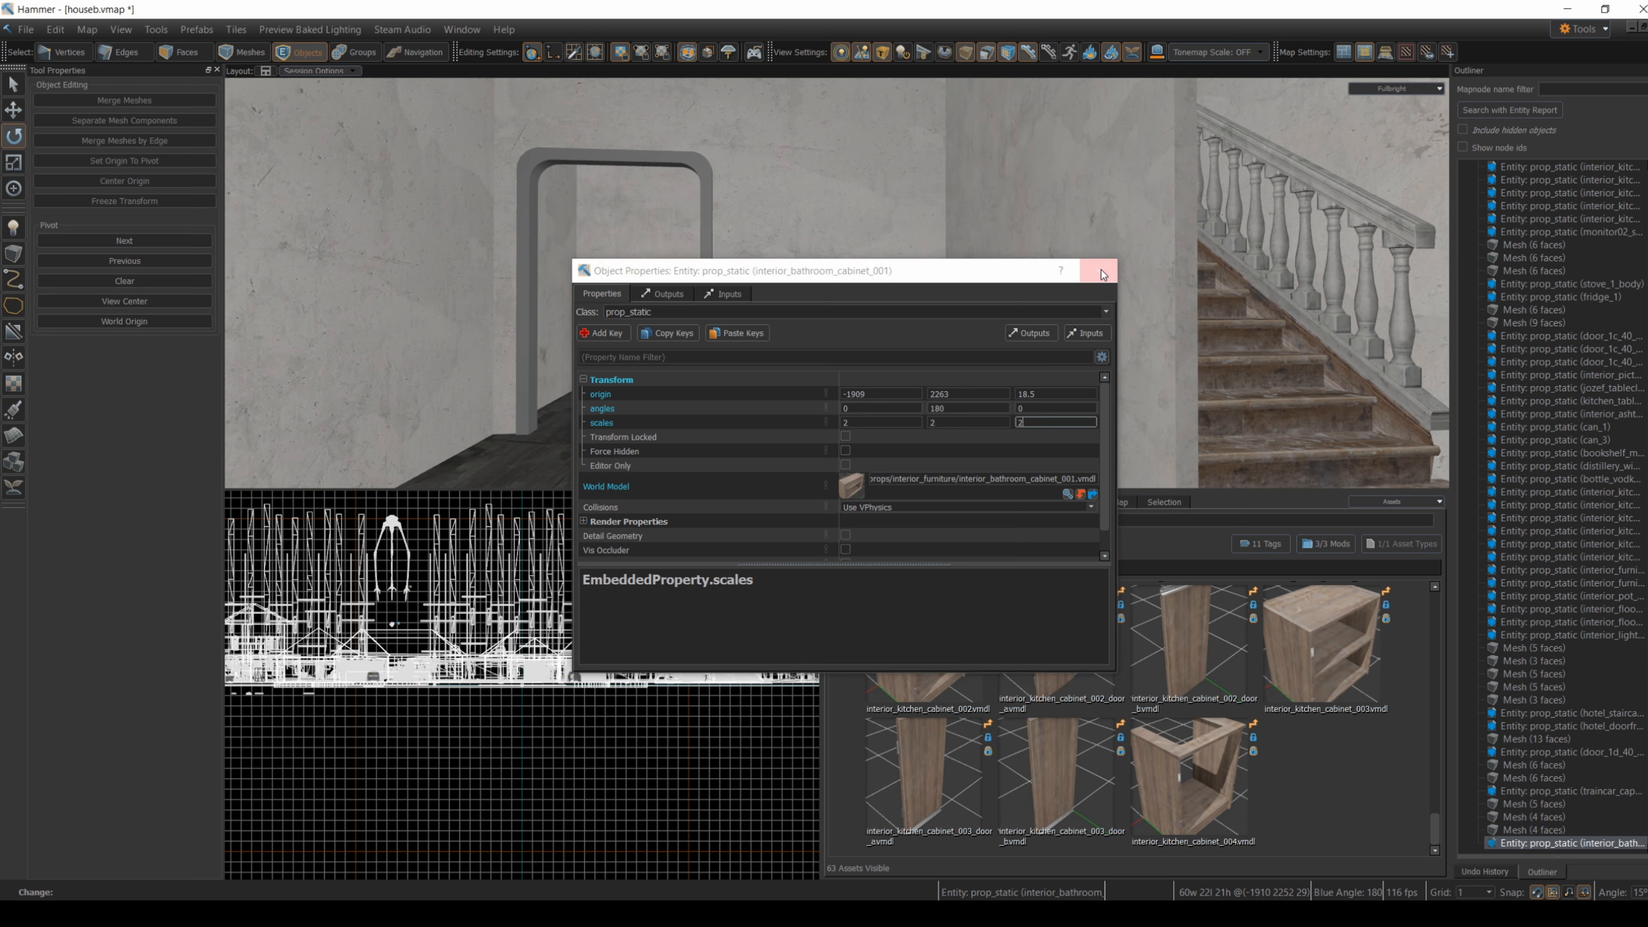
left_click(1099, 270)
key("alt+Return")
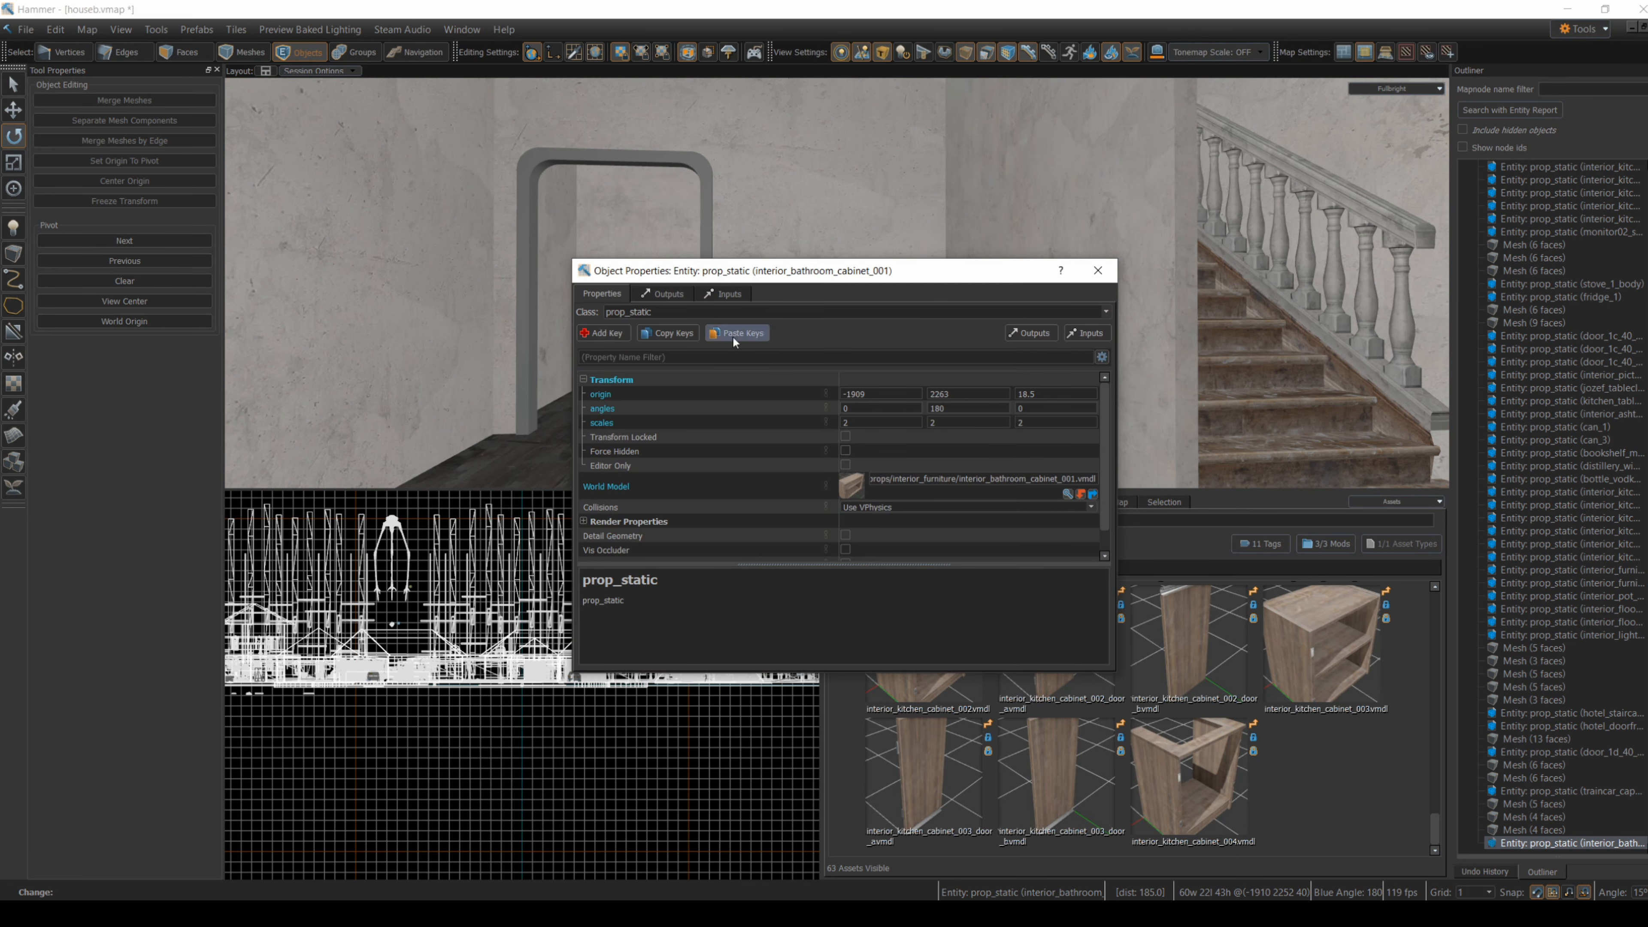
left_click(1107, 276)
- Reopen the cabinet's object properties and set its scales to 2, 2 and 1.5
left_click(568, 422)
right_click_drag(568, 423, 568, 422)
left_click(713, 347)
key("alt+Return")
left_click_drag(981, 263, 484, 491)
left_click(496, 647)
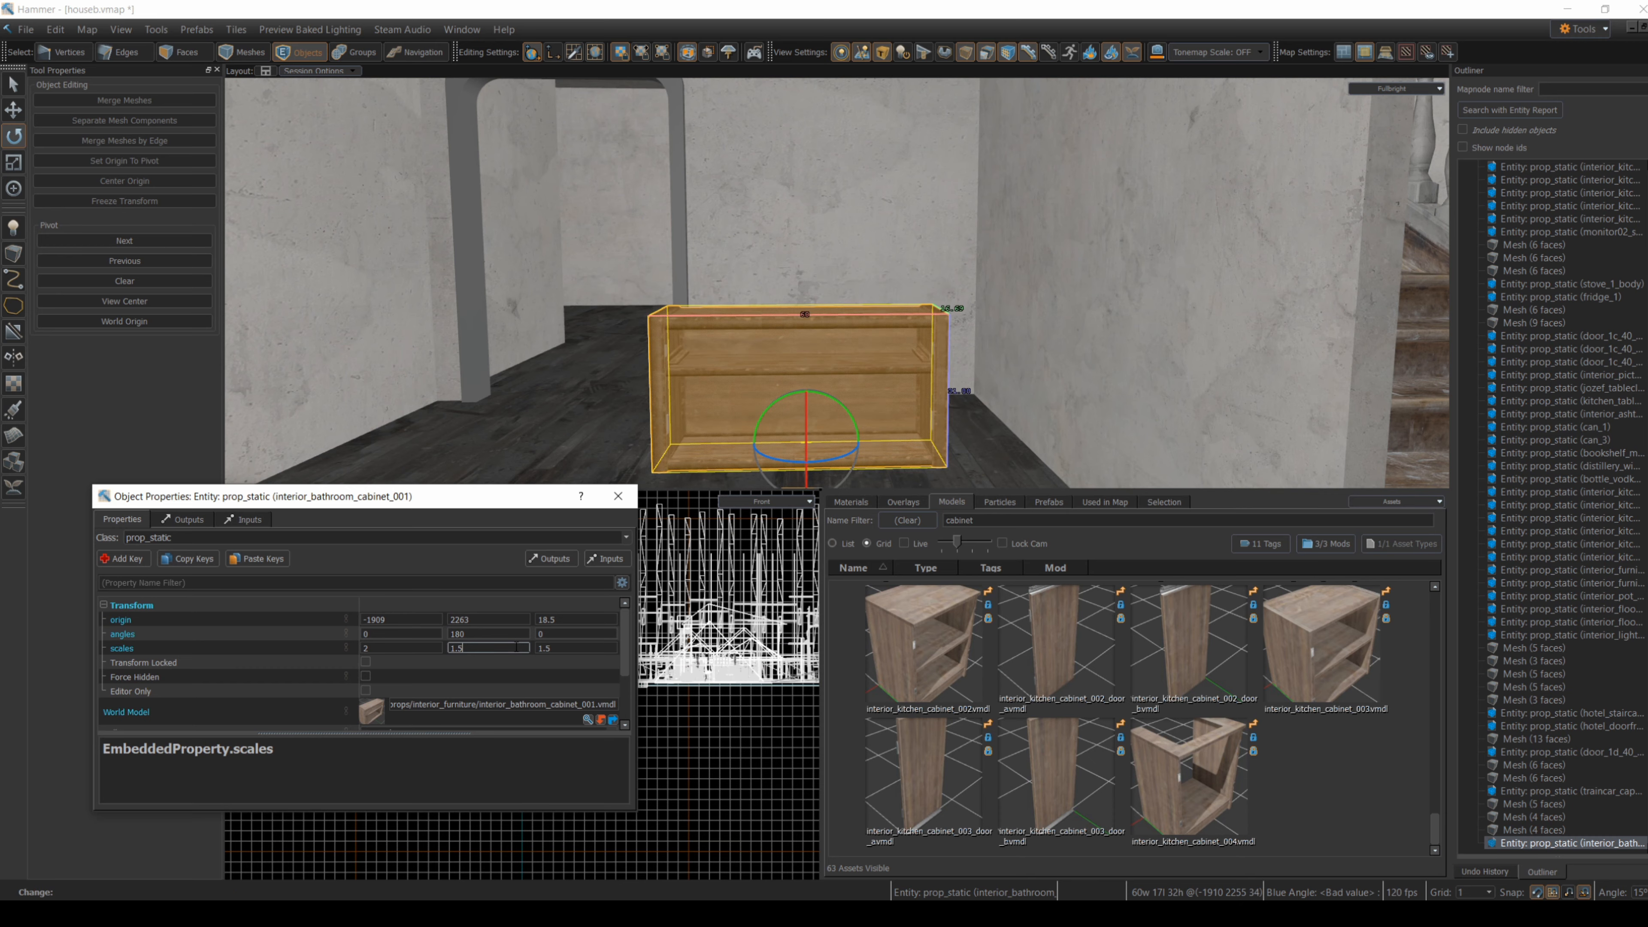
left_click(419, 650)
left_click(513, 370)
right_click_drag(576, 399, 576, 398)
left_click(728, 415)
right_click_drag(728, 415, 728, 415)
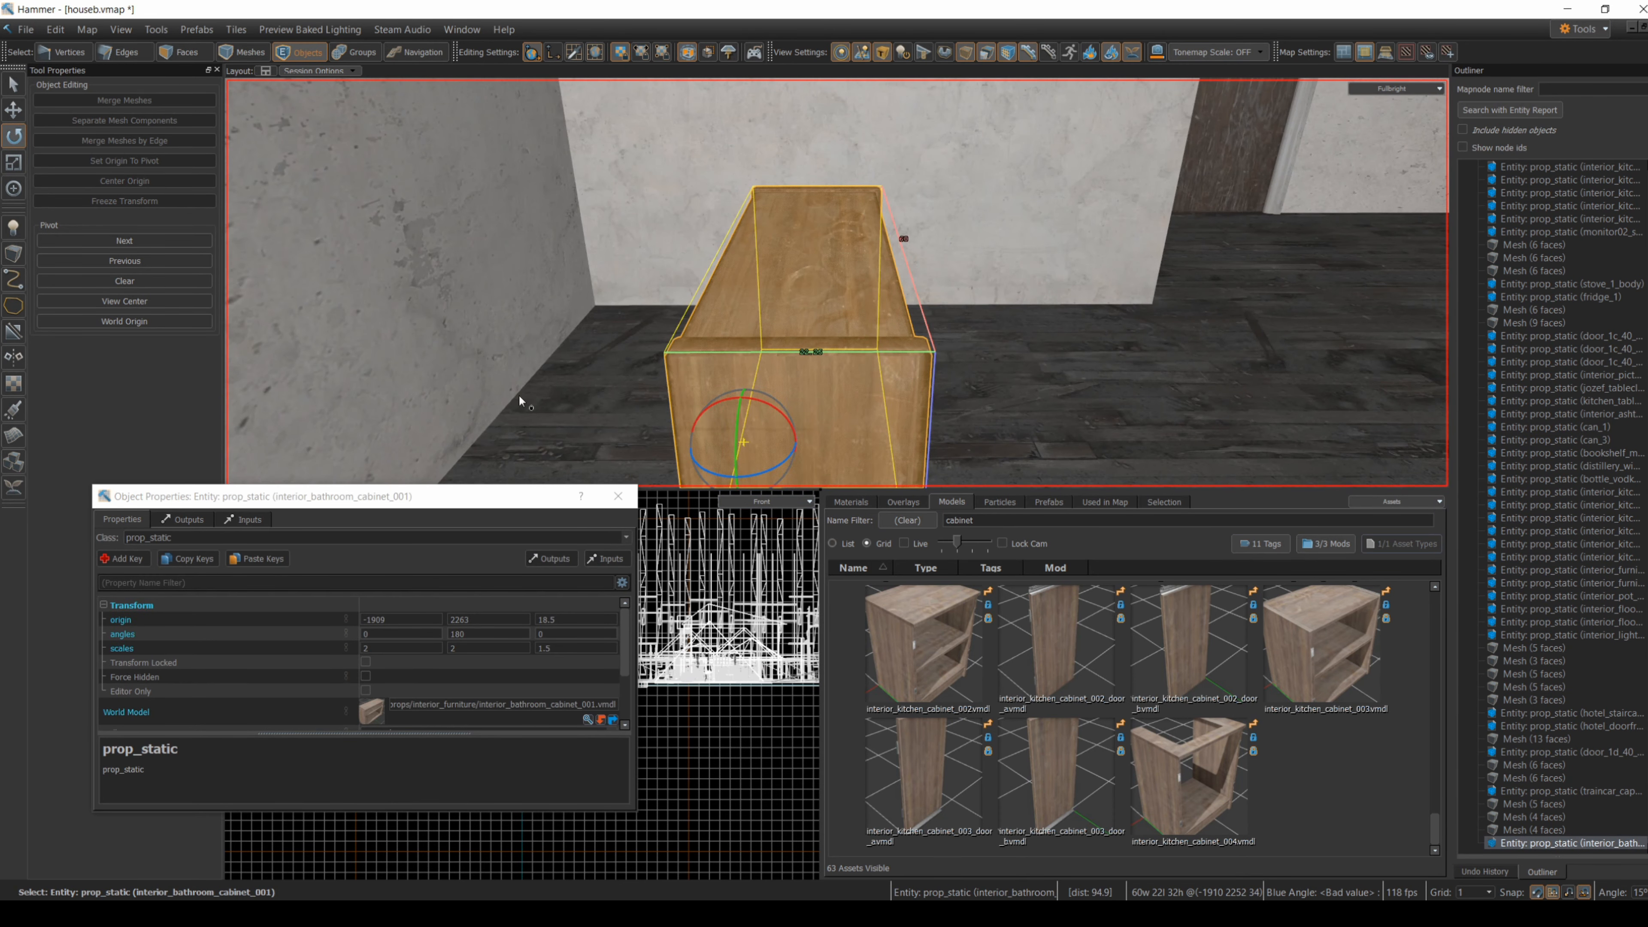
- Move the cabinet back against the back wall and shift it along the wall, to origin about -1901, 2301, 18.5
left_click(16, 113)
right_click_drag(526, 156, 526, 156)
left_click_drag(724, 153, 503, 149)
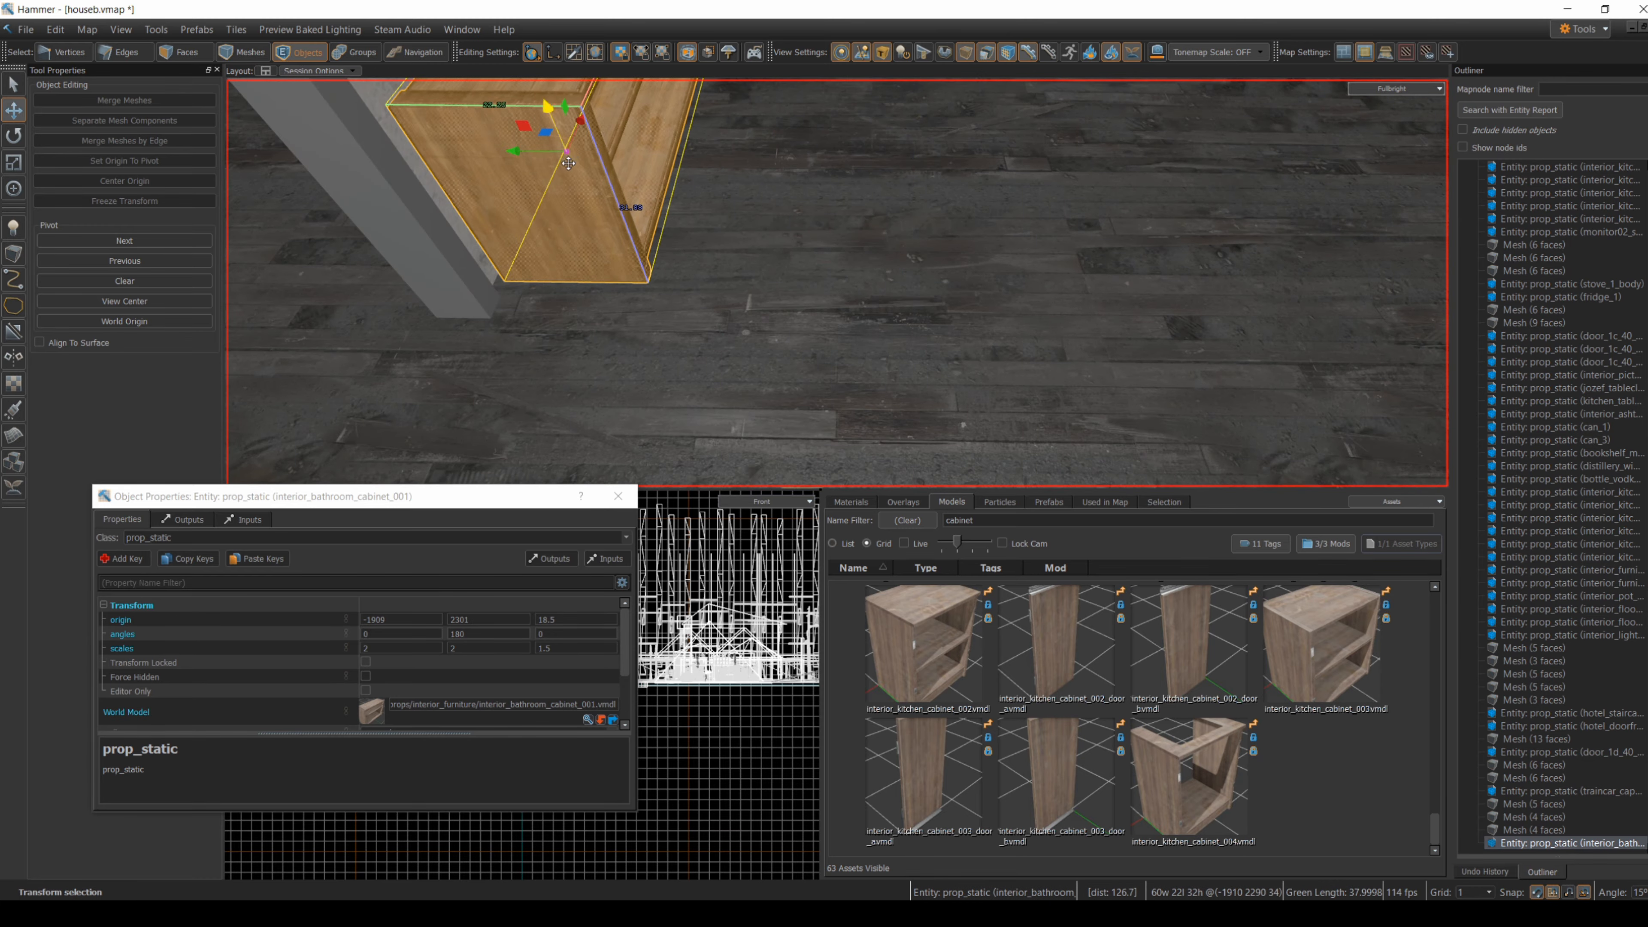
right_click_drag(503, 149, 503, 150)
right_click_drag(837, 283, 837, 283)
left_click_drag(944, 287, 981, 285)
left_click(928, 383)
right_click_drag(837, 283, 837, 283)
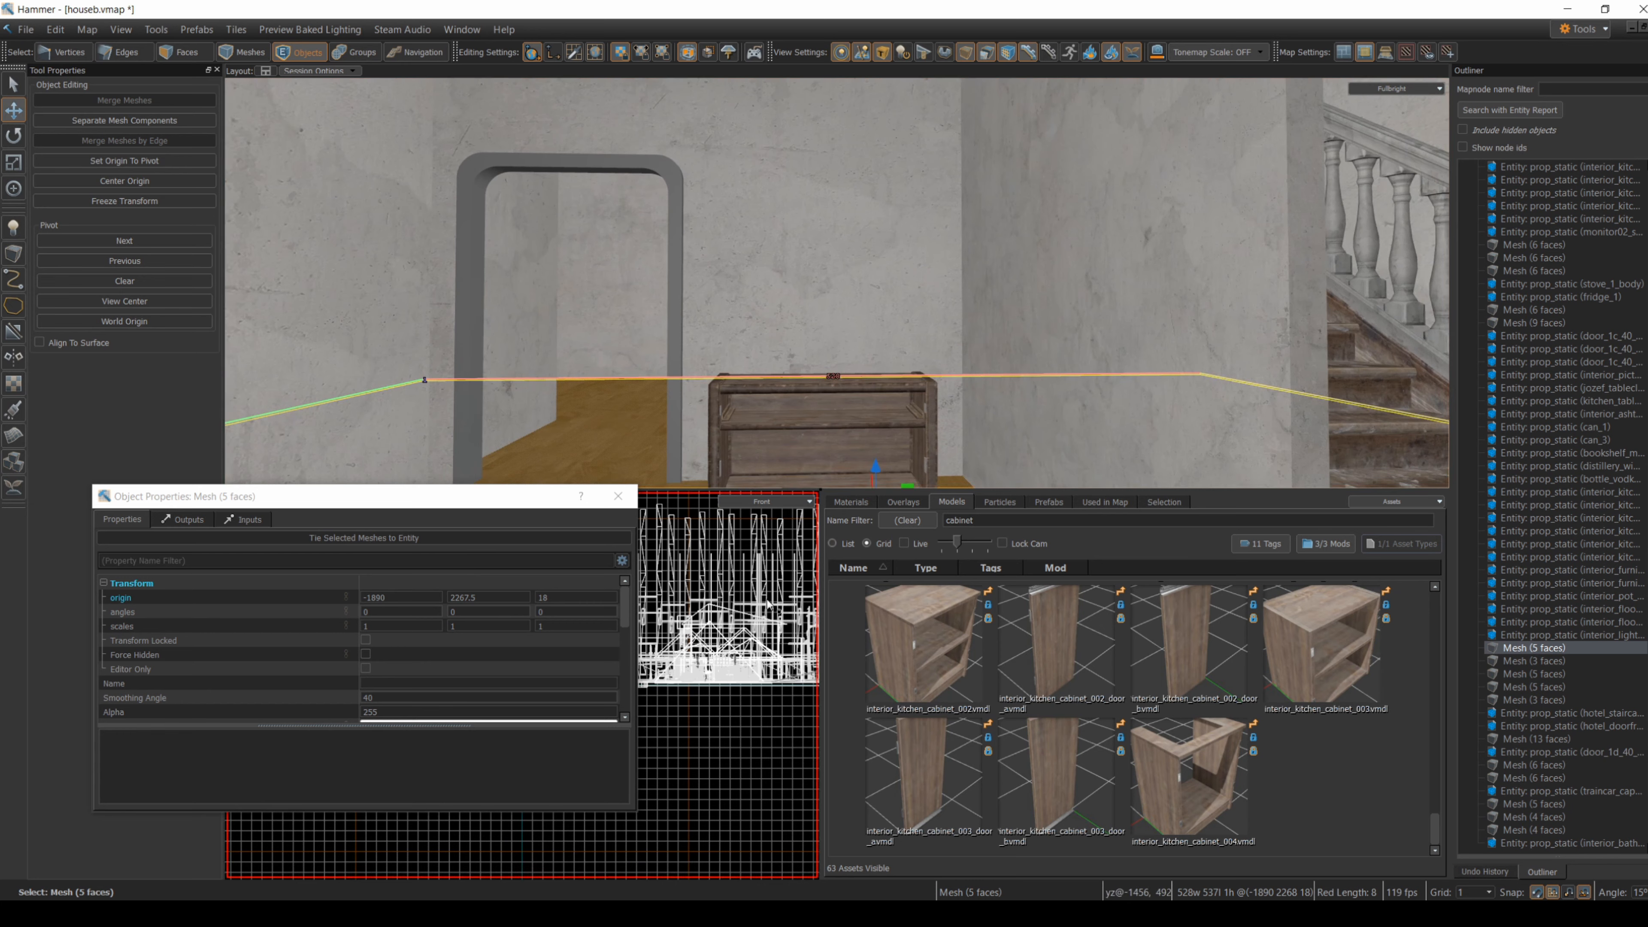
- Search the models for "picture" and place interior_picture_medium_square_001a_break on the back wall above the cabinet, centred over it
left_click(906, 519)
type("picture")
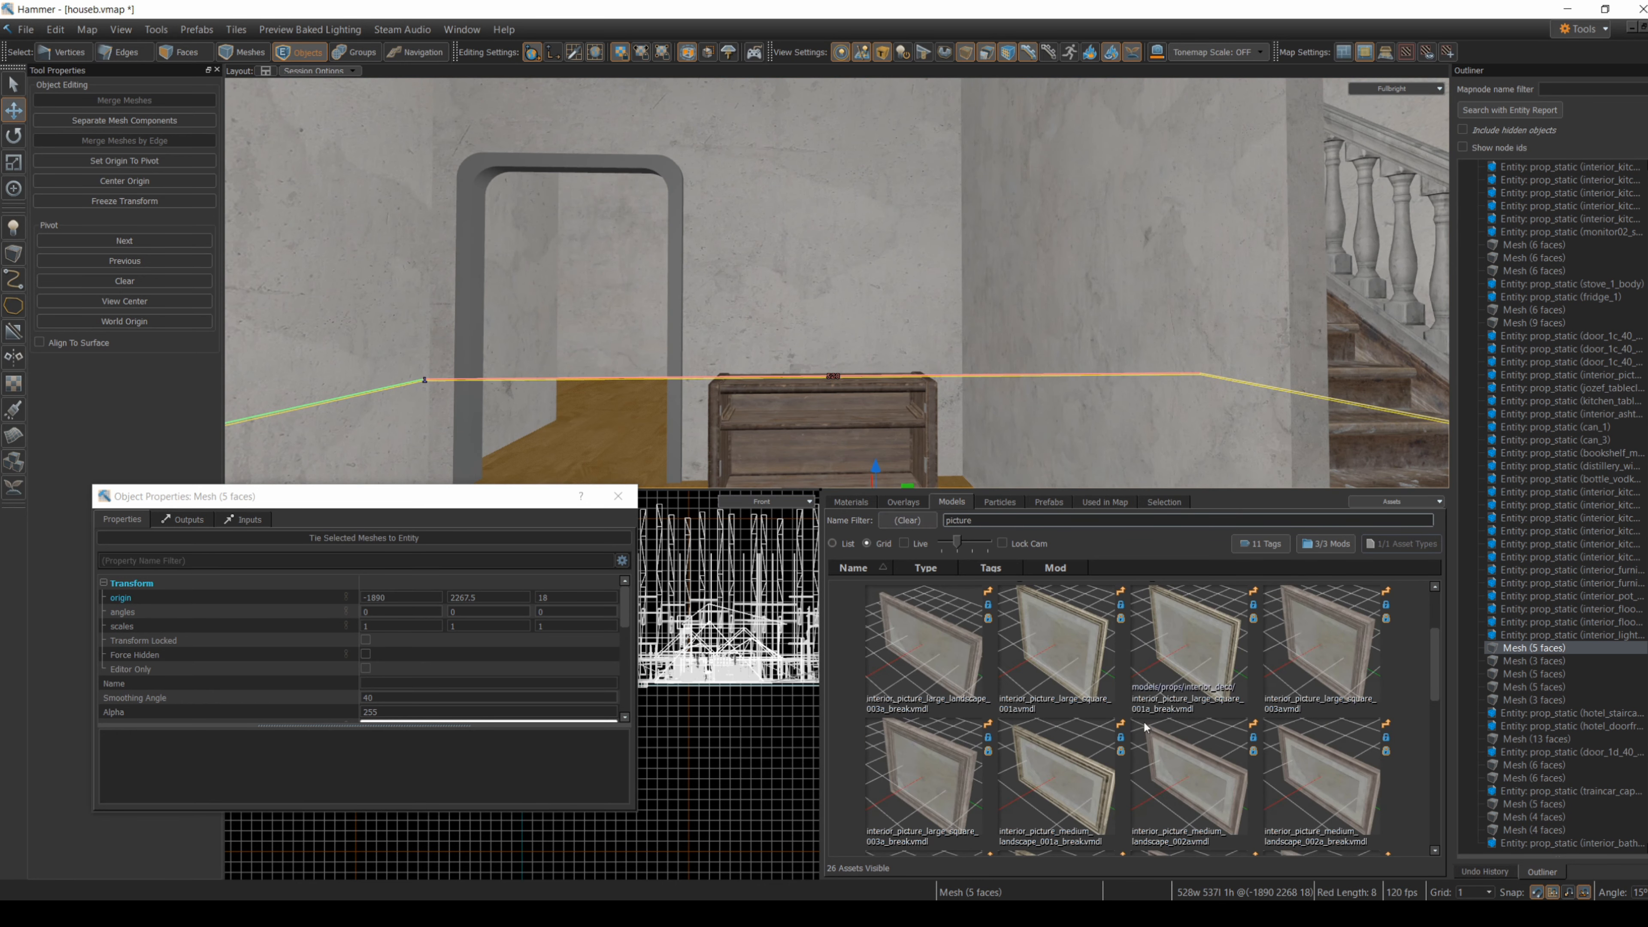
scroll(1020, 698, "down", 3)
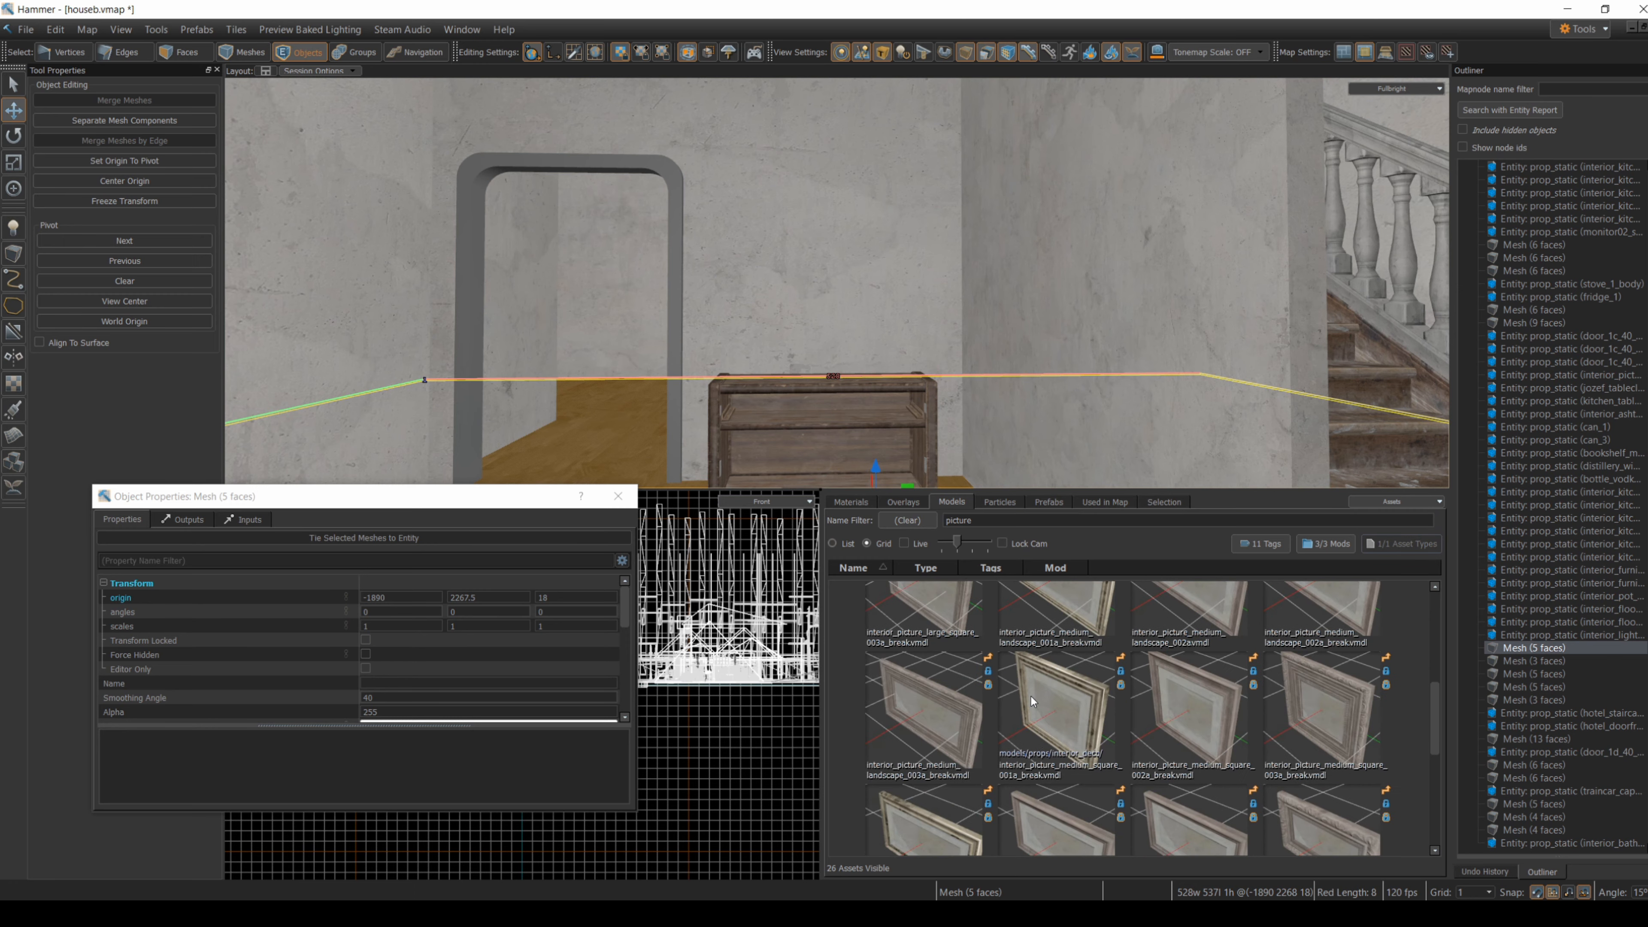
left_click_drag(1058, 717, 809, 206)
key("w")
left_click_drag(839, 299, 821, 294)
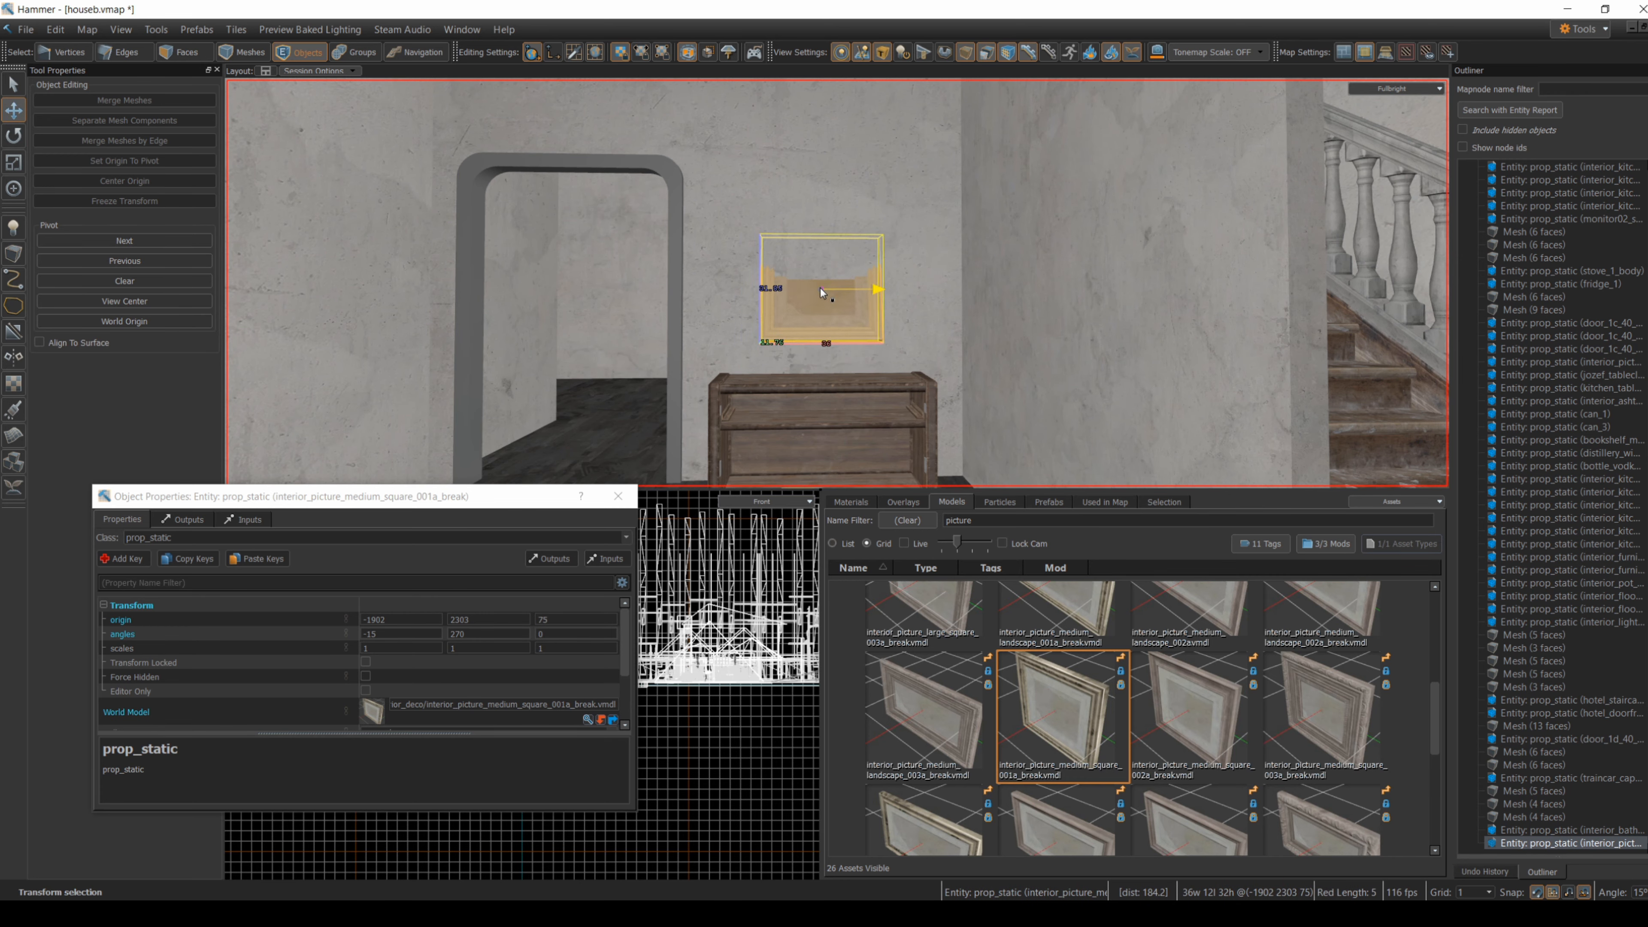
- Rotate the picture frame 15 degrees so it hangs upright and parallel to the back wall
left_click(523, 267)
key("w")
right_click_drag(810, 316, 993, 312)
left_click(713, 290)
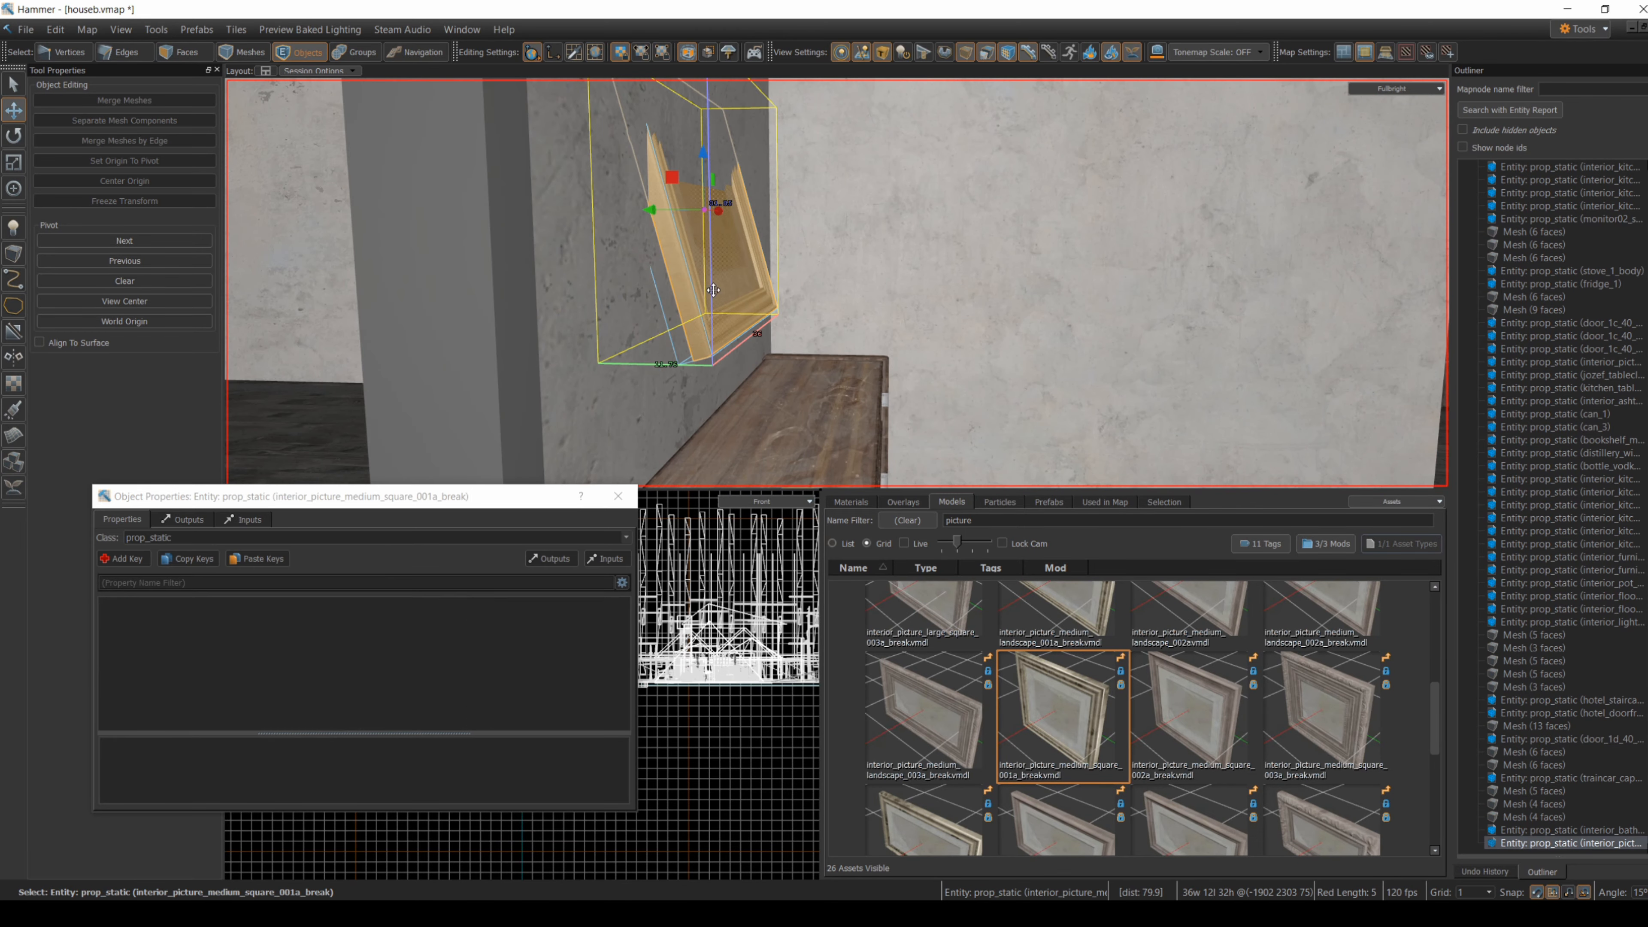
left_click_drag(751, 184, 764, 208)
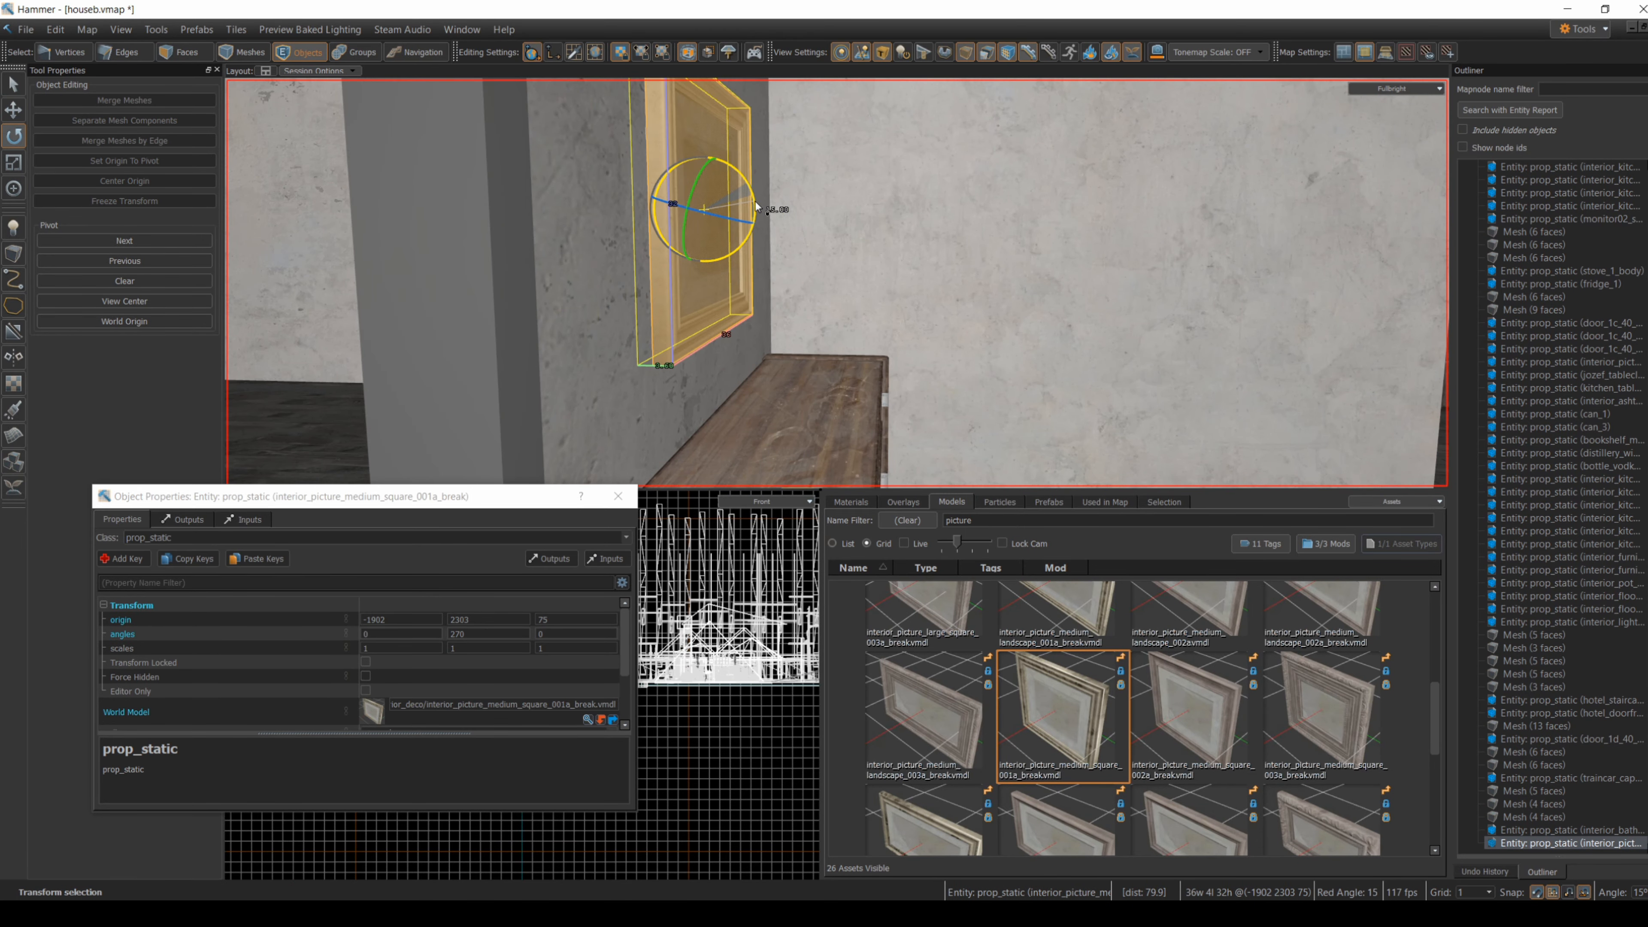
left_click(869, 276)
key("s")
right_click_drag(869, 276, 811, 286)
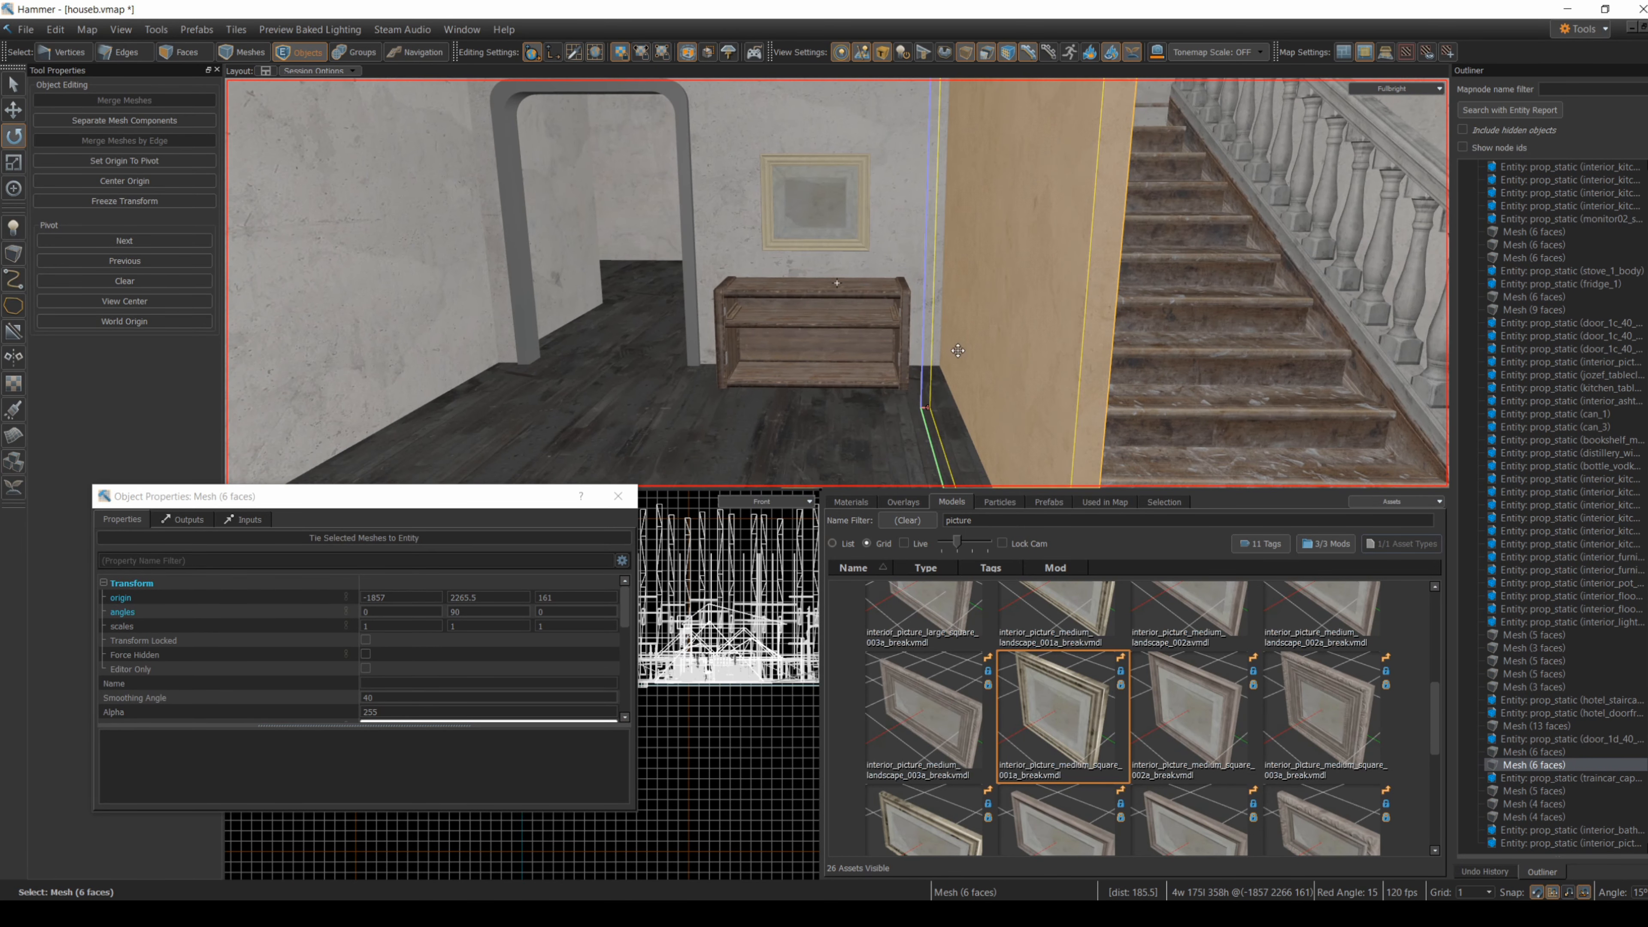
- Widen the cabinet by setting its X scale to 2.5
left_click(829, 376)
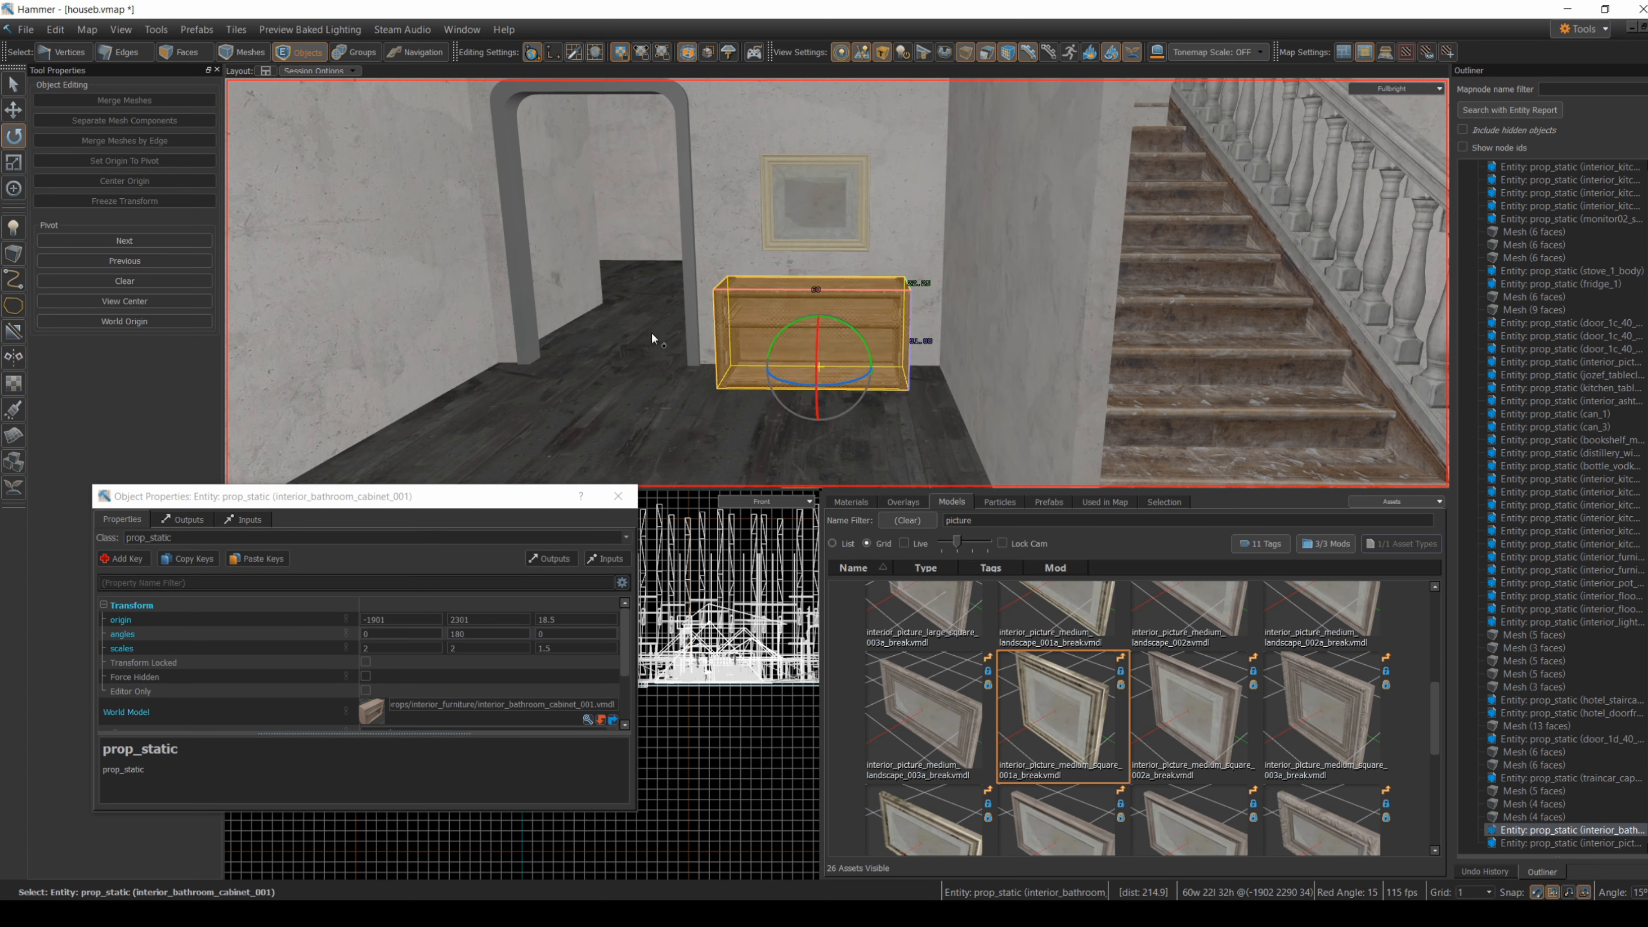
left_click(471, 649)
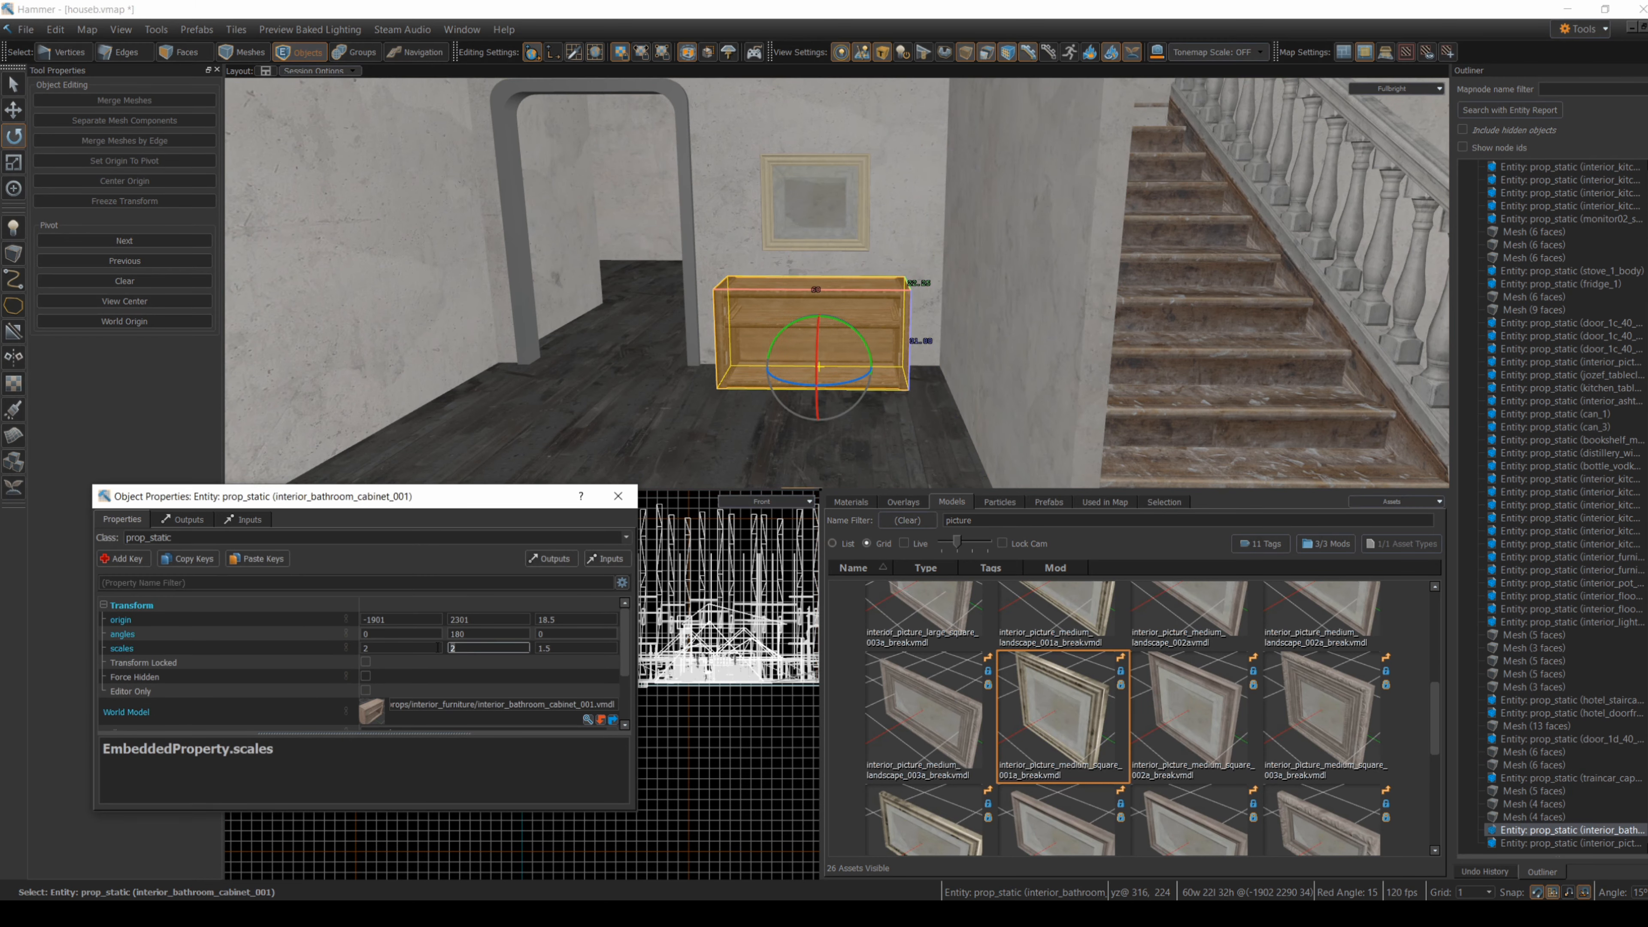
type(".5")
key("Return")
key("Return")
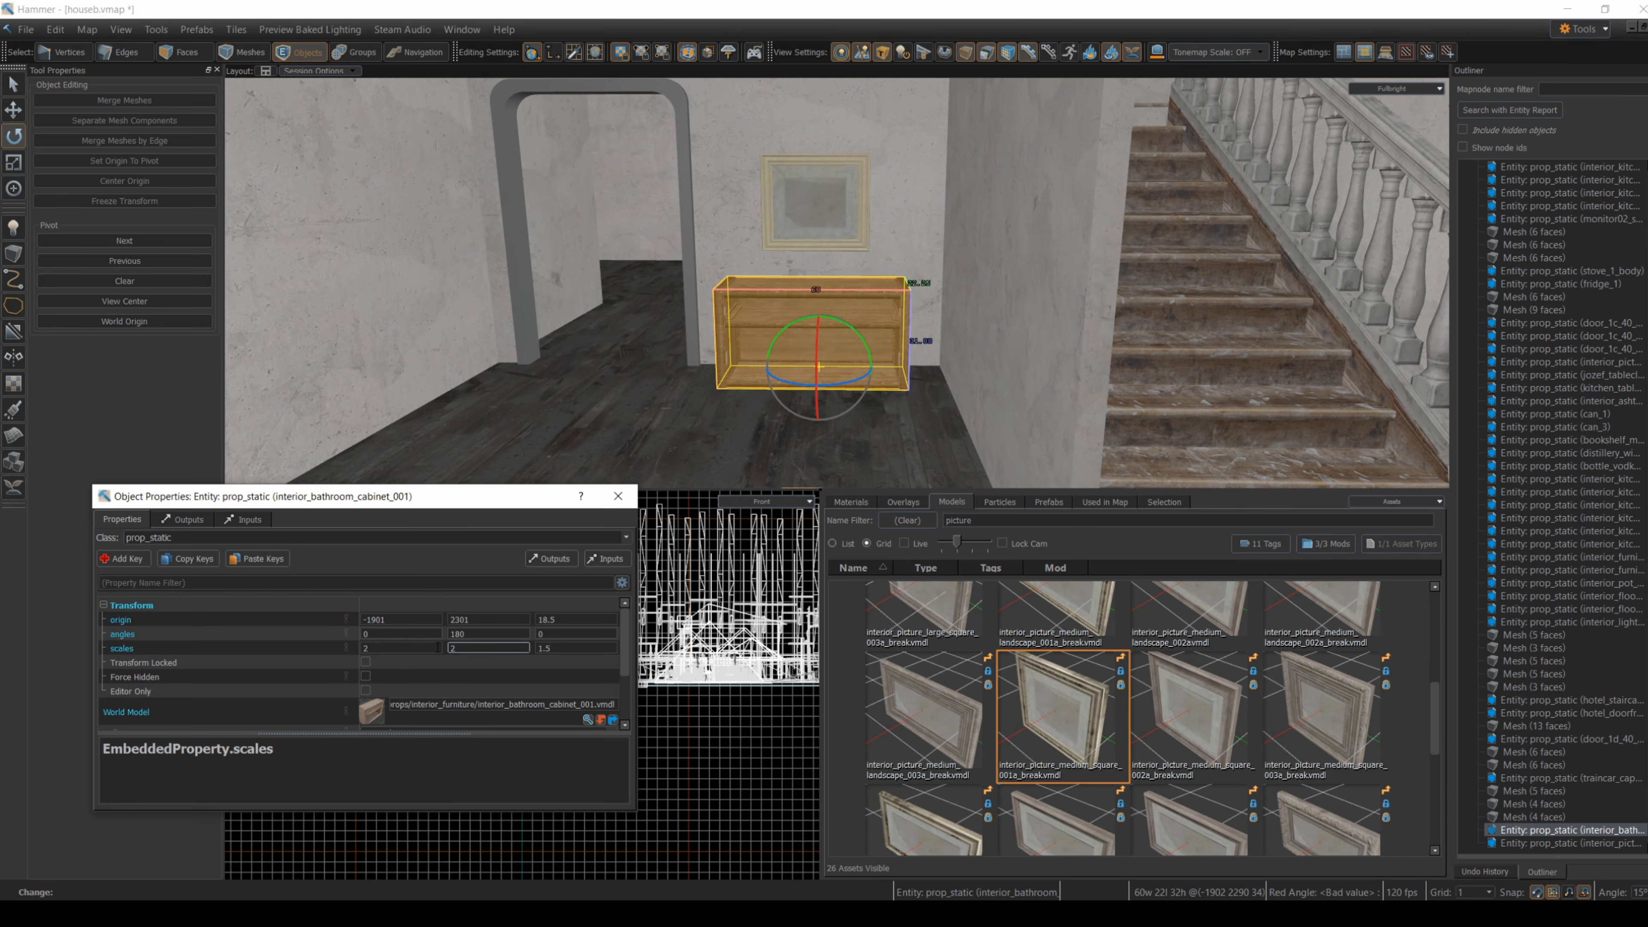
key("Return")
left_click(649, 386)
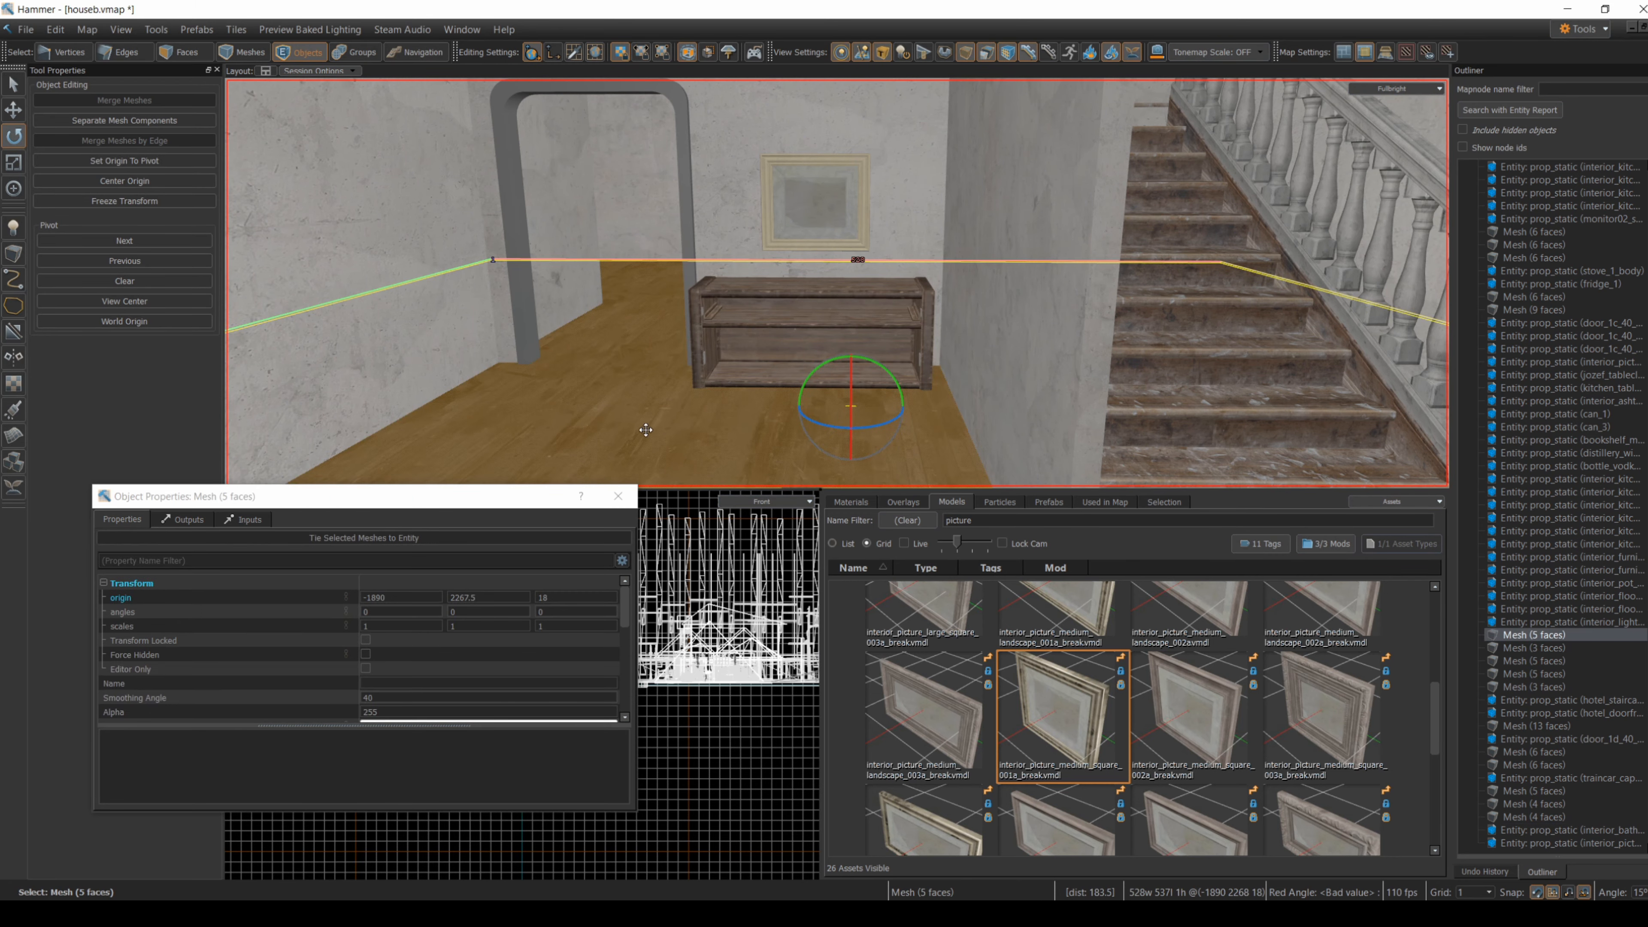
- Nudge the widened cabinet about 2 units along the back wall toward the stair wall
right_click_drag(649, 386, 713, 387)
key("w")
left_click(649, 387)
left_click_drag(725, 387, 722, 385)
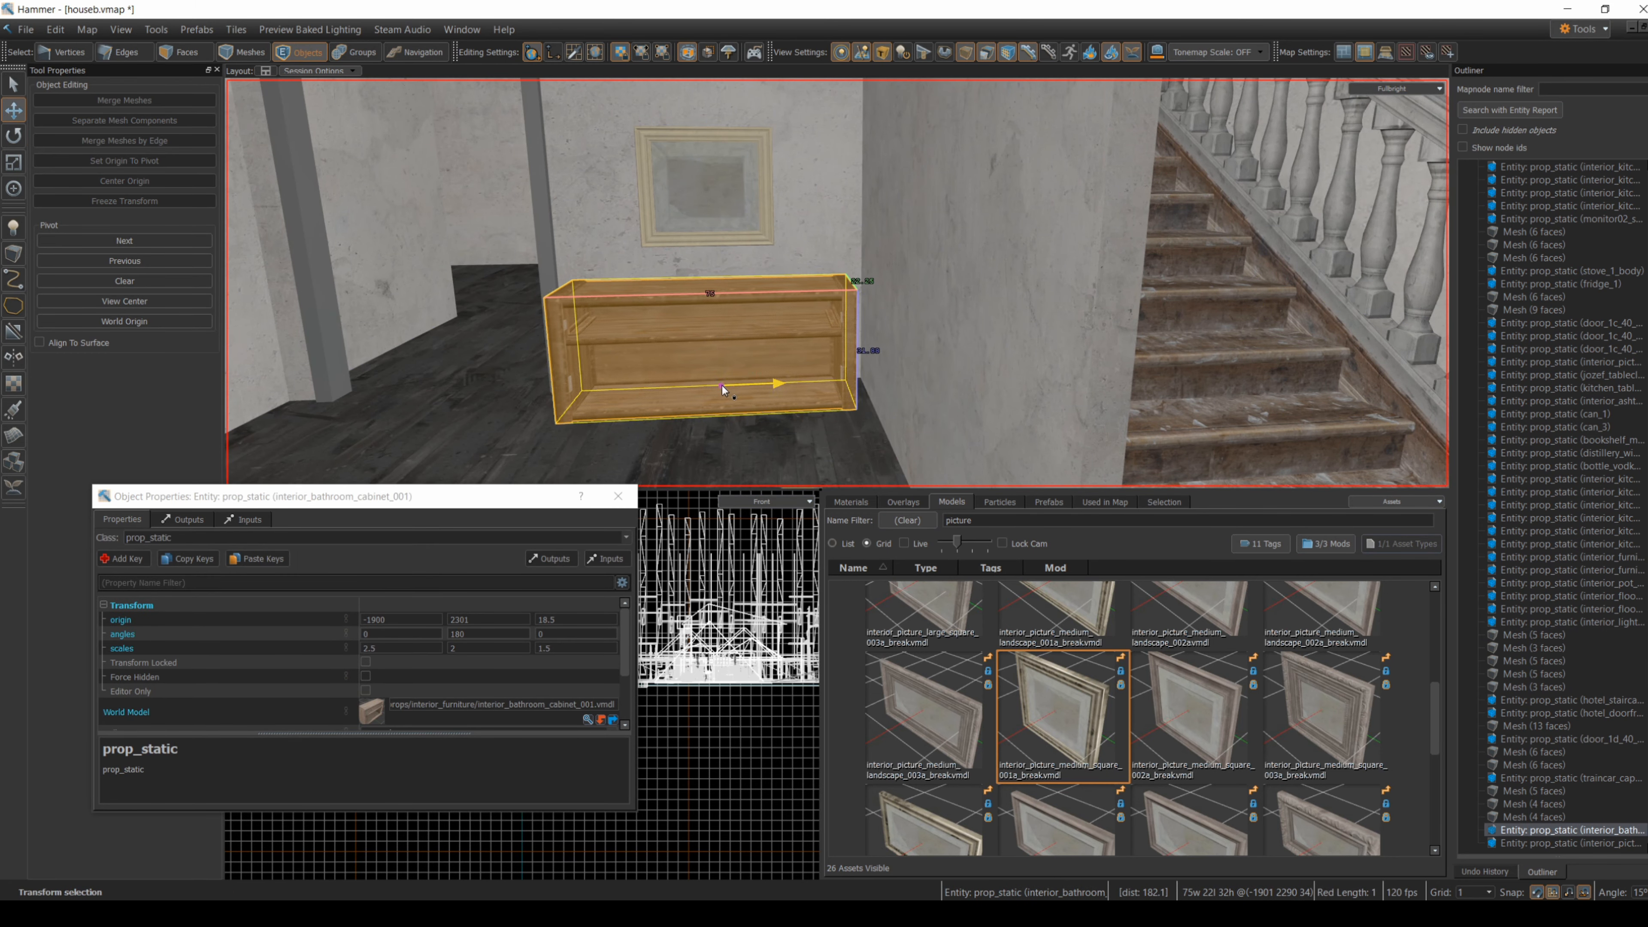
left_click(383, 423)
right_click_drag(383, 423, 422, 383)
key("s")
right_click_drag(686, 276, 652, 249)
key("d")
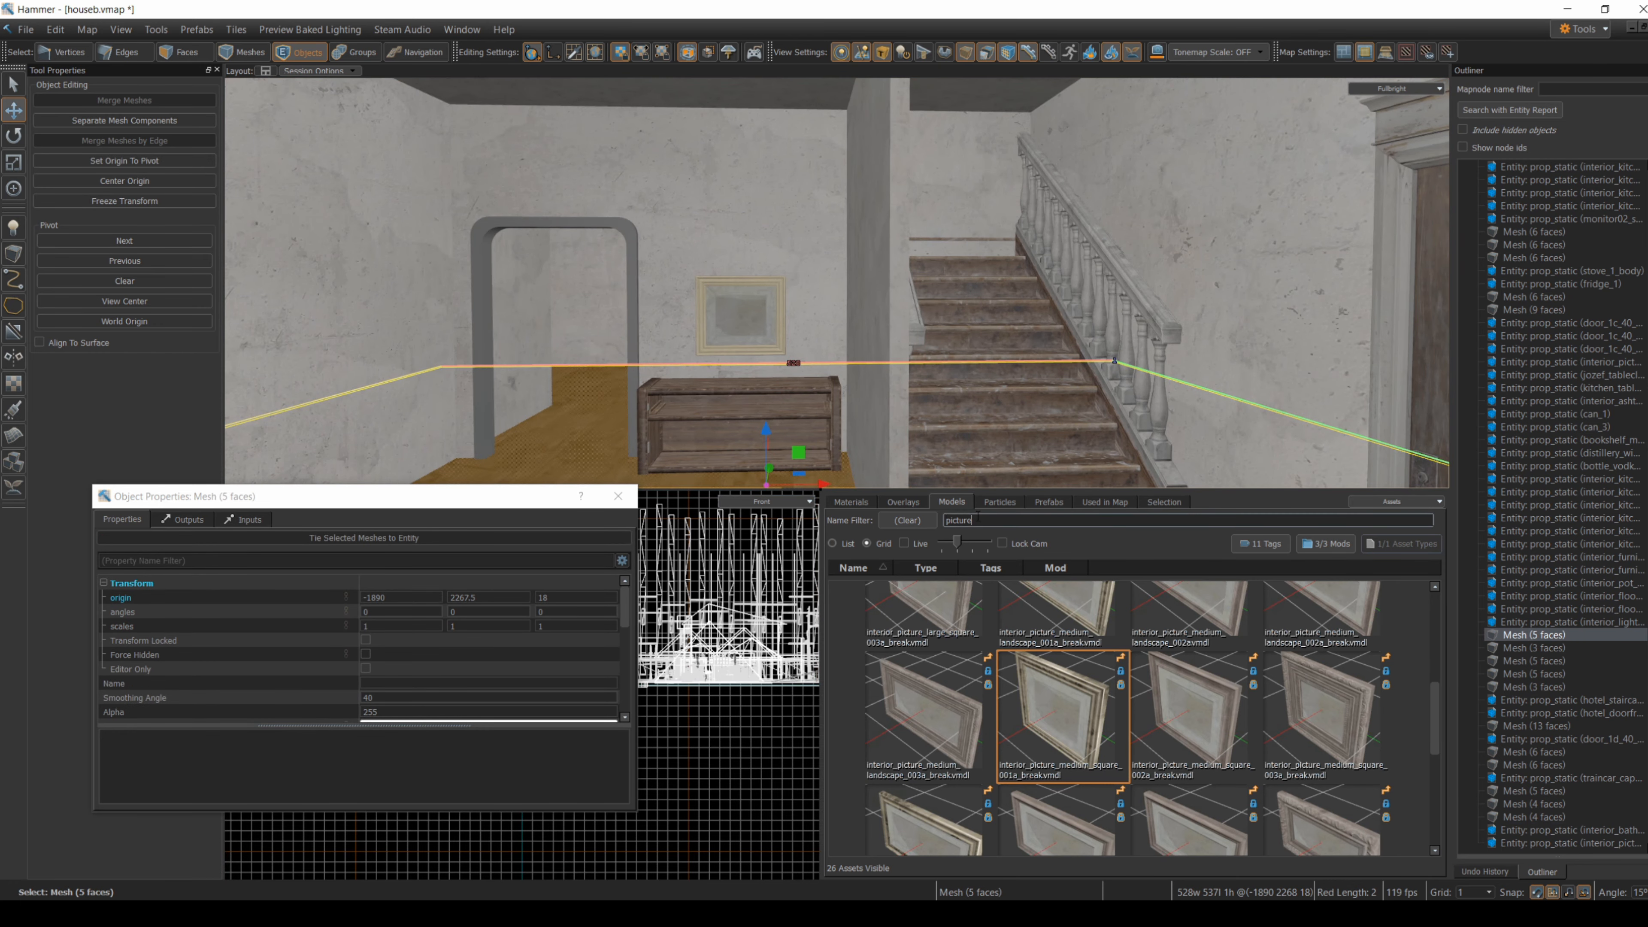
- Search the models for "lamp", place interior_table_lamp_001 on the back wall beside the picture, and rotate it 90 degrees to stand upright
left_click(908, 521)
type("lamp")
scroll(1207, 677, "down", 3)
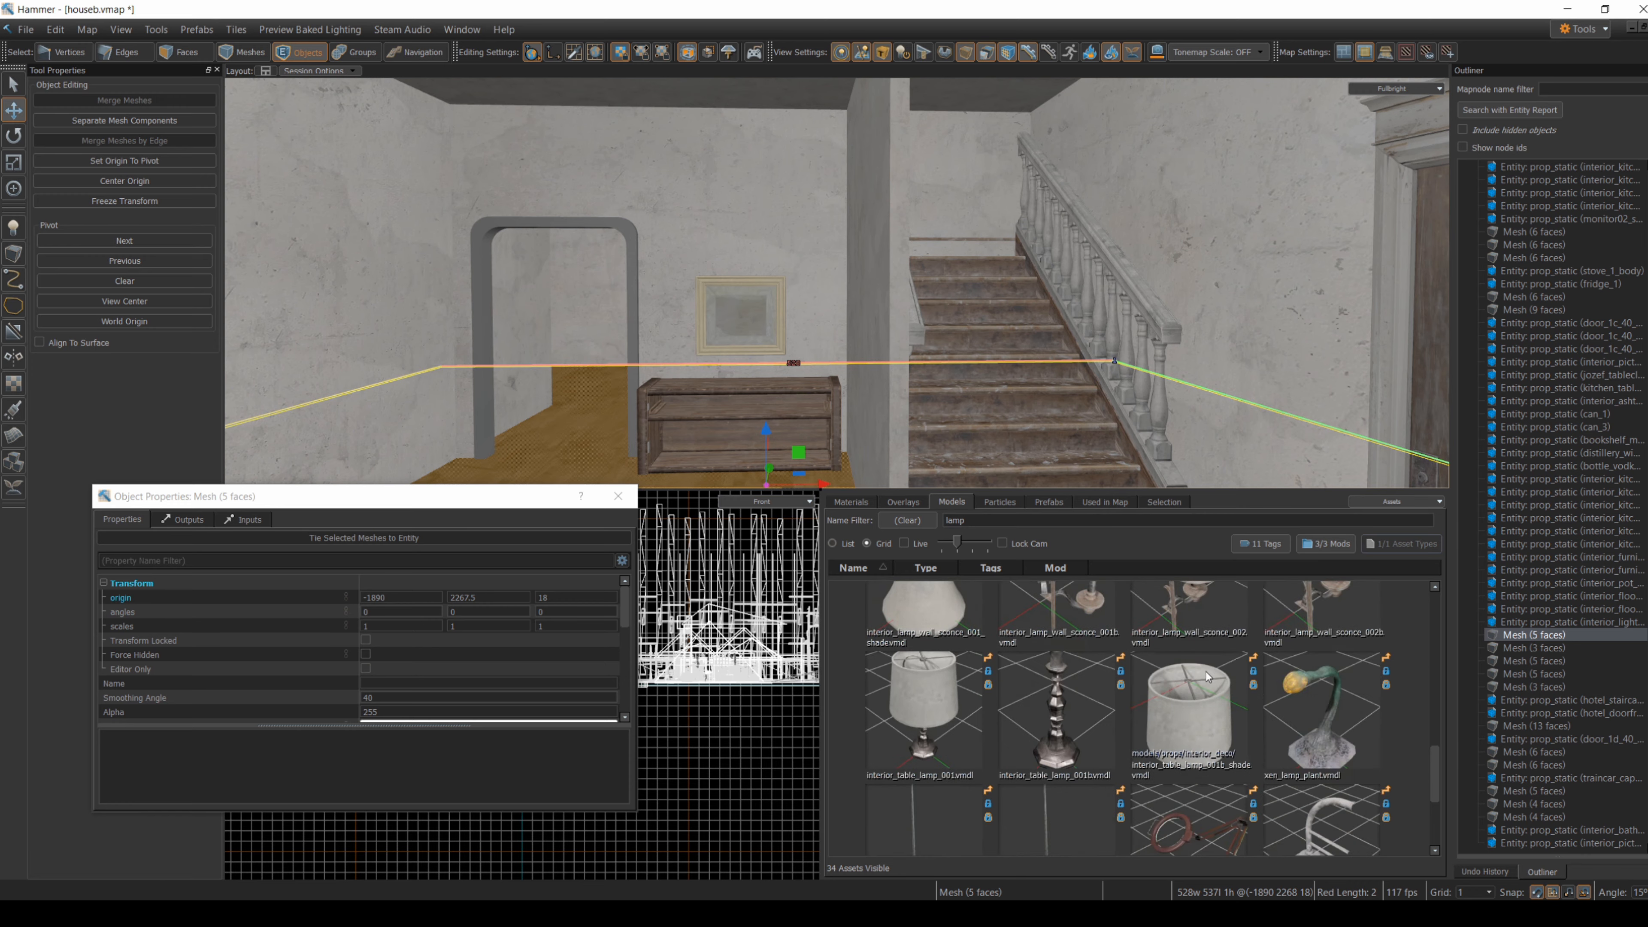
left_click_drag(938, 700, 870, 247)
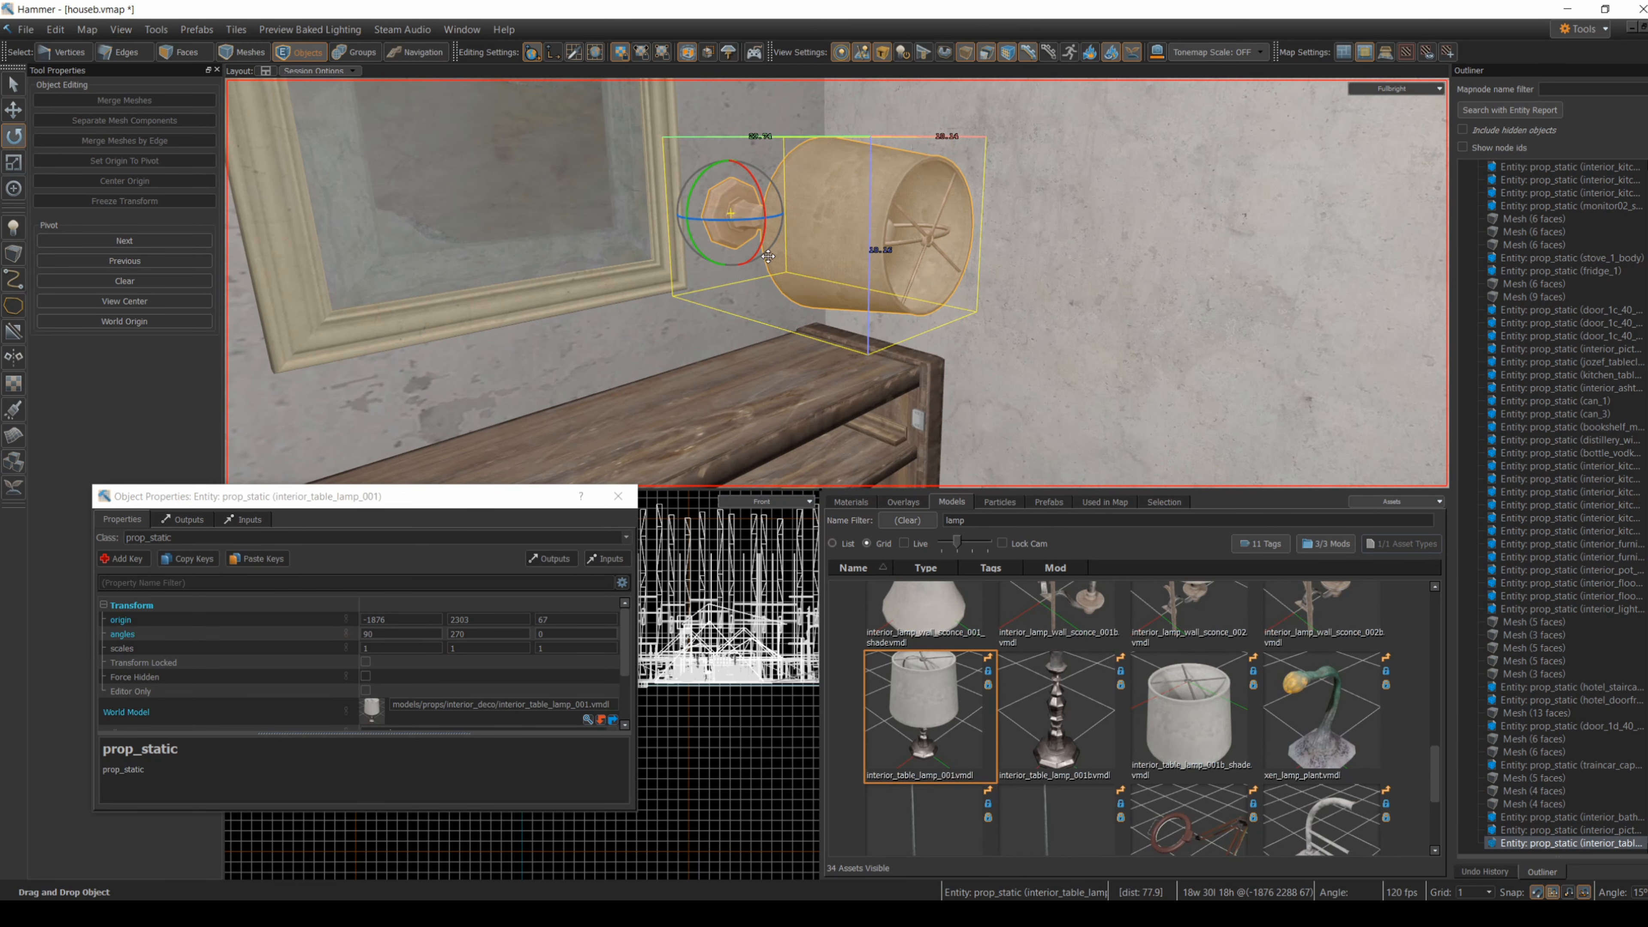
left_click_drag(761, 243, 812, 279)
scroll(837, 282, "down", 3)
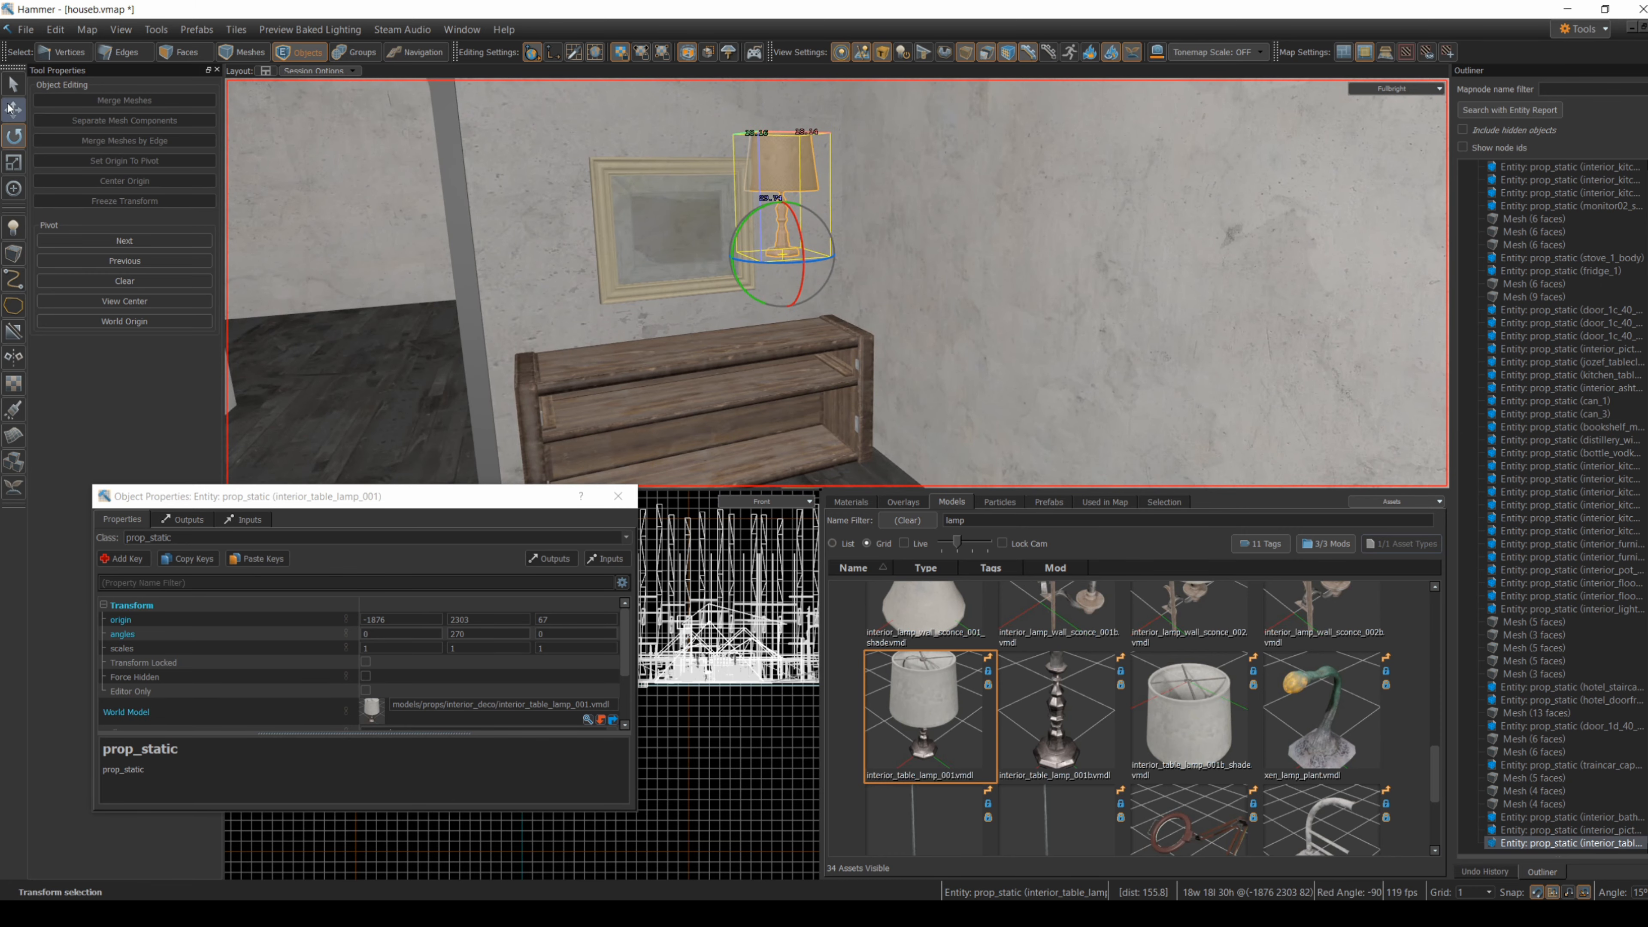
- Lower the table lamp onto the cabinet top and position it at the stair-side end
left_click_drag(790, 203, 800, 339)
right_click_drag(803, 328, 836, 283)
key("w")
left_click_drag(318, 391, 518, 320)
left_click(766, 279)
right_click_drag(766, 279, 837, 283)
key("s")
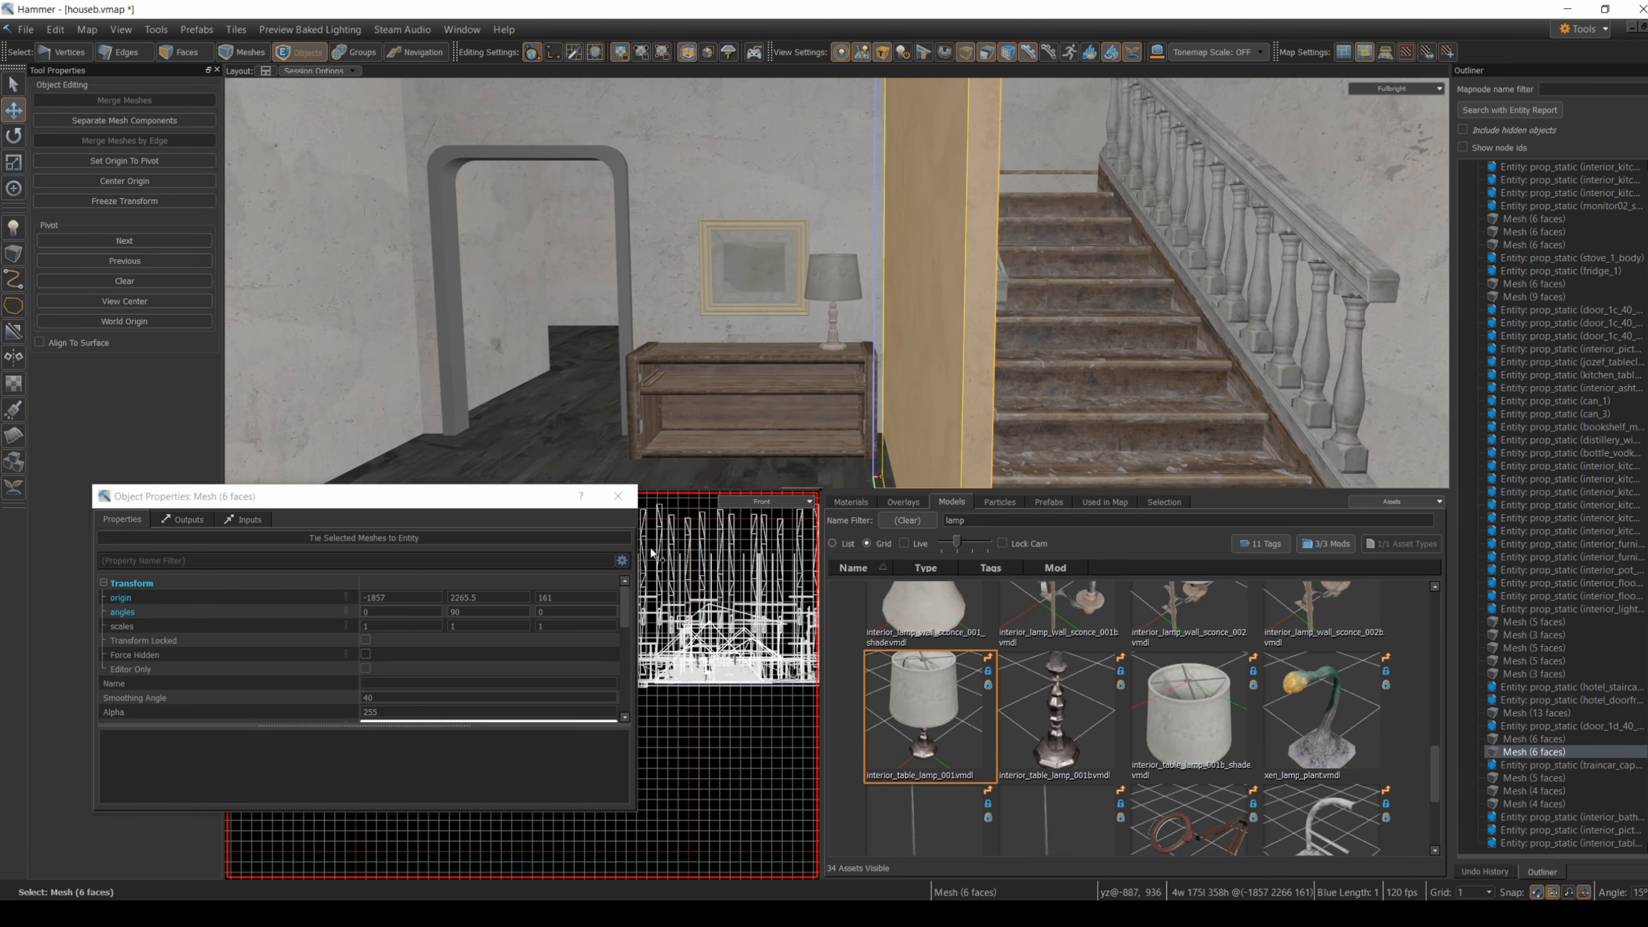
- Search the models for "jar"
left_click_drag(986, 520, 912, 521)
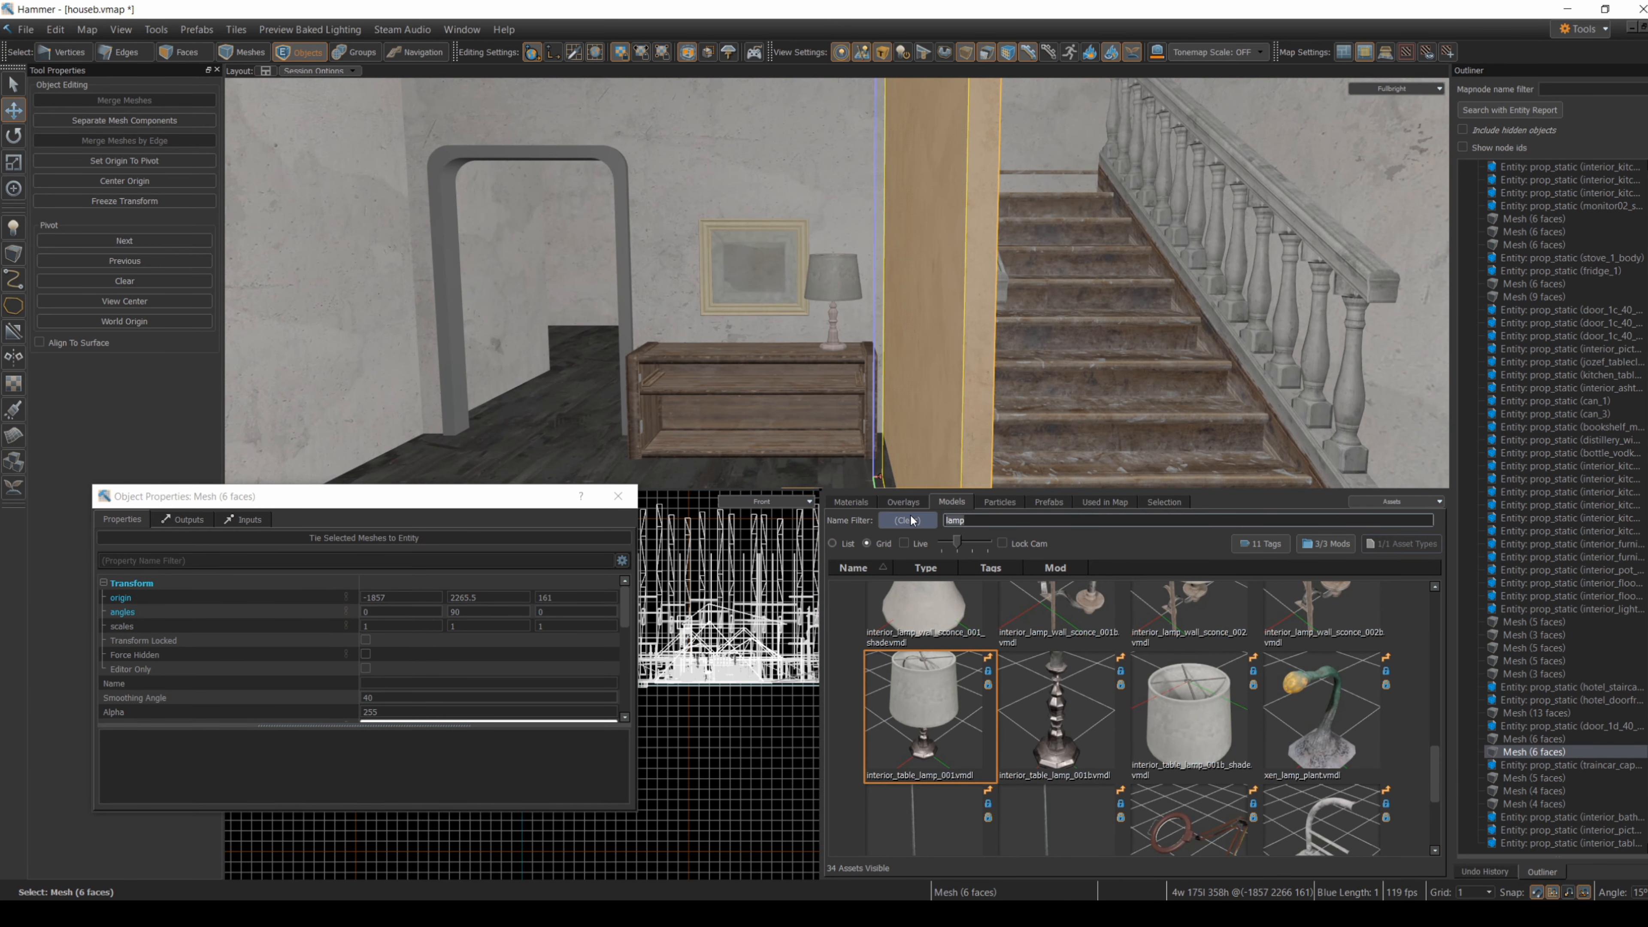
type("jar")
left_click_drag(1015, 654, 709, 425)
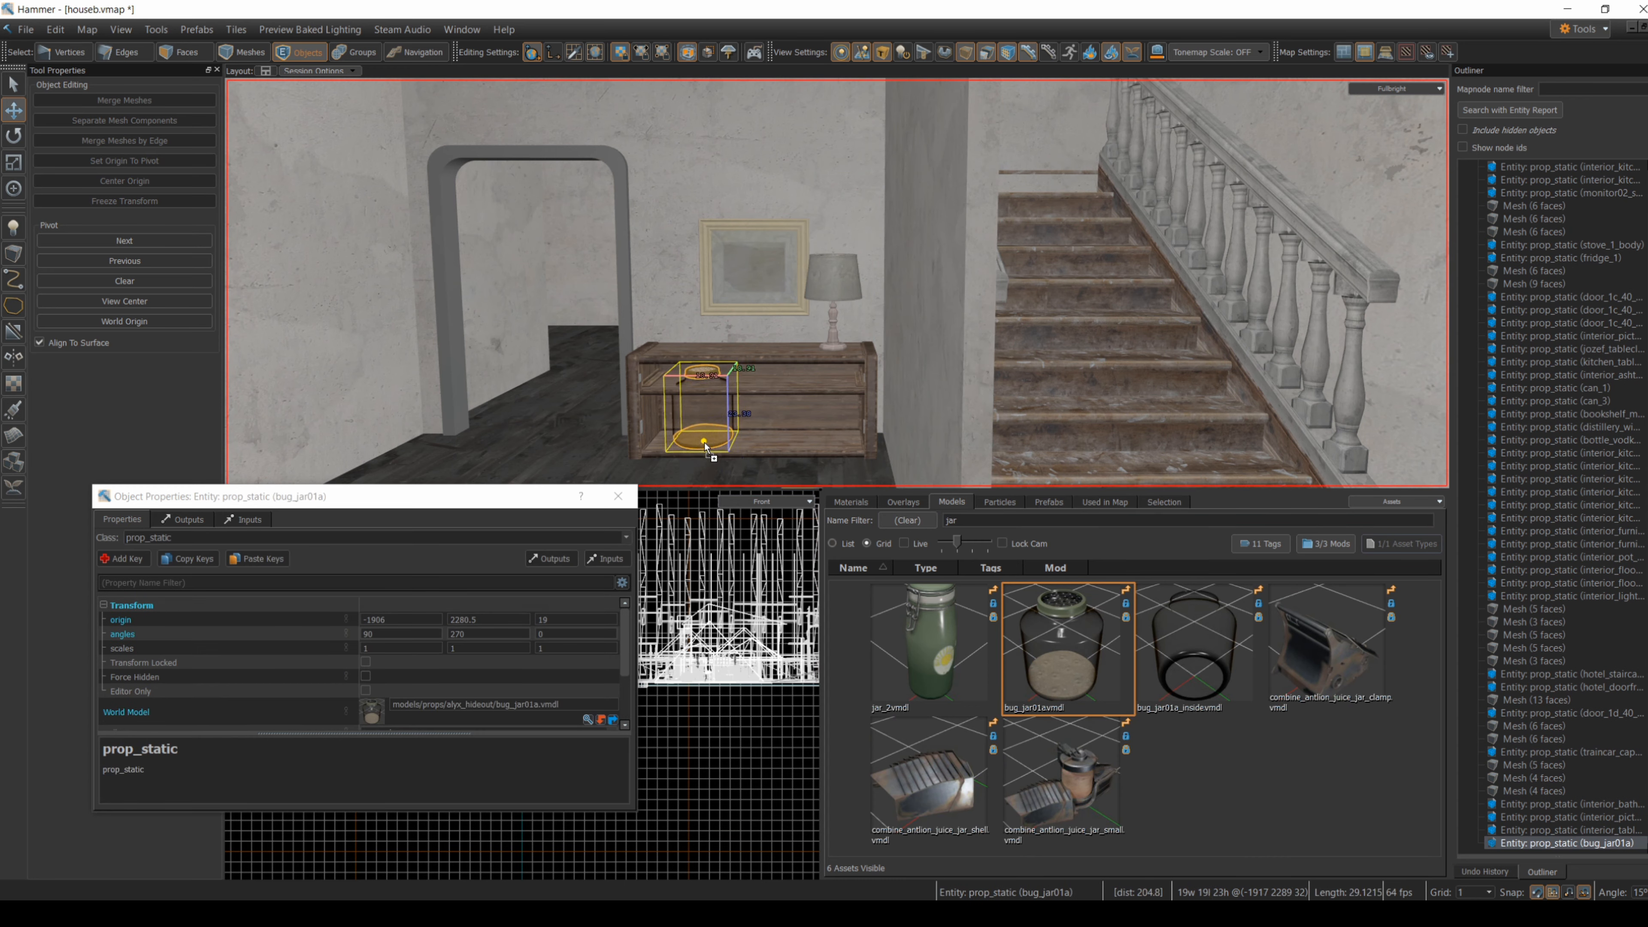
key("Delete")
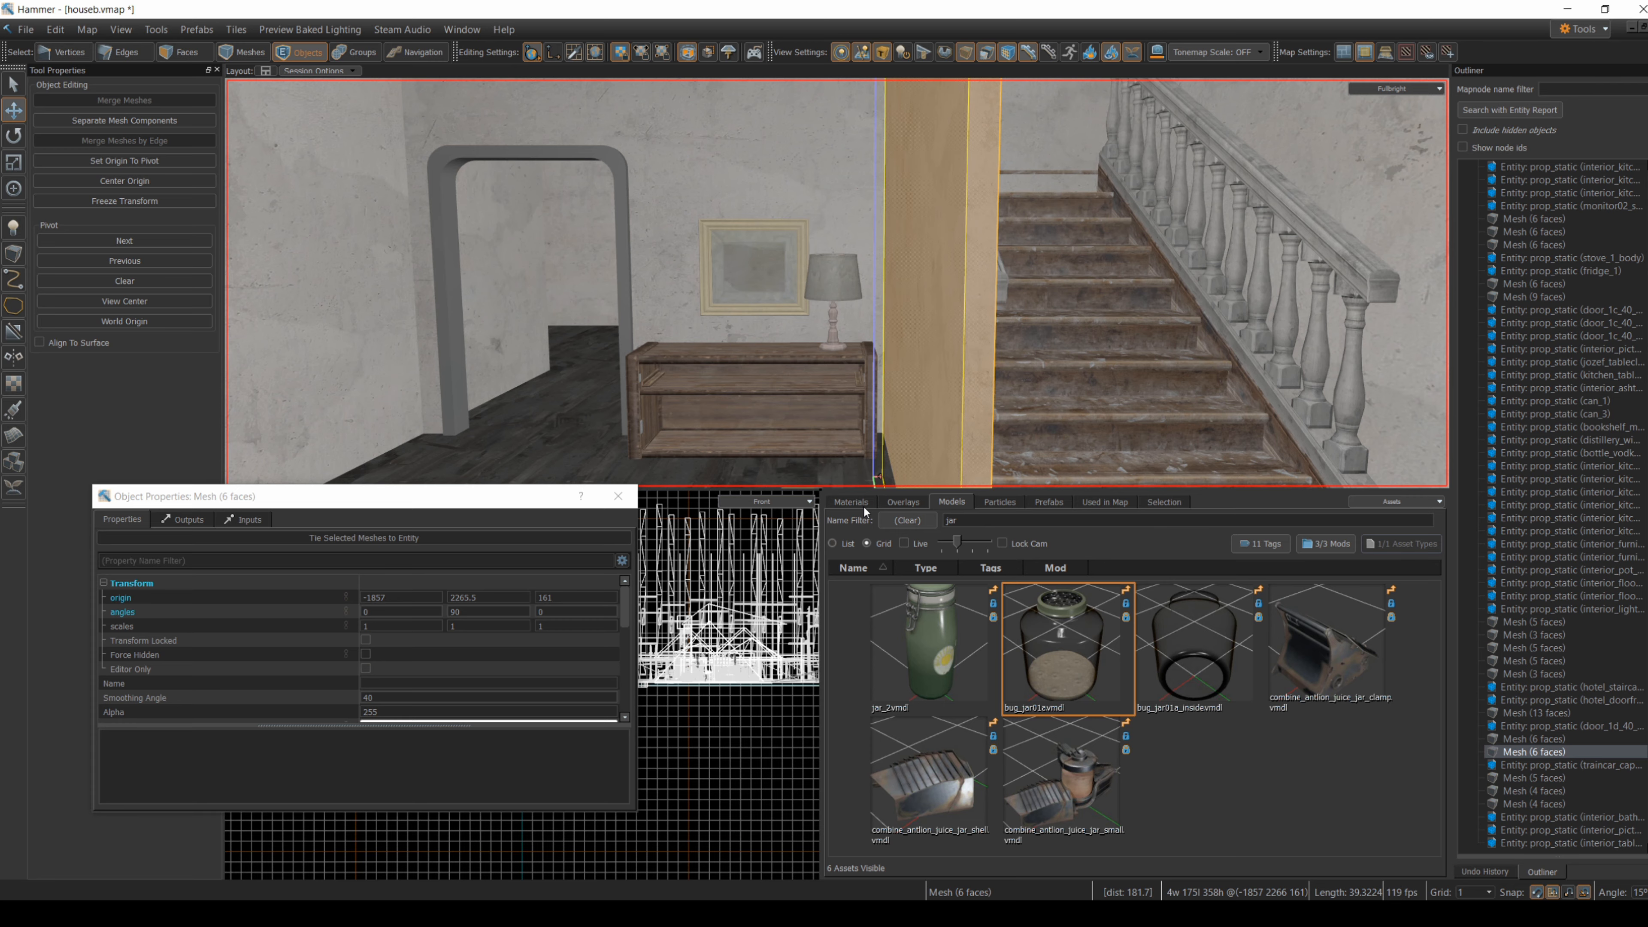
key("ctrl+z")
- Place the jar_2 model on the cabinet's lower shelf, near the doorway-side end
left_click(507, 333)
key("z")
key("w")
key("z")
left_click_drag(932, 643, 741, 328)
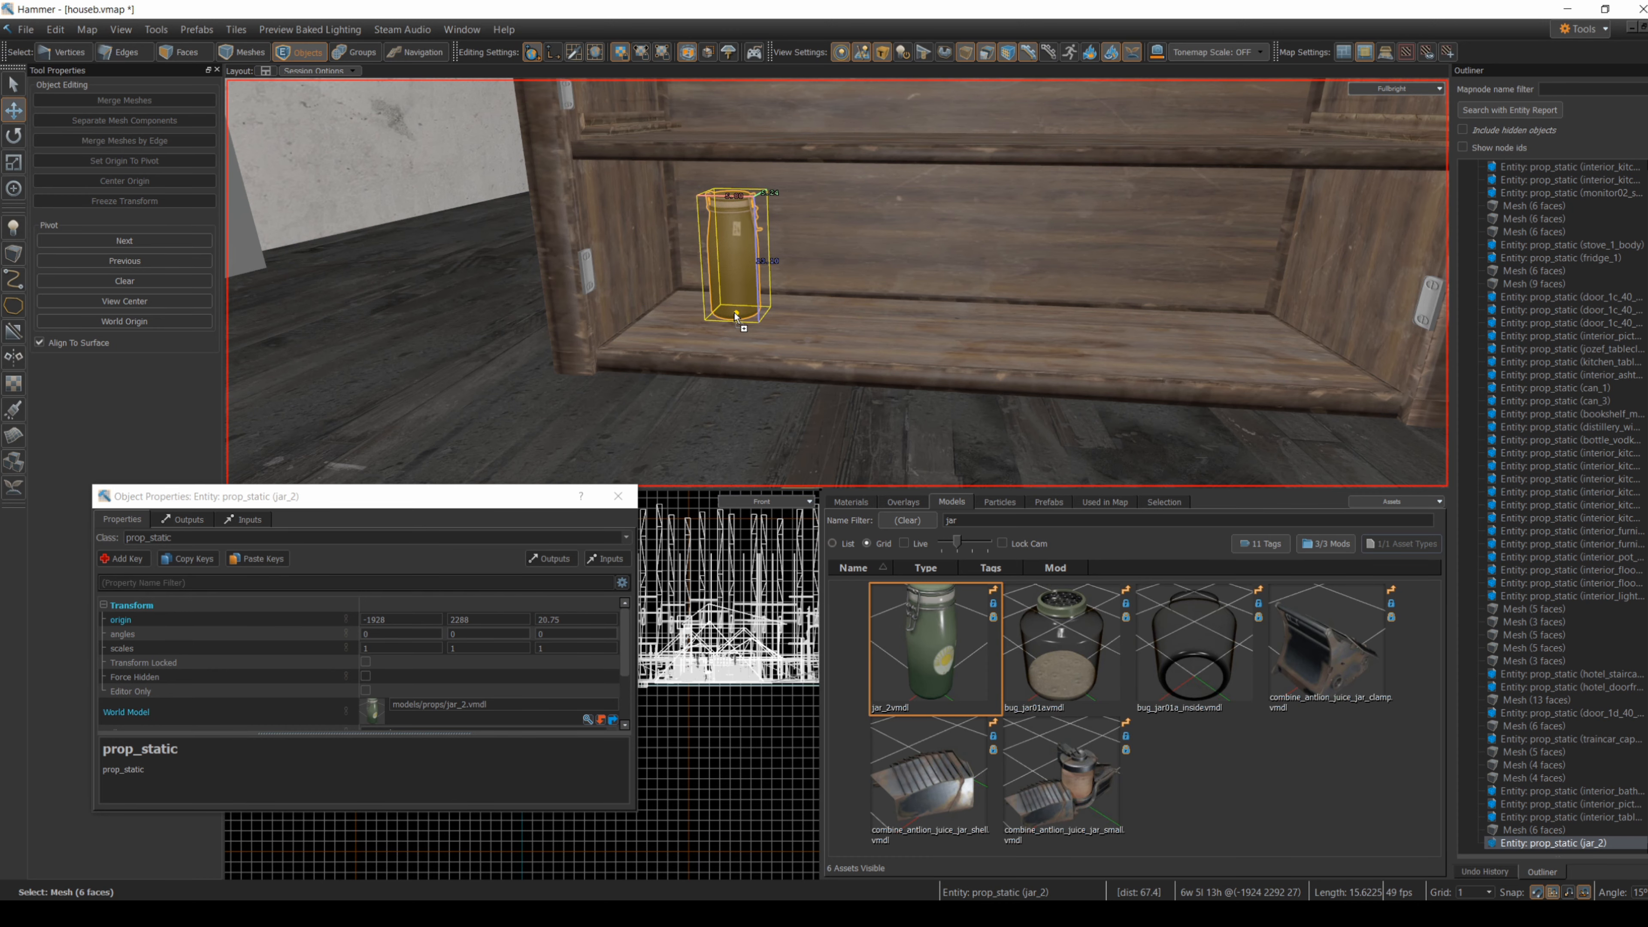
- Search the models for "book" and place the house_bookpile3 model on the cabinet's back panel
left_click(756, 416)
key("z")
key("s")
type("z")
type("book")
left_click_drag(930, 633, 661, 214)
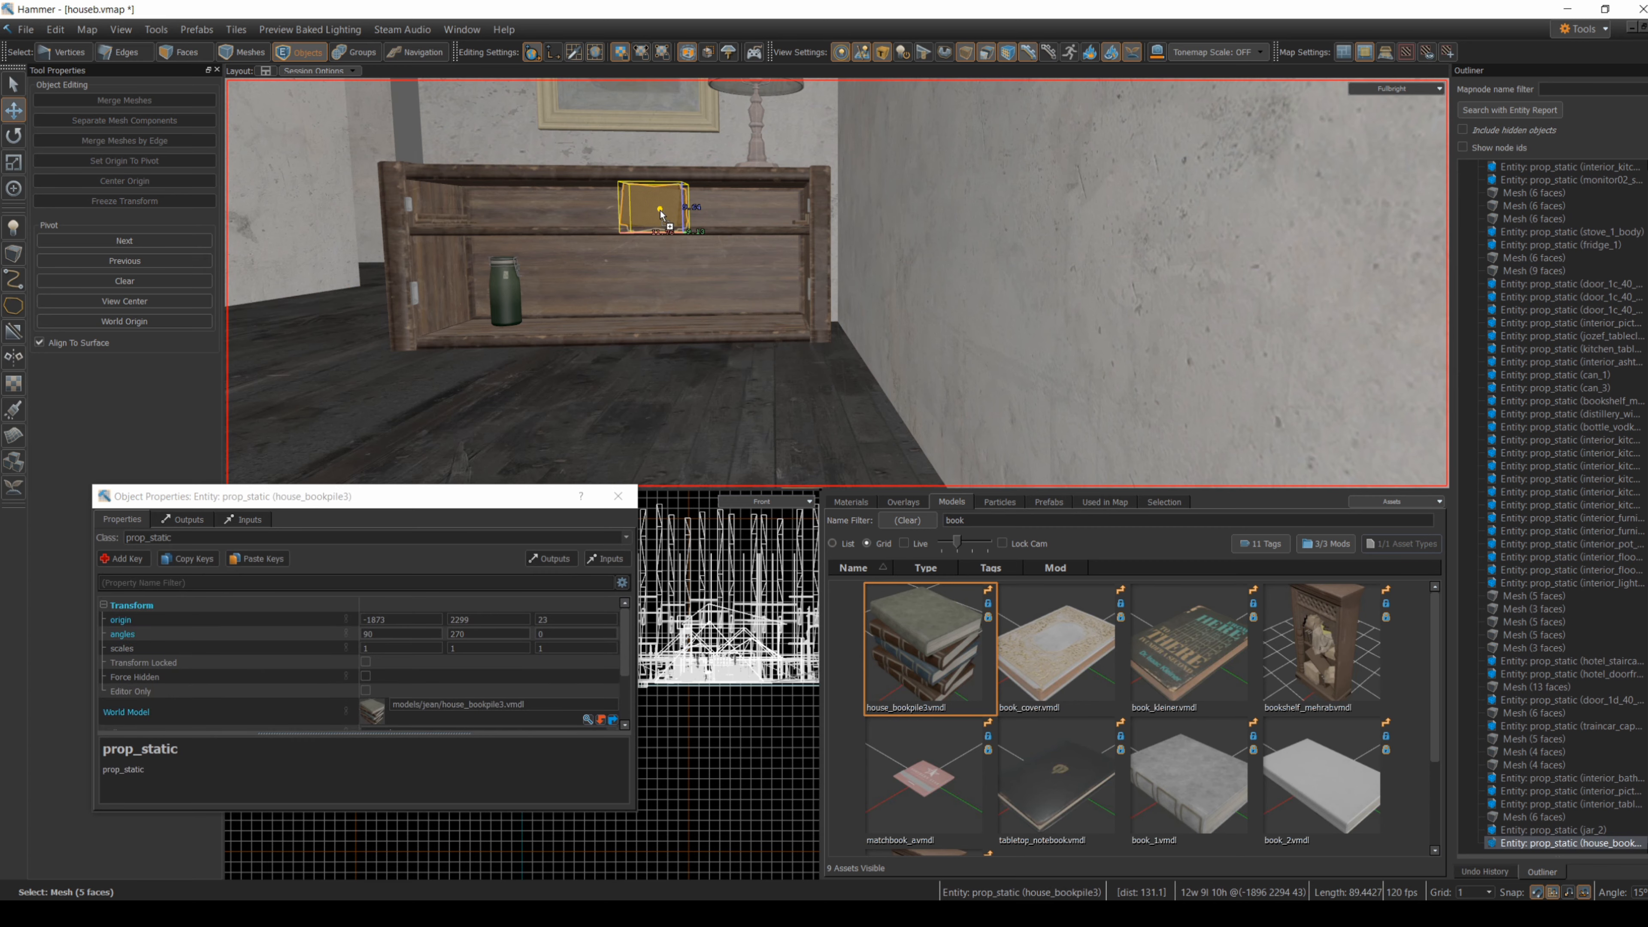
- Lower the book pile onto the cabinet's lower shelf and position it near the stair-side end
left_click_drag(737, 299, 691, 391)
left_click_drag(691, 332, 691, 259)
right_click_drag(690, 260, 837, 282)
left_click_drag(553, 321, 379, 333)
key("Escape")
key("s")
right_click_drag(379, 333, 837, 282)
key("w")
- Search the models for "shell", place armored_headcrab_shell_prop on the cabinet's upper shelf, and scale it to 0.75 on all axes
double_click(988, 525)
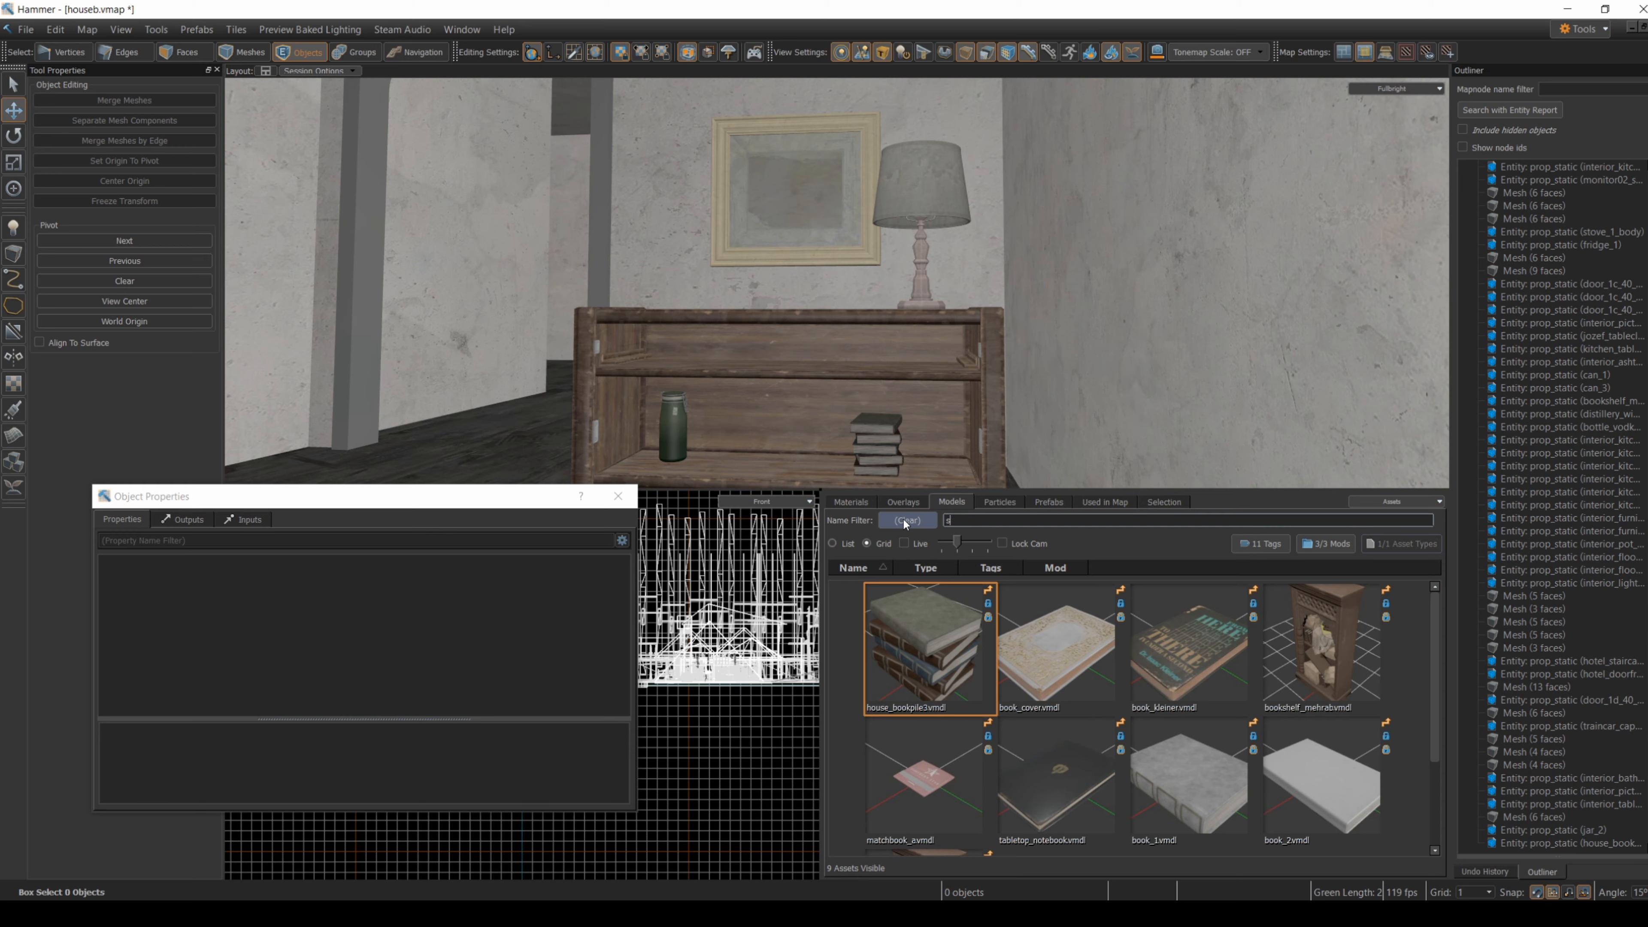
type("shell")
left_click_drag(1057, 666, 877, 367)
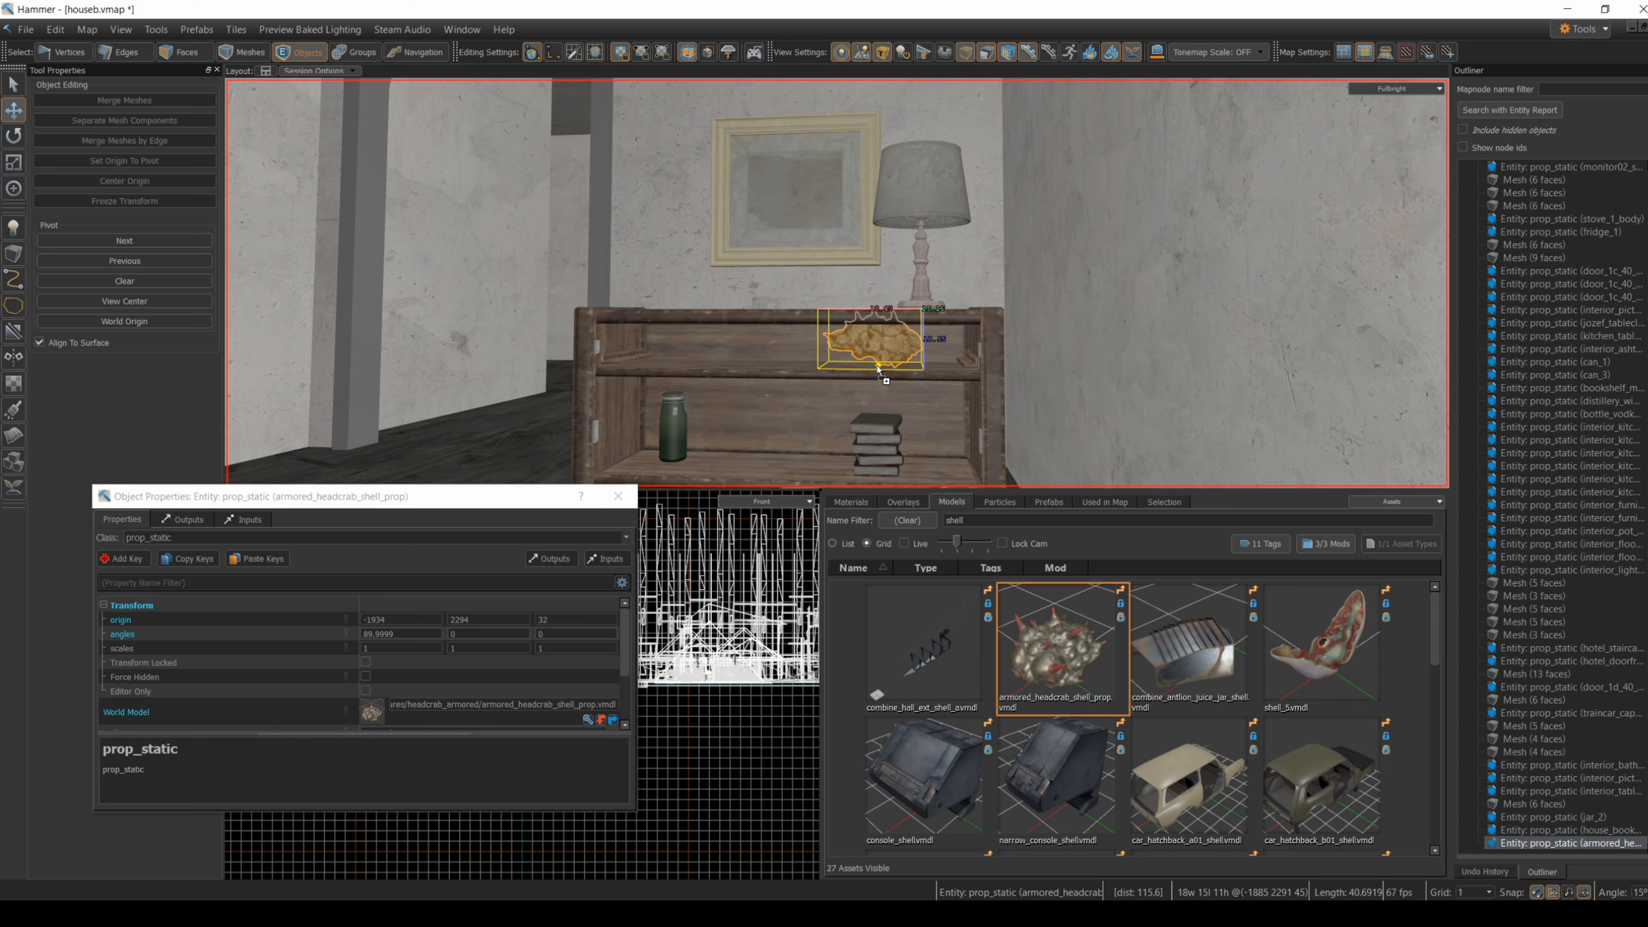
left_click_drag(559, 649, 334, 645)
type(".75")
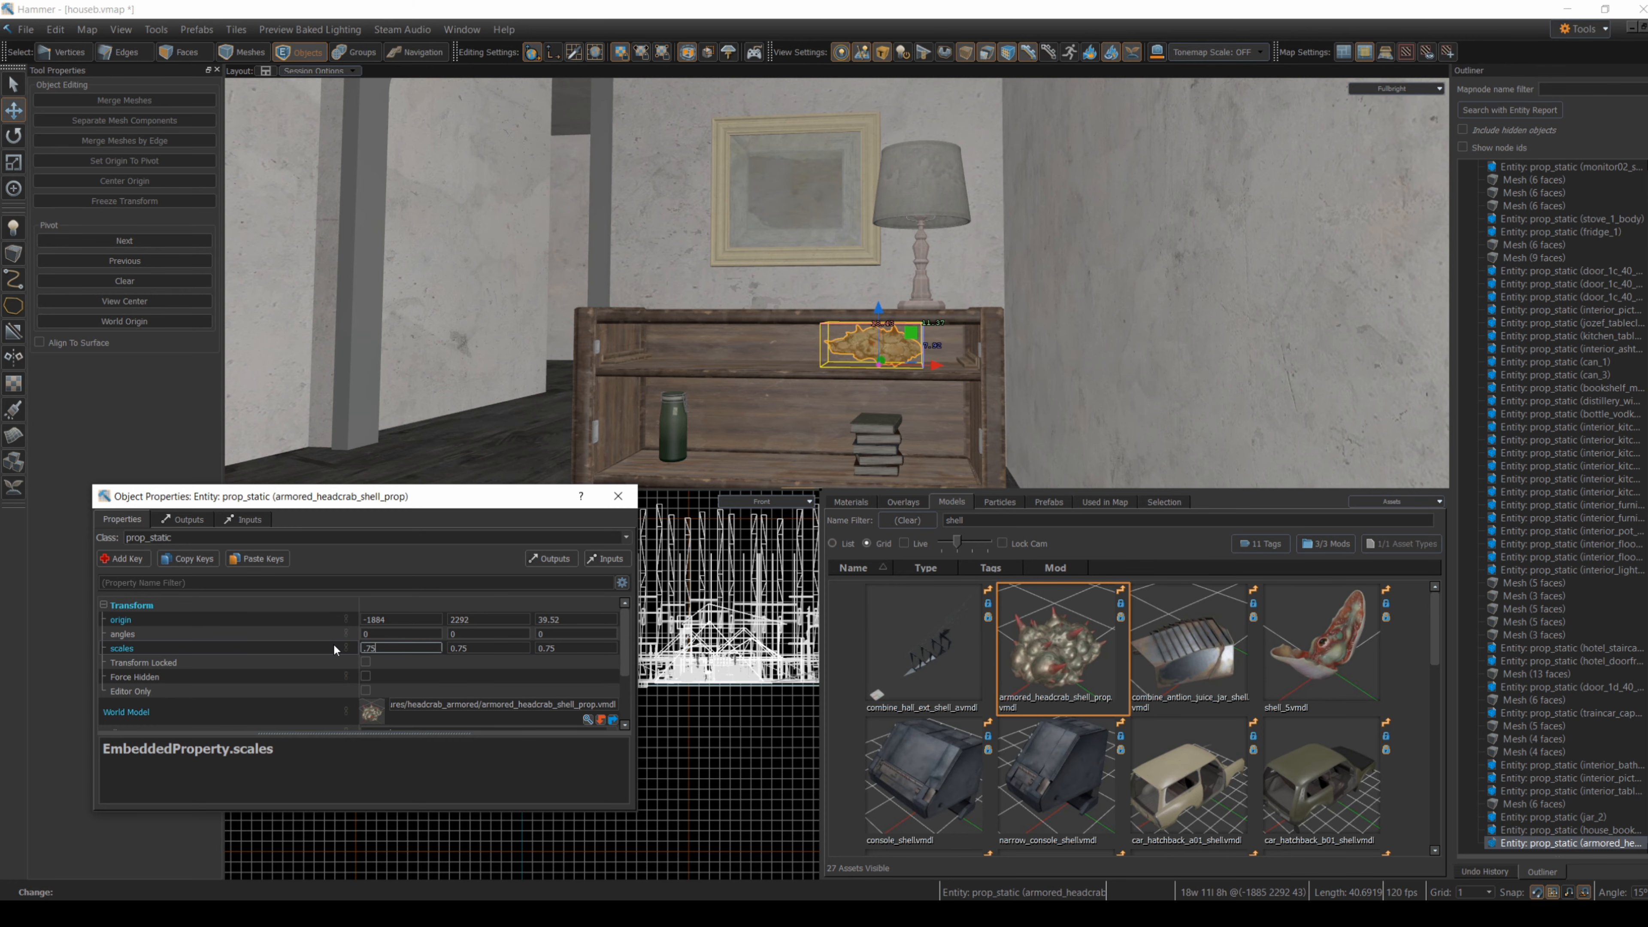
key("Return")
- Run a physics simulation on the headcrab shell to settle it on the upper shelf
left_click(538, 367)
key("s")
right_click_drag(537, 368, 623, 367)
key("w")
left_click(788, 382)
right_click_drag(788, 381, 644, 367)
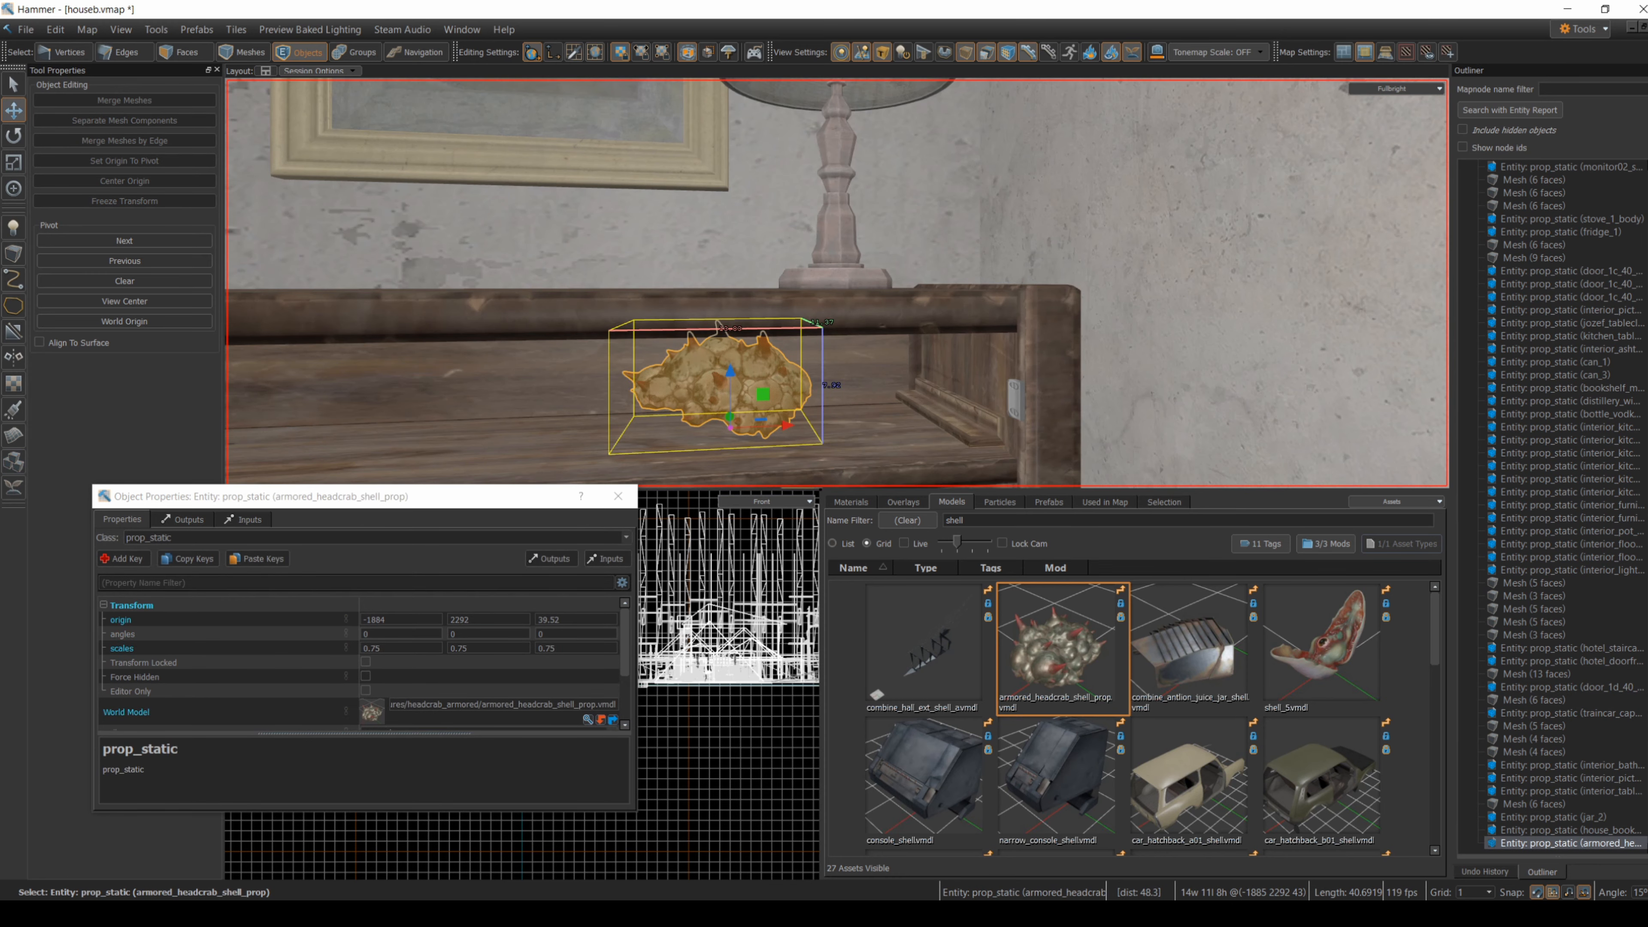
left_click(13, 462)
left_click(143, 104)
key("space")
key("Escape")
left_click(620, 499)
key("s")
right_click_drag(537, 450, 837, 282)
key("s")
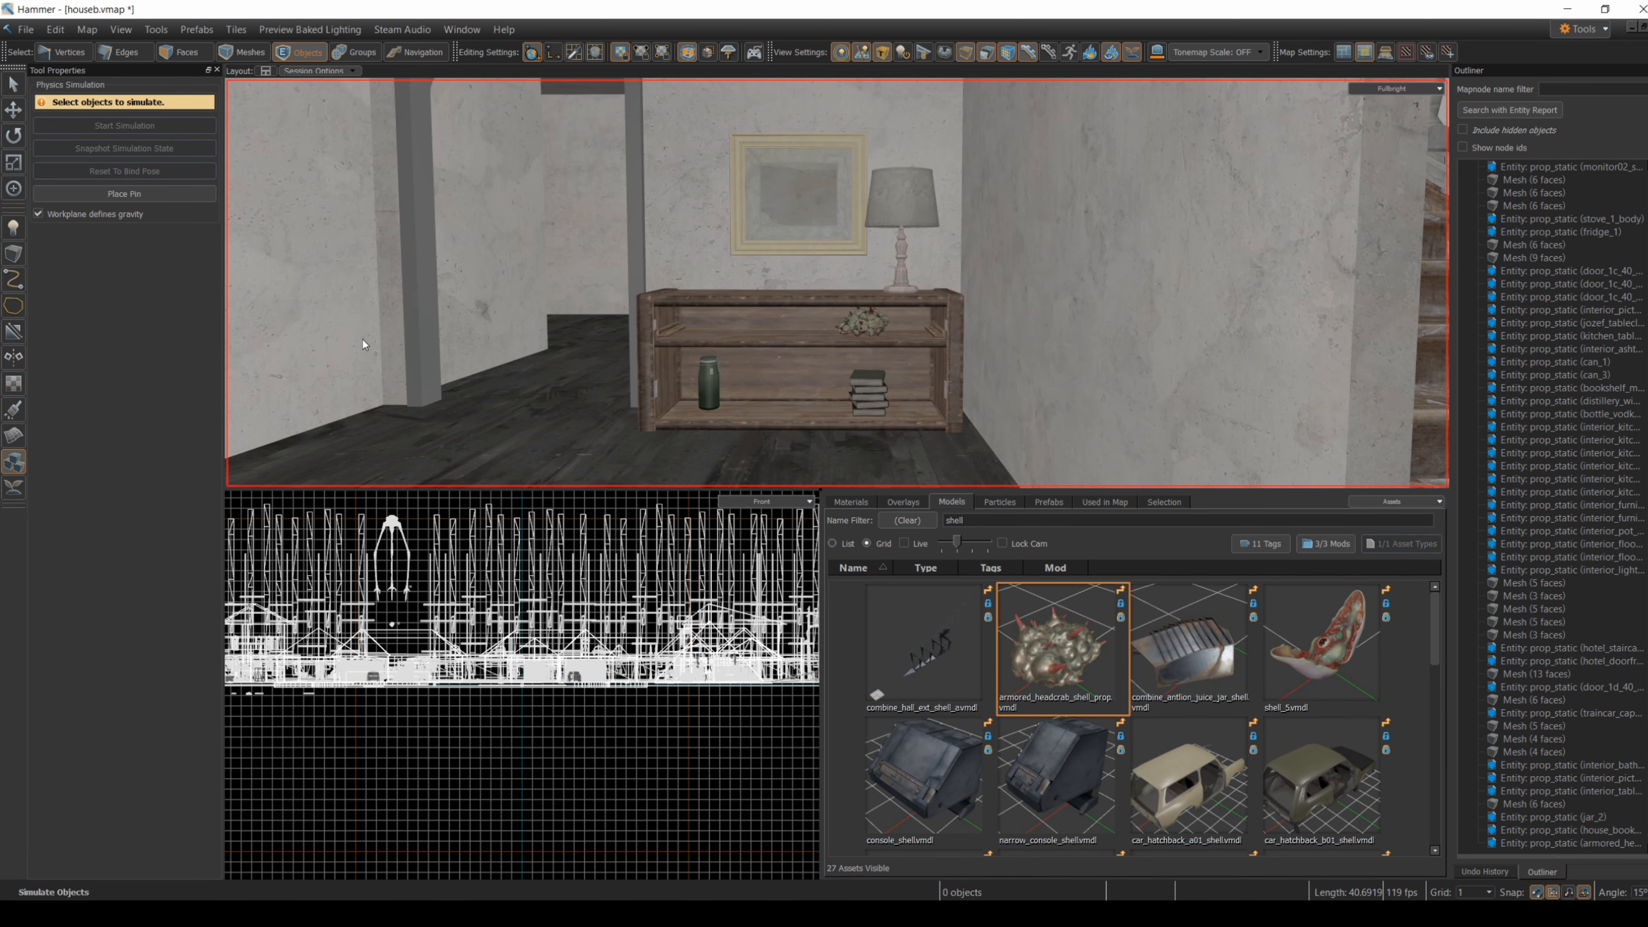
- Search the models for "statue" and place street_statue_angel_3 on the floor beside the cabinet's doorway-side end
right_click_drag(346, 386, 368, 381)
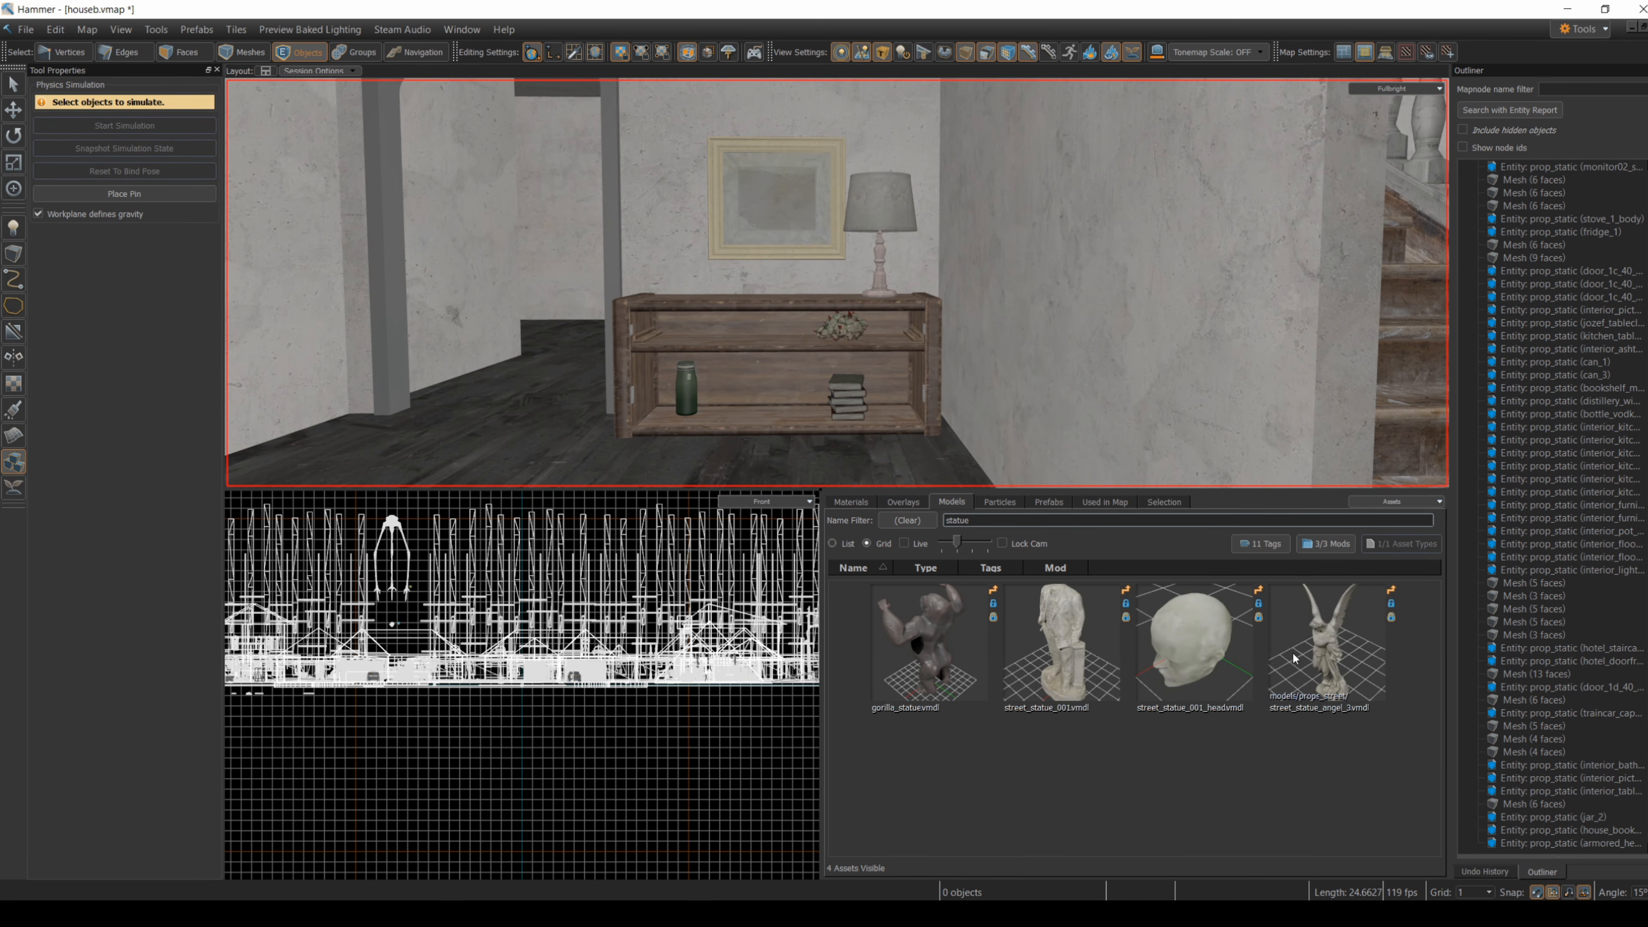
left_click(1344, 680)
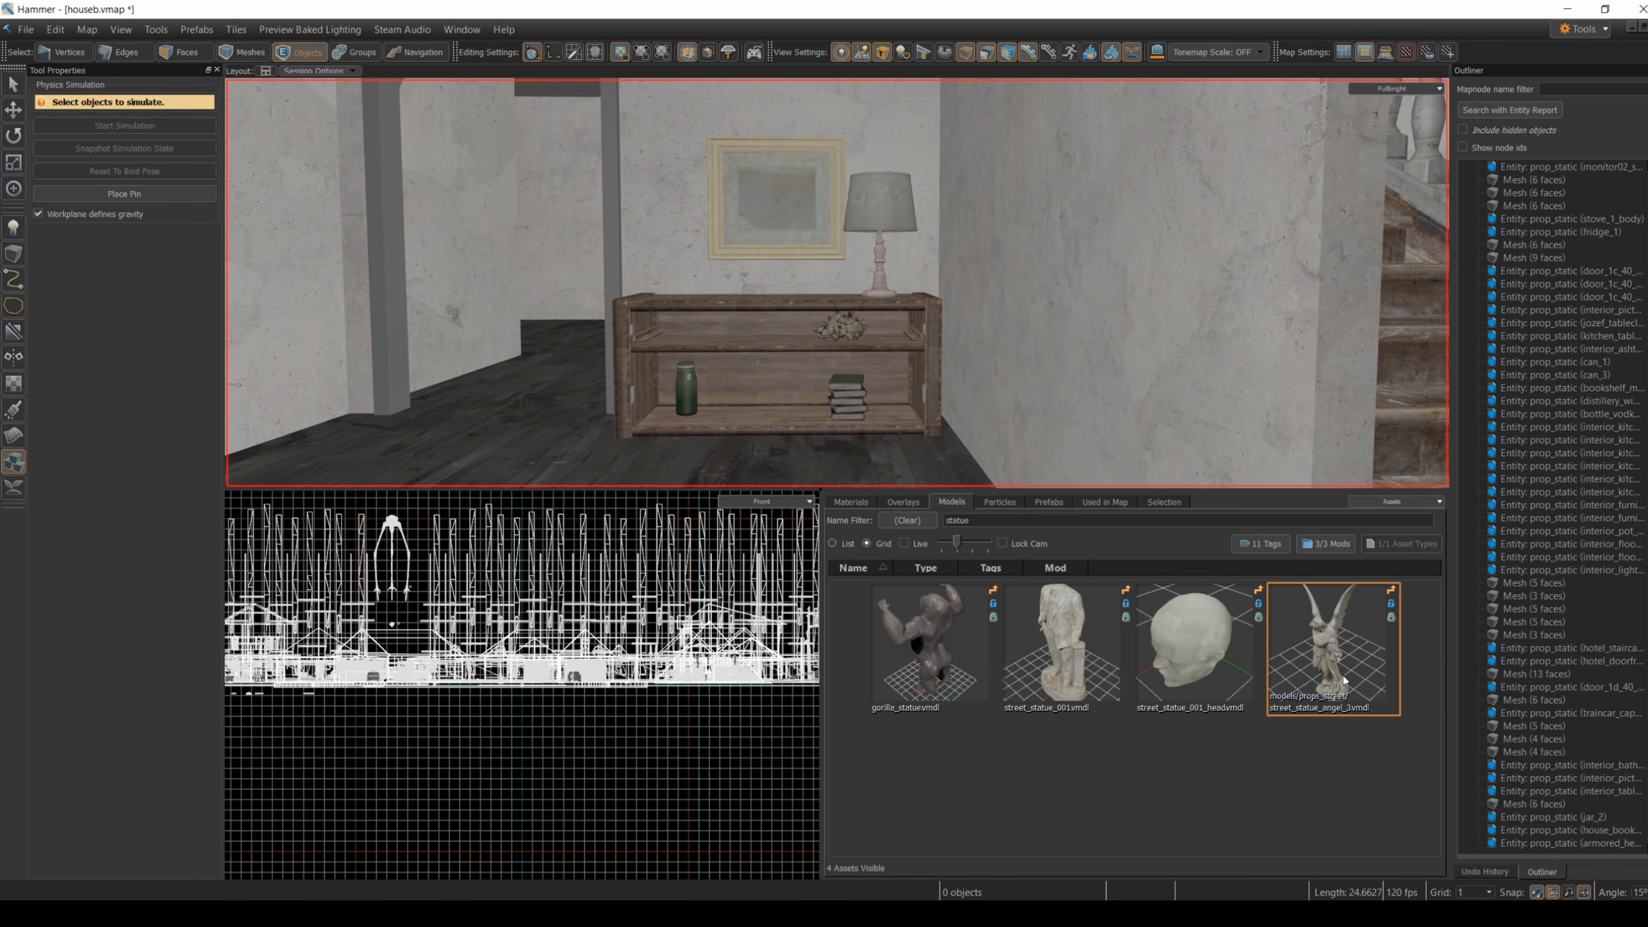
left_click_drag(1330, 664, 553, 425)
left_click(17, 145)
left_click(22, 113)
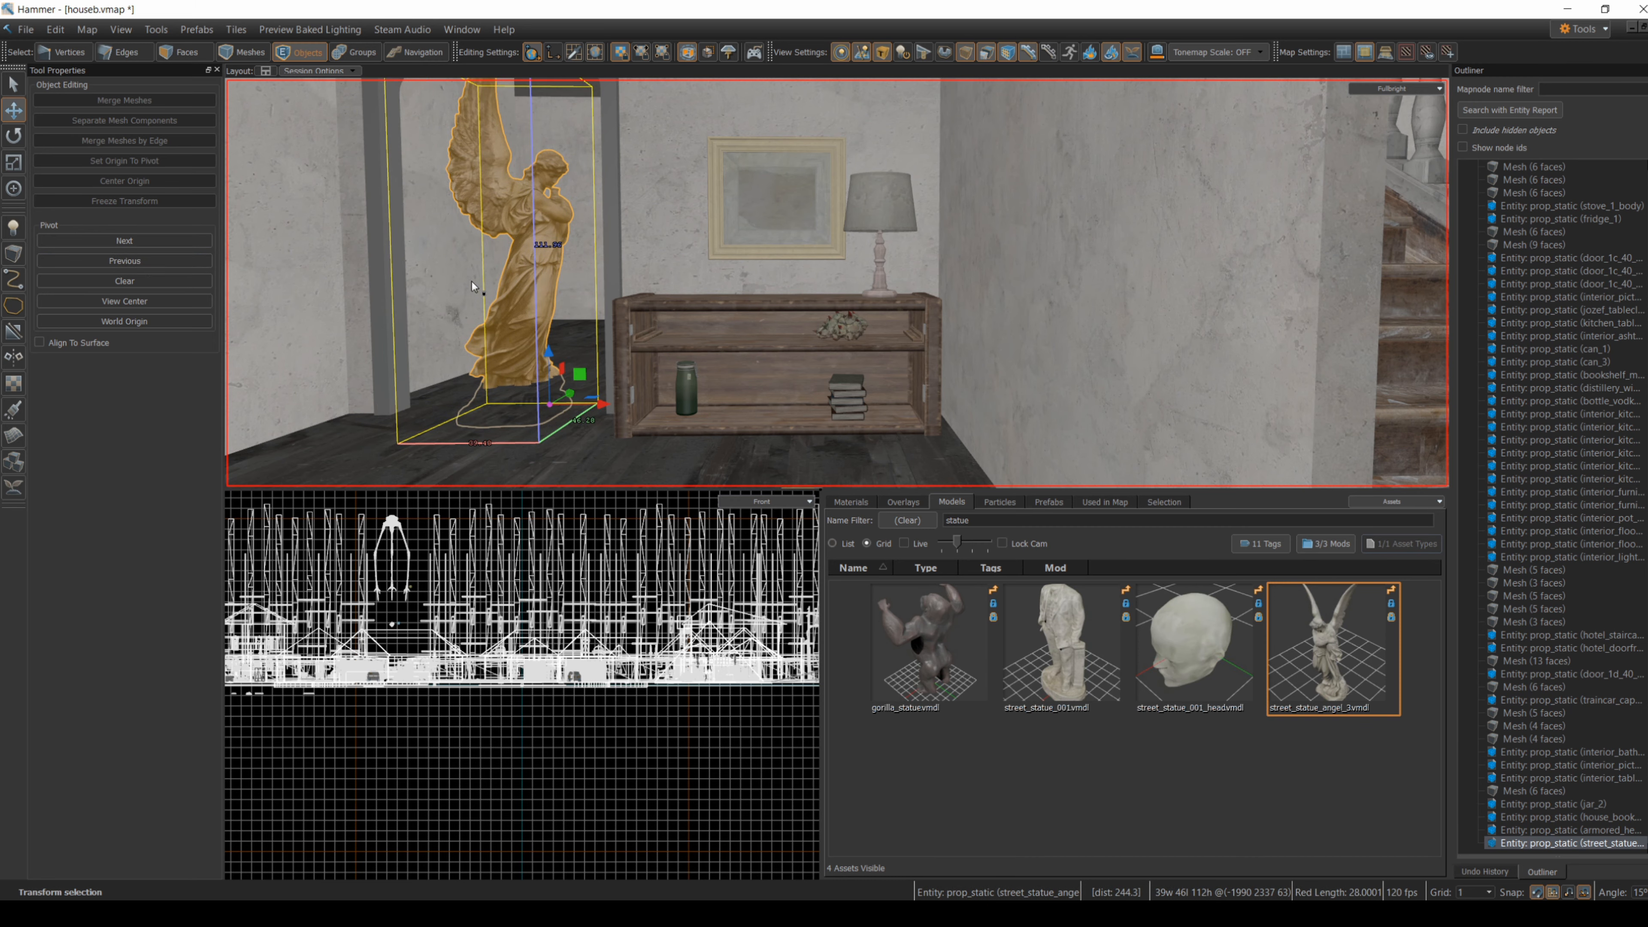
- Scale the angel statue to 0.1 on all three axes
key("alt+Return")
type("0.1")
key("Return")
left_click(470, 649)
type(".1")
key("Return")
type(".1")
key("Return")
- Move the miniature angel statue onto the cabinet top at the doorway-side end
left_click(542, 391)
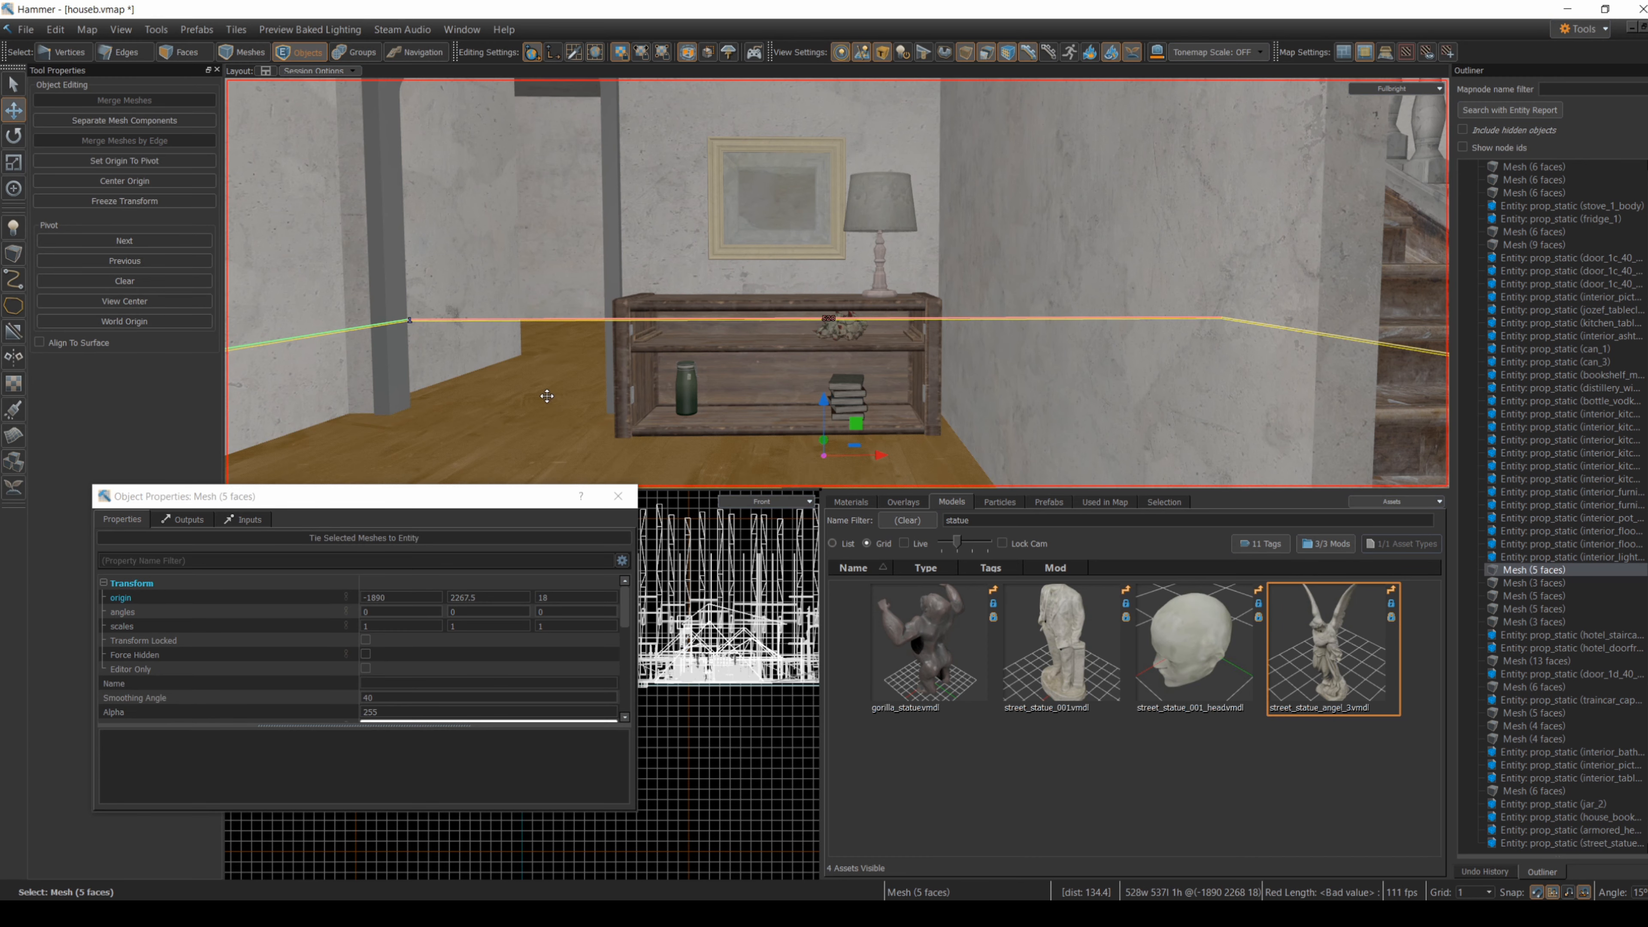
left_click(547, 367)
left_click_drag(547, 364, 614, 354)
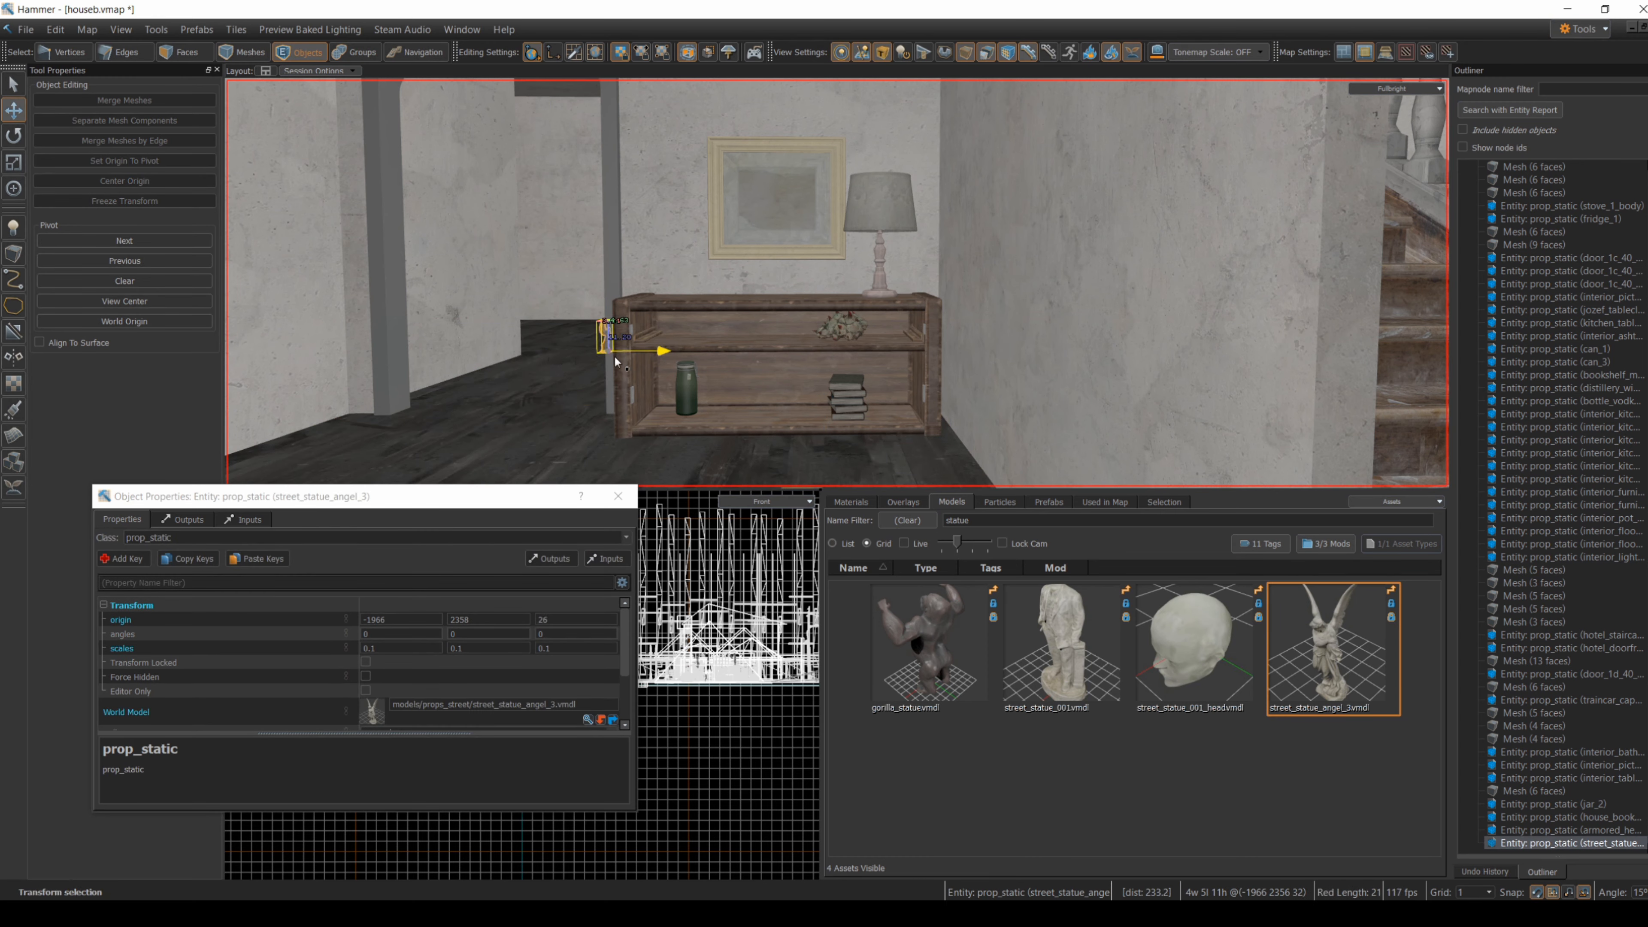
scroll(689, 336, "up", 4)
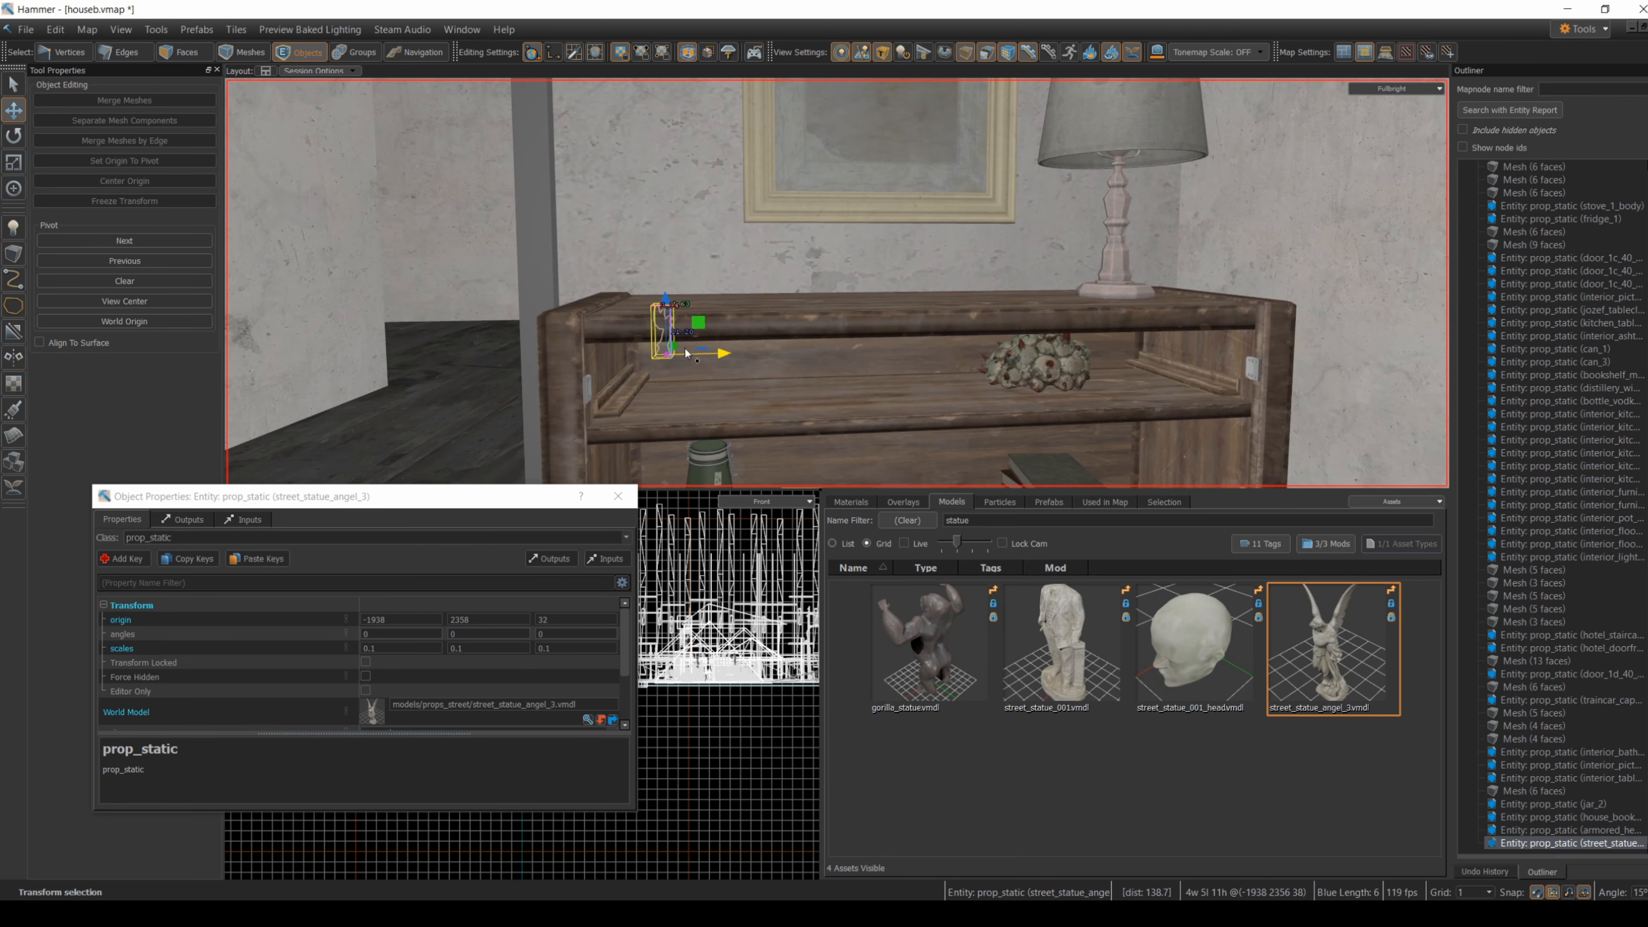
left_click_drag(672, 349, 745, 391)
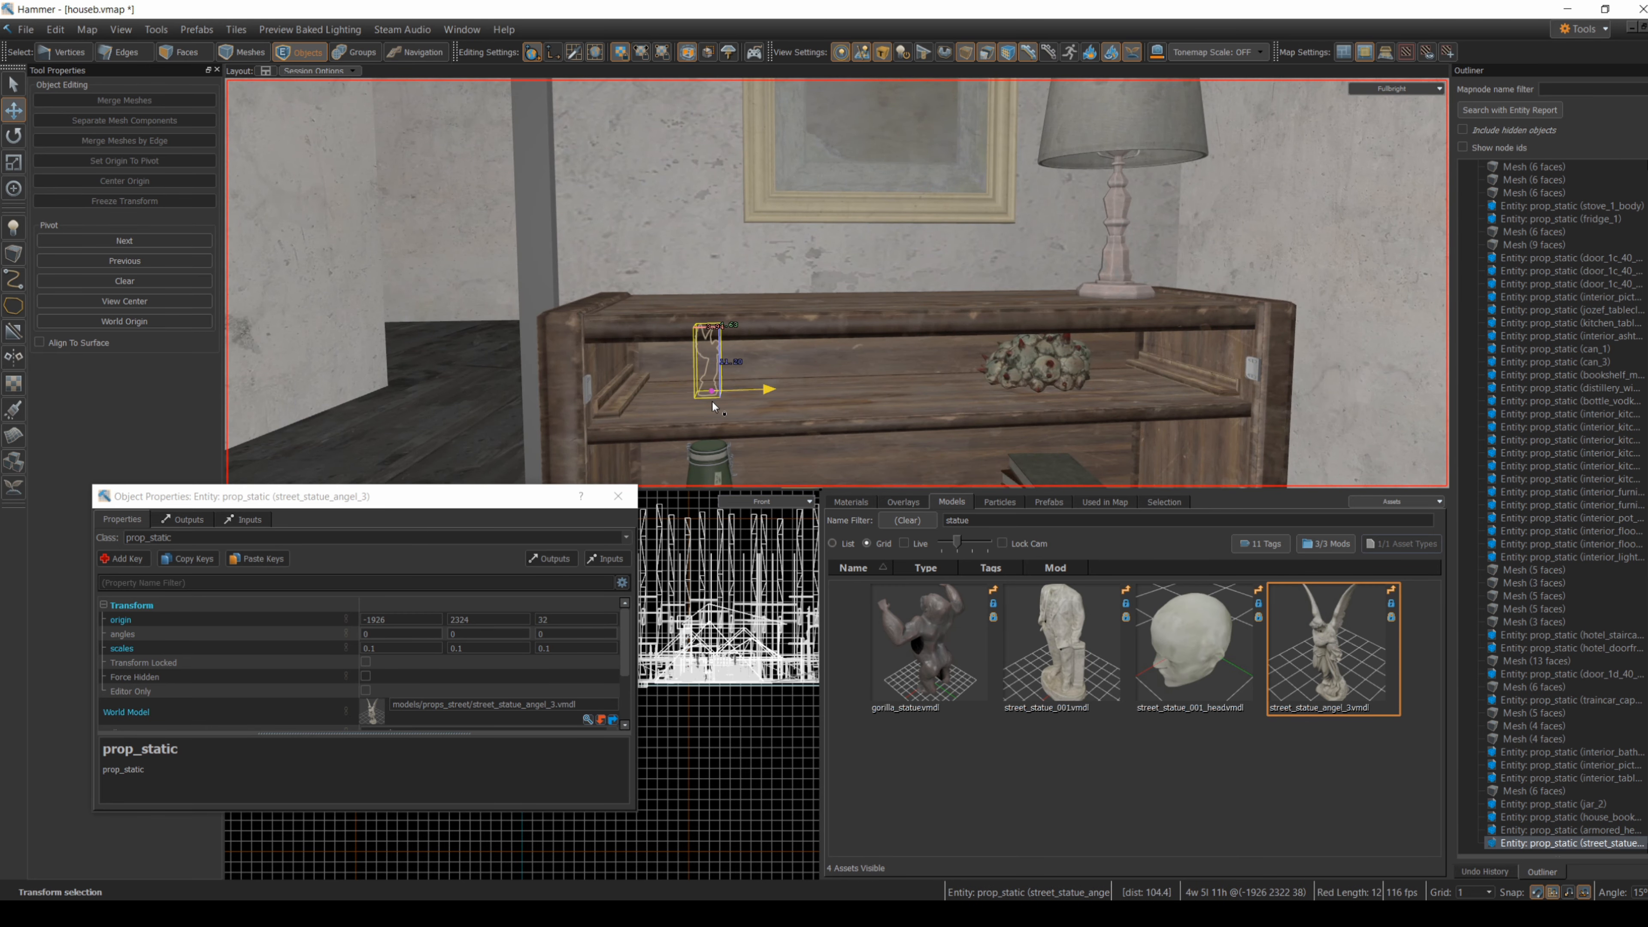
right_click_drag(745, 391, 837, 283)
left_click_drag(832, 301, 739, 317)
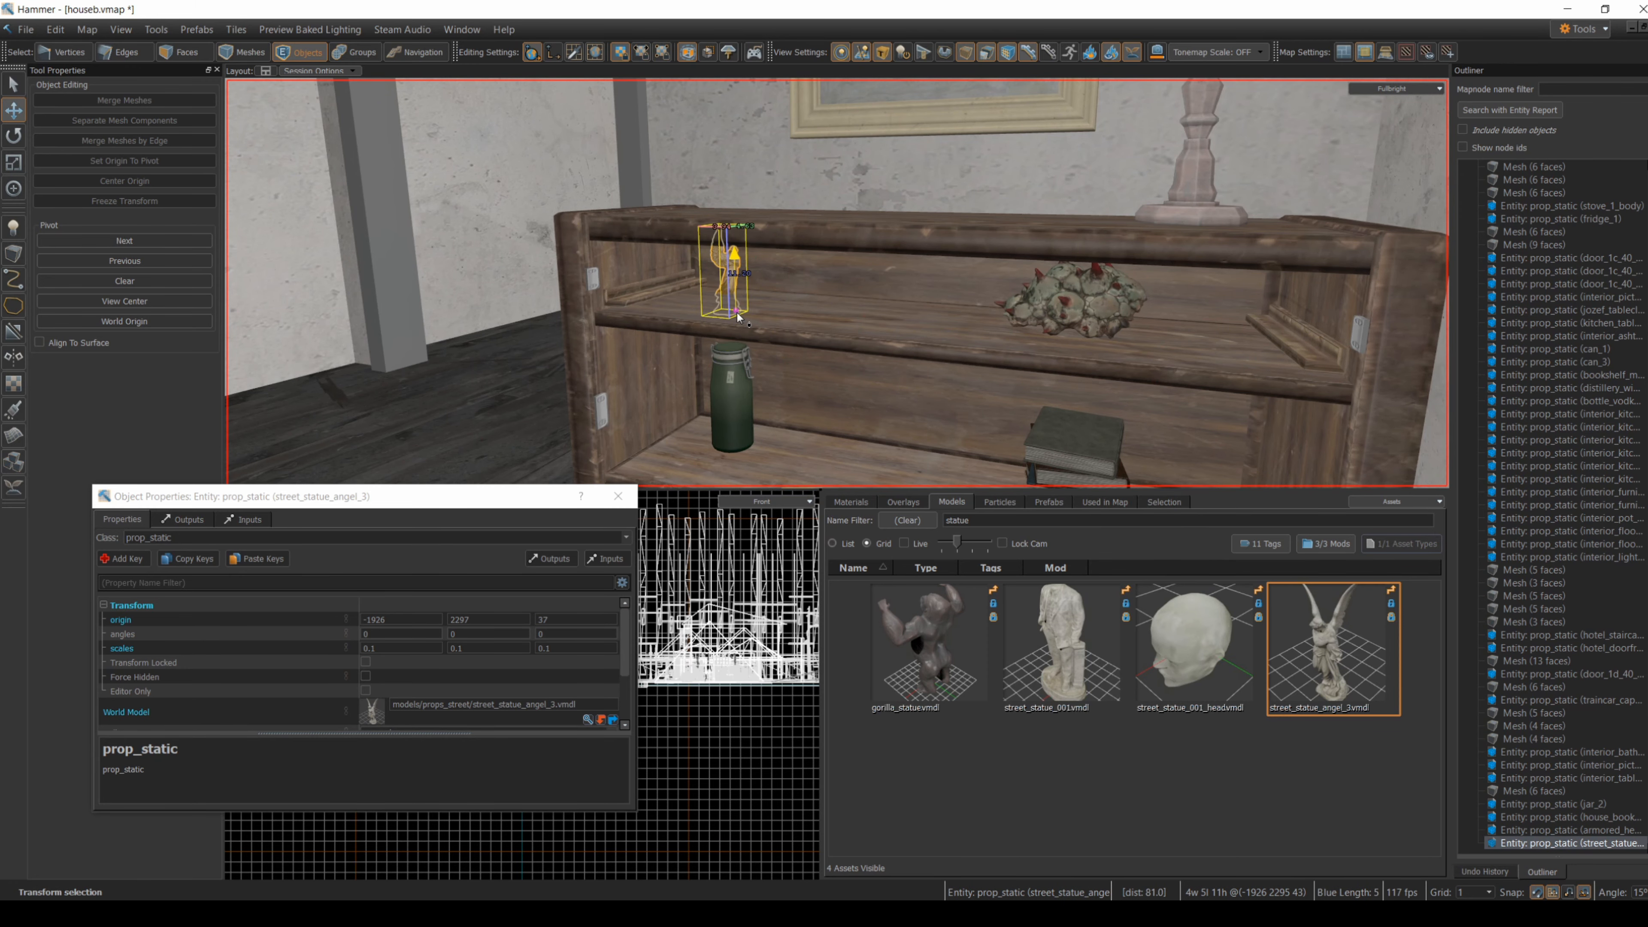
right_click_drag(690, 356, 837, 283)
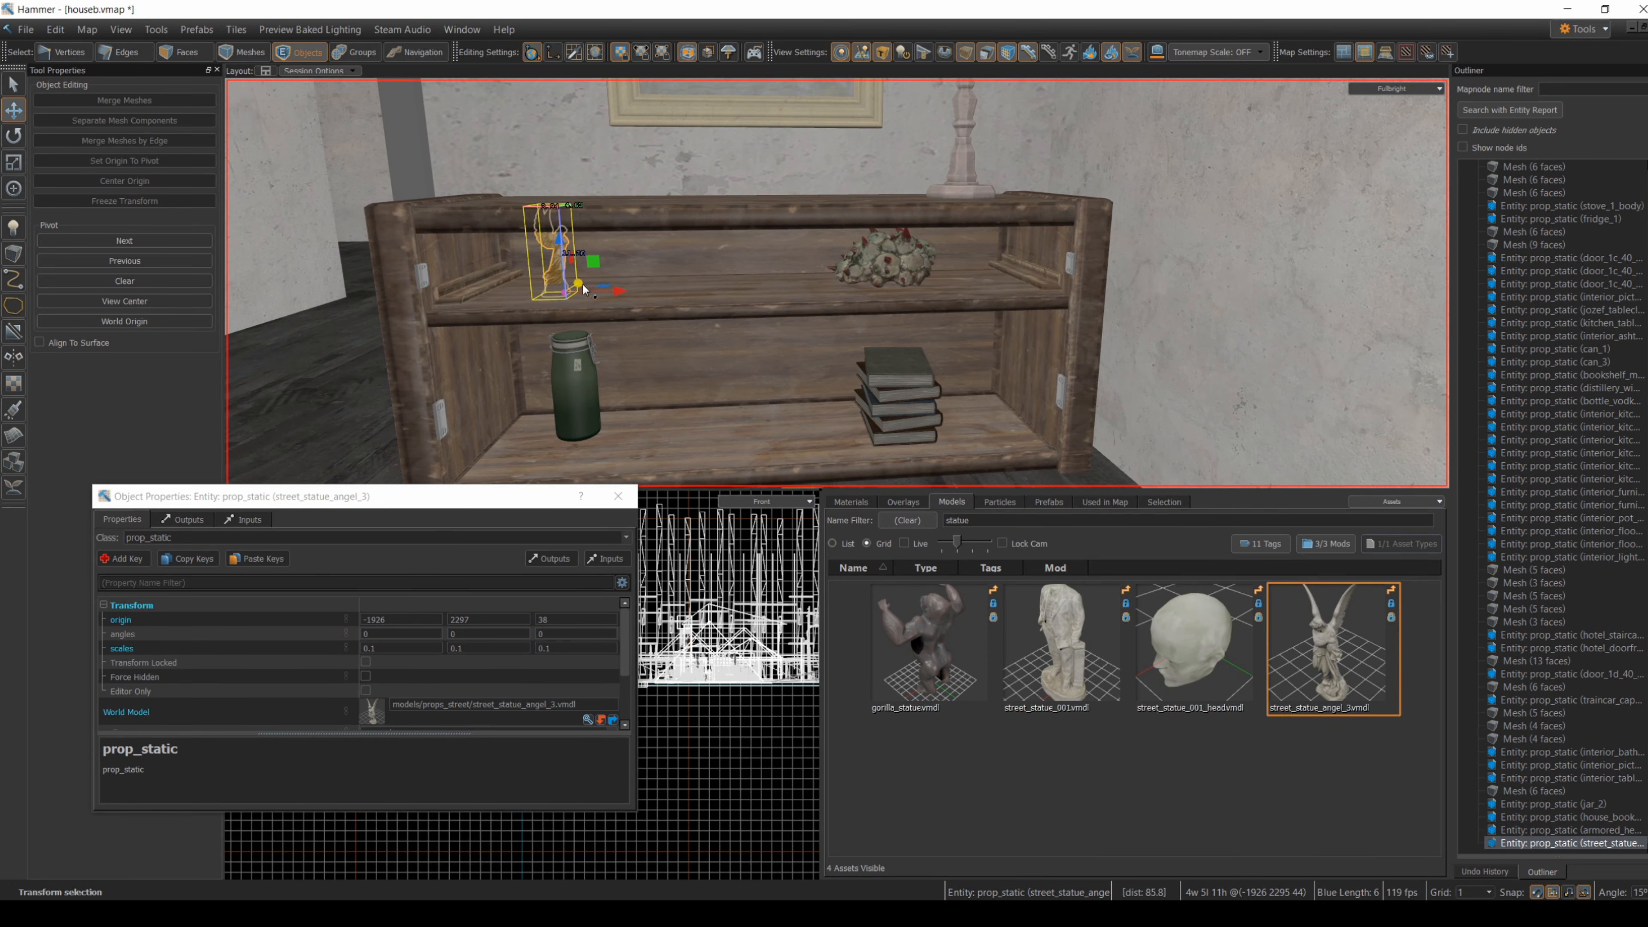
left_click_drag(569, 255, 571, 161)
left_click(423, 270)
- Rotate the angel statue about its vertical axis to face the room
right_click_drag(422, 270, 422, 270)
key("s")
left_click(534, 255)
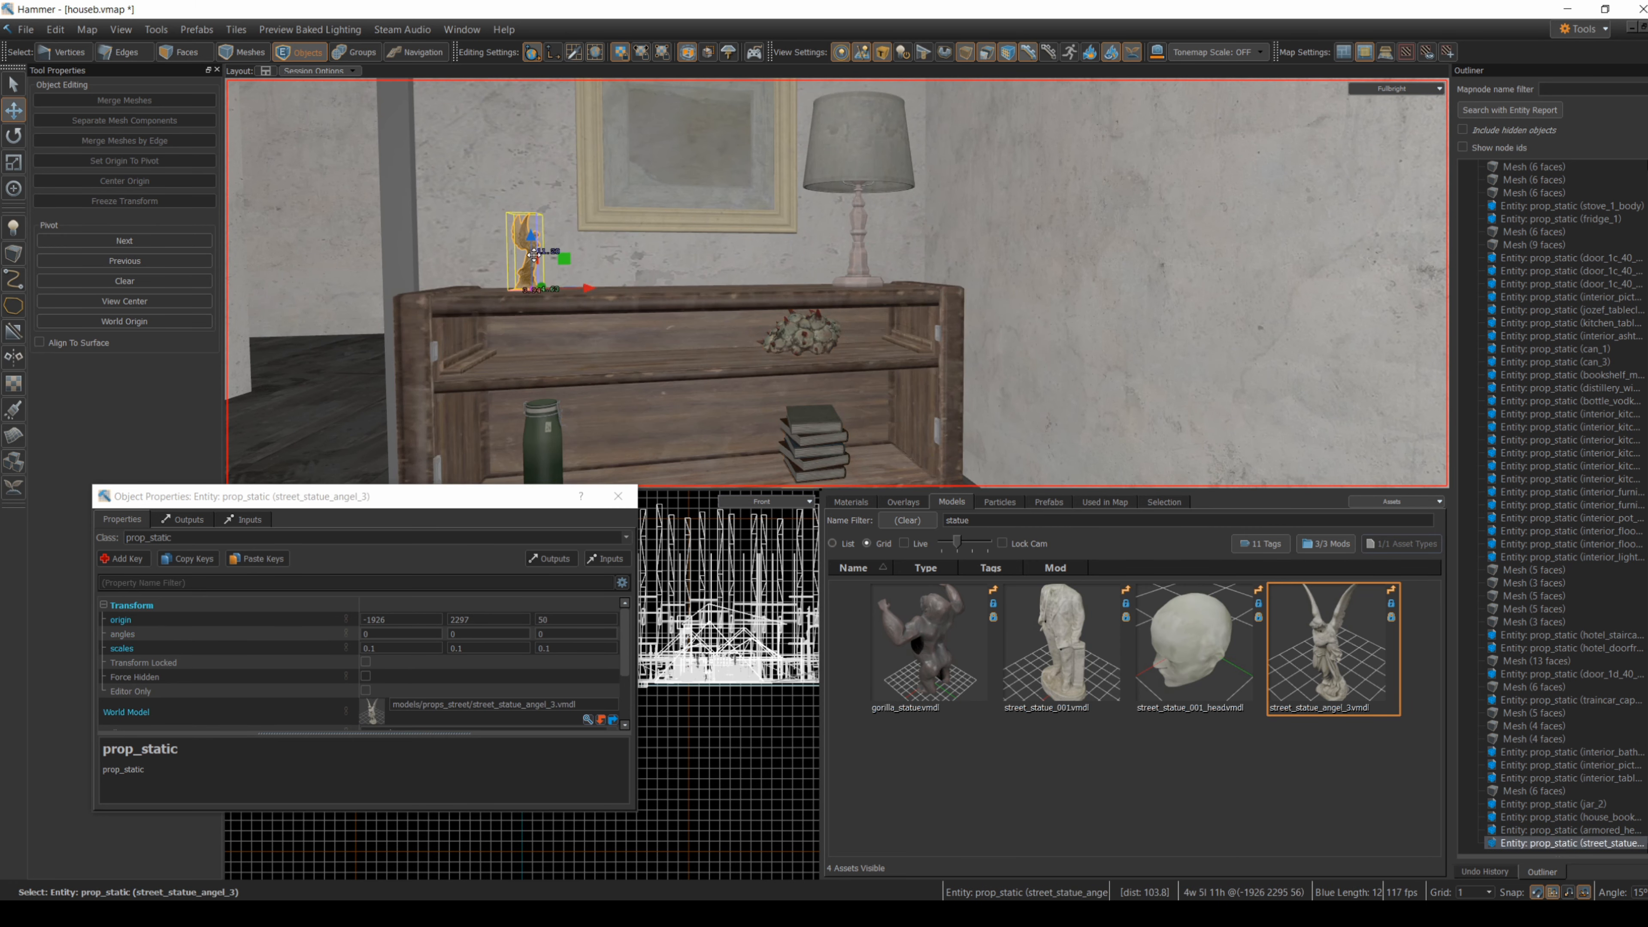
left_click(13, 139)
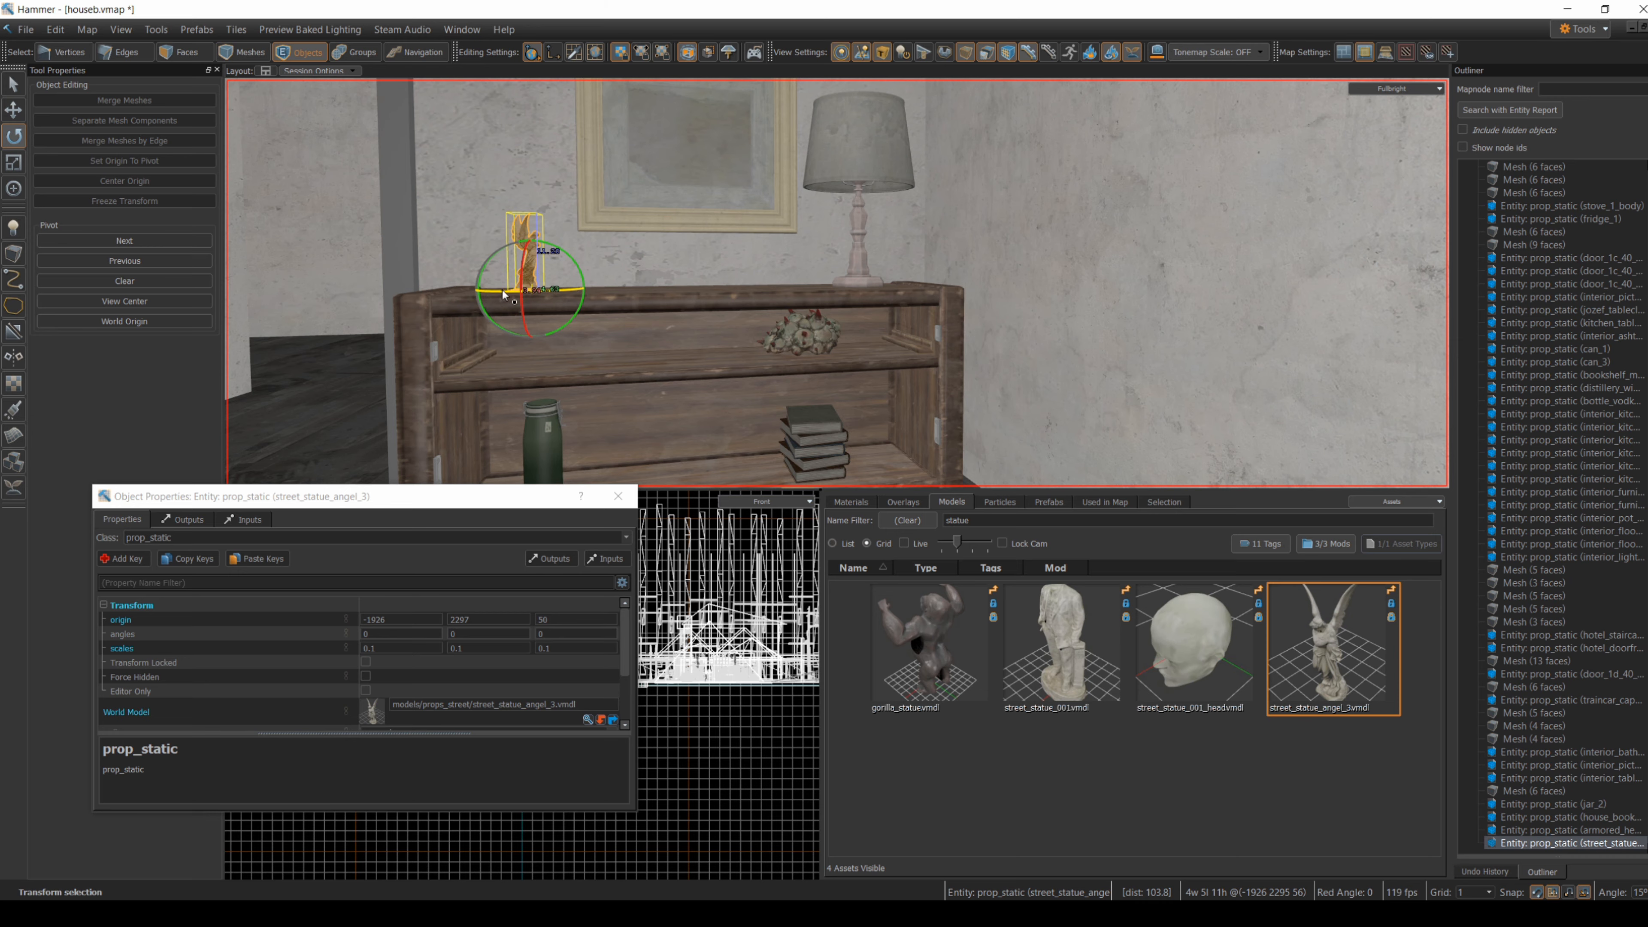
left_click_drag(562, 298, 431, 293)
left_click(373, 289)
right_click_drag(373, 289, 837, 282)
key("w")
key("s")
key("w")
- Adjust the angel statue's position on the cabinet top near the doorway-side end
left_click(313, 258)
right_click(313, 258)
left_click(302, 390)
left_click(310, 312)
left_click(14, 110)
left_click_drag(335, 347, 432, 354)
left_click(803, 443)
- Search the models for "book" and place the book_1 model in the cabinet near the jar
right_click_drag(802, 443, 837, 283)
key("d")
key("w")
left_click_drag(985, 518, 906, 524)
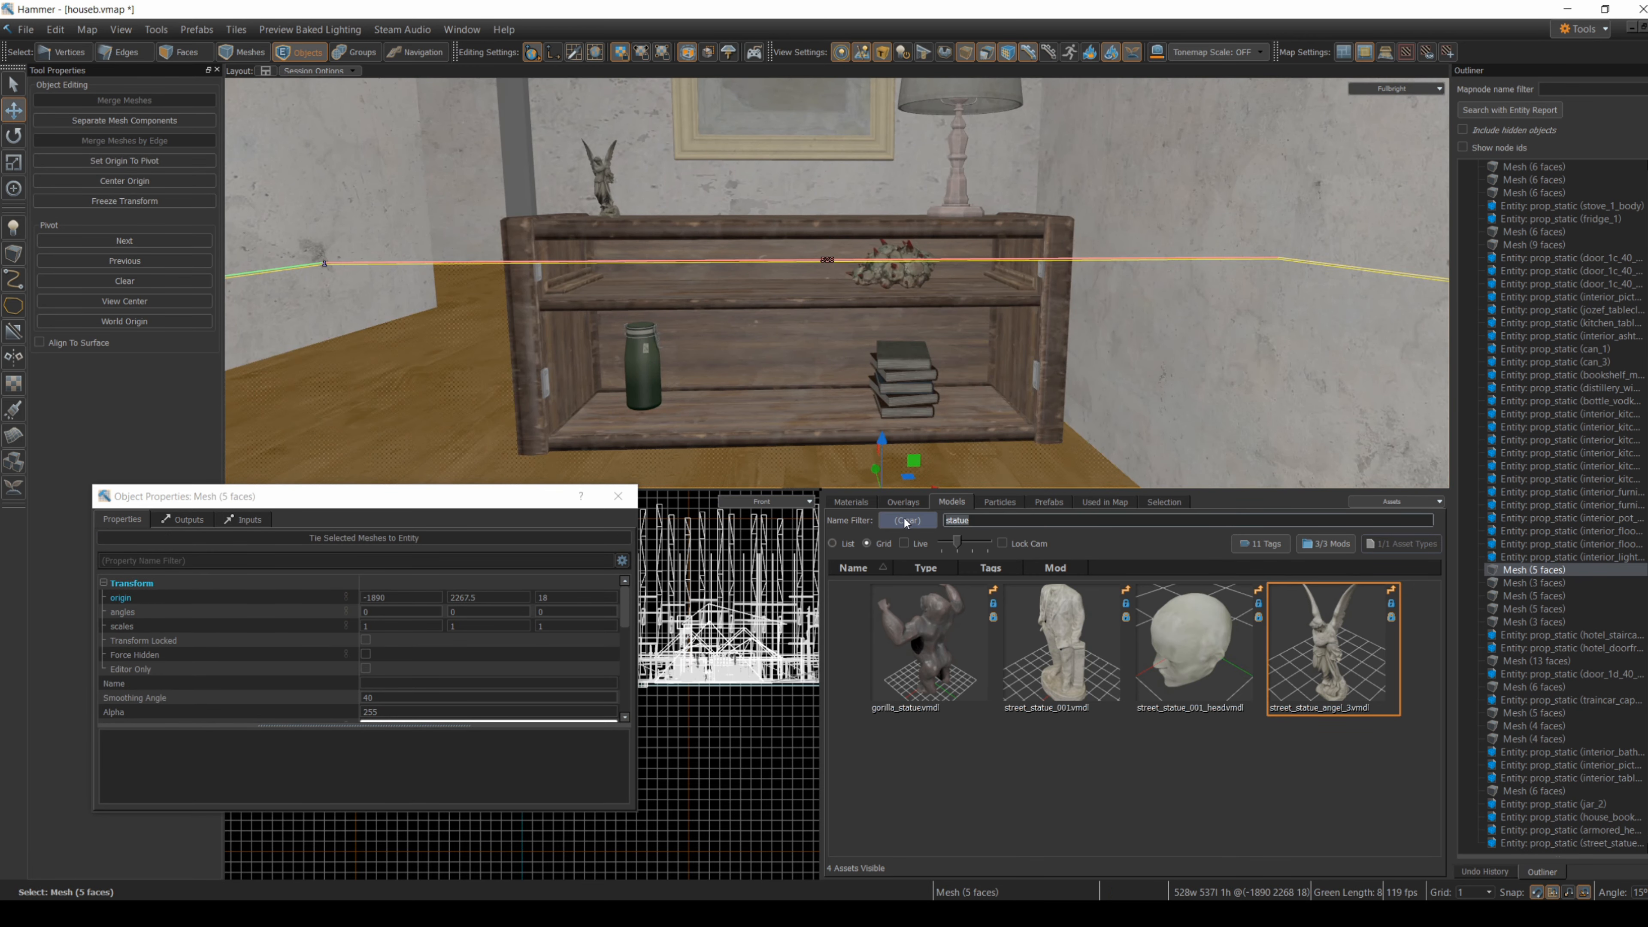
type("book")
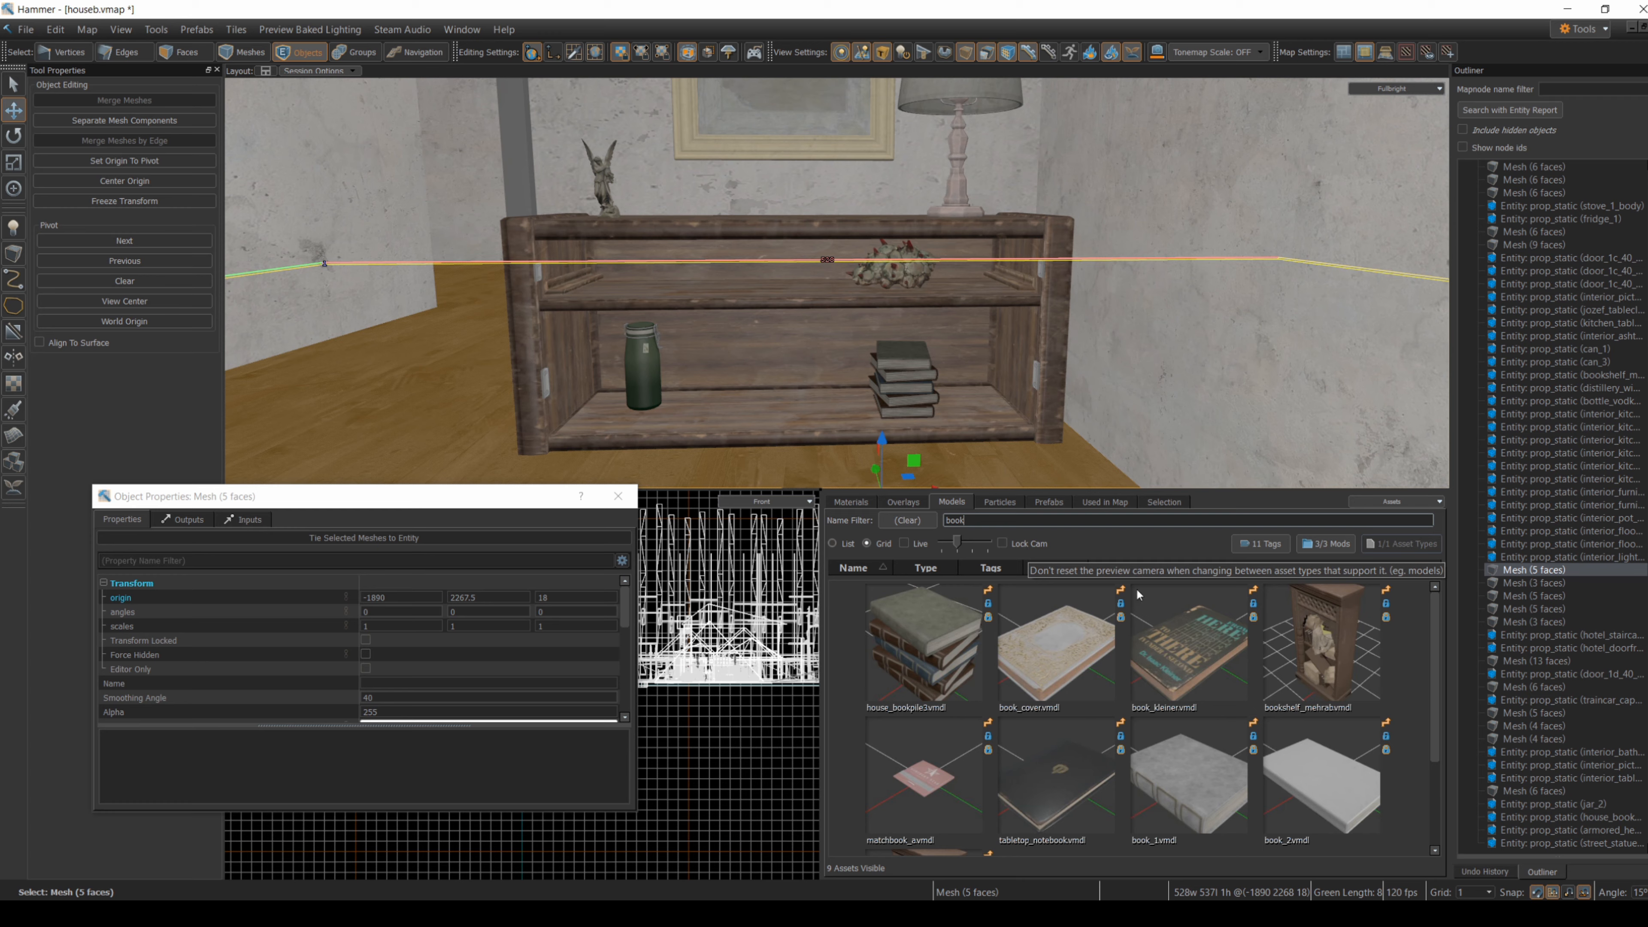
left_click_drag(1220, 776, 667, 328)
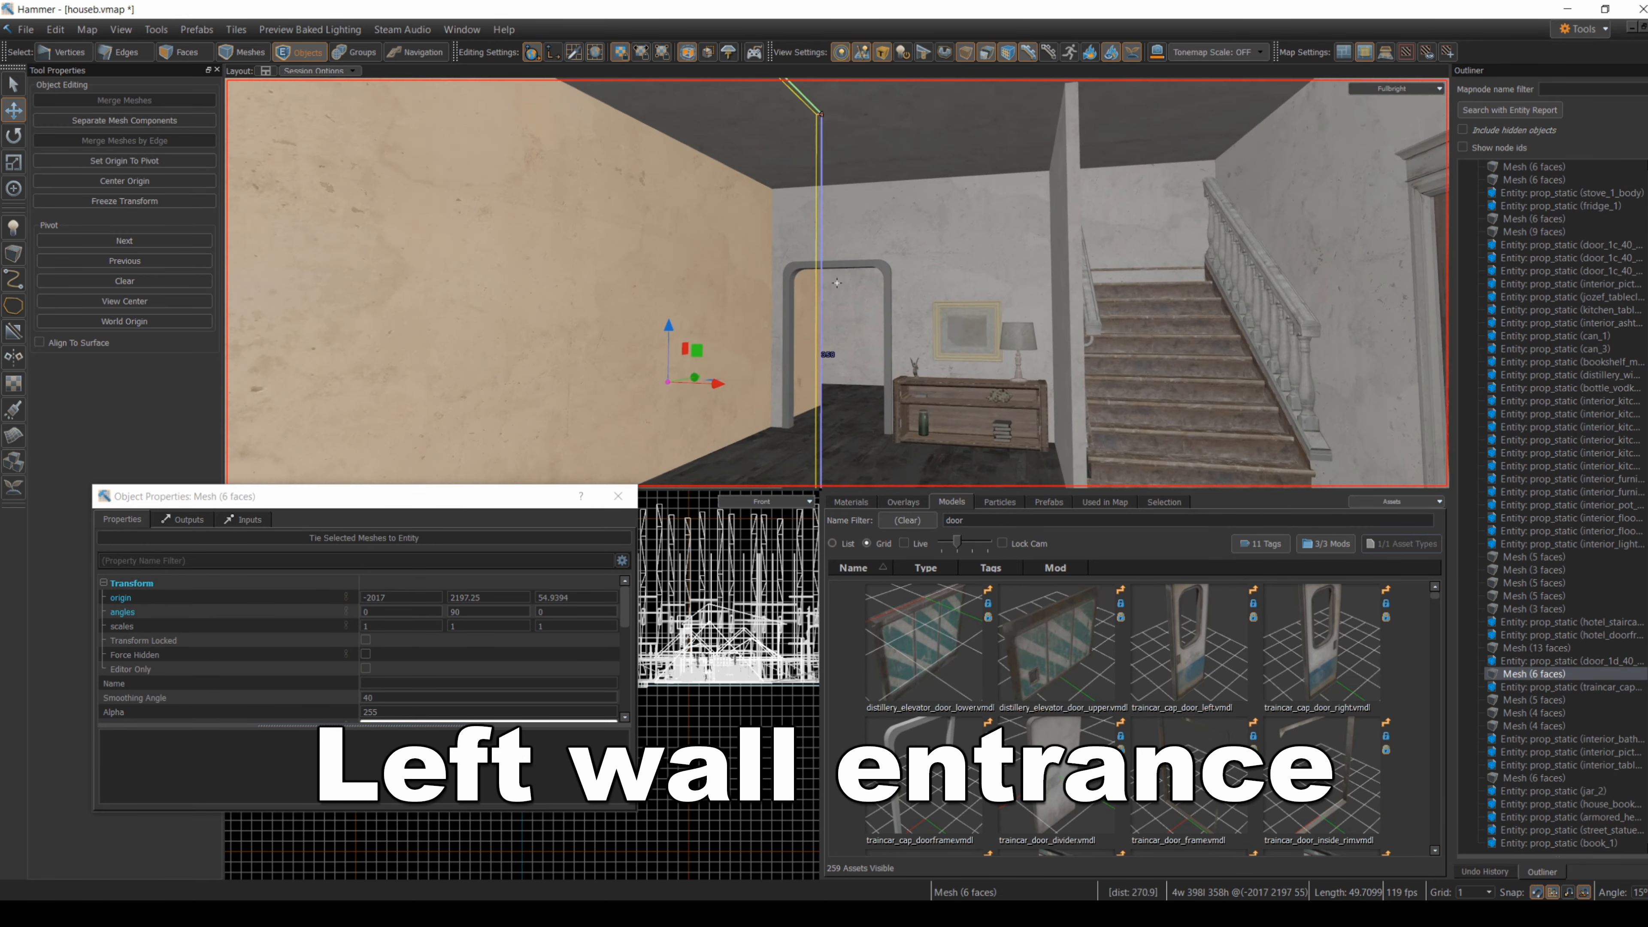
- Place the traincar_cap_doorframe model near the hall's left wall and lower it to floor level
left_click_drag(928, 779, 819, 303)
left_click(10, 136)
left_click(13, 111)
left_click_drag(798, 396, 810, 461)
right_click_drag(810, 461, 837, 458)
key("e")
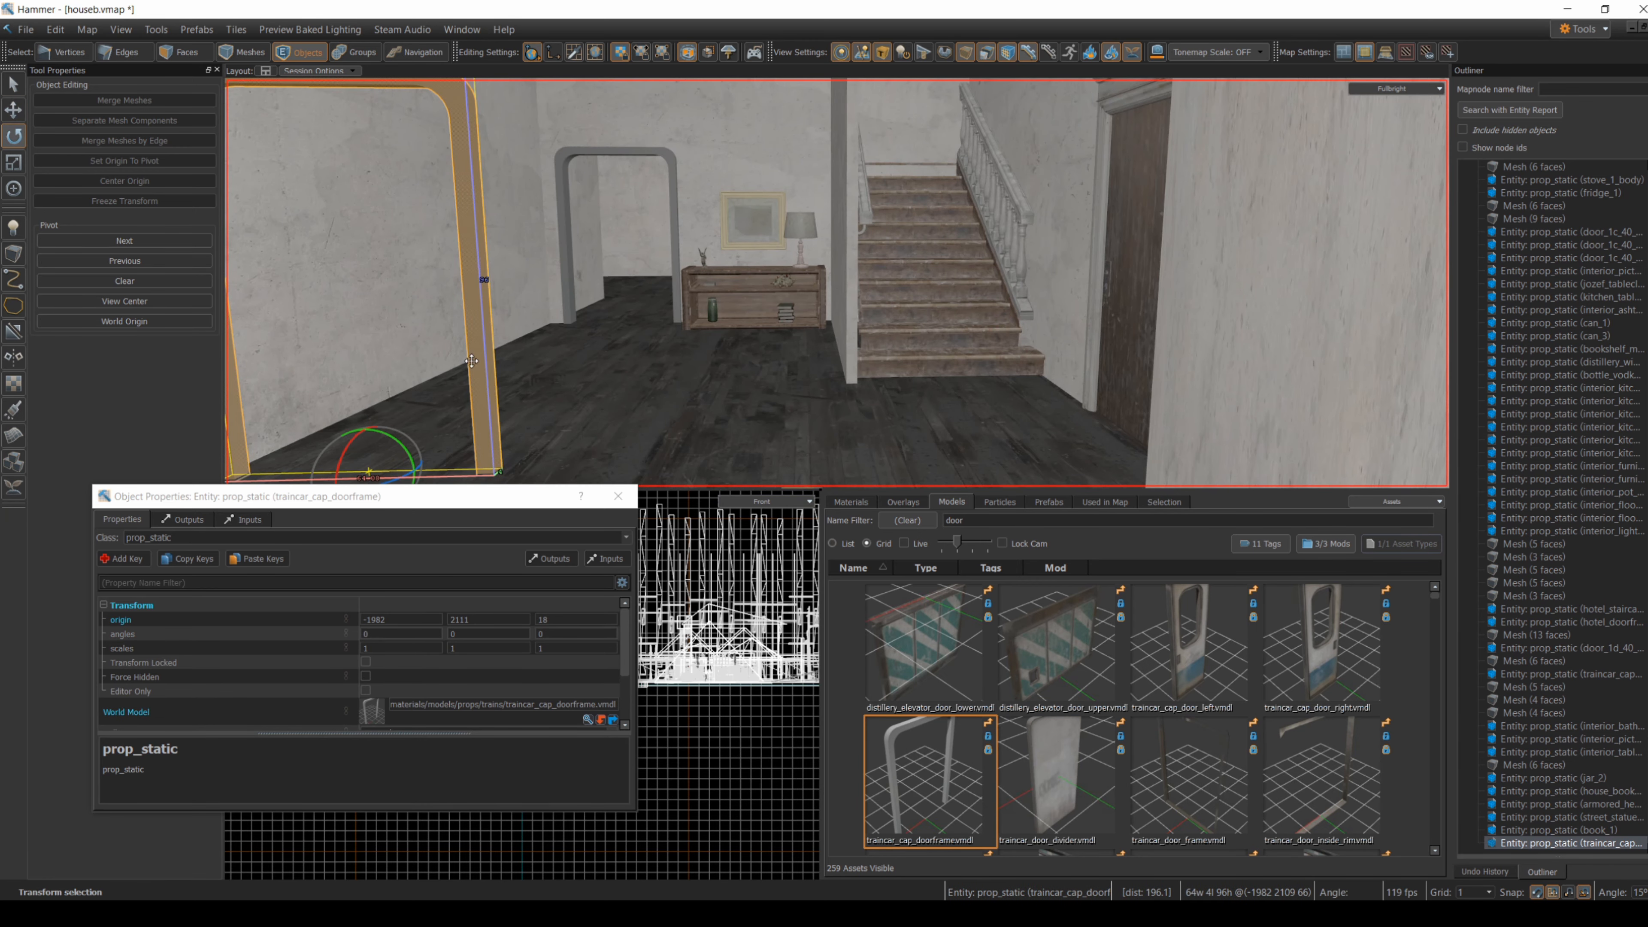
- Rotate the door frame 75 degrees about its vertical axis and move it towards the left wall
left_click_drag(416, 470, 464, 439)
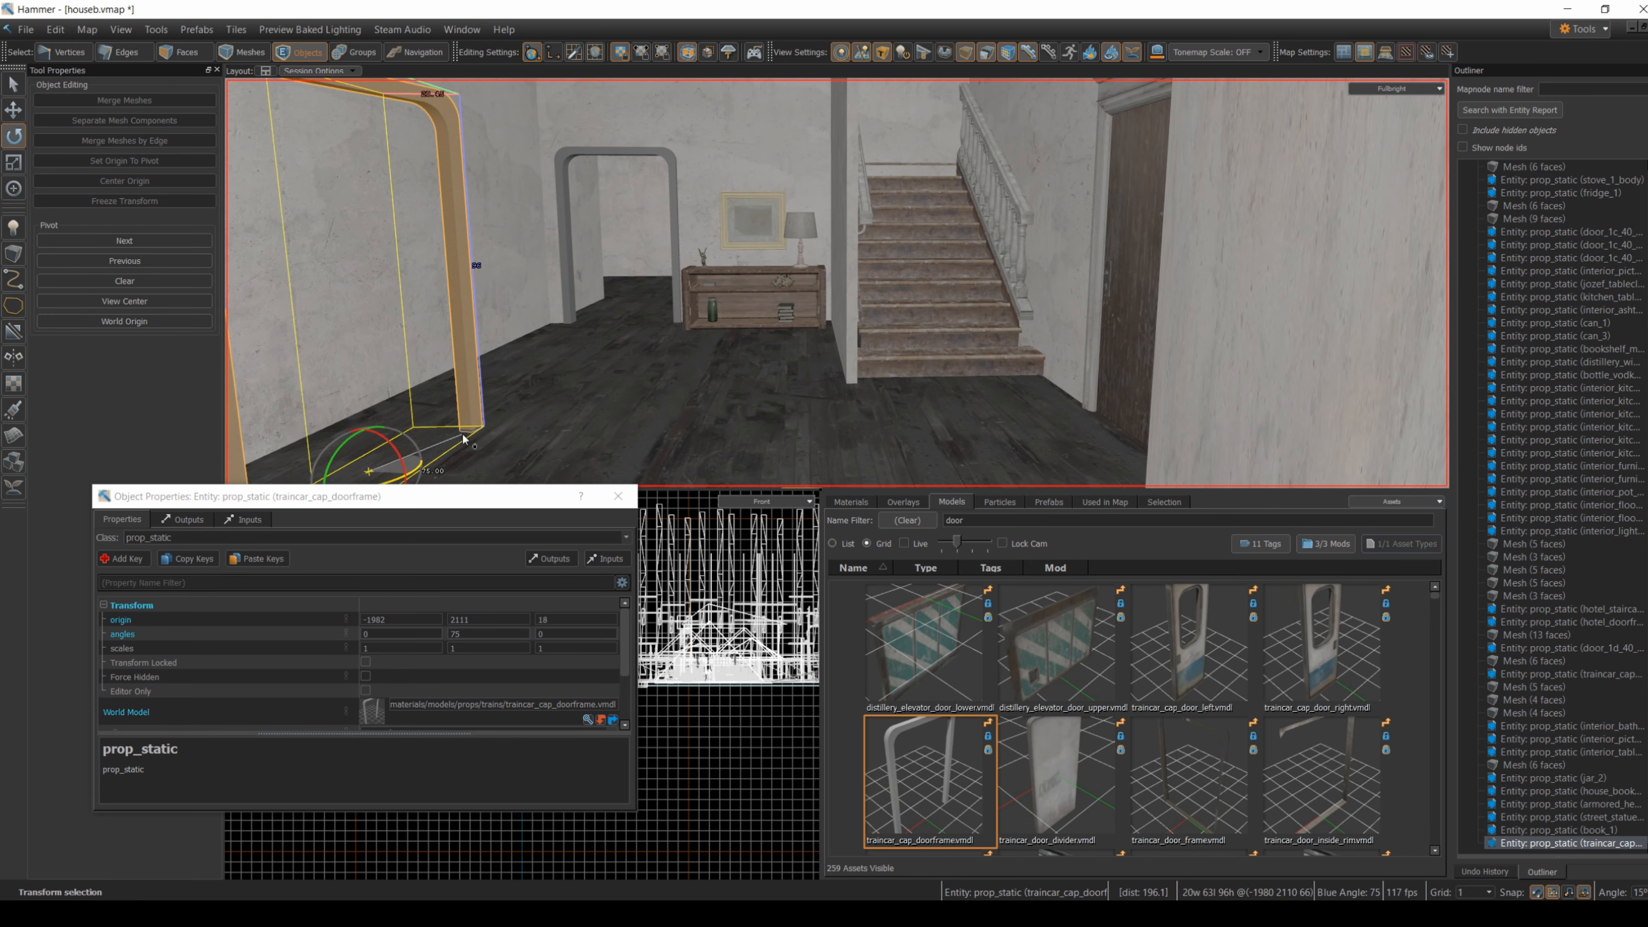
right_click_drag(312, 353, 203, 369)
left_click(19, 115)
left_click_drag(716, 404, 654, 389)
left_click(668, 394)
right_click_drag(668, 393, 682, 388)
- Rotate the door frame to a 90-degree yaw so it runs parallel to the left wall
key("s")
mouse_move(837, 283)
right_mouse_down()
mouse_move(590, 349)
mouse_move(837, 283)
right_mouse_up()
key("w")
key("w")
key("s")
key("w")
left_click(931, 247)
left_click(15, 137)
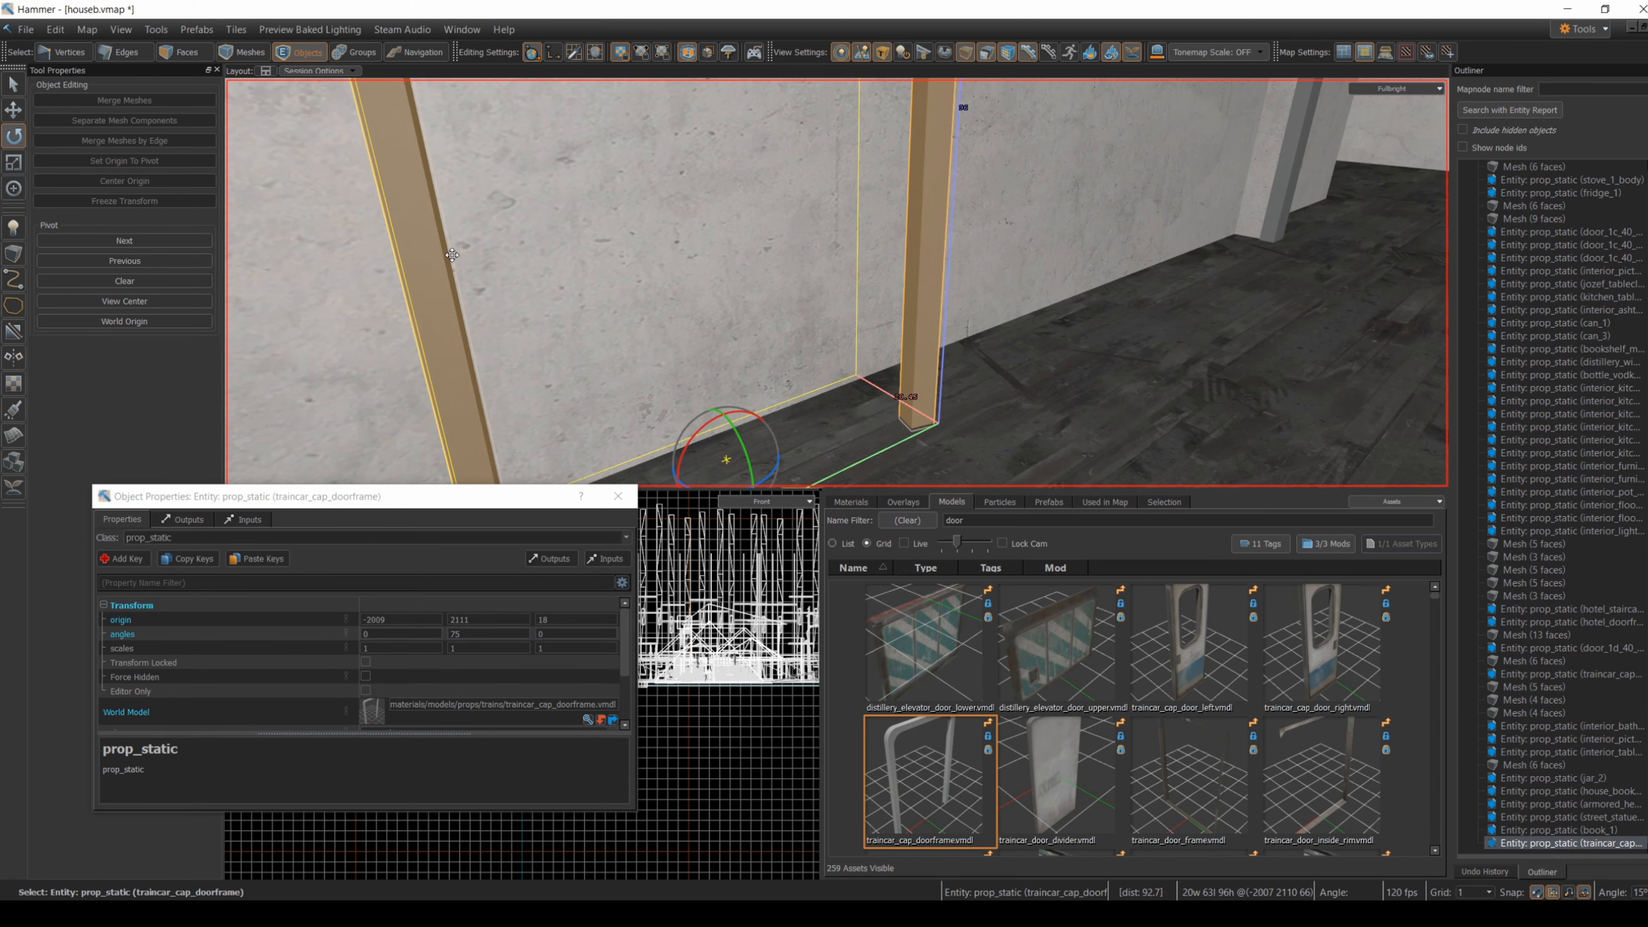
right_click_drag(769, 400, 769, 401)
left_click_drag(775, 407, 913, 421)
right_click_drag(913, 421, 904, 367)
- Move the door frame 7 units into the left wall, to X -2016
left_click(15, 111)
right_click_drag(393, 159, 393, 159)
left_click_drag(558, 185, 534, 174)
left_click(551, 188)
right_click_drag(552, 188, 552, 188)
right_click_drag(837, 282, 837, 283)
left_click(551, 168)
right_click_drag(551, 169, 552, 169)
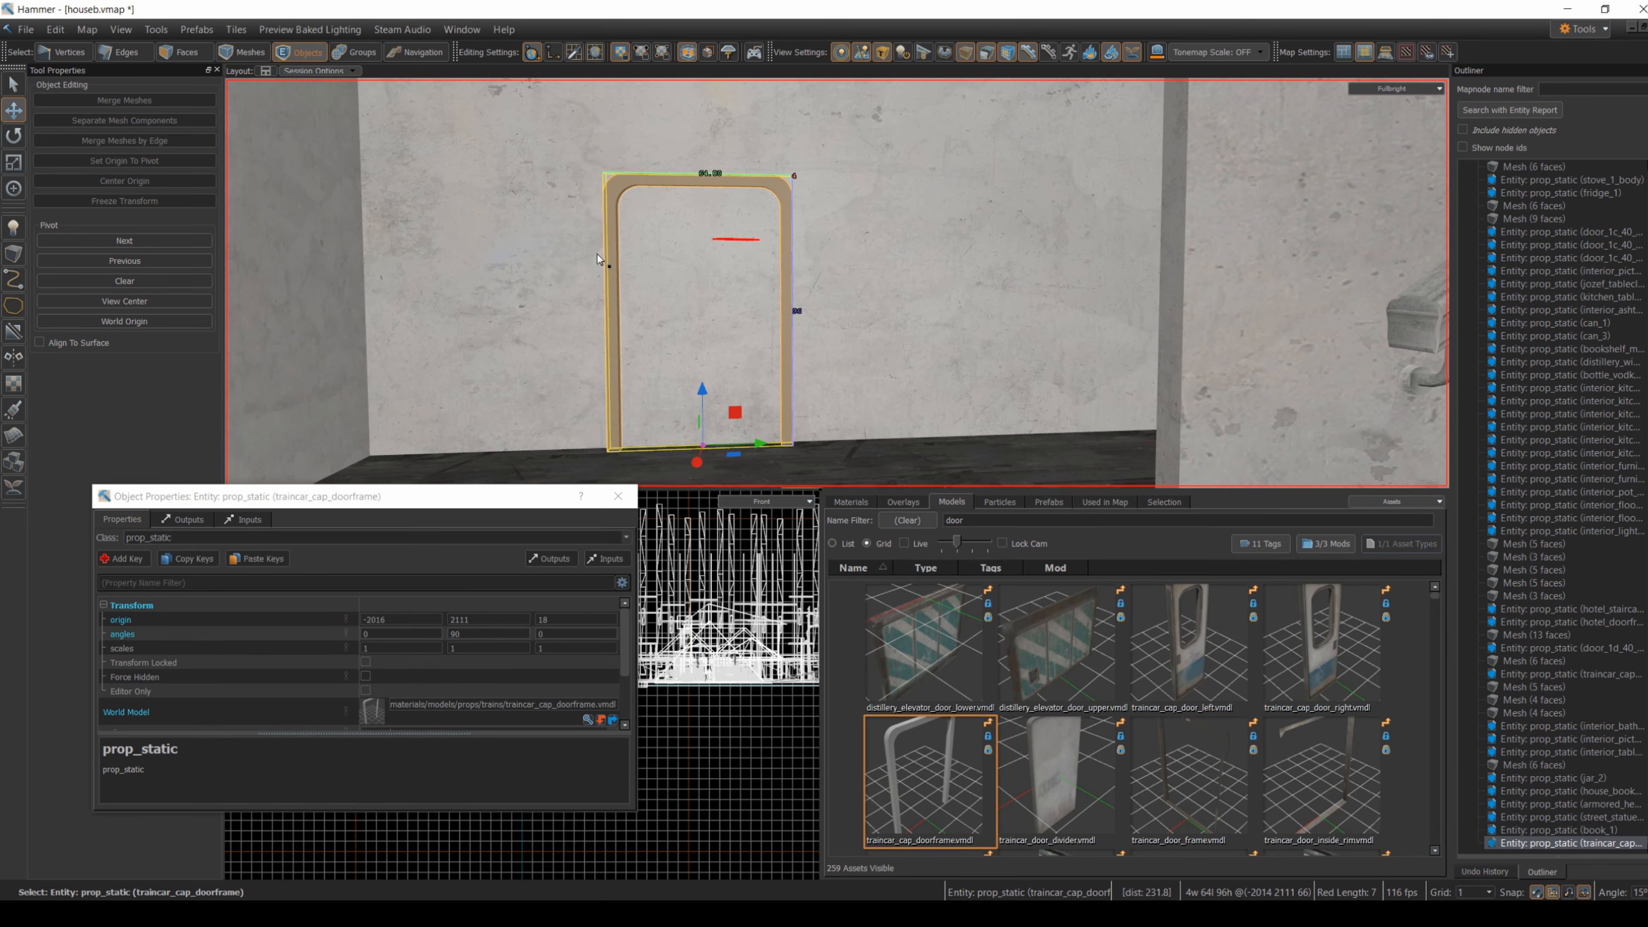
- Set the door frame's X scale to 2
left_click(457, 648)
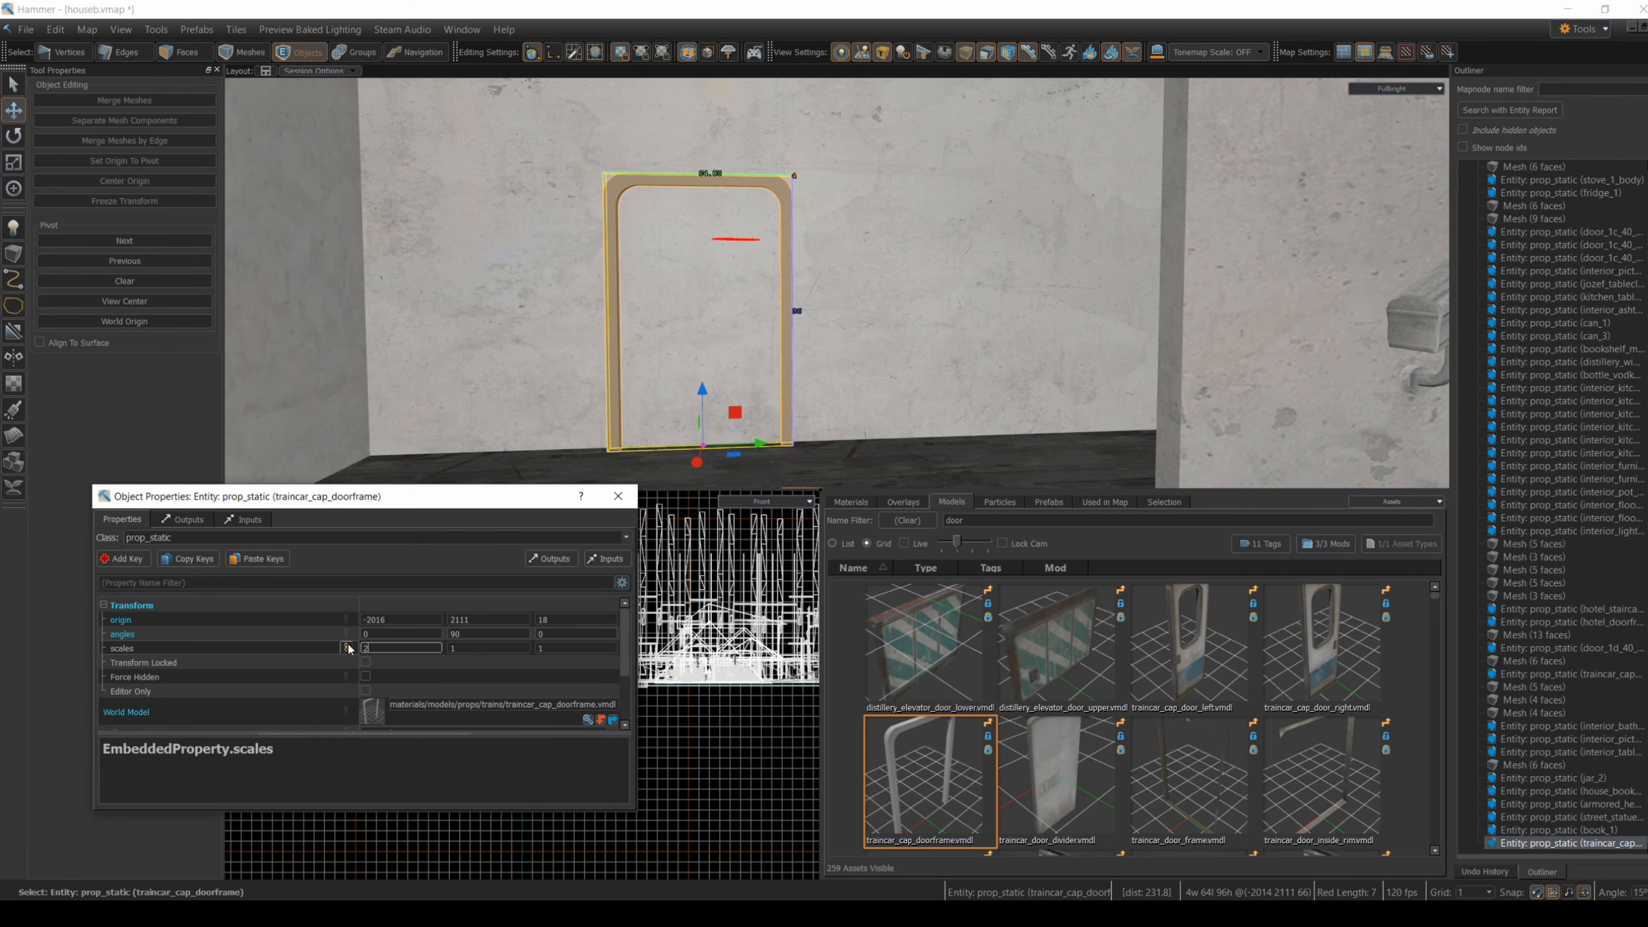
key("Return")
left_click(990, 465)
right_click_drag(989, 465, 837, 283)
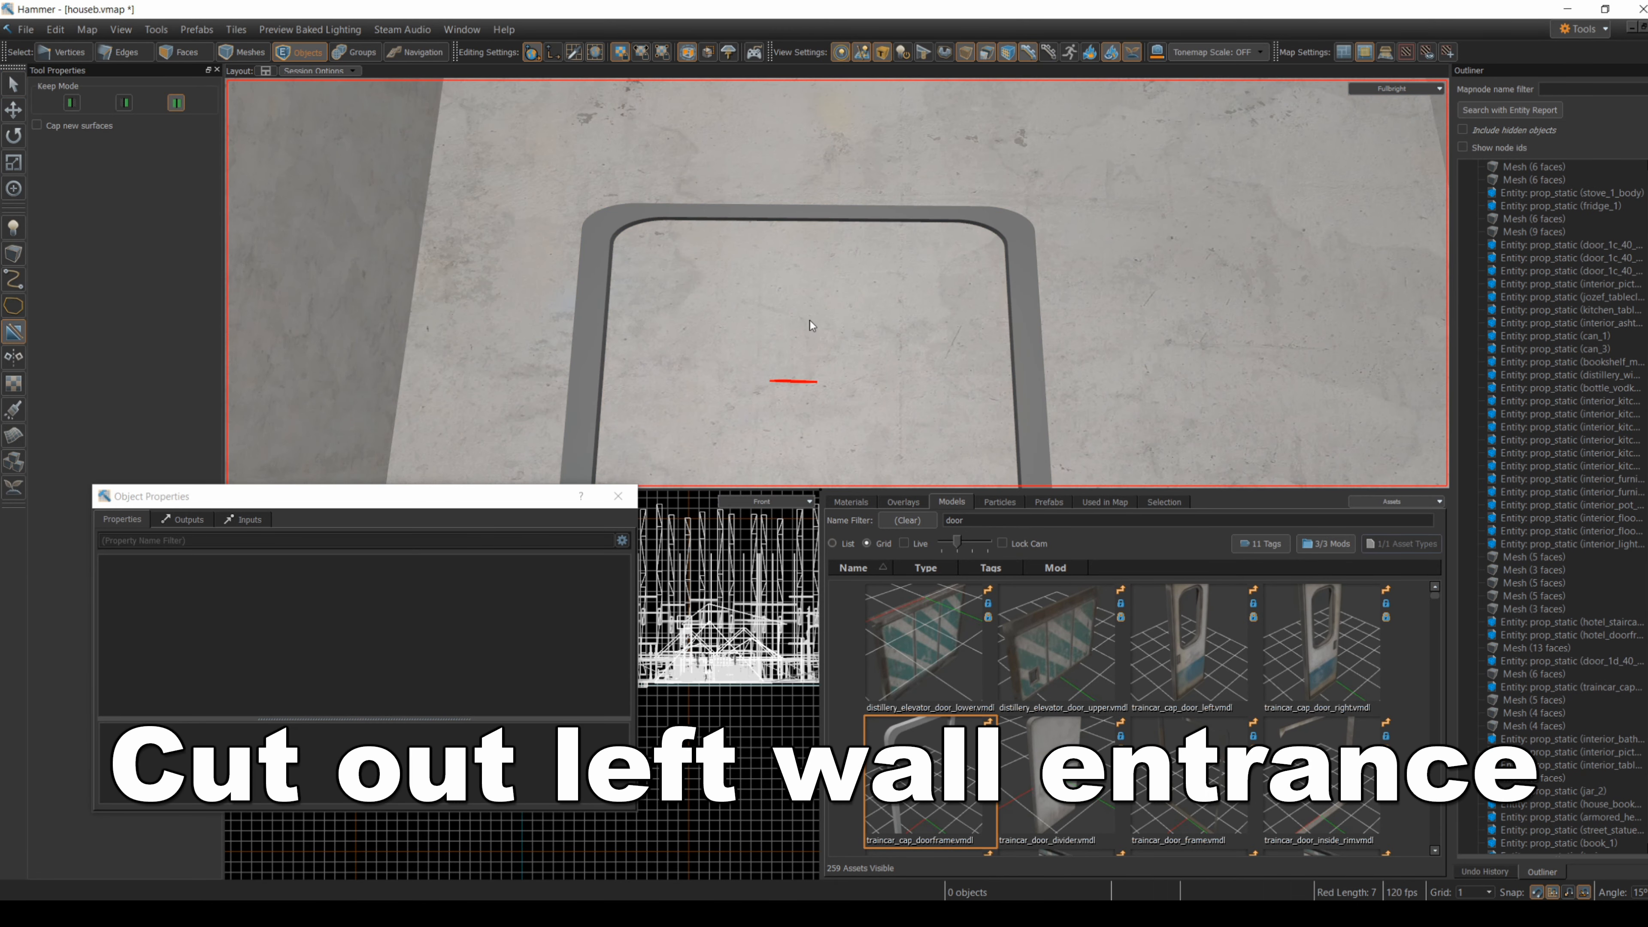
- Clip the left wall horizontally along the top bar of the door frame, keeping both pieces
left_click_drag(601, 215, 741, 217)
right_click_drag(742, 216, 837, 283)
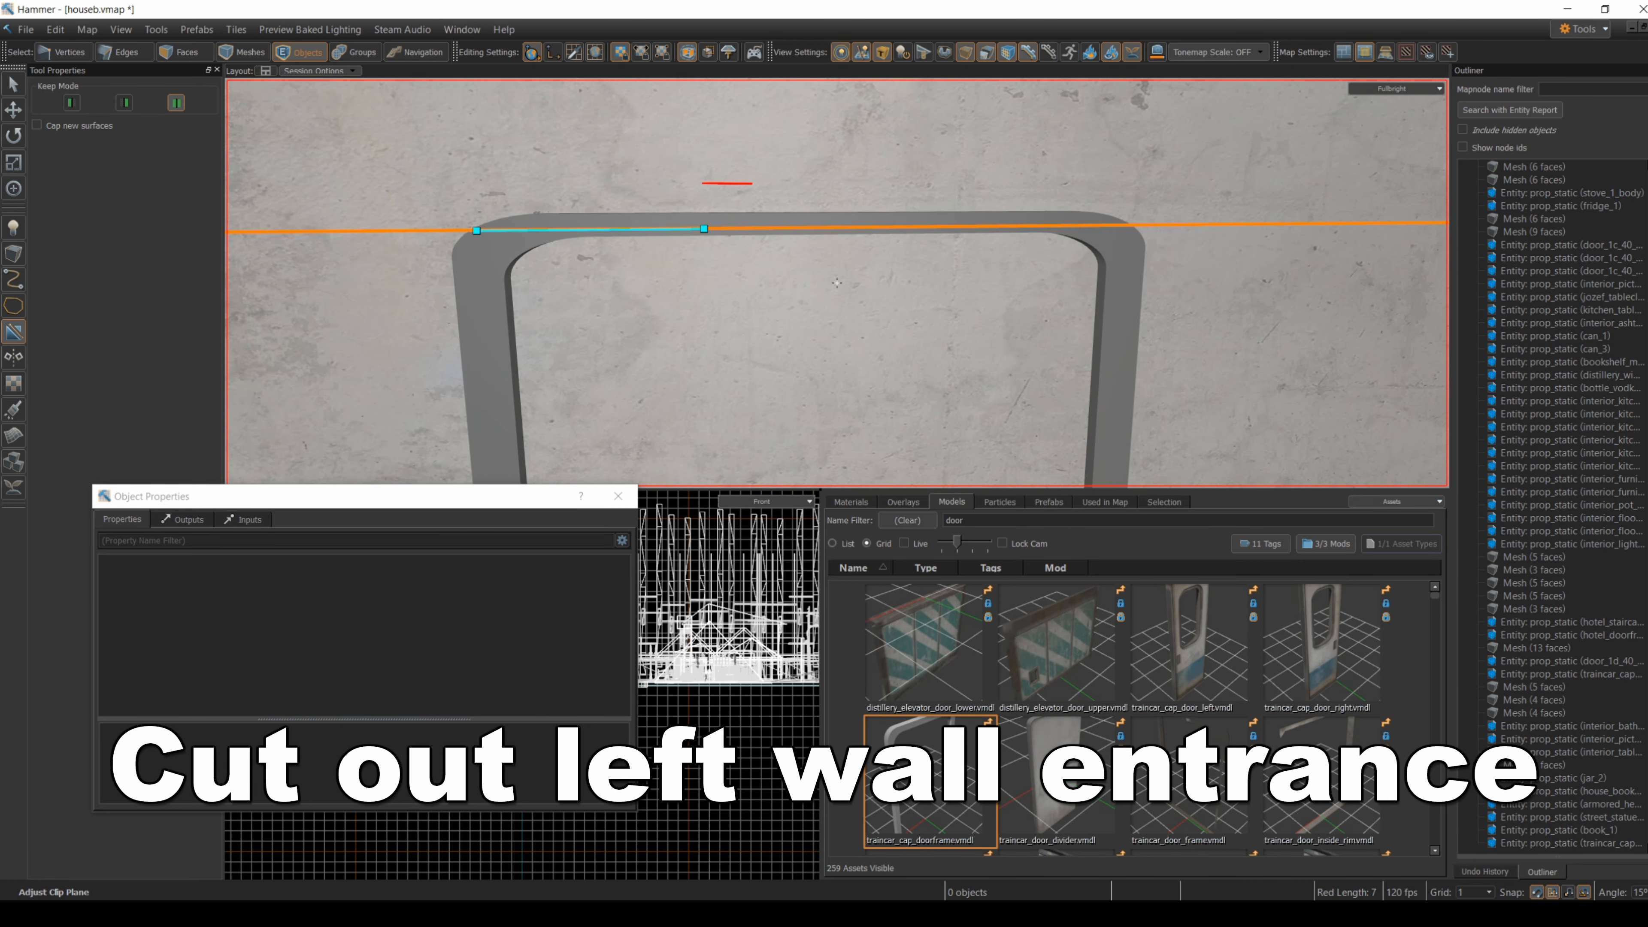
left_click(123, 104)
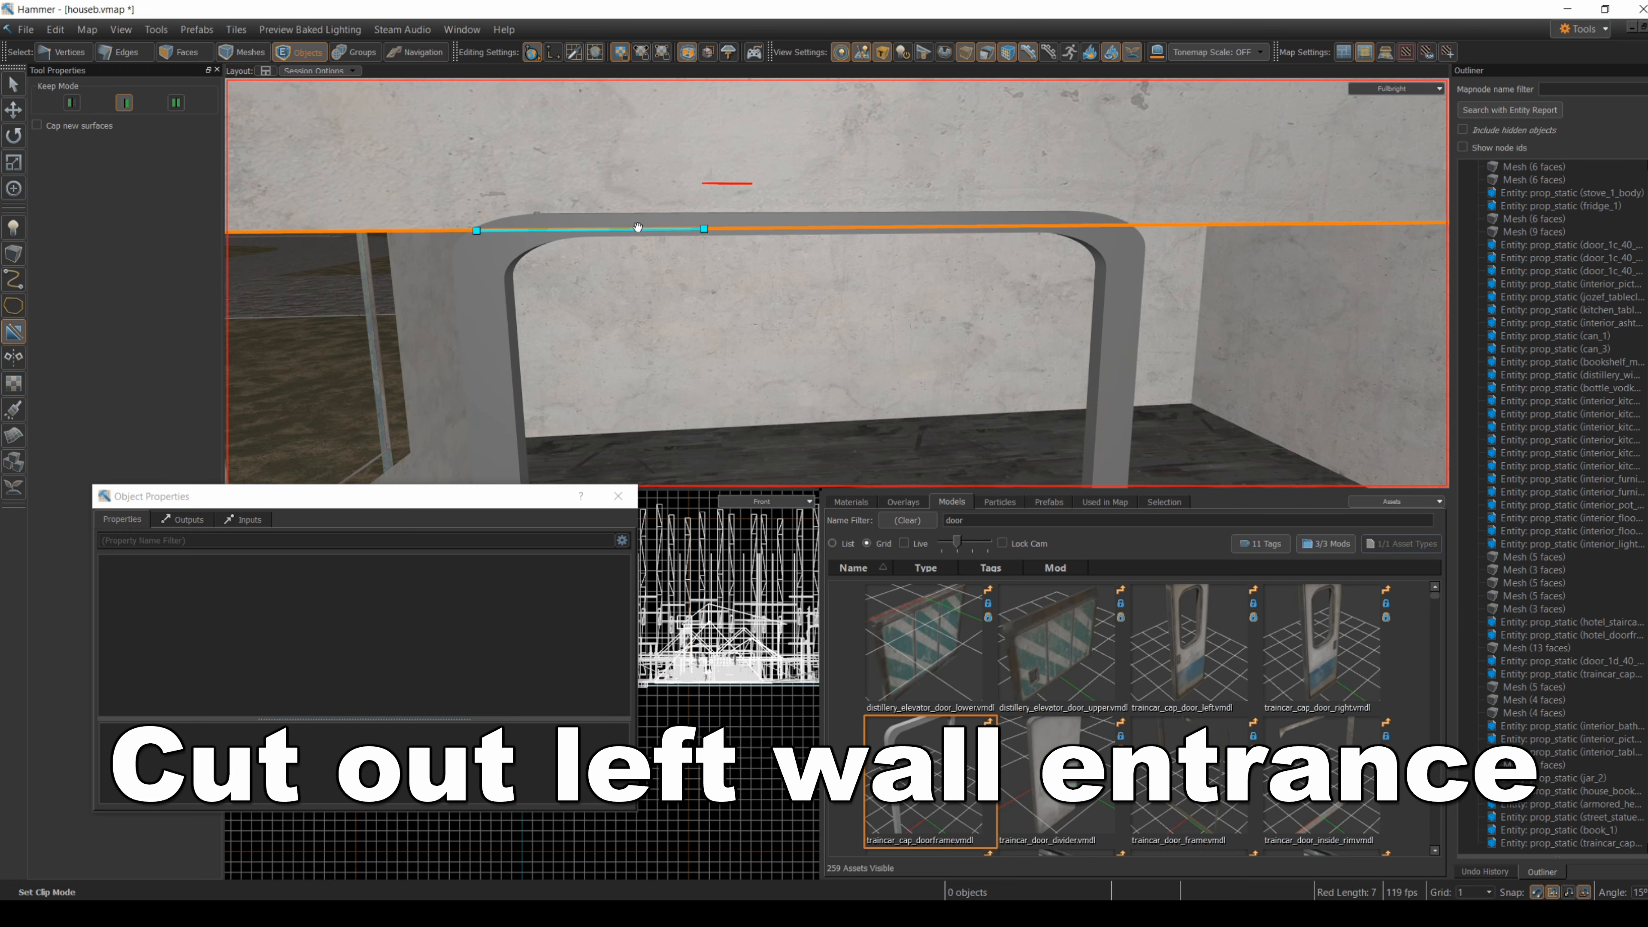
right_click_drag(828, 420, 837, 283)
left_click_drag(332, 310, 680, 310)
right_click_drag(837, 282, 672, 318)
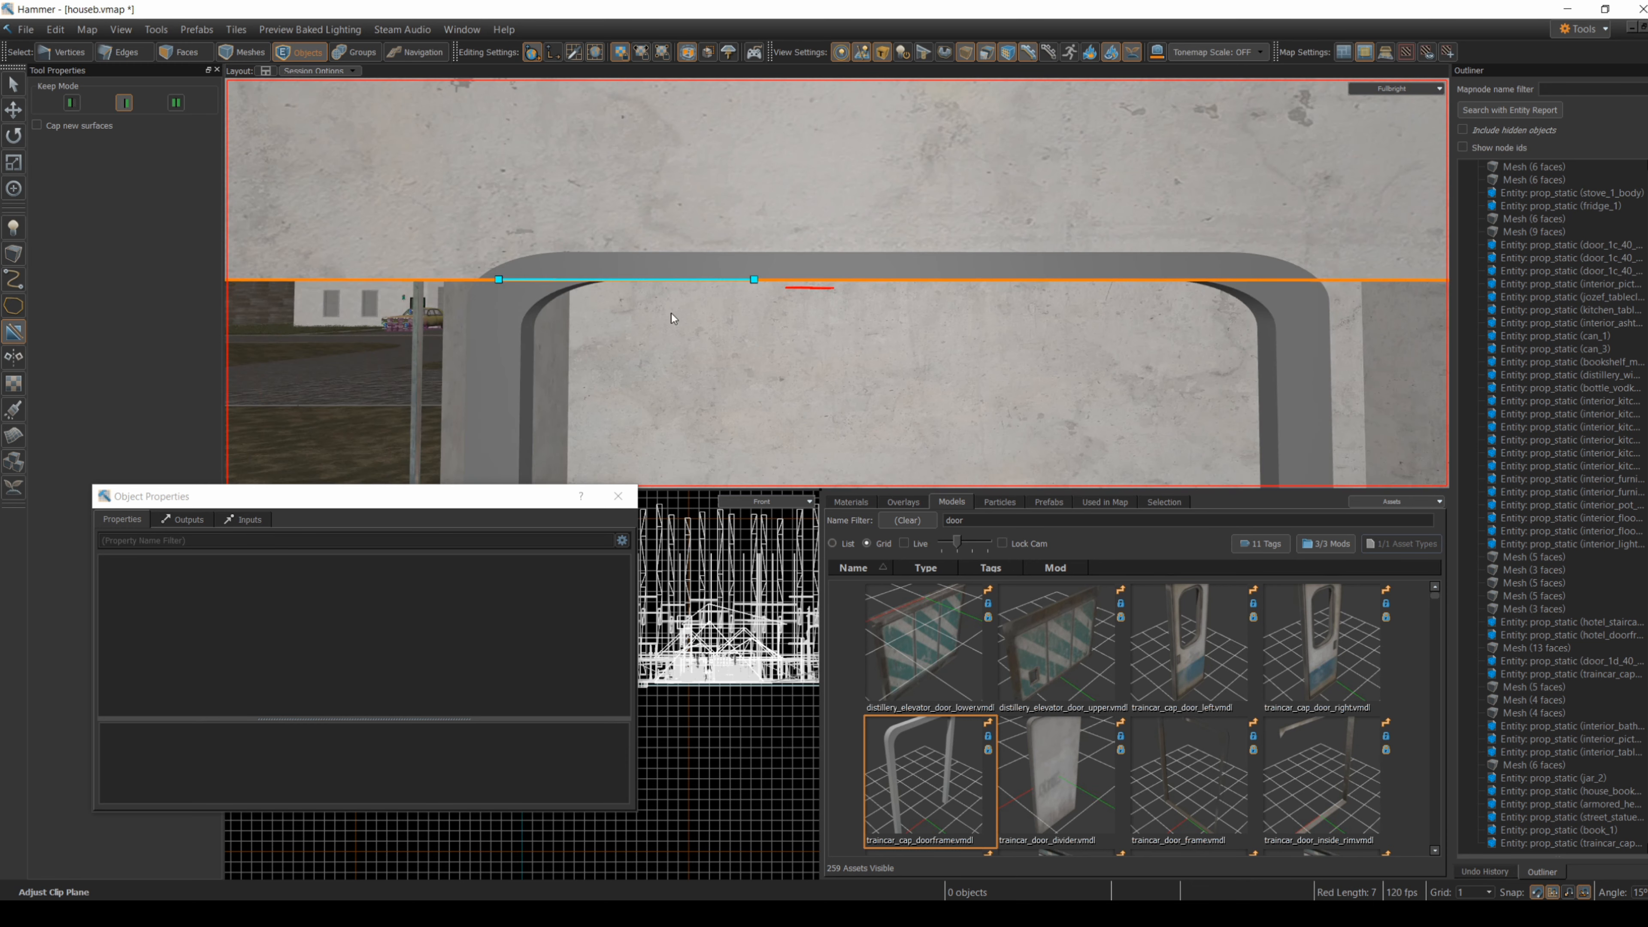
left_click_drag(642, 279, 643, 273)
right_click_drag(651, 324, 655, 324)
left_click(176, 102)
key("Return")
left_click(655, 324)
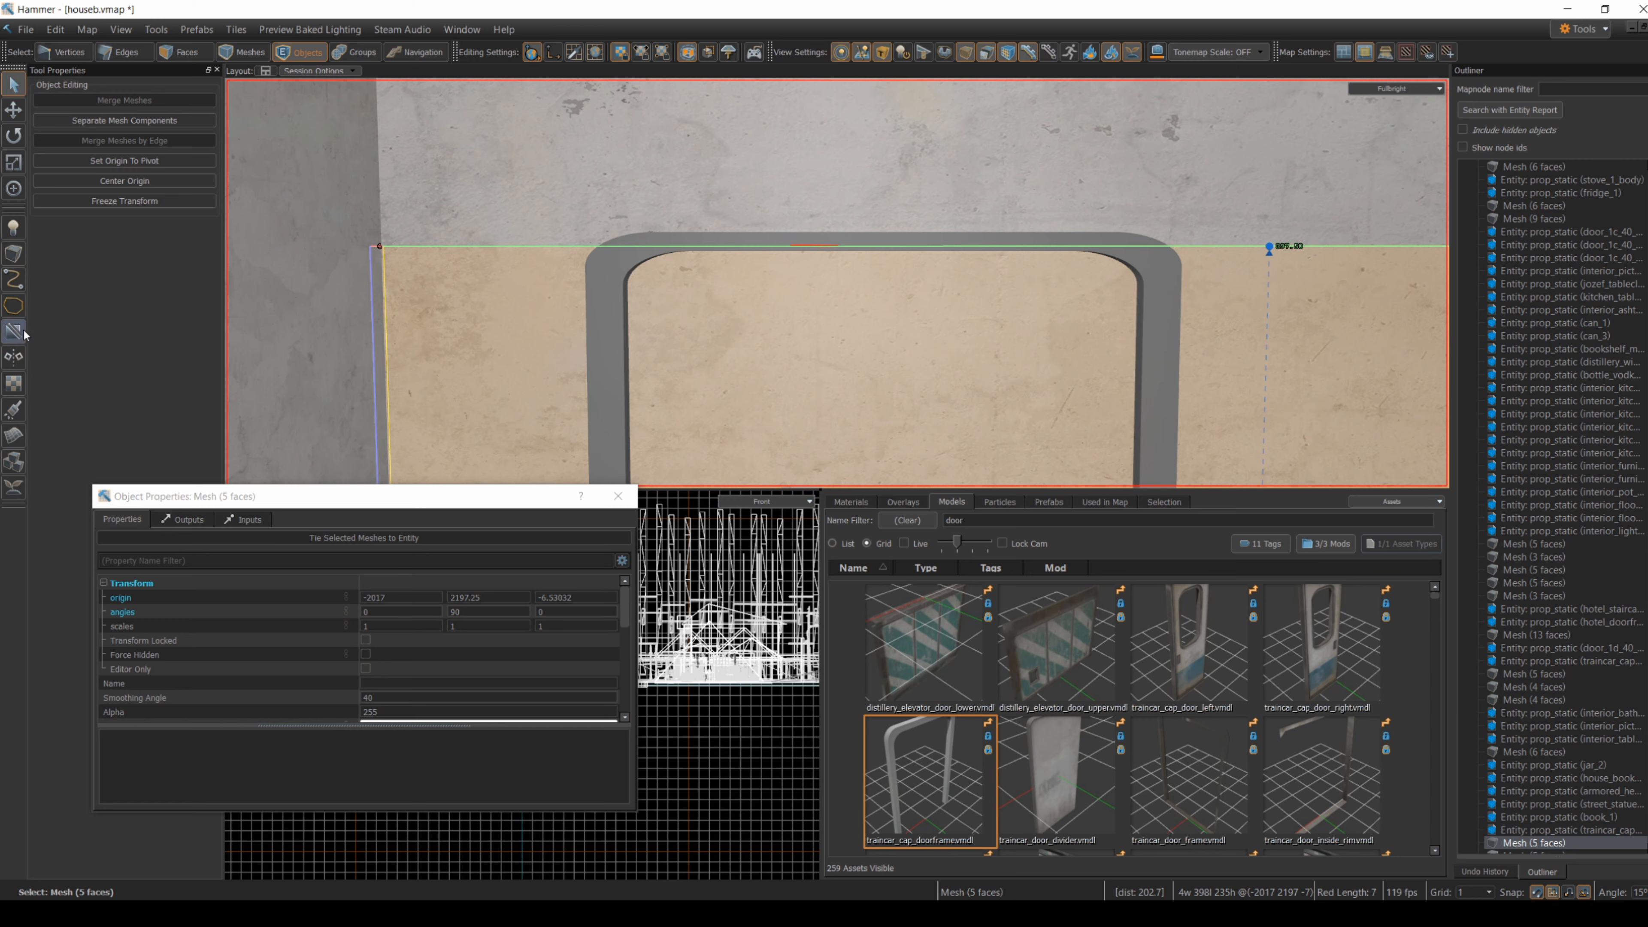
left_click(14, 331)
right_click(837, 417)
left_click_drag(678, 261, 684, 302)
key("Escape")
- Clip the lower wall piece vertically along the frame's left-hand jamb, keeping both parts
left_click(776, 392)
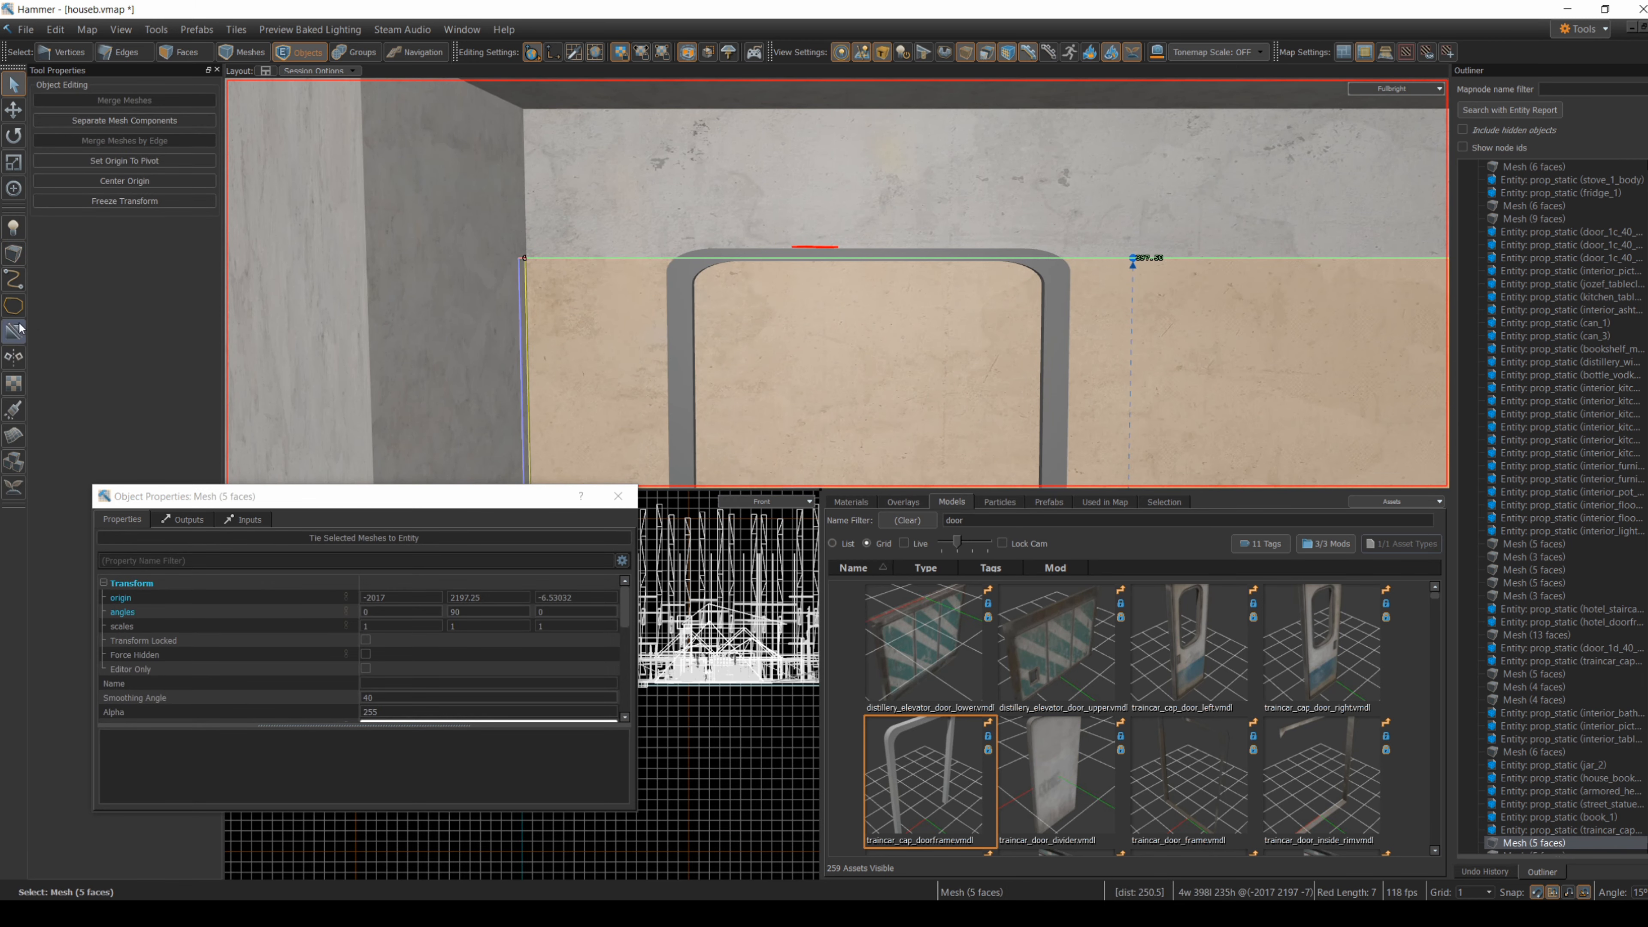
left_click(16, 331)
mouse_move(769, 349)
right_mouse_down()
mouse_move(768, 449)
mouse_move(769, 349)
right_mouse_up()
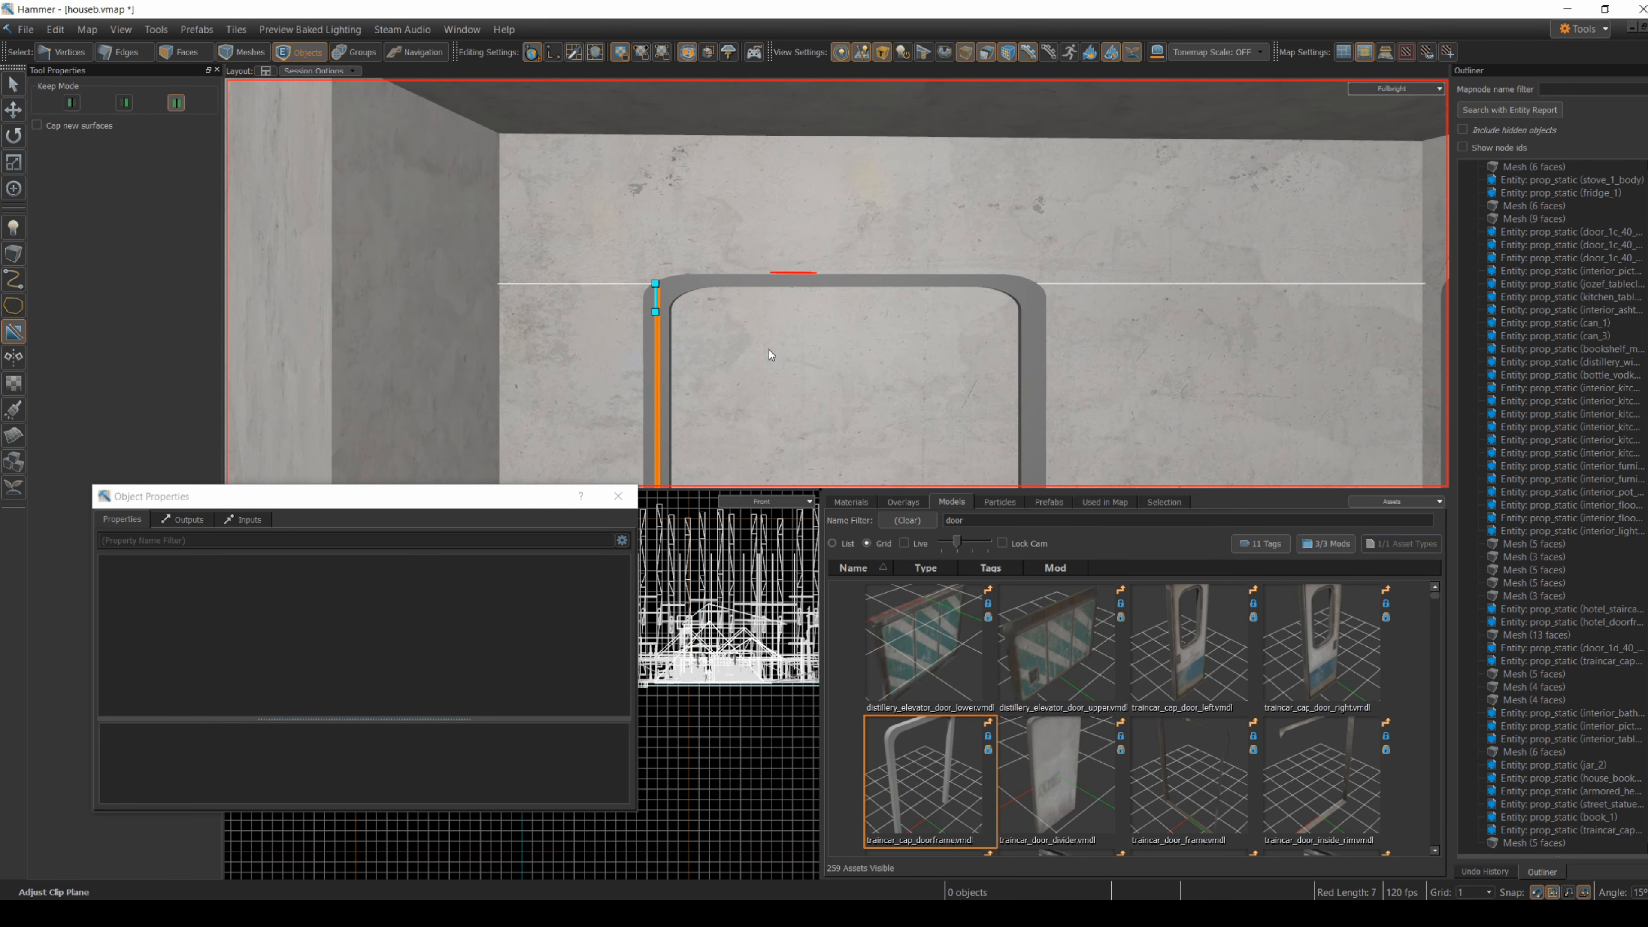
left_click(71, 103)
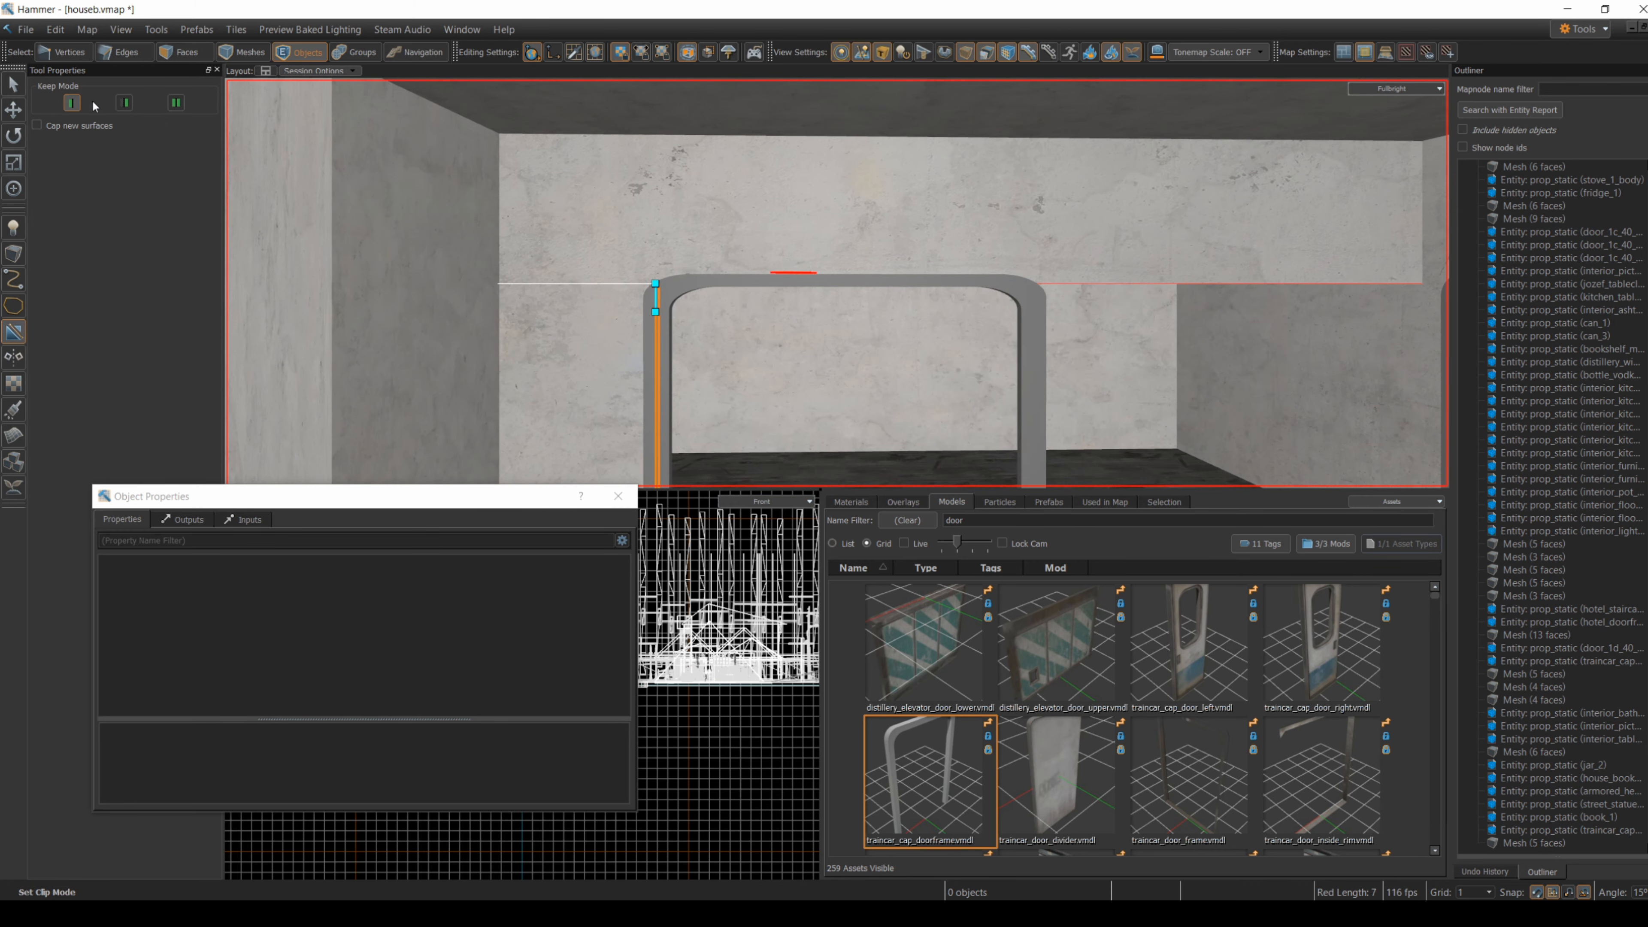
left_click(177, 103)
key("Return")
- Clip the remaining lower wall section vertically along the frame's right-hand jamb and delete the piece inside the frame
key("s")
key("d")
key("w")
left_click(720, 382)
right_click_drag(720, 381, 837, 283)
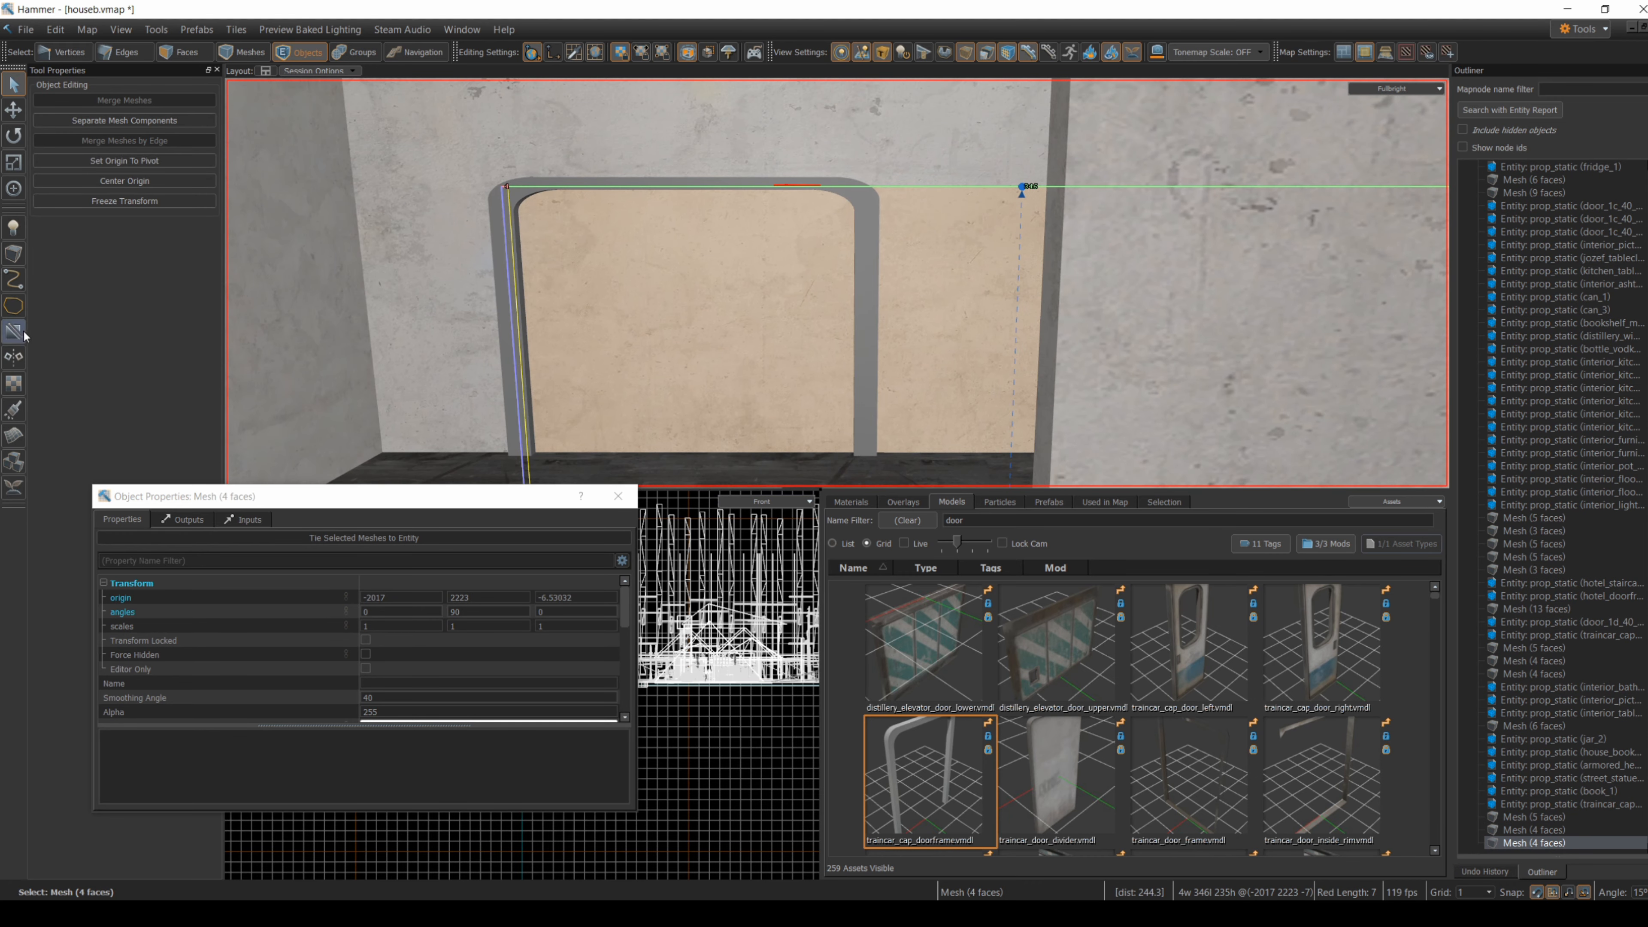
left_click(14, 331)
left_click_drag(863, 187, 868, 243)
key("w")
mouse_move(864, 249)
right_mouse_down()
mouse_move(837, 283)
mouse_move(837, 253)
right_mouse_up()
key("Return")
left_click(714, 345)
key("Delete")
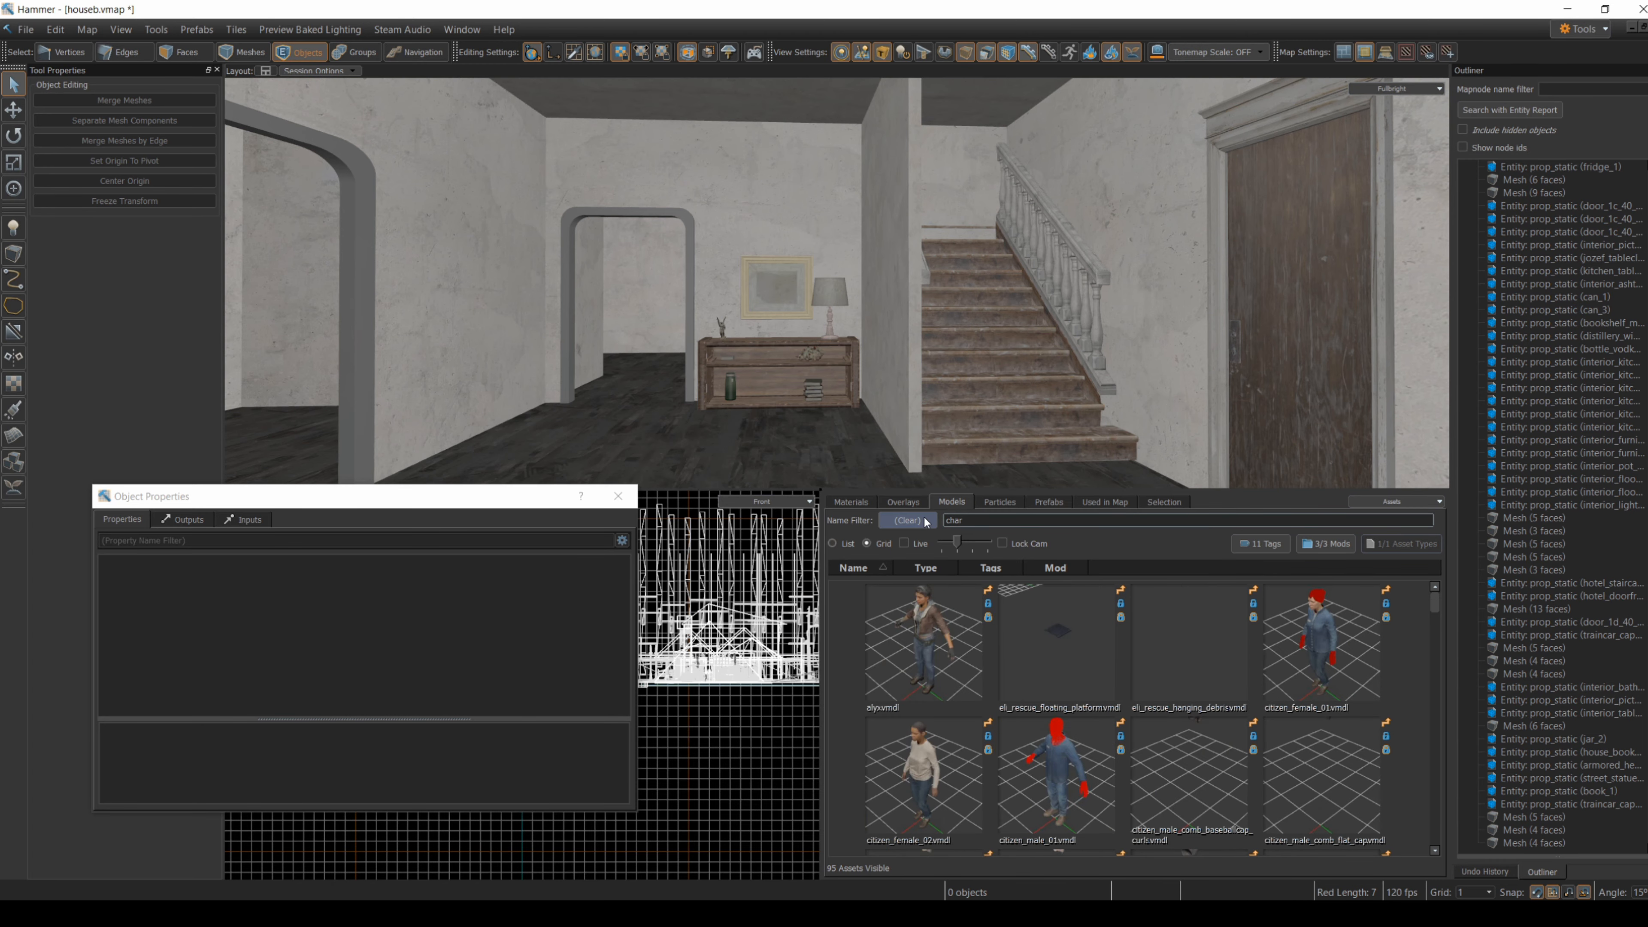
- Filter the model library by "chair"
key("BackSpace")
type("ir")
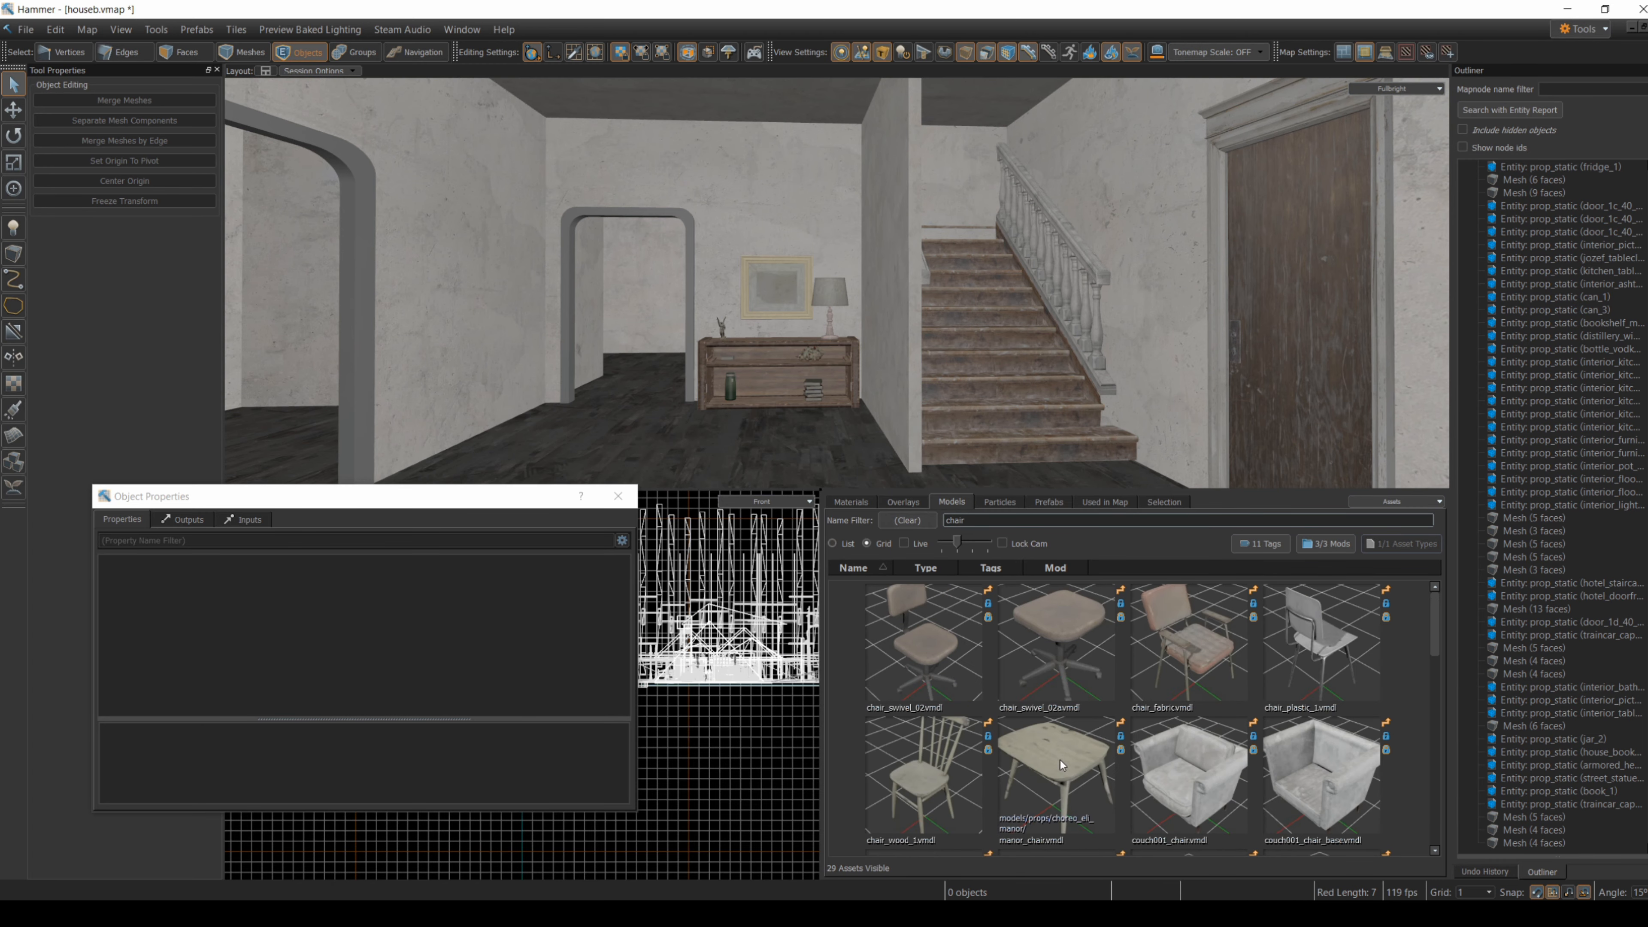
left_click_drag(1062, 765, 666, 381)
key("w")
right_click_drag(754, 367, 755, 367)
key("Delete")
- Place the chair_wood_1 model on the back room's floor and the kitchen_table_1 model beside it
left_click_drag(924, 776, 1196, 368)
right_click_drag(1196, 368, 1196, 369)
left_click_drag(984, 522, 907, 518)
type("table")
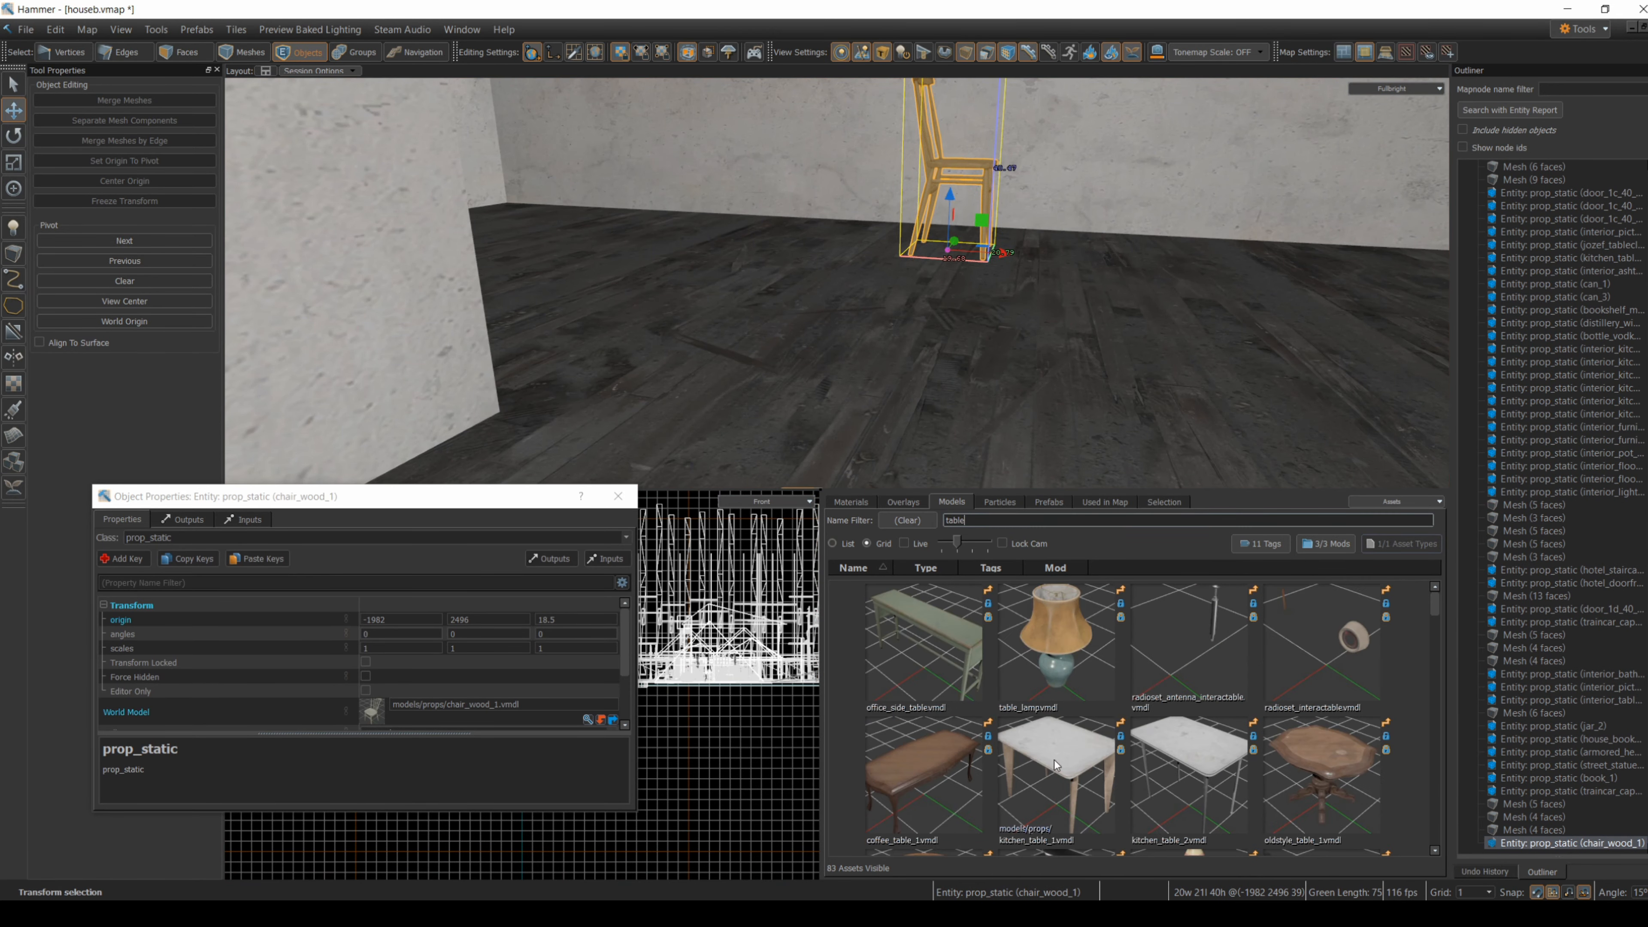
scroll(1190, 689, "down", 6)
scroll(1235, 690, "up", 6)
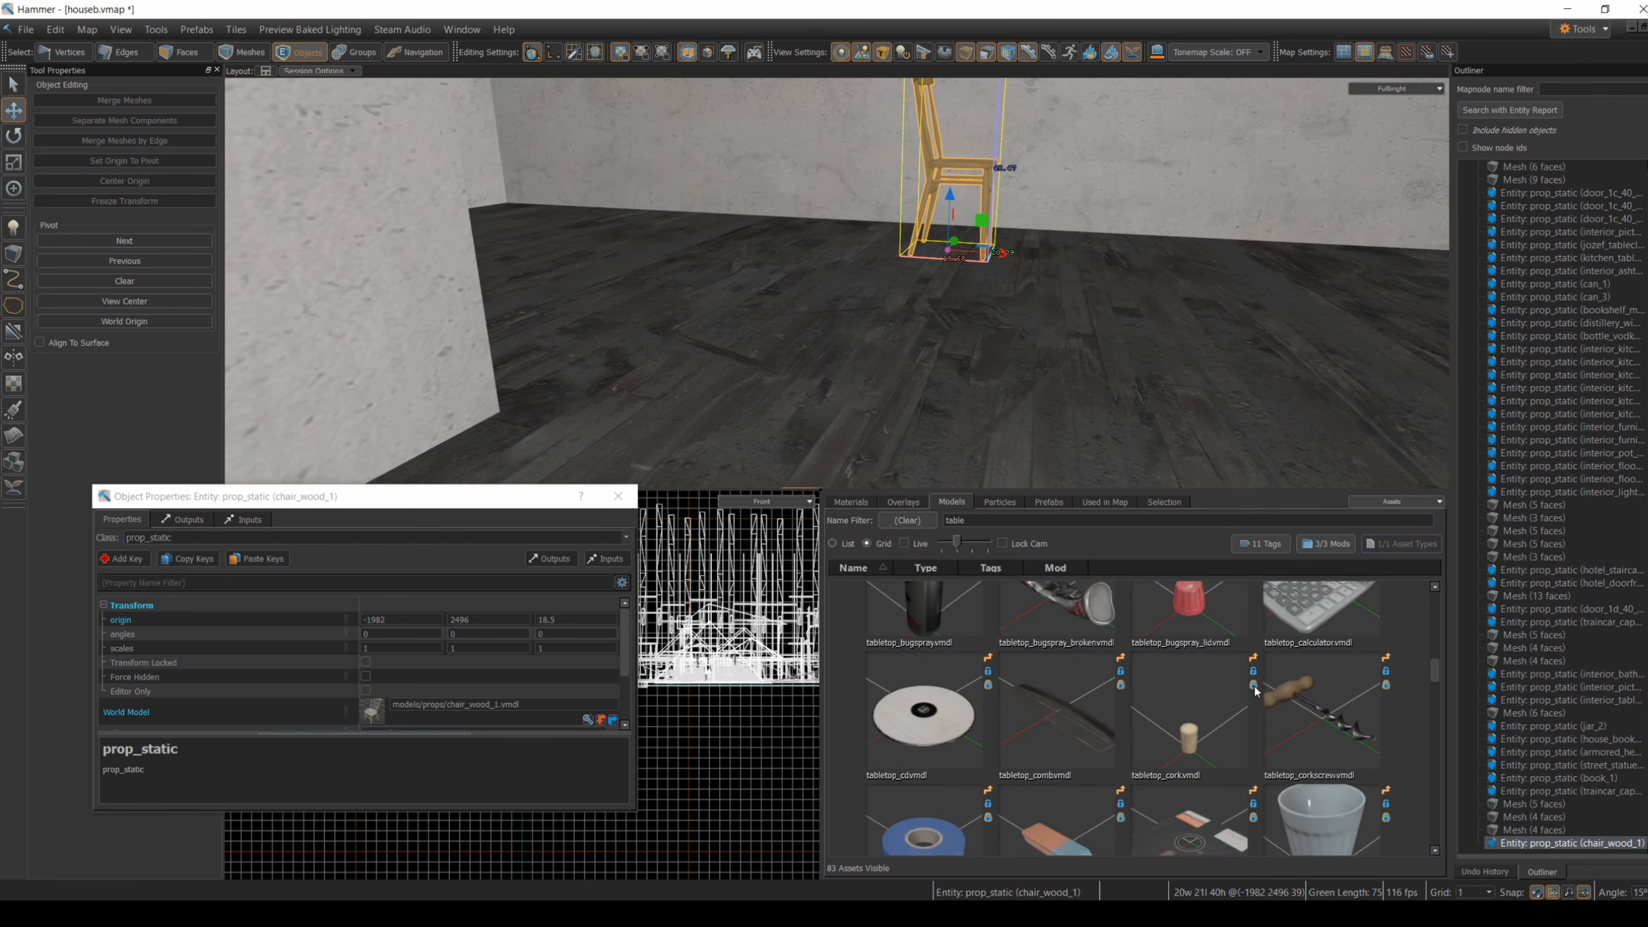
left_click_drag(1061, 779, 1137, 280)
left_click(1137, 280)
right_click_drag(1138, 280, 1137, 280)
- Rotate the kitchen table to a yaw of 270 degrees beside the wooden chair
left_click(1042, 318)
left_click(13, 137)
mouse_move(945, 481)
left_mouse_down()
mouse_move(1033, 464)
mouse_move(934, 453)
left_mouse_up()
right_click_drag(910, 364, 910, 364)
key("s")
left_click_drag(945, 328, 971, 327)
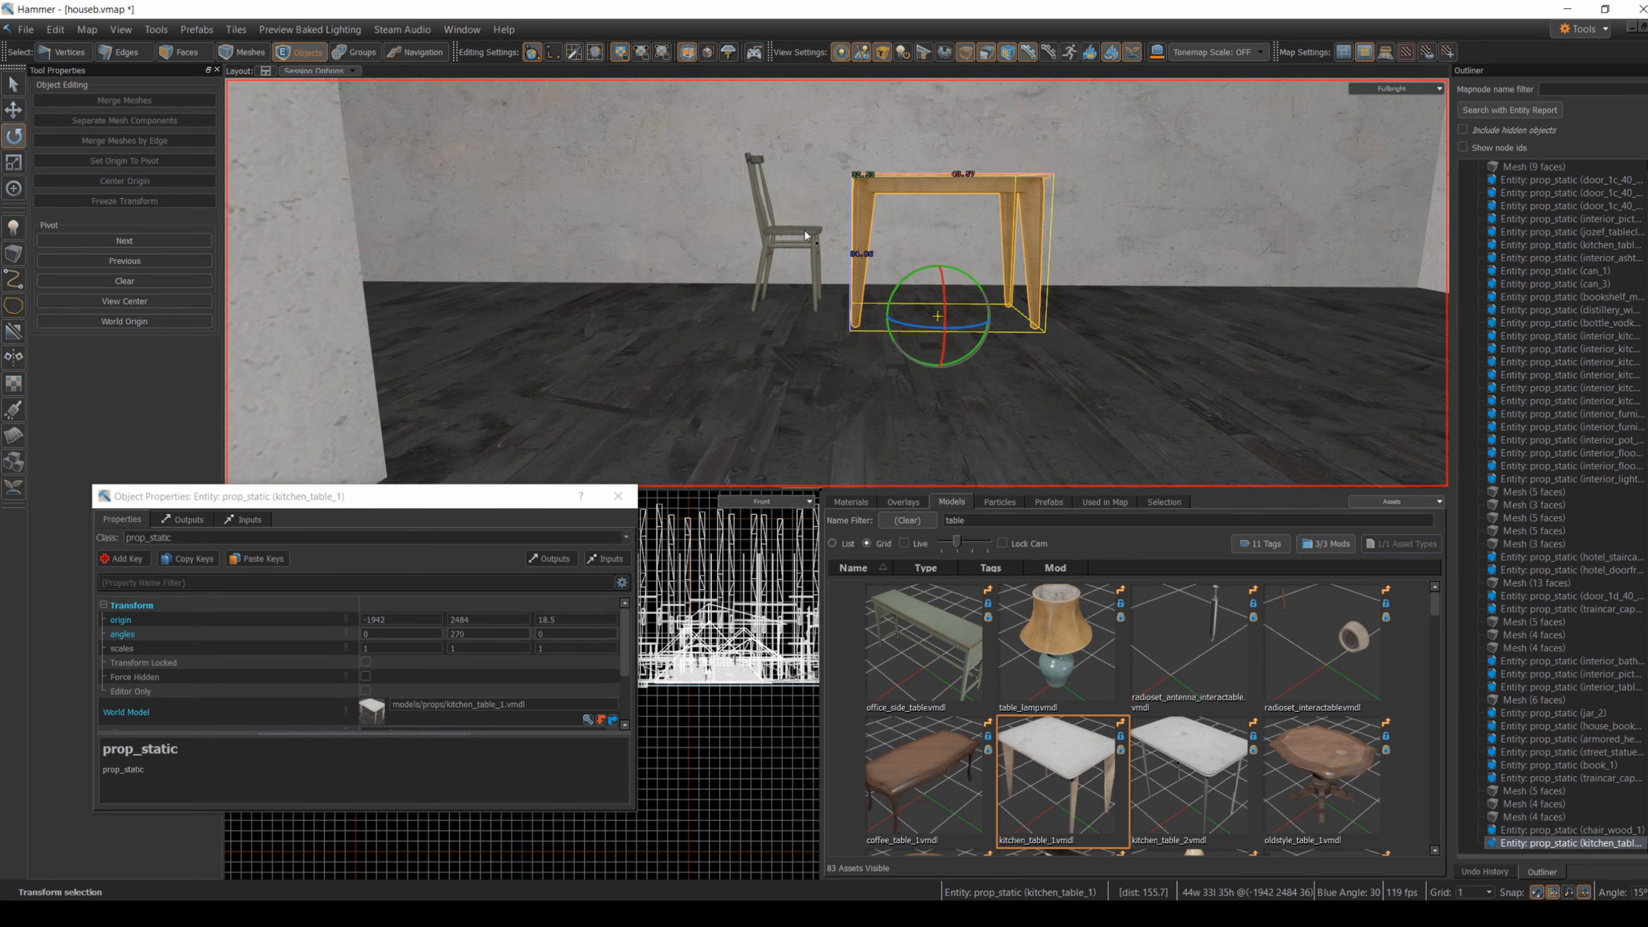
- Place a second chair_wood_1 on the opposite side of the kitchen table and rotate it to a yaw of 180 degrees
left_click(790, 235)
key("Escape")
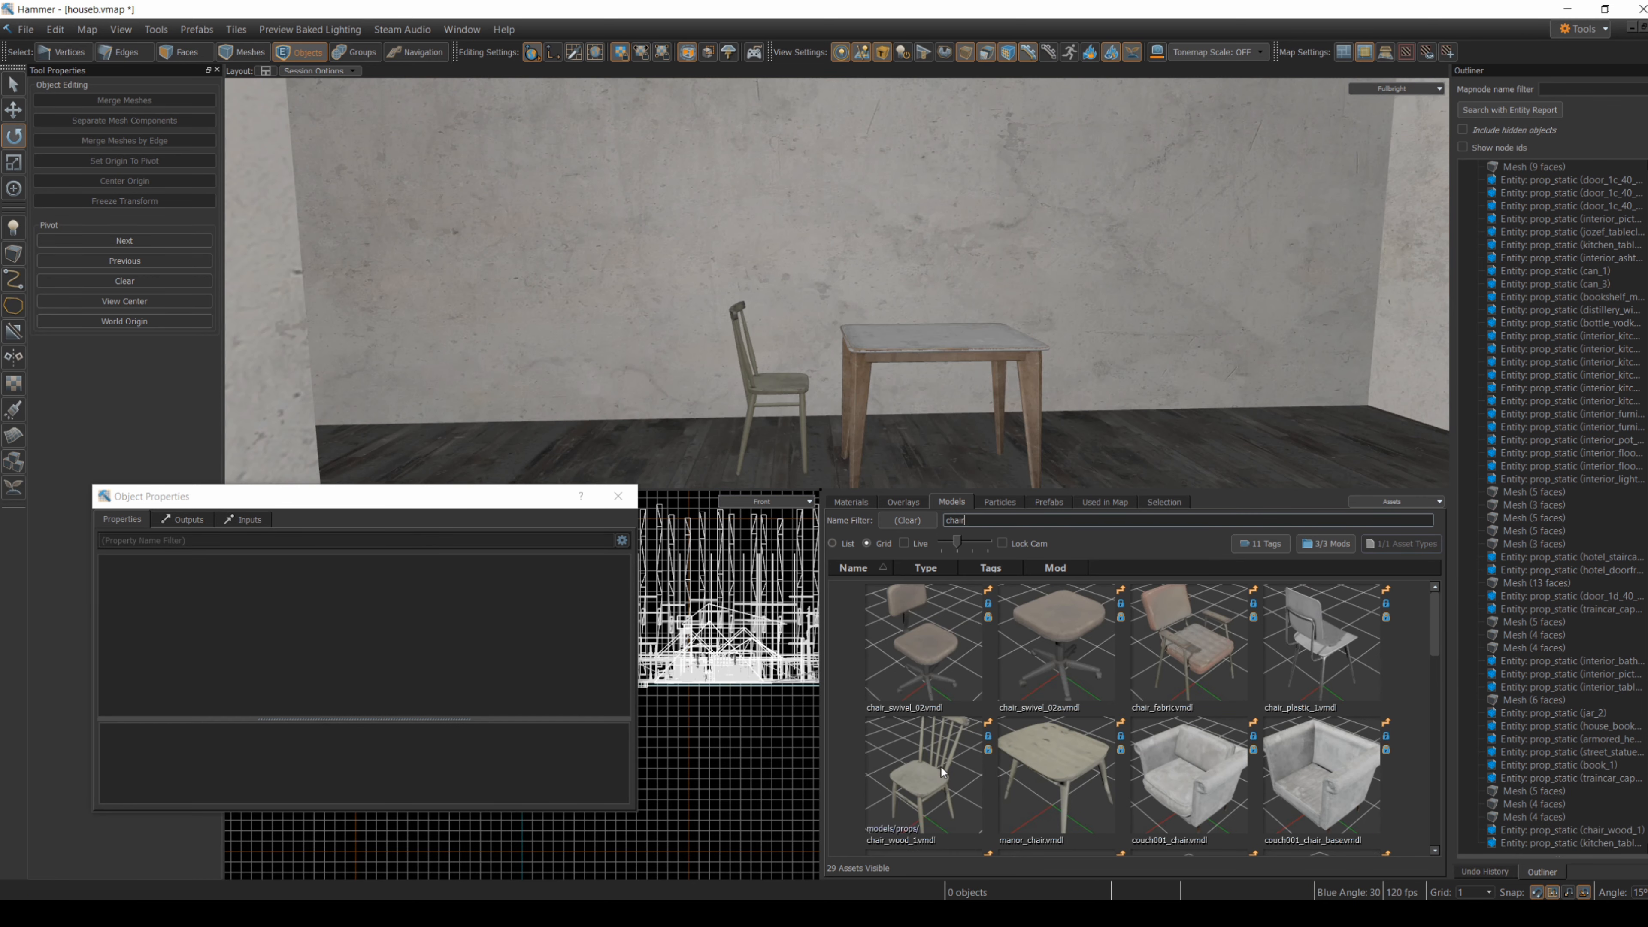
right_click_drag(935, 416, 934, 415)
left_click_drag(931, 772, 980, 410)
left_click(13, 136)
left_click_drag(928, 773, 967, 332)
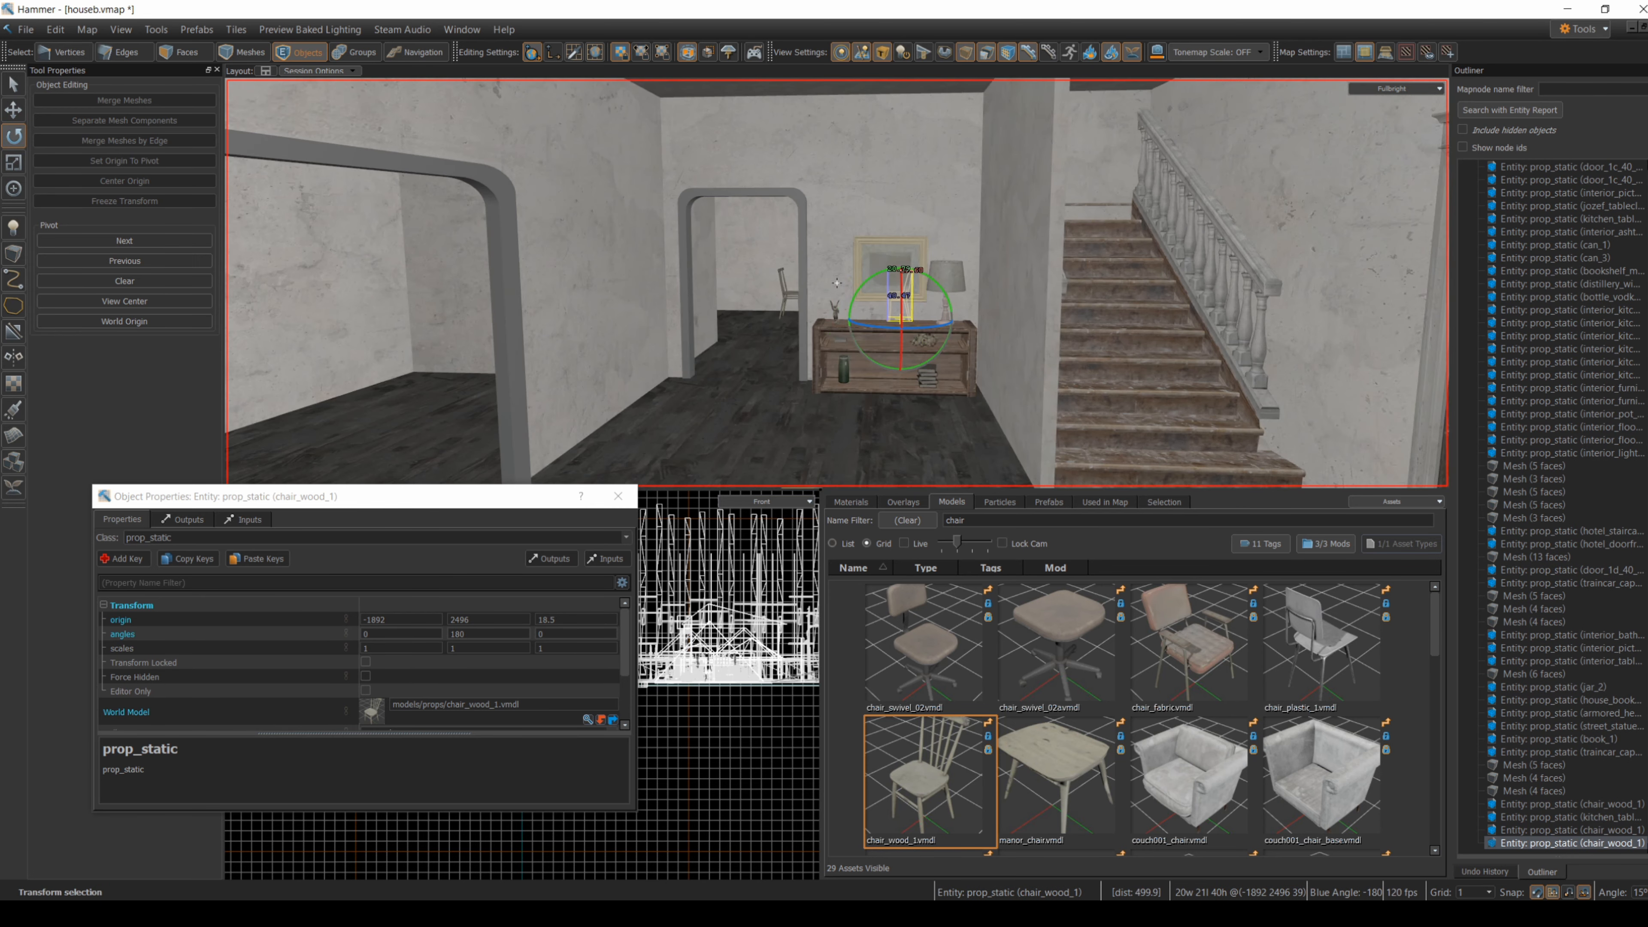
right_click_drag(837, 283, 836, 275)
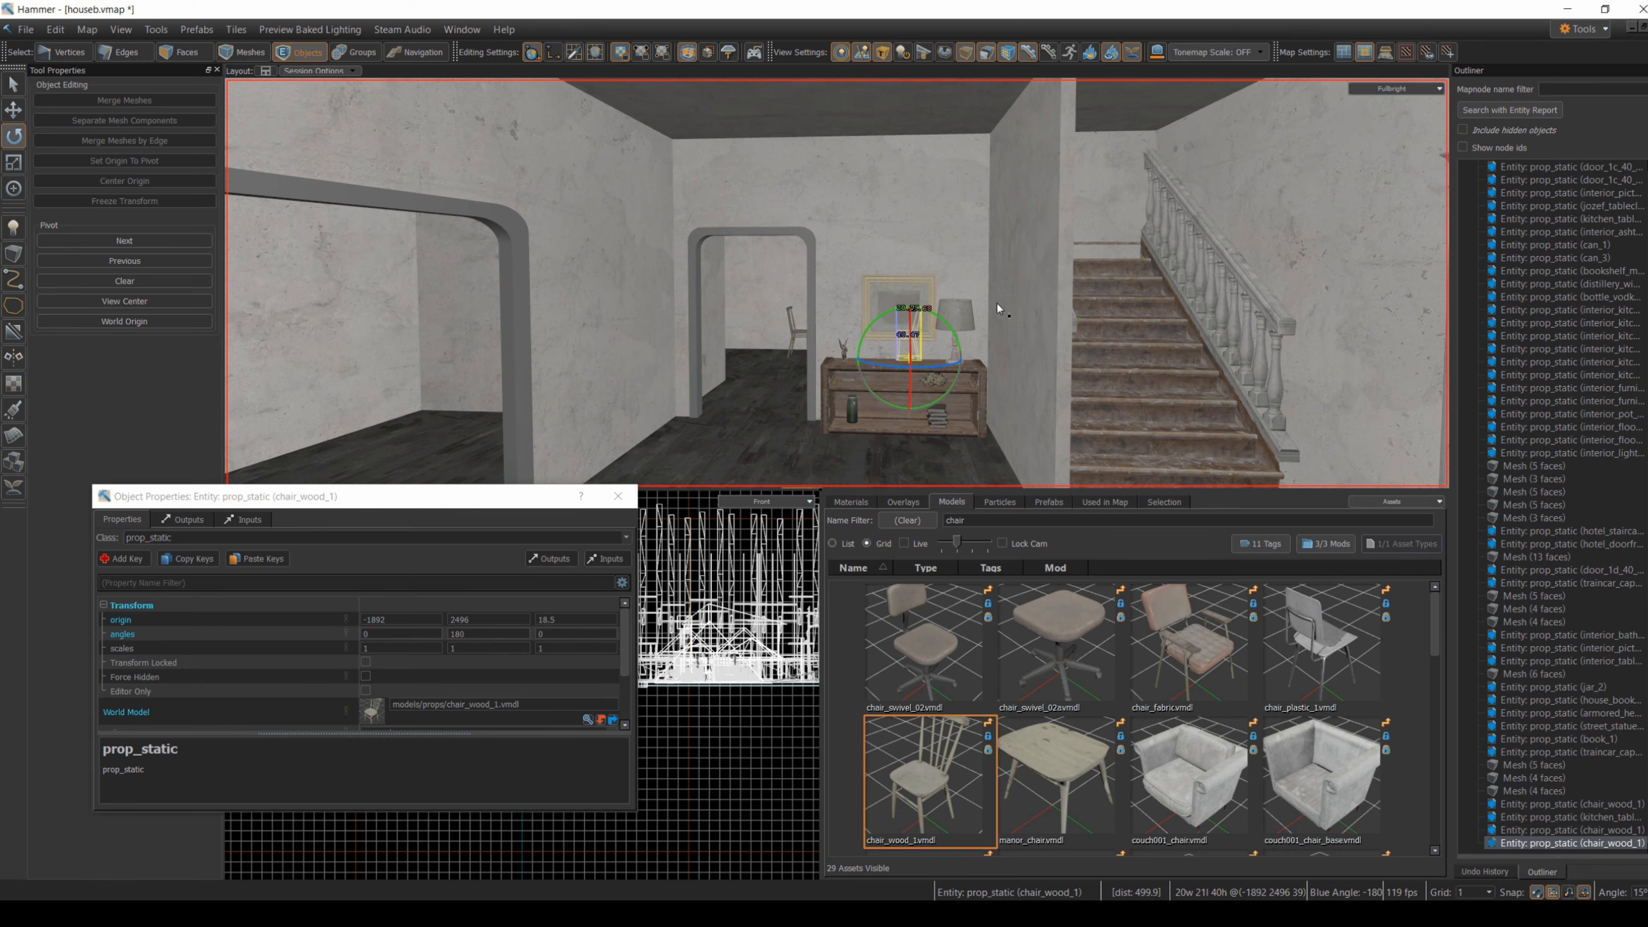
- Search the models for "couch" and place the couch001_full sofa in the room behind the wide framed opening
key("a")
right_click_drag(837, 283, 837, 282)
key("d")
left_click_drag(986, 521, 912, 520)
type("couch")
left_click_drag(1193, 649, 343, 421)
right_click_drag(837, 283, 837, 283)
left_click(839, 296)
left_click_drag(837, 279, 836, 281)
left_click(841, 308)
right_click_drag(837, 283, 837, 283)
- Place the matching couch001 armchair in the same room as the sofa
left_click_drag(930, 646, 694, 367)
key("r")
right_click_drag(694, 367, 695, 368)
- Search the models for "table", place coffee_table_1 near the sofa and rotate it about its vertical axis
left_click_drag(990, 520, 903, 520)
type("table")
left_click_drag(930, 750, 934, 742)
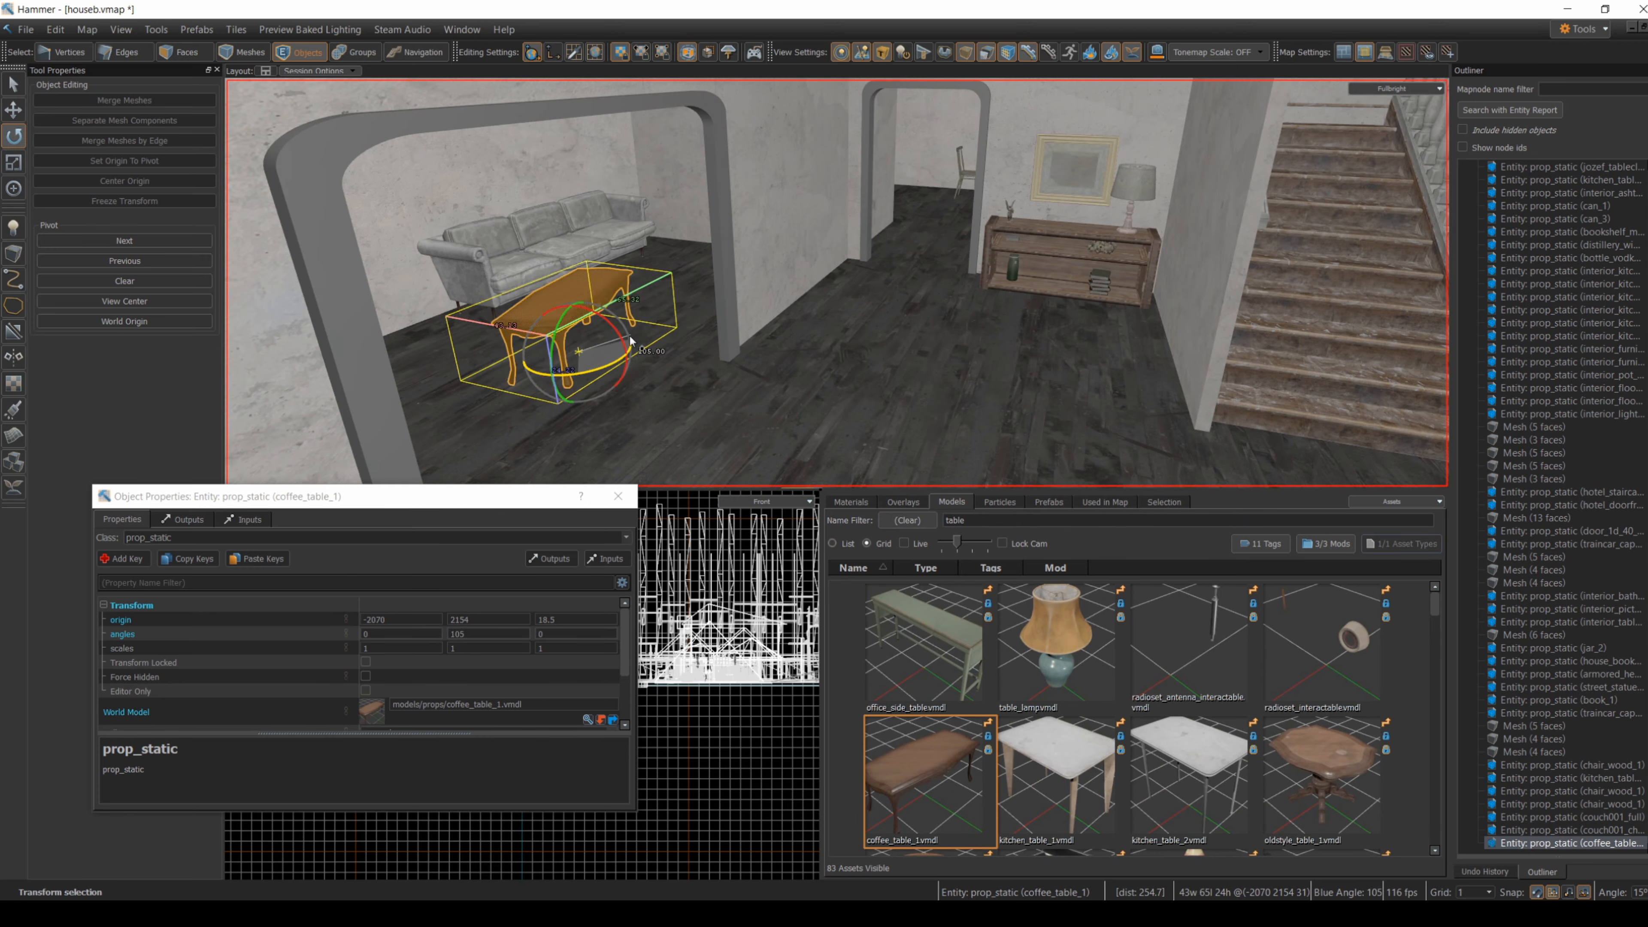
left_click_drag(630, 338, 630, 350)
right_click_drag(631, 350, 610, 339)
- Reposition the coffee table next to the sofa
key("t")
left_click_drag(656, 349, 676, 303)
left_click(626, 326)
key("ctrl+z")
left_click(688, 338)
right_click_drag(688, 338, 837, 283)
- Search the models for "curtain", place curtains_choreo_rigged_slats by the living room window and rotate it upright to angles 0, 90, 0
left_click(908, 520)
type("curtain")
left_click_drag(1063, 643, 828, 376)
right_click_drag(828, 376, 828, 377)
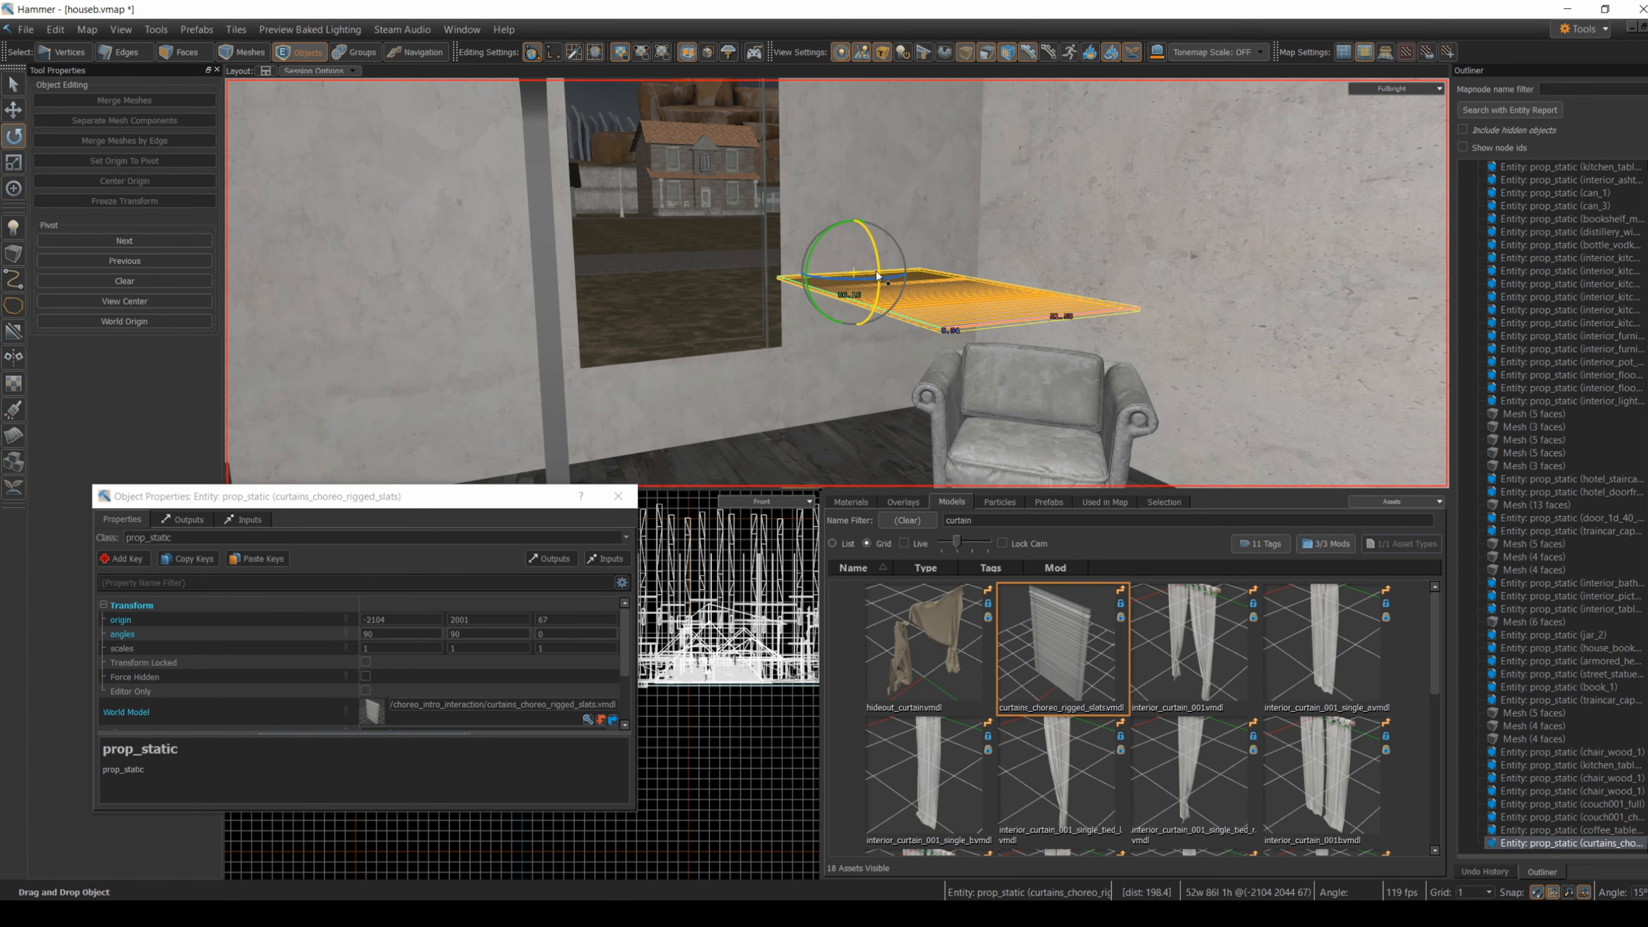
left_click_drag(876, 276, 871, 208)
right_click_drag(1056, 401, 1056, 401)
- Move the slatted blind in front of the window and stretch its height to cover the glass
key("t")
left_click_drag(888, 419, 703, 419)
key("shift+s")
right_click_drag(794, 395, 794, 395)
left_click_drag(775, 414, 776, 478)
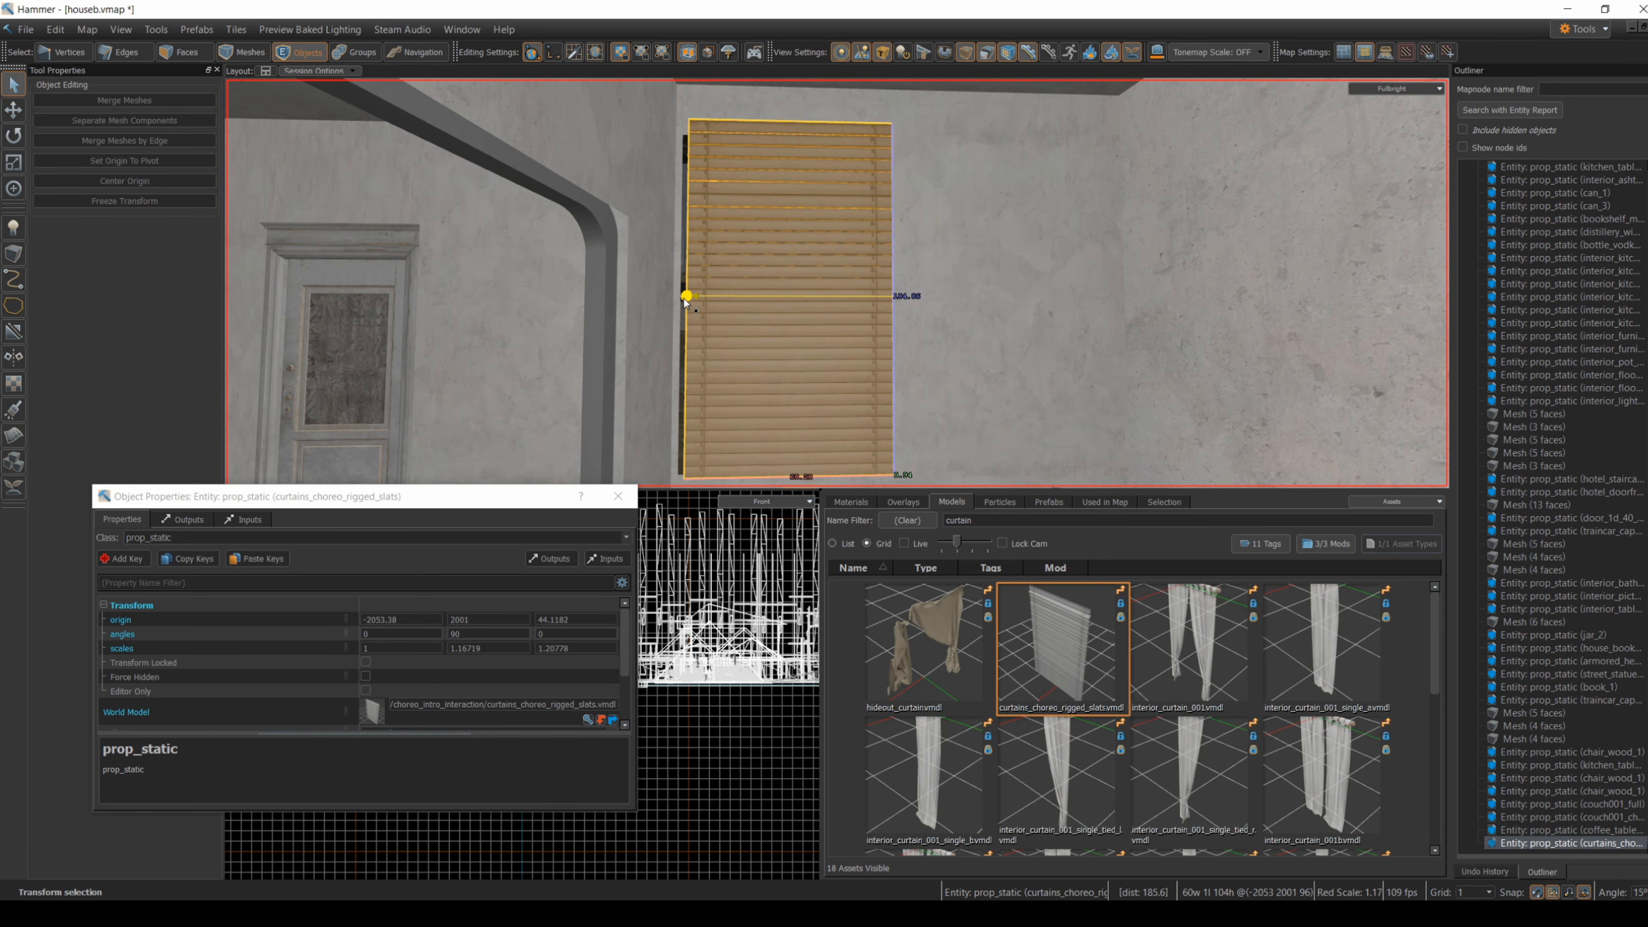
- Widen the blind to a Y scale of about 1.24 and trim its upper edge to fit the window
left_click_drag(687, 299, 673, 299)
left_click(941, 396)
left_click(932, 422)
right_click_drag(932, 411, 932, 410)
left_click(909, 409)
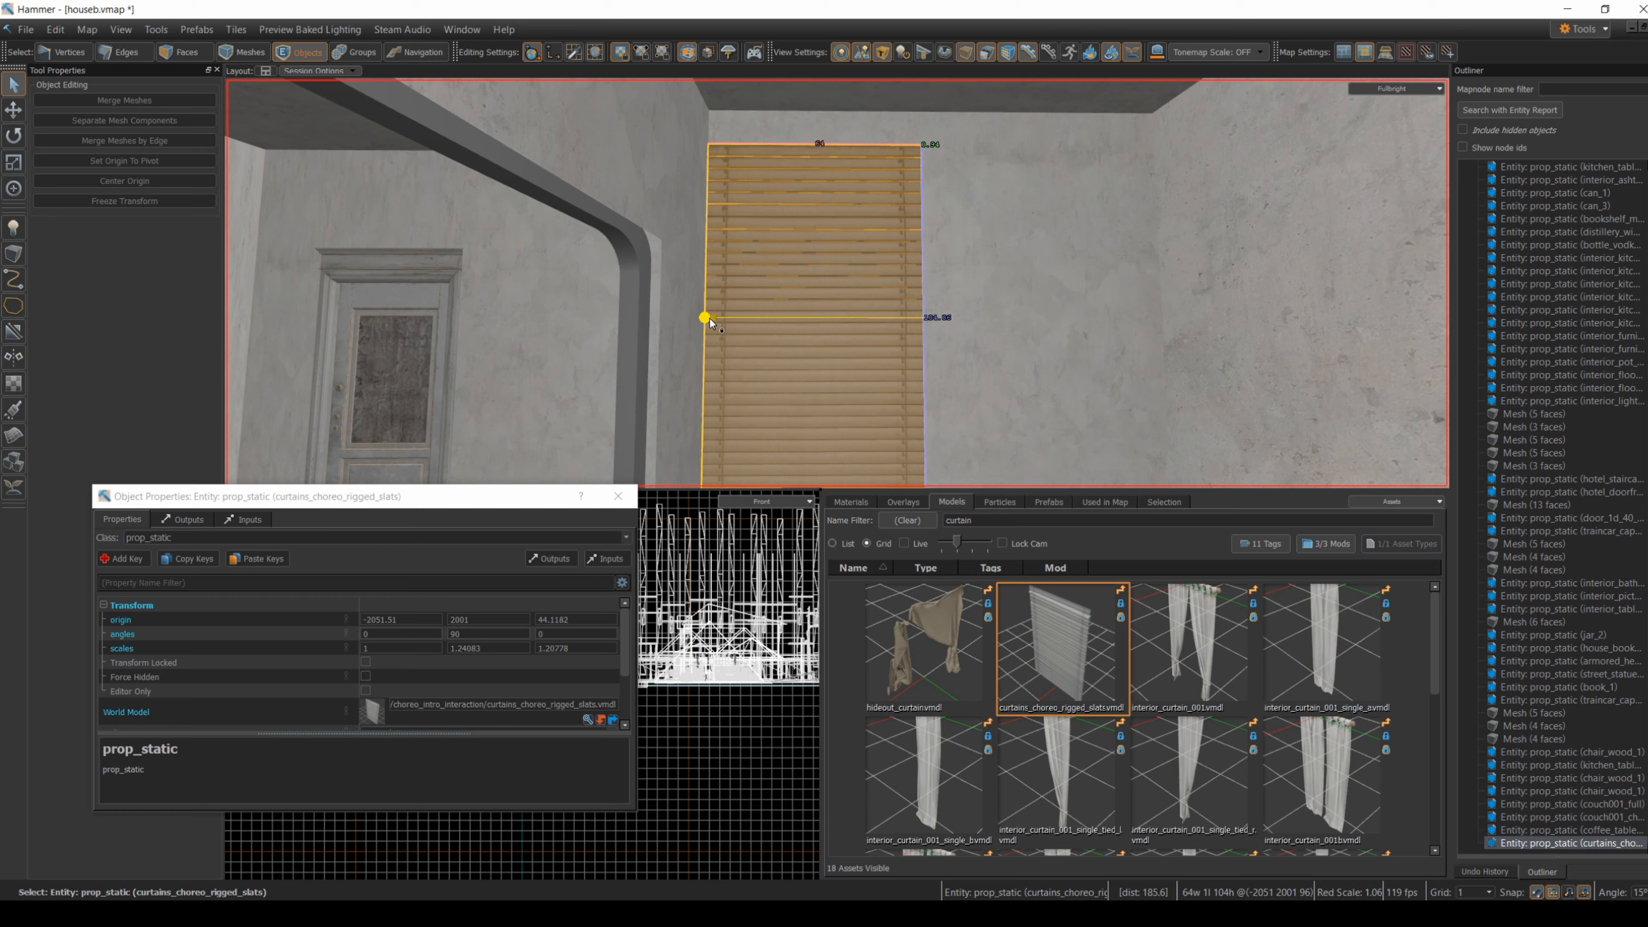
left_click_drag(816, 146, 816, 154)
left_click(1045, 396)
right_click_drag(1056, 416, 1056, 416)
key("Escape")
right_click_drag(837, 283, 837, 283)
left_click(915, 135)
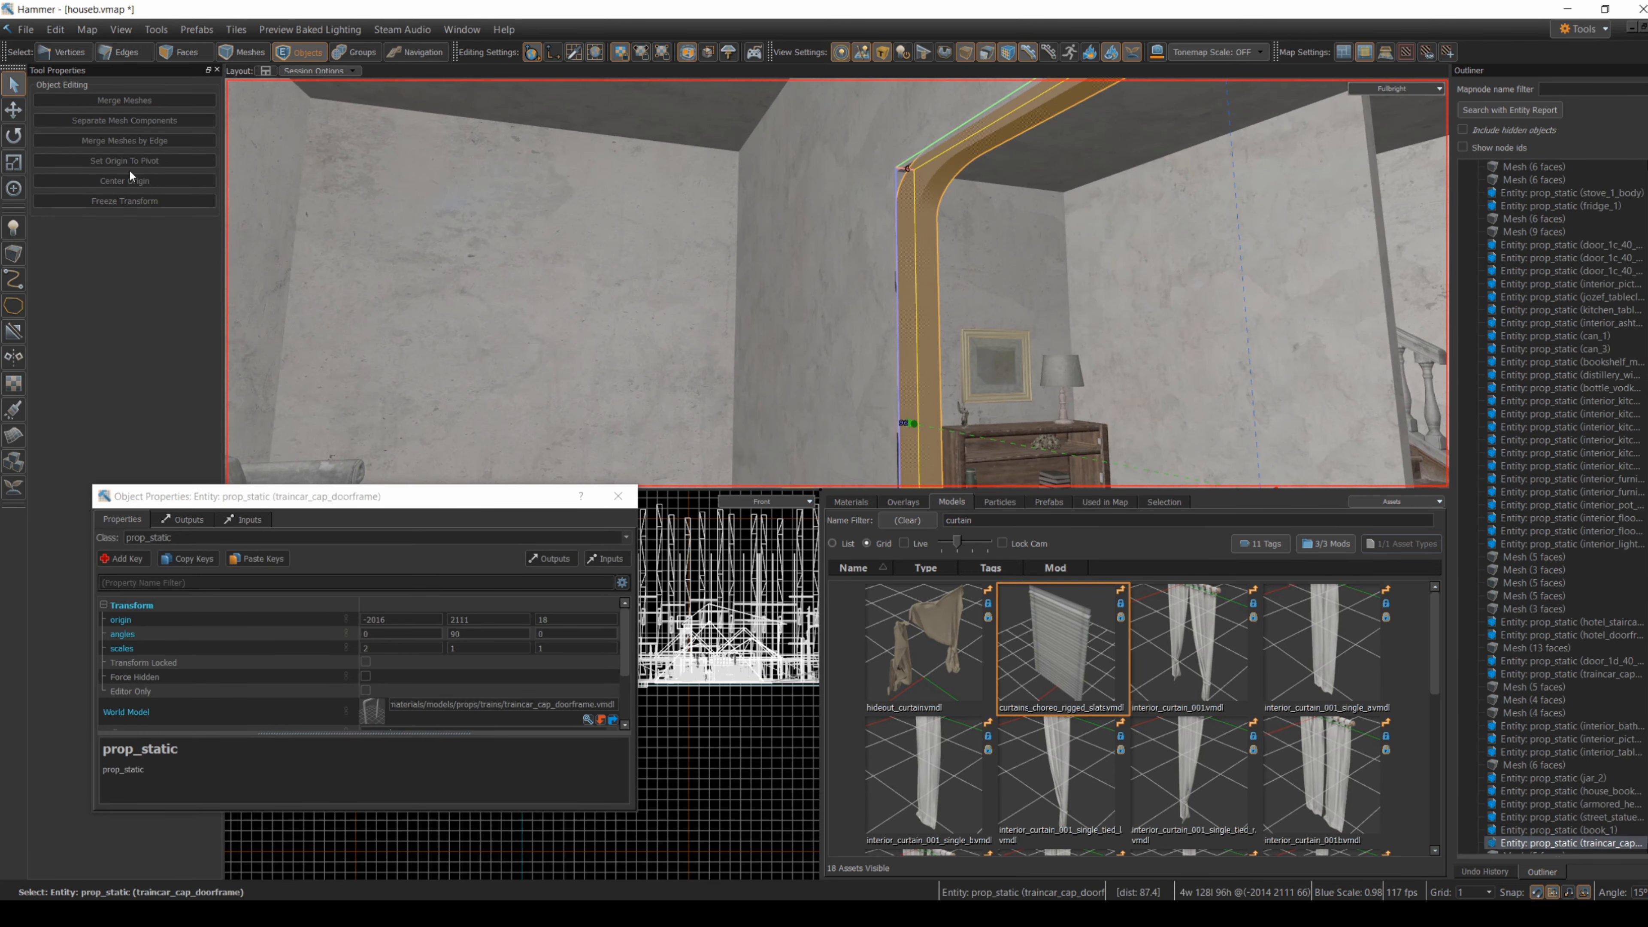
right_click_drag(915, 135, 915, 135)
left_click(715, 357)
right_click_drag(715, 356, 837, 282)
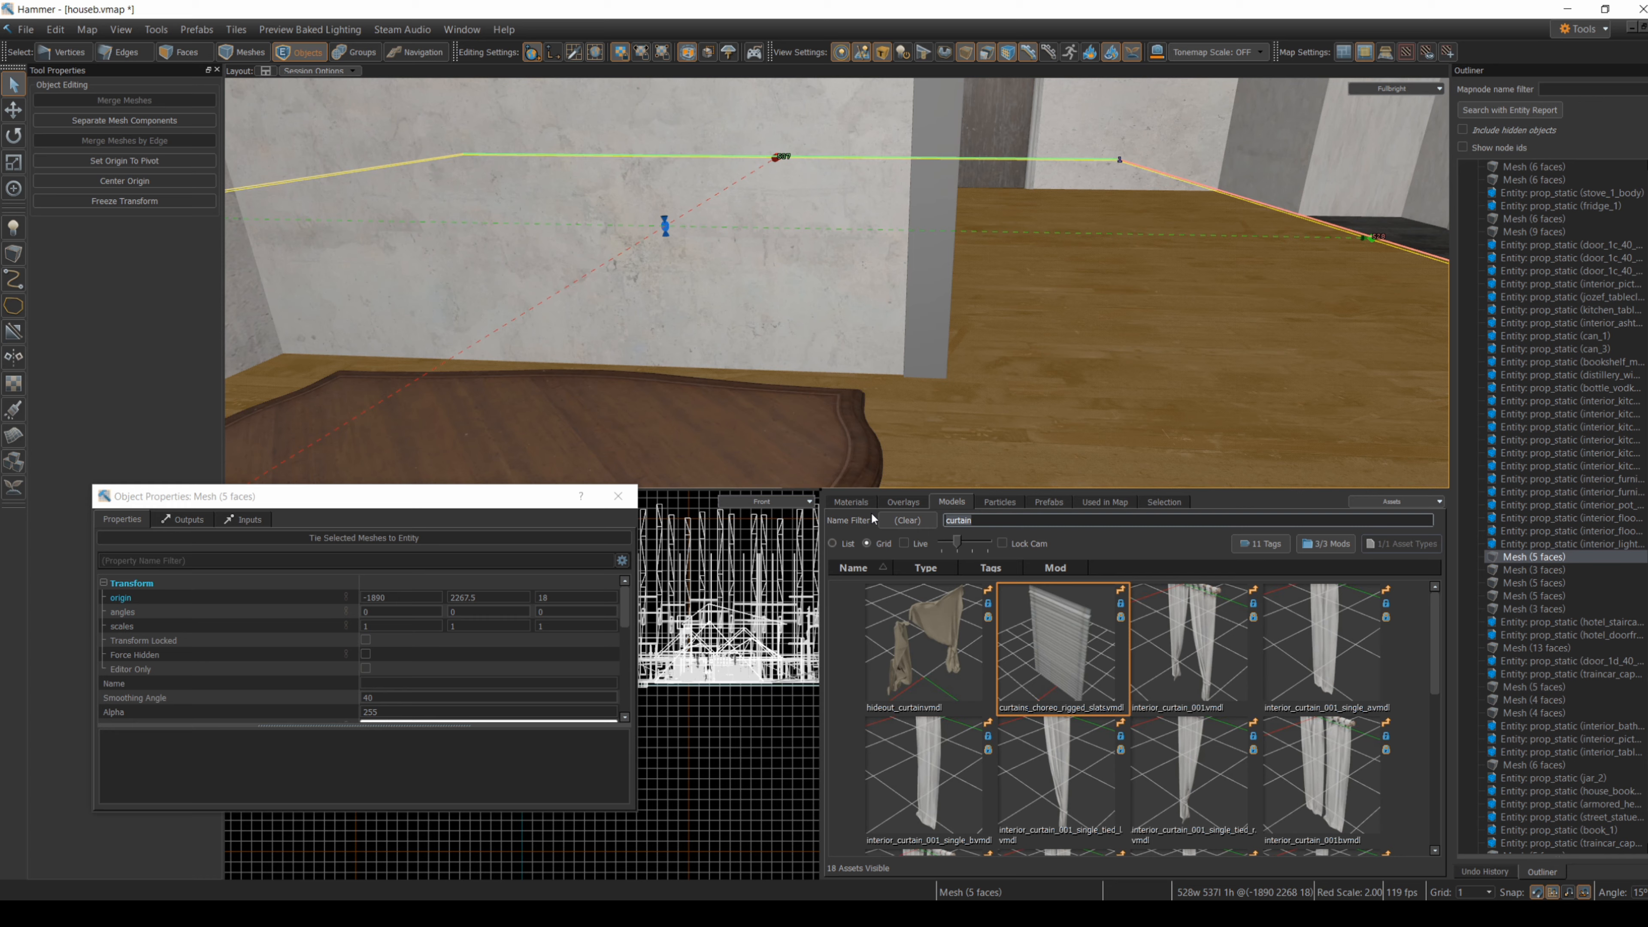
- Search the models for "tele" and place television_1 on the coffee table, rotated to a yaw of 270 degrees
type("tele")
left_click_drag(858, 507, 551, 405)
key("r")
right_click_drag(552, 405, 837, 283)
left_click_drag(728, 287, 645, 279)
right_click_drag(644, 275, 365, 210)
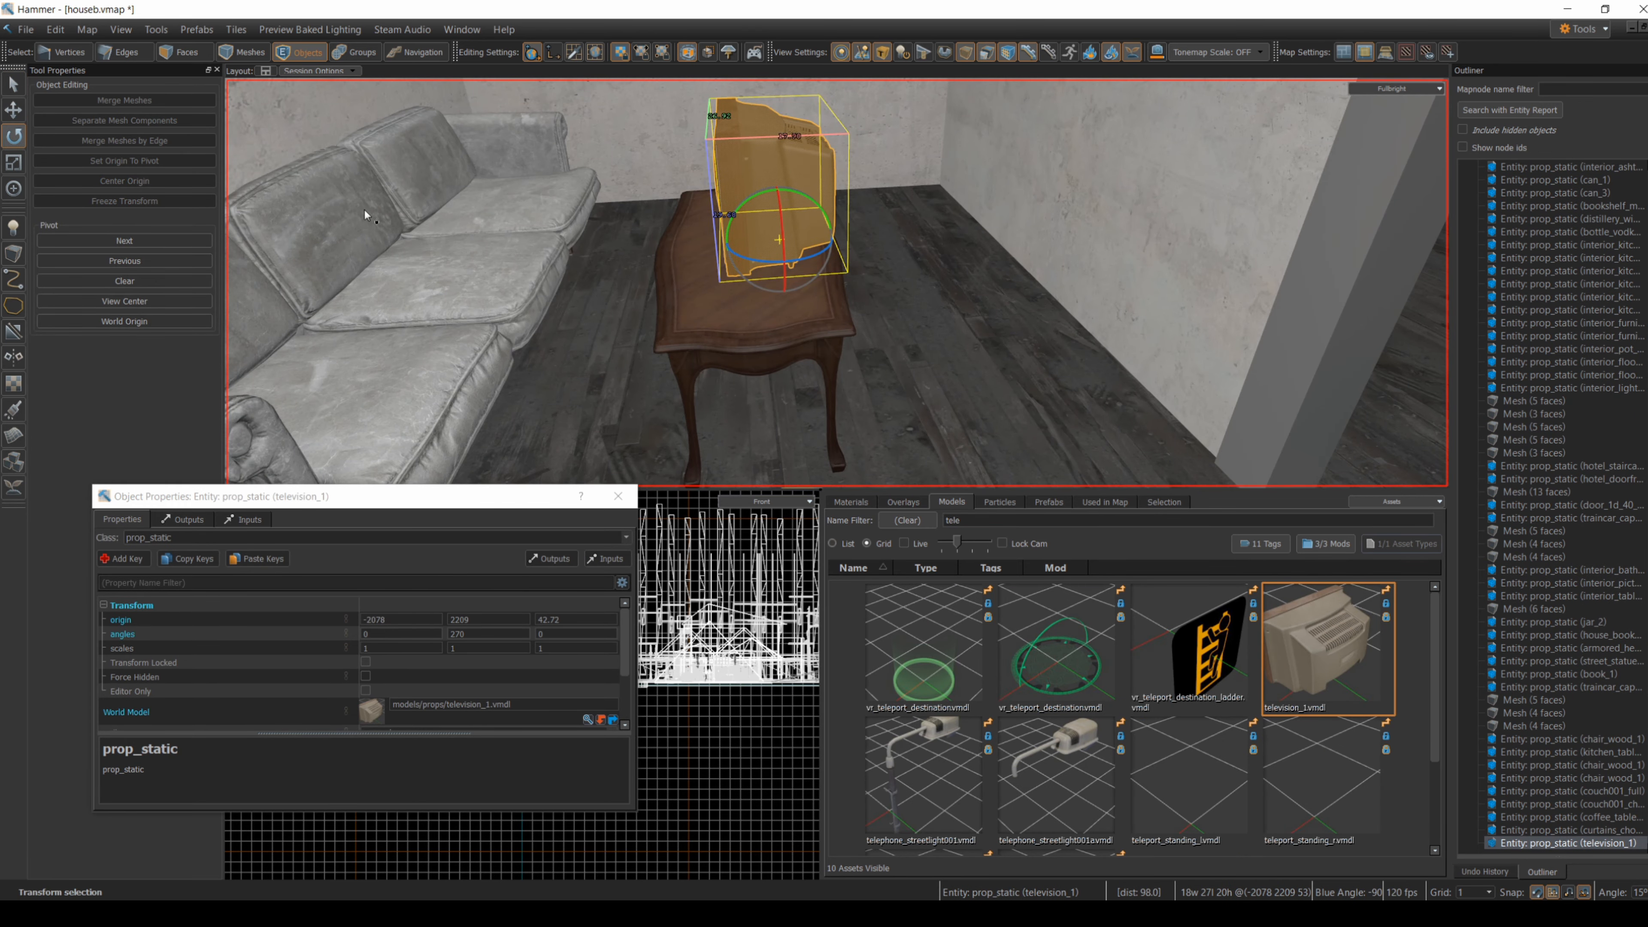
left_click_drag(778, 240, 746, 243)
left_click(746, 345)
right_click_drag(747, 243, 804, 305)
- Reposition the coffee table together with its television in the living room
left_click(840, 279, "ctrl")
left_click_drag(1012, 428, 1003, 224)
right_click_drag(1003, 224, 838, 283)
left_click(714, 311)
left_click_drag(656, 354, 685, 354)
left_click(974, 416)
- Search the models for "table" and place oldstyle_table_2 on the living room floor near the sofa
right_click_drag(973, 416, 850, 308)
left_click_drag(964, 521, 936, 521)
type("table")
scroll(942, 692, "down", 3)
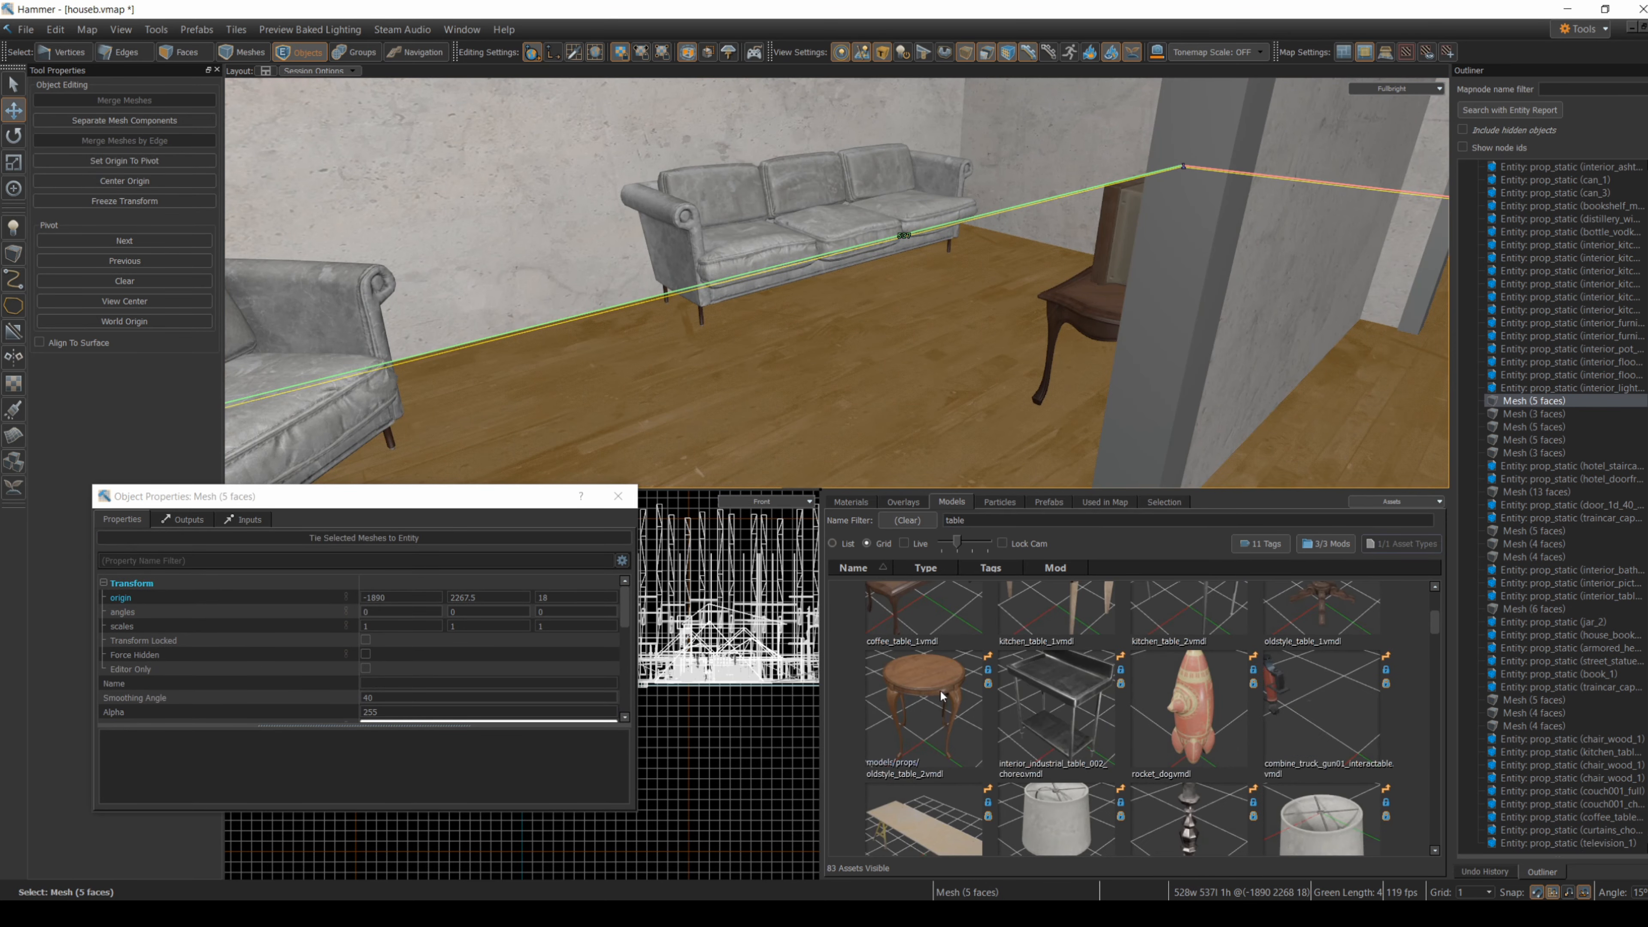
left_click_drag(942, 694, 771, 437)
right_click_drag(770, 437, 906, 473)
left_click(837, 283)
key("Escape")
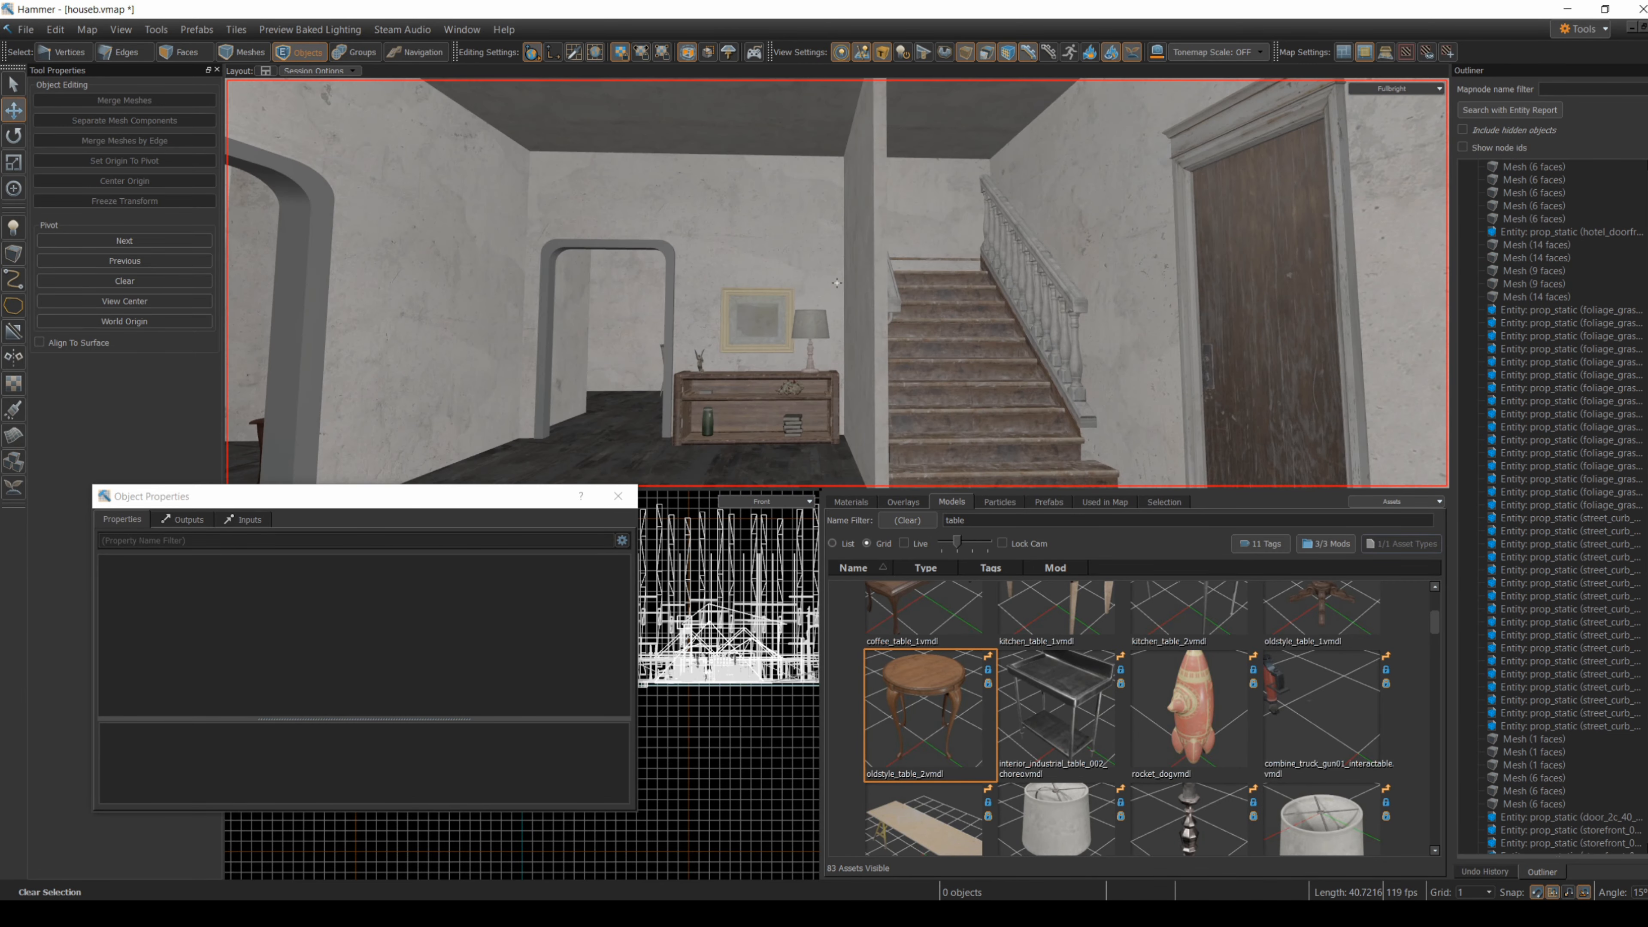
key("shift+x")
mouse_move(750, 437)
right_mouse_down()
mouse_move(779, 454)
mouse_move(750, 437)
right_mouse_up()
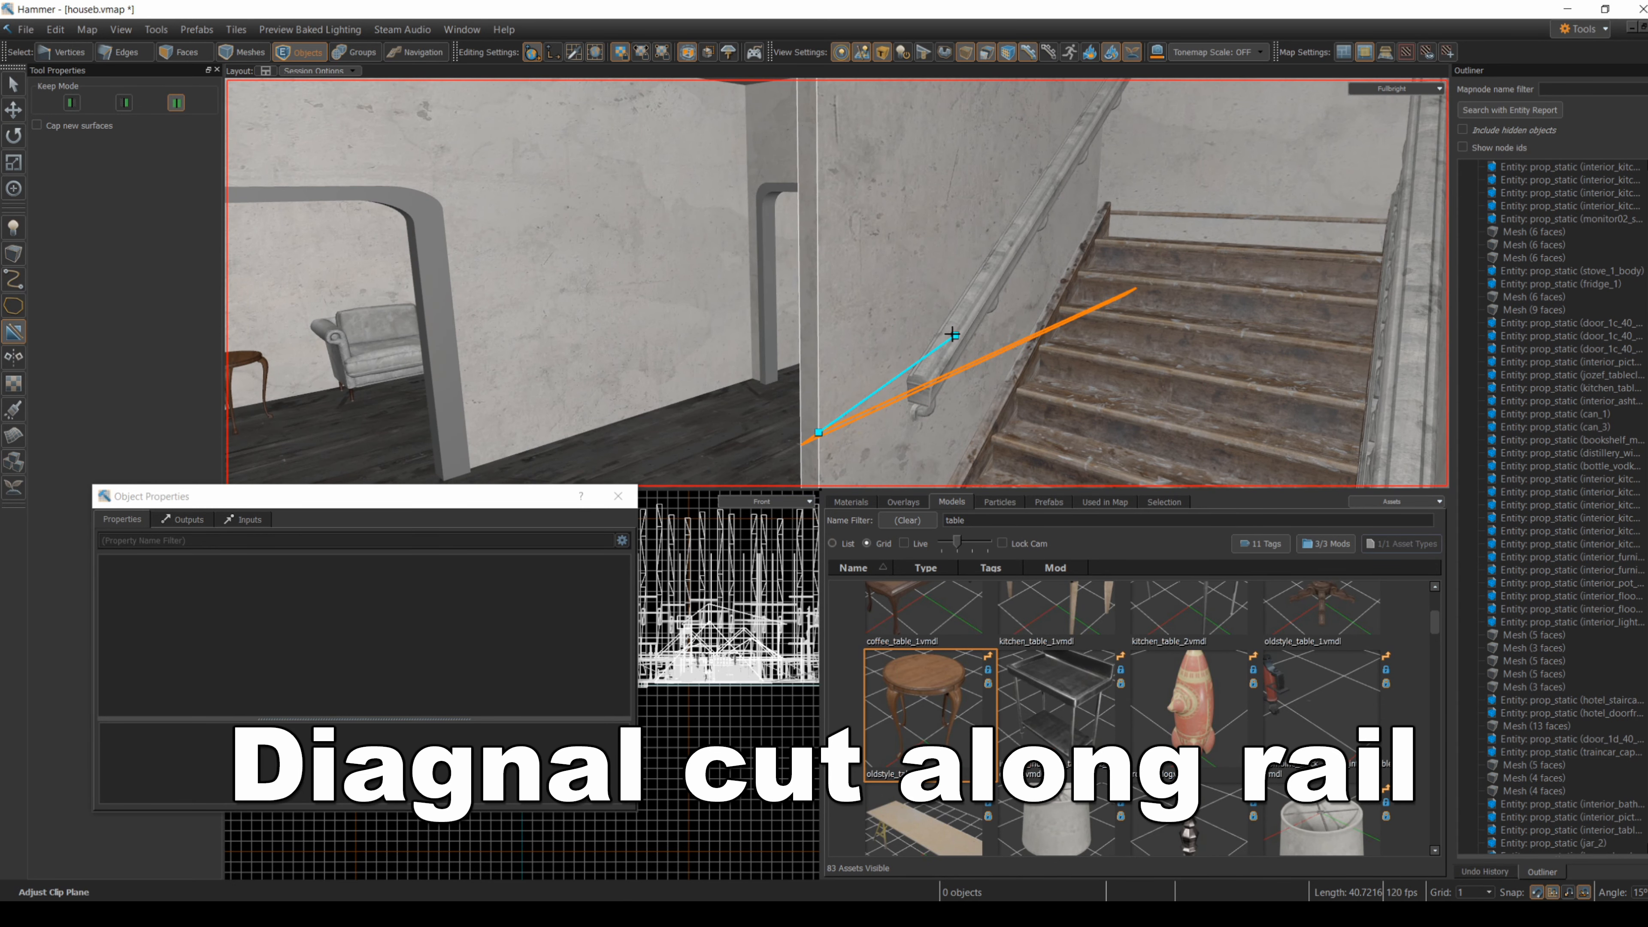
key("Return")
- Clip the wall beside the staircase diagonally along the stair rail, keeping only the lower part and capping the new surfaces
left_click(14, 332)
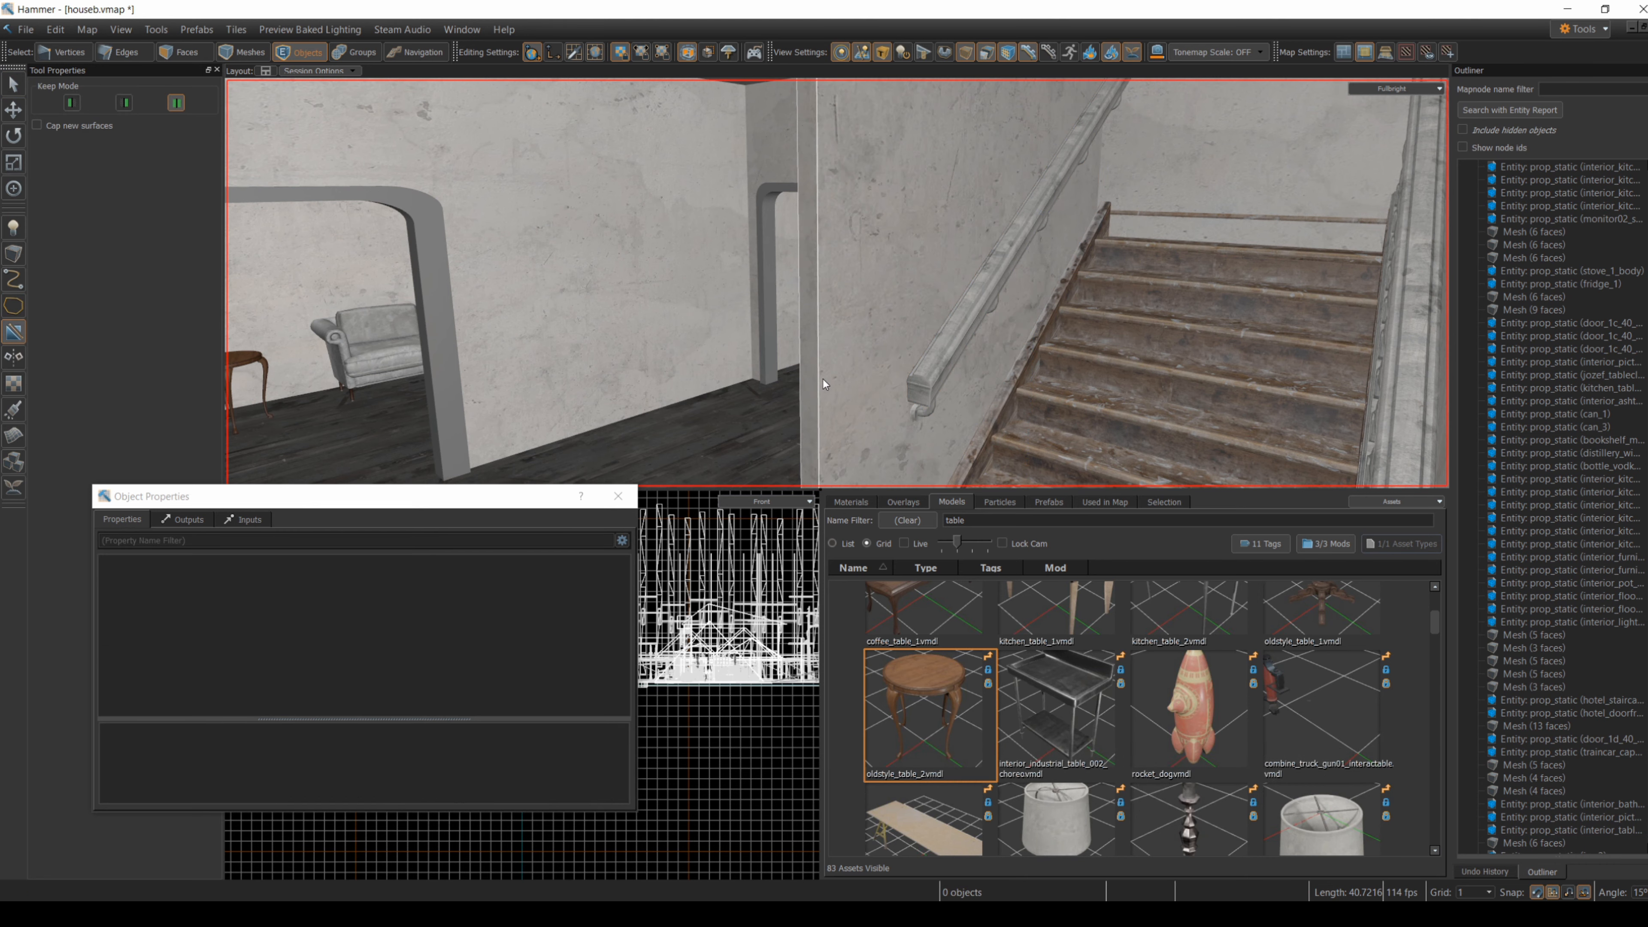
left_click_drag(823, 377, 981, 189)
left_click(124, 105)
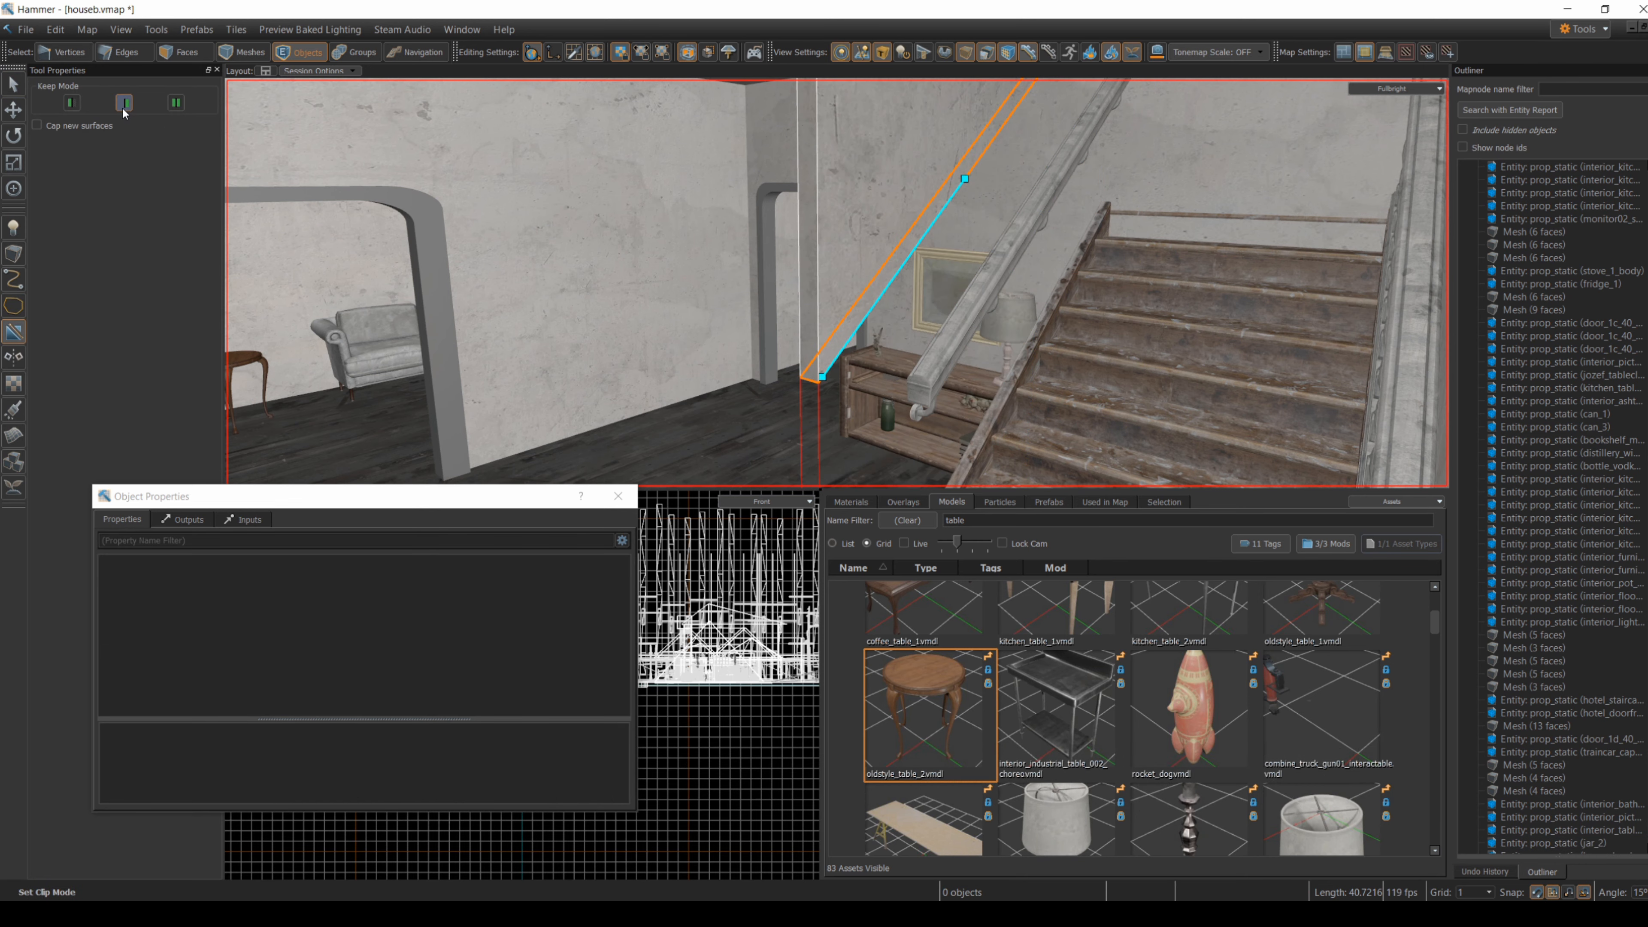
left_click(79, 103)
right_click_drag(454, 247, 664, 246)
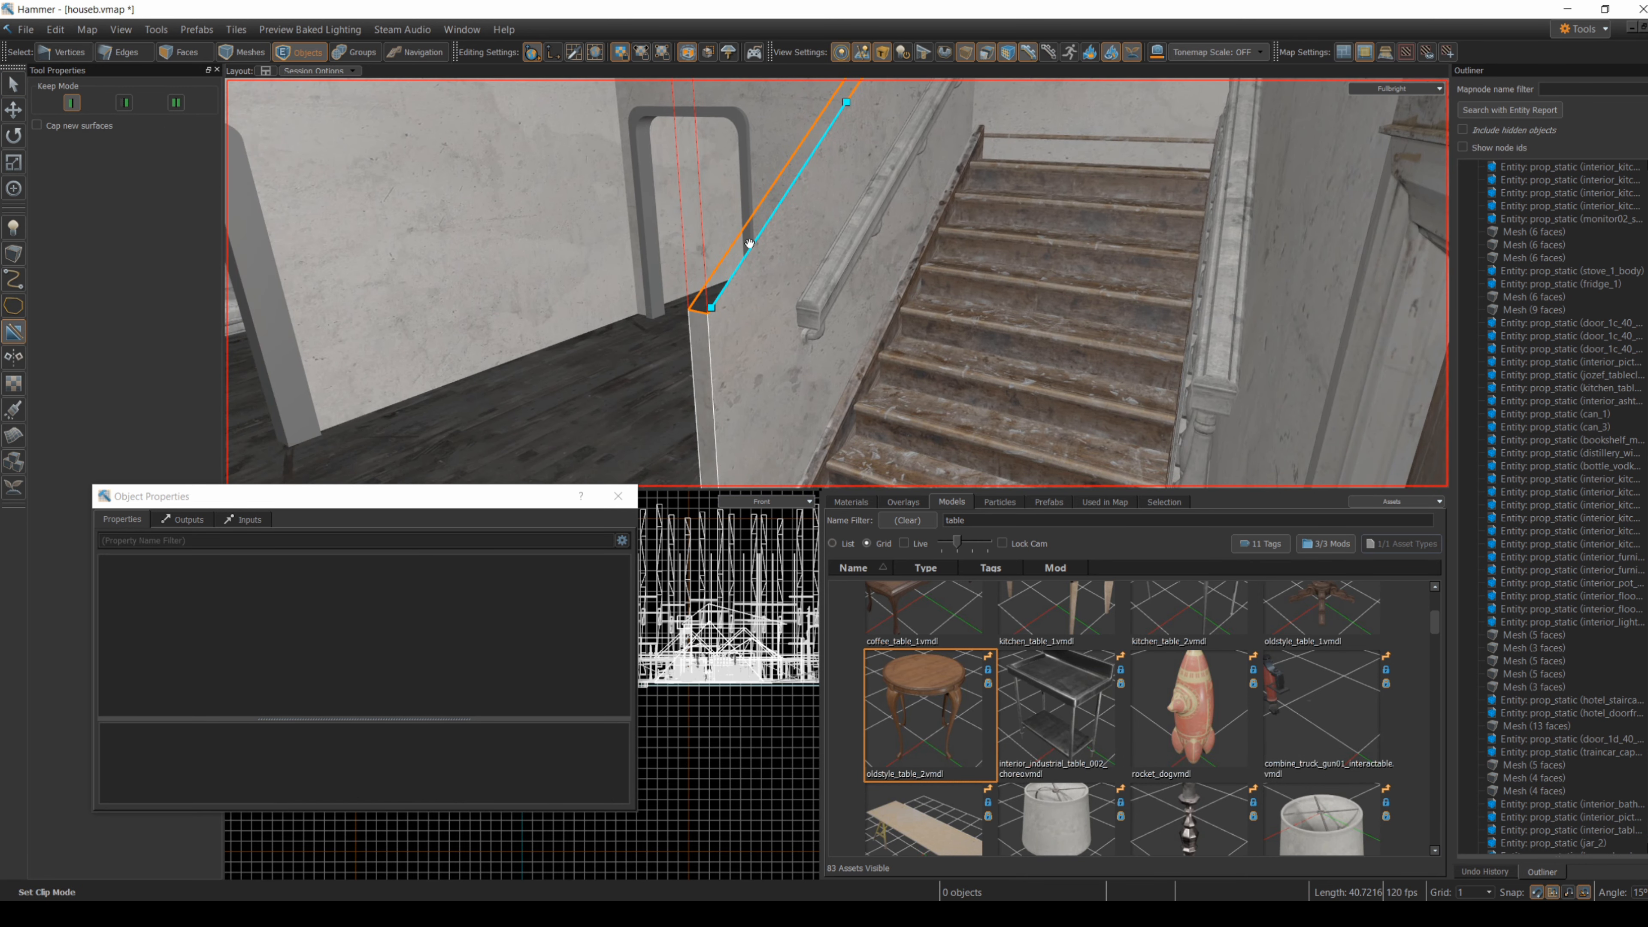
right_click_drag(837, 283, 873, 286)
left_click(37, 125)
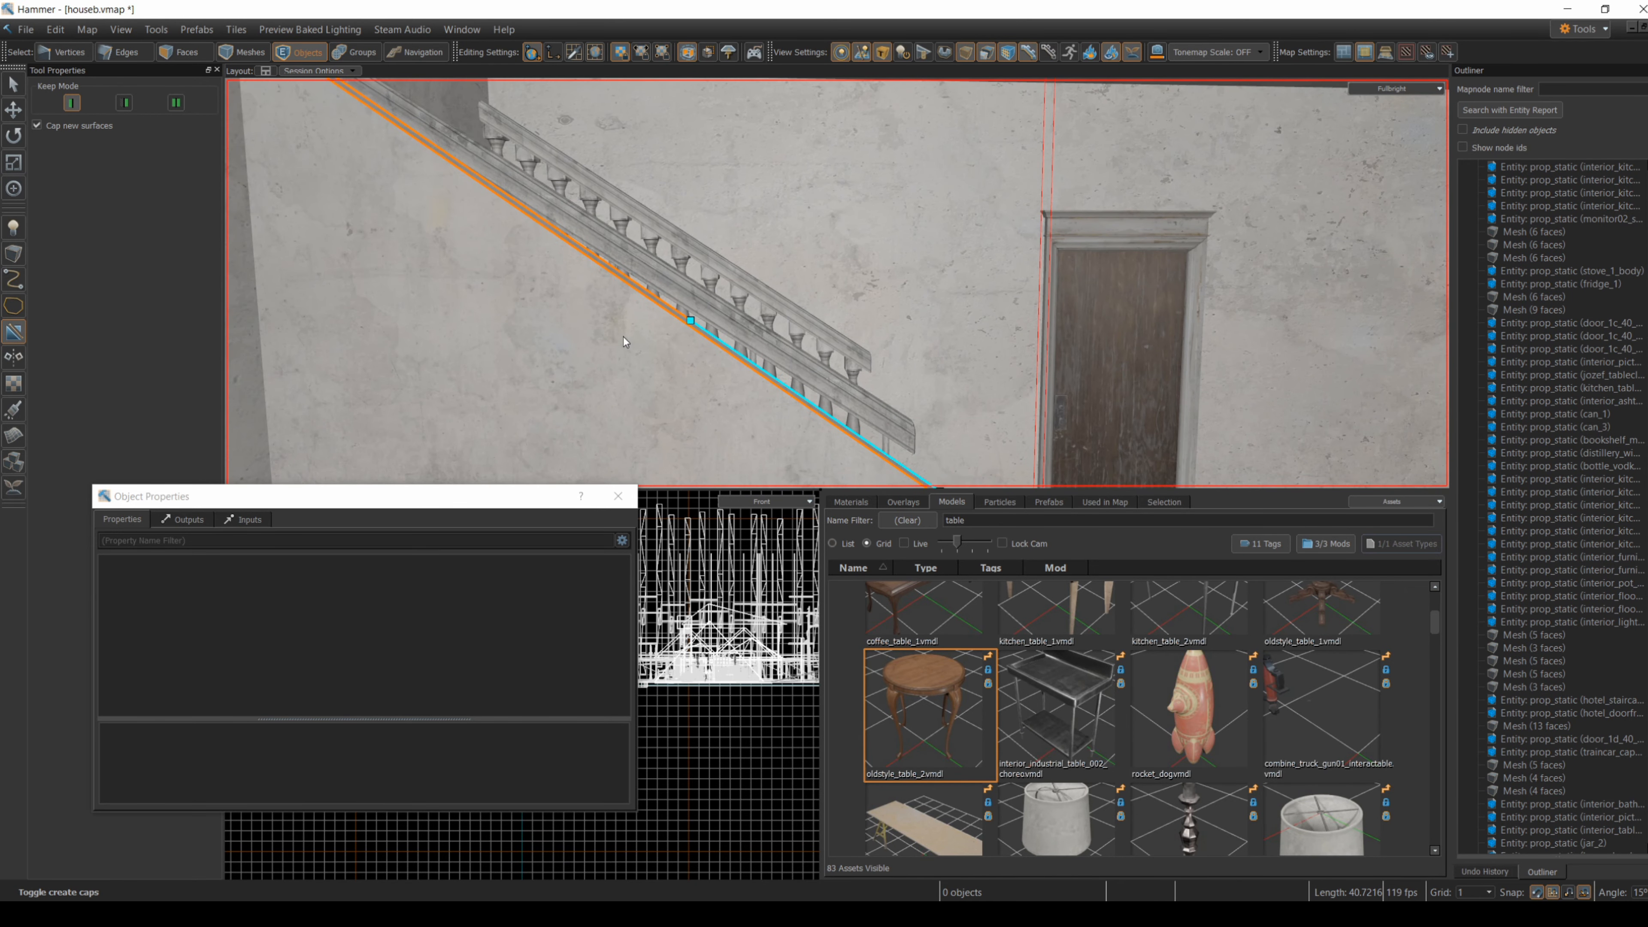
right_click_drag(882, 272, 837, 283)
key("Return")
key("Escape")
- Lay a clip line across the hall ceiling mesh in front of the staircase
left_click(518, 273)
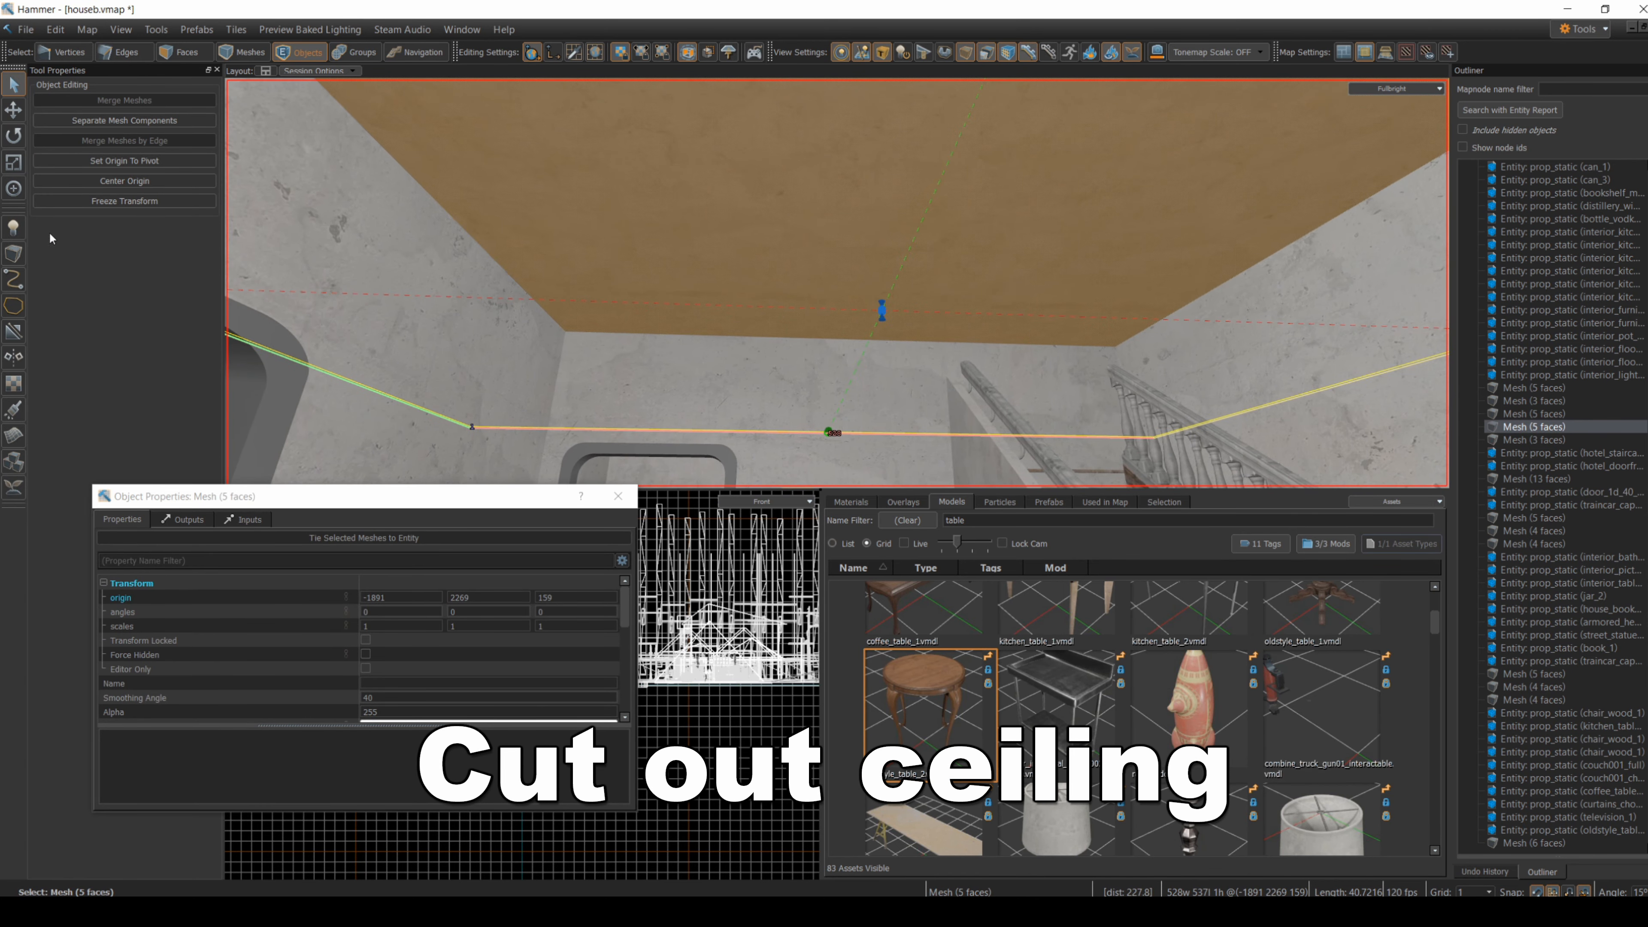
left_click(12, 332)
left_click_drag(539, 300, 874, 313)
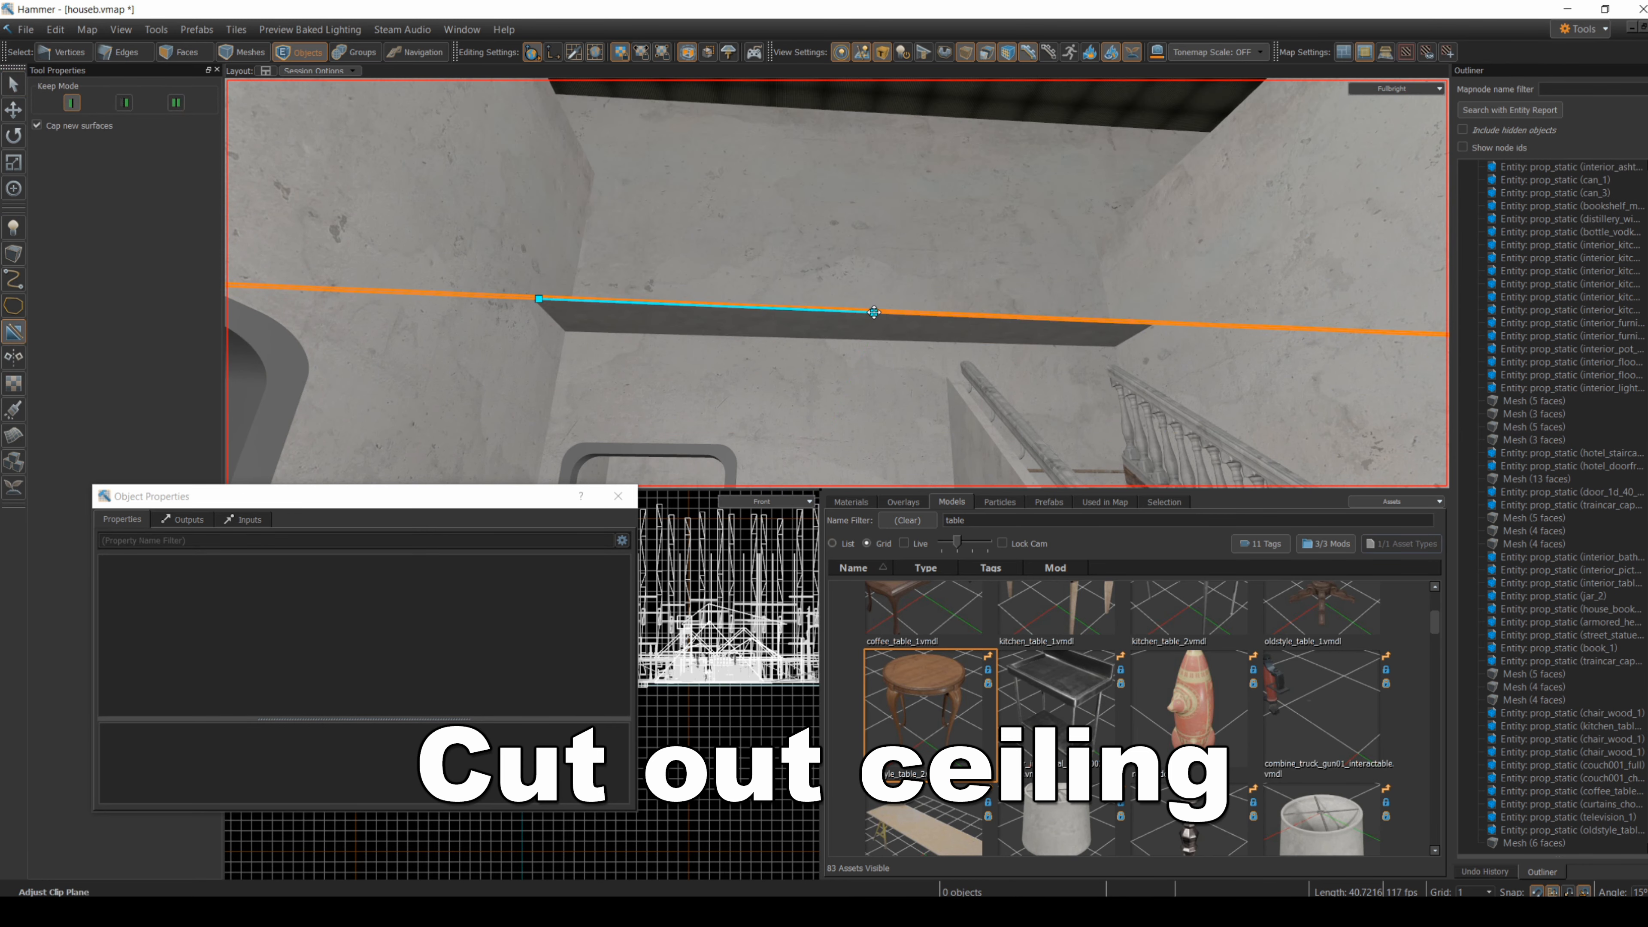
left_click(126, 107)
mouse_move(667, 283)
right_mouse_down()
mouse_move(837, 283)
mouse_move(667, 282)
right_mouse_up()
left_click_drag(668, 267, 773, 216)
right_click_drag(773, 216, 838, 283)
left_click_drag(653, 269, 655, 251)
right_click_drag(655, 251, 837, 283)
key("Return")
key("ctrl+x")
key("ctrl+z")
key("ctrl+z")
key("ctrl+z")
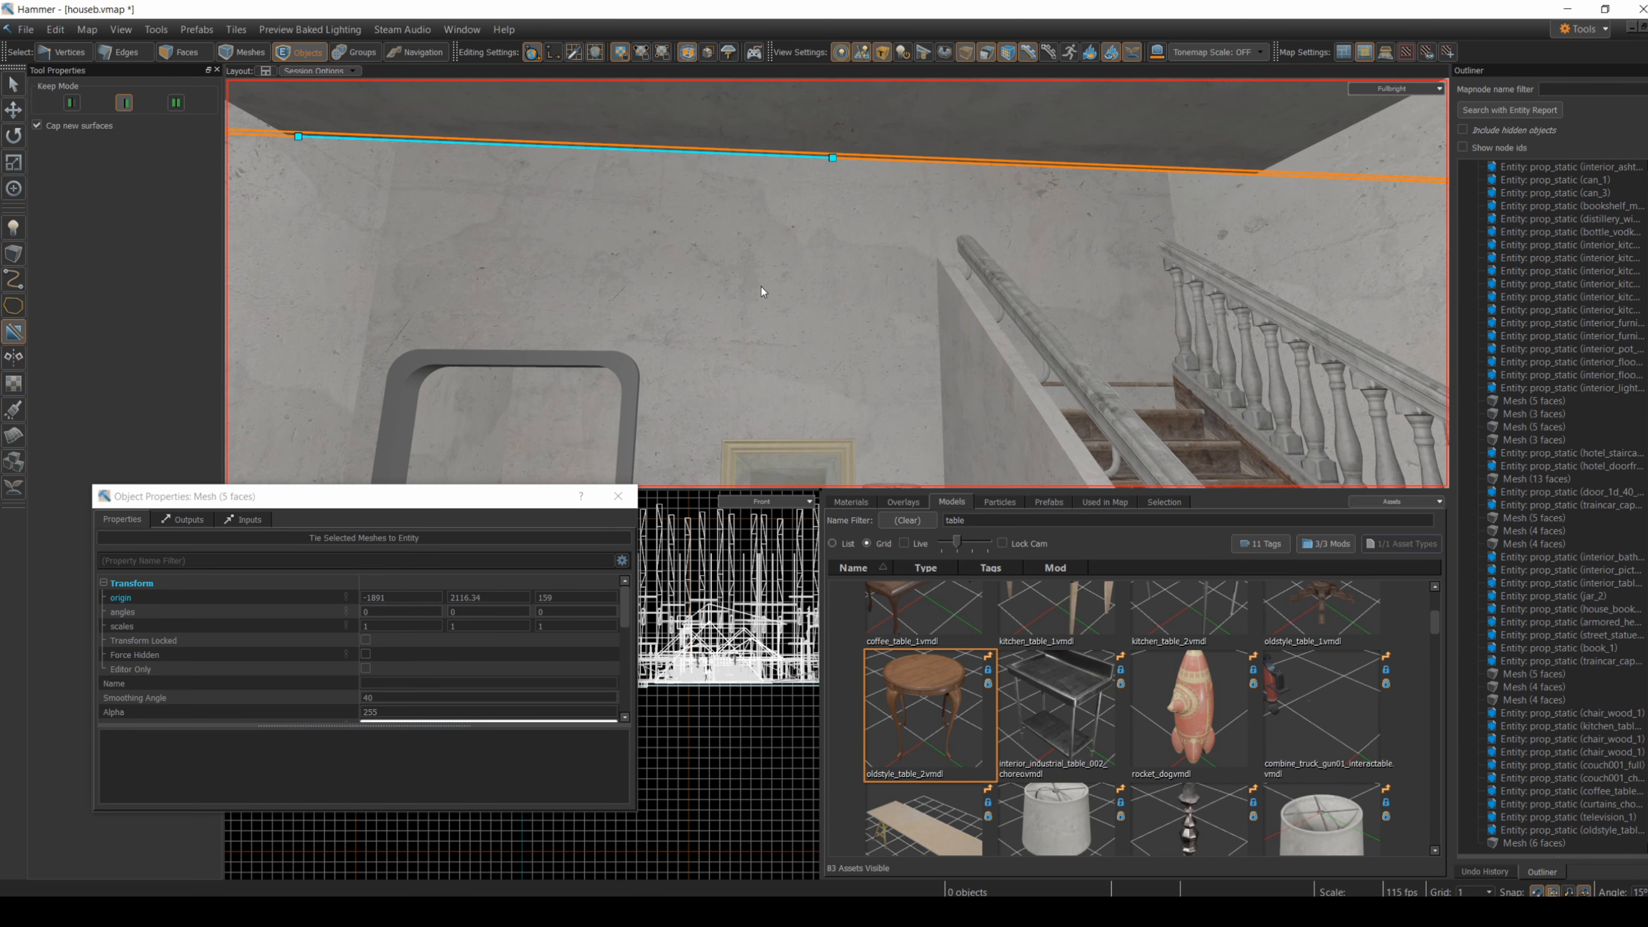
- Shift the clip line across the hall ceiling and split the ceiling there, keeping both pieces
left_click_drag(711, 154, 707, 73)
right_click_drag(706, 97, 583, 198)
key("s")
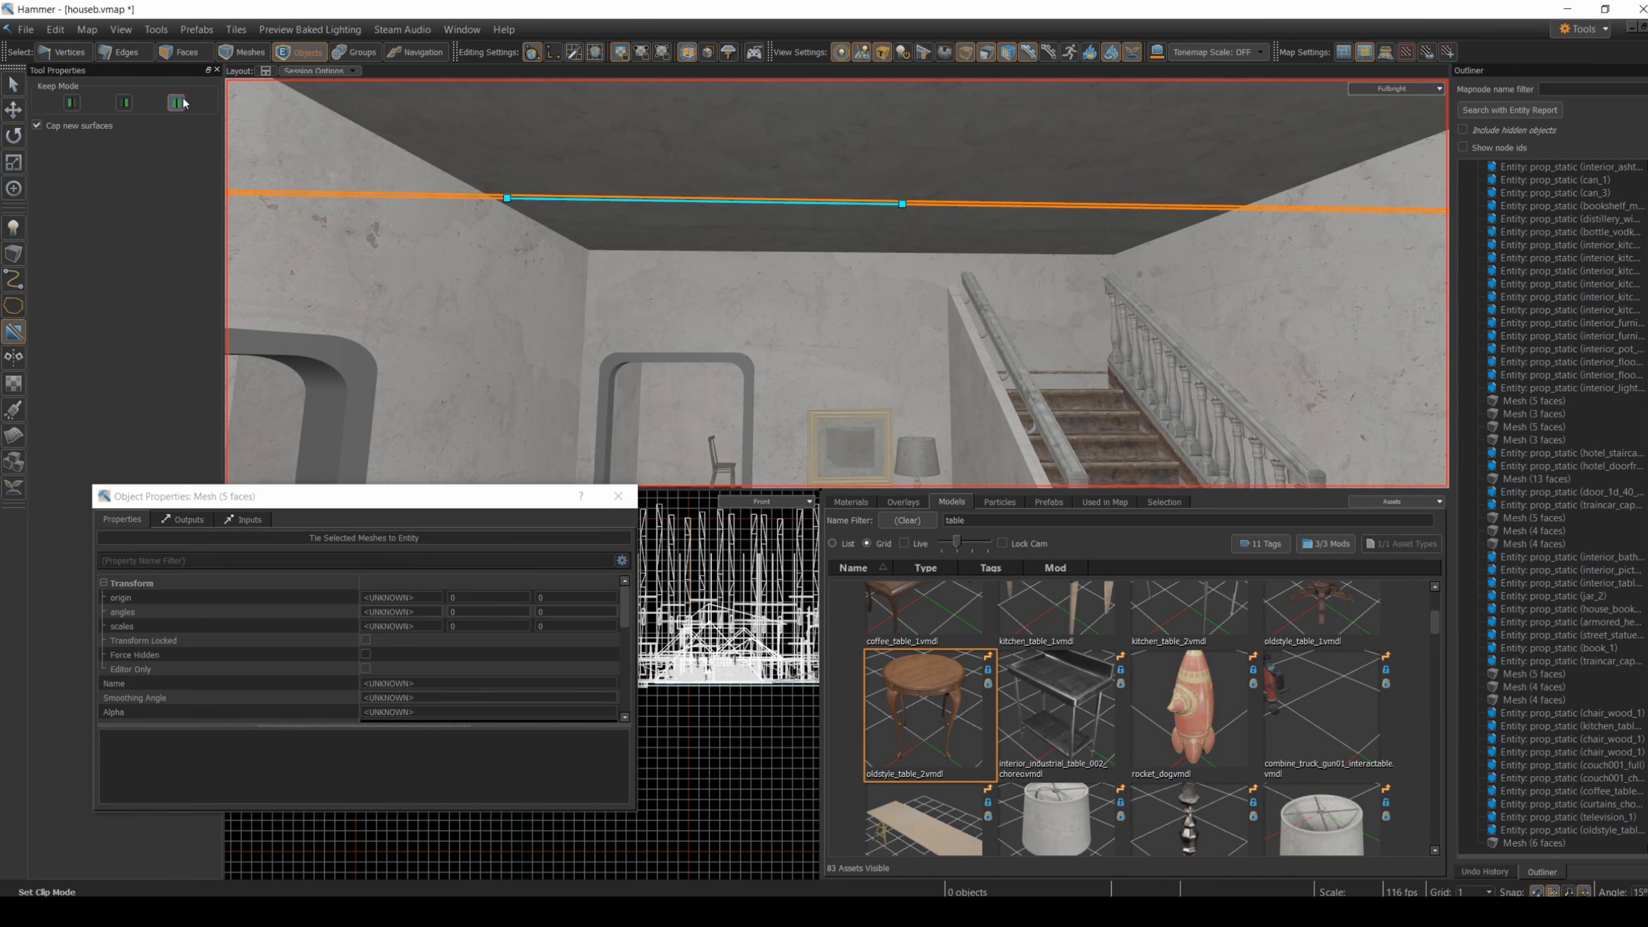
key("Return")
- Clip the ceiling section nearest the stairs along the wall between hall and living room, keeping both pieces
left_click(13, 333)
left_click_drag(502, 200, 544, 225)
right_click_drag(518, 284, 517, 284)
key("w")
right_click_drag(842, 253, 837, 283)
key("s")
key("Return")
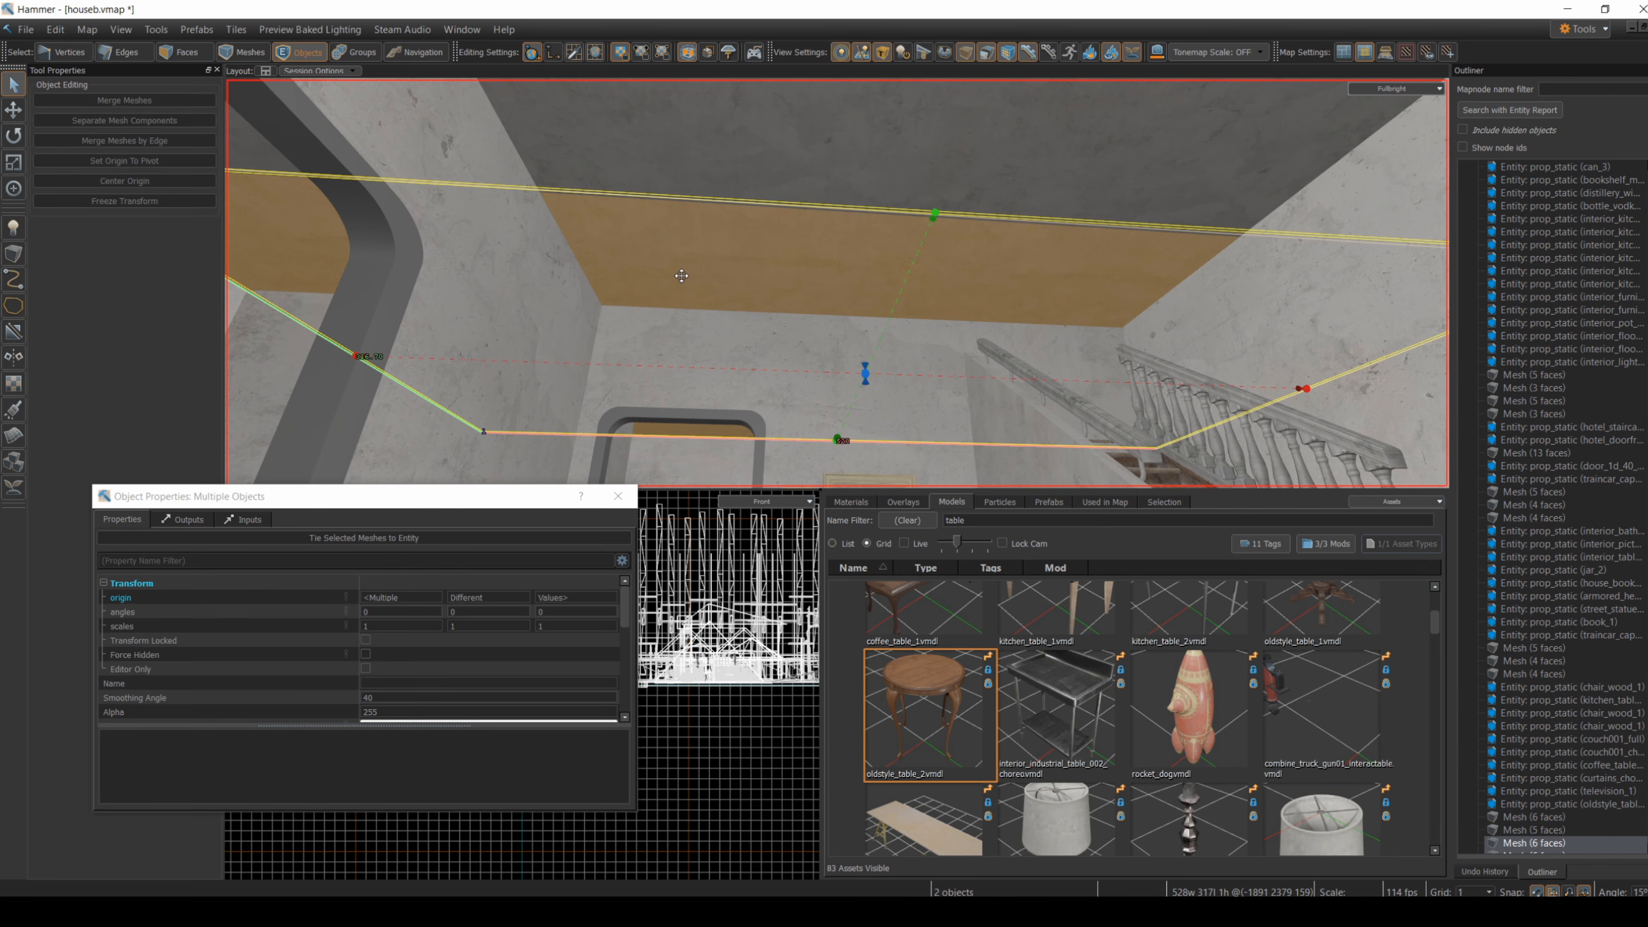
- Clip the ceiling piece over the hall along the top of the back wall, keeping both pieces
right_click_drag(682, 276, 248, 241)
left_click(13, 329)
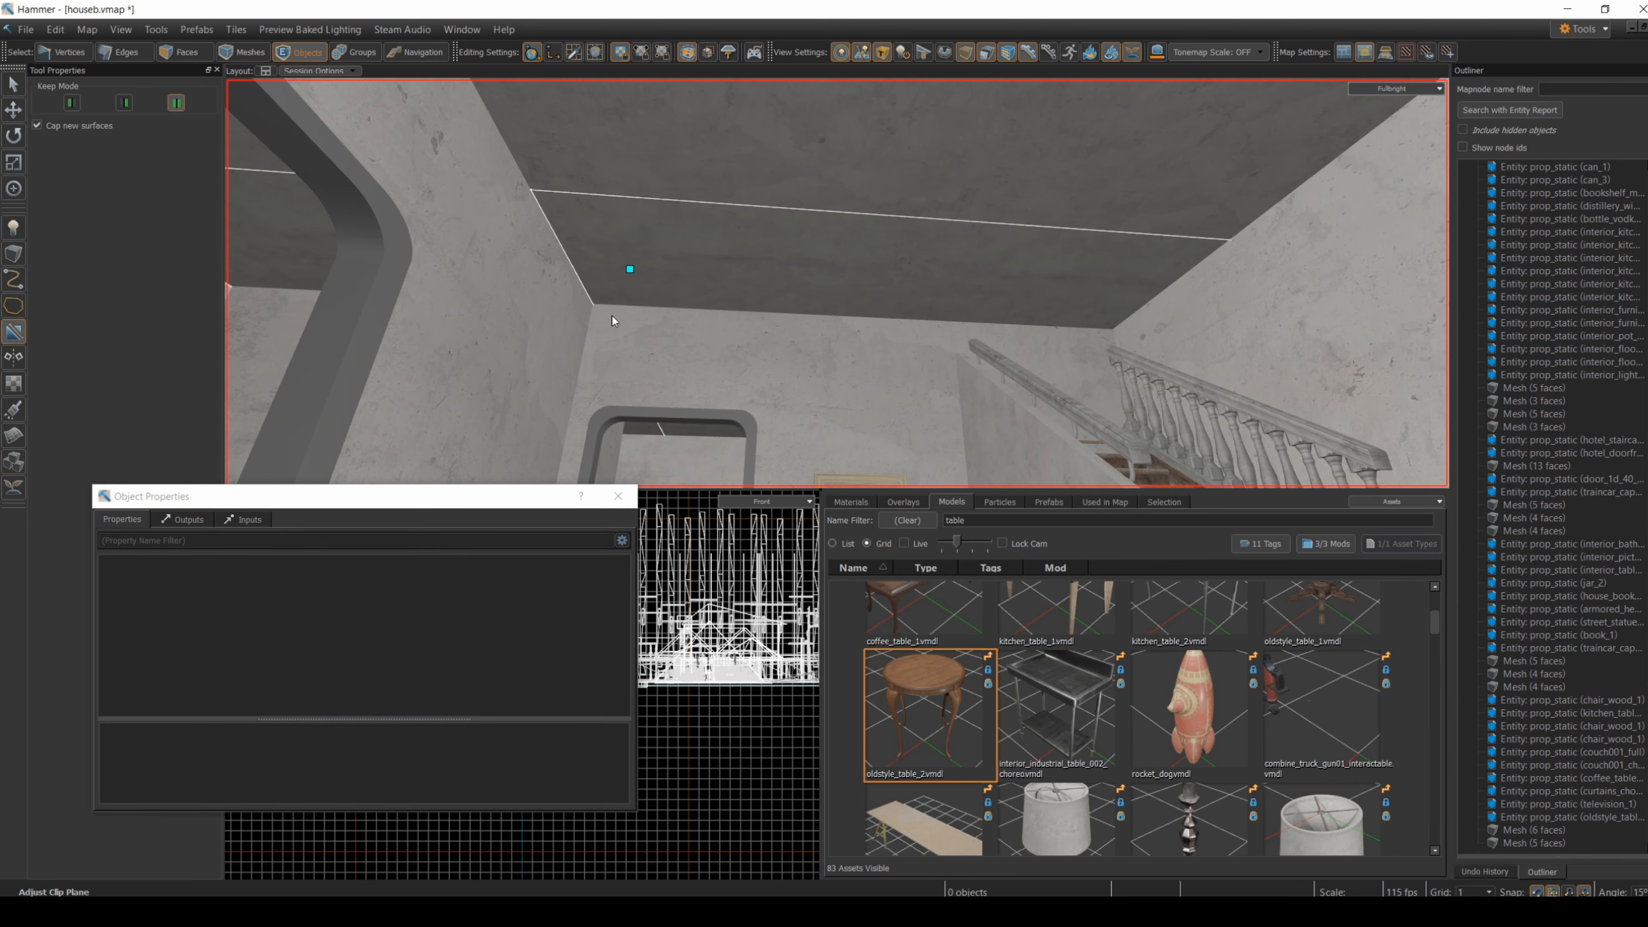
left_click(19, 93)
left_click(649, 279)
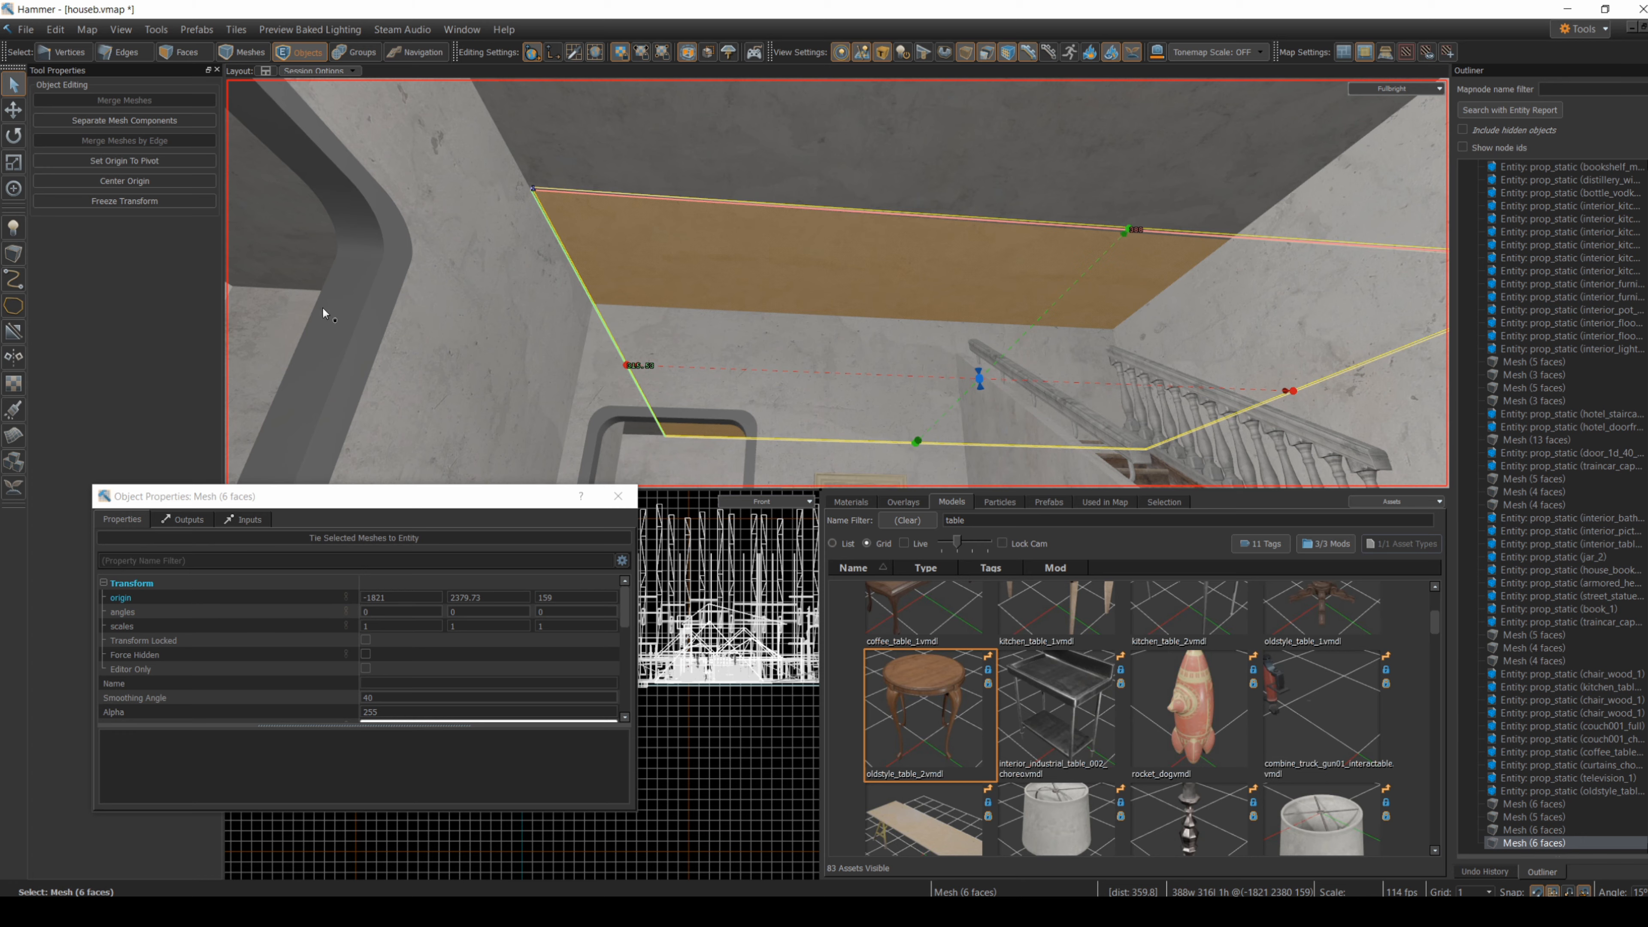
left_click(19, 328)
left_click_drag(594, 301, 863, 319)
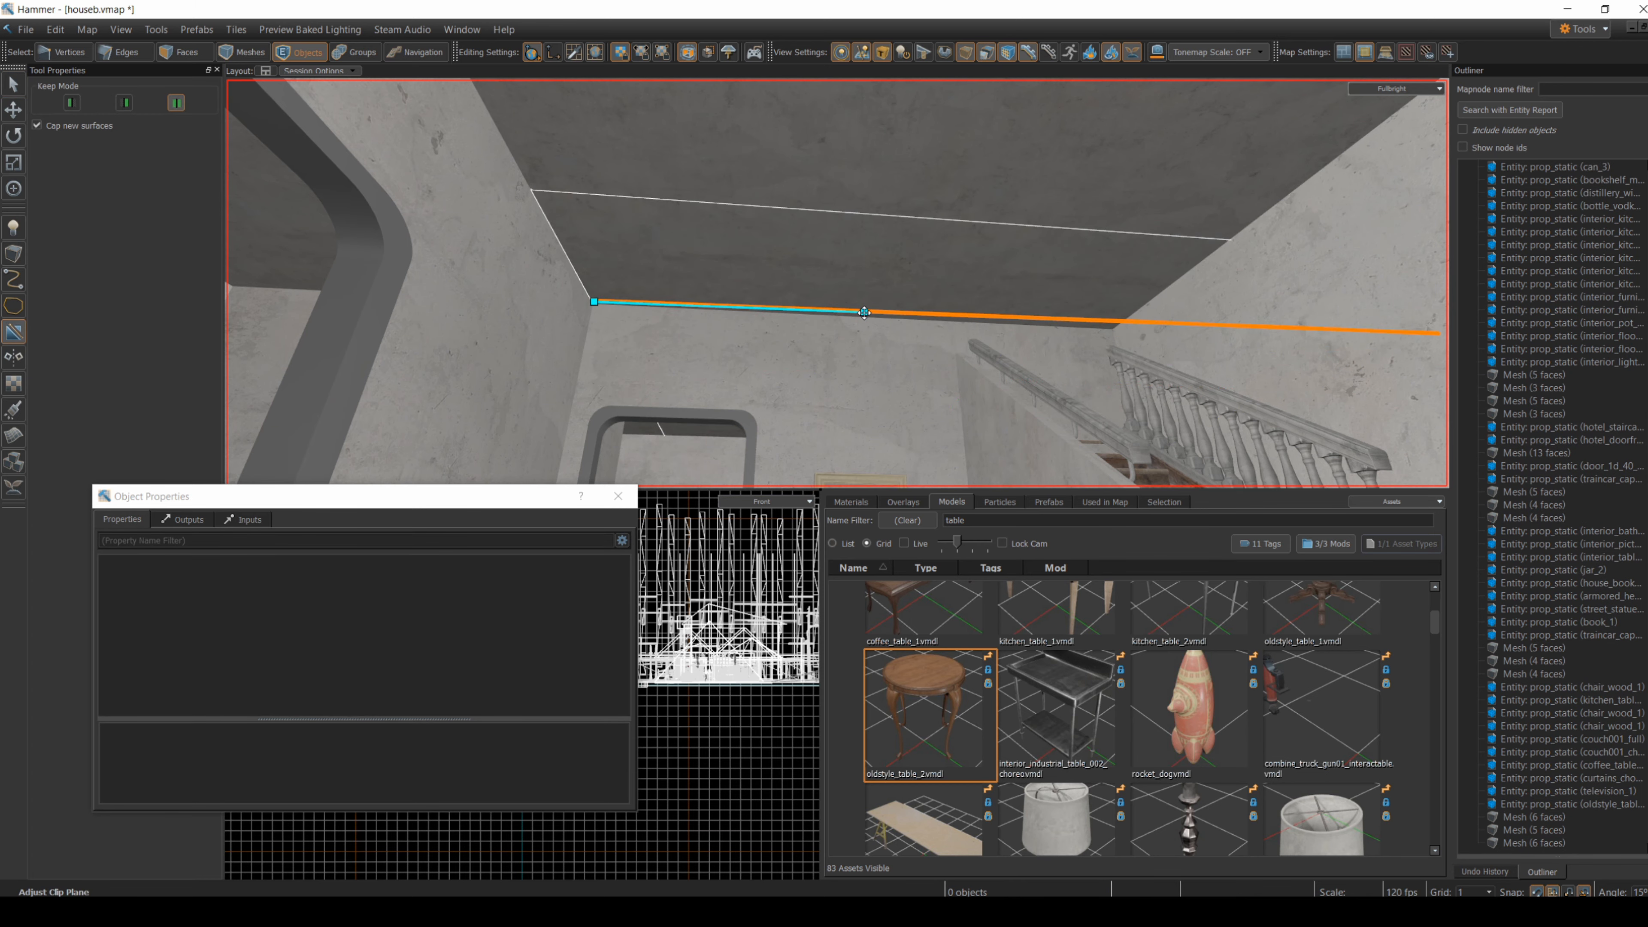
key("w")
right_click_drag(865, 316, 722, 244)
left_click_drag(710, 220, 706, 229)
right_click_drag(707, 230, 773, 292)
key("s")
key("Return")
- Clip the ceiling piece beside the staircase along the top of the side wall, keeping only one side of the cut
key("shift+s")
left_click(561, 193)
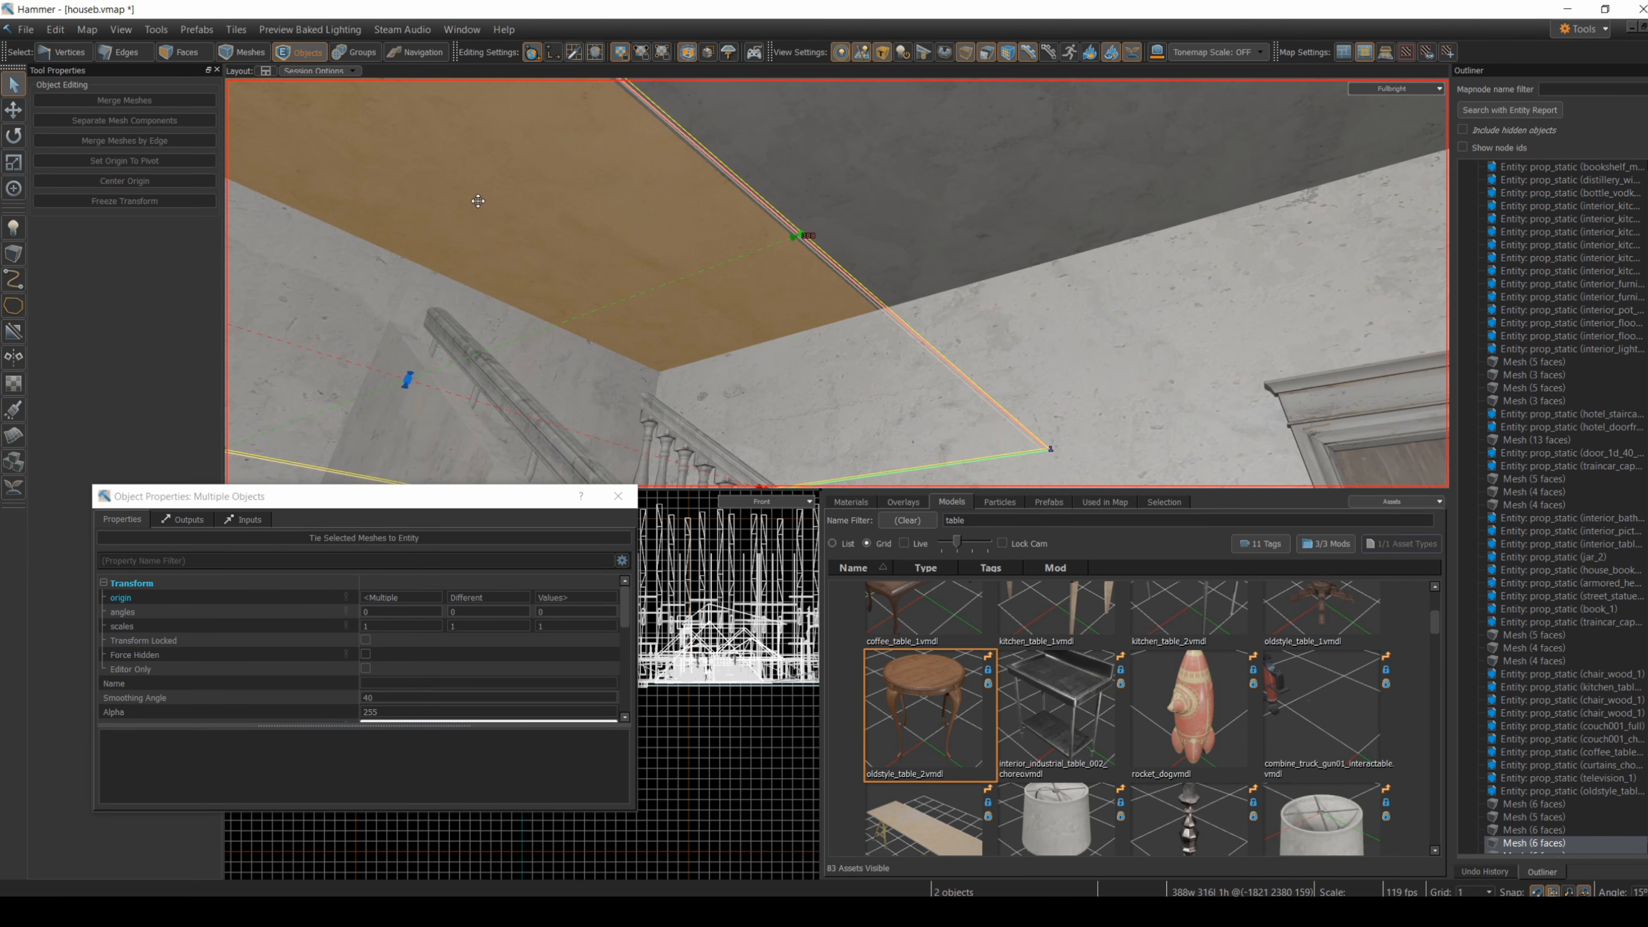
key("w")
mouse_move(837, 283)
right_mouse_down()
mouse_move(869, 276)
mouse_move(837, 283)
right_mouse_up()
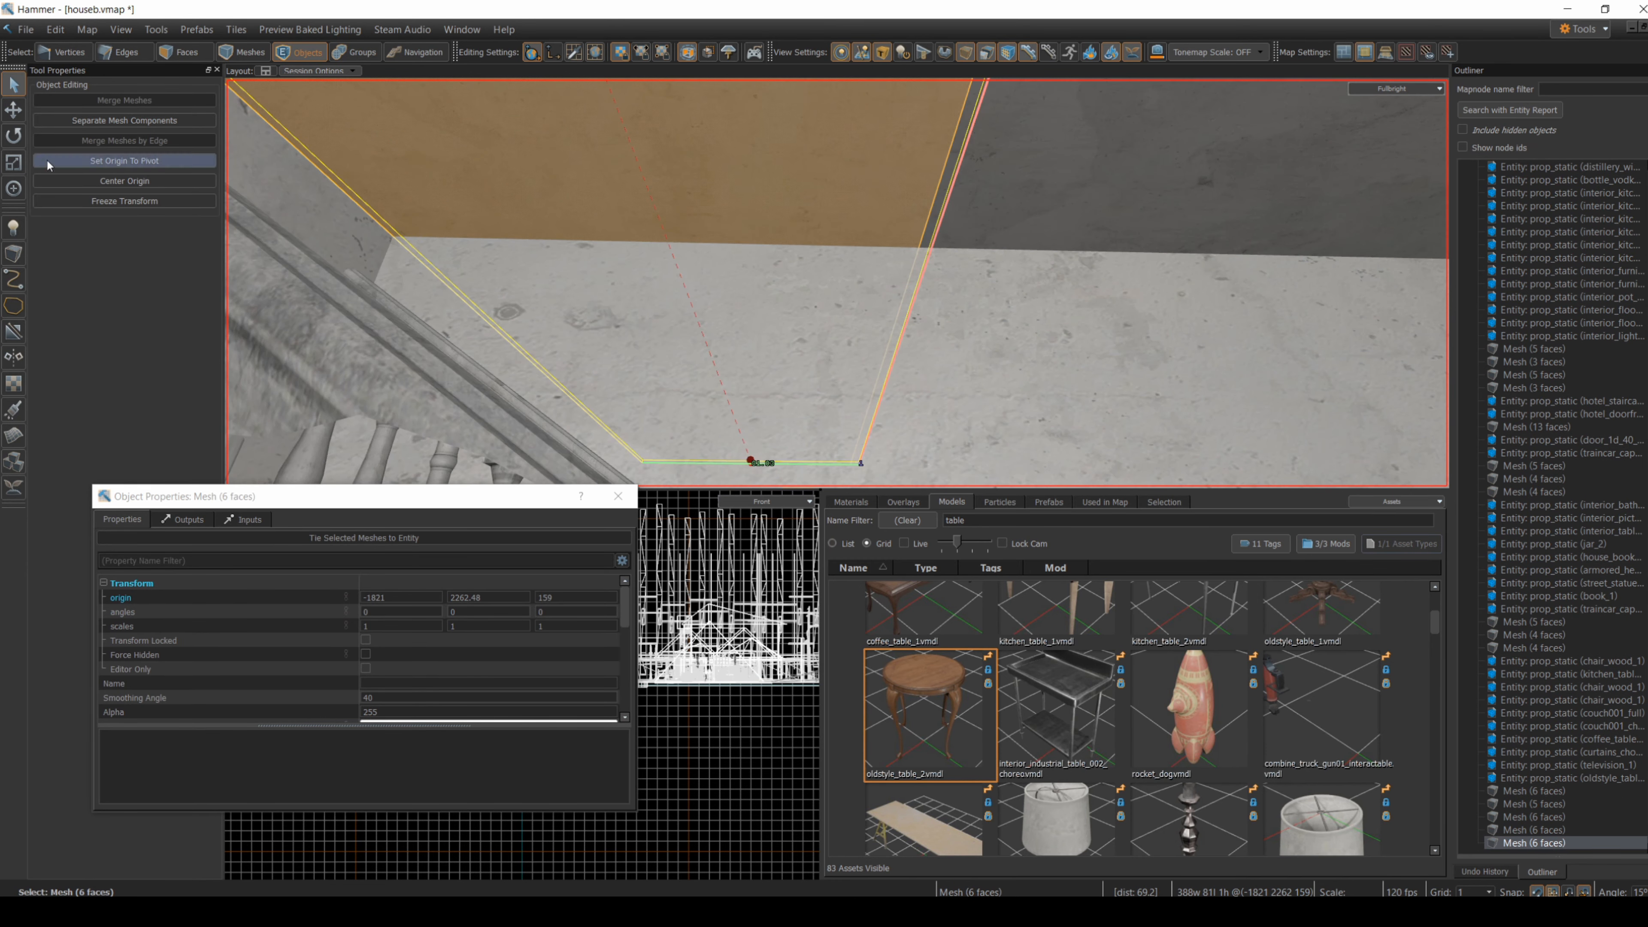
left_click(14, 332)
left_click_drag(396, 234, 415, 236)
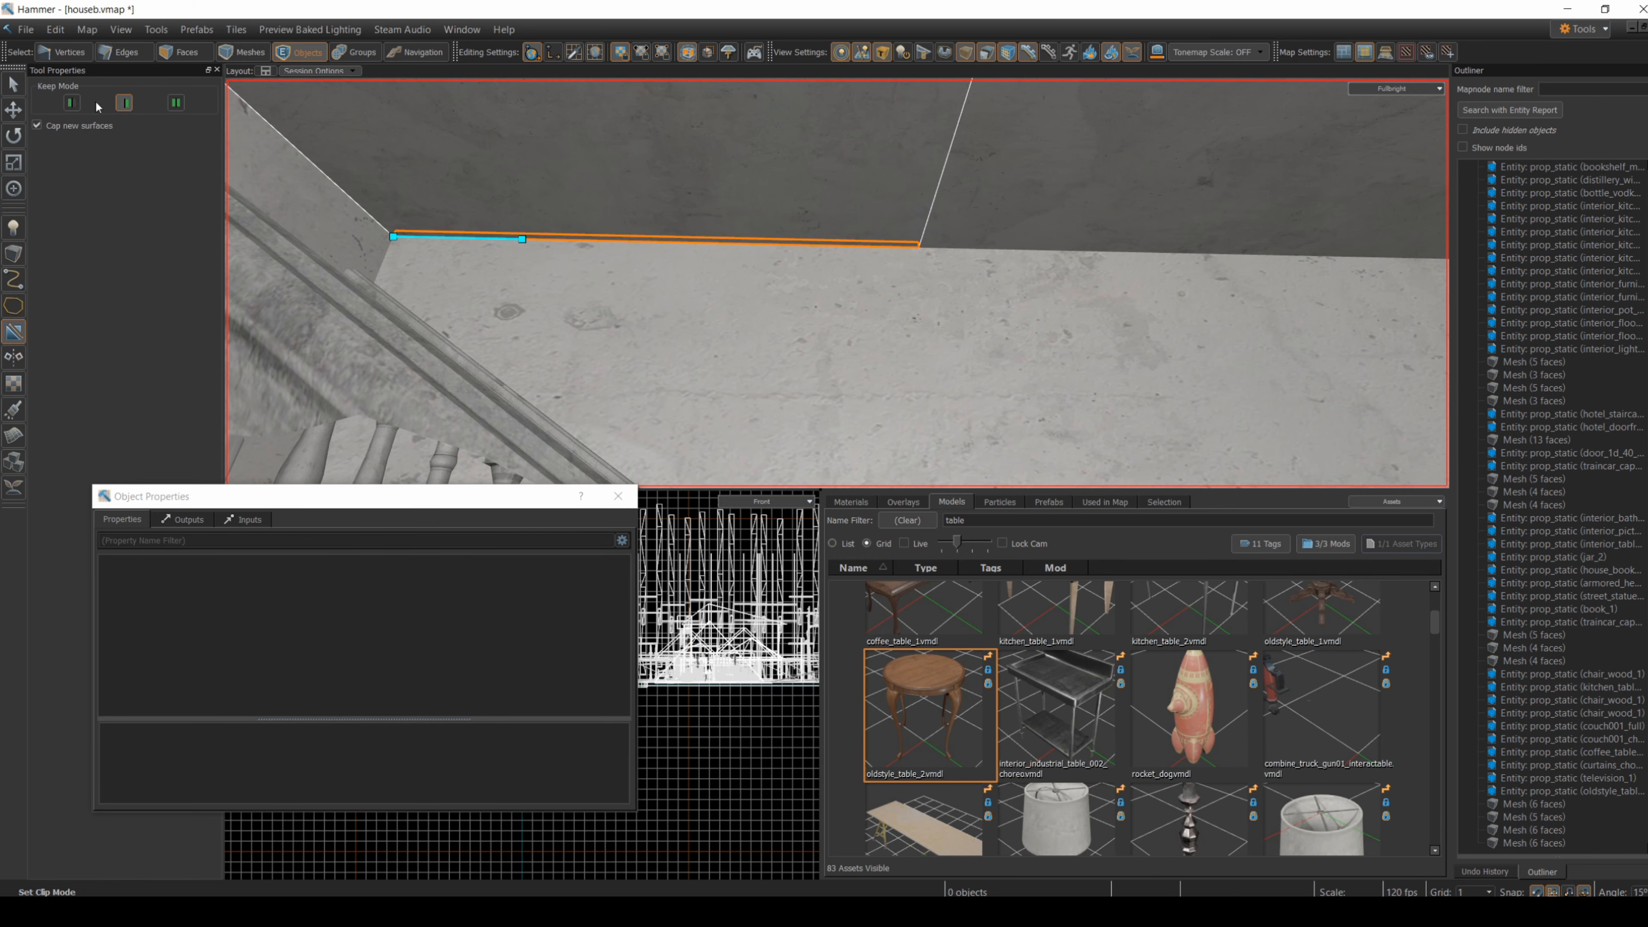
left_click(72, 104)
right_click_drag(760, 270, 552, 259)
key("Return")
- Lower the top edge of the wall section above the archway until the section is 48 units high
key("w")
right_click_drag(759, 270, 802, 325)
left_click(802, 325)
left_click_drag(843, 363, 772, 465)
key("w")
right_click_drag(974, 313, 837, 283)
left_click(975, 313)
key("a")
key("s")
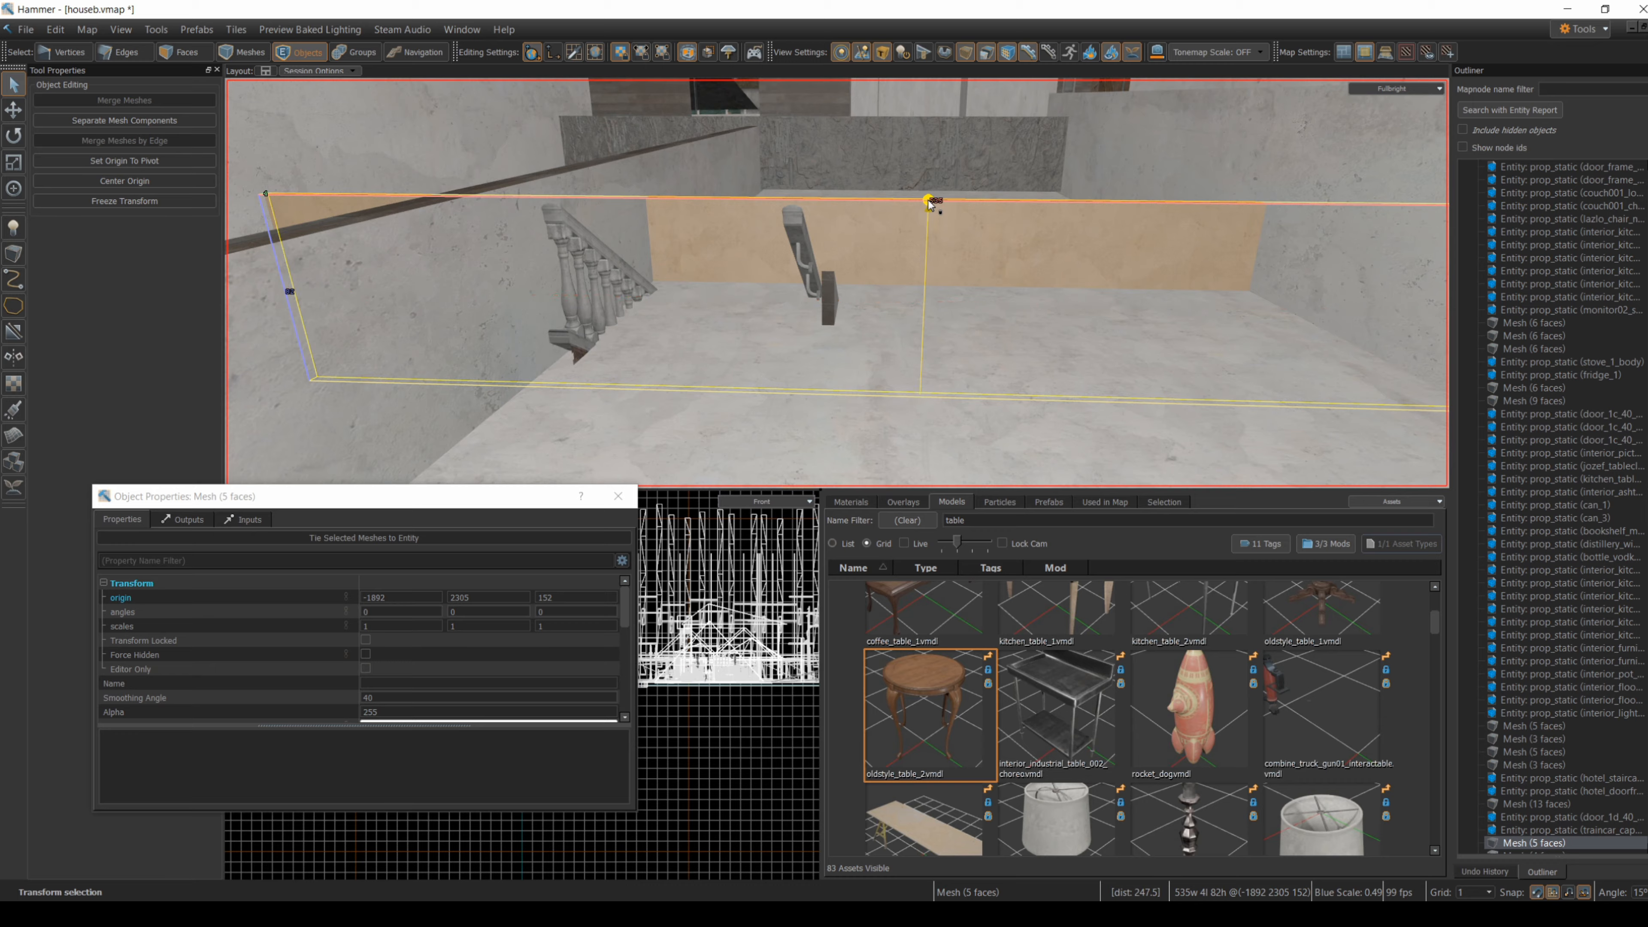
left_click_drag(926, 198, 922, 282)
- Examine the walls and ceiling pieces around the stairwell for gaps and overlaps
key("w")
right_click_drag(922, 282, 837, 283)
left_click(776, 173)
left_click(798, 283)
key("w")
key("s")
key("w")
key("s")
left_click(733, 364)
left_click(687, 244)
mouse_move(772, 158)
left_mouse_down()
mouse_move(772, 247)
mouse_move(772, 162)
left_mouse_up()
left_click(772, 128)
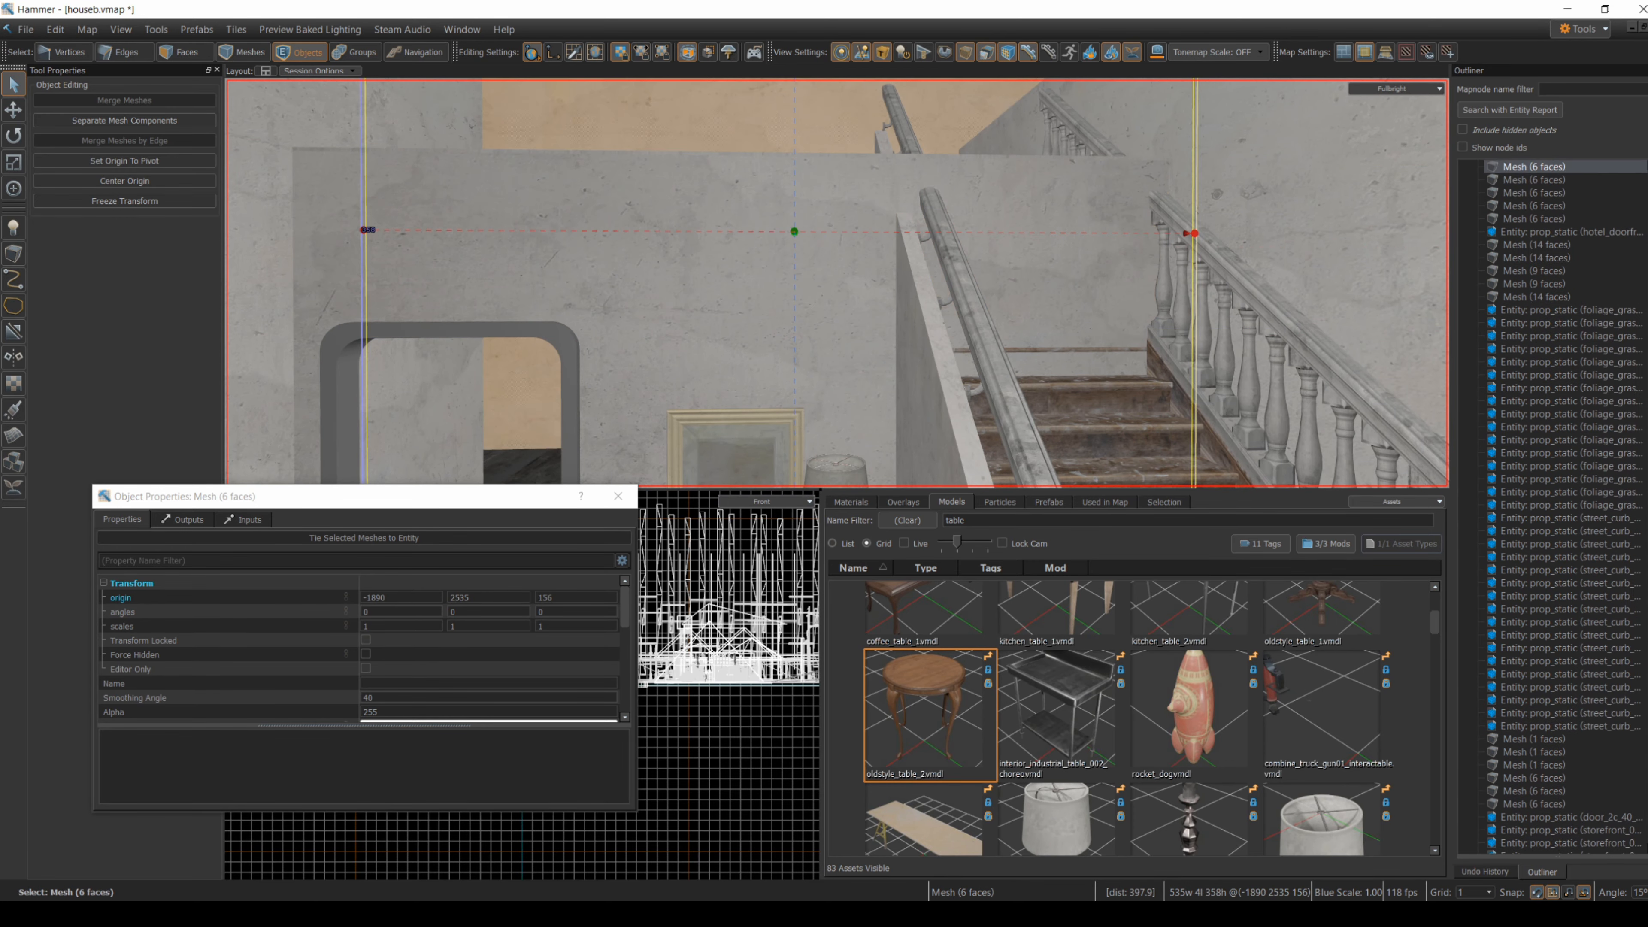
- Raise the top edge of the wall section above the archway, scaling its height by 1.15
key("w")
right_click_drag(772, 128, 837, 283)
key("s")
left_click(837, 283)
key("t")
key("w")
key("s")
left_click(749, 331)
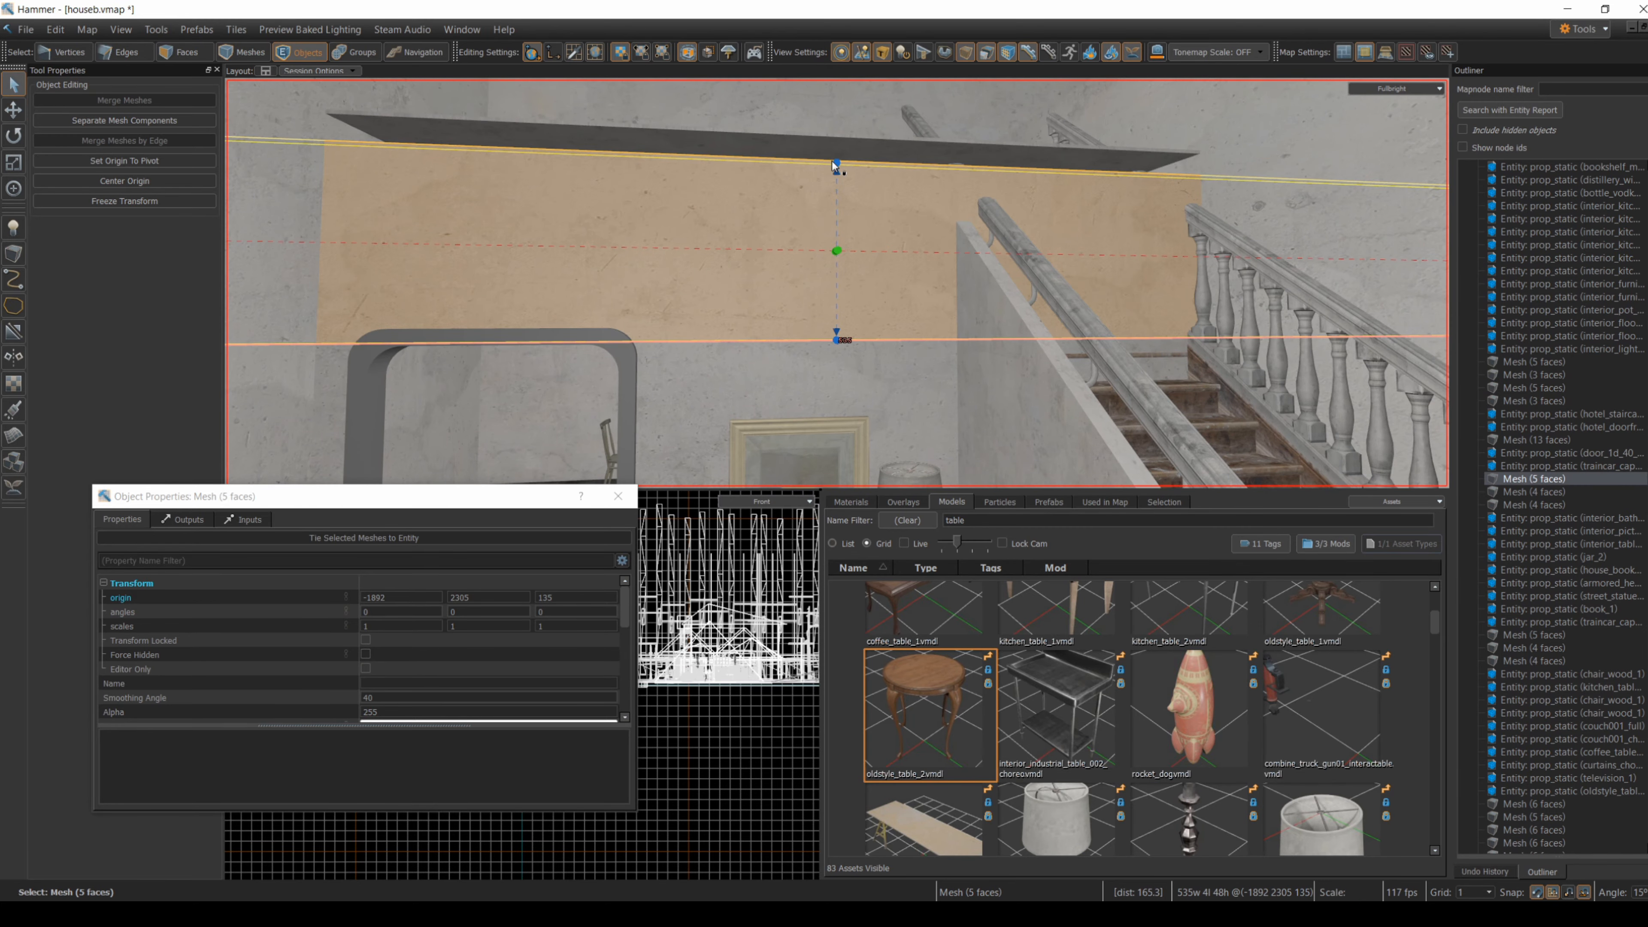
left_click_drag(836, 163, 836, 140)
- Clip the wall section above the archway vertically beside the stair wall, keeping only the archway side
key("w")
right_click_drag(727, 296, 727, 296)
key("s")
key("w")
left_click(13, 331)
left_click_drag(805, 147, 795, 238)
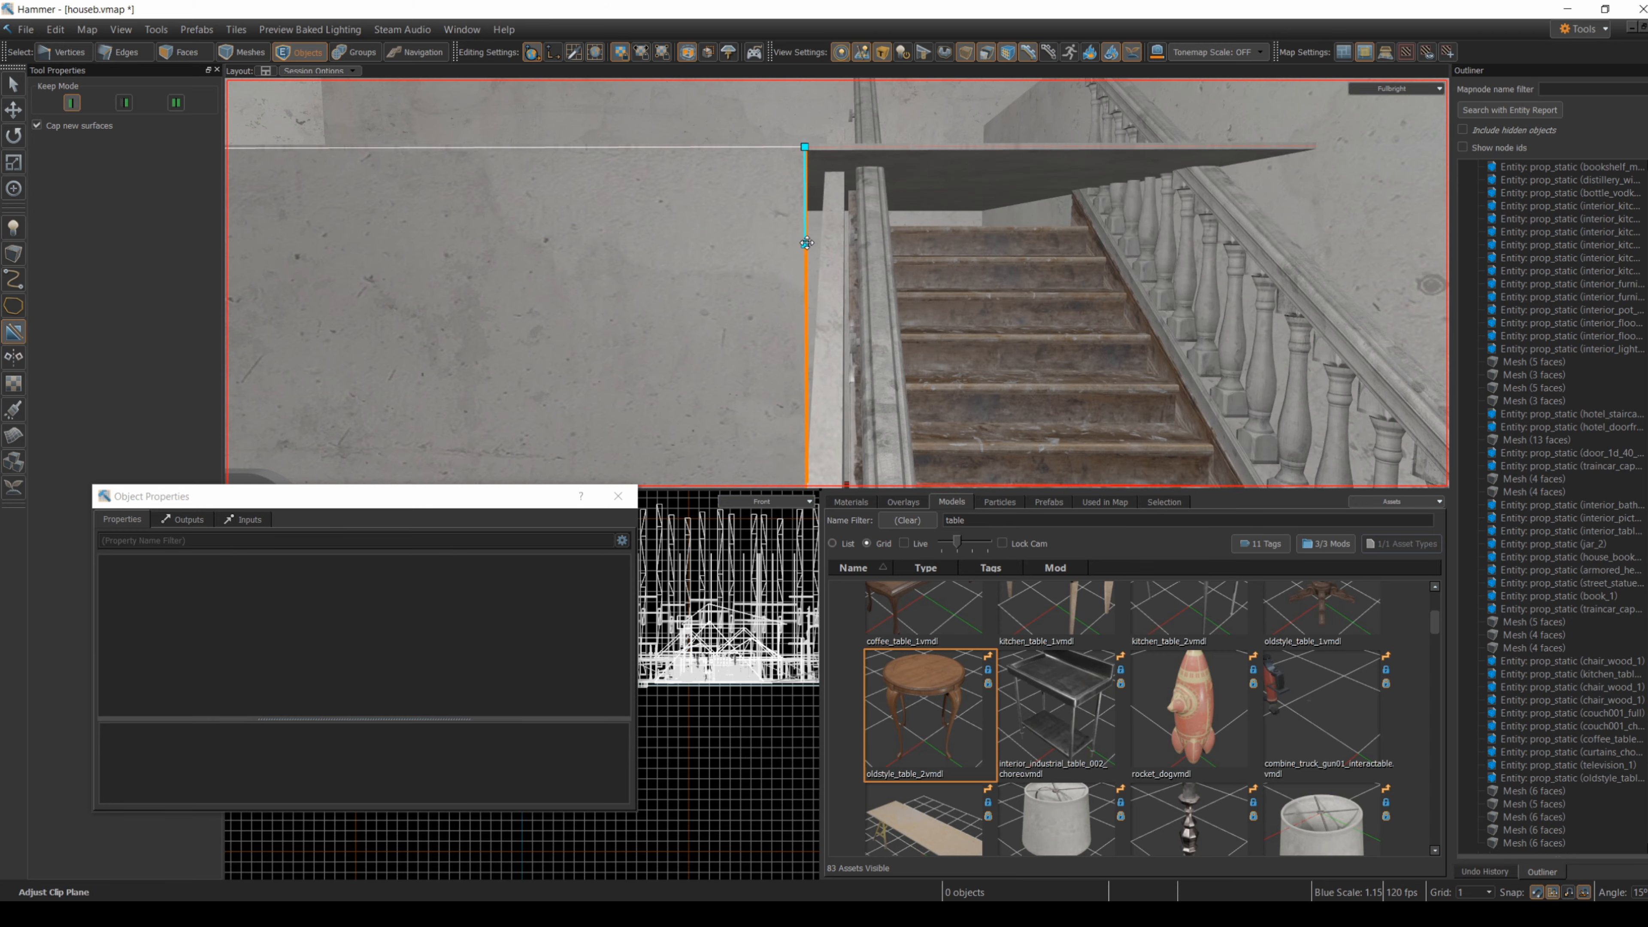
key("a")
right_click_drag(832, 290, 831, 290)
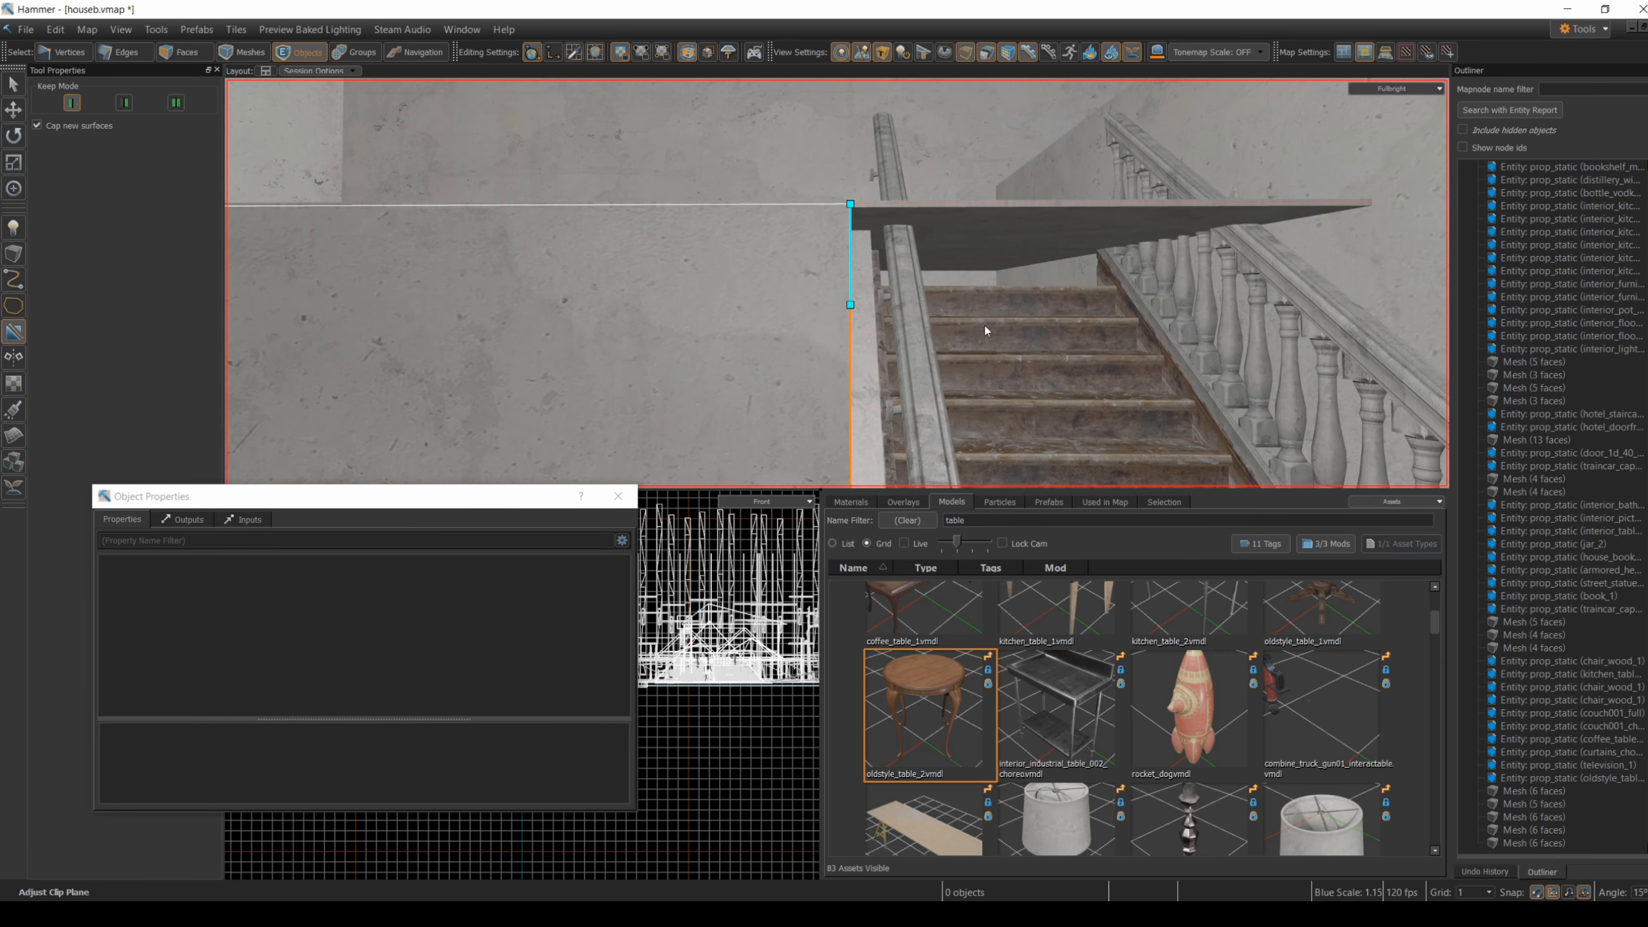
key("w")
right_click_drag(985, 326, 985, 326)
key("s")
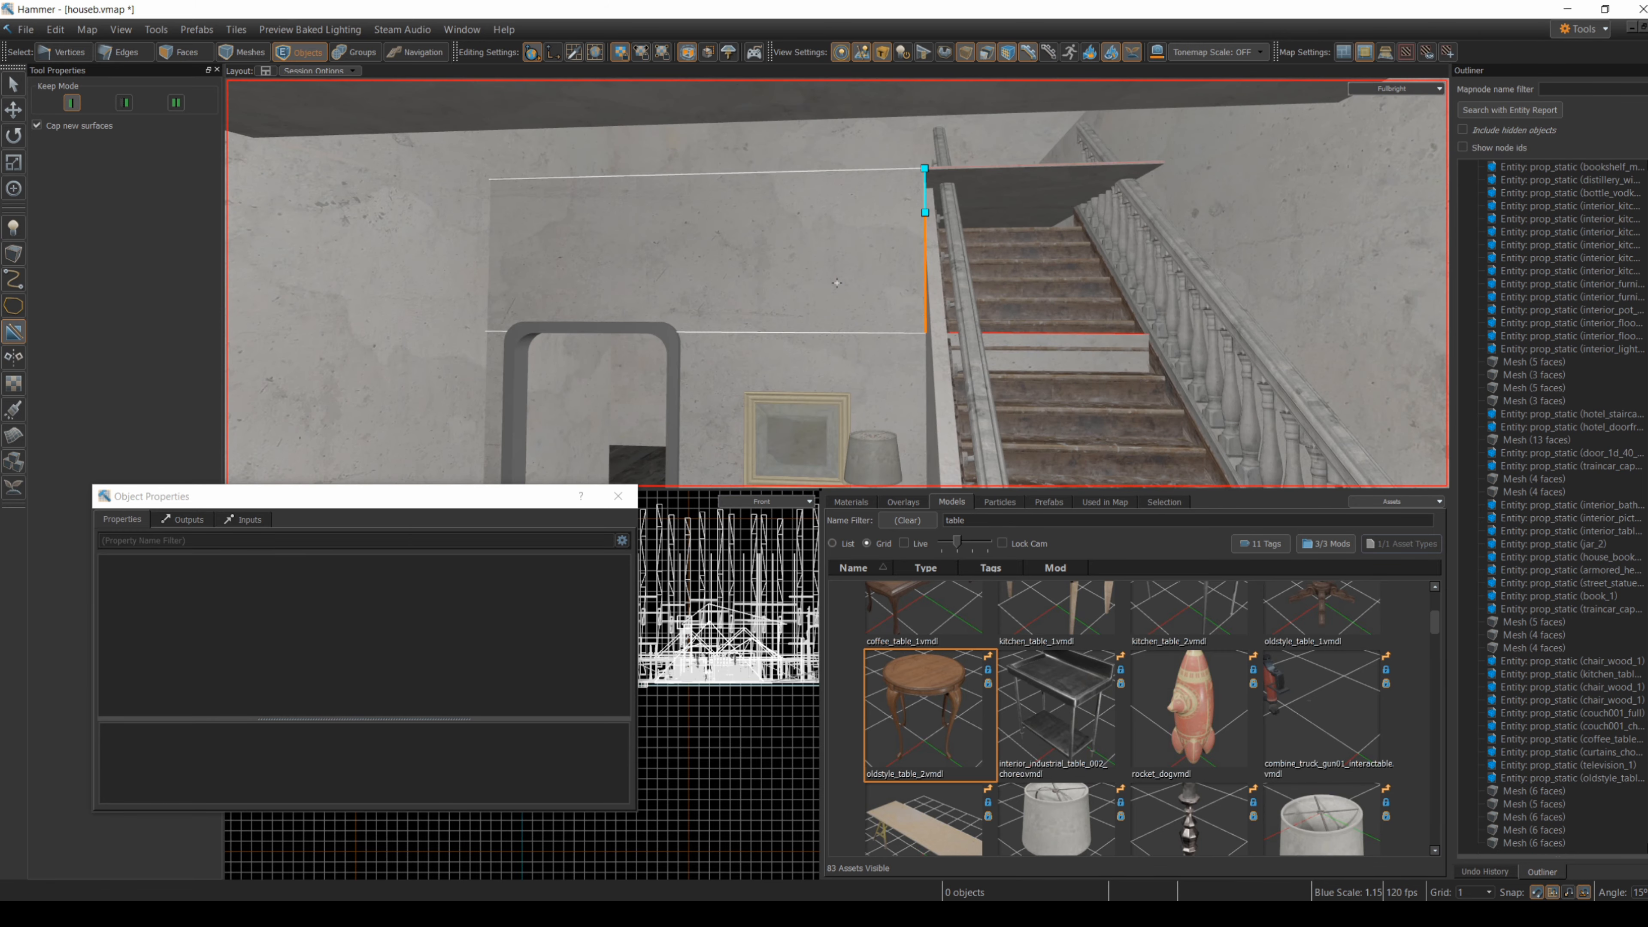
key("Return")
right_click_drag(1132, 373, 1132, 374)
key("w")
left_click(844, 311)
left_click(14, 332)
left_click_drag(894, 313, 805, 313)
key("Escape")
key("Escape")
- Try to clip the lower wall section vertically beside the stair wall, keeping only the archway side
left_click(861, 286)
left_click(14, 332)
left_click_drag(874, 258, 874, 310)
right_click_drag(898, 294, 894, 109)
key("d")
key("Return")
right_click_drag(841, 179, 841, 179)
key("s")
key("Escape")
- Undo the lower wall clip, then adjust its vertical clip line beside the stair wall and reapply it
right_click_drag(658, 300, 658, 300)
key("w")
left_click(661, 304)
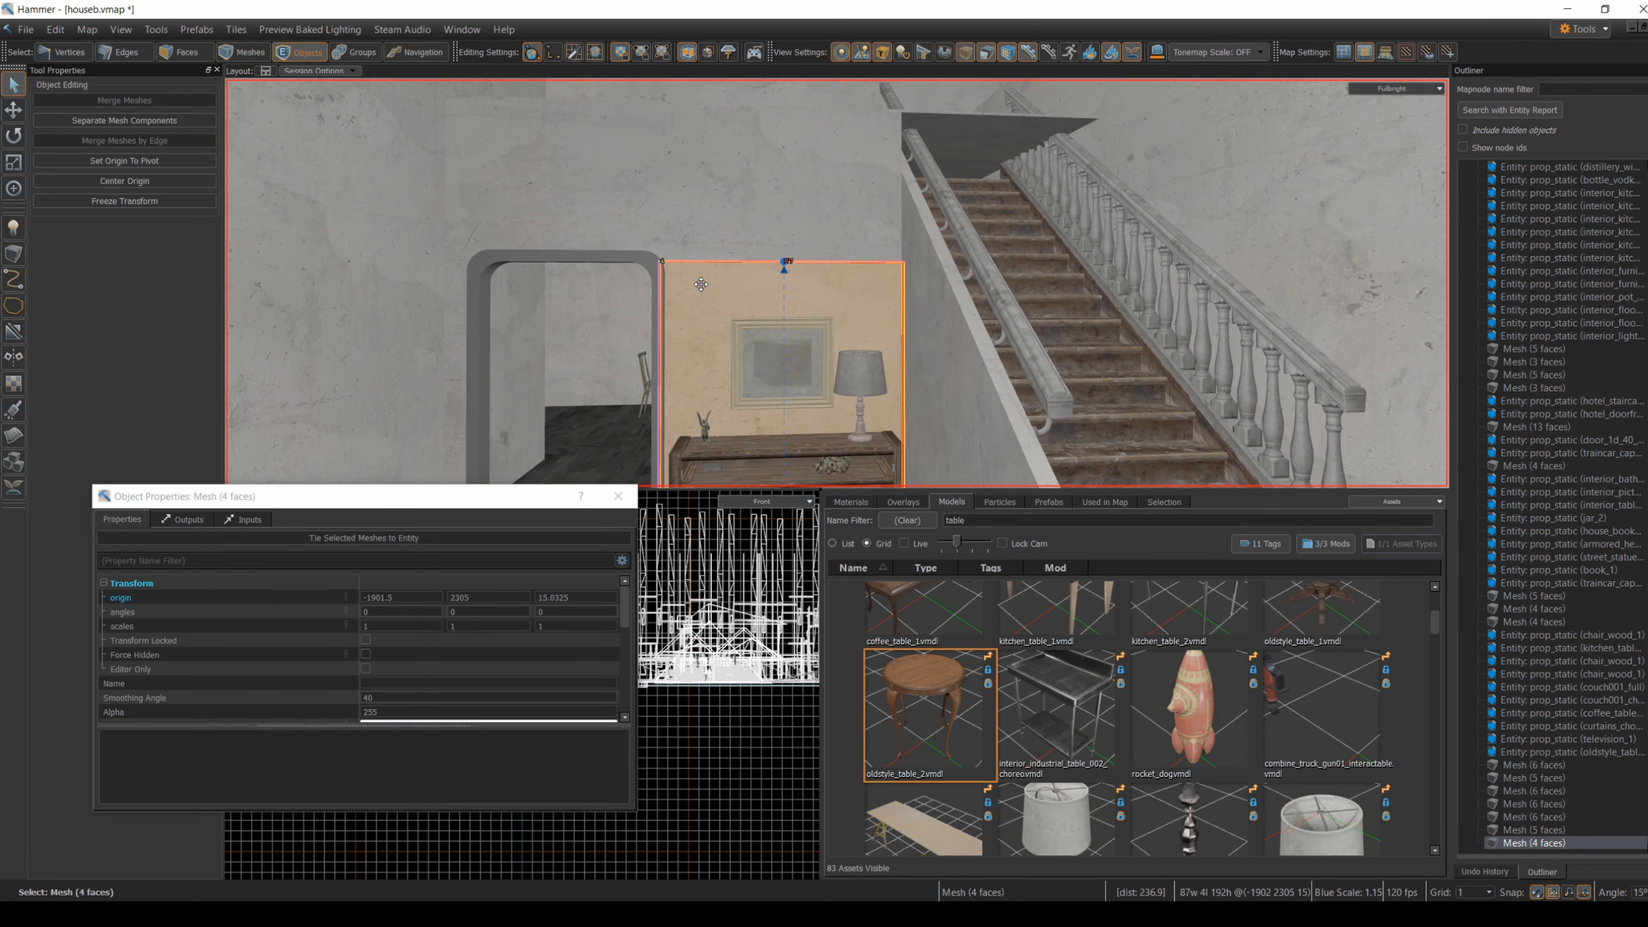
key("ctrl+z")
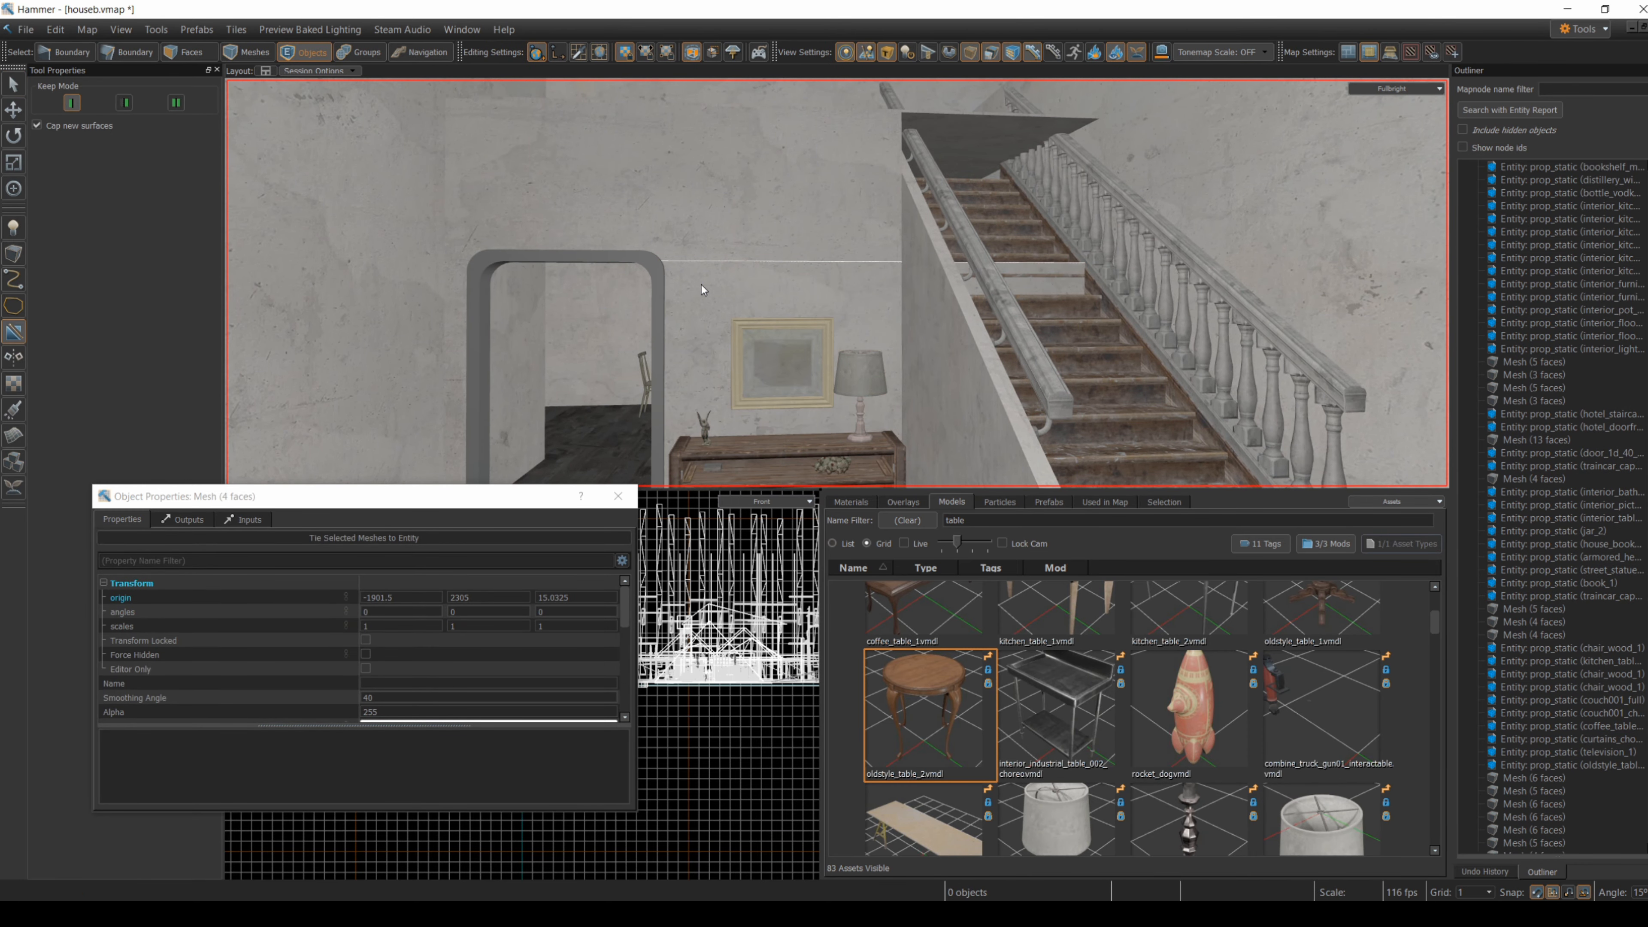
left_click_drag(809, 287, 834, 289)
key("Escape")
- Lower the top edge of the long wall between the hall and living room, scaling its height by 0.88
left_click(779, 272)
right_click_drag(778, 273, 714, 363)
left_click_drag(655, 192, 652, 305)
right_click_drag(652, 305, 981, 225)
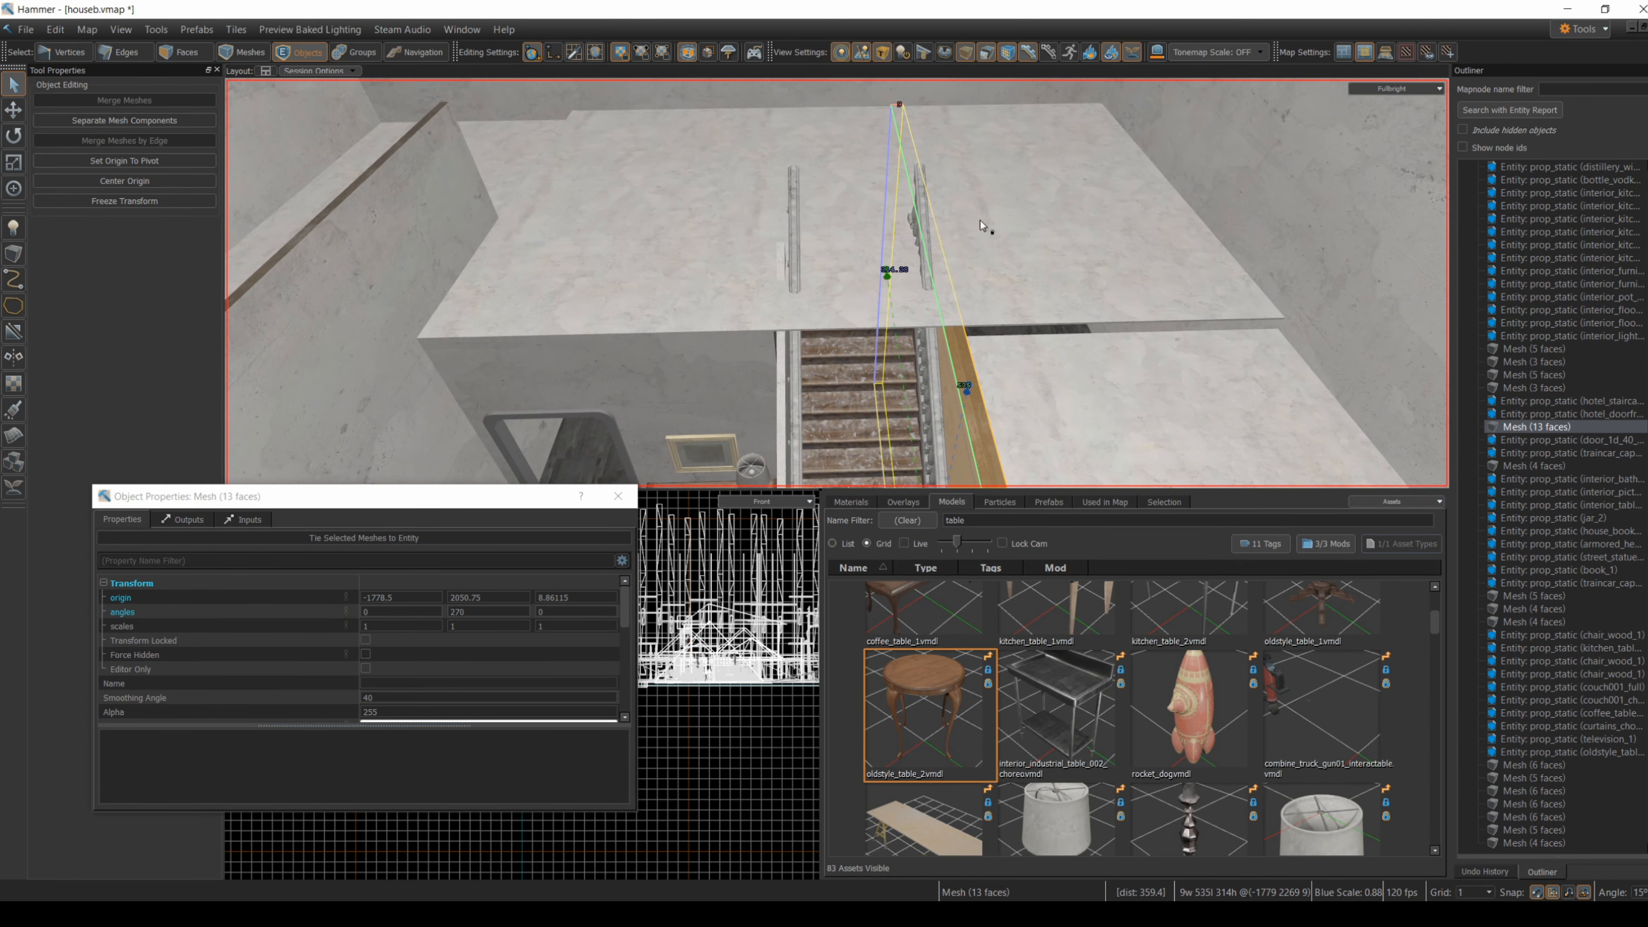
- Narrow the floor slab above the staircase by pulling its side edge back to clear the stairwell
left_click(1064, 220)
left_click_drag(1173, 186, 782, 184)
right_click_drag(782, 184, 837, 283)
left_click(789, 233)
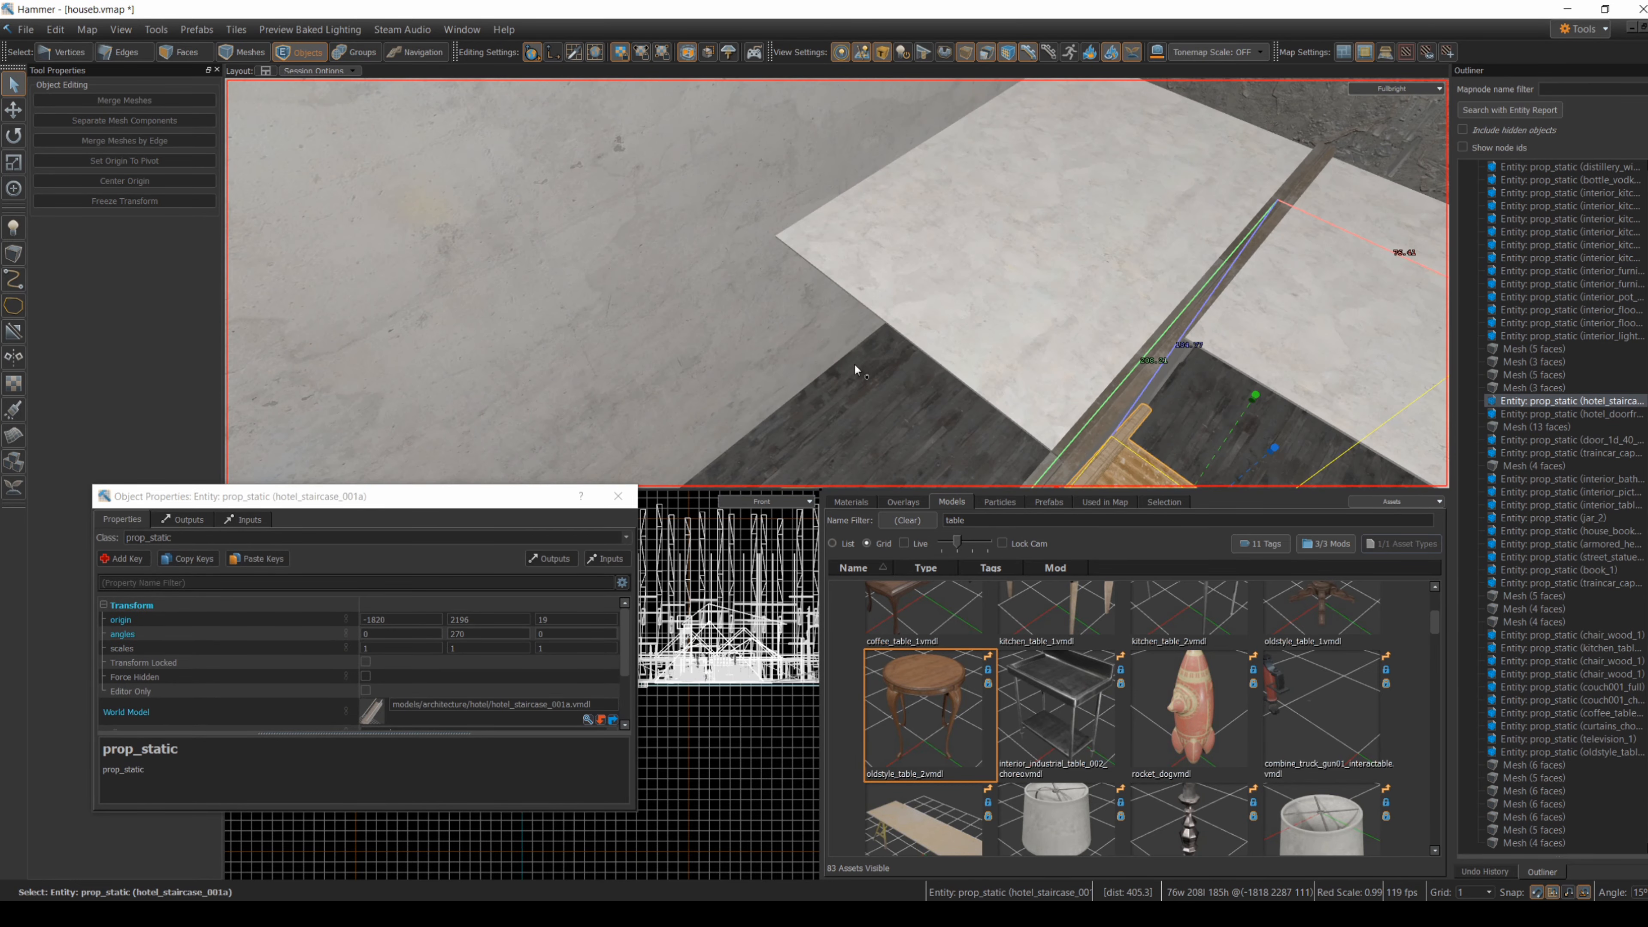
- Resize the upper-floor piece at the edge of the stair opening
left_click(854, 369)
right_click_drag(854, 368, 837, 283)
left_click(794, 286)
left_click_drag(842, 255, 842, 282)
left_click(912, 230)
- Raise the upper-floor slab beside the stairwell by 5 units
right_click_drag(913, 230, 837, 283)
left_click(837, 283)
left_click(837, 283)
left_click(837, 282)
key("t")
key("Escape")
left_click(837, 283)
left_click(837, 282)
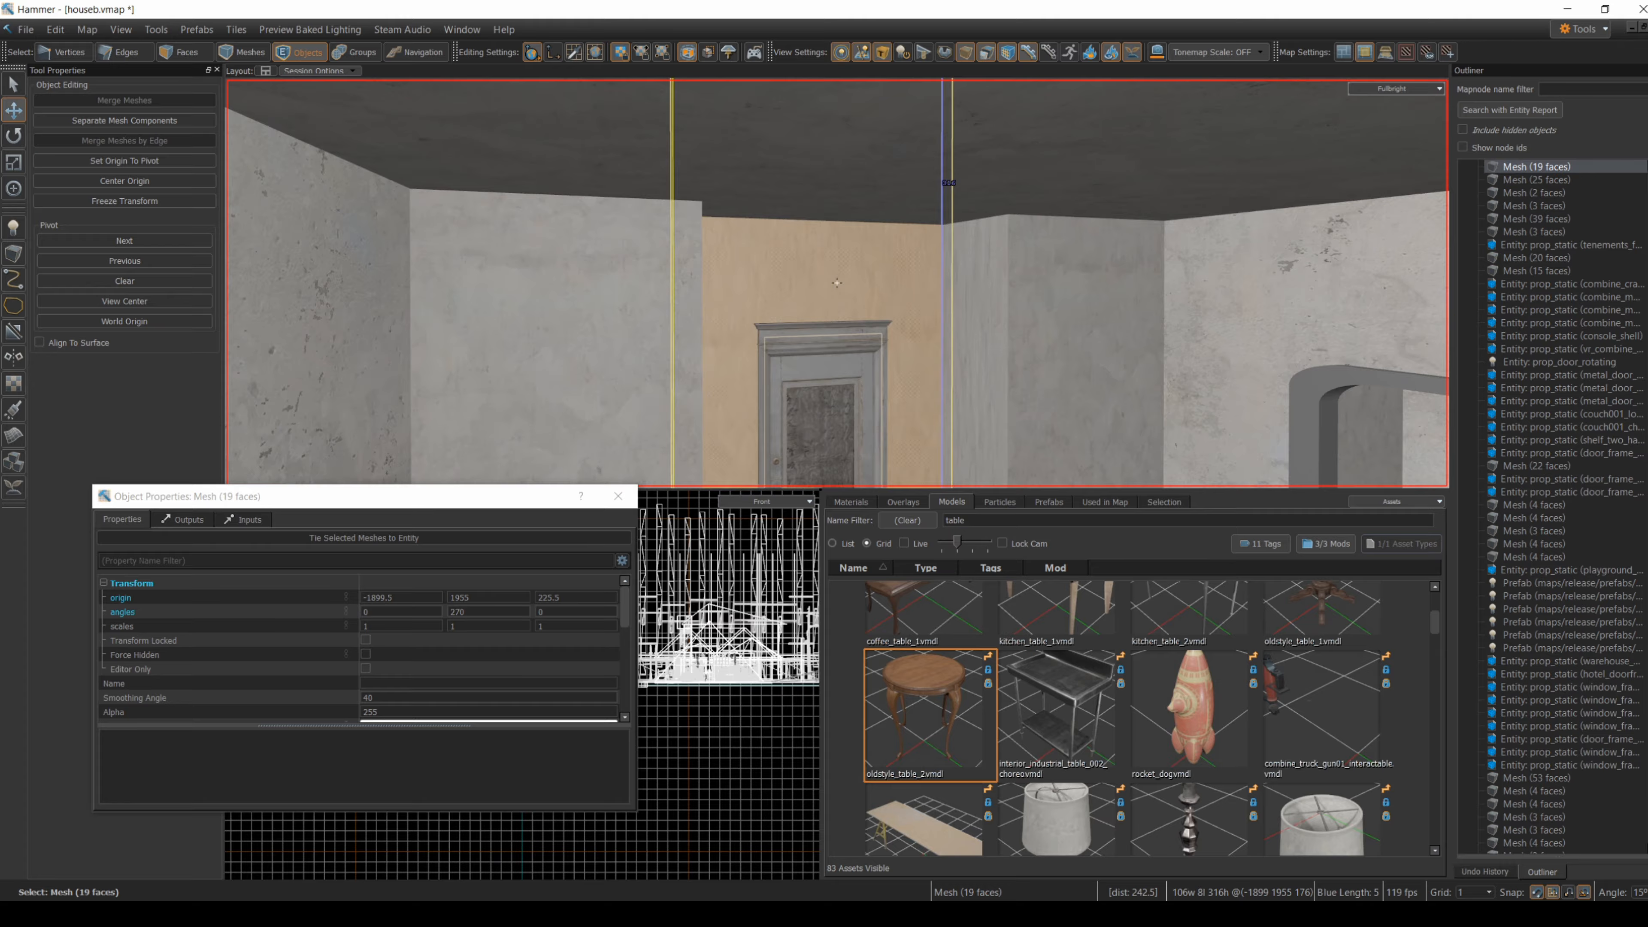
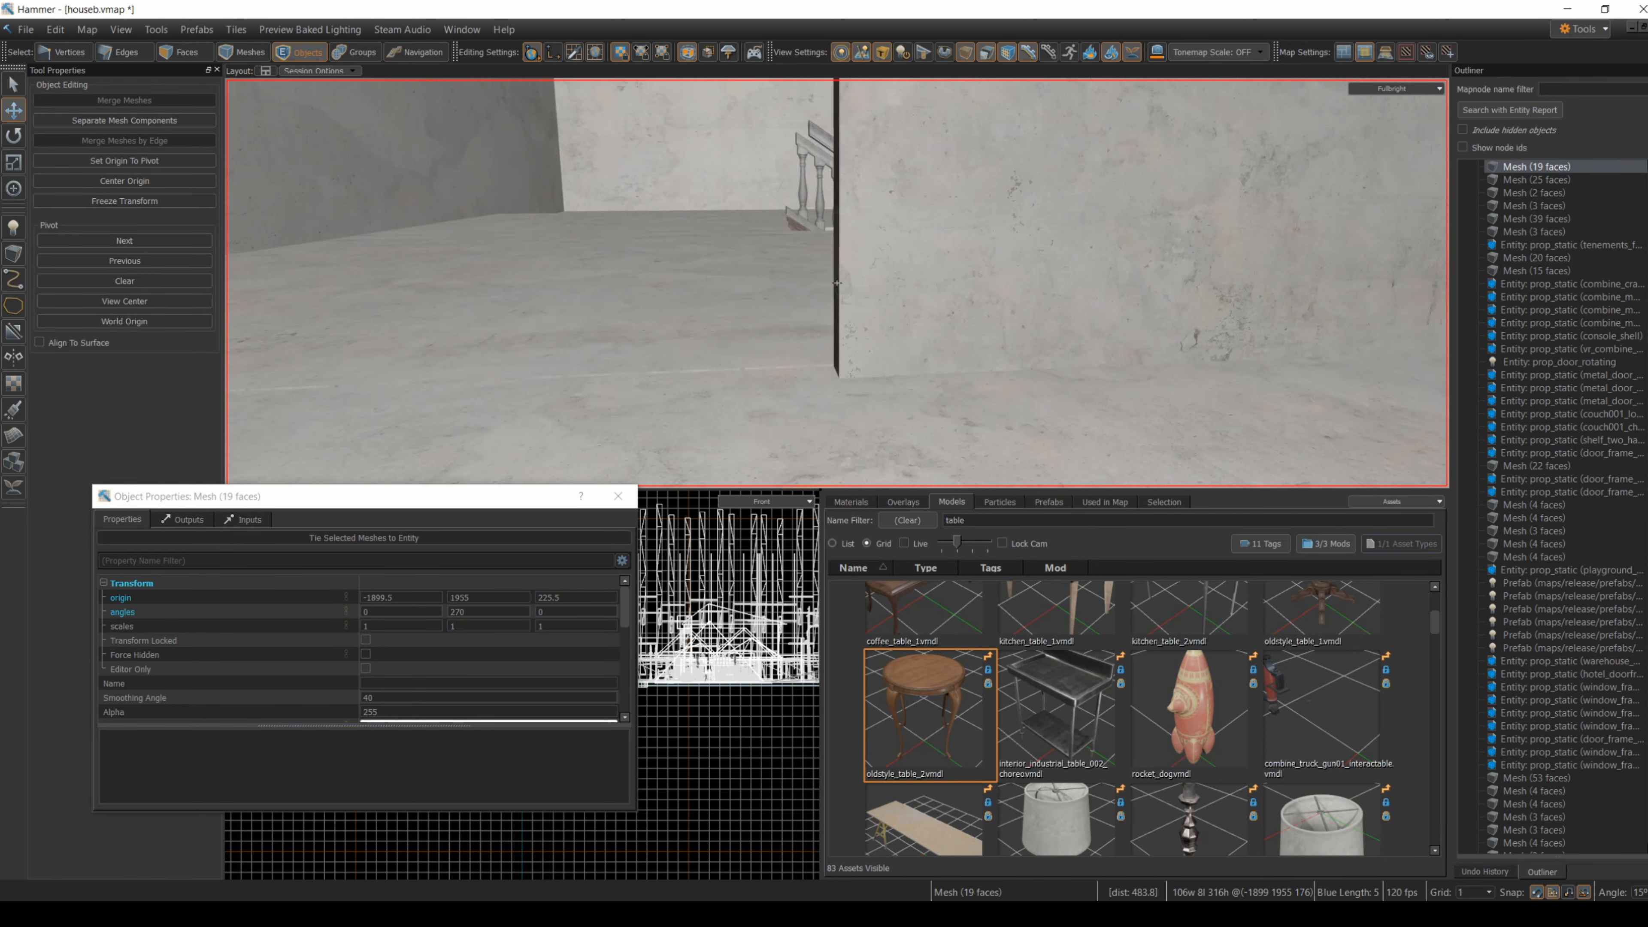
- Raise the living-room-side upper-floor slab to height 164 and the front slab to height 166
right_click_drag(942, 317, 837, 282)
left_click(837, 283)
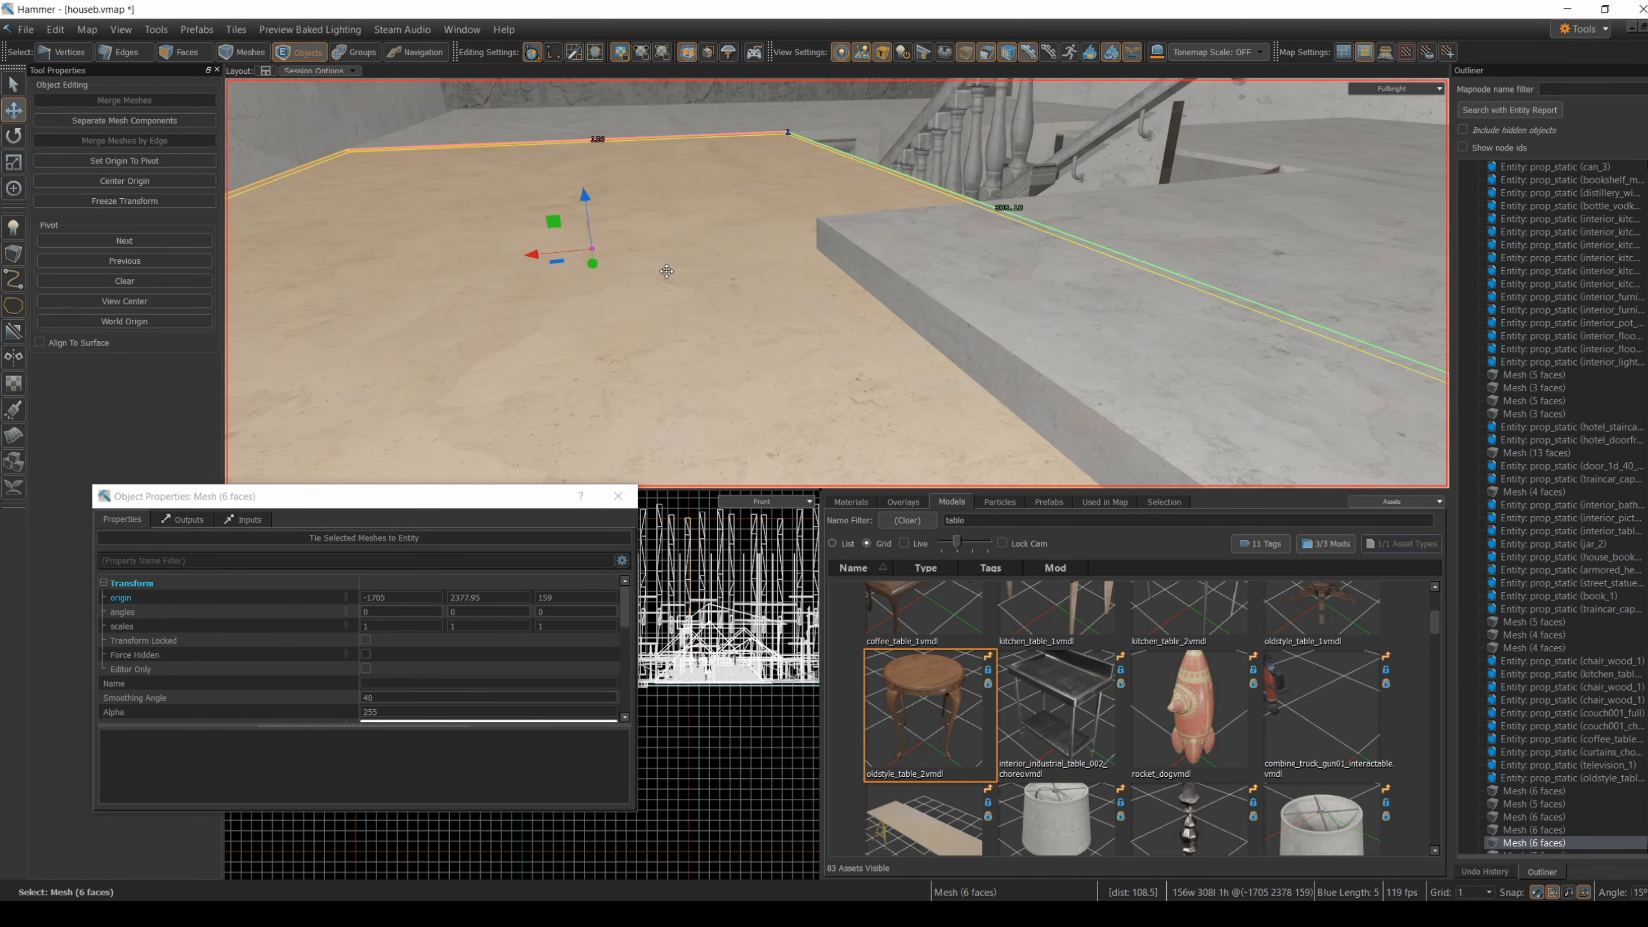
right_click_drag(960, 302, 607, 309)
left_click(607, 309)
left_click(762, 321)
right_click_drag(469, 197, 809, 343)
key("Escape")
right_click_drag(837, 283, 837, 282)
left_click(837, 324)
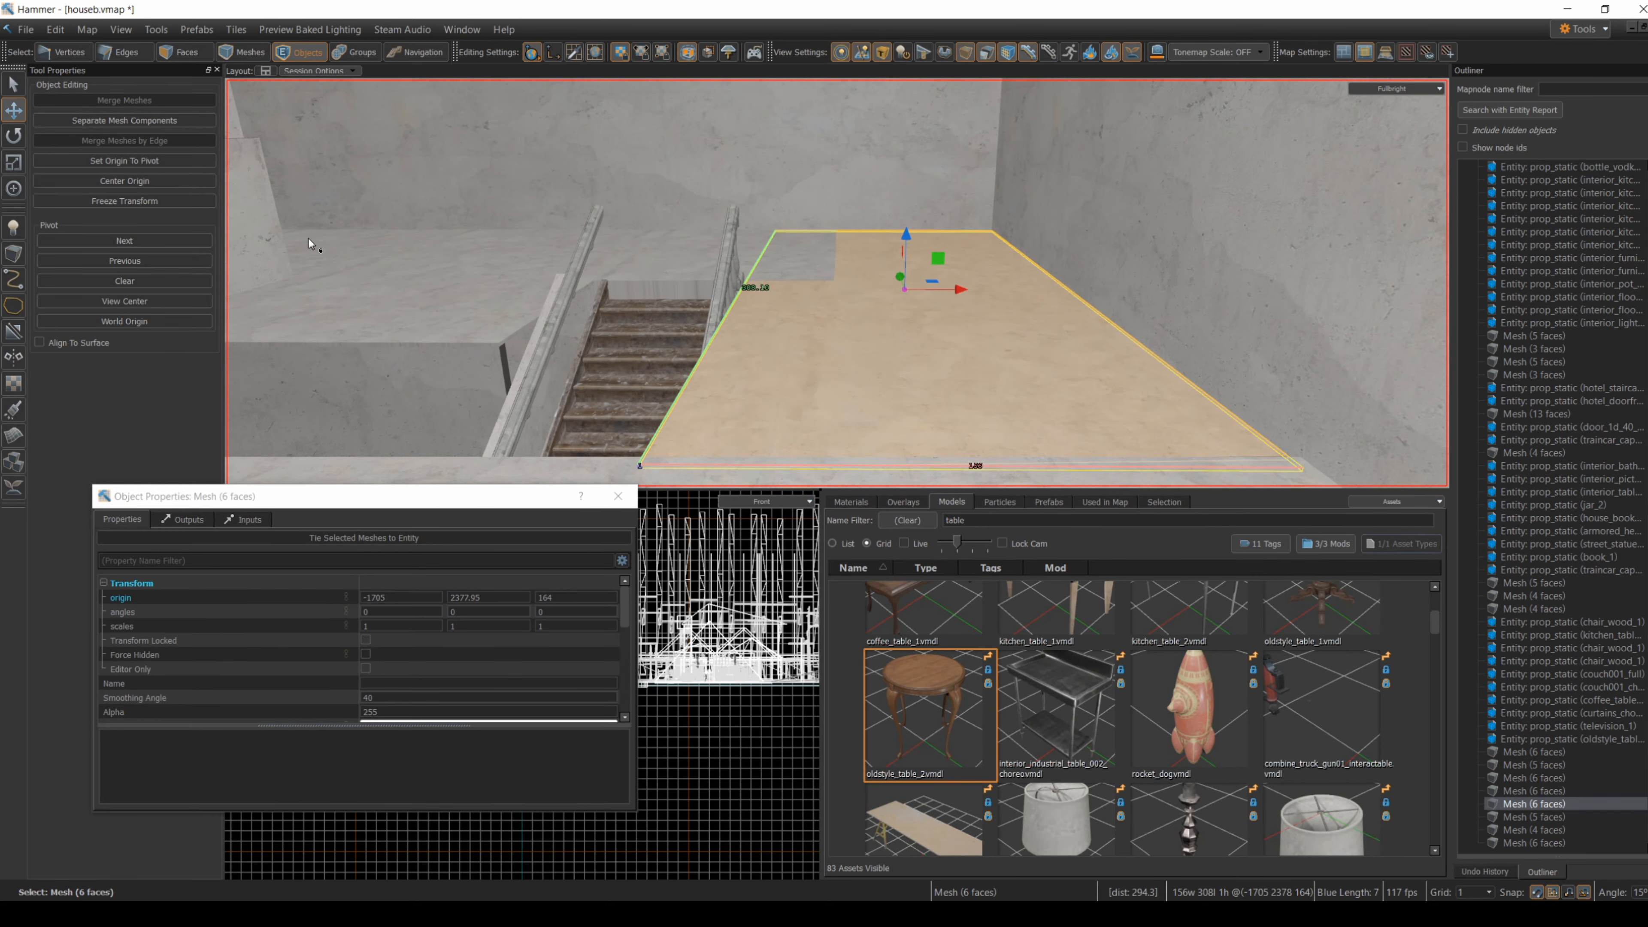
- Check how the upper-floor slabs around the stairwell line up with each other and the walls
left_click(467, 471)
left_click(415, 286)
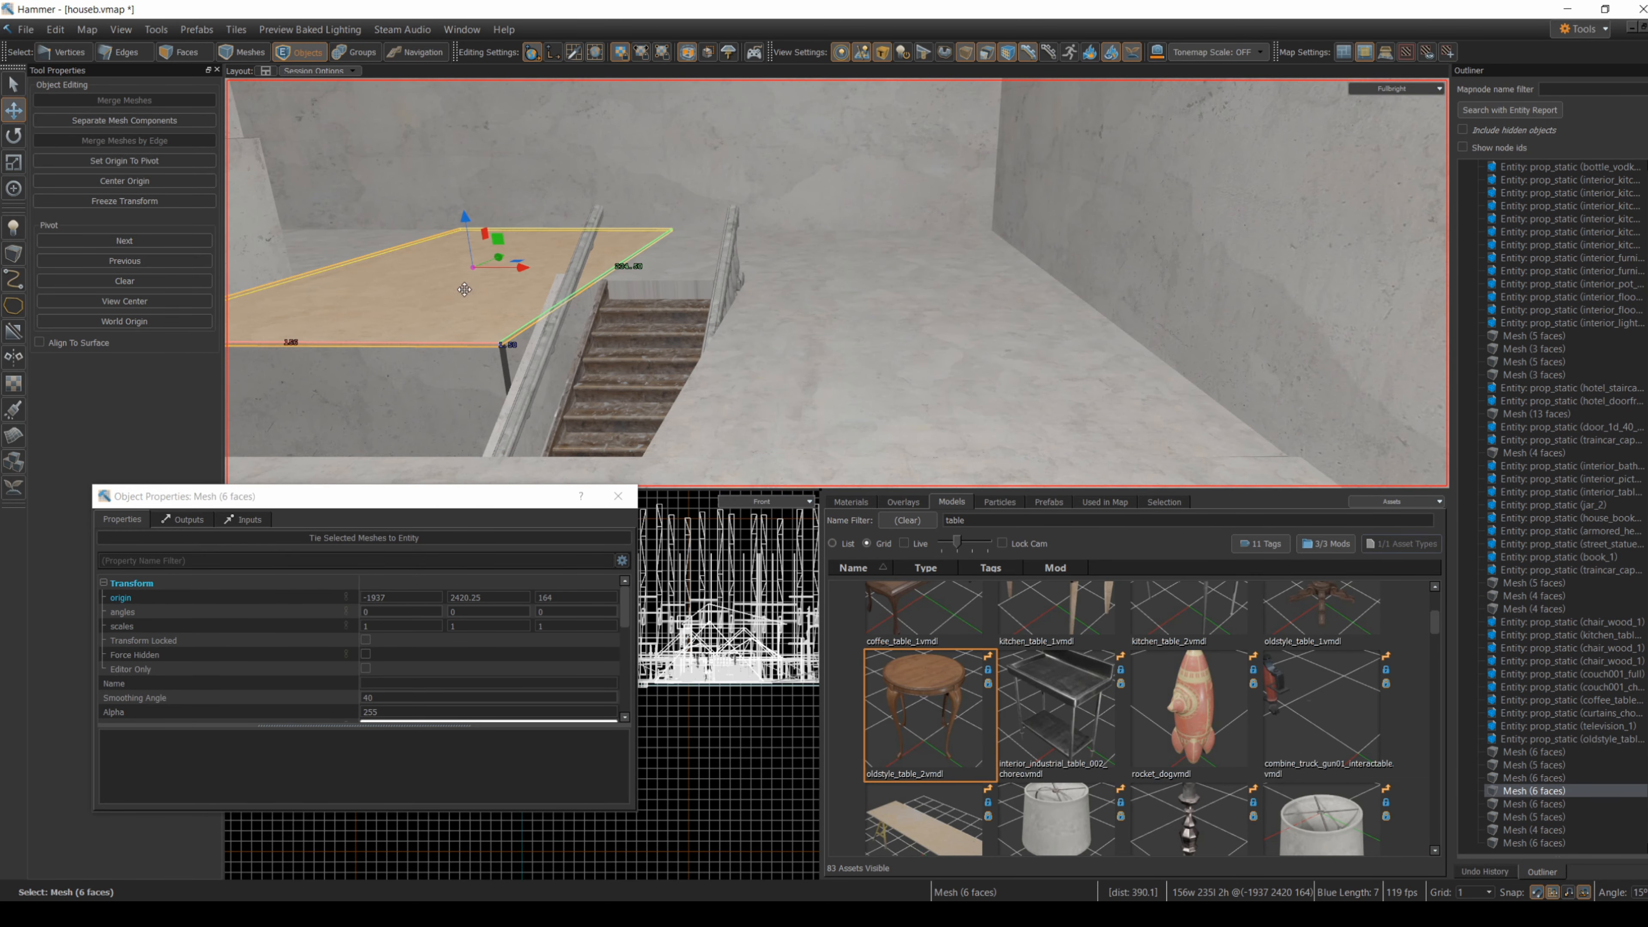
key("Escape")
right_click_drag(415, 286, 837, 283)
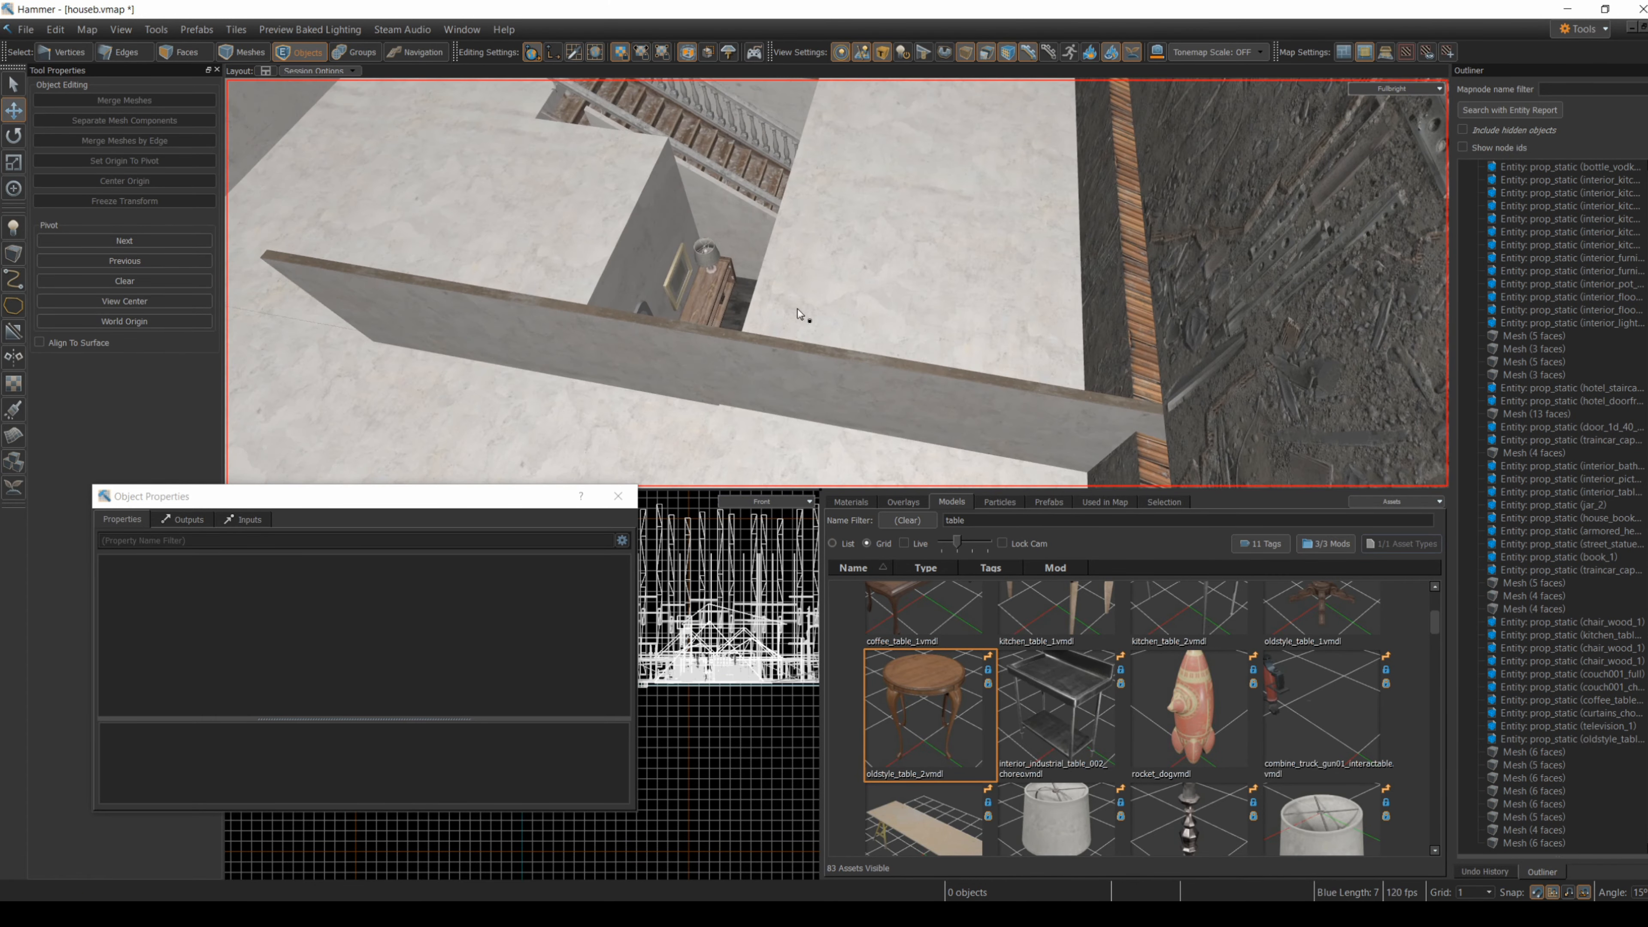
left_click(798, 314)
right_click_drag(798, 314, 701, 279)
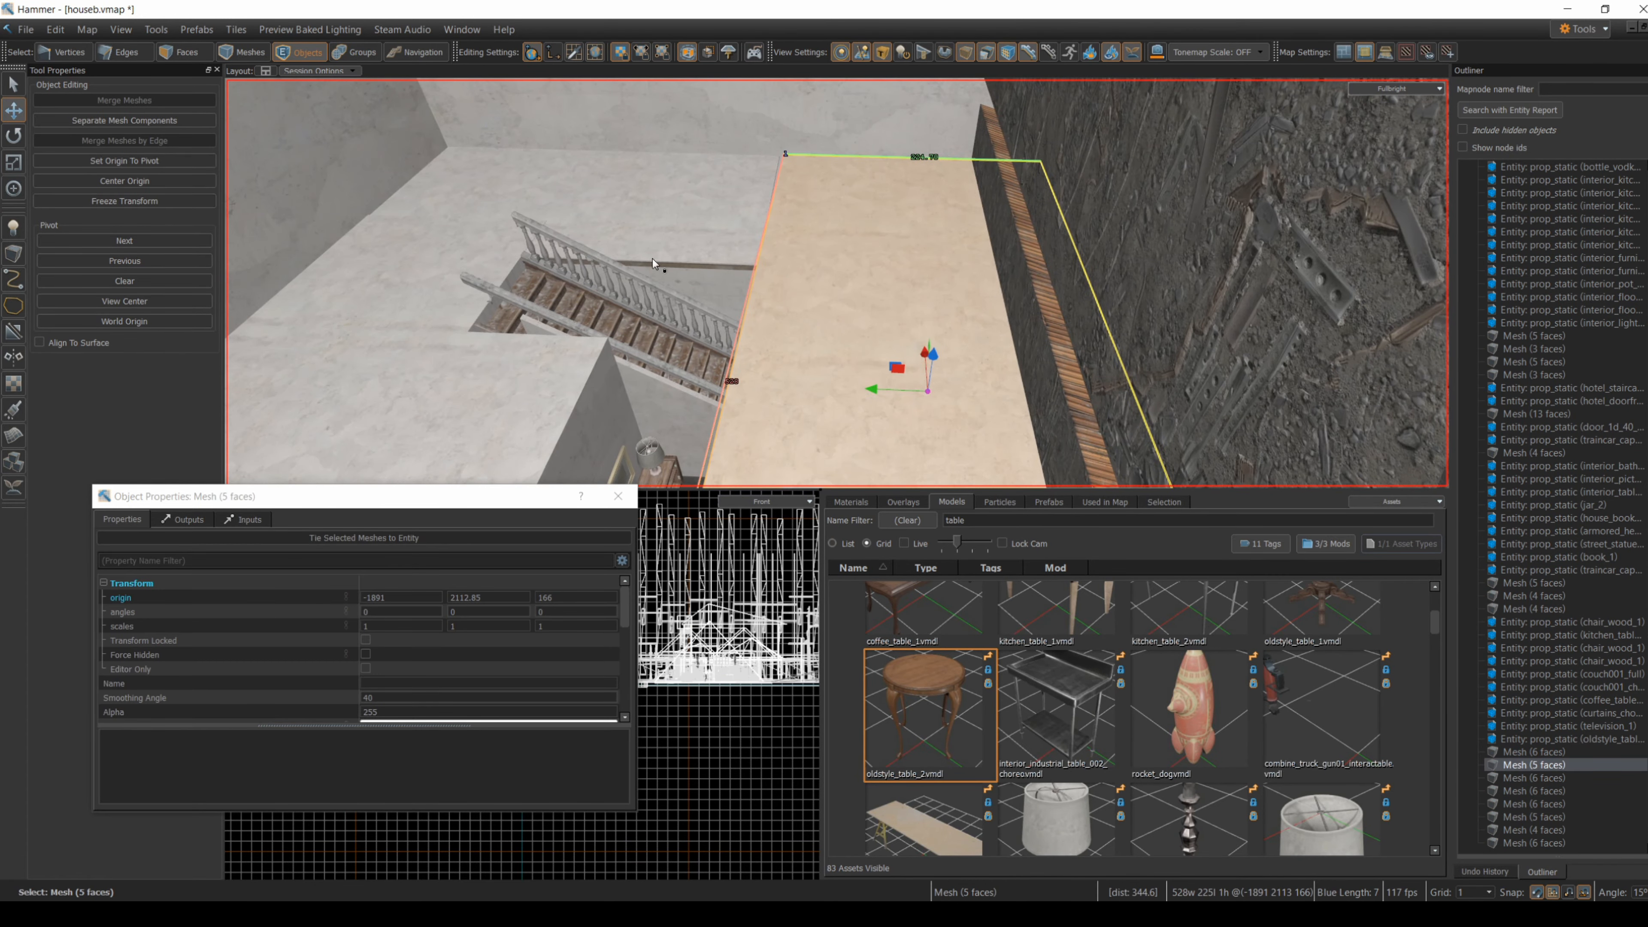
key("Escape")
right_click_drag(507, 175, 837, 283)
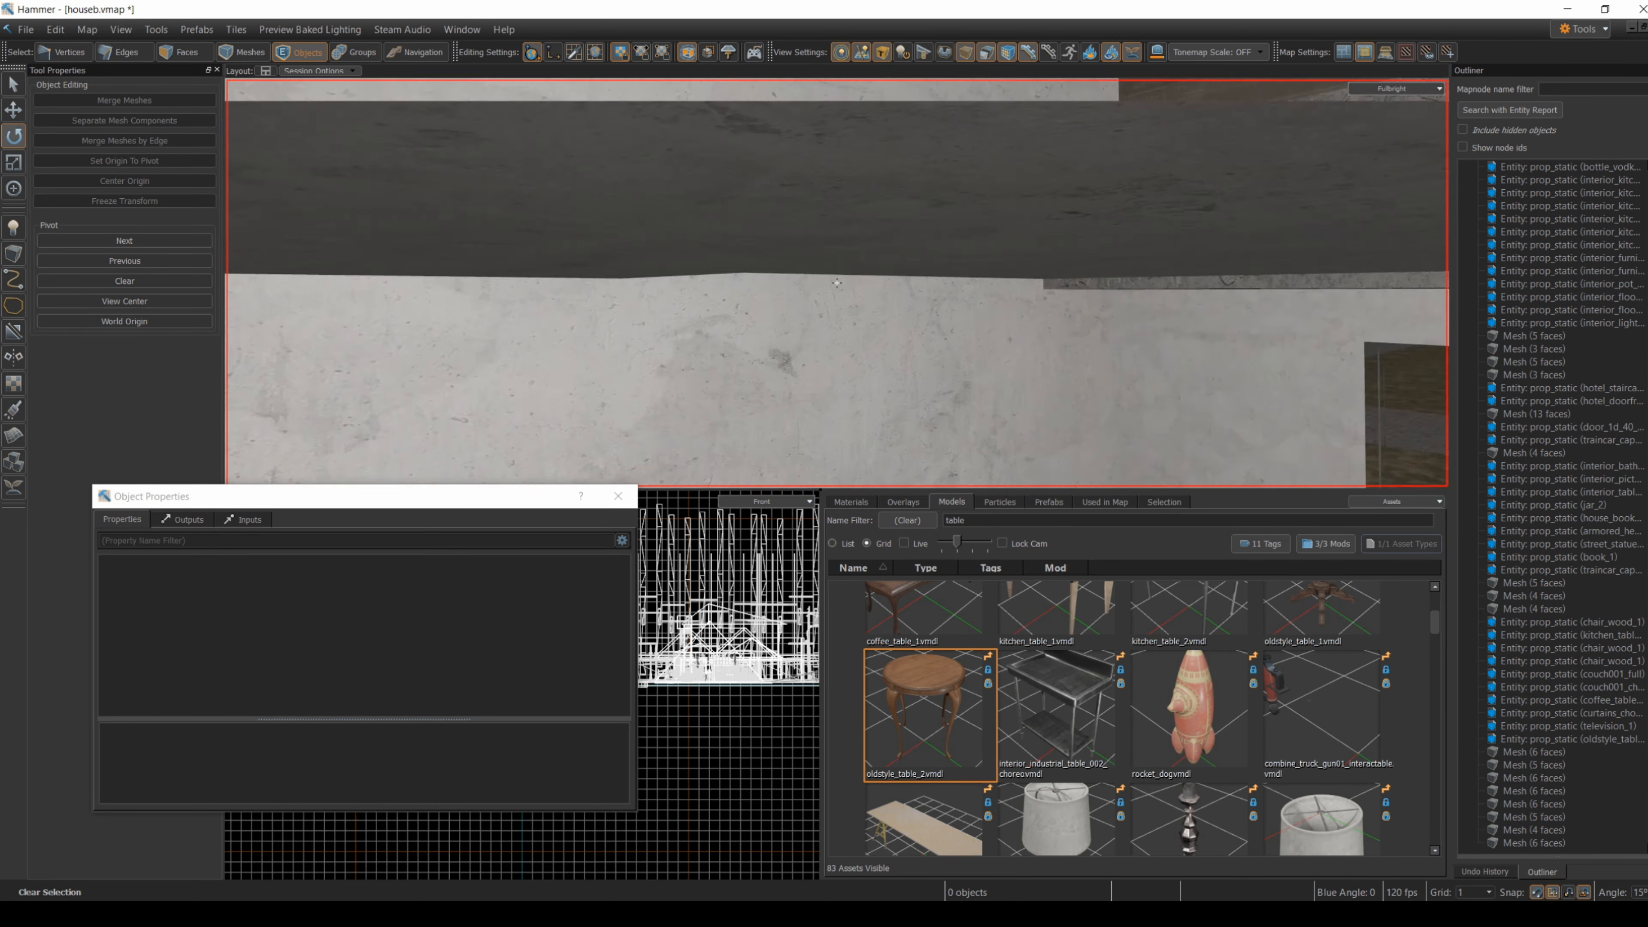
- Move the front upper-floor slab vertically by 2 units
left_click(769, 179)
key("w")
left_click(976, 404)
right_click_drag(977, 404, 837, 283)
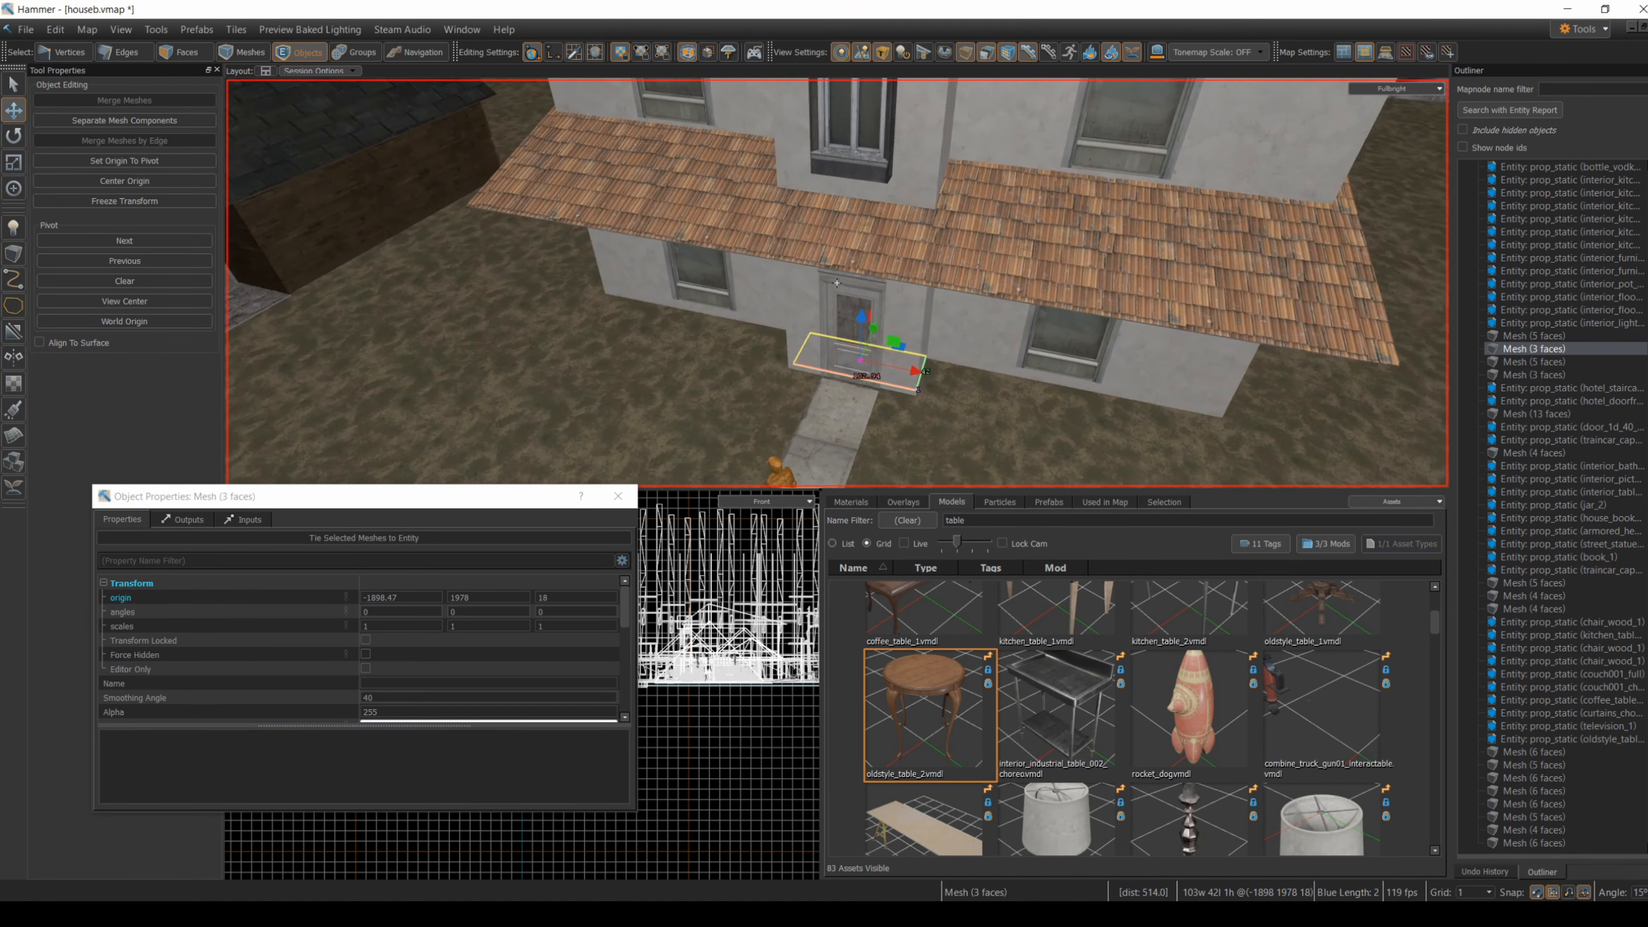
- Inspect the house front, porch roof and side wall against the upper floor
right_click_drag(837, 283, 837, 283)
left_click(650, 271)
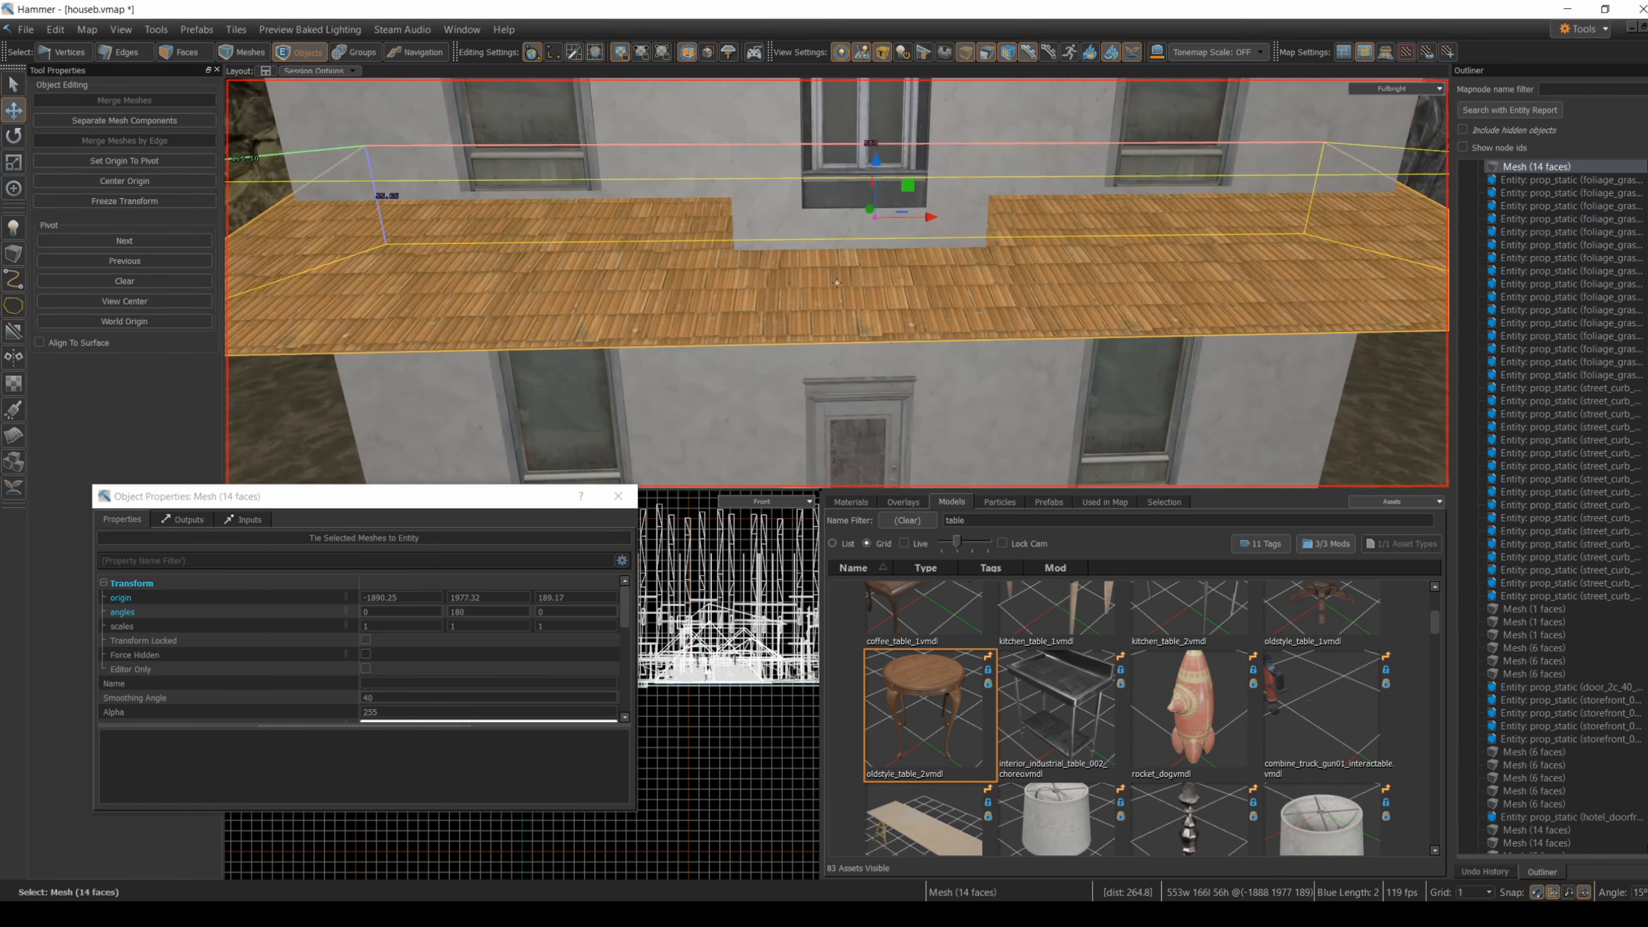
left_click(707, 383)
right_click_drag(708, 383, 837, 283)
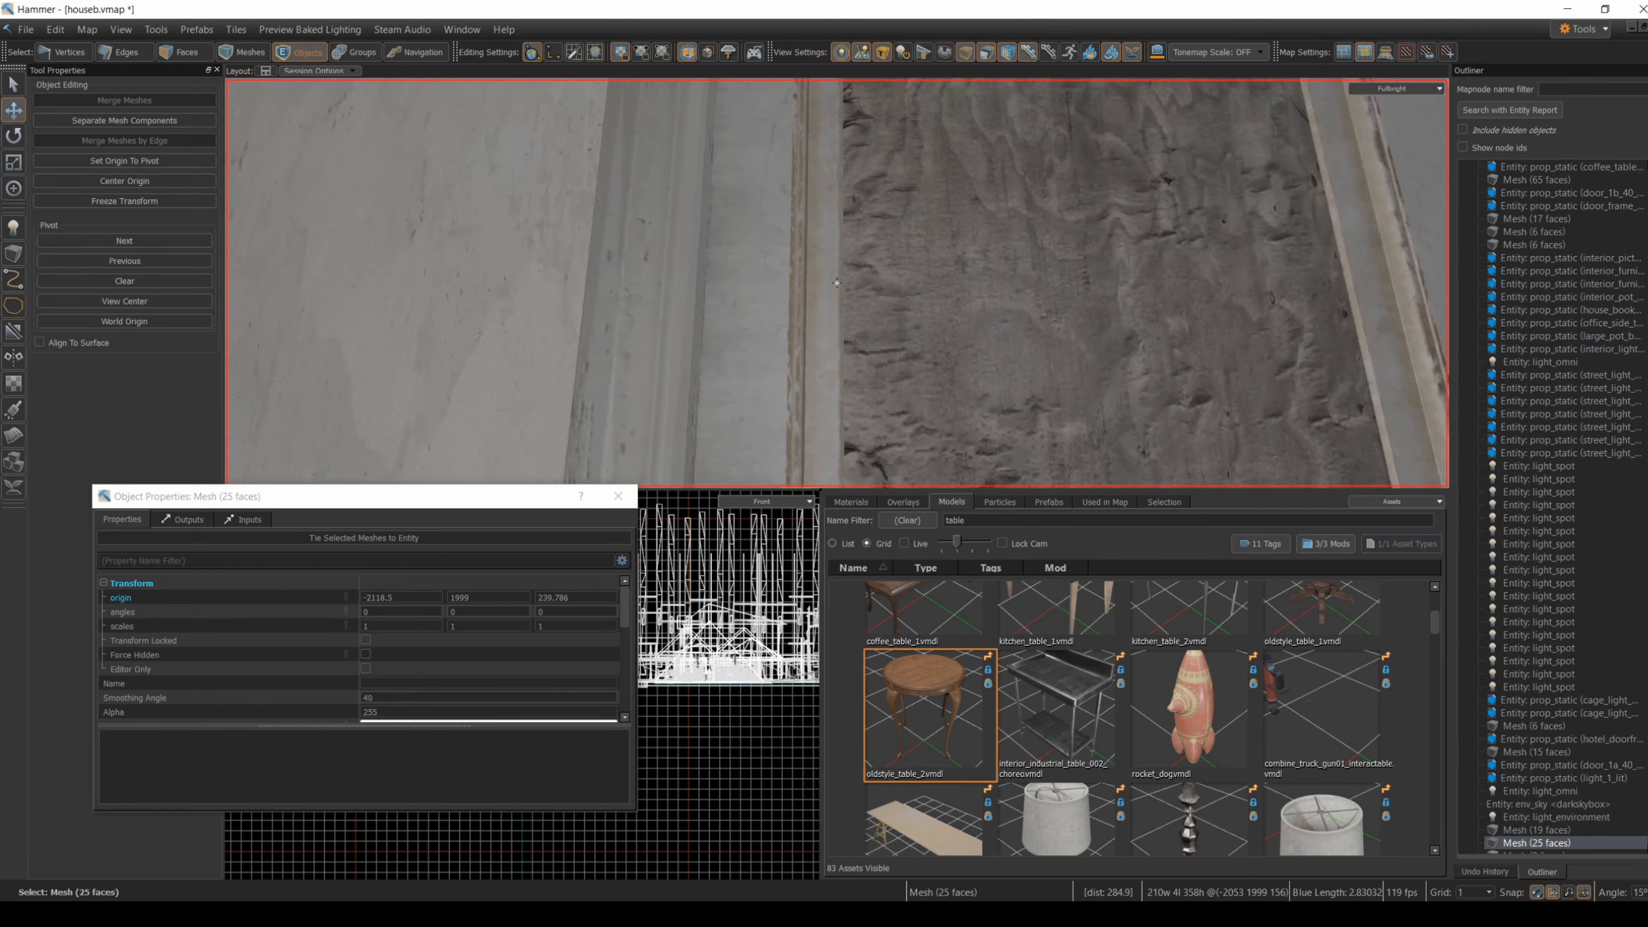
left_click(886, 278)
right_click_drag(886, 278, 837, 283)
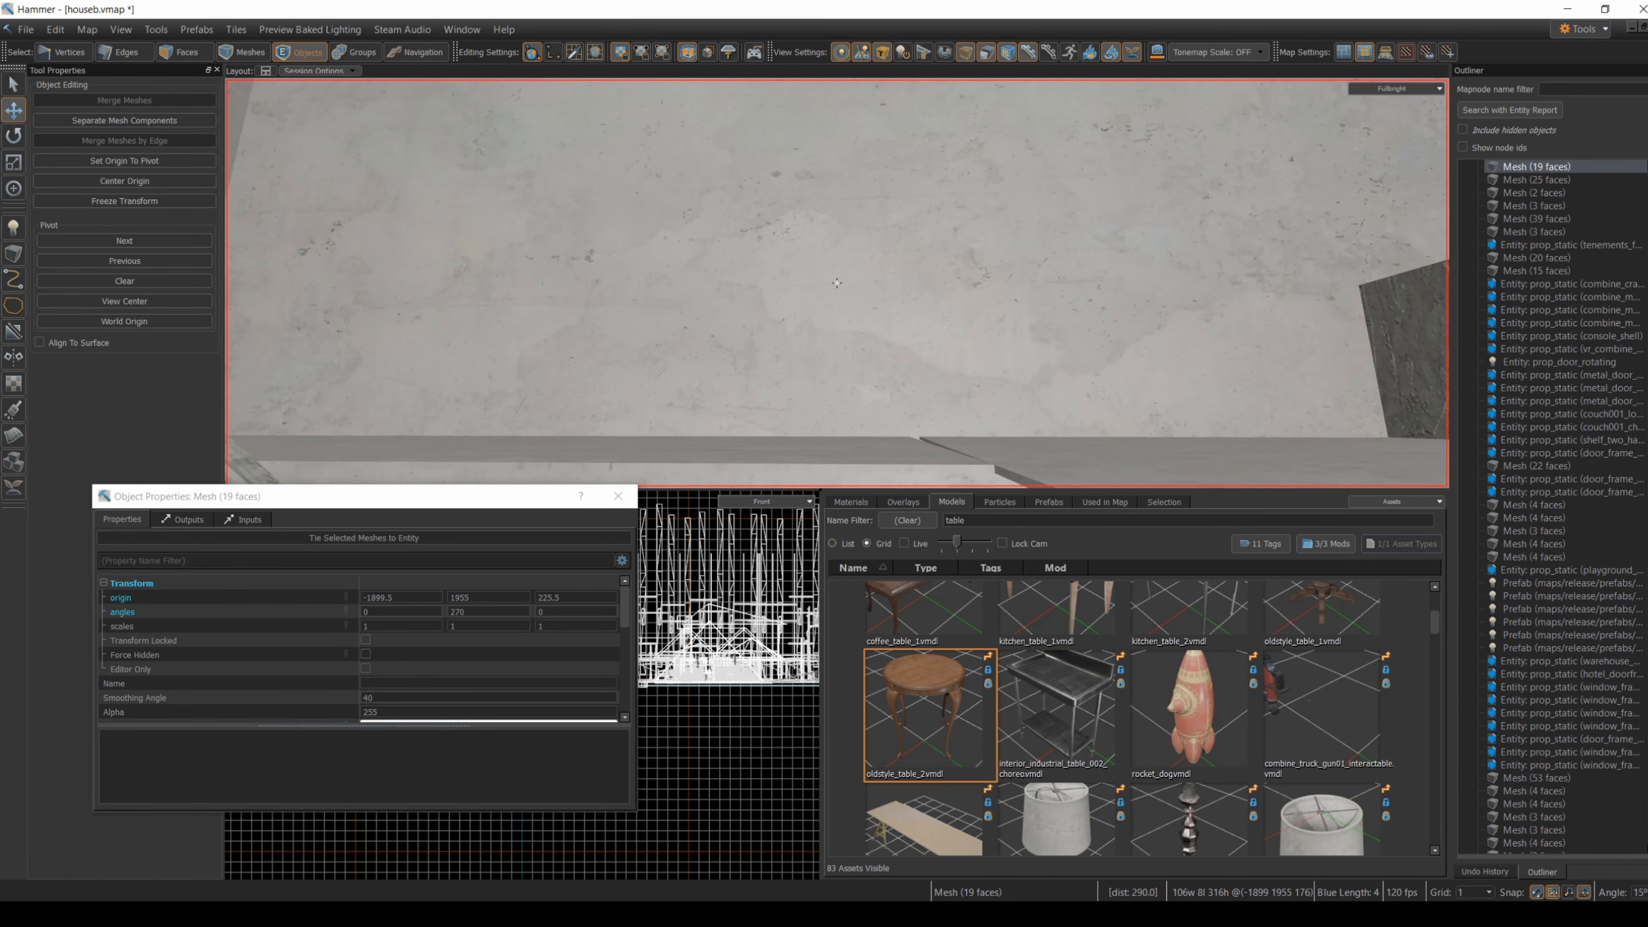
- Nudge the piece at the edge of the stairwell 1 unit sideways
right_click_drag(837, 283, 837, 283)
left_click(751, 167)
left_click(837, 283)
left_click(830, 198)
left_click(721, 273)
left_click(14, 110)
left_click_drag(843, 351, 849, 353)
left_click(564, 394)
right_click_drag(837, 283, 837, 283)
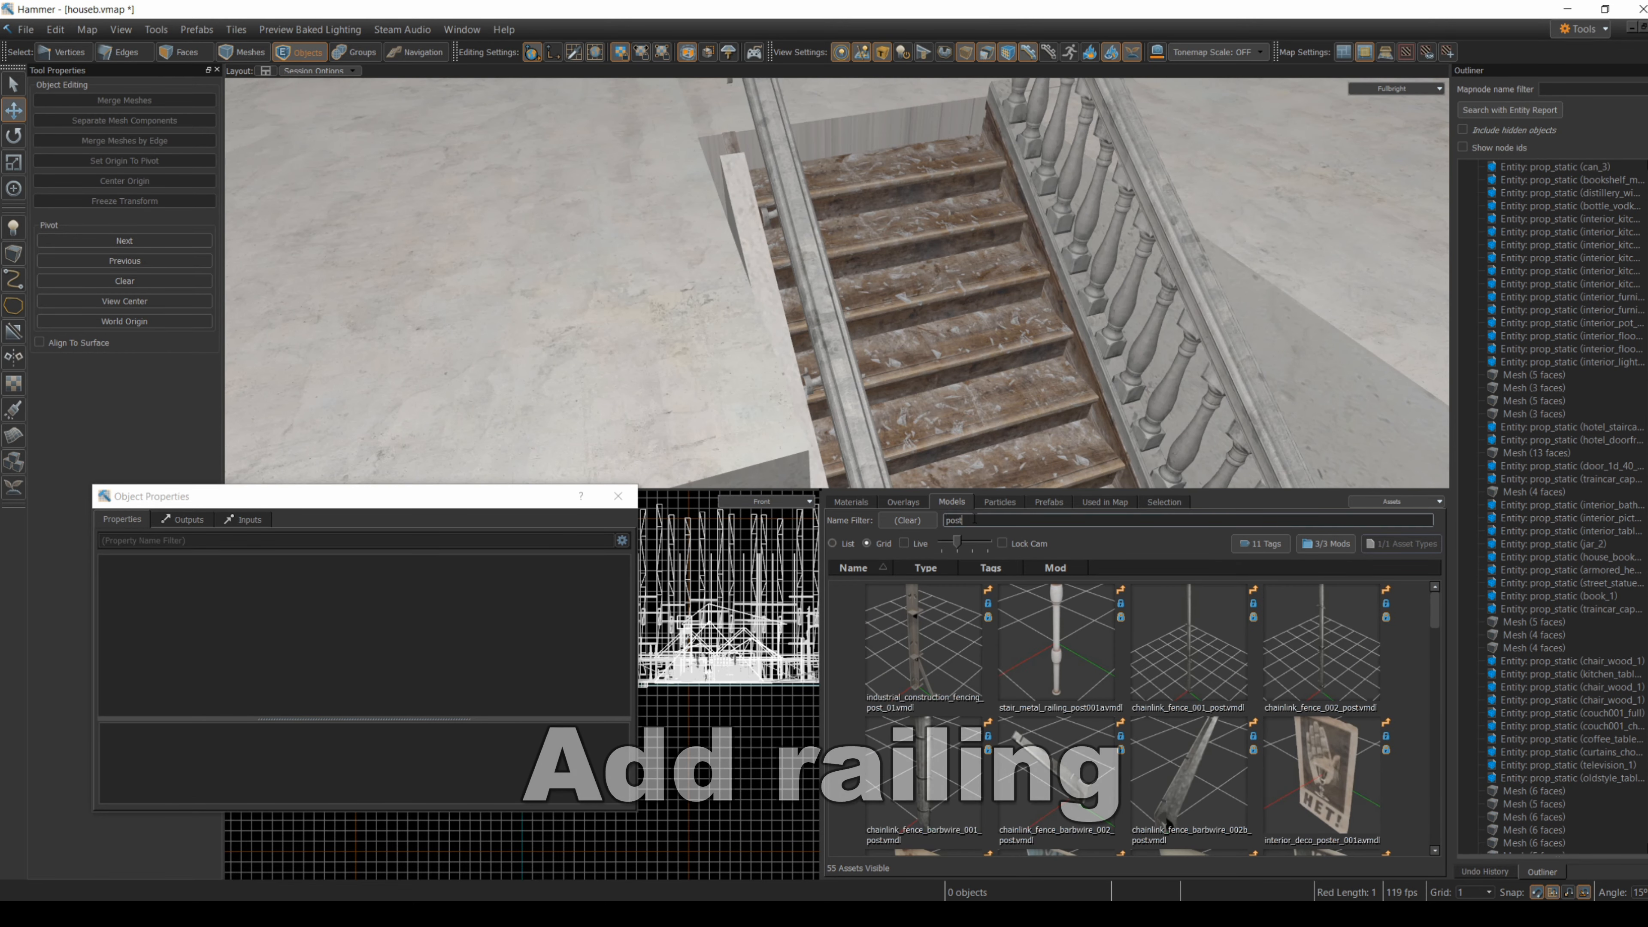
- Search the models for "stair" and place the hotel_stairs_debris_005a baluster on the upper floor beside the staircase
left_click_drag(980, 520, 868, 503)
type("stair")
left_click_drag(924, 642, 747, 416)
right_click_drag(960, 443, 977, 404)
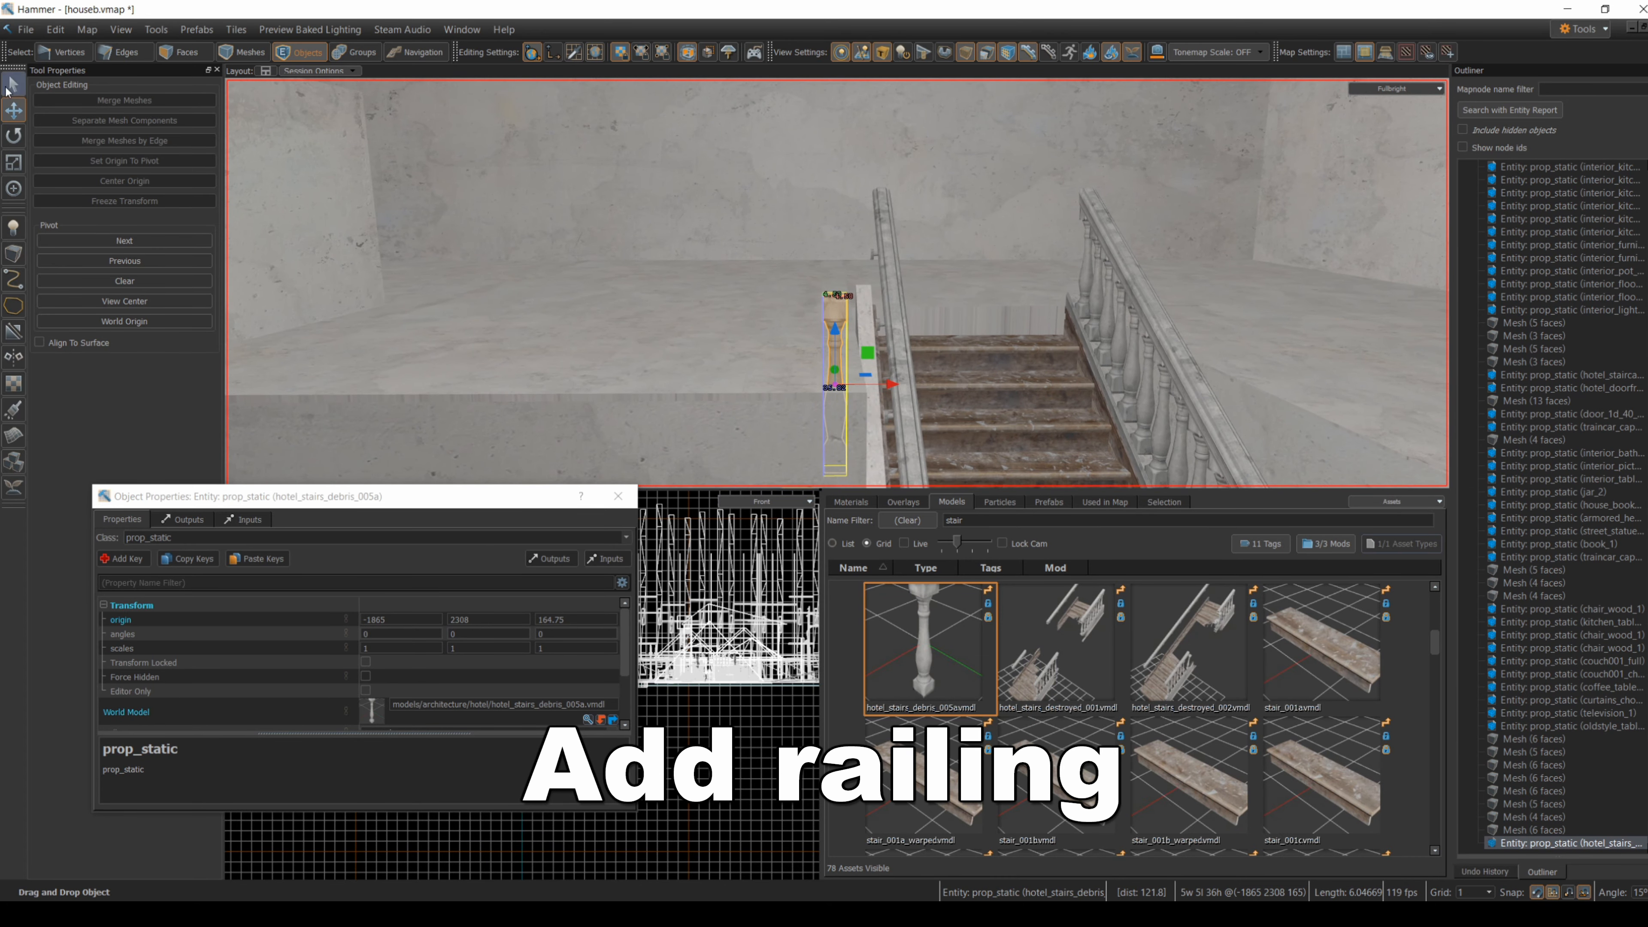
- Place the stair_railing_002_96 model along the upper-floor edge next to the baluster
scroll(1309, 657, "down", 5)
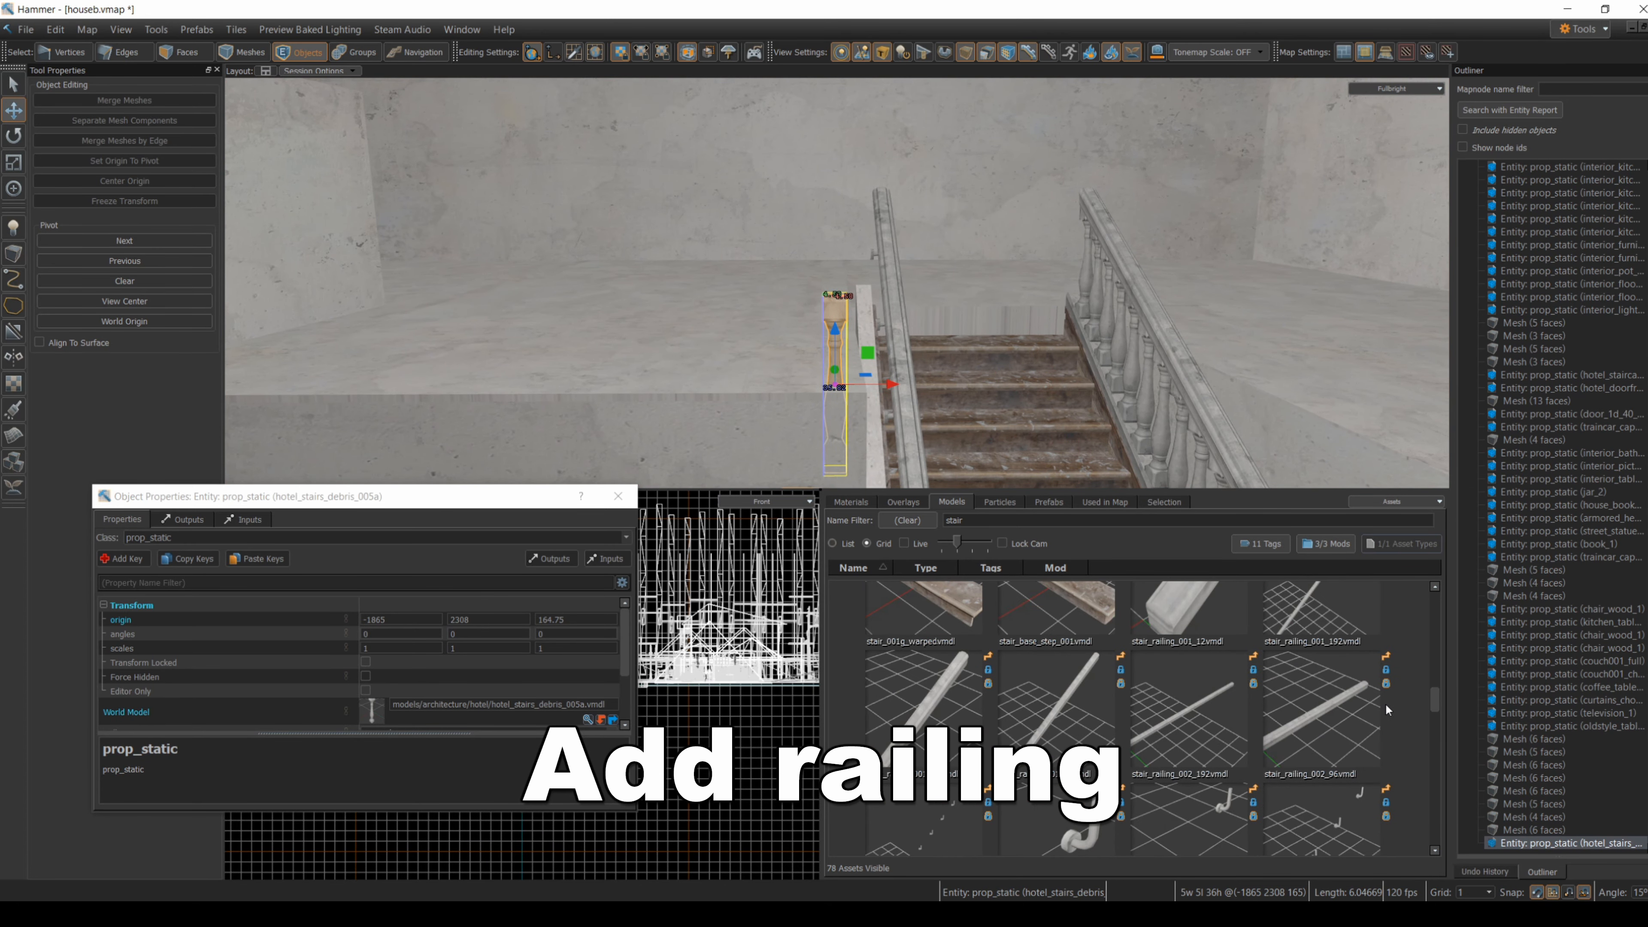
left_click_drag(1341, 710, 793, 390)
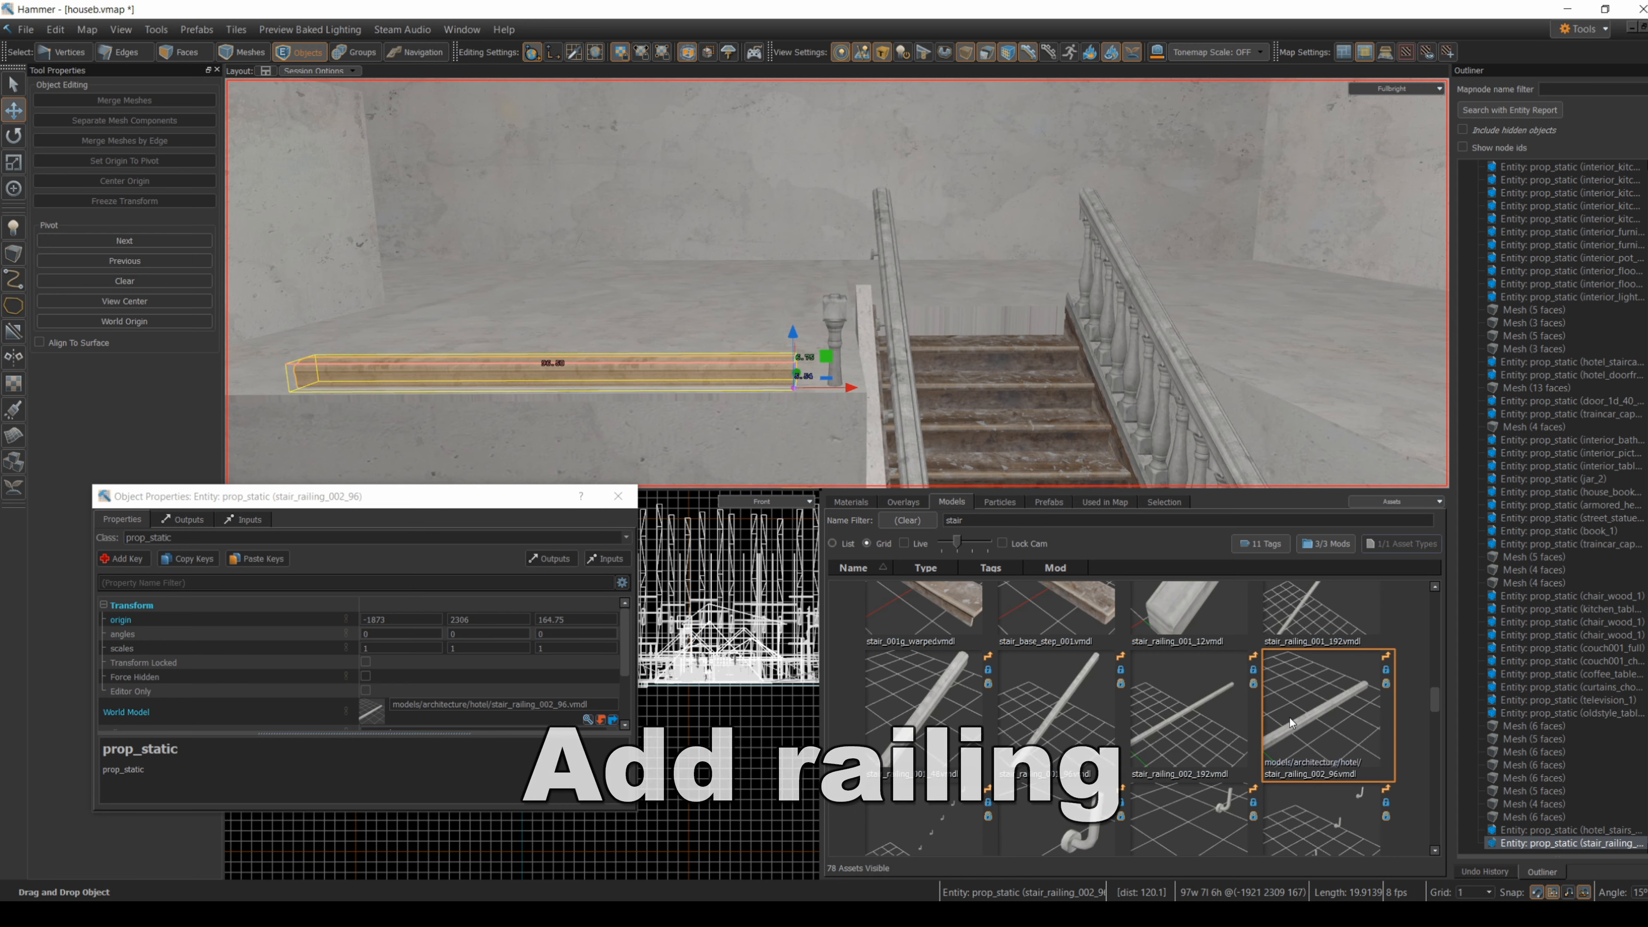
scroll(1290, 714, "down", 5)
scroll(1294, 707, "down", 4)
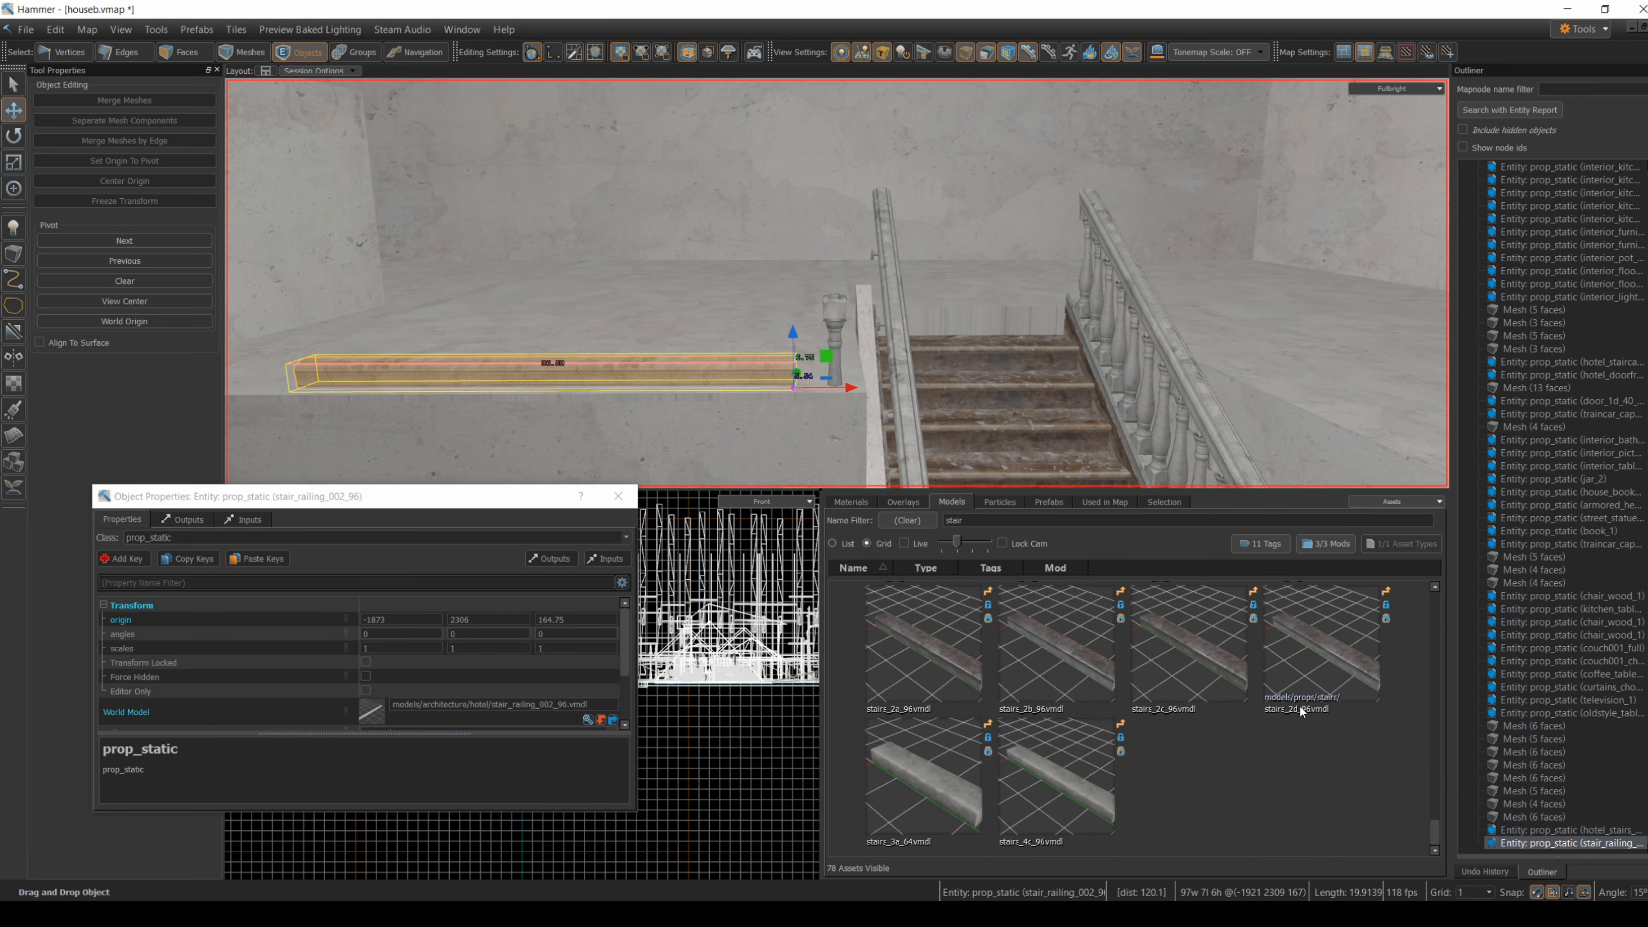
- Raise the baluster beside the staircase to height 191
left_click(851, 313)
right_click_drag(772, 431, 746, 426)
left_click(941, 334)
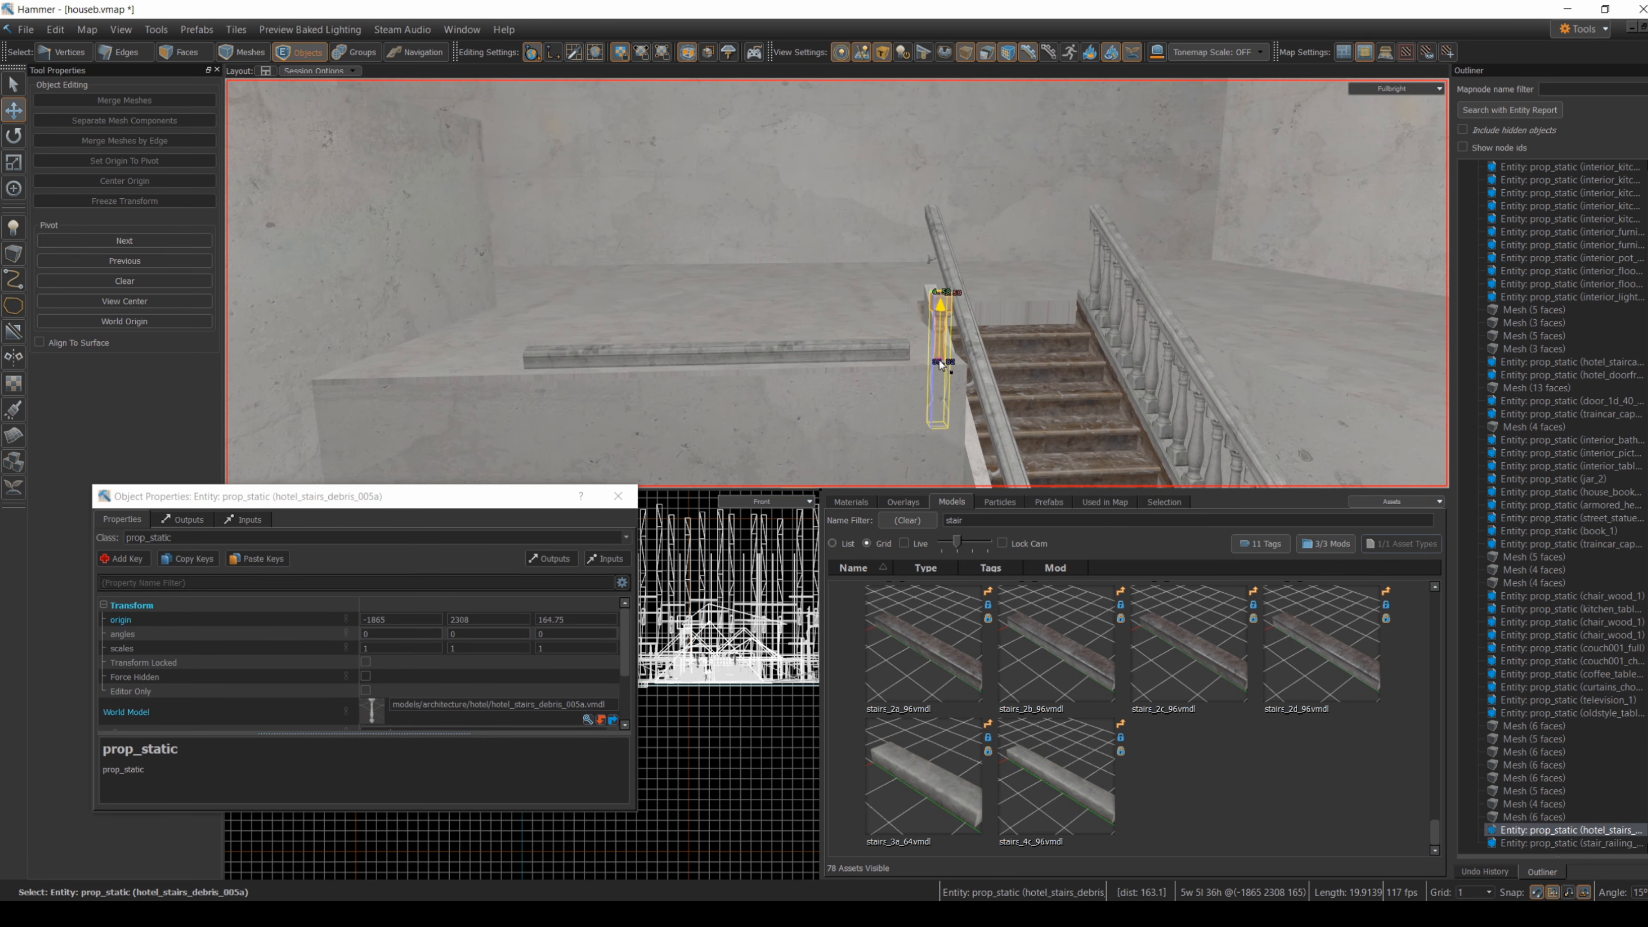
left_click_drag(944, 319, 945, 218)
- Stretch the railing at both ends so it runs along the whole upper-floor edge up to the staircase
left_click(596, 350)
left_click(13, 92)
left_click_drag(909, 351, 963, 350)
left_click_drag(527, 360, 325, 365)
- Shift the first baluster so it stands on the lower rail beside the staircase
left_click(824, 320)
left_click(1000, 326)
right_click_drag(1000, 326, 837, 283)
left_click(837, 282)
left_click_drag(674, 218, 675, 248)
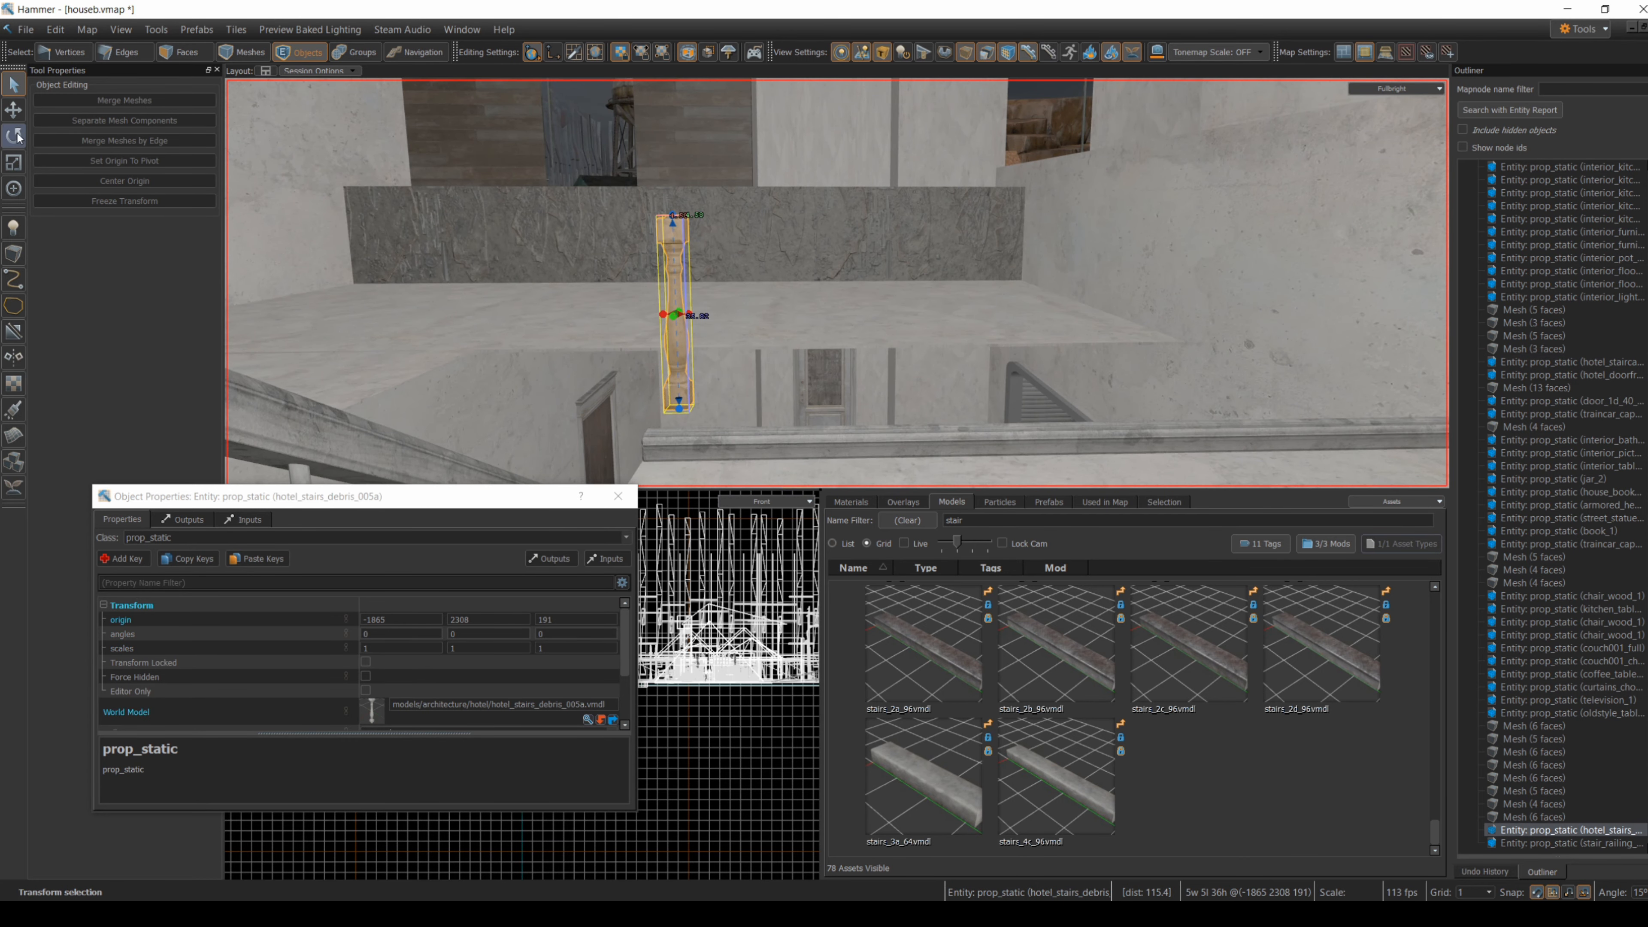
key("w")
left_click_drag(620, 341, 598, 342)
mouse_move(727, 372)
right_mouse_down()
mouse_move(837, 283)
mouse_move(726, 372)
right_mouse_up()
left_click_drag(767, 156, 751, 161)
mouse_move(752, 161)
right_mouse_down()
mouse_move(837, 283)
mouse_move(752, 161)
right_mouse_up()
left_click(751, 160)
- Duplicate the baluster and stand the first few copies on the lower rail near the staircase
left_click(691, 314)
mouse_move(691, 317)
right_mouse_down()
mouse_move(837, 283)
mouse_move(692, 316)
right_mouse_up()
key("ctrl+v")
left_click_drag(700, 244, 706, 142)
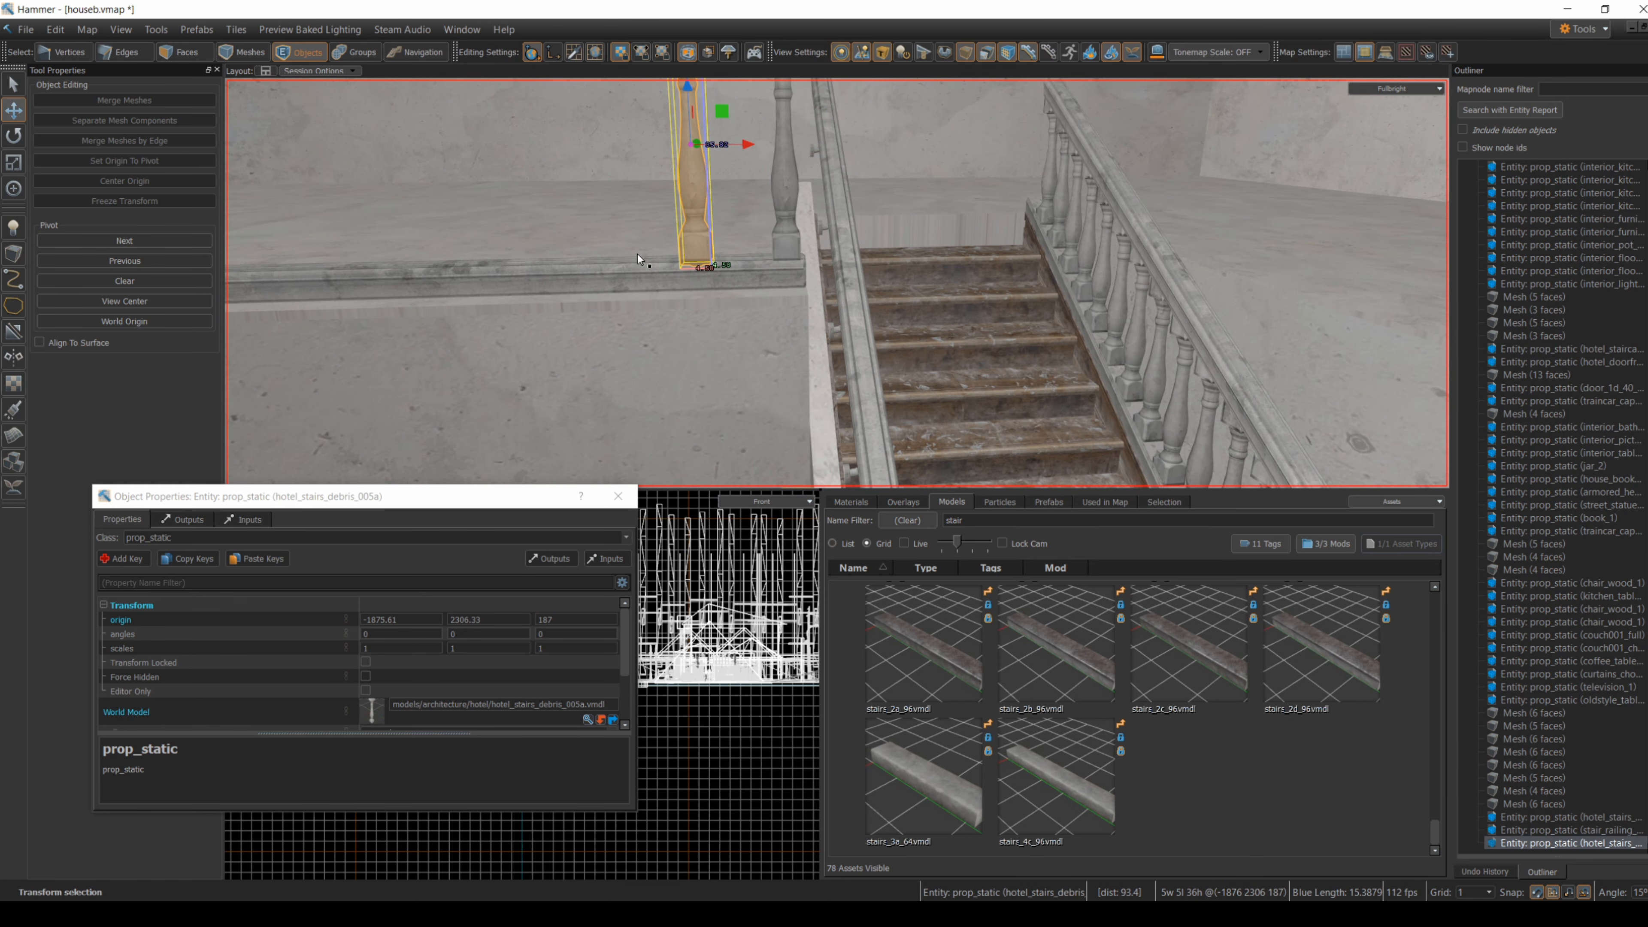
key("ctrl+v")
left_click_drag(544, 272, 567, 154)
key("ctrl+v")
left_click_drag(346, 250, 348, 159)
key("ctrl+v")
left_click_drag(443, 252, 444, 159)
- Paste more baluster copies and stand them along the rest of the lower rail up to the wall
right_click_drag(444, 159, 837, 283)
key("ctrl+v")
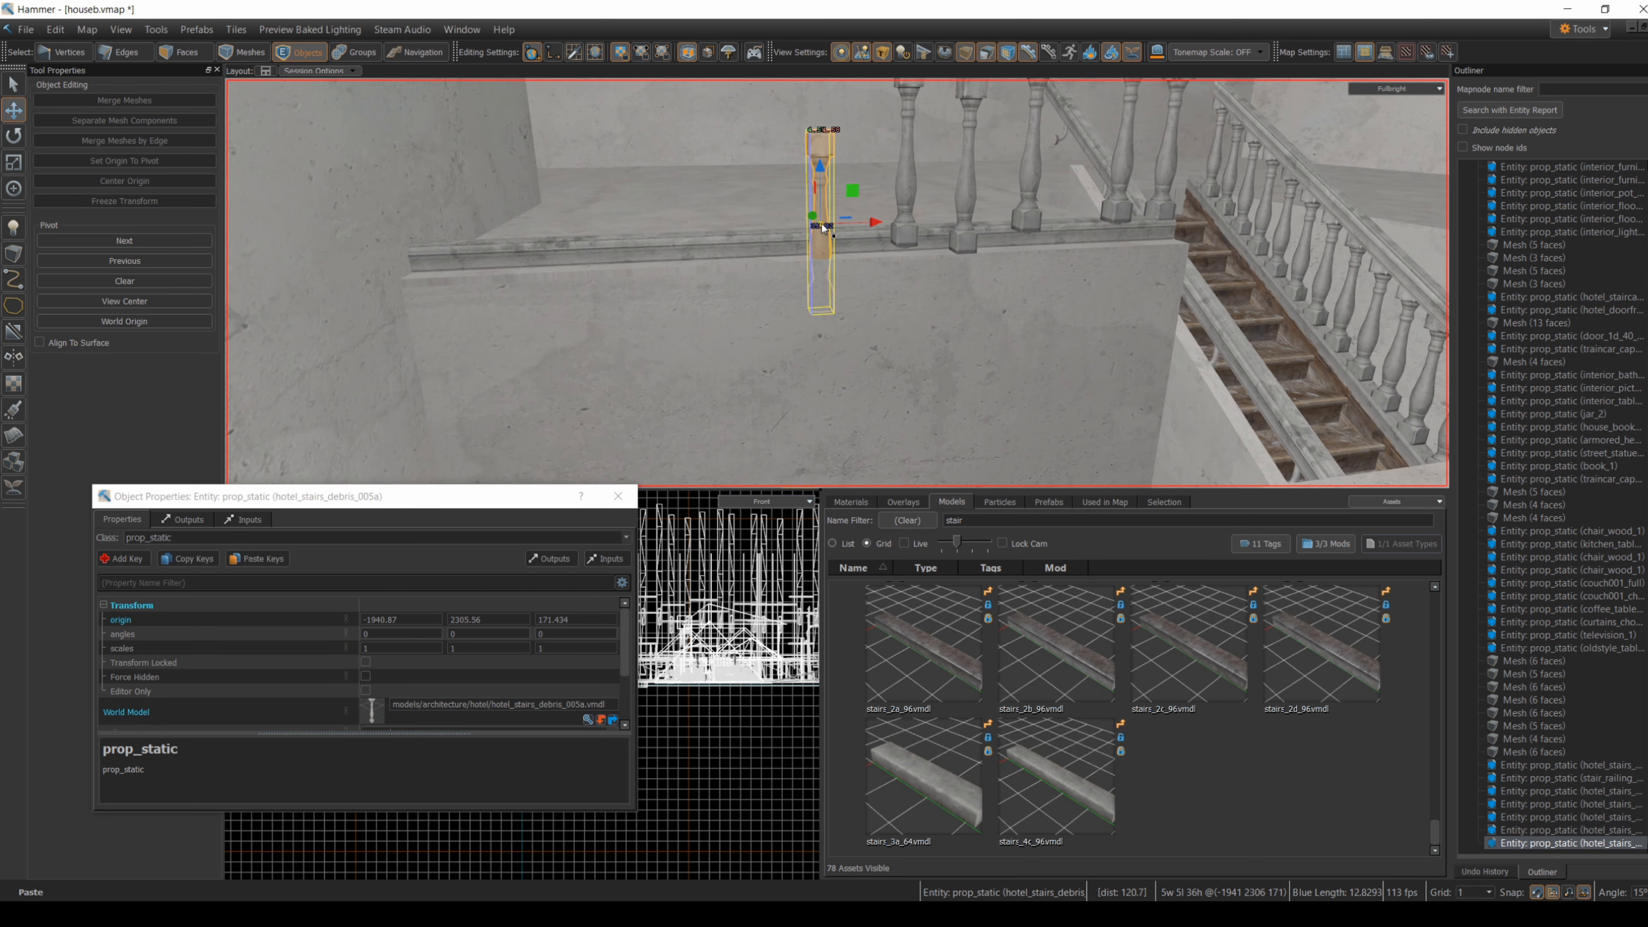
left_click_drag(718, 197, 715, 116)
key("ctrl+v")
left_click_drag(634, 195, 628, 111)
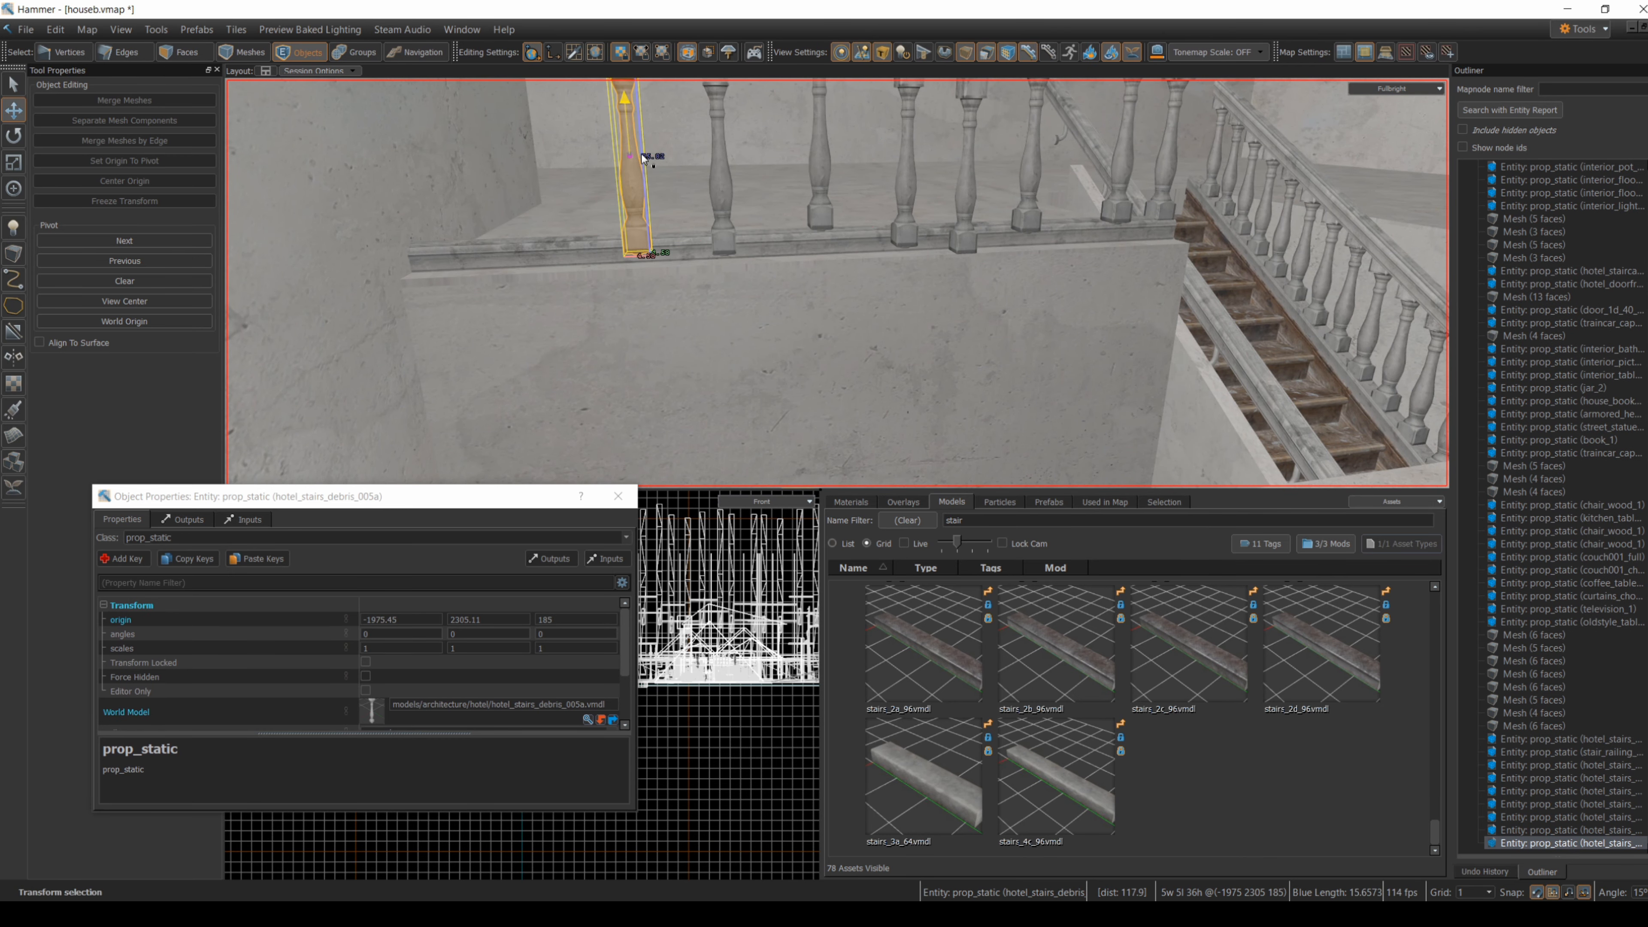
key("ctrl+v")
left_click_drag(541, 195, 528, 112)
key("ctrl+v")
left_click_drag(457, 248, 462, 168)
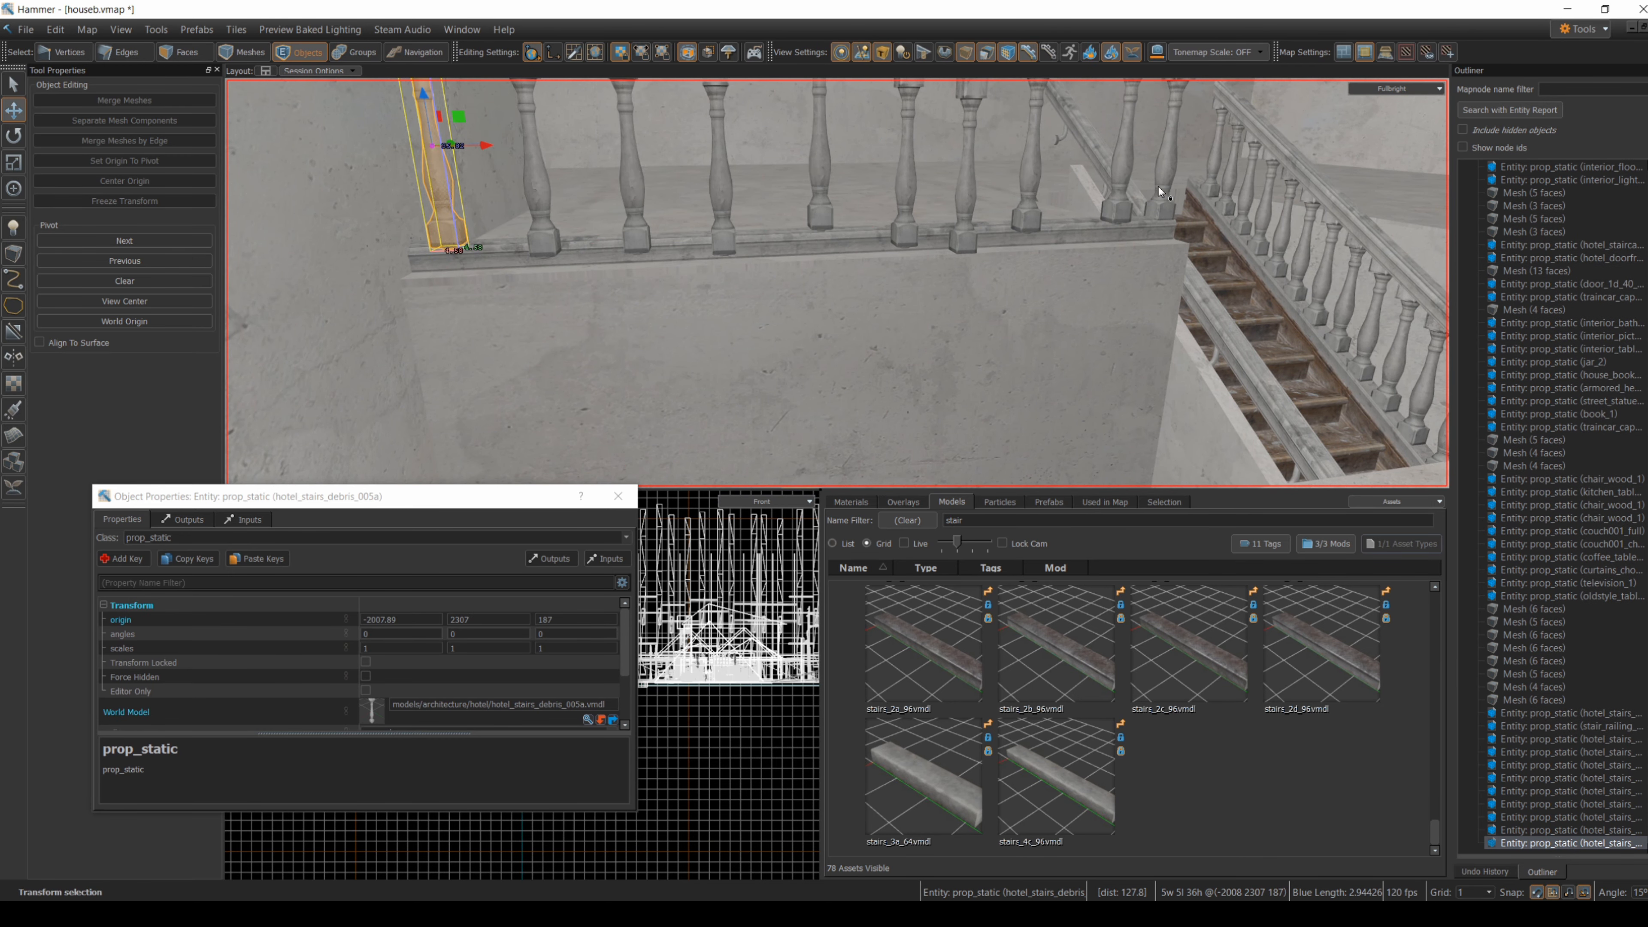
- Set the origin height of the balusters on the staircase half of the rail to 186
left_click(1164, 189)
left_click(1124, 187)
type("1")
left_click_drag(571, 622, 510, 617)
left_click(1031, 188)
left_click(967, 191)
left_click(906, 207)
type("186")
left_click(820, 189)
type("186")
- Set the origin height of the remaining balusters toward the wall to 186
left_click(718, 189)
type("18")
left_click(626, 189)
type("1")
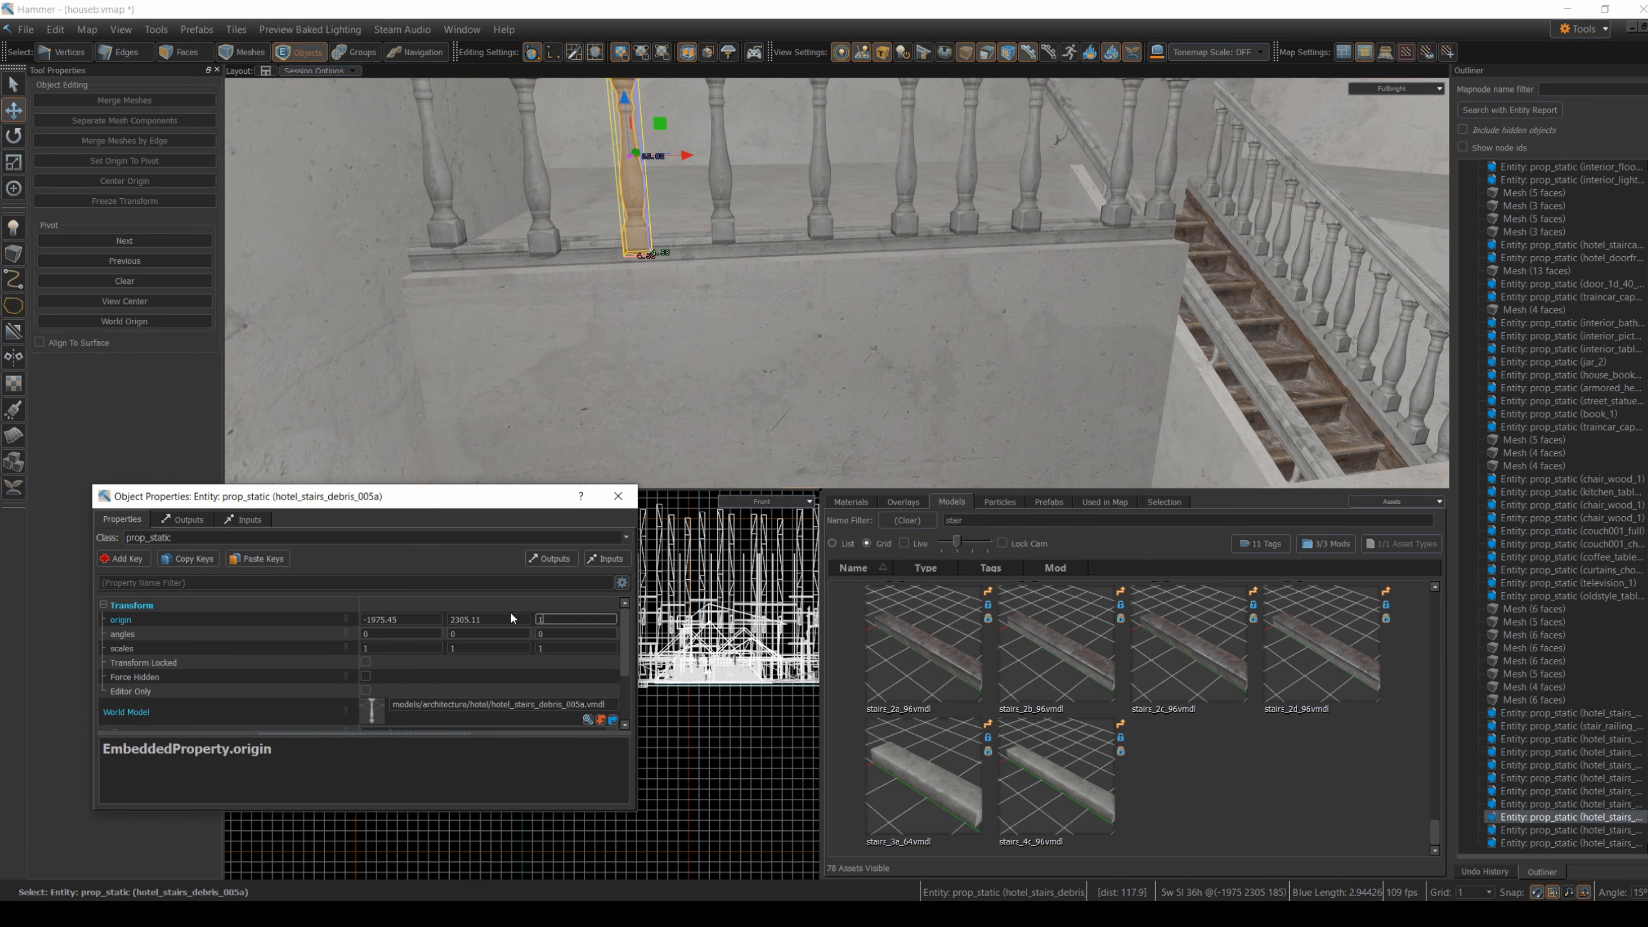
type("86")
left_click(539, 185)
left_click(439, 203)
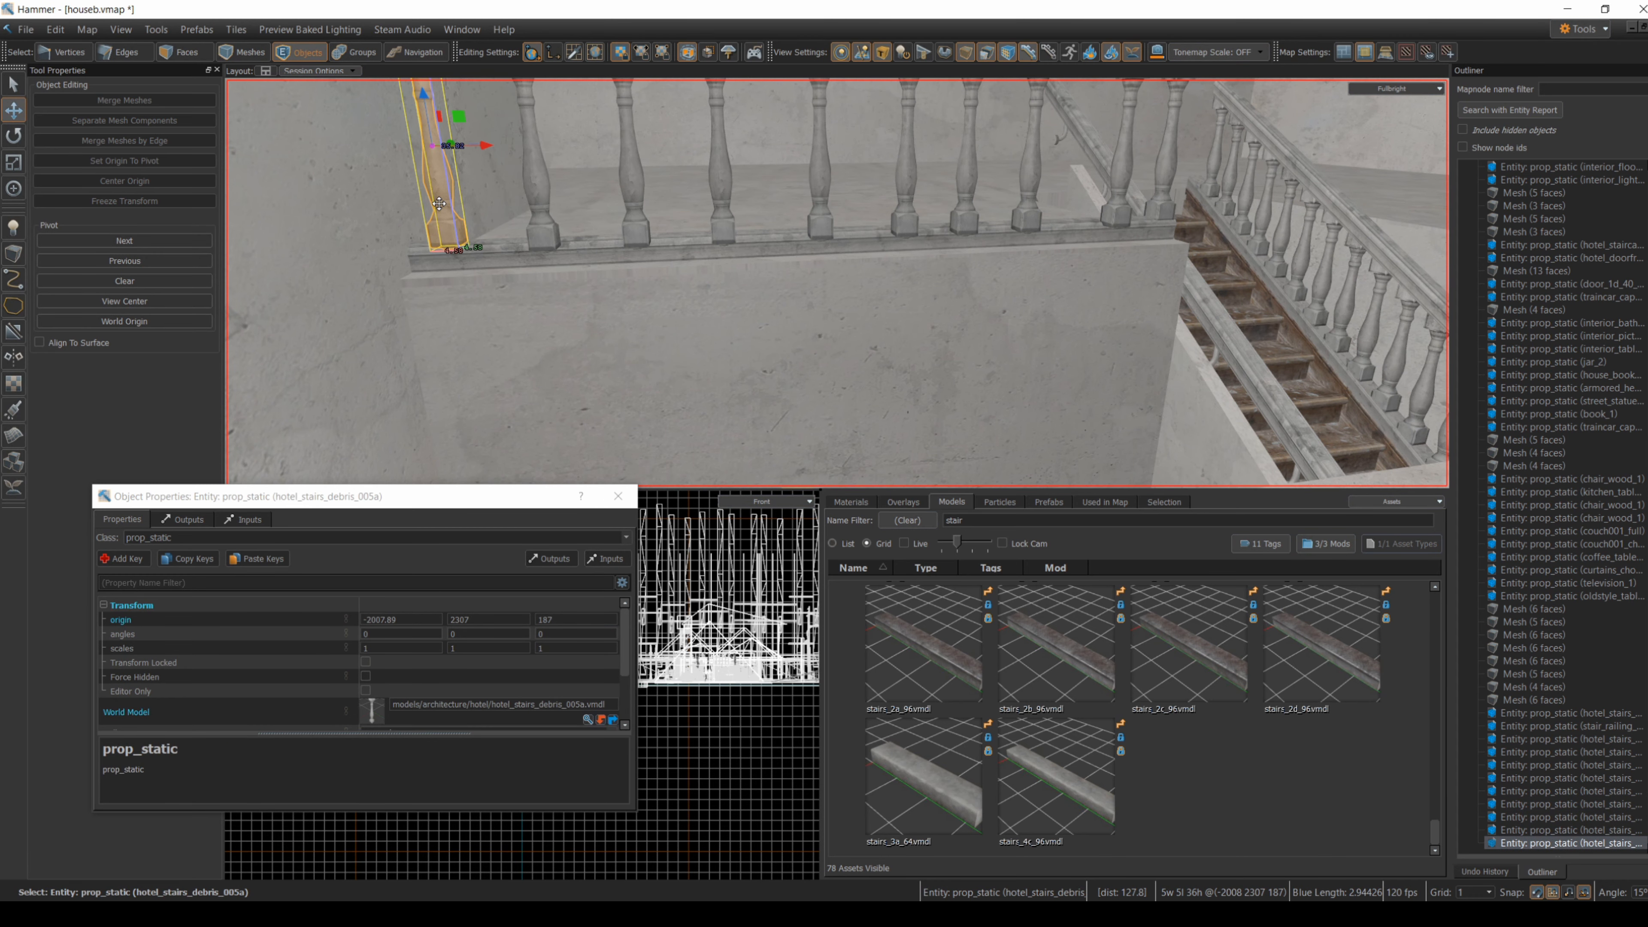
double_click(568, 618)
type("186")
- Set the Y origin of the balusters on the staircase half of the rail to 2310
left_click(1128, 185)
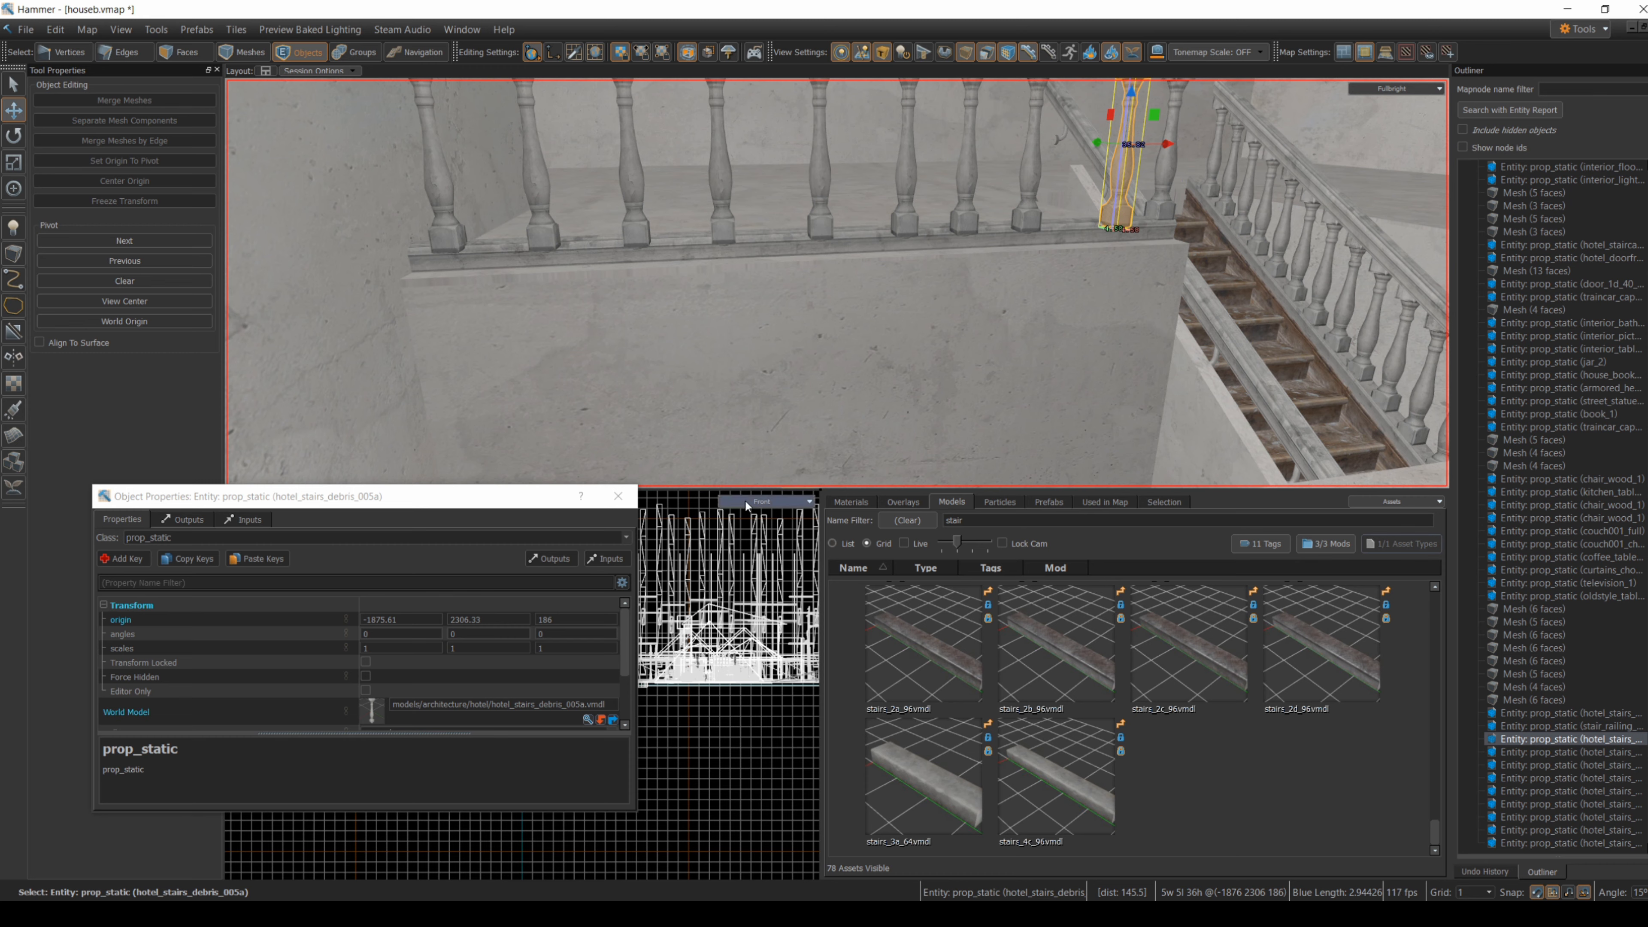
double_click(488, 620)
left_click(1029, 175)
left_click_drag(492, 621, 418, 617)
type("2310")
left_click(980, 188)
left_click(914, 187)
type("2310")
left_click(811, 213)
type("2310")
- Set the Y origin of the remaining balusters toward the wall to 2310
left_click(706, 225)
type("2310")
left_click(627, 184)
left_click(482, 620)
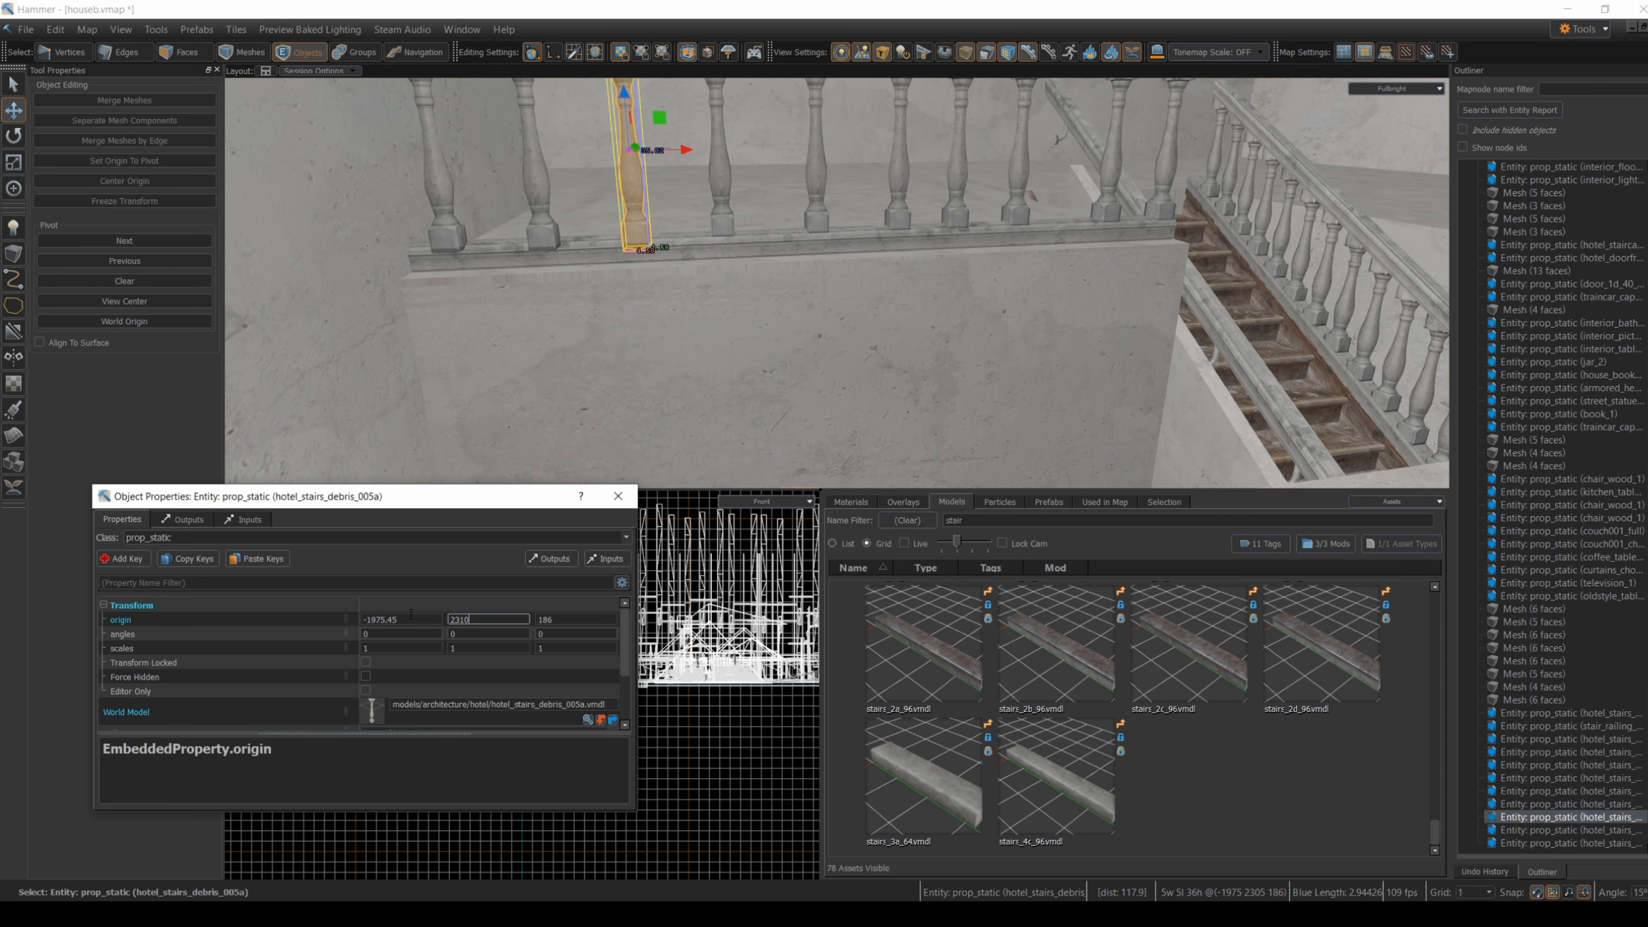
left_click(546, 194)
left_click_drag(491, 621, 407, 616)
left_click(452, 187)
type("2310")
left_click(547, 226)
right_click_drag(787, 356, 786, 354)
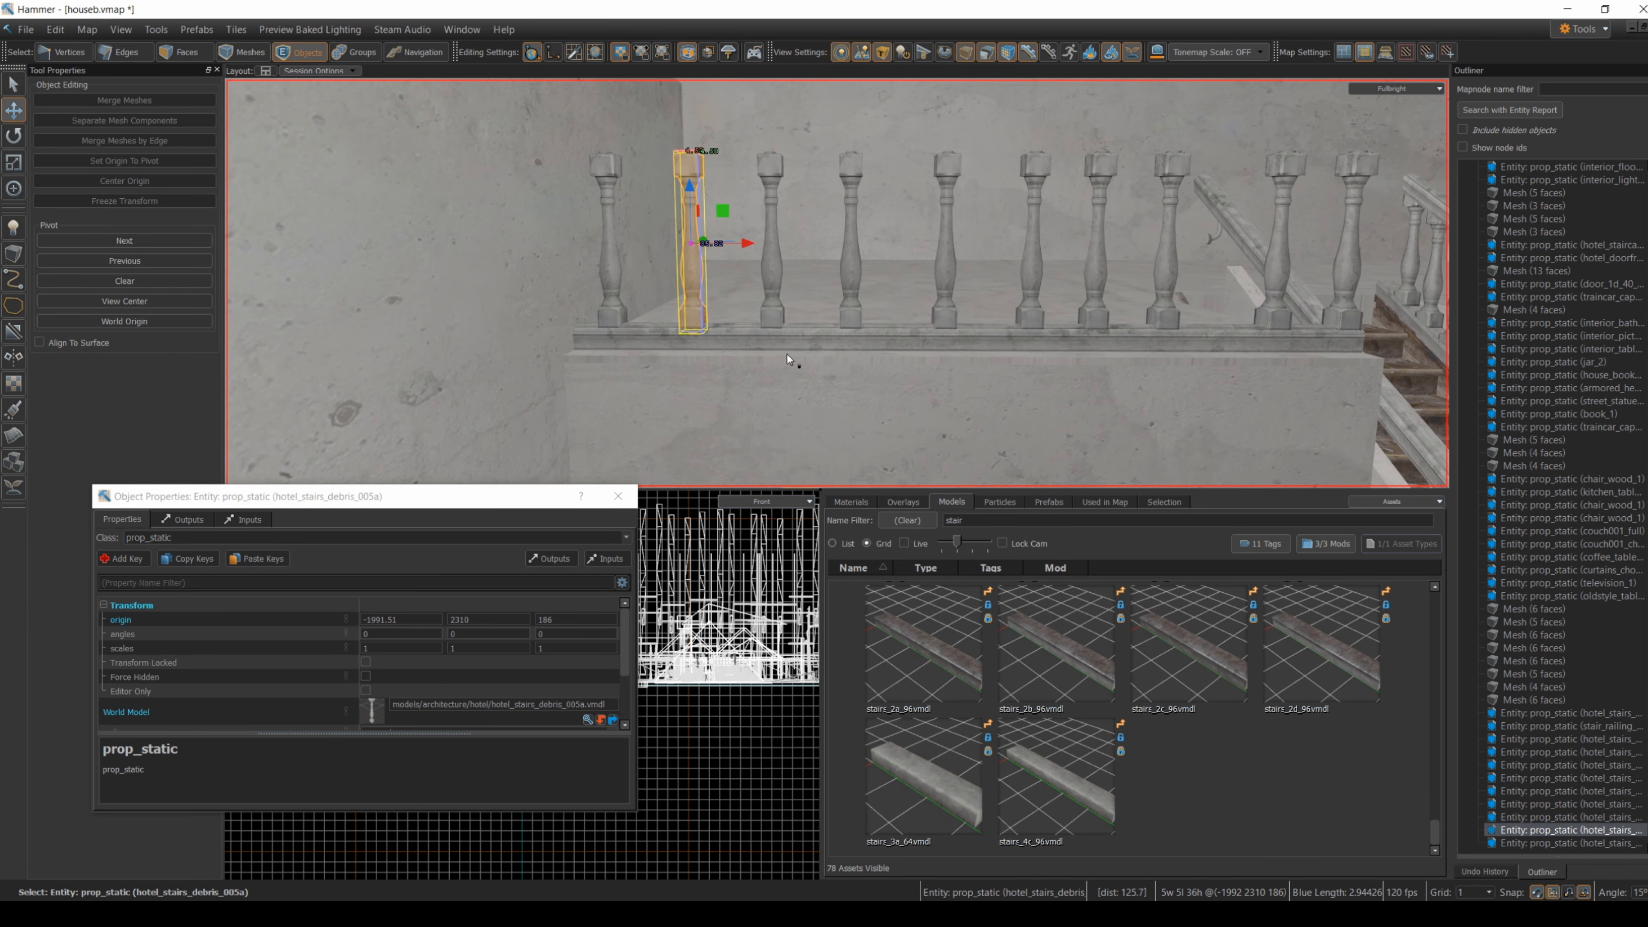
- Duplicate the lower stair_railing_002_96 rail and lift the copy above the balusters as a handrail
left_click(921, 341)
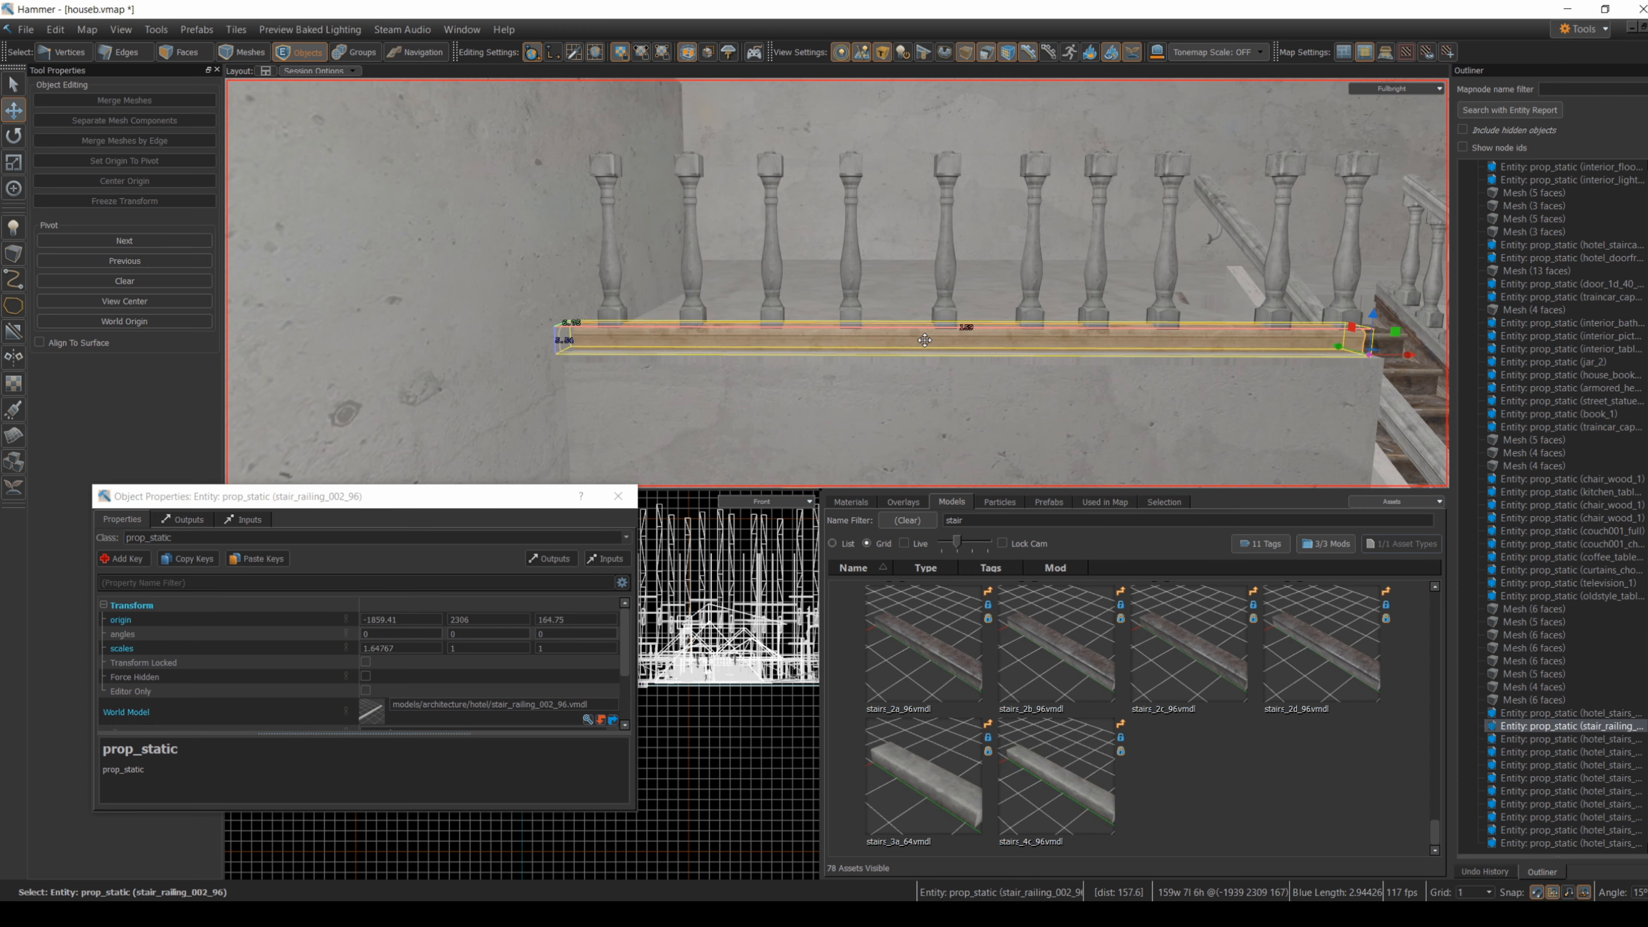
key("ctrl+c")
key("ctrl+v")
left_click_drag(1157, 239, 1161, 98)
- Set the origin height of the upper rail to 213
left_click(959, 341)
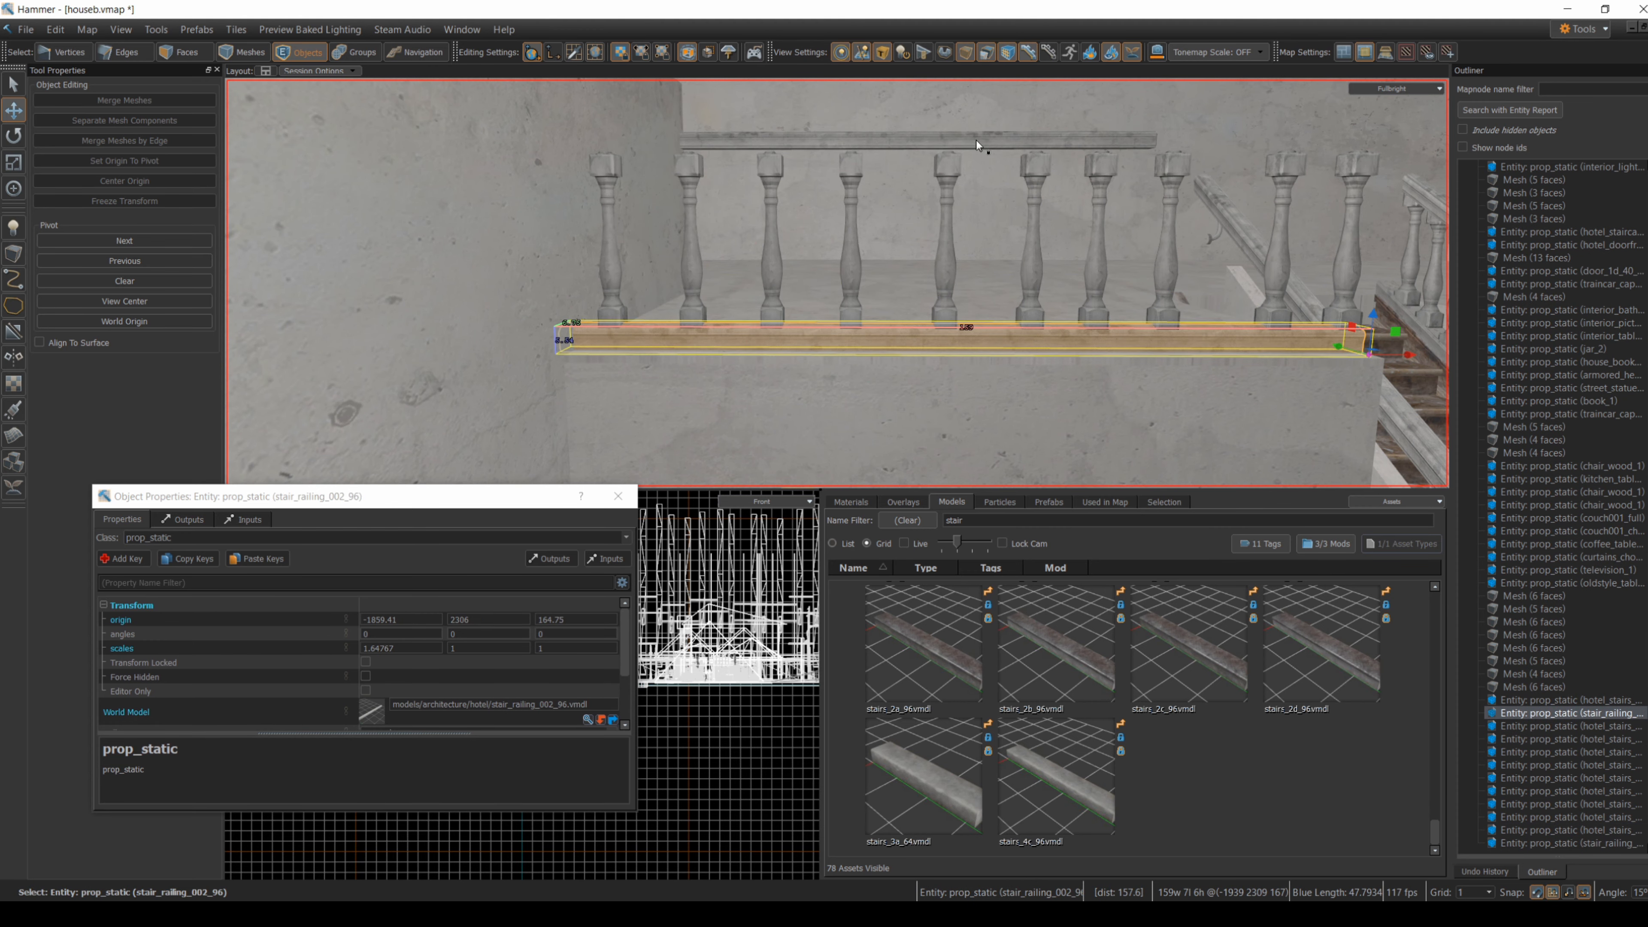
left_click(977, 141)
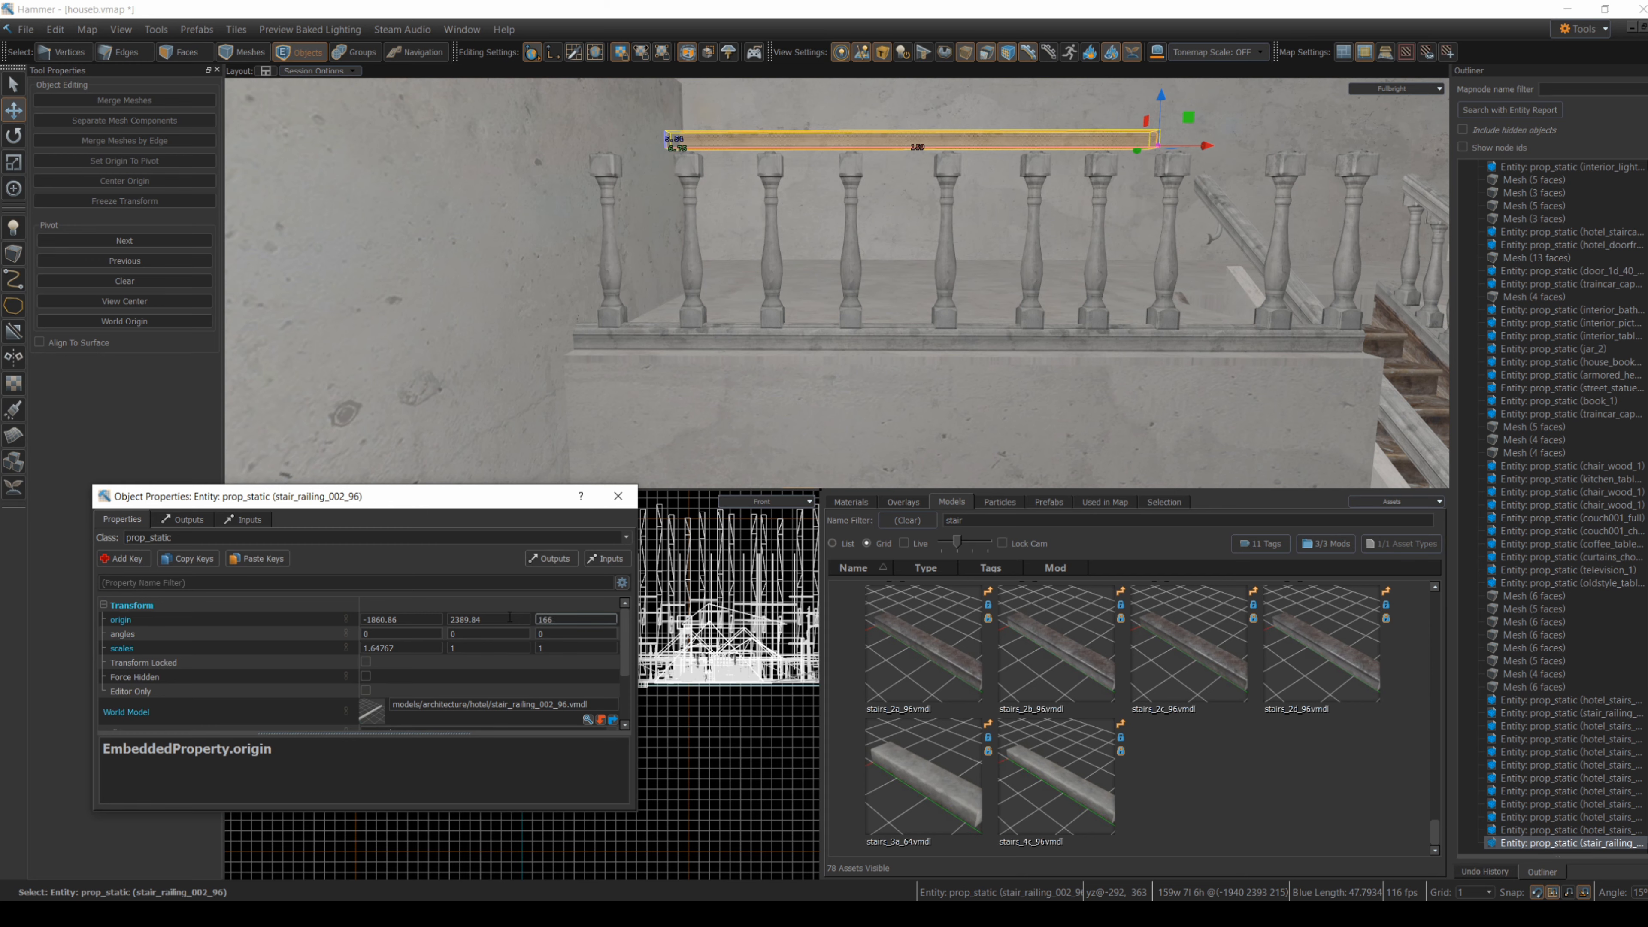
key("Return")
key("z")
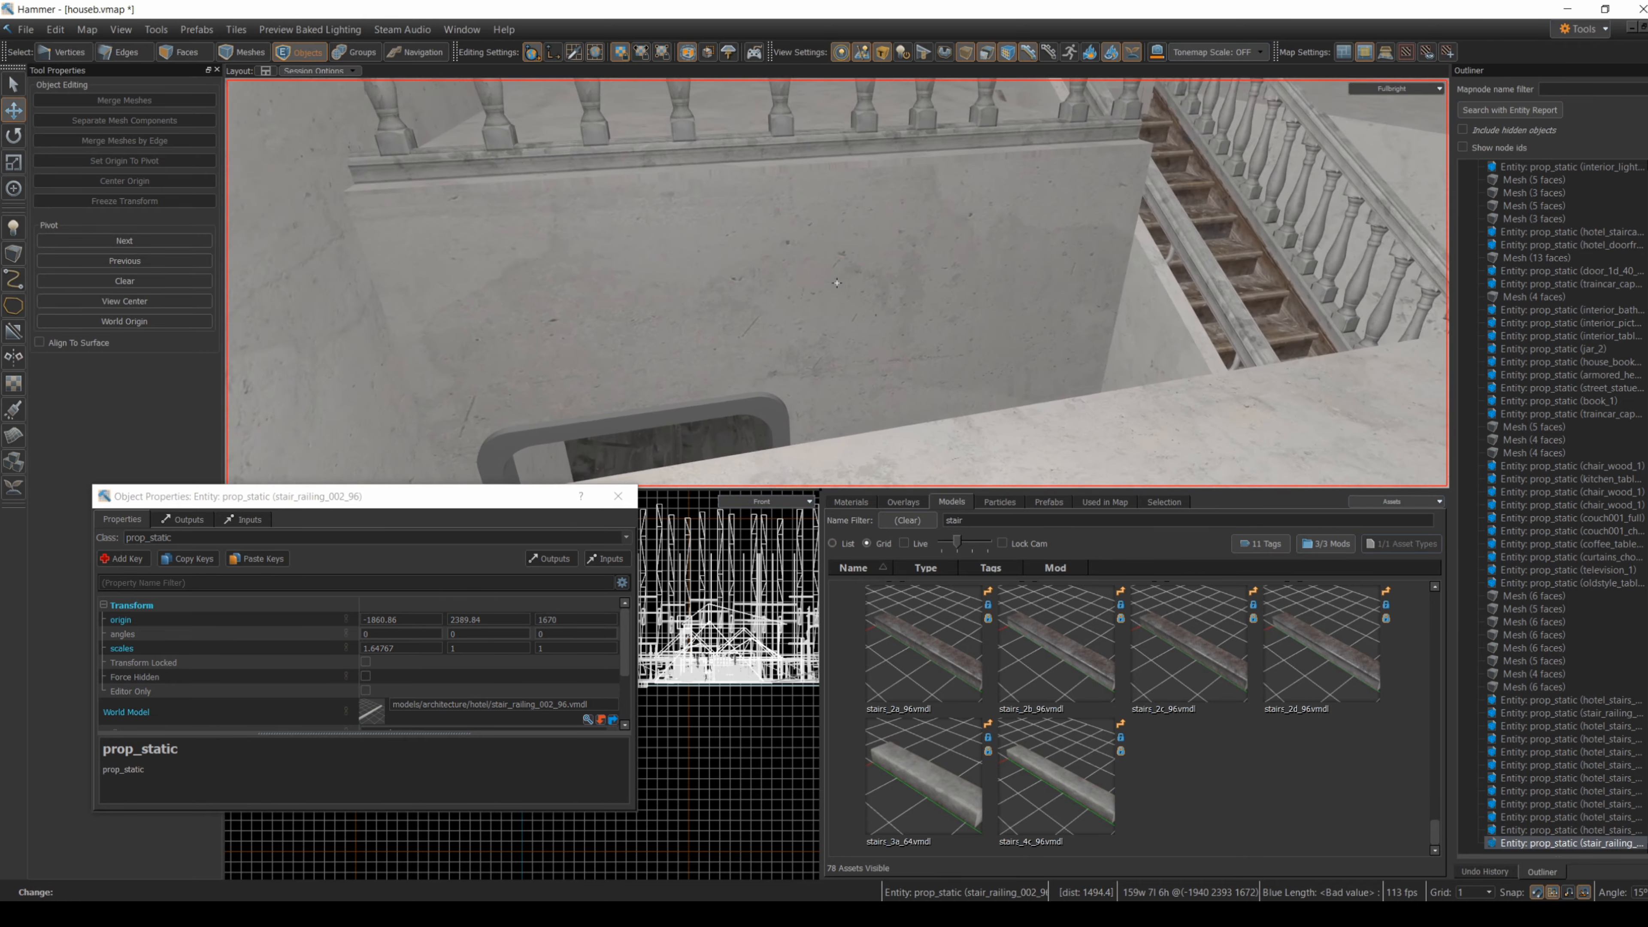
key("s")
key("s")
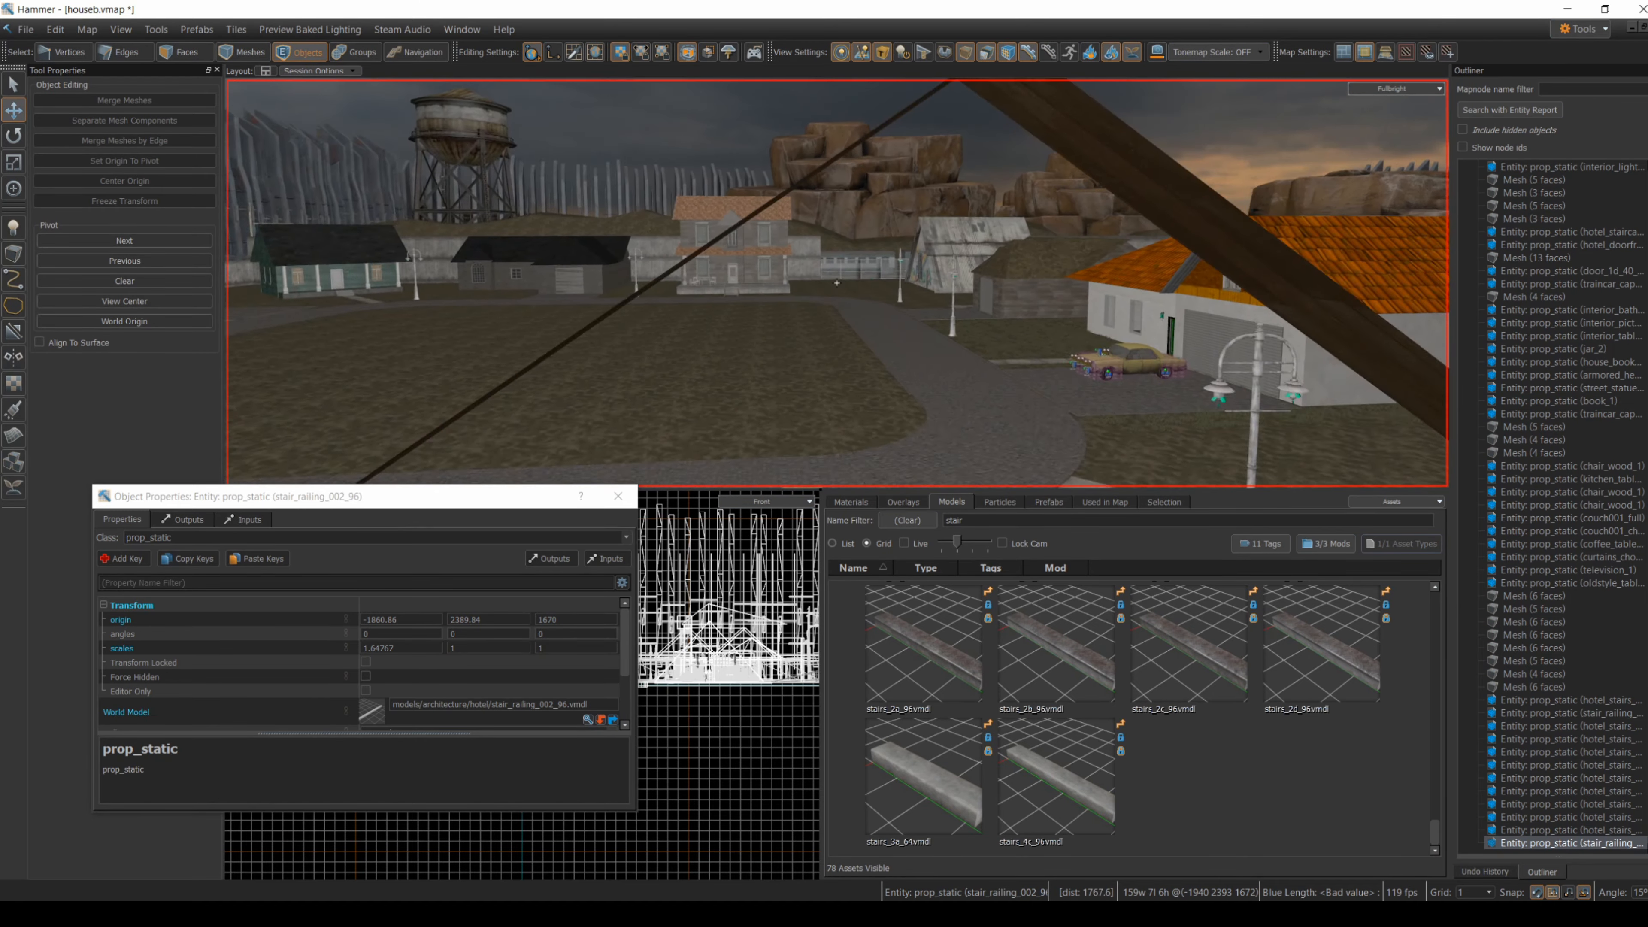
key("z")
double_click(549, 620)
type("213")
key("Return")
- Lower the upper rail to height 204 and align it on top of the balusters, ending at the one beside the staircase
key("z")
key("w")
key("d")
key("z")
left_click_drag(890, 210, 543, 242)
left_click_drag(544, 161, 546, 195)
key("z")
key("a")
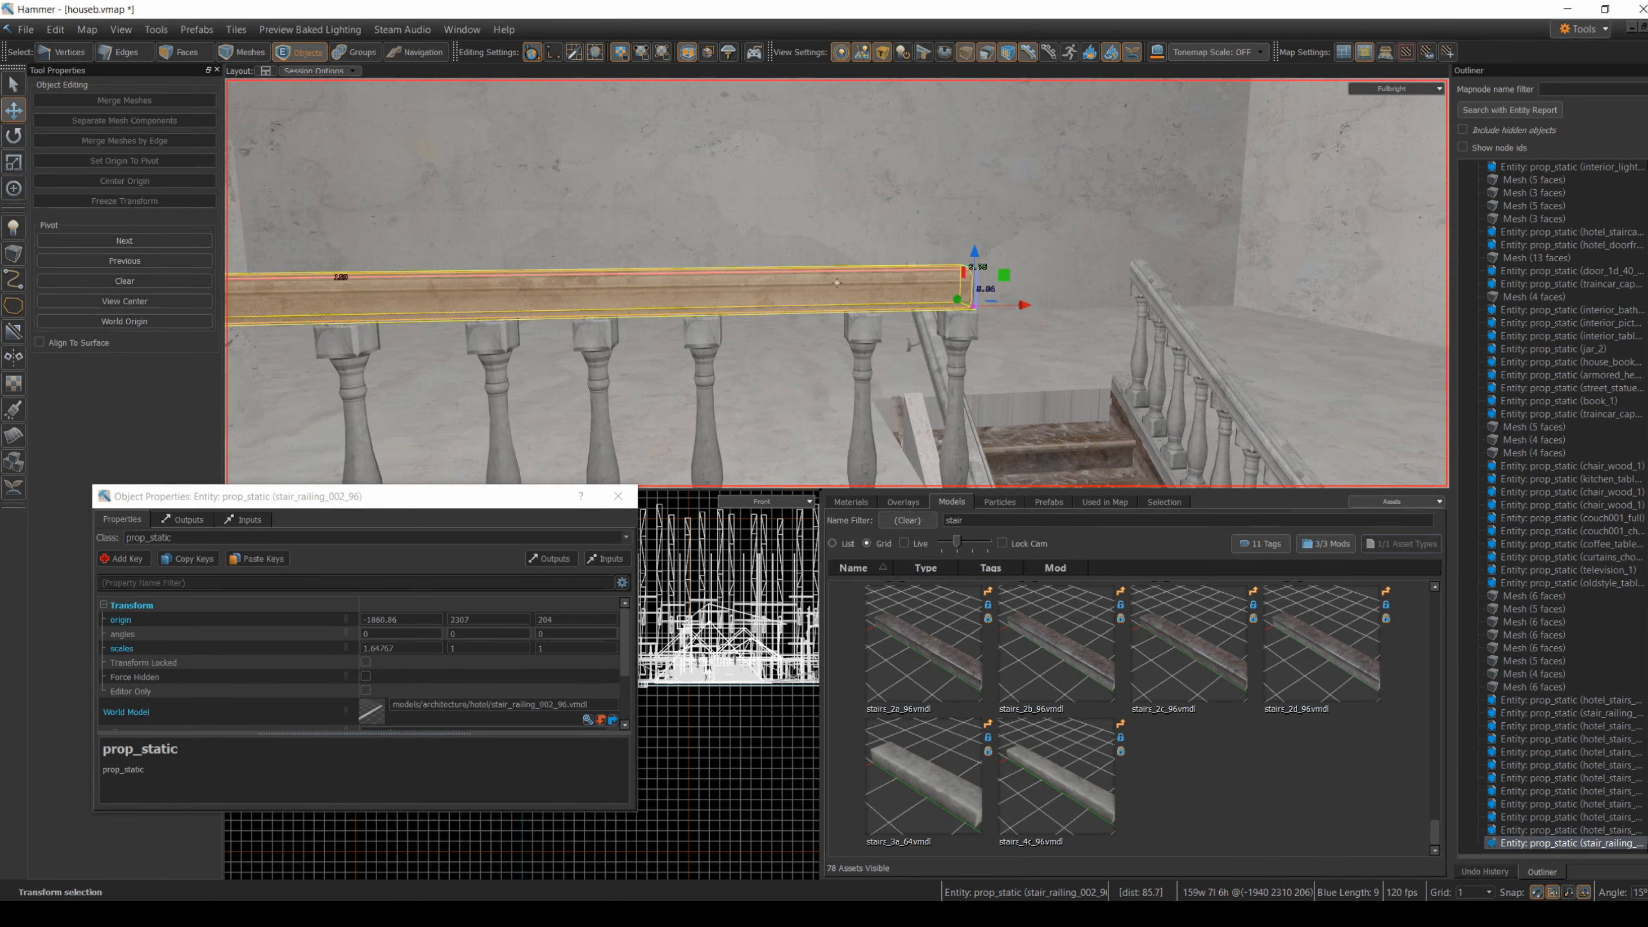
key("z")
left_click_drag(946, 289, 956, 289)
- Move the balusters near the staircase sideways so the spacing along the rail is even
key("z")
key("s")
left_click(837, 283)
key("a")
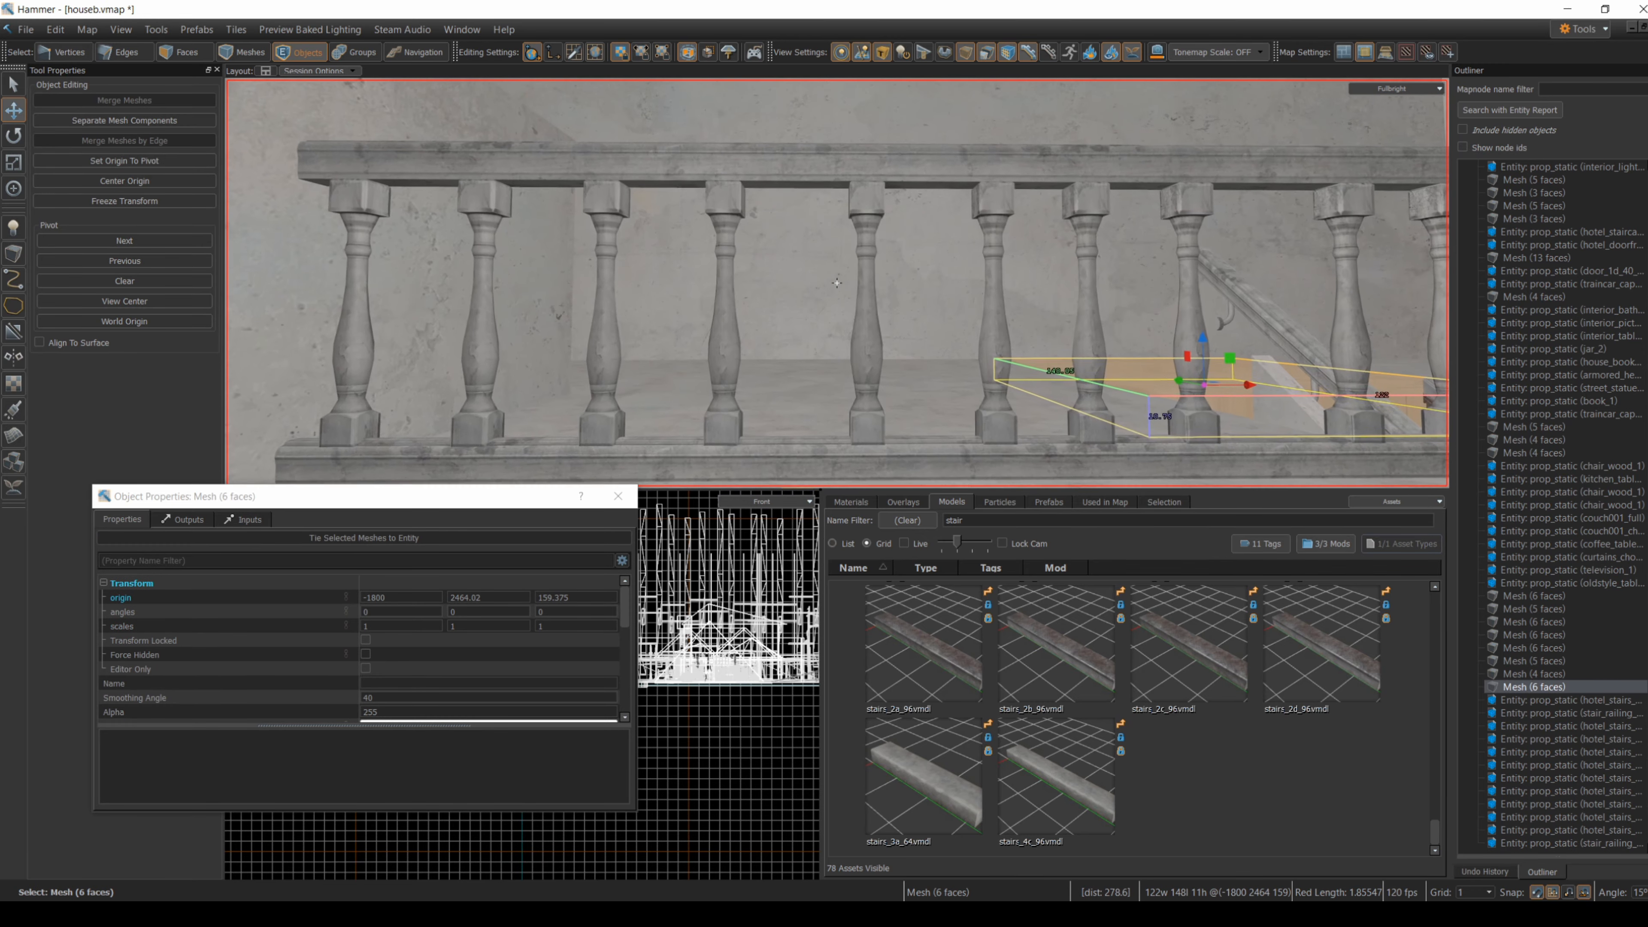
key("s")
key("z")
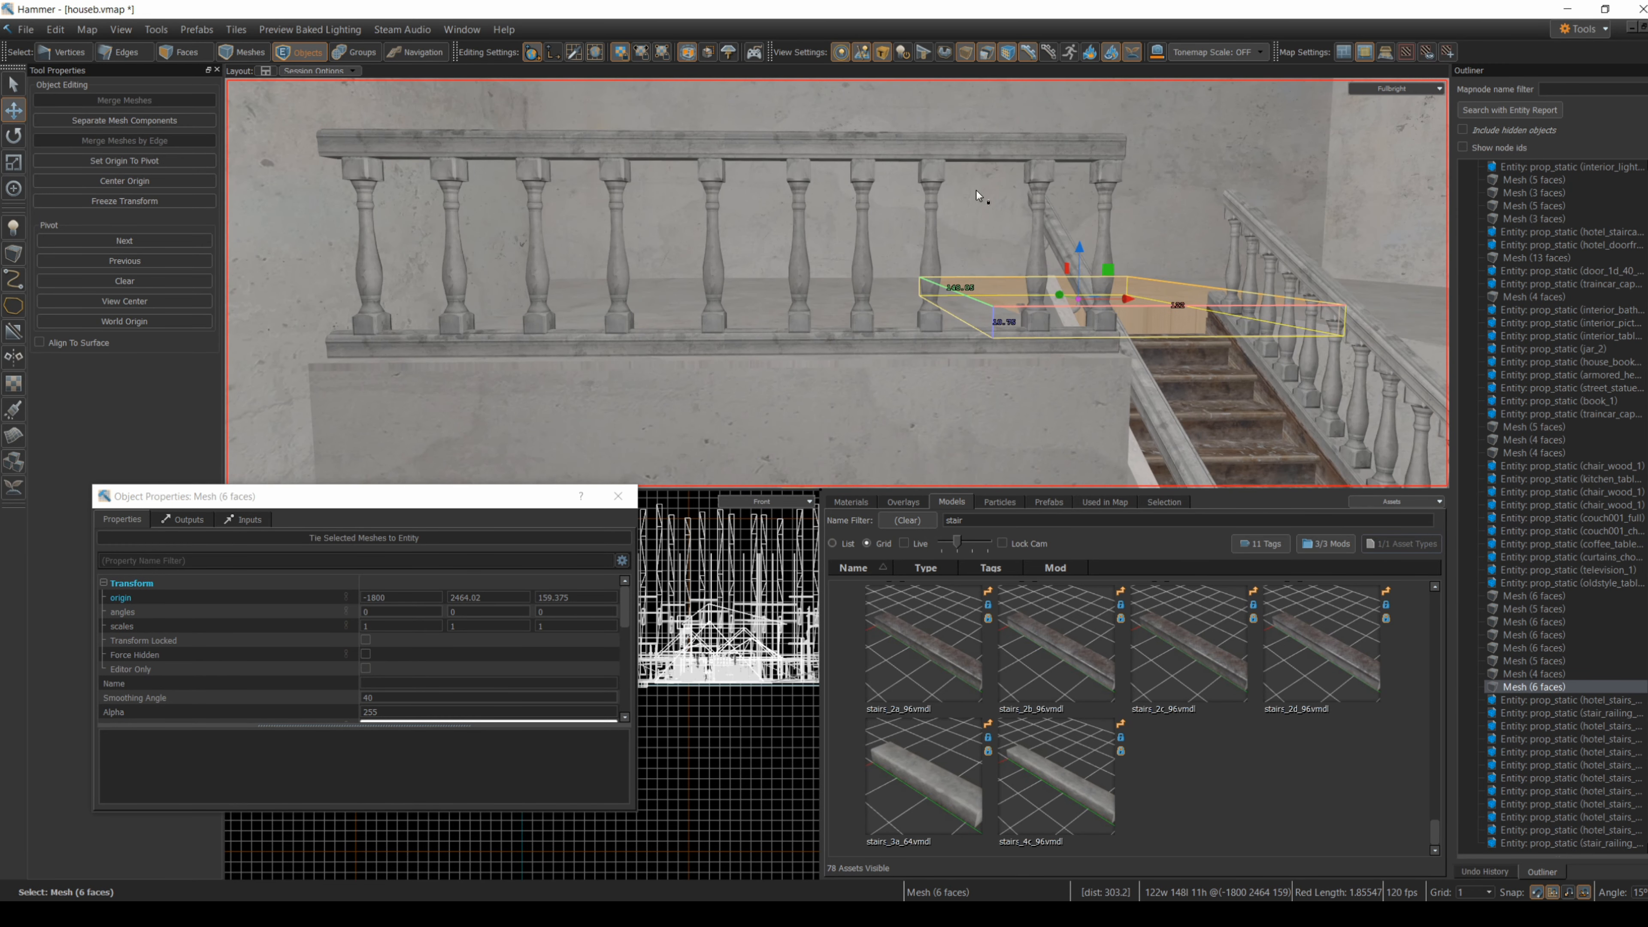
left_click(1039, 306)
left_click_drag(1075, 254, 837, 256)
left_click(964, 260)
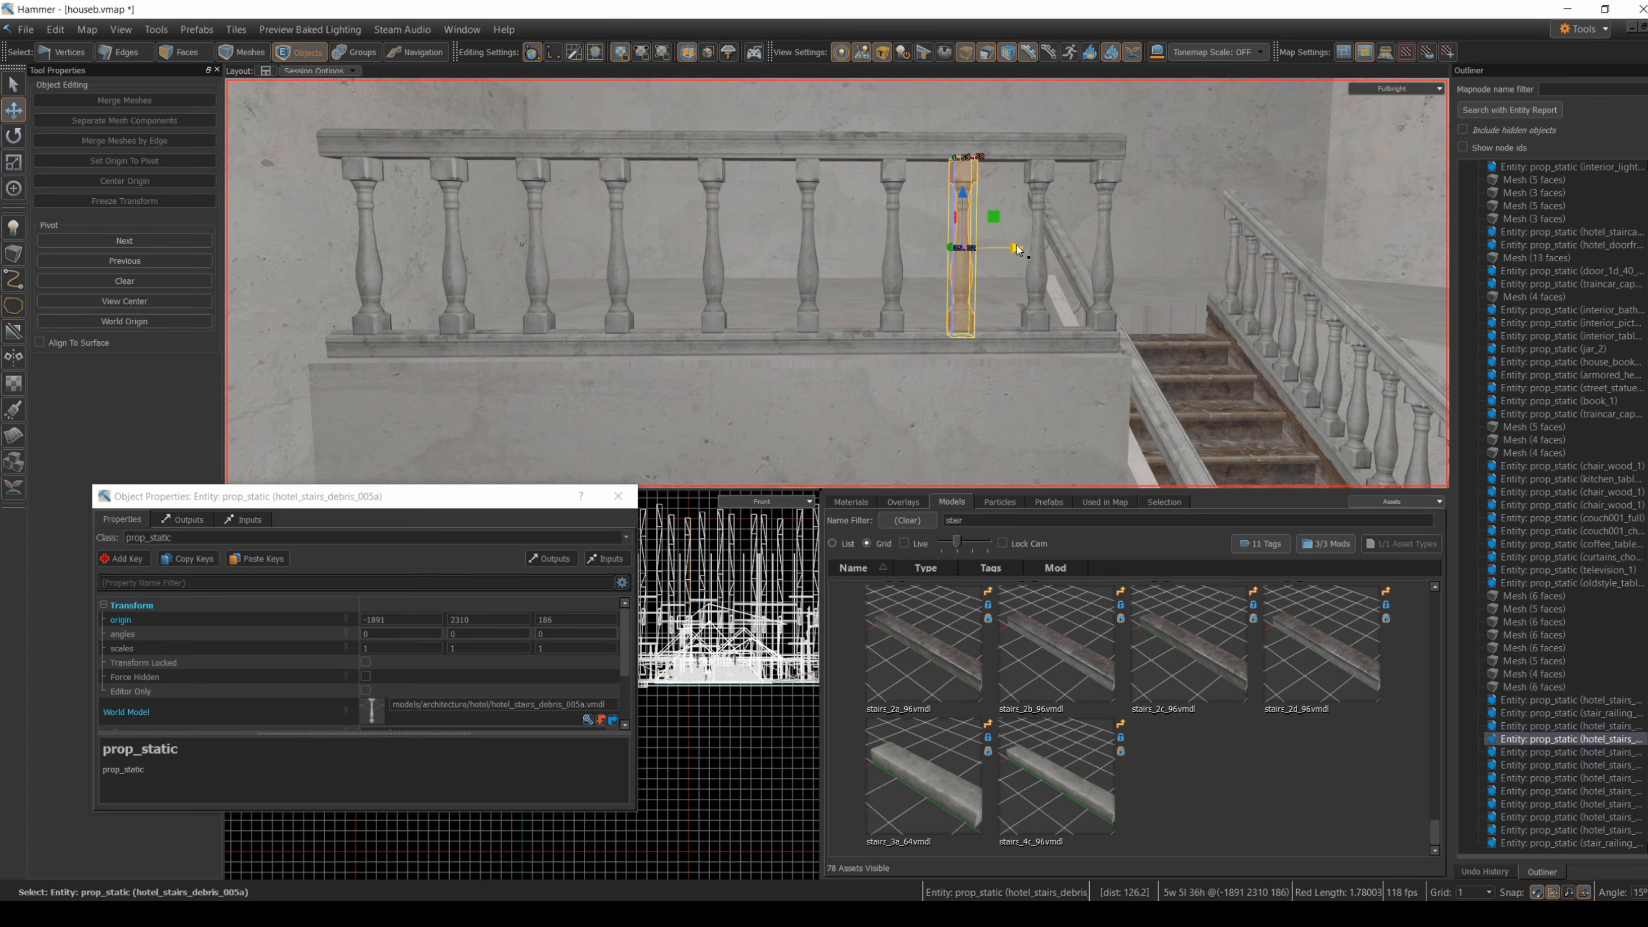
key("Escape")
- Select the upper rail, the lower rail and all balusters together and paste a copy of the whole railing
key("z")
key("w")
key("d")
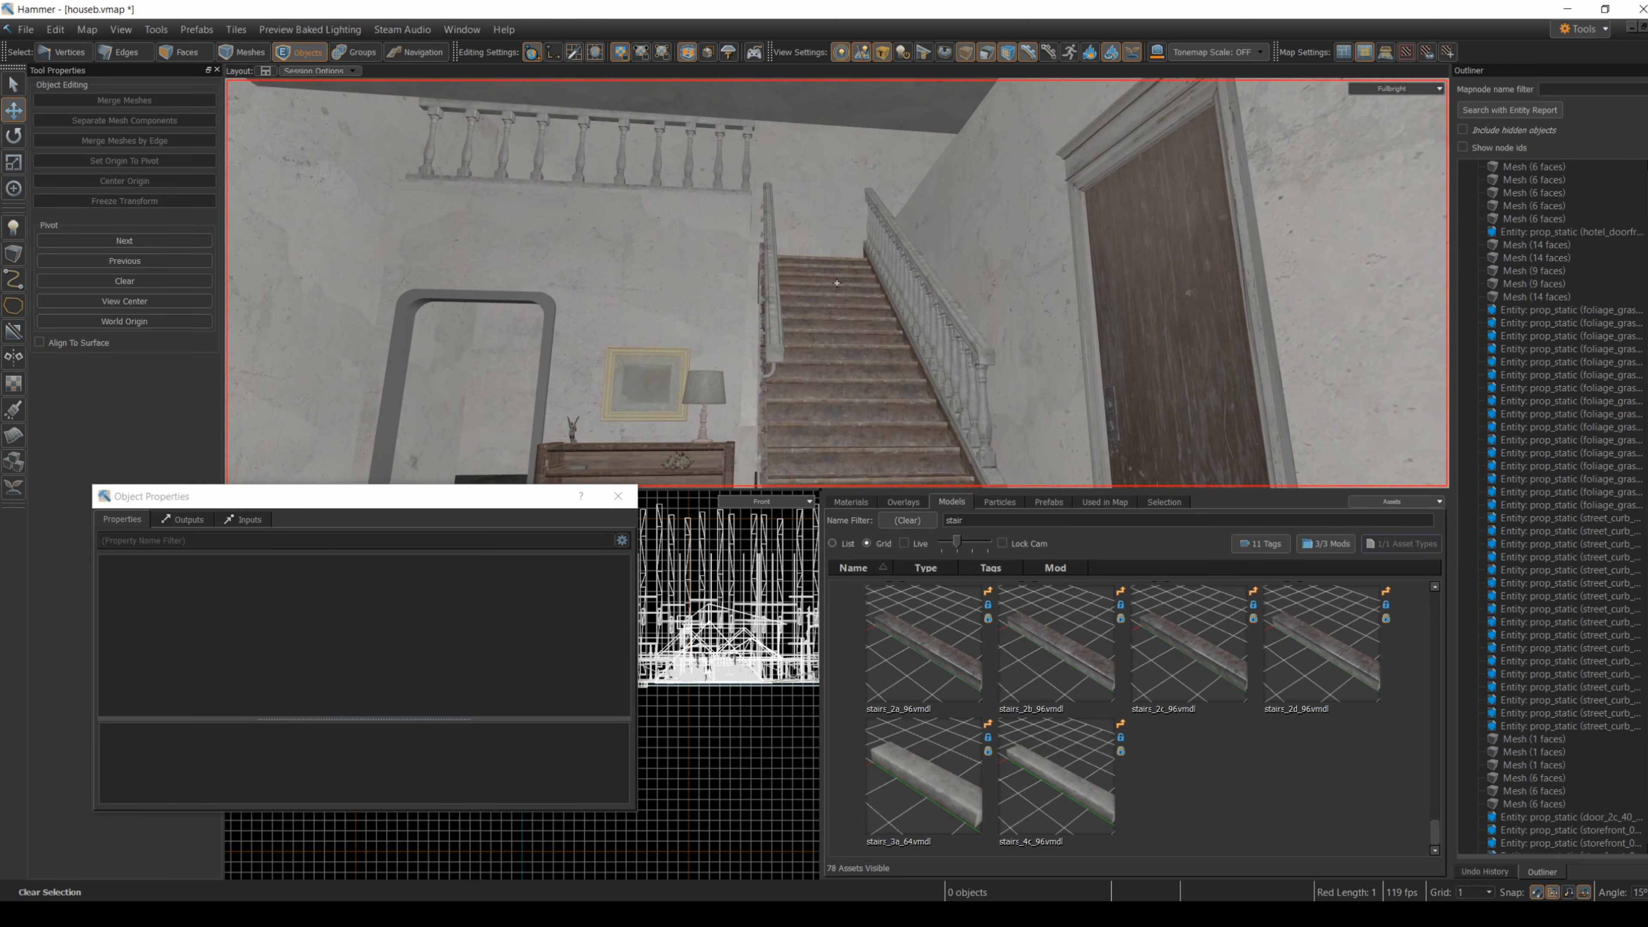
key("s")
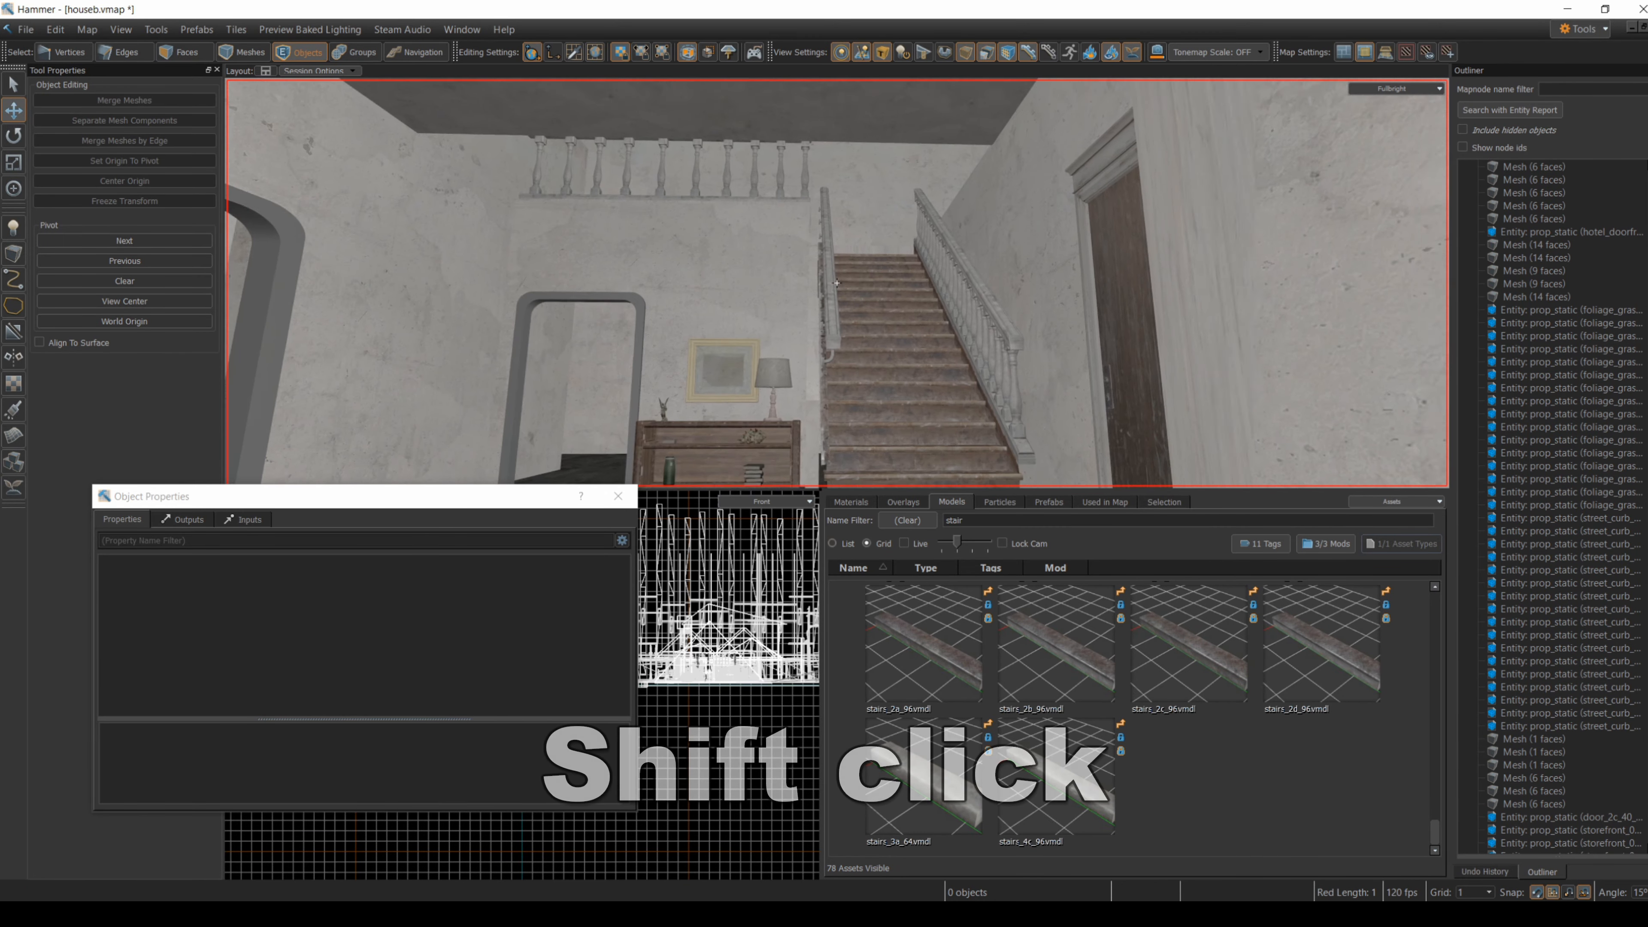
key("w")
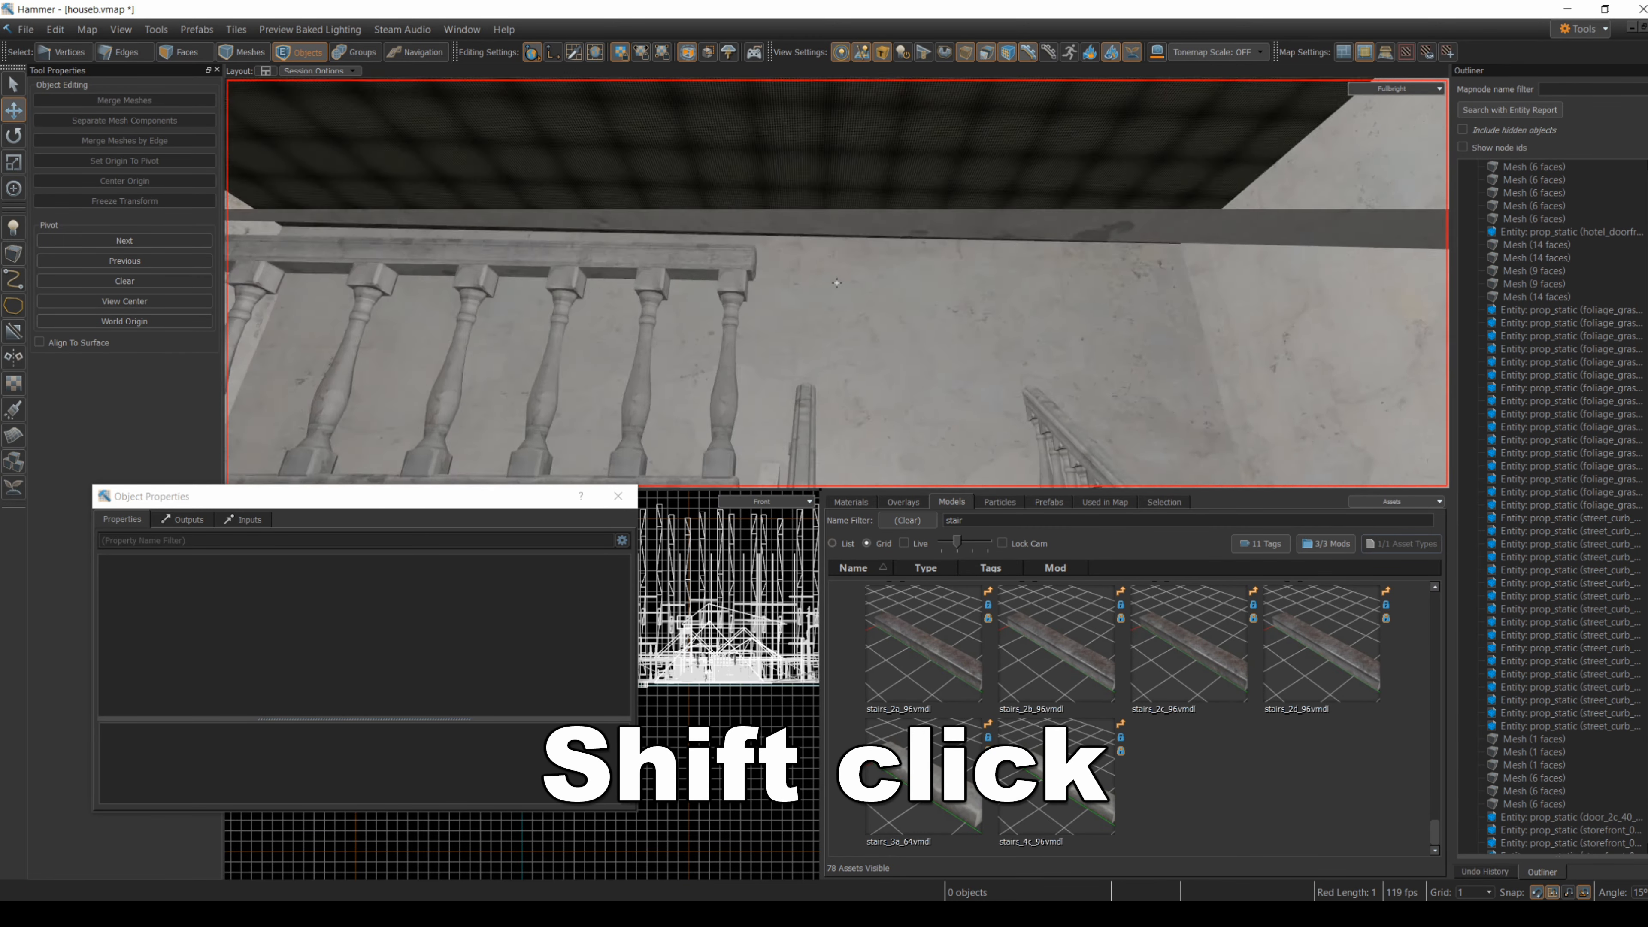
key("z")
left_click(733, 228)
left_click(806, 295, "shift")
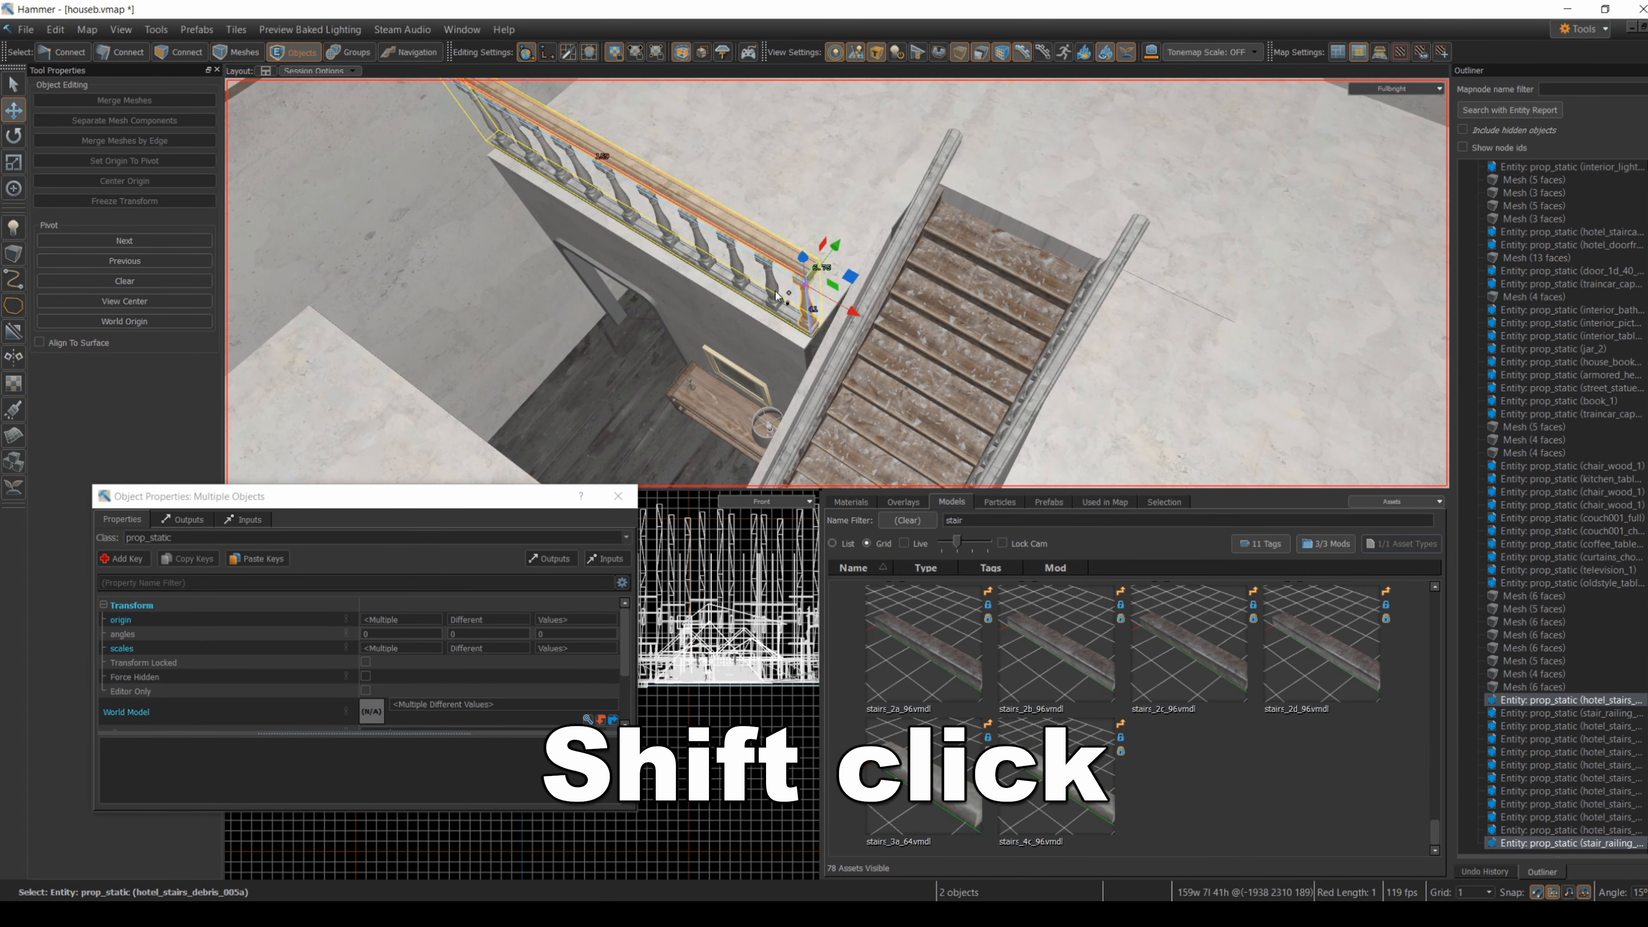
left_click(770, 280, "shift")
left_click(732, 261, "shift")
left_click(698, 242, "shift")
left_click(584, 177, "shift")
left_click(551, 157, "shift")
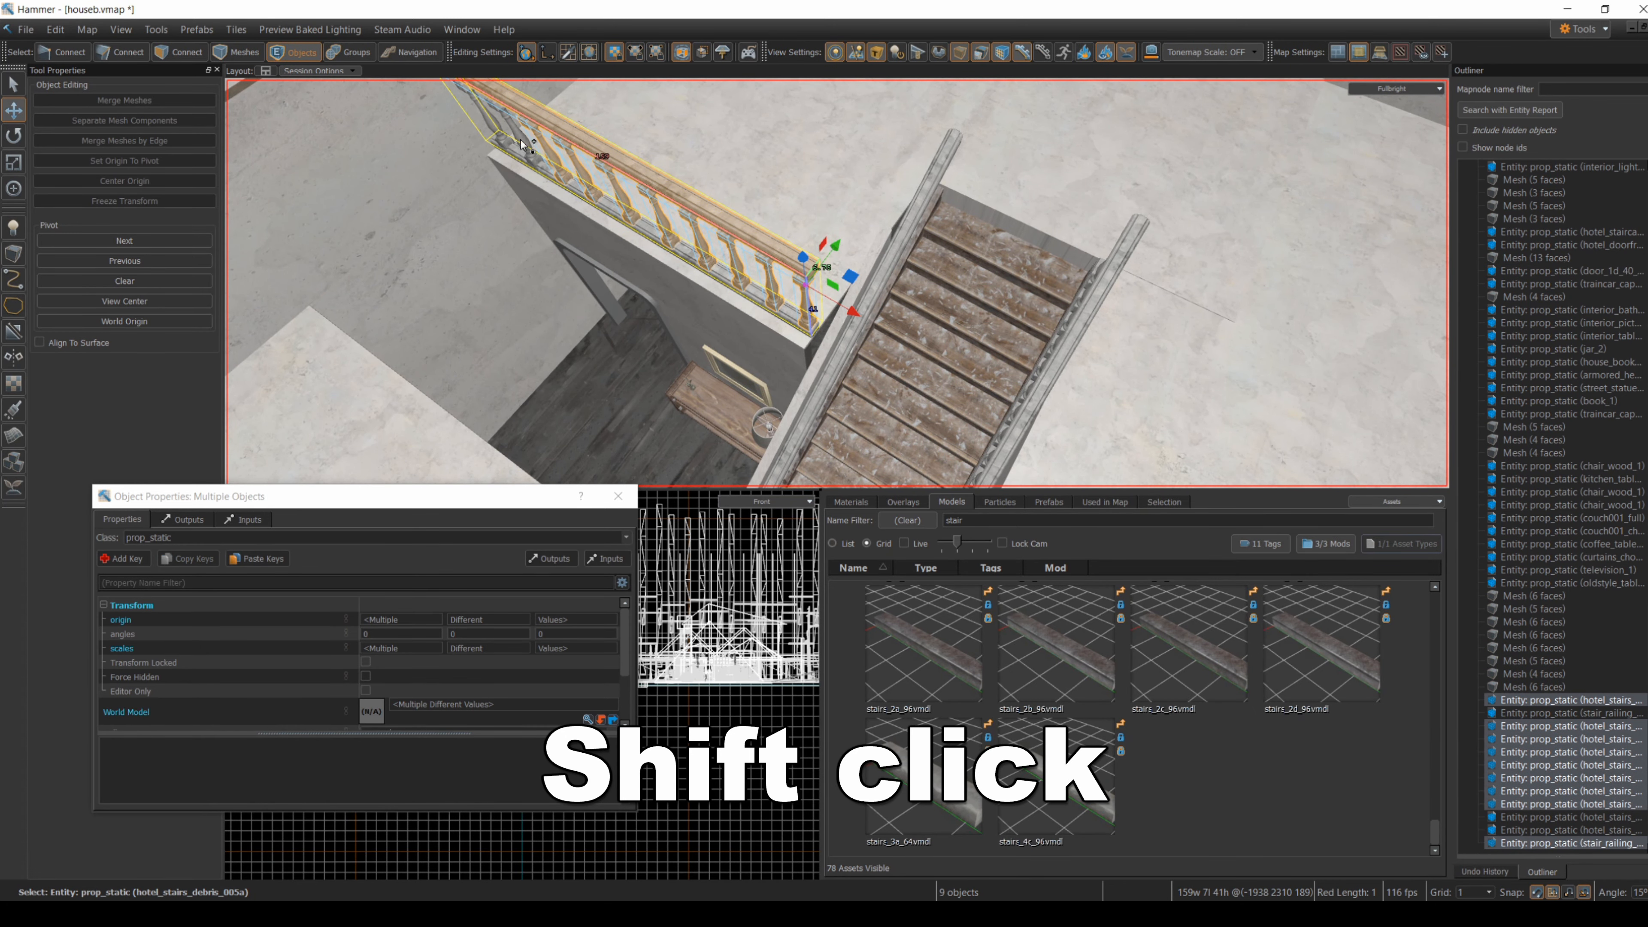
left_click(520, 138, "shift")
left_click(489, 120, "shift")
left_click(600, 208, "shift")
key("ctrl+c")
key("ctrl+v")
- Rotate the copied railing and move it onto another edge of the stairwell opening
left_click_drag(1221, 360, 1002, 341, "alt")
left_click(15, 137)
right_click_drag(753, 279, 863, 286)
left_click_drag(868, 271, 344, 227)
left_click(14, 112)
left_click_drag(857, 318, 1227, 346)
left_click_drag(1226, 346, 1038, 364, "alt")
left_click_drag(728, 141, 907, 203)
- Stretch the upper-floor wall mesh beyond the railing until it reaches the room's far wall
left_click(968, 371)
right_click_drag(837, 283, 837, 282)
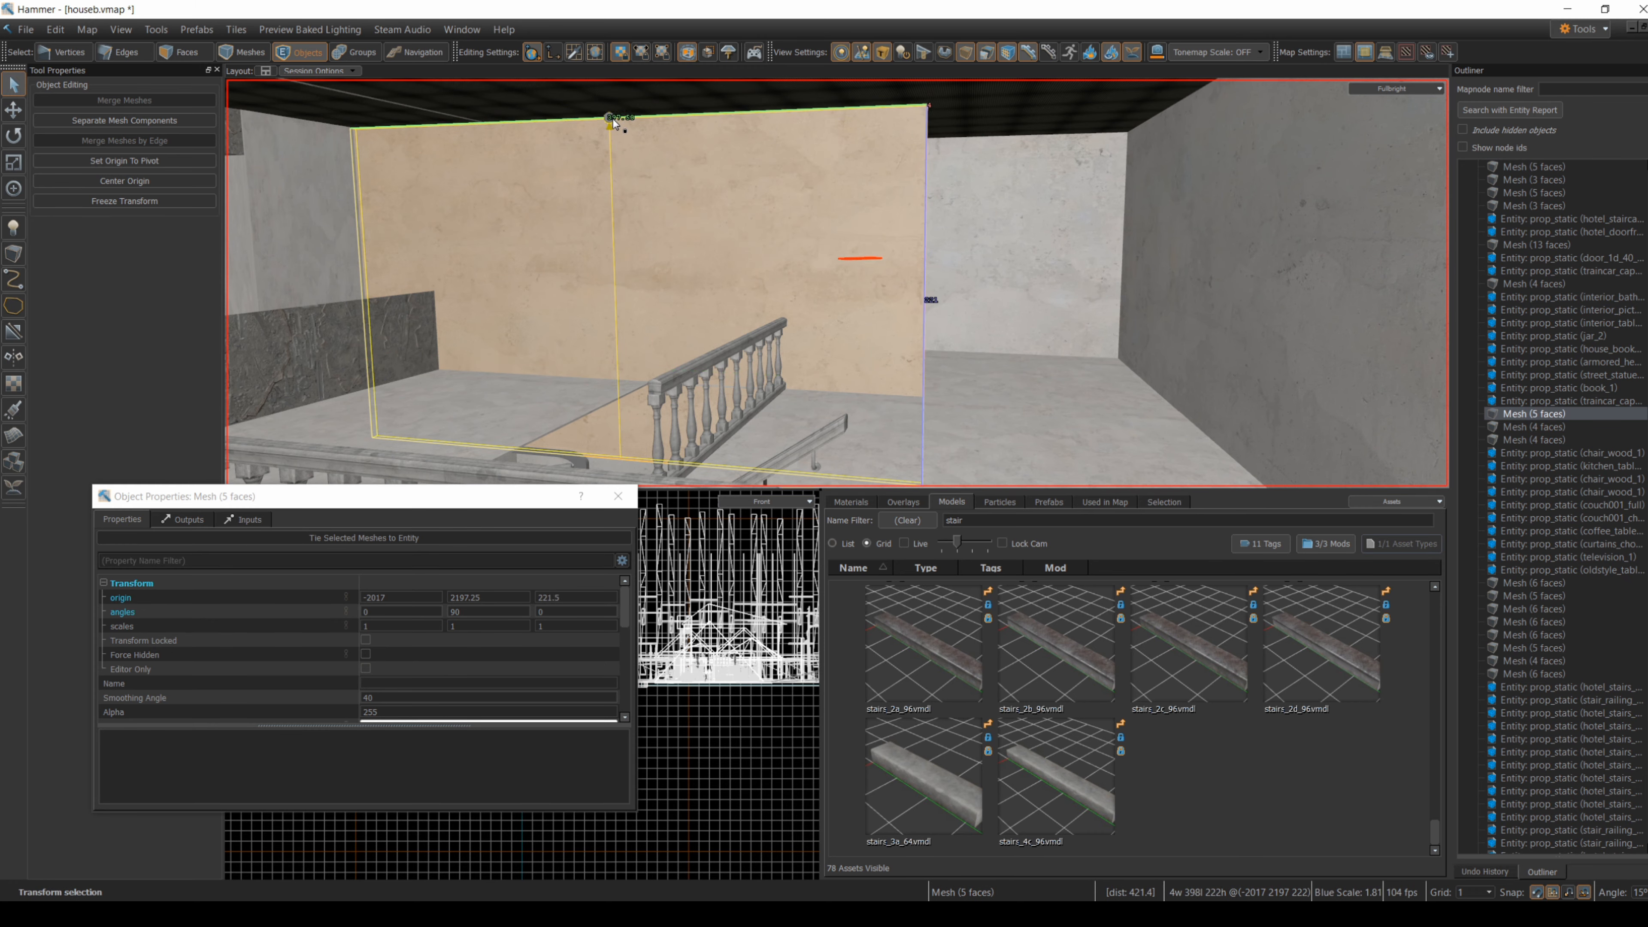
left_click_drag(918, 301, 1158, 326)
right_click_drag(1186, 325, 838, 283)
key("Escape")
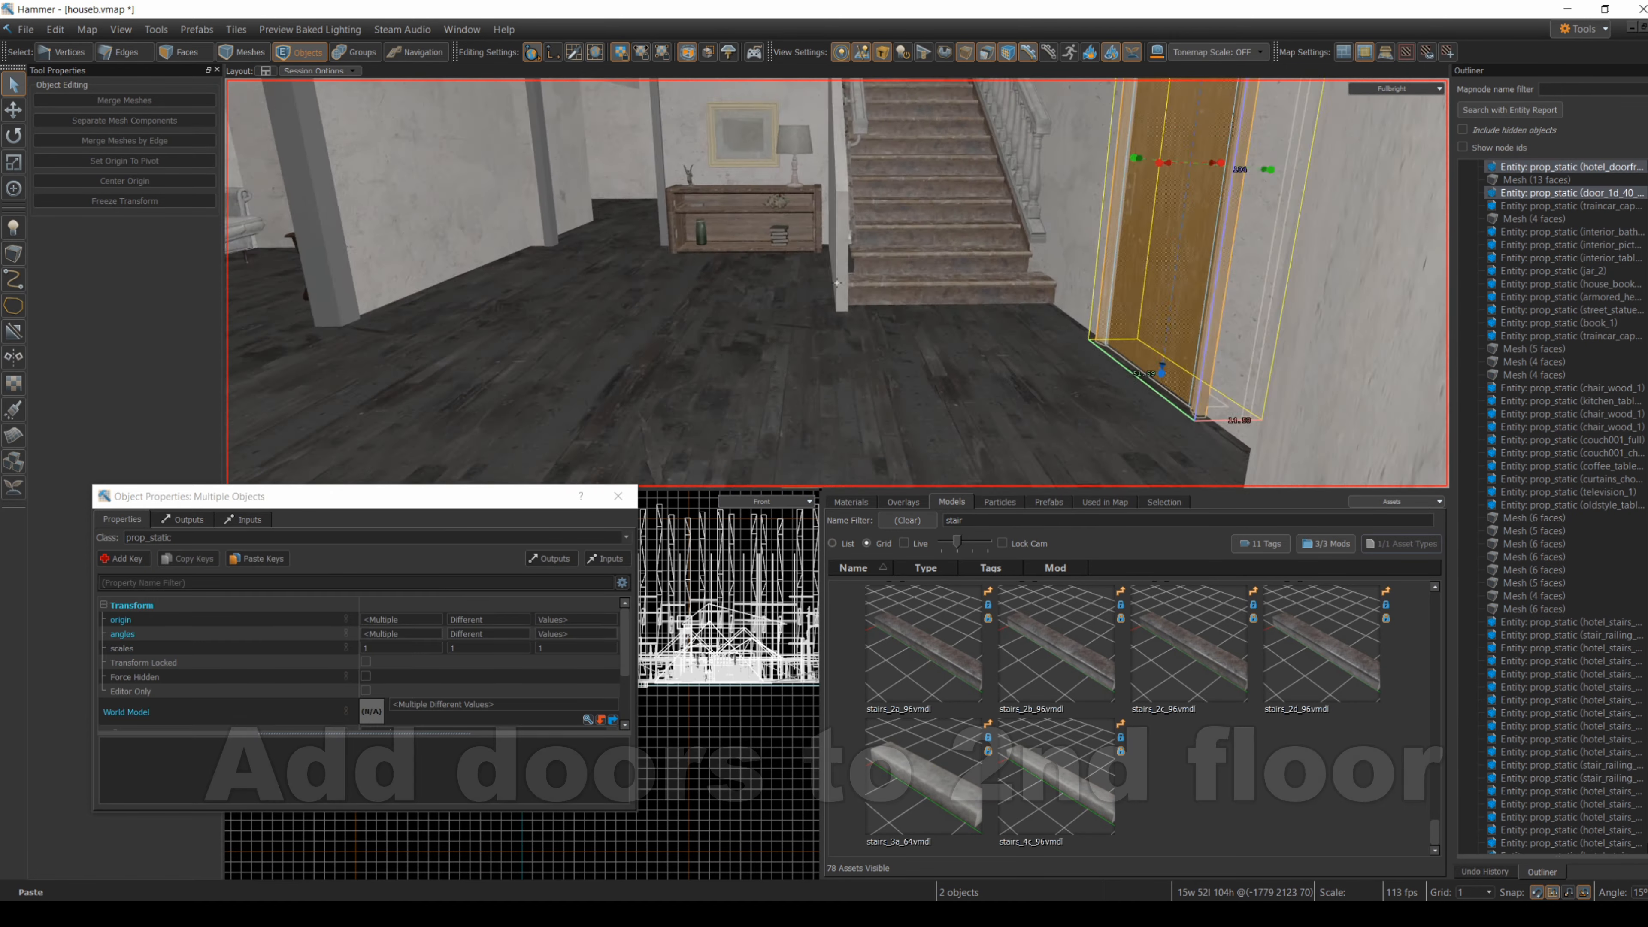
- Move the pasted door and door frame up to the second floor, against the long wall near its far corner
right_click_drag(837, 282, 608, 504)
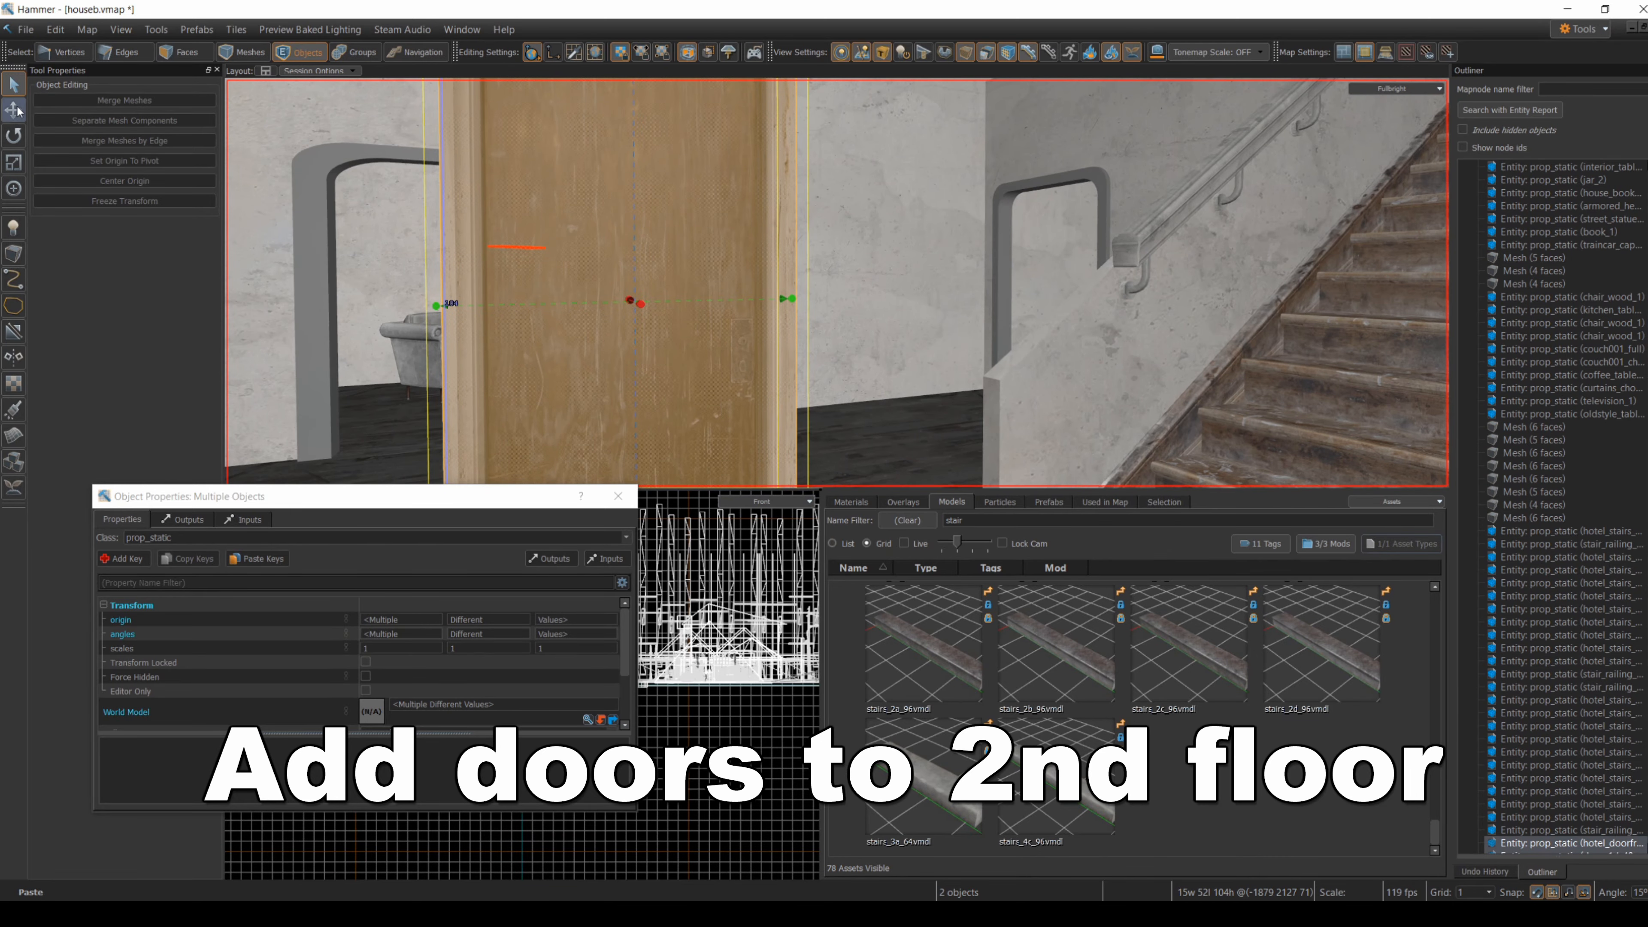
left_click(12, 111)
right_click_drag(691, 260, 837, 282)
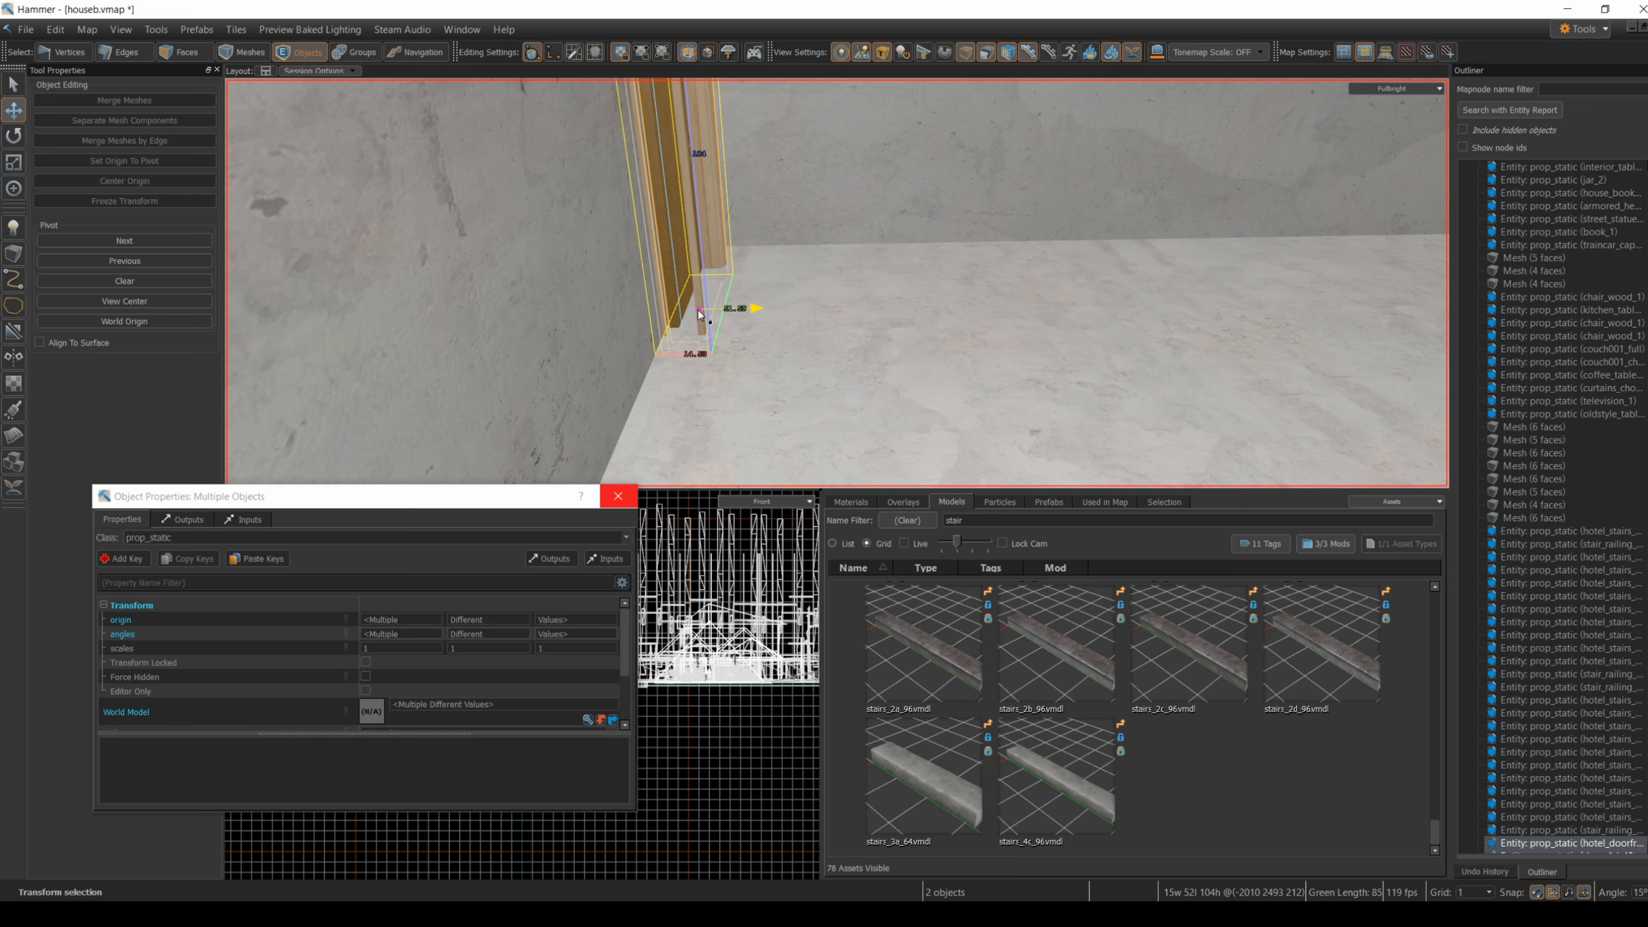
- Paste a second door and frame along the same second-floor wall, closer to the railing
right_click_drag(667, 317, 872, 371)
key("ctrl+v")
left_click_drag(864, 345, 791, 245)
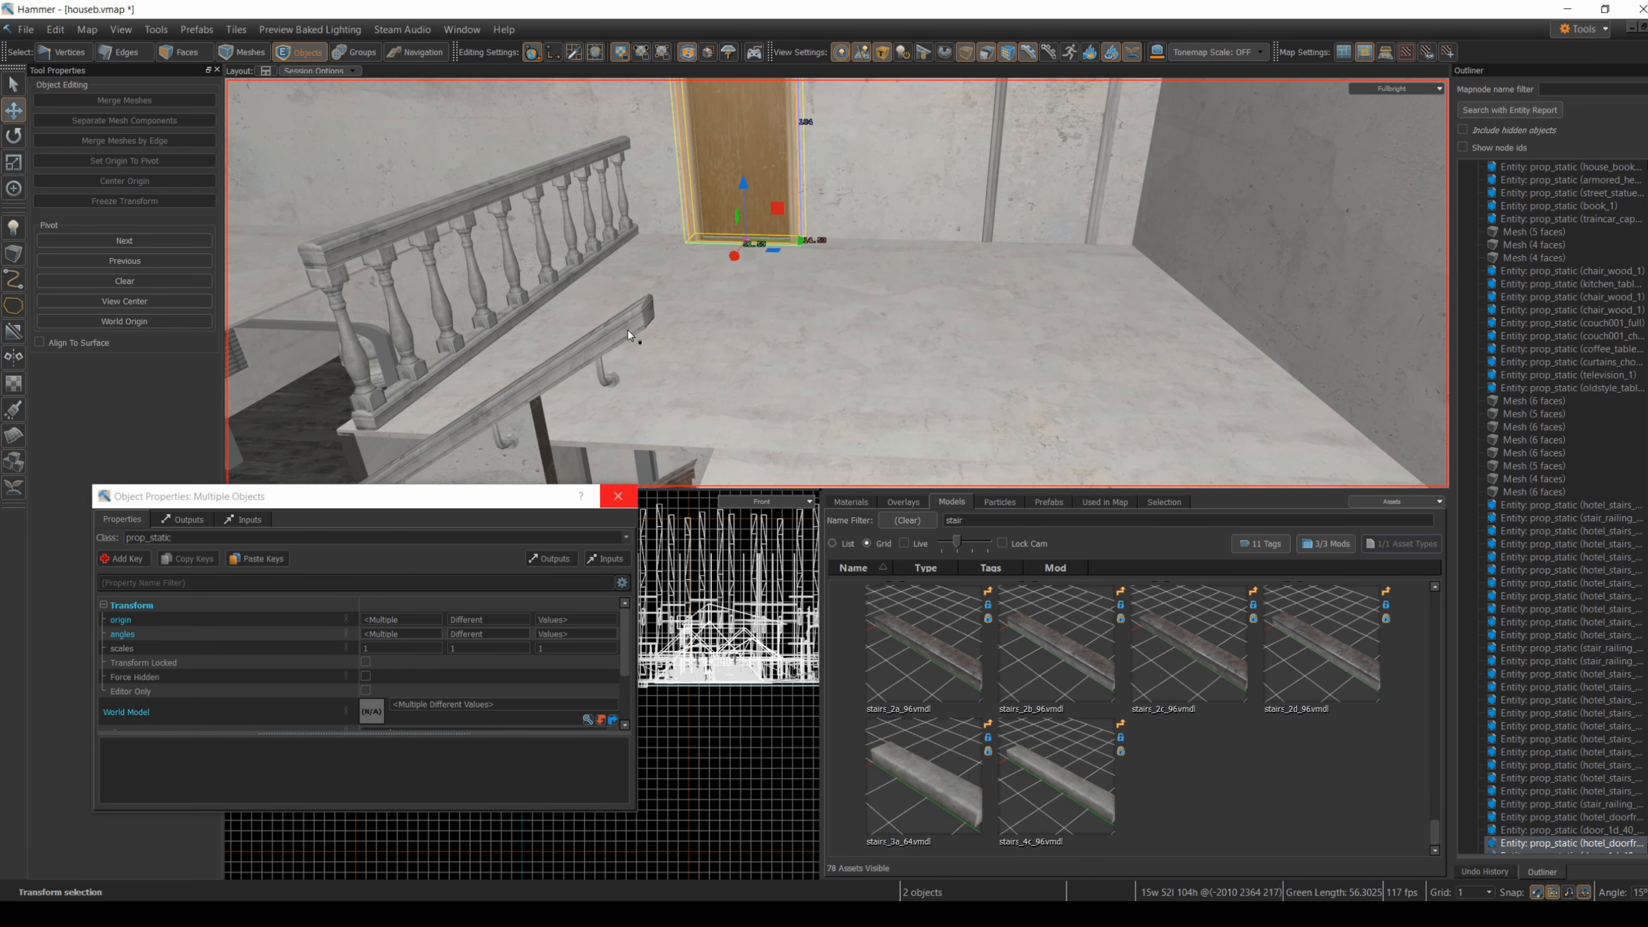
- Adjust the vertical position of the door frame near the corner so it sits on the upper floor
right_click_drag(791, 244, 837, 283)
left_click(837, 282)
left_click(900, 261)
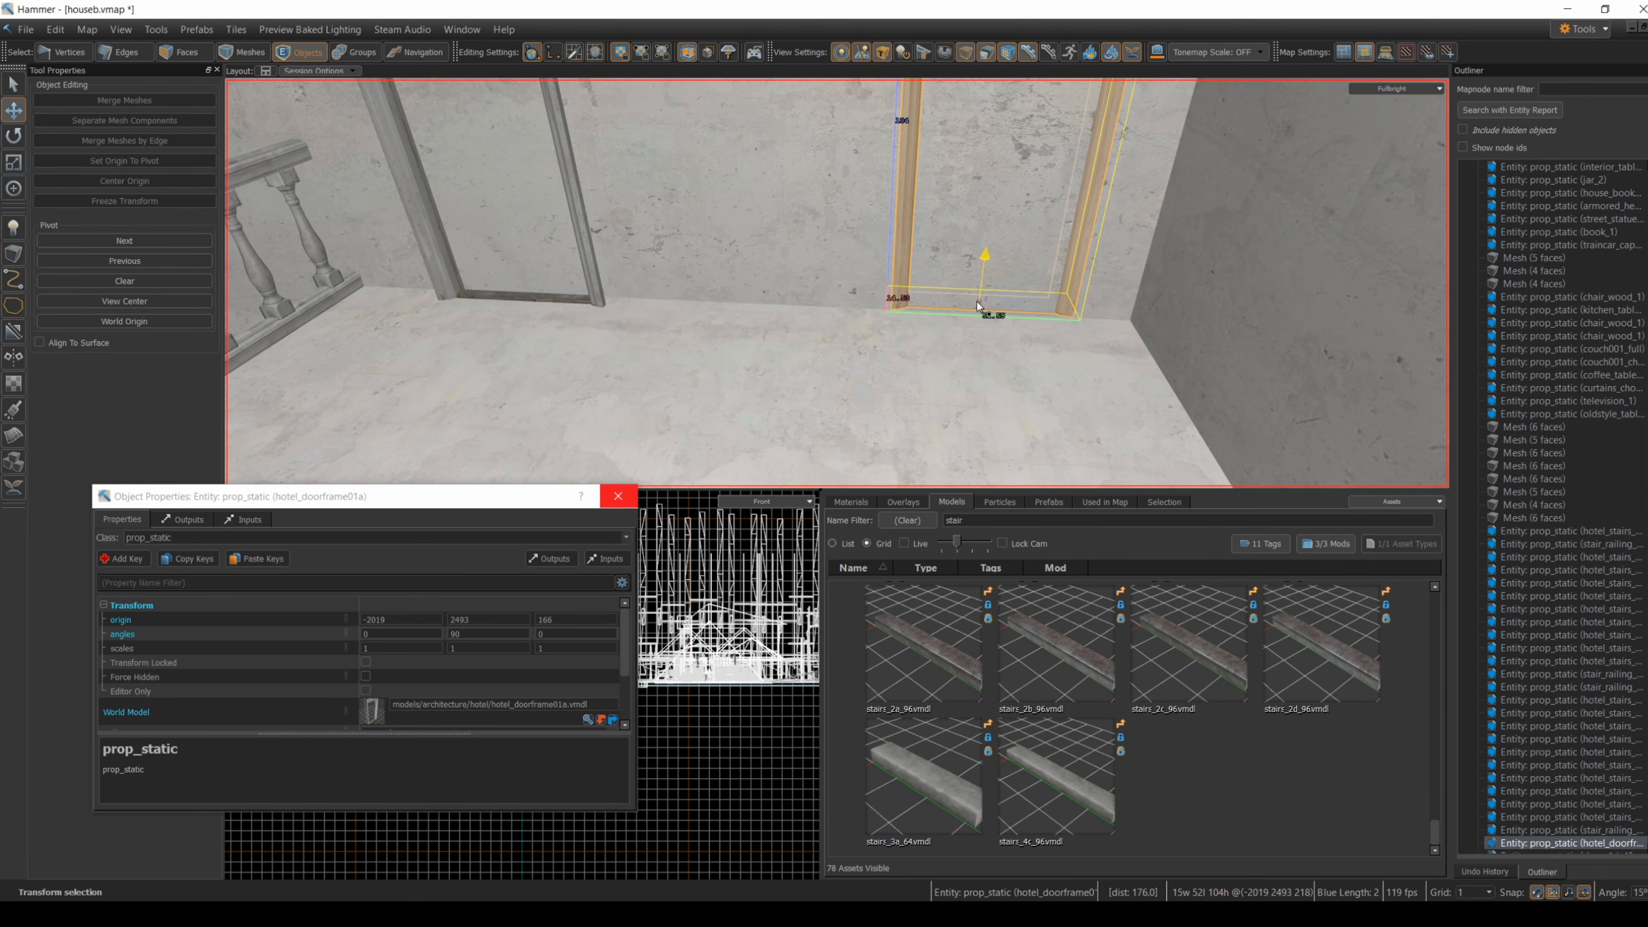
left_click(981, 341)
- Clip the second-floor wall vertically at the outer jamb of the door nearest the railing, keeping both sides
right_click_drag(838, 282, 838, 282)
left_click(560, 181)
key("shift+x")
left_click_drag(536, 143, 537, 164)
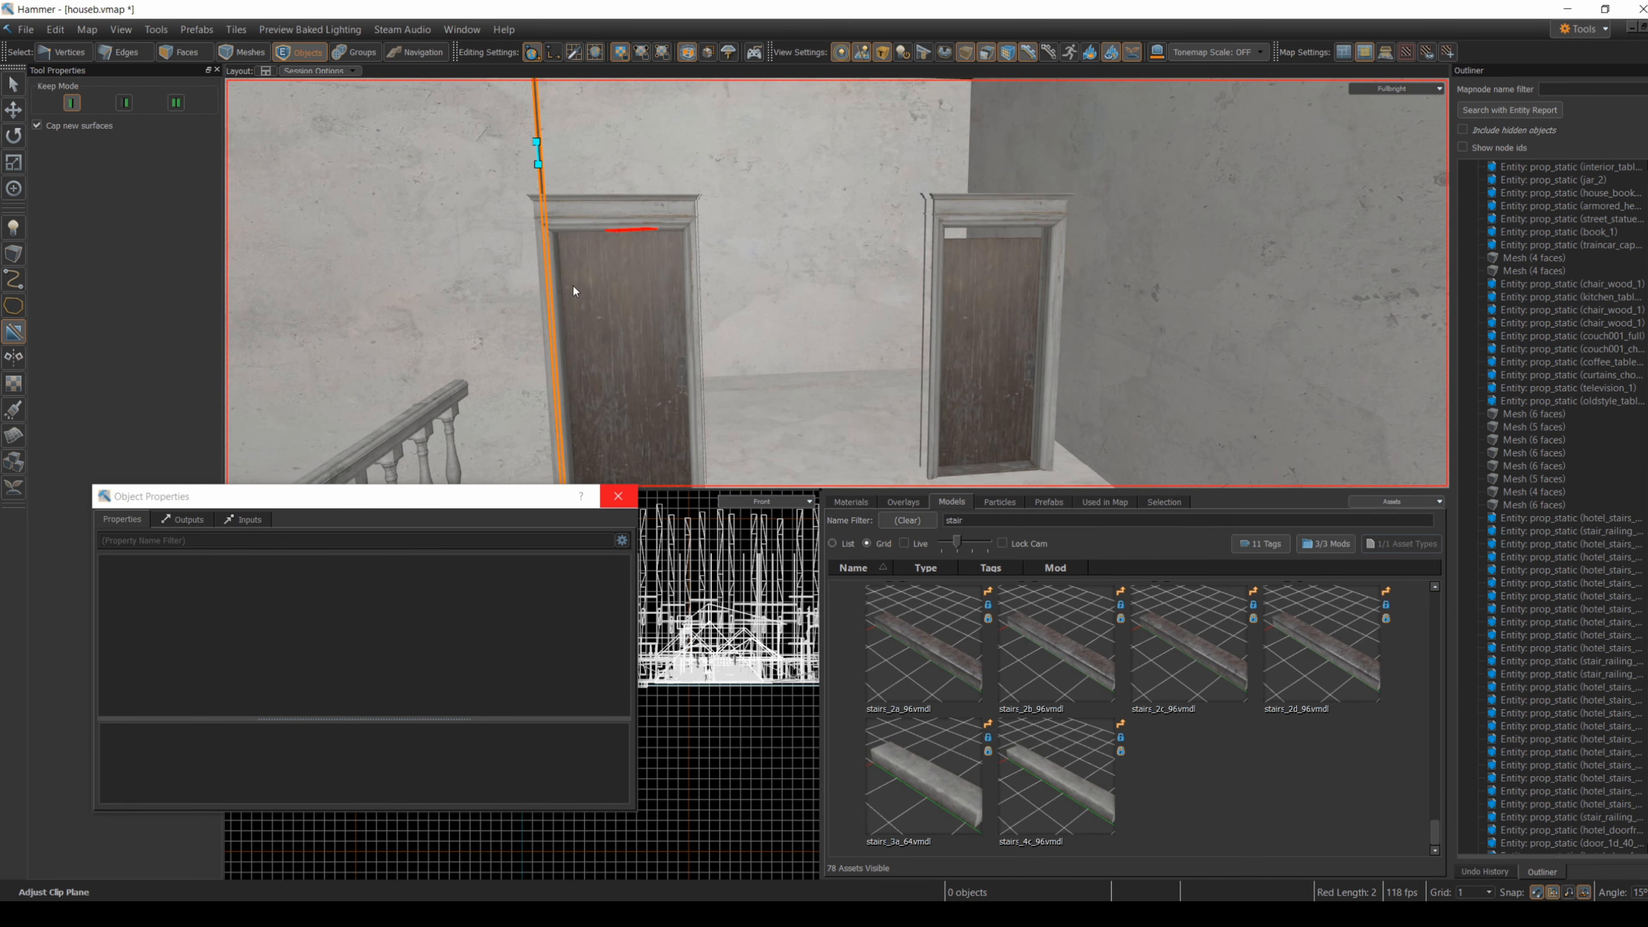
left_click(176, 104)
key("Return")
- Clip the wall again at the opposite jamb of the same door, keeping both sides
left_click(13, 332)
left_click_drag(682, 109, 678, 130)
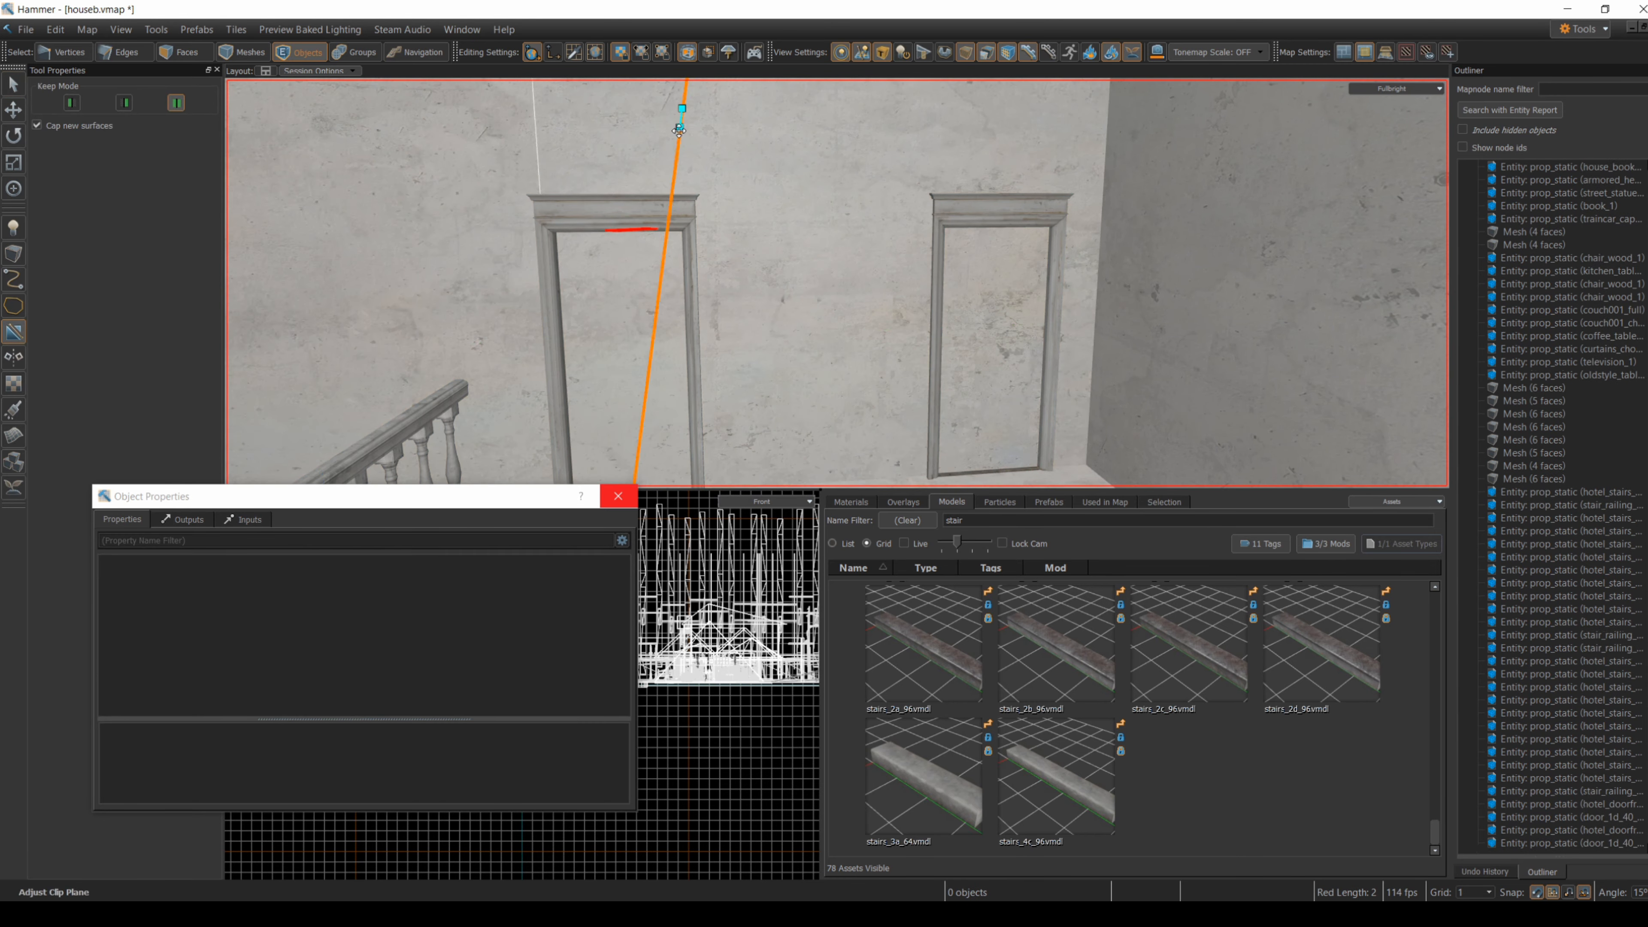
key("Return")
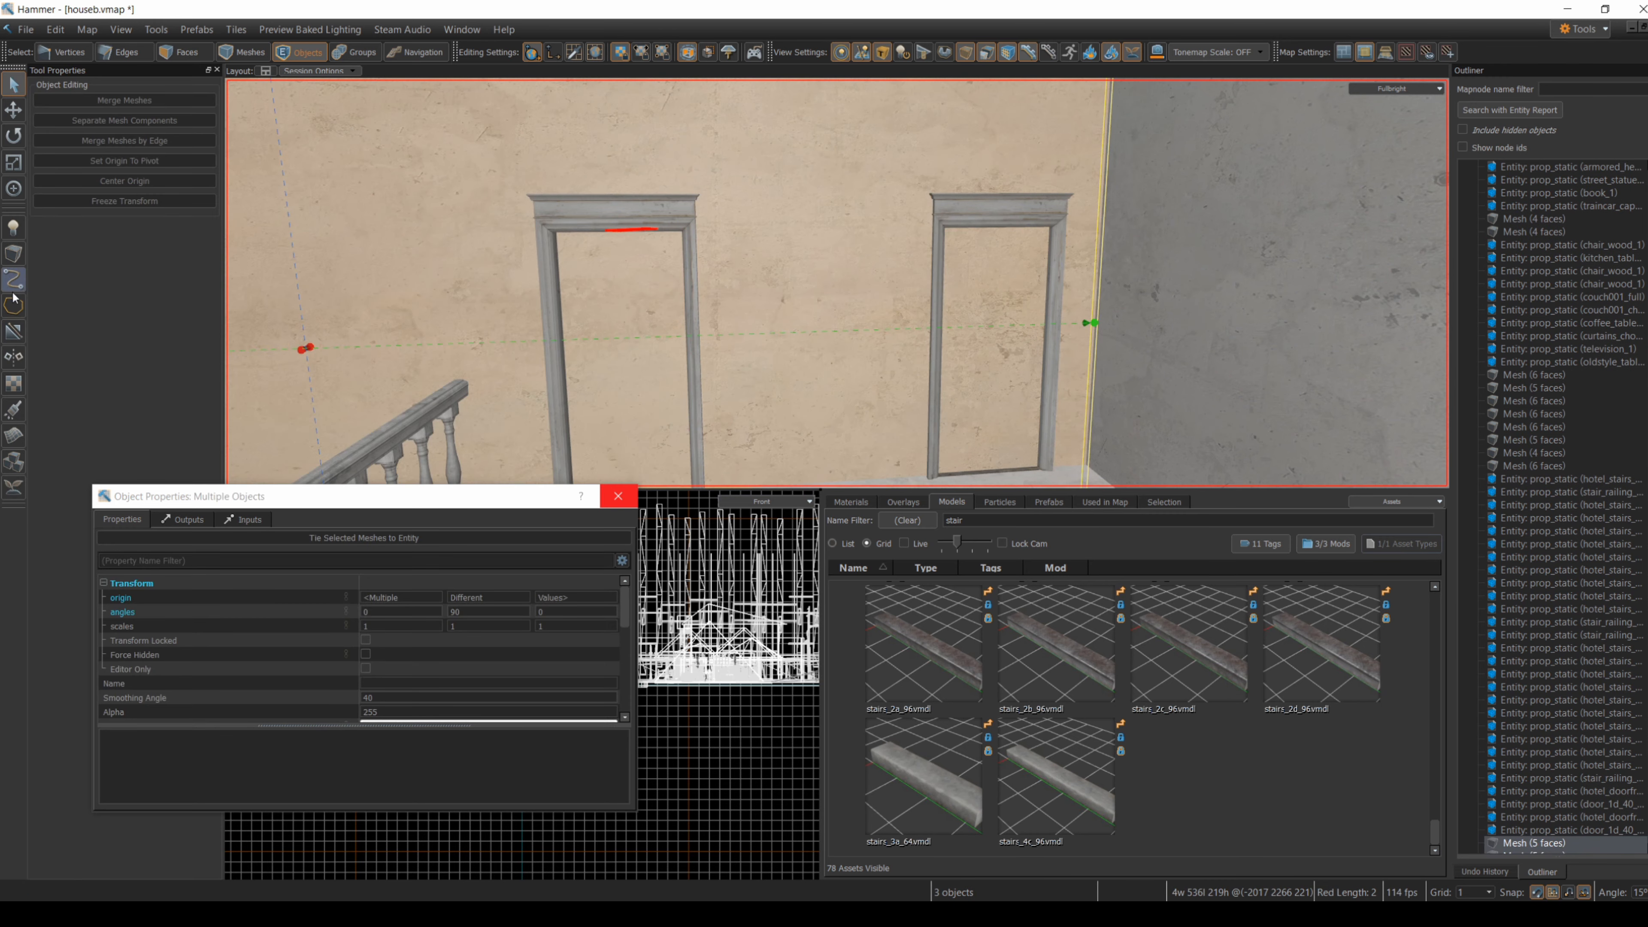
- Finish separating the wall section over the door nearest the railing and delete it to open the doorway
left_click(13, 332)
key("Escape")
left_click(634, 307)
left_click(12, 332)
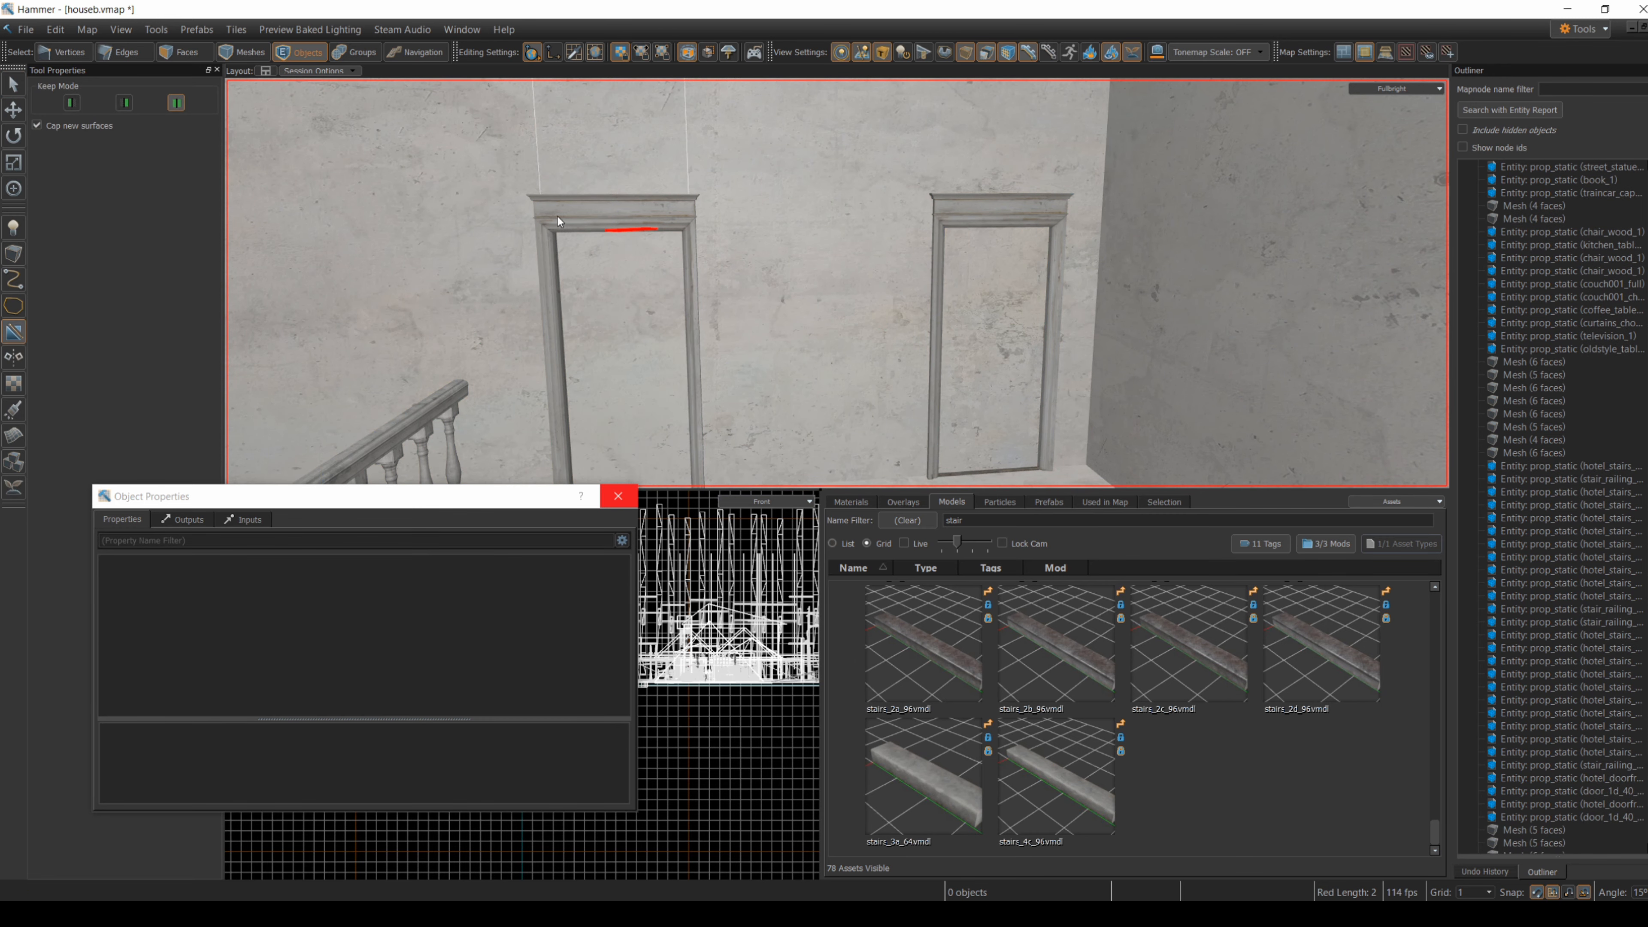
key("Return")
left_click(677, 312)
key("Delete")
- Clip the second-floor wall vertically at both jambs of the door near the corner, keeping both sides
right_click_drag(733, 332, 670, 303)
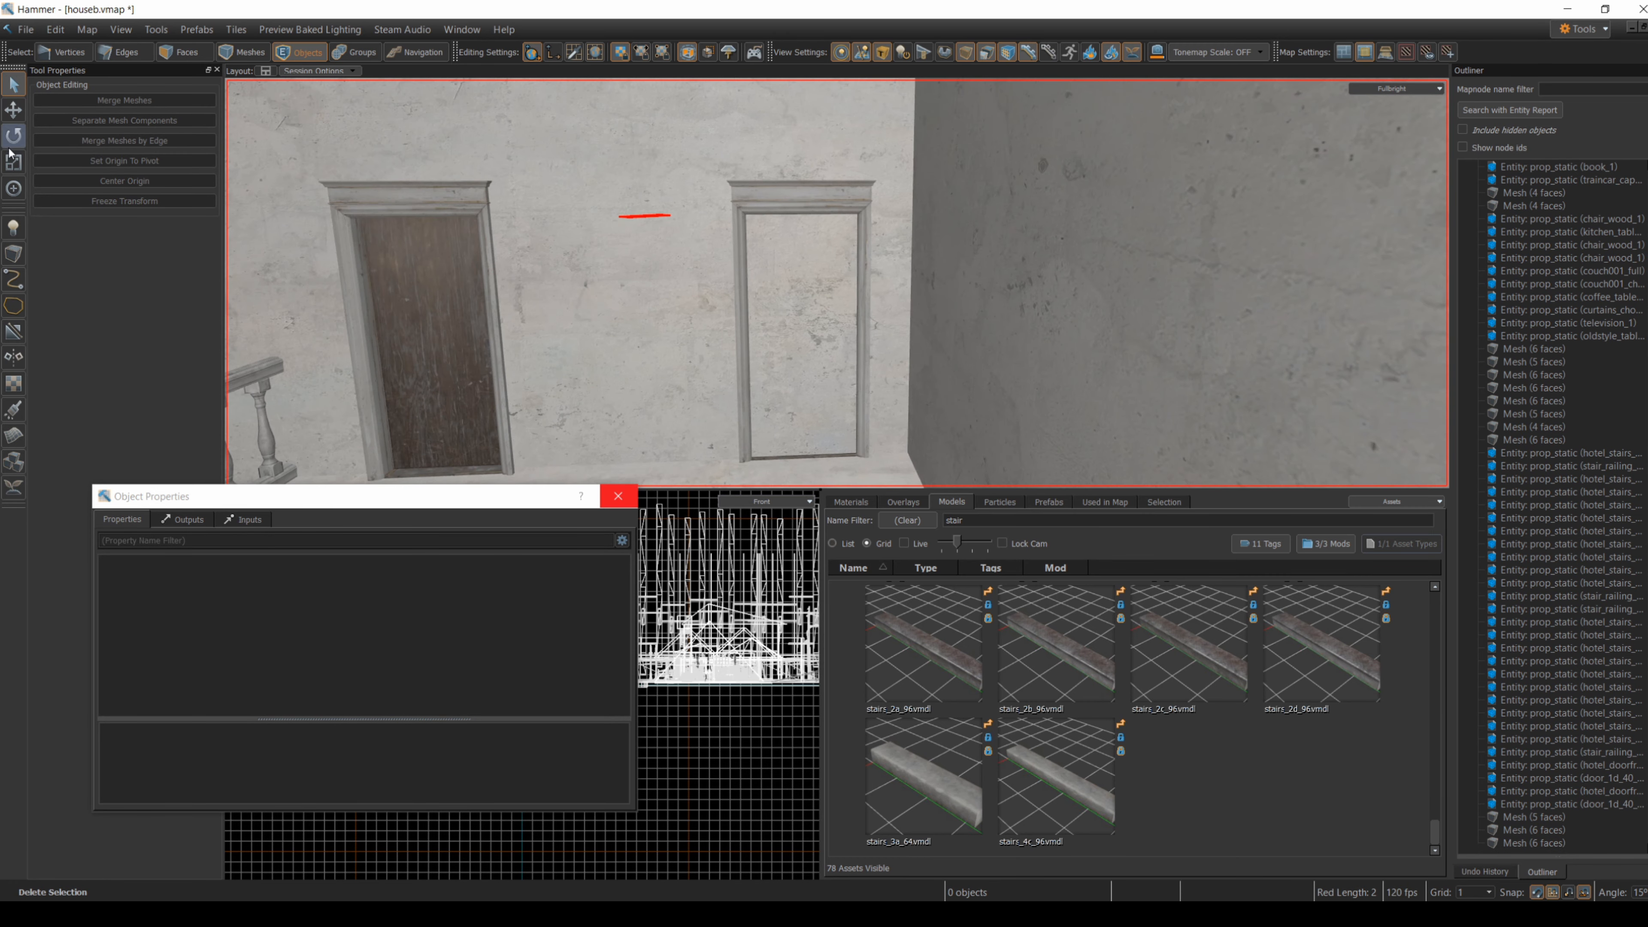
left_click(670, 304)
key("shift+x")
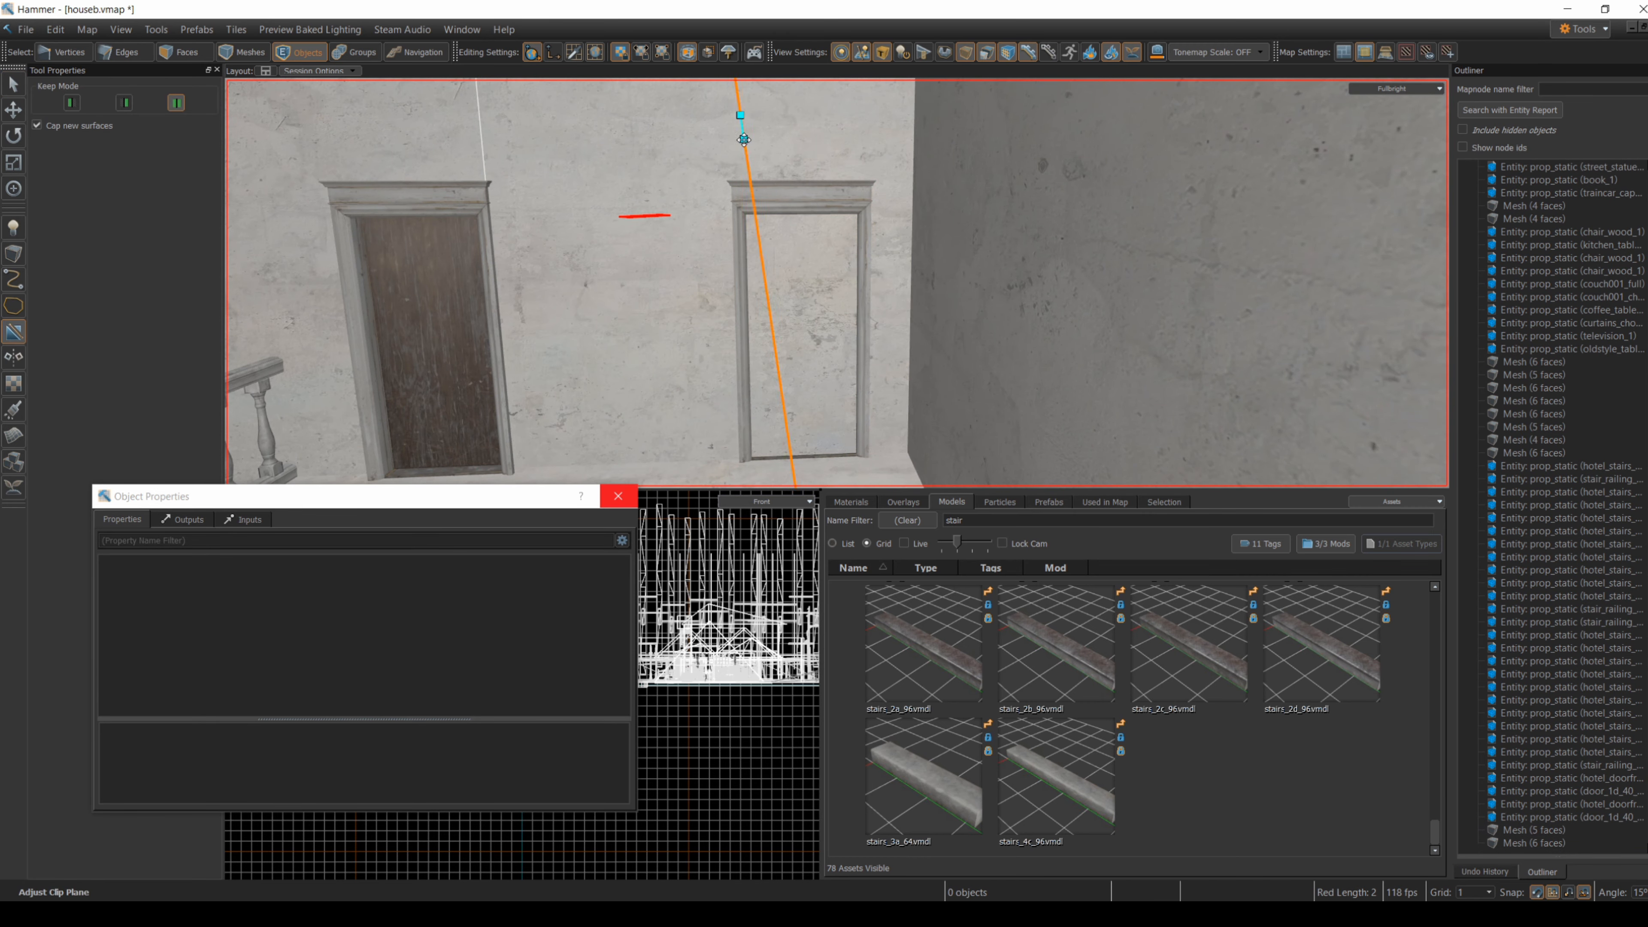
key("Return")
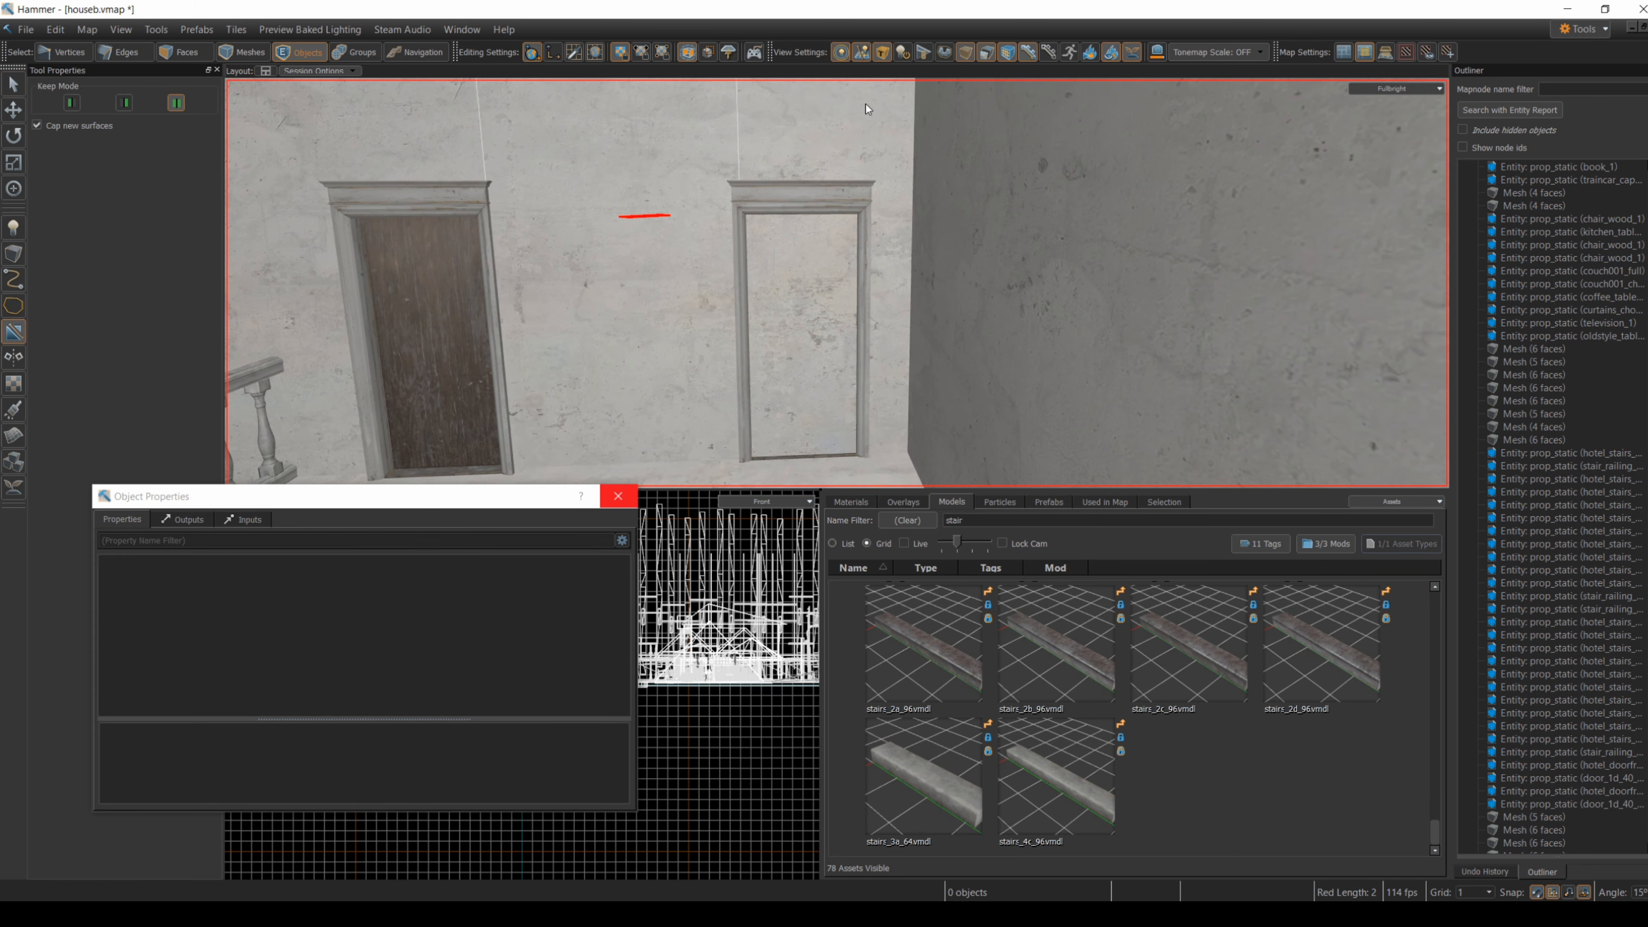
key("Return")
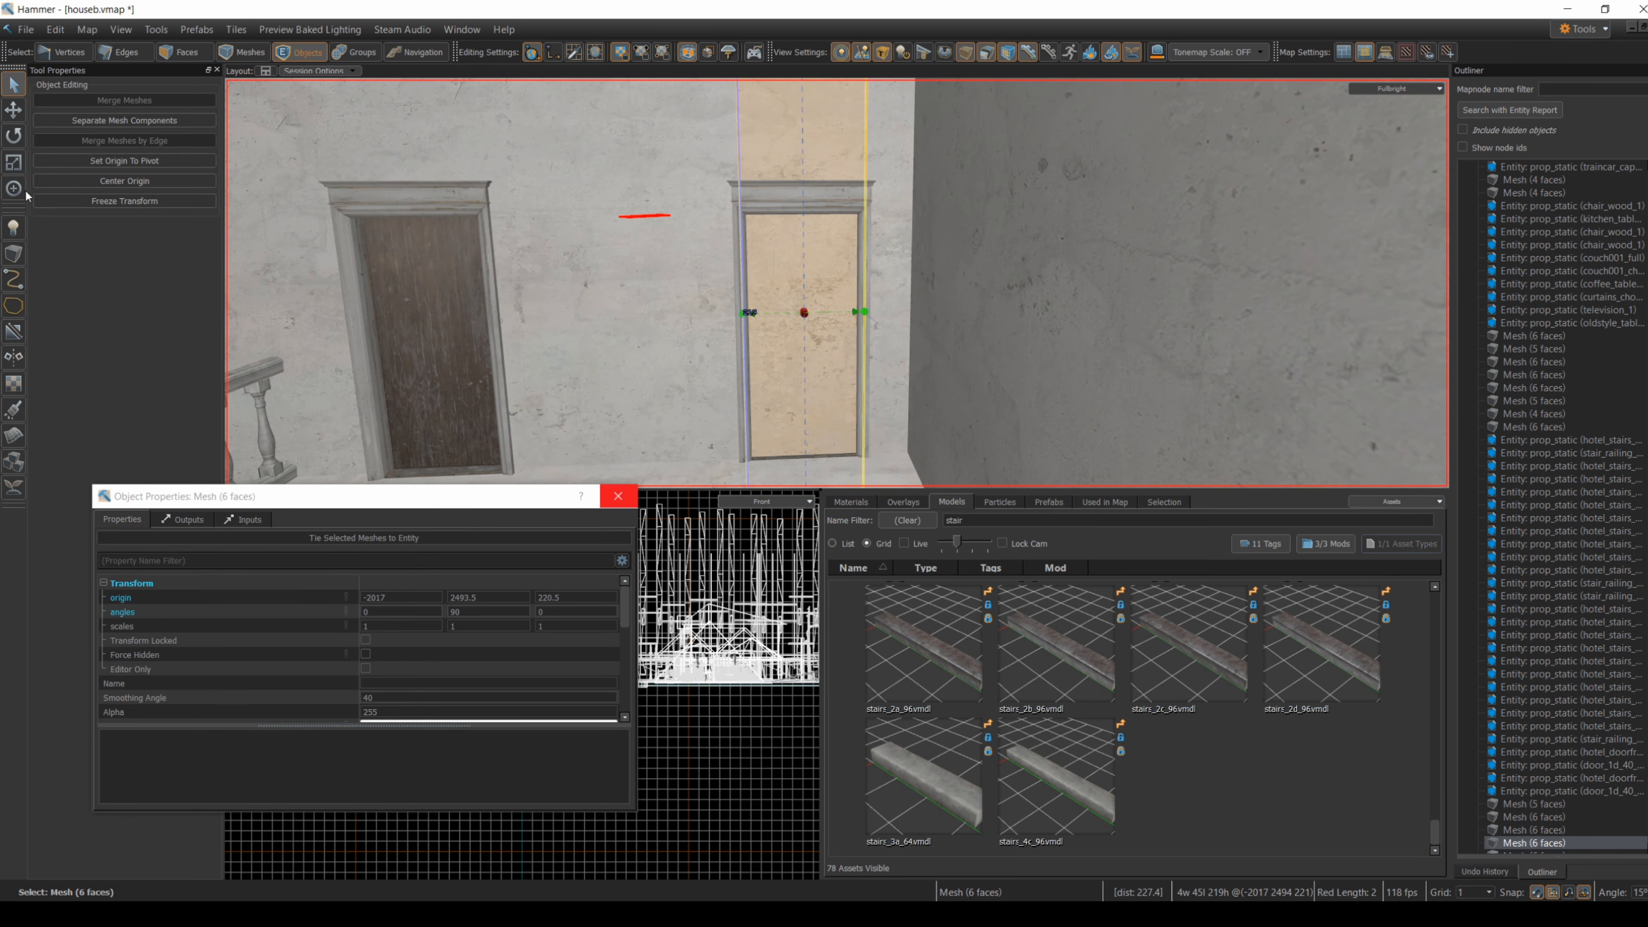
key("Return")
- Delete the wall section covering the corner door and raise the door to fill its frame
key("shift+s")
left_click(767, 259)
key("Delete")
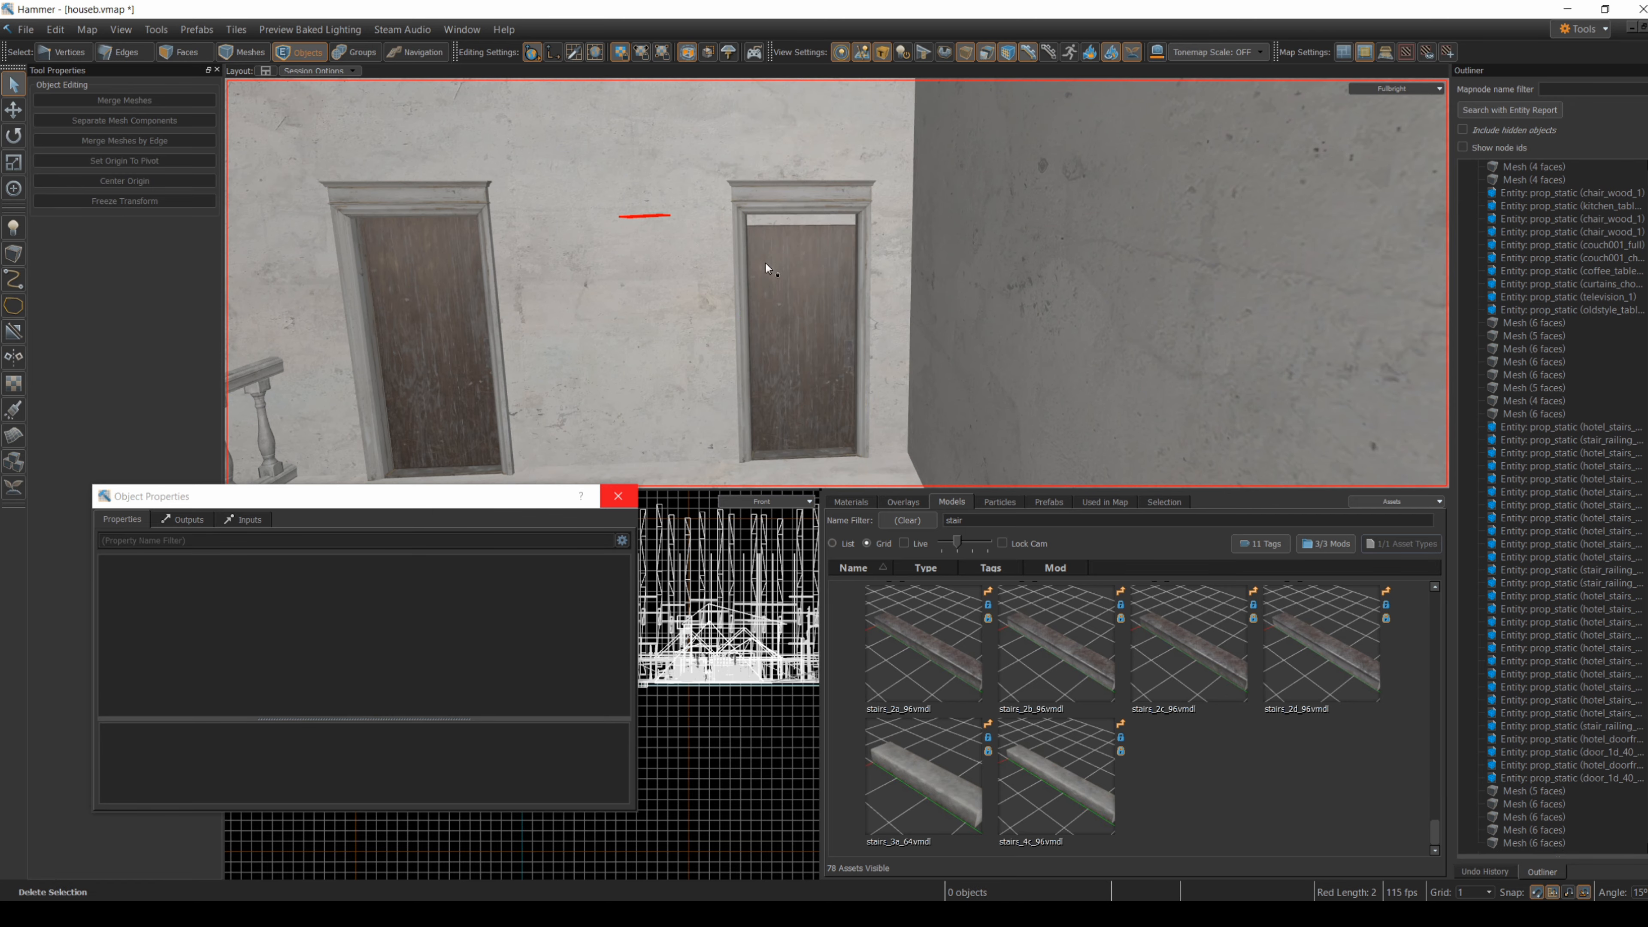
left_click(820, 280)
left_click(701, 363)
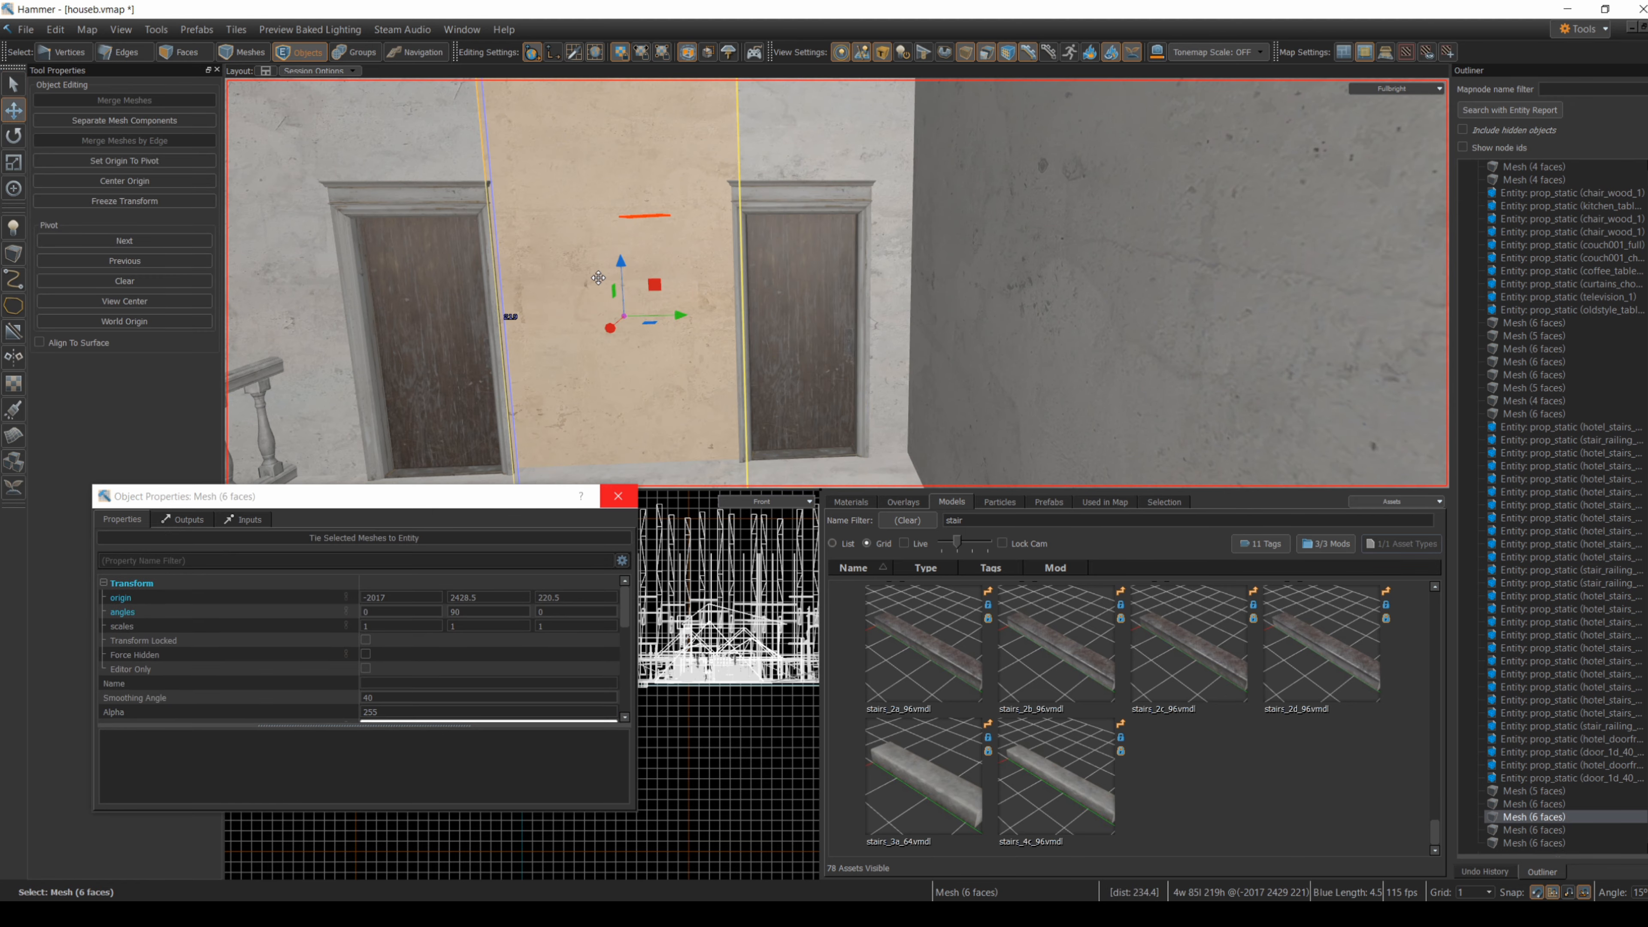
key("Escape")
- Search the models for "picture" and hang interior_picture_large_landscape_002a_break on the wall above the top of the stairs, centred over the staircase
right_click_drag(701, 364, 793, 463)
type("picture")
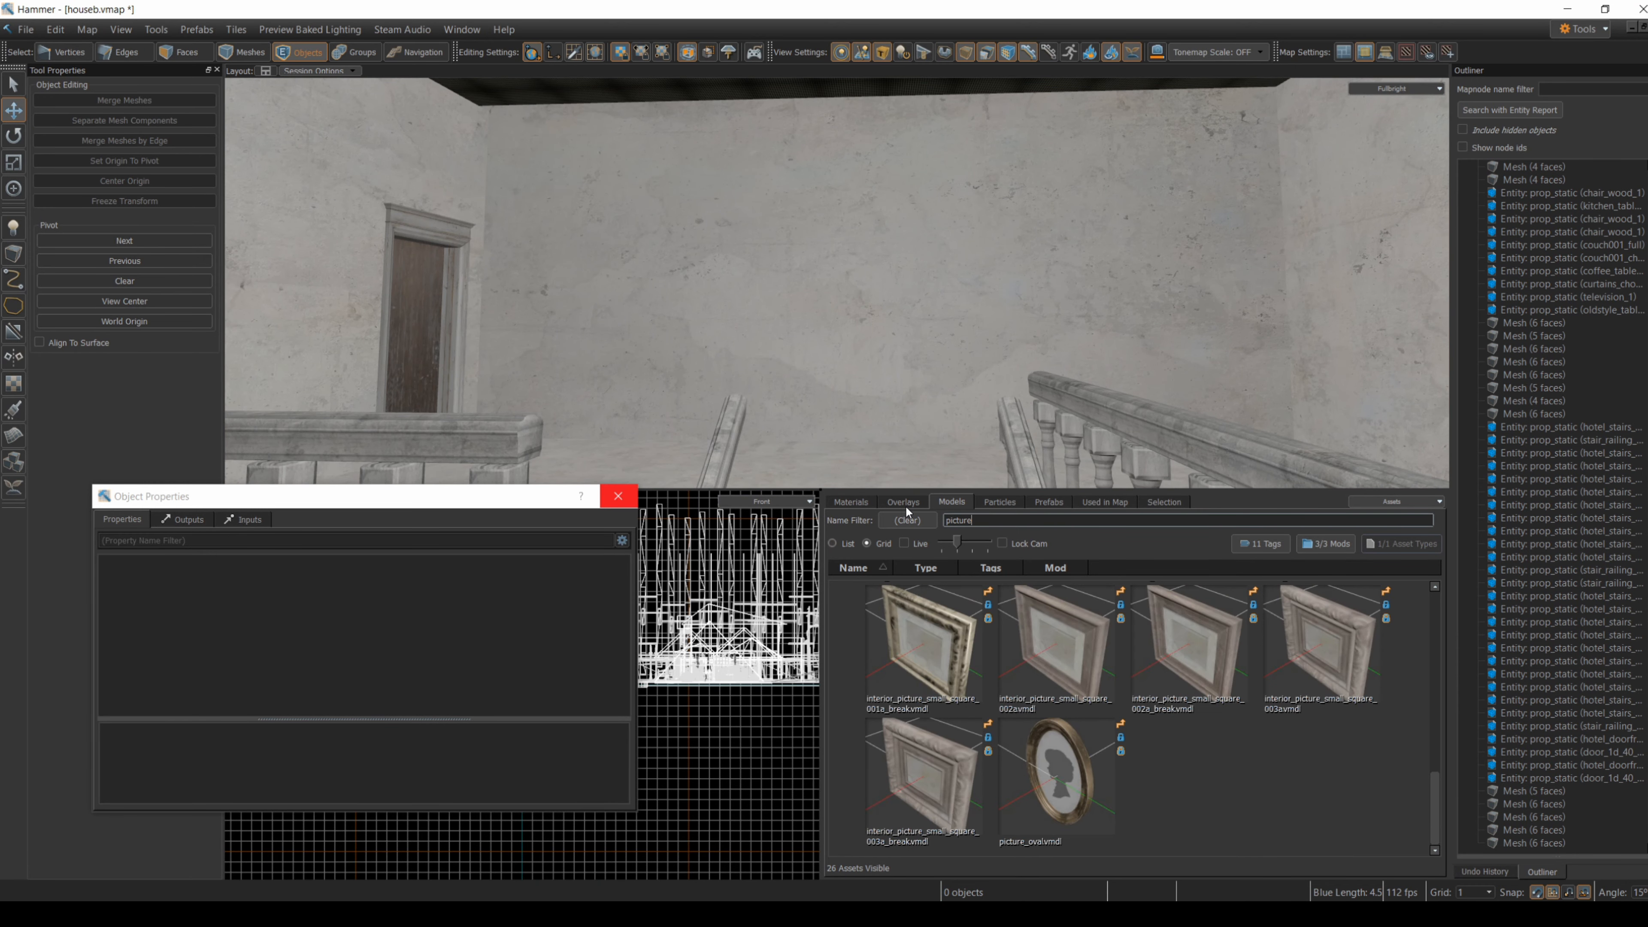
scroll(1194, 650, "up", 8)
left_click_drag(1196, 646, 632, 274)
left_click_drag(837, 262, 873, 239)
left_click(882, 233)
left_click(880, 228)
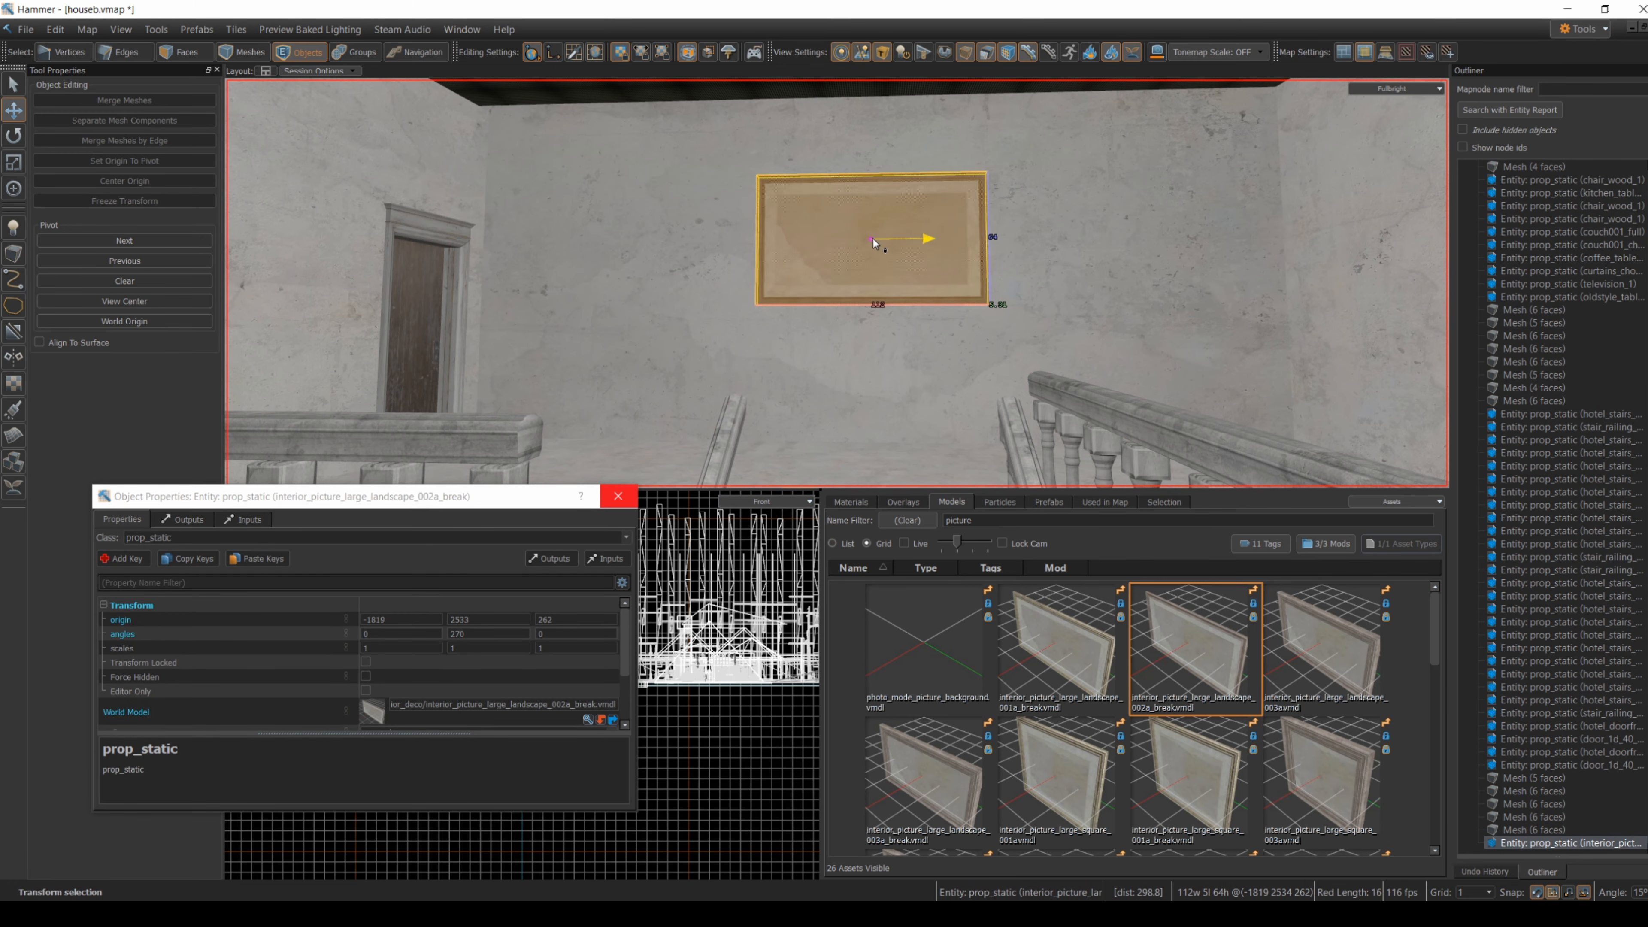
- Change the large picture's skin to one of the portrait paintings, trying mountain_portrait first
left_click_drag(403, 485, 384, 220)
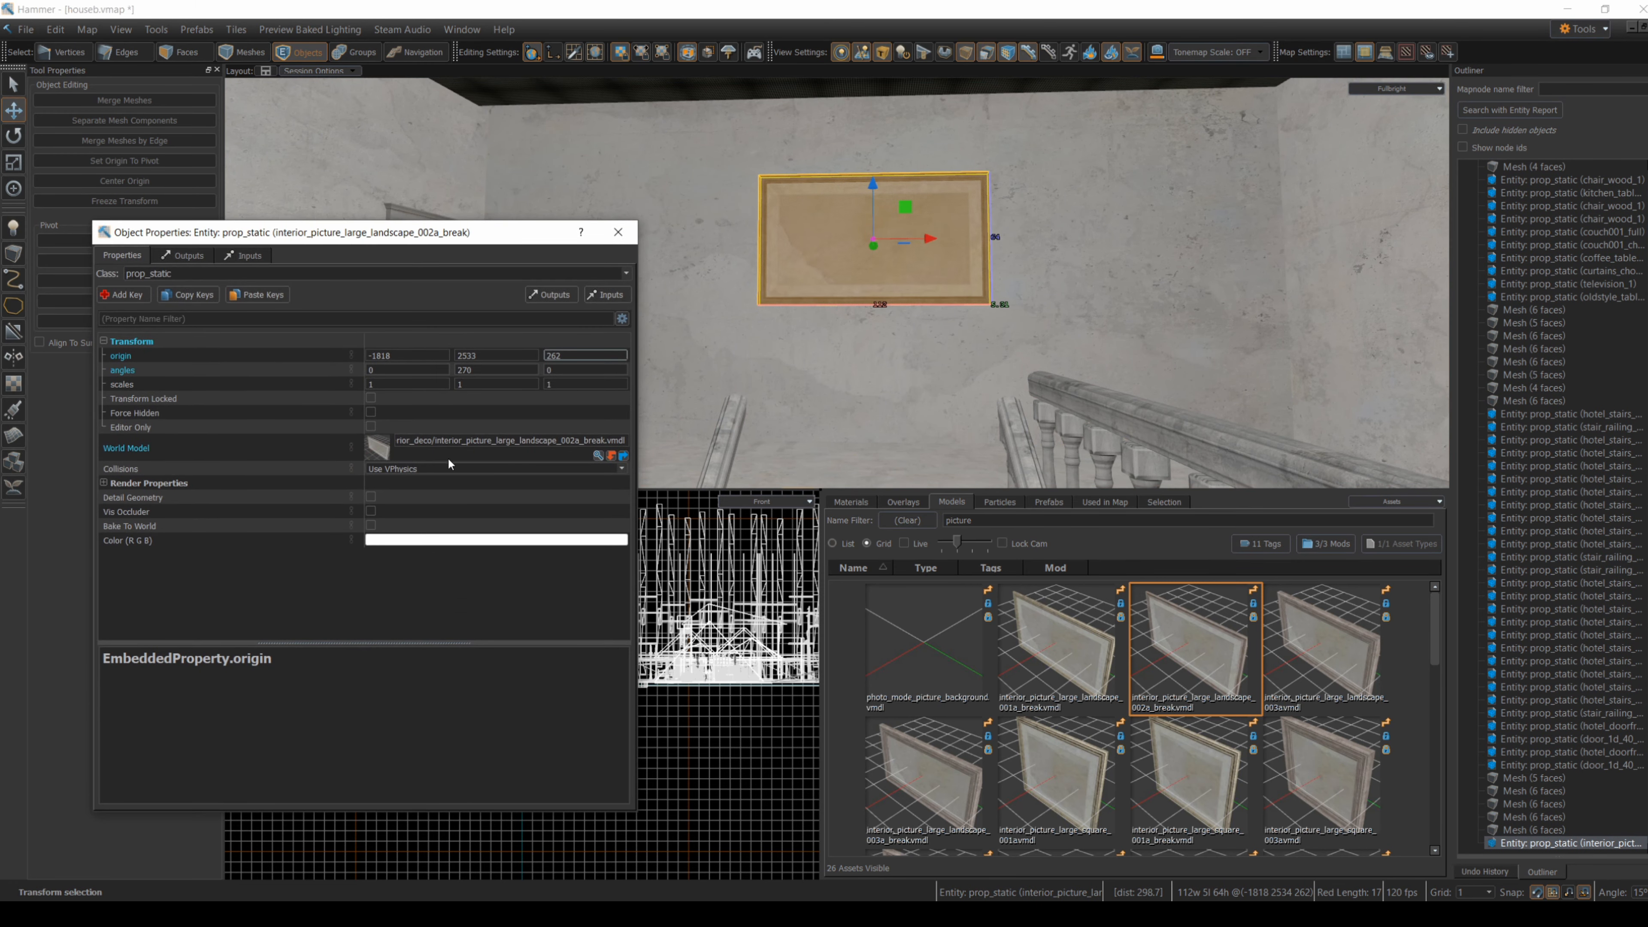
left_click(104, 483)
scroll(145, 490, "down", 5)
left_click(553, 361)
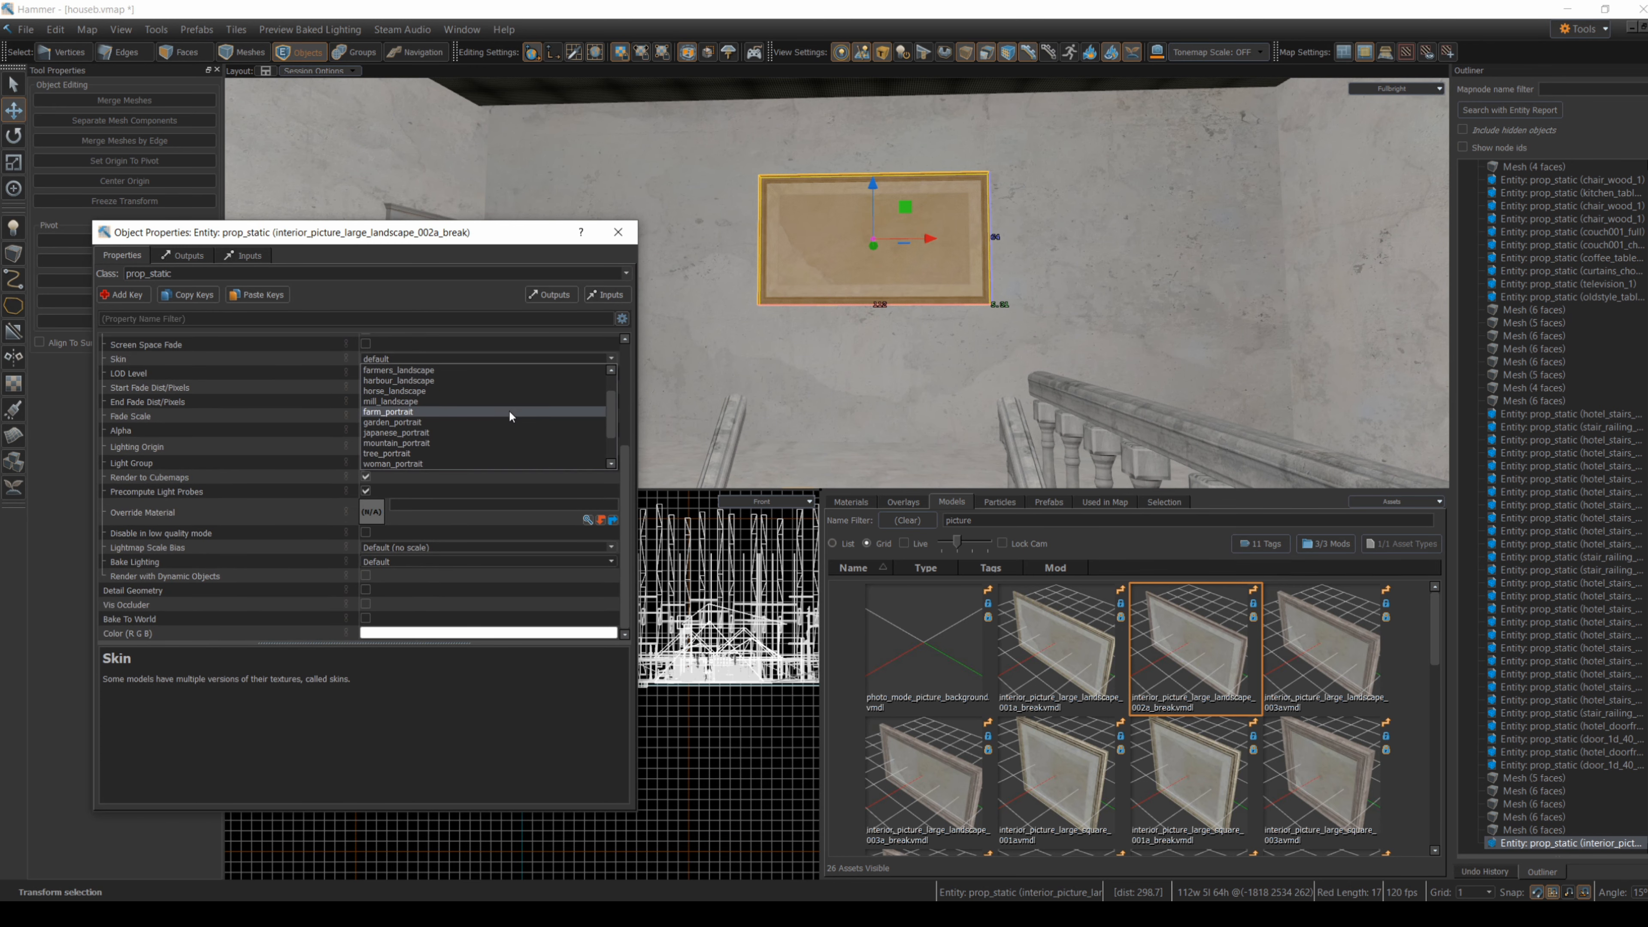
left_click(425, 444)
left_click(612, 359)
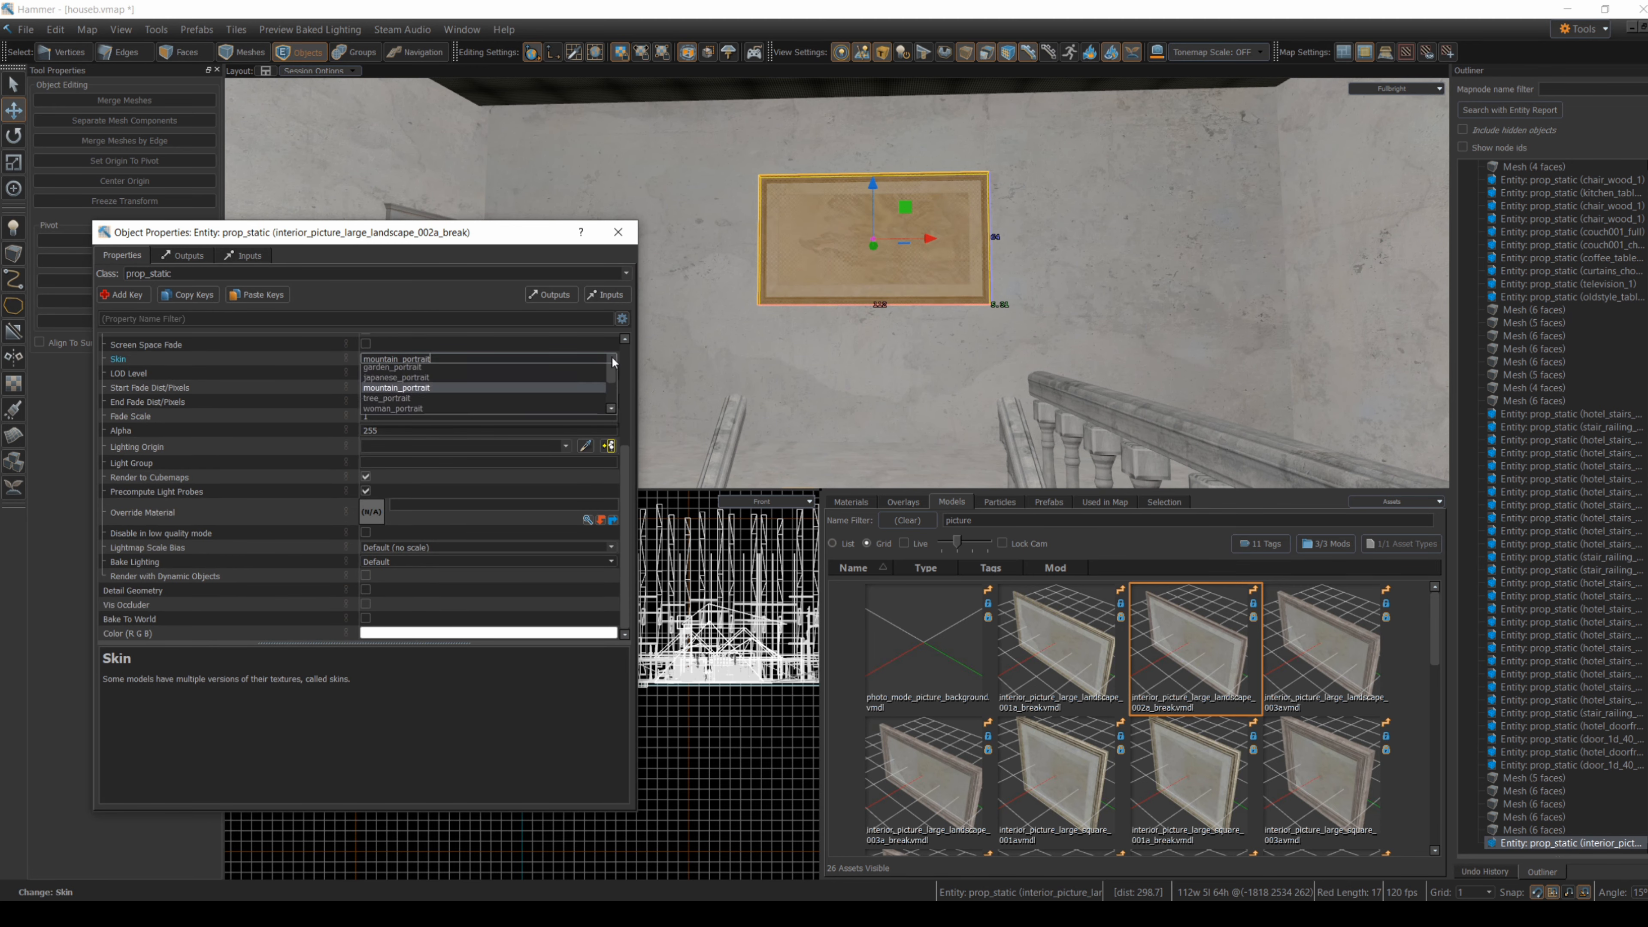
left_click(477, 453)
left_click(854, 351)
key("z")
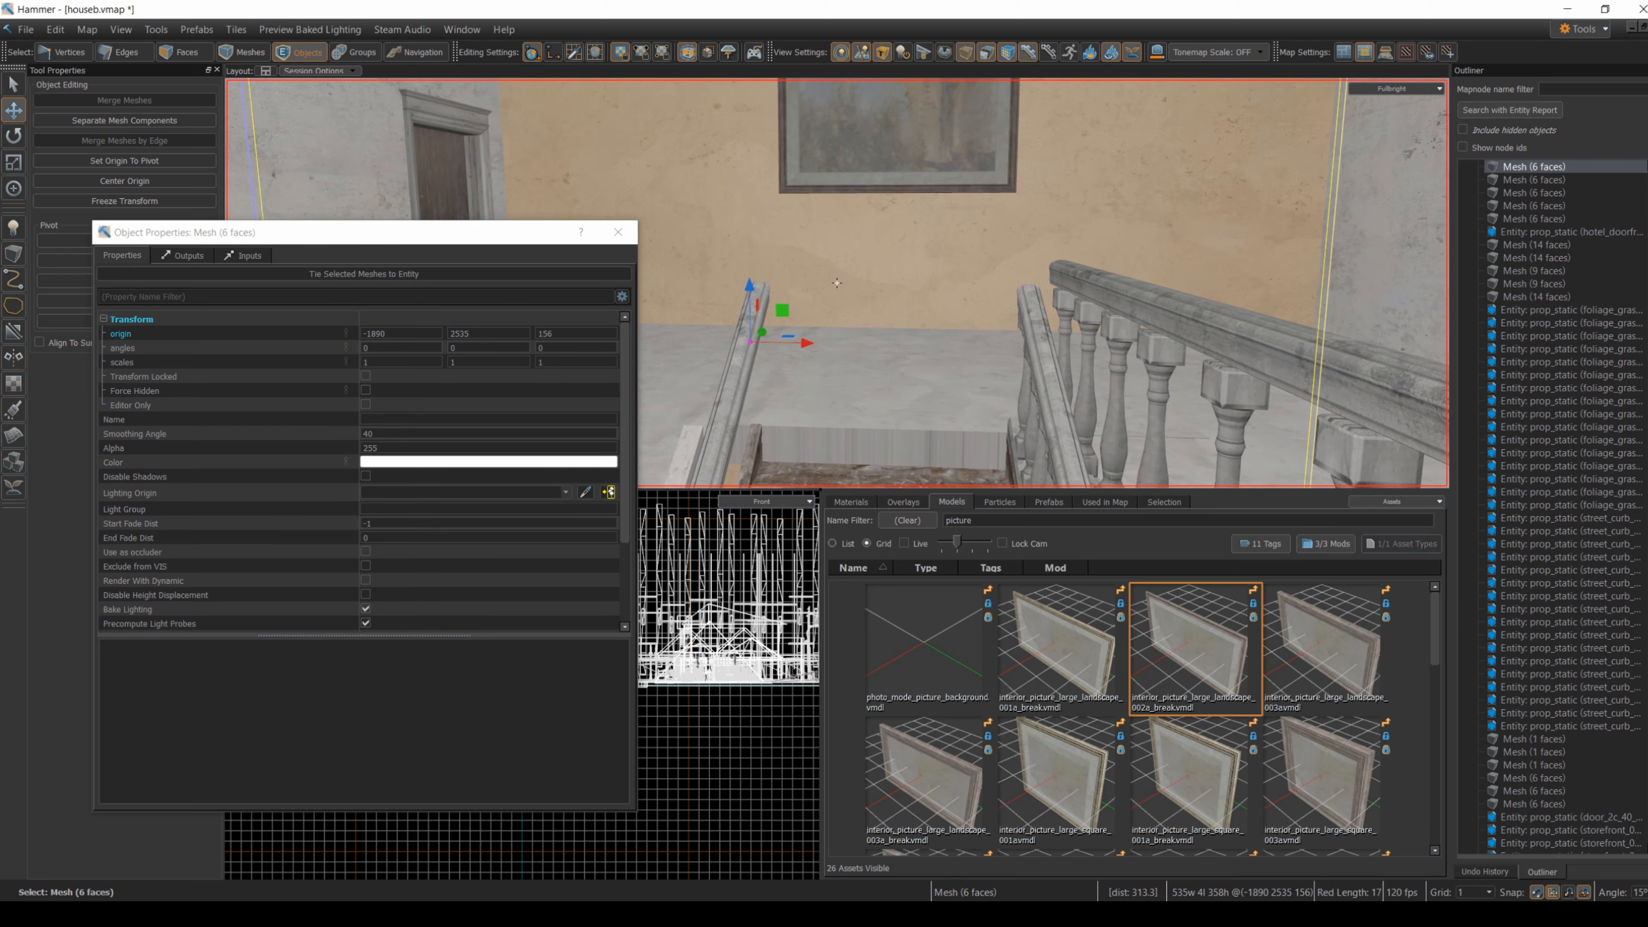
key("Escape")
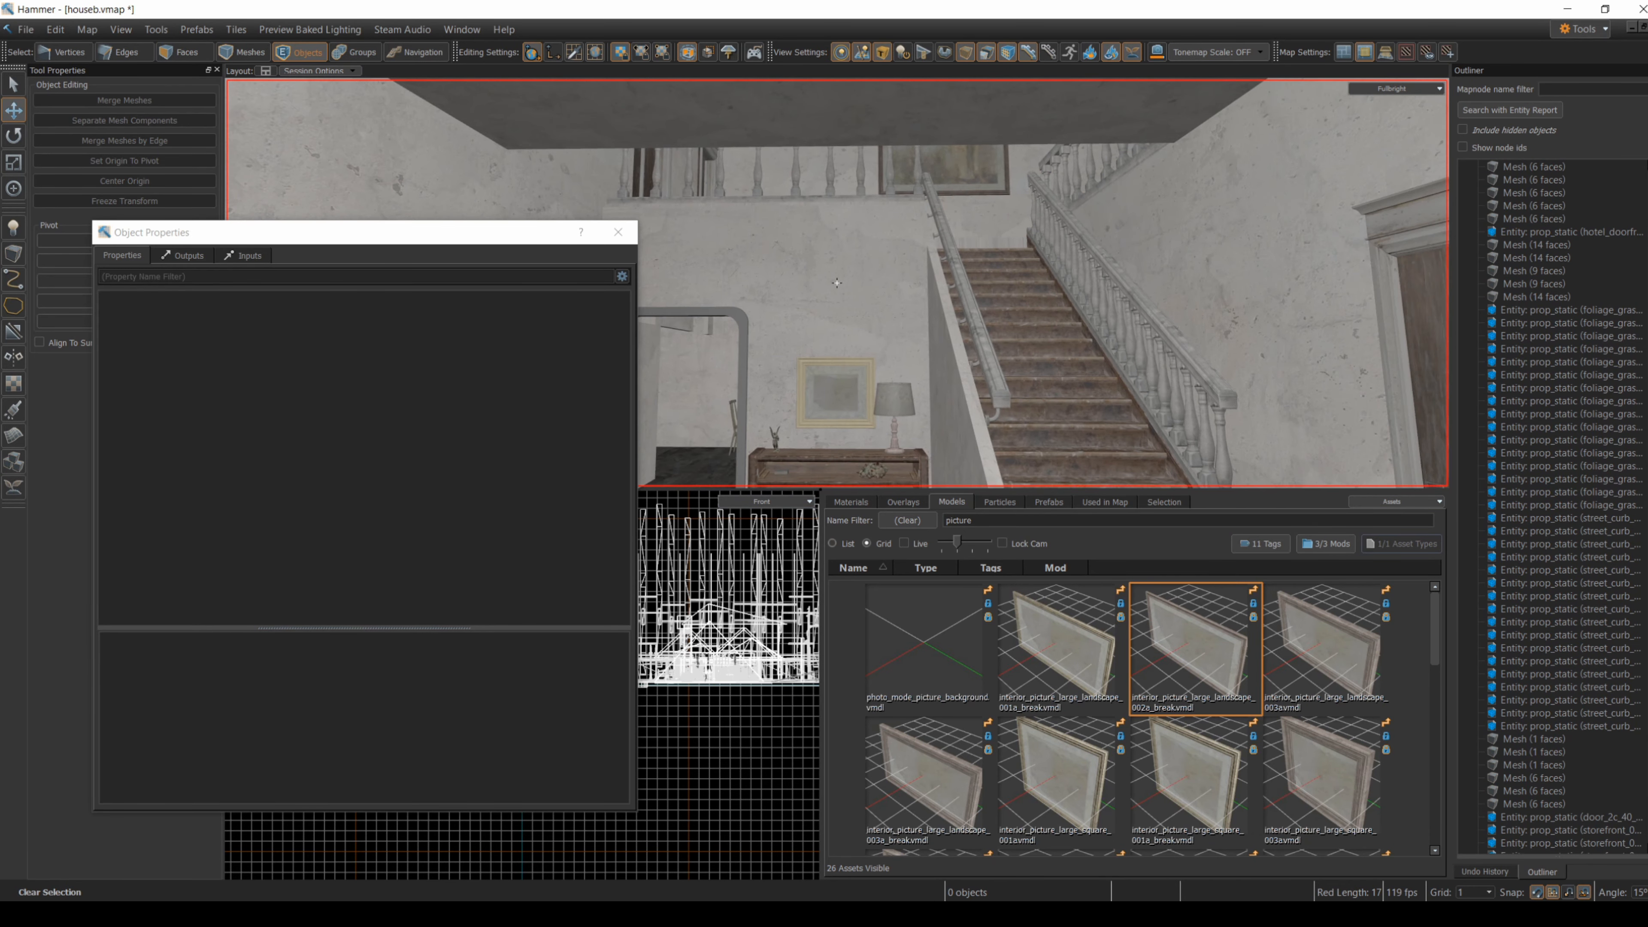
- Clip the wall section between the two upstairs doors horizontally along the ceiling line seen from below, keeping both sides
key("a")
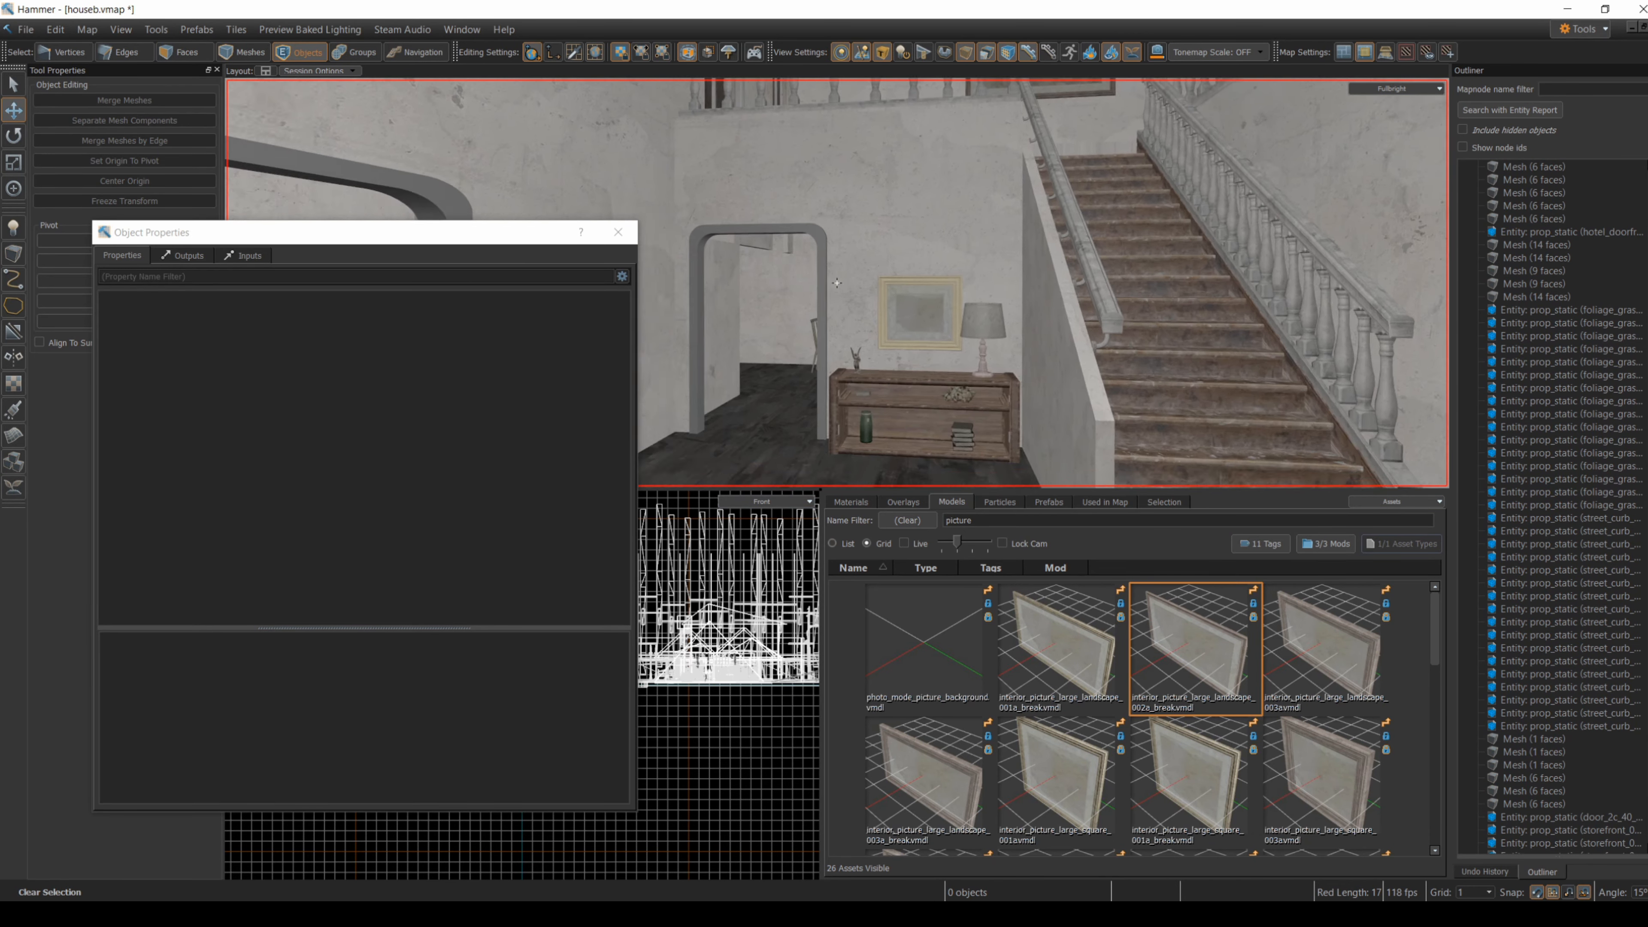
key("w")
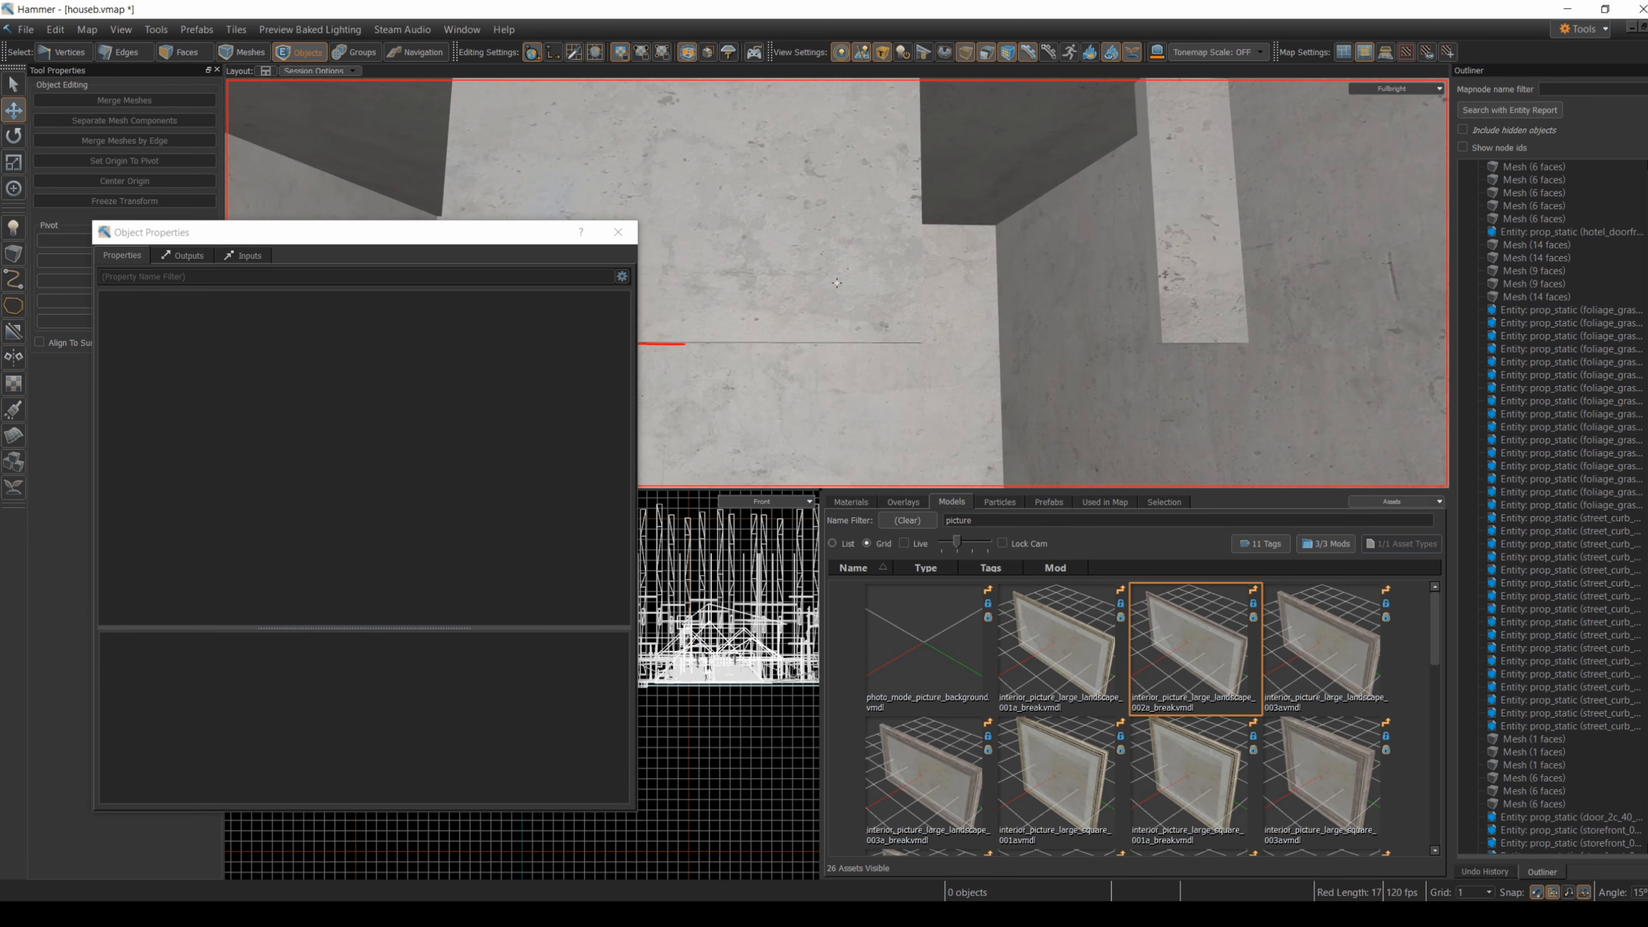
key("s")
key("w")
key("s")
key("a")
left_click(837, 283)
key("z")
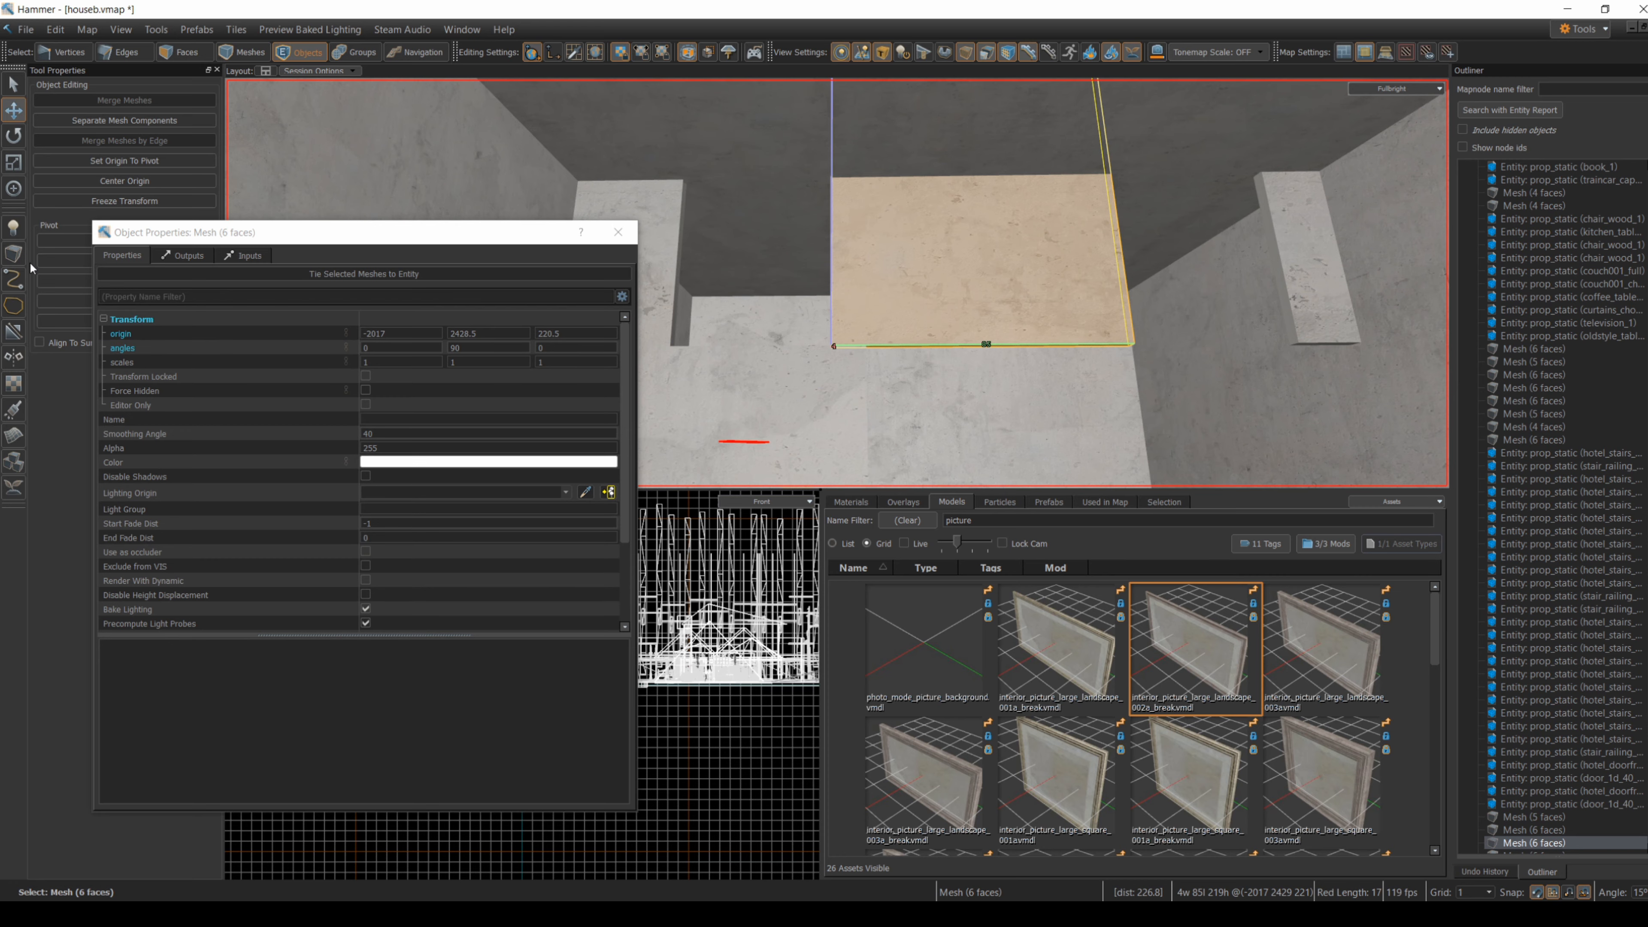
left_click(14, 340)
left_click_drag(832, 177, 1065, 175)
key("z")
key("w")
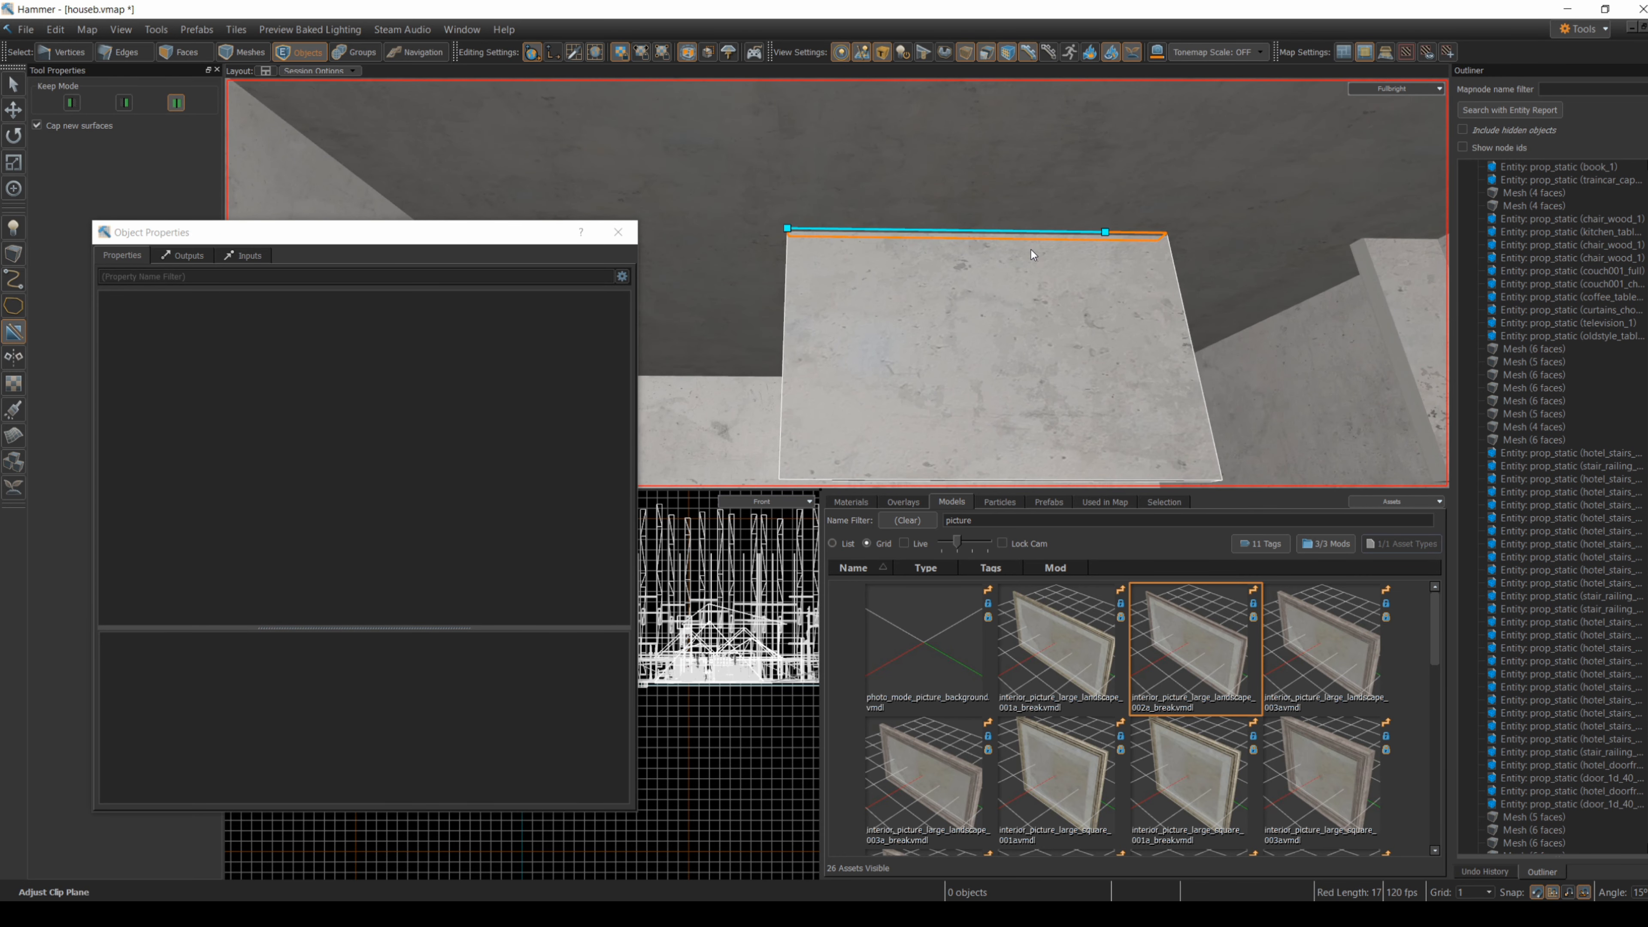
key("Return")
- Stretch the lower wall piece sideways to close the gap beneath the door nearest the railing
left_click(619, 232)
key("z")
key("z")
left_click(905, 322)
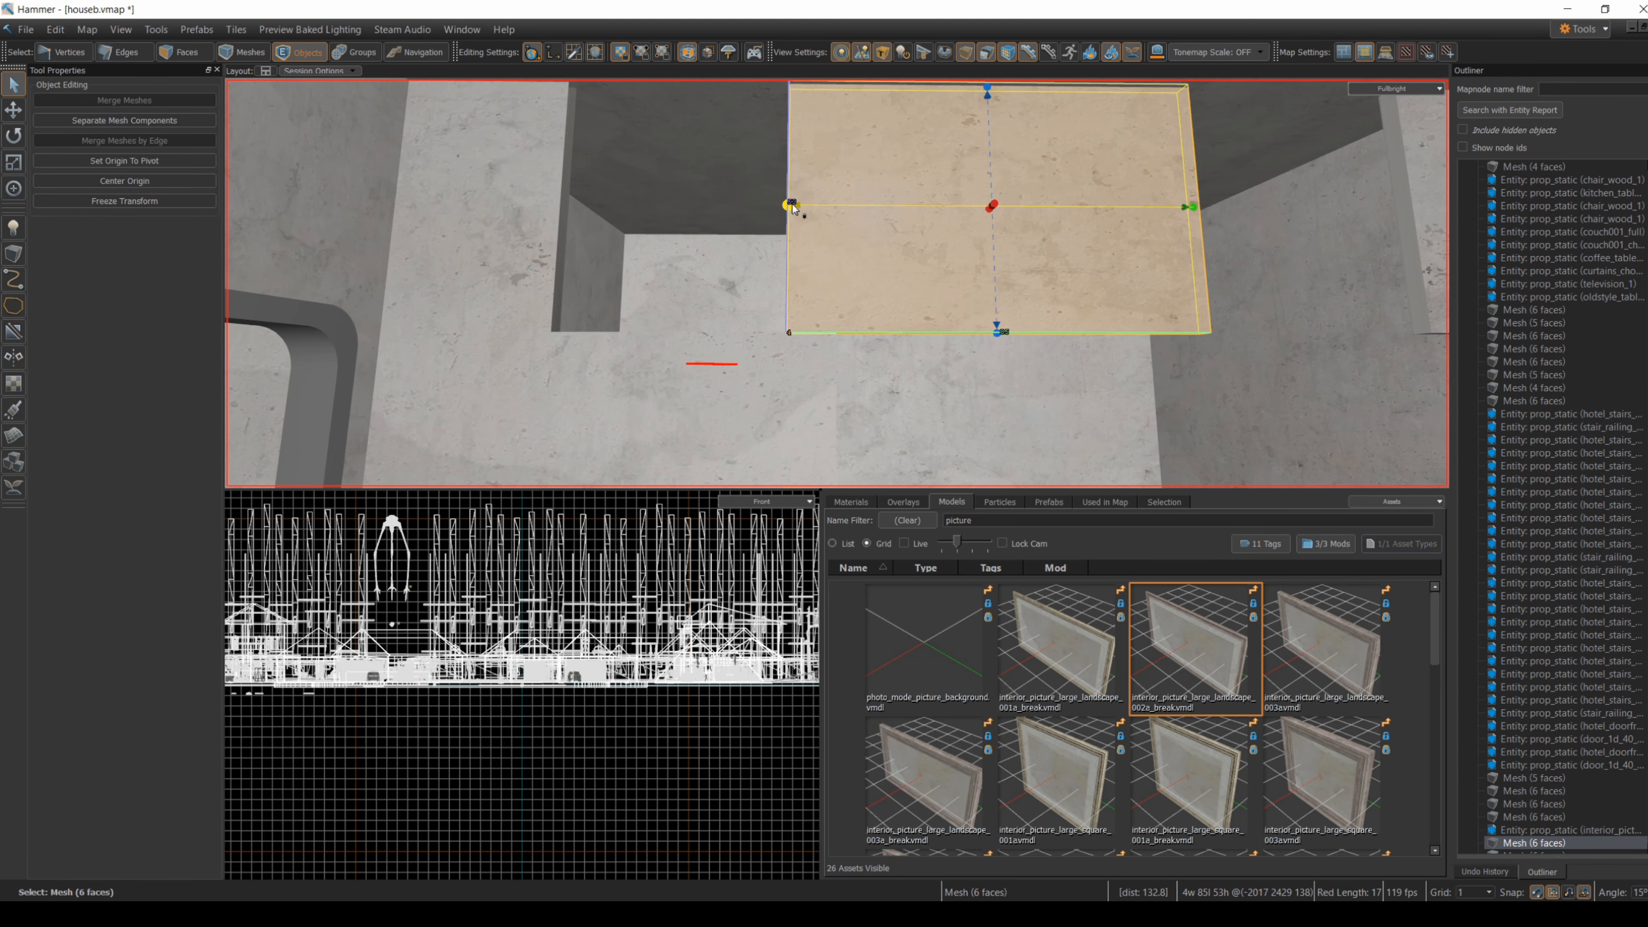
left_click_drag(791, 206, 563, 200)
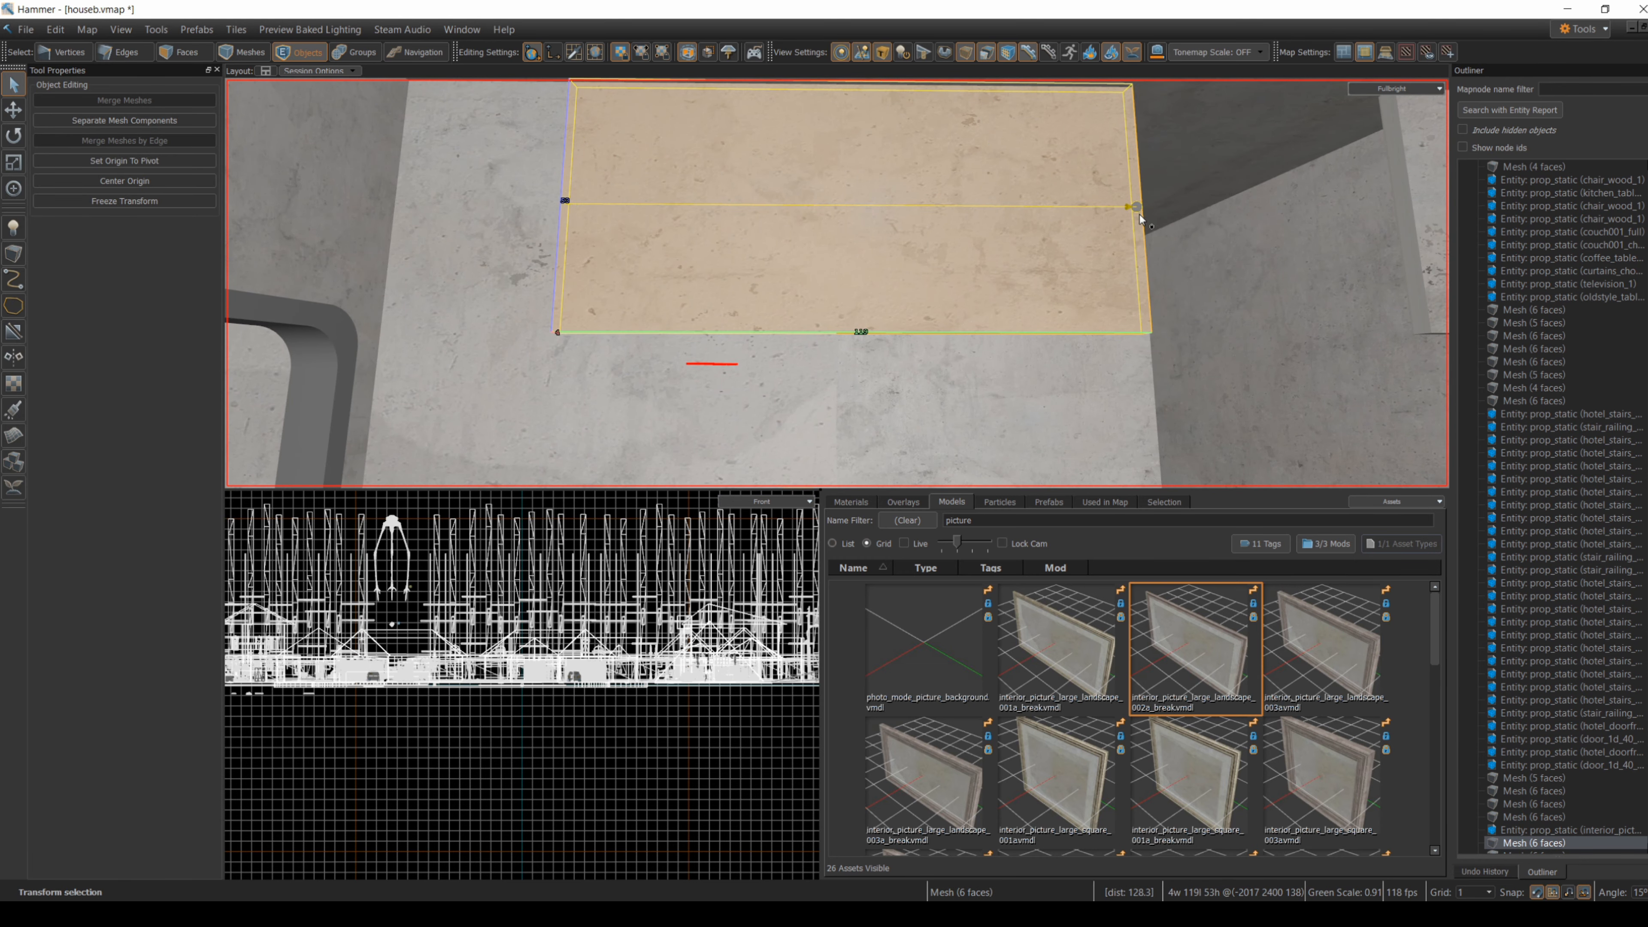
- Stretch the other end of the lower wall piece beneath the corner door, making the piece 176 units long
left_click(1159, 240)
key("z")
key("d")
key("z")
left_click(756, 214)
left_click_drag(781, 180, 1032, 203)
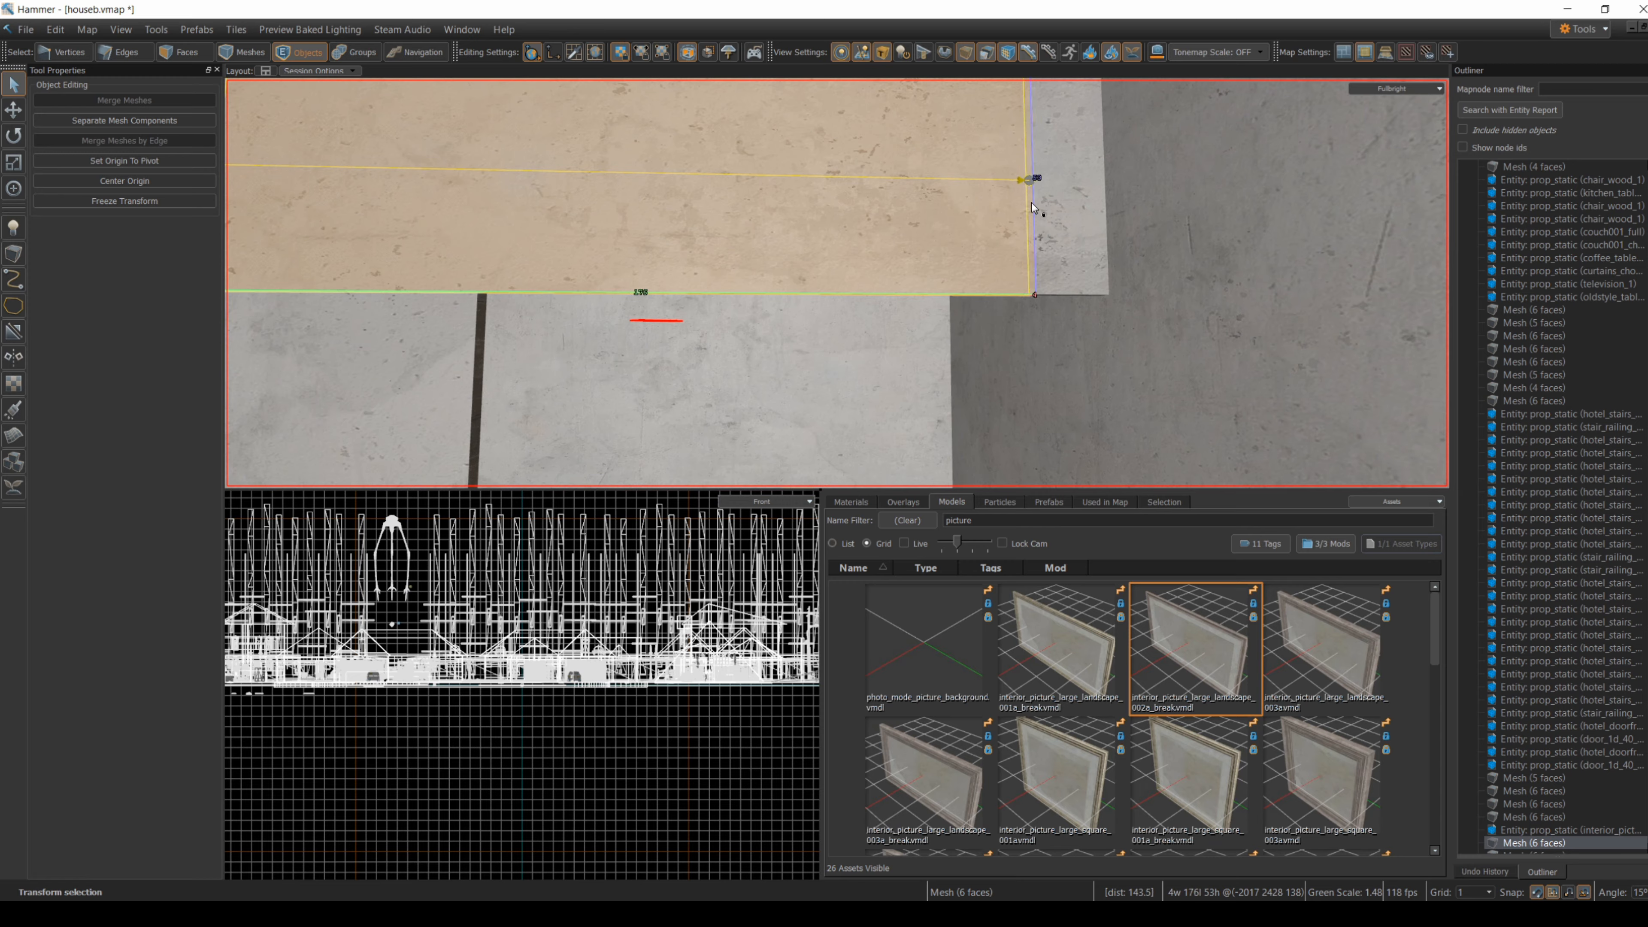
left_click(851, 350)
key("Escape")
- Examine the ground-floor rooms, the staircase and the entrance hall from inside the house
key("z")
key("w")
key("w")
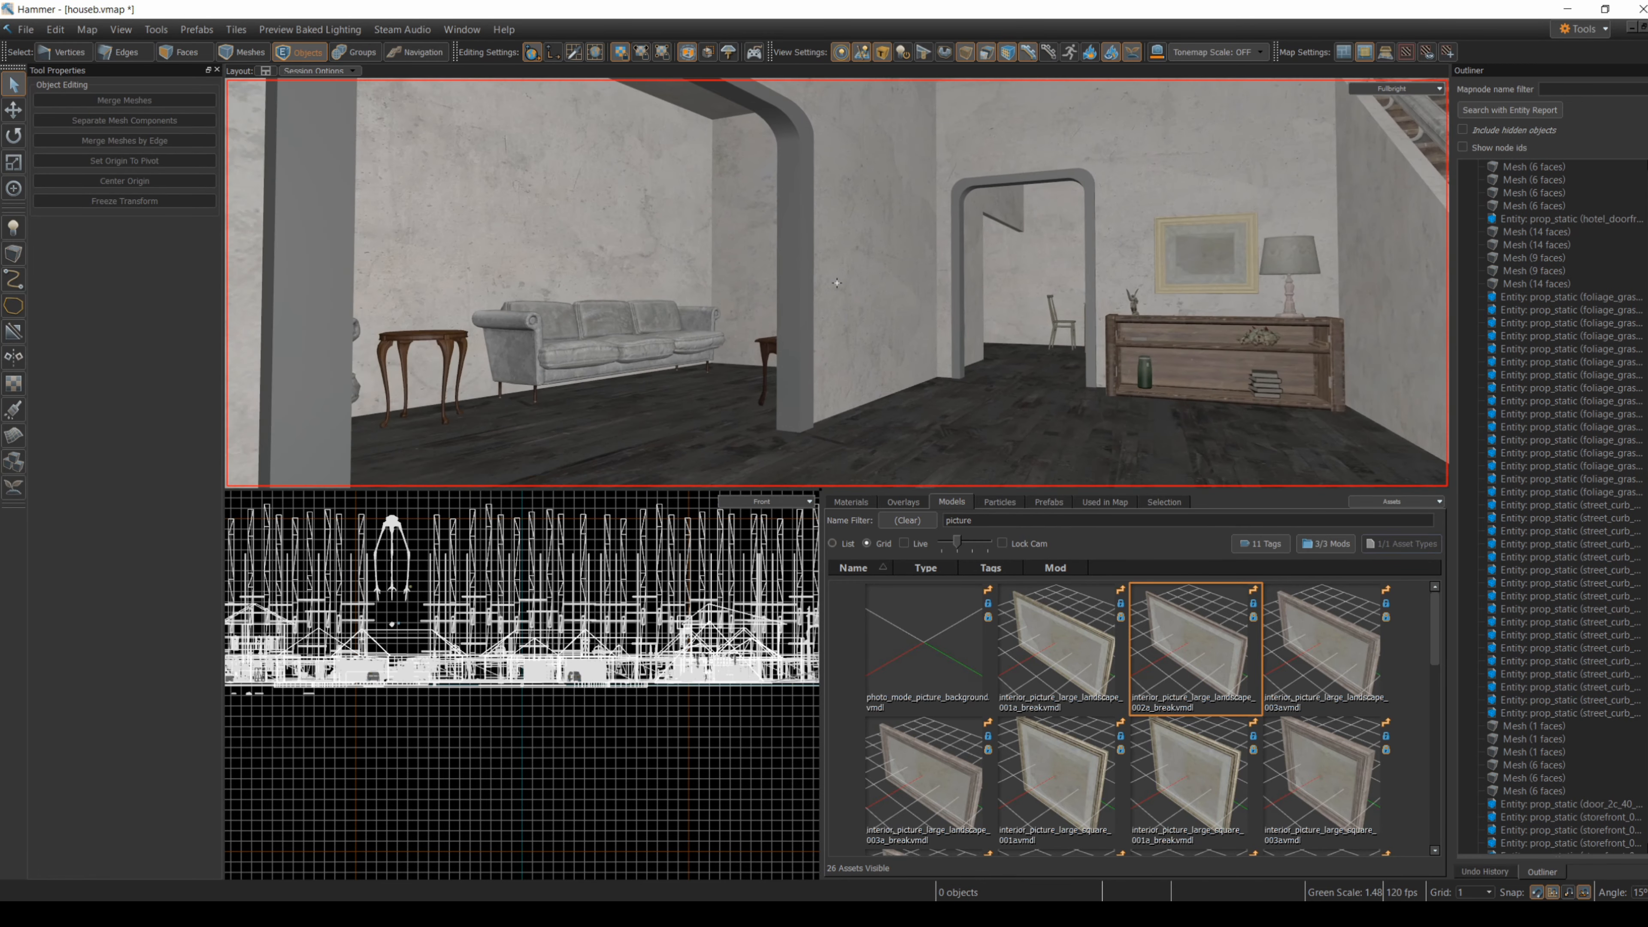
key("w")
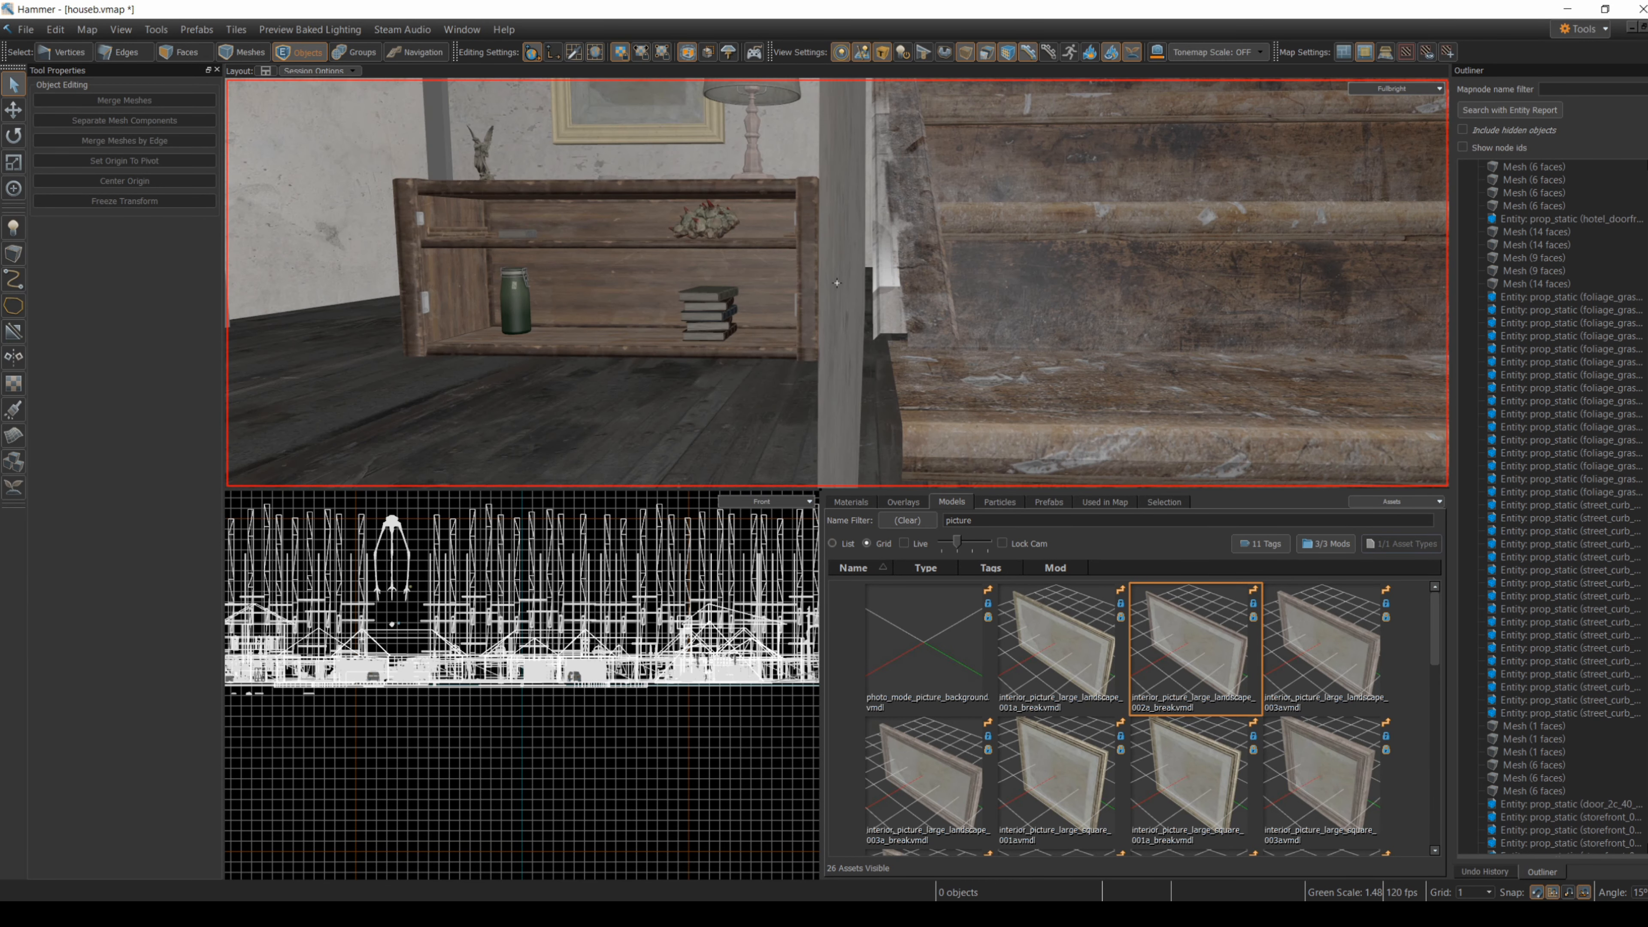
key("s")
key("d")
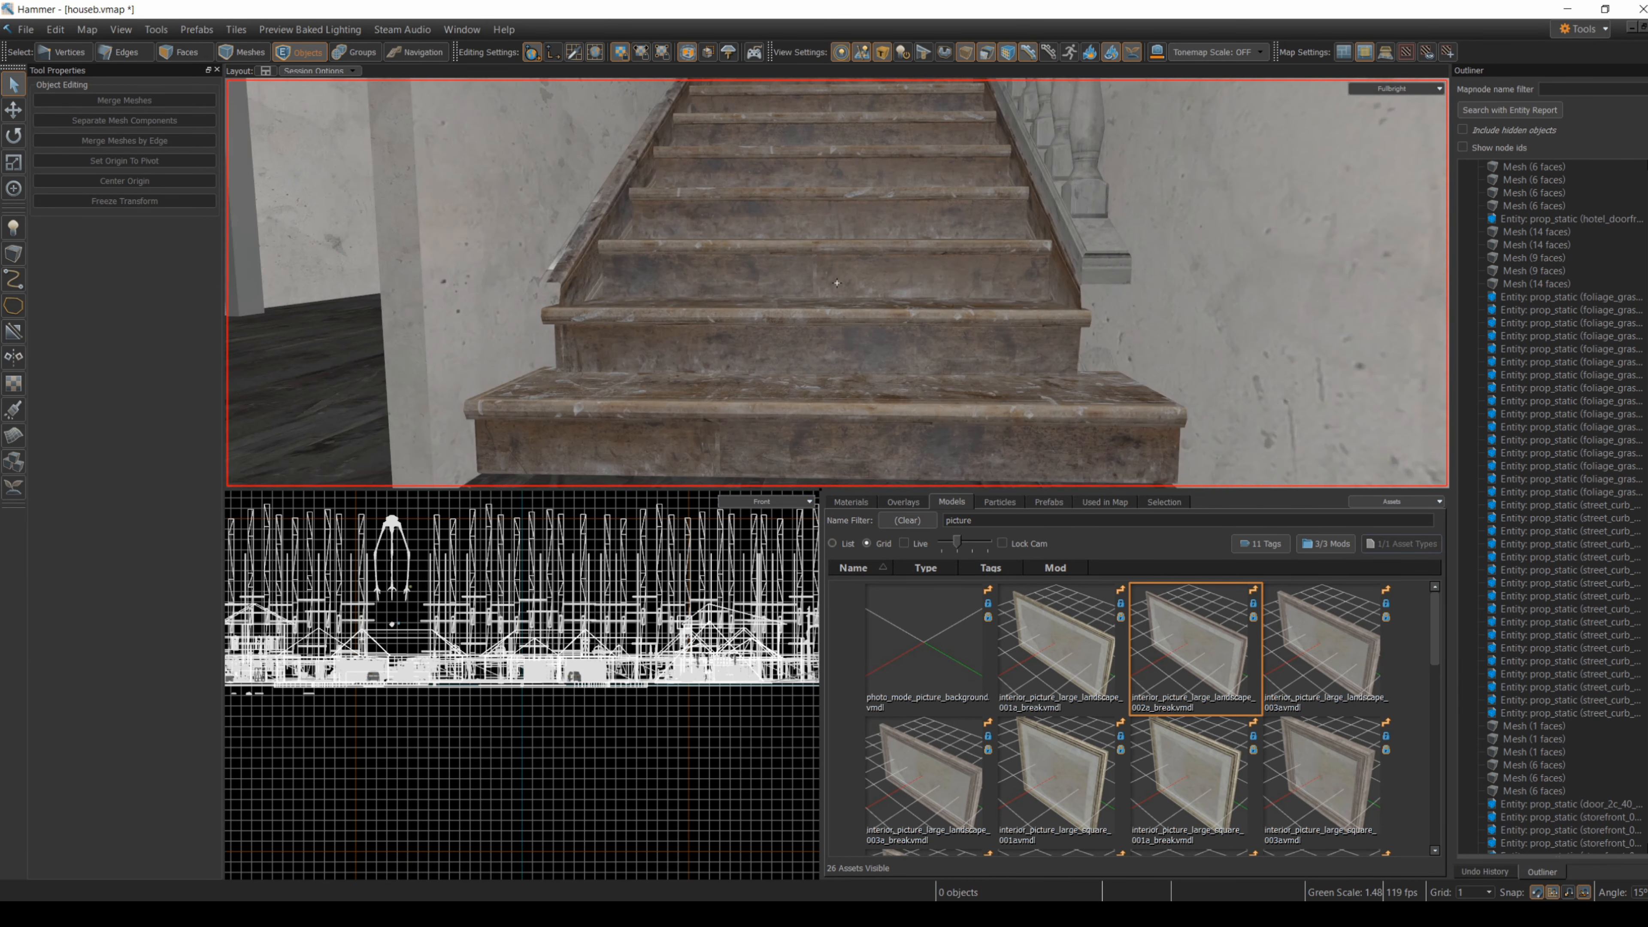
key("s")
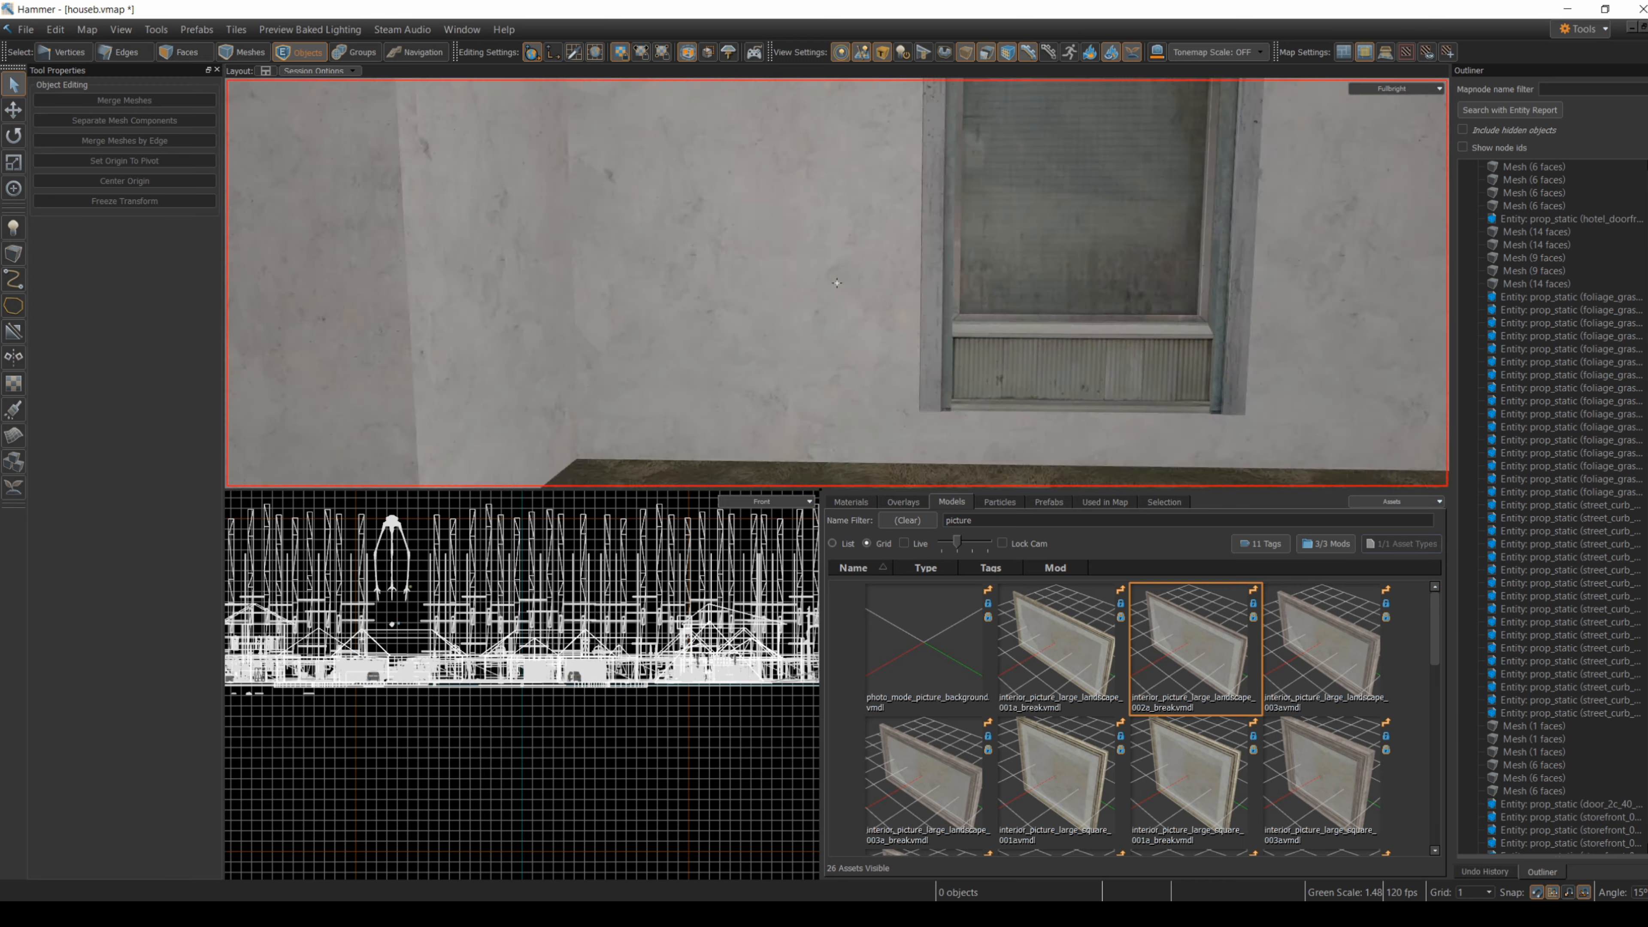
key("z")
- Search the models for "light" and place interior_light_fixture_003_breakable in the entrance hall
left_click_drag(981, 520, 928, 521)
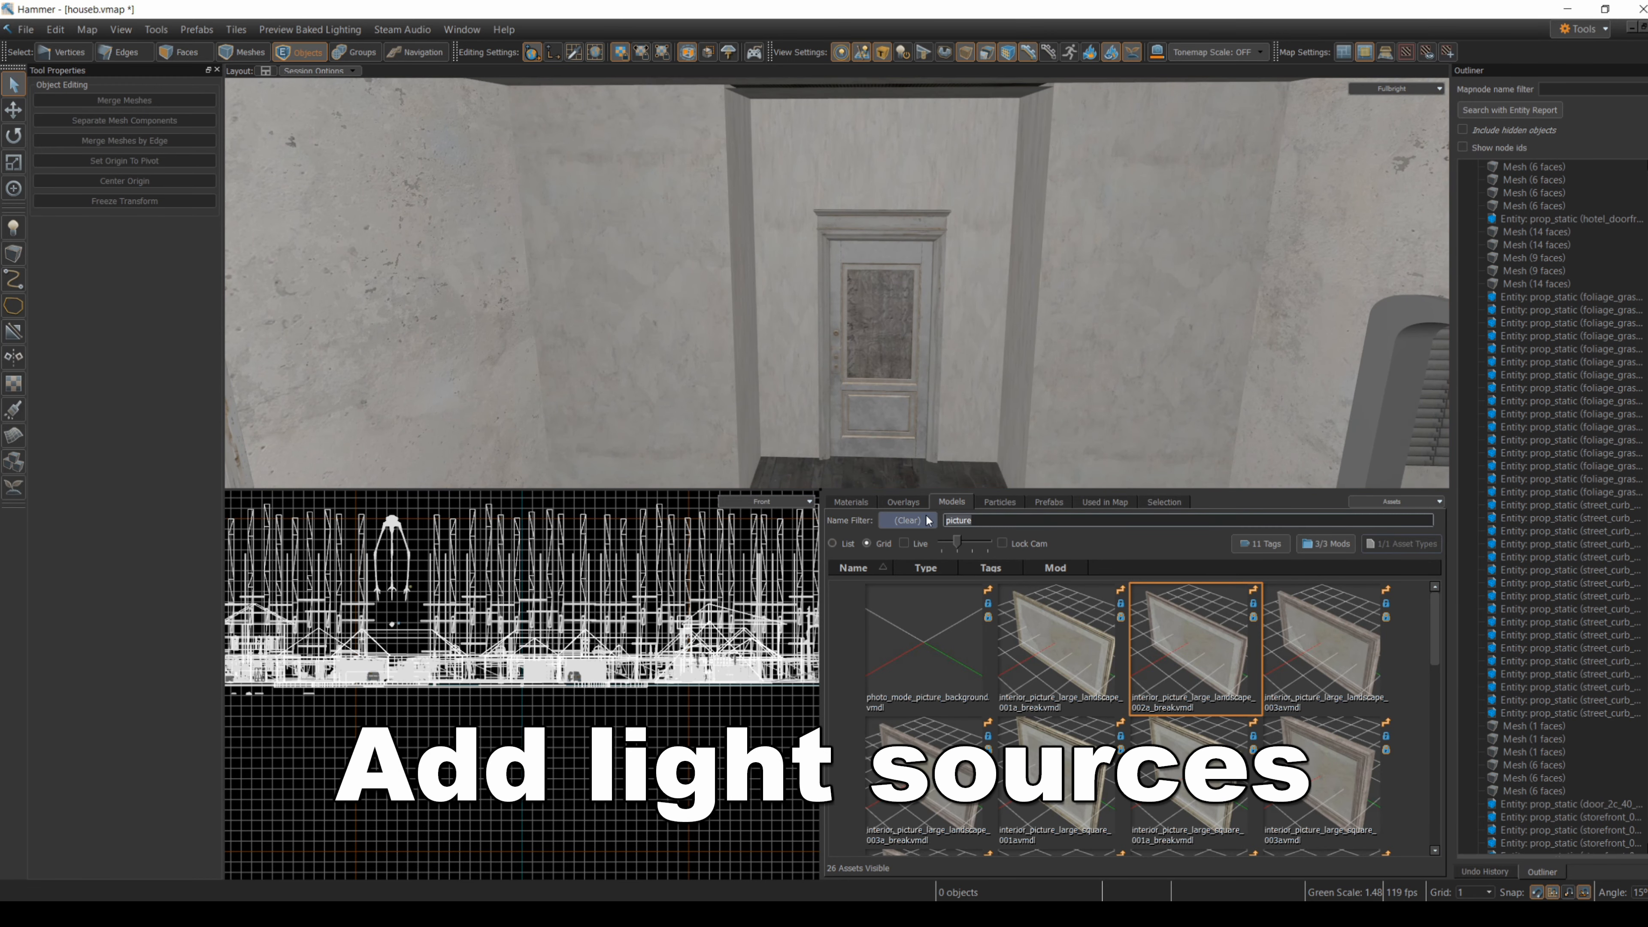
type("light")
scroll(1104, 684, "down", 15)
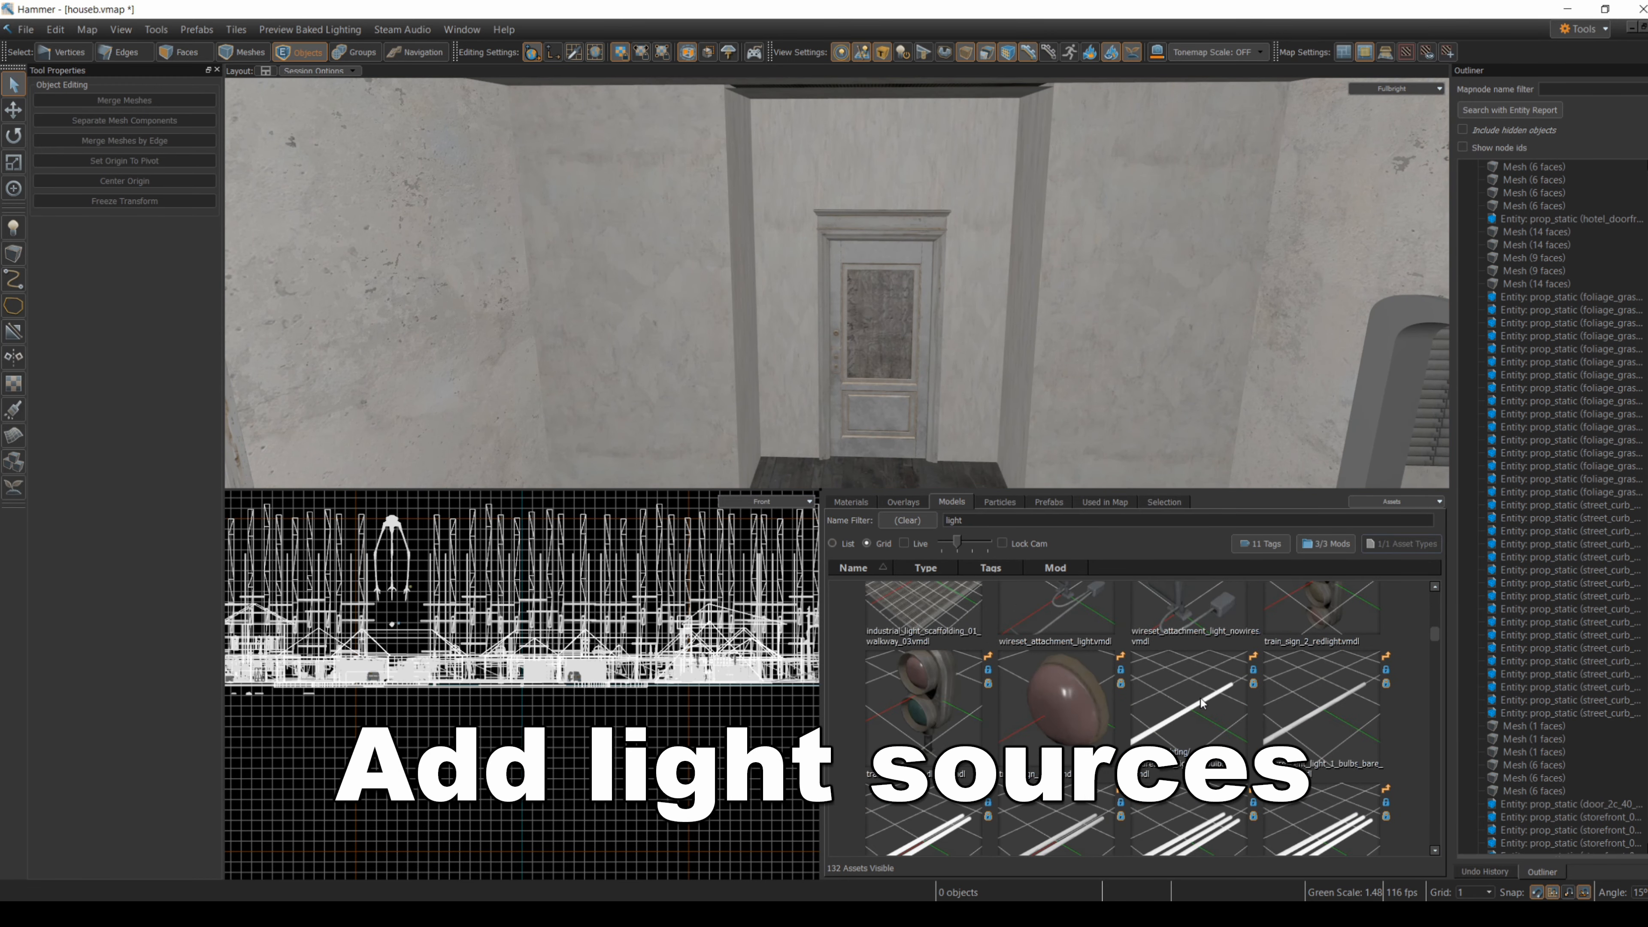
scroll(1211, 693, "down", 10)
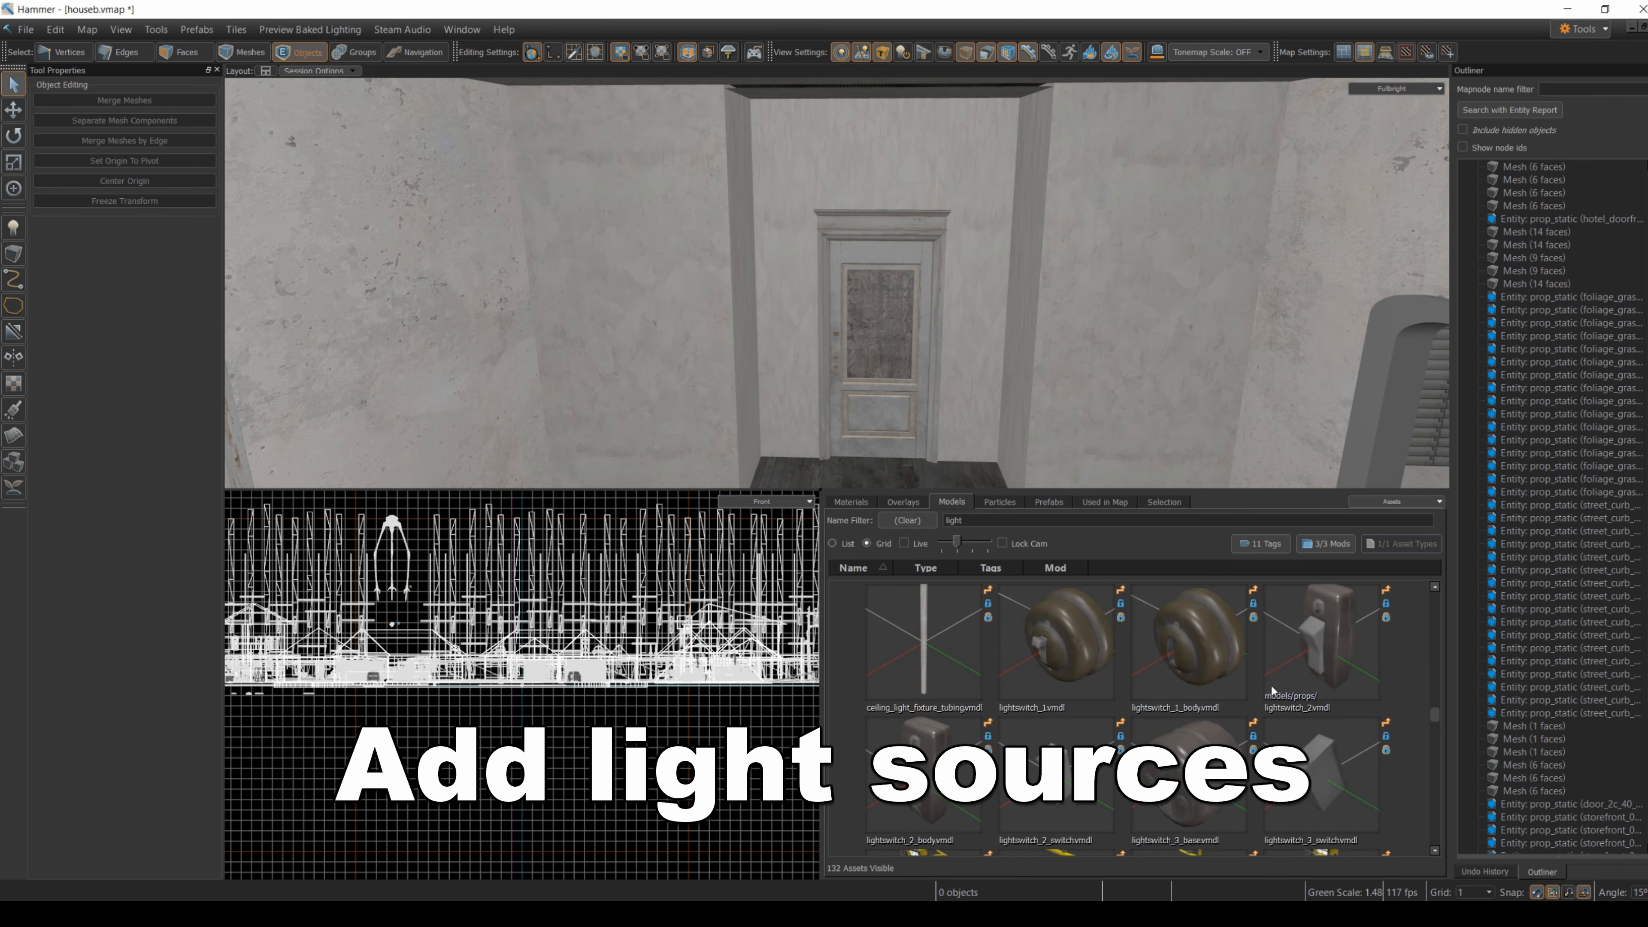
scroll(1282, 689, "down", 3)
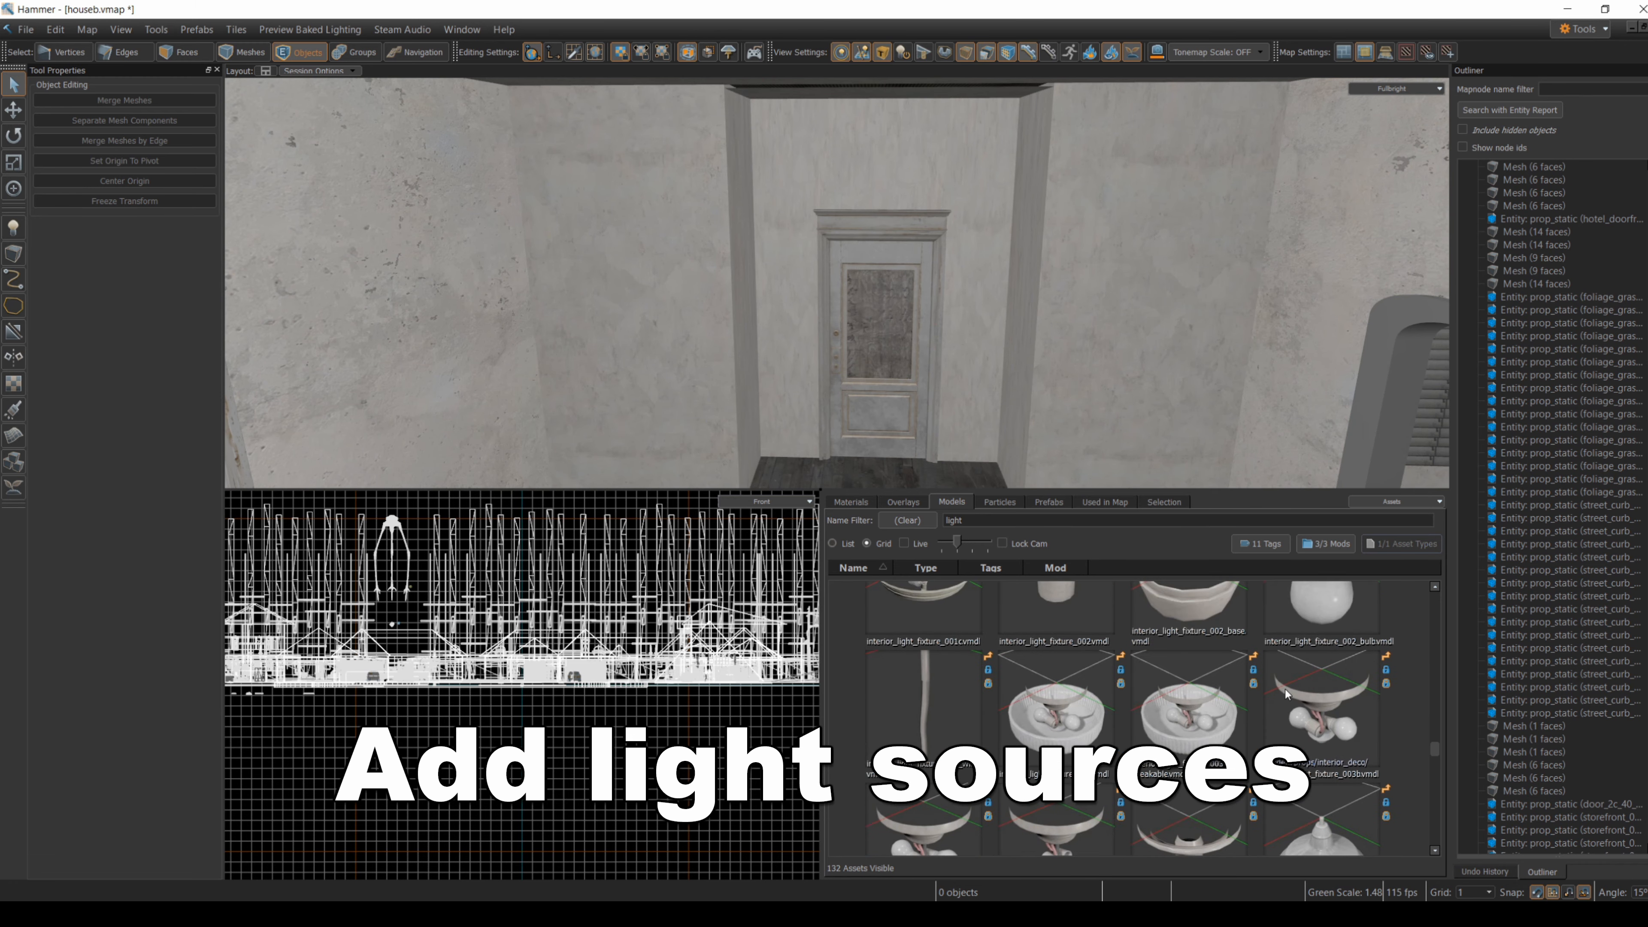
scroll(1296, 684, "up", 2)
left_click_drag(1196, 710, 1103, 389)
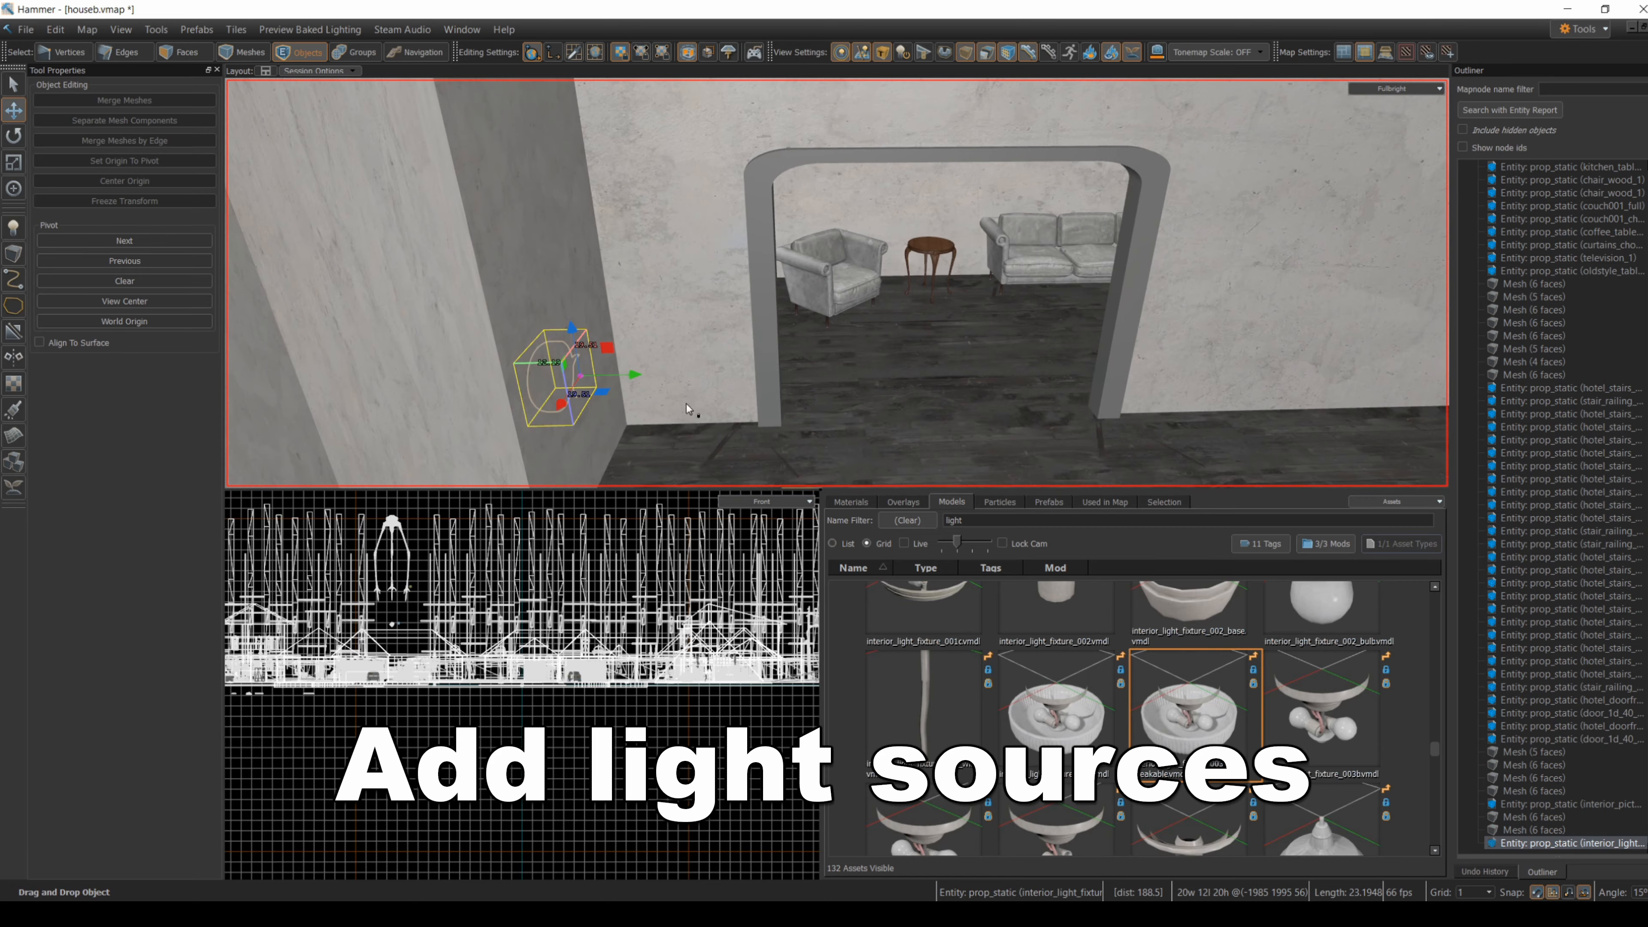
- Move the light fixture to the middle of the hall in front of the entrance door and rotate it 90 degrees
left_click_drag(634, 375, 1010, 367)
key("z")
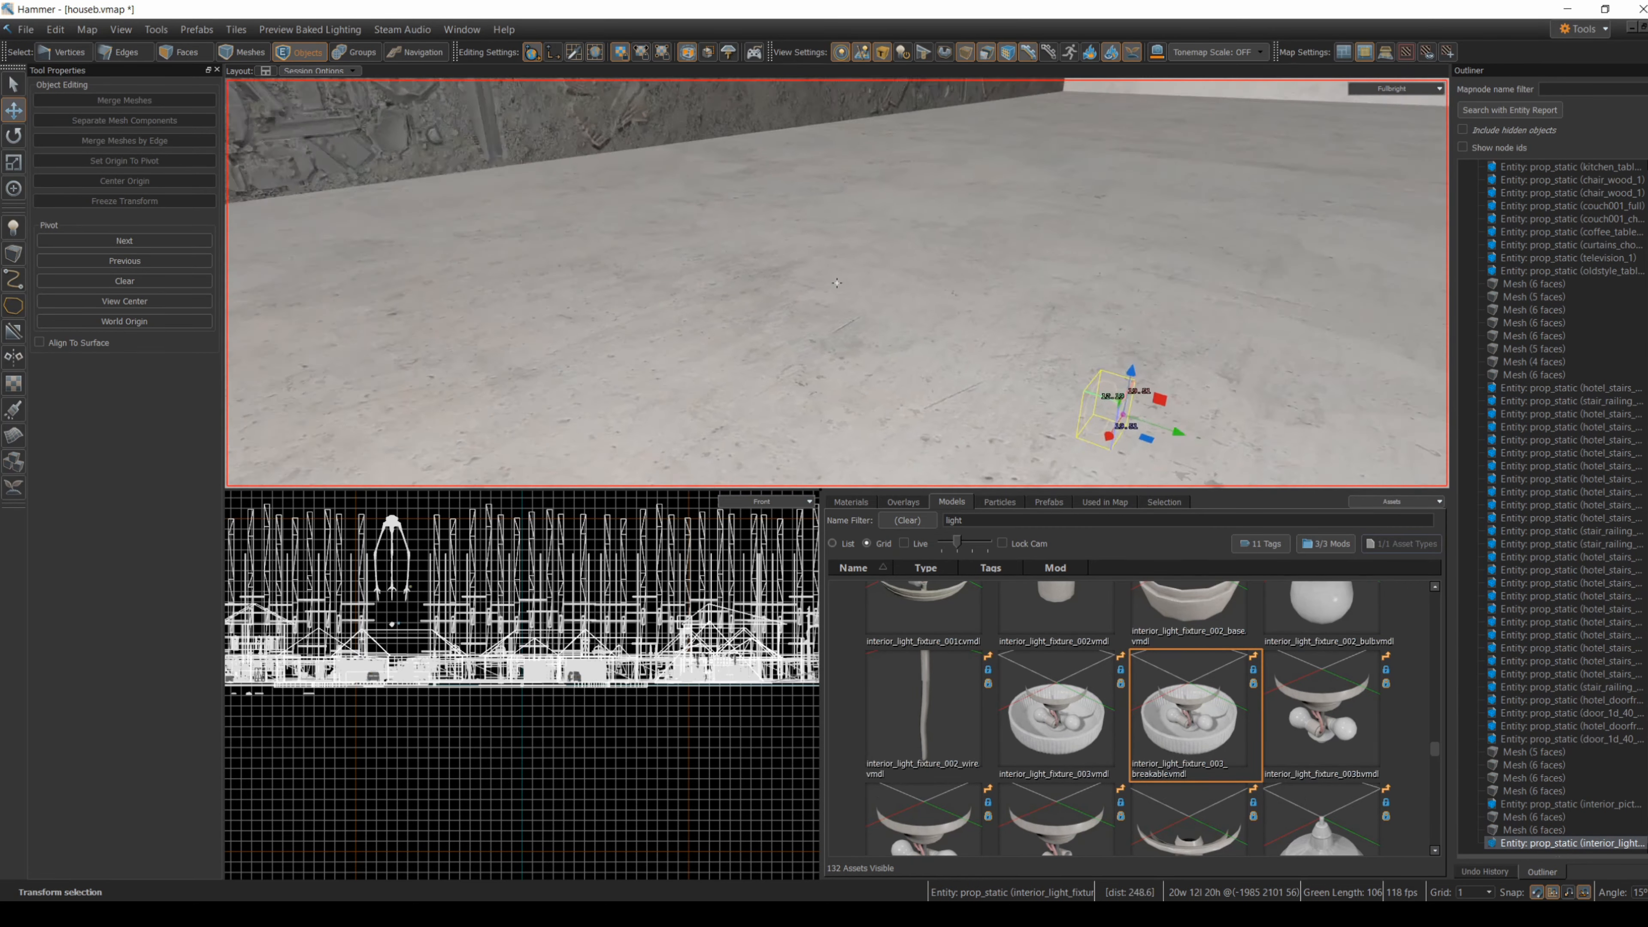
key("z")
left_click_drag(992, 447, 668, 442)
key("z")
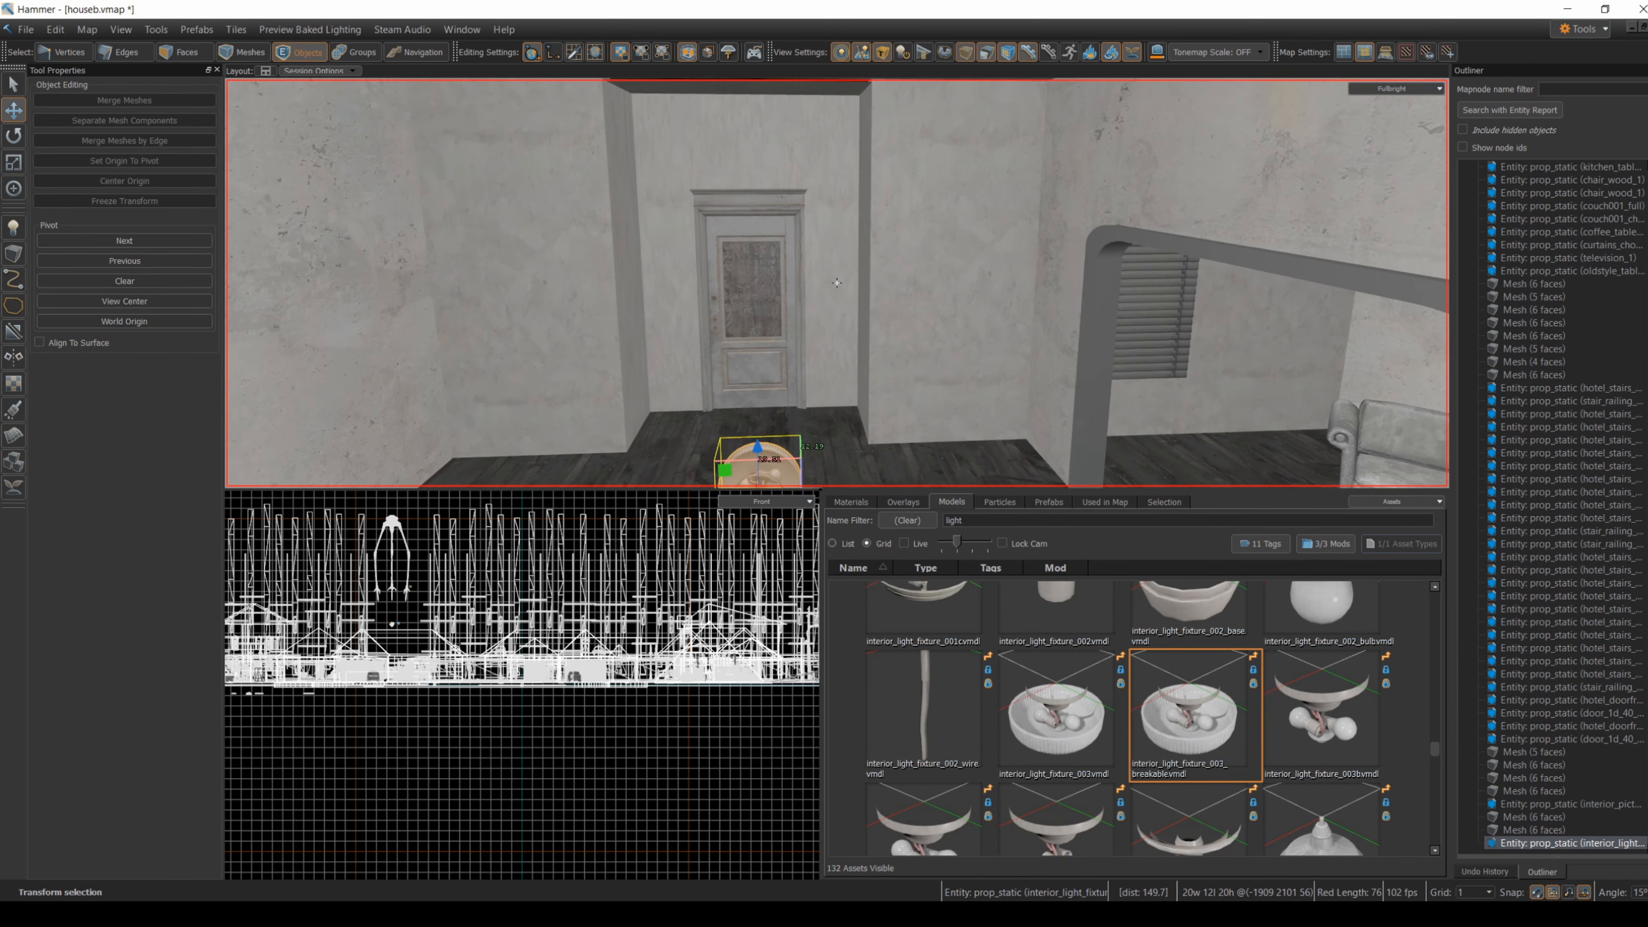
key("z")
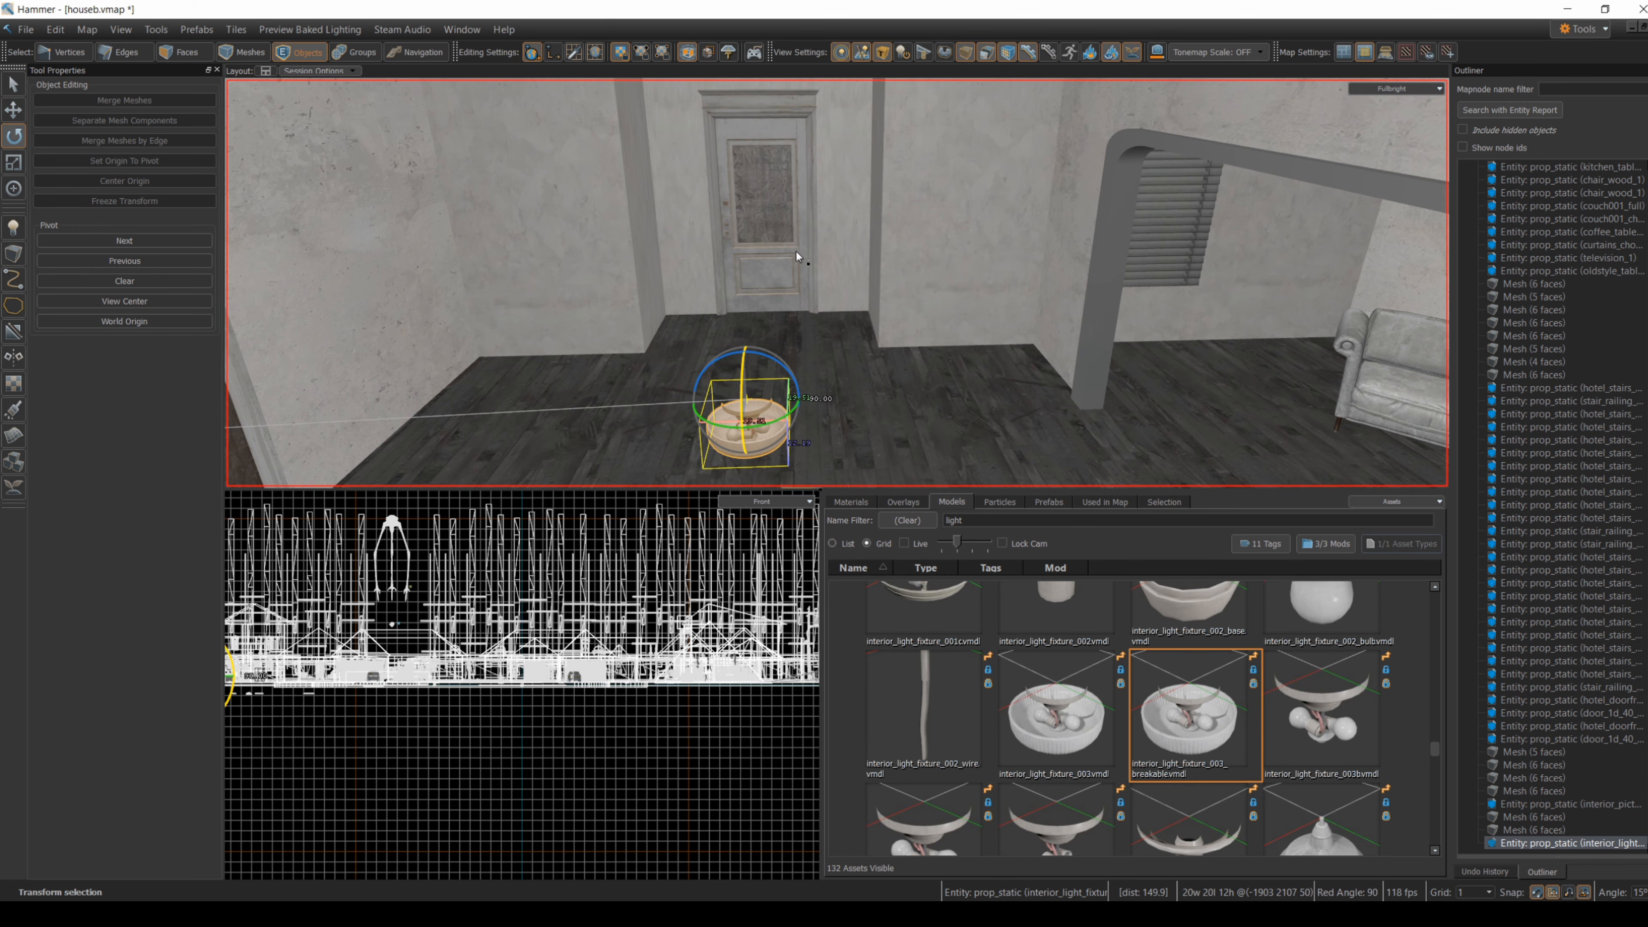
- Raise the light fixture until it sits against the entrance hall's ceiling
left_click_drag(747, 398, 747, 148)
key("z")
key("z")
left_click_drag(746, 367, 762, 236)
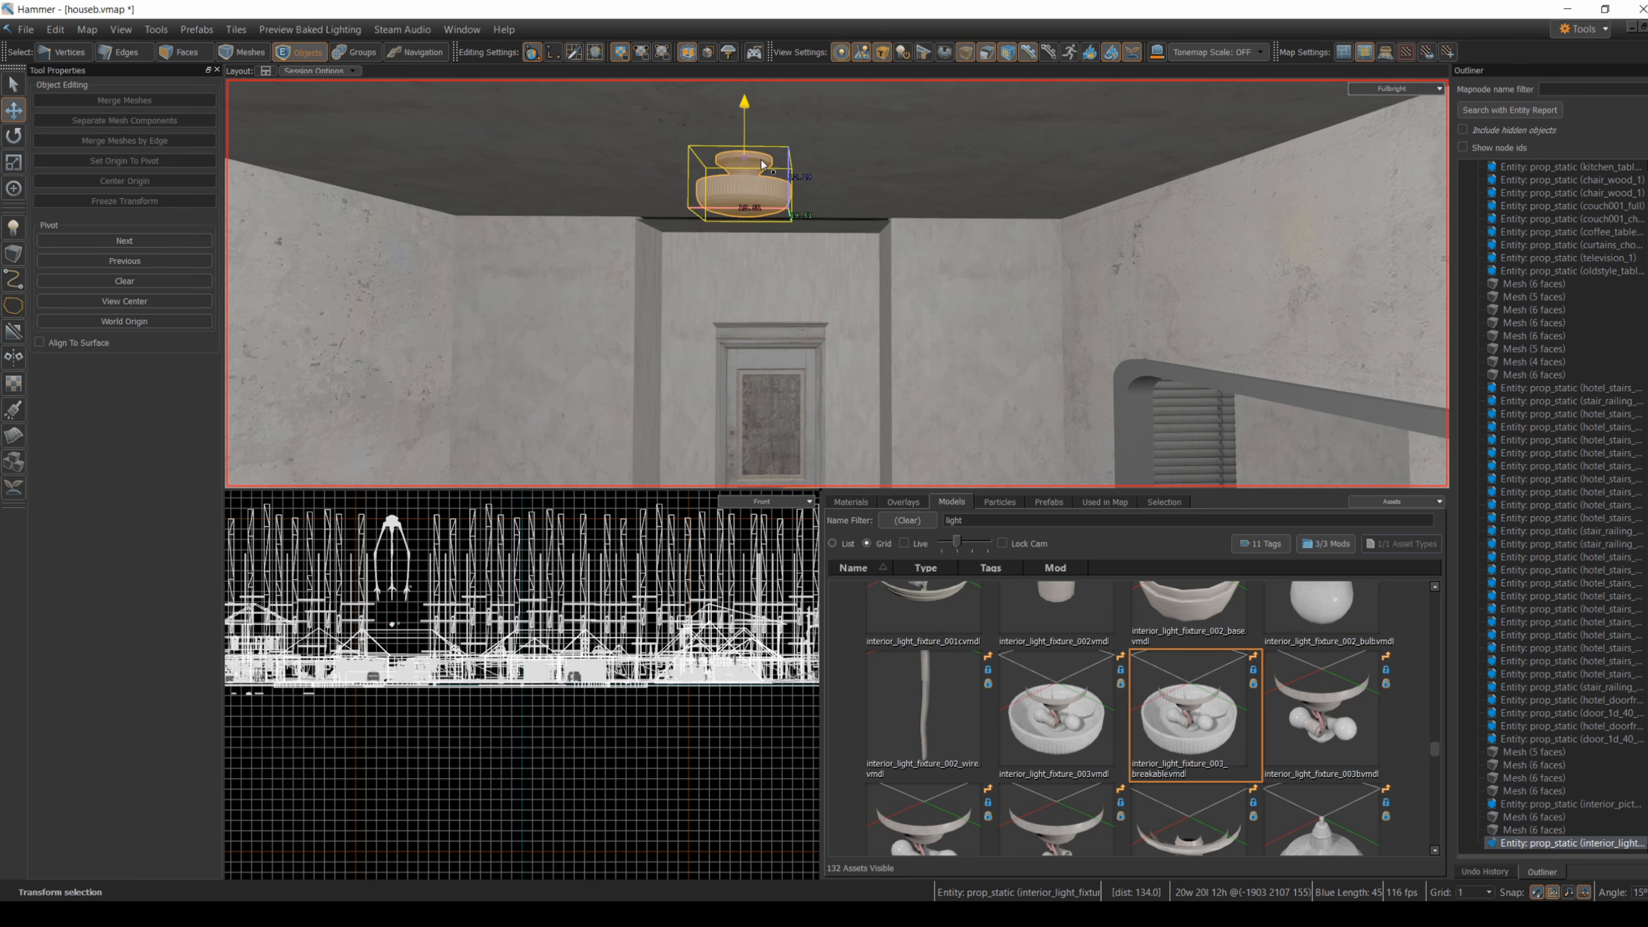
left_click(829, 319)
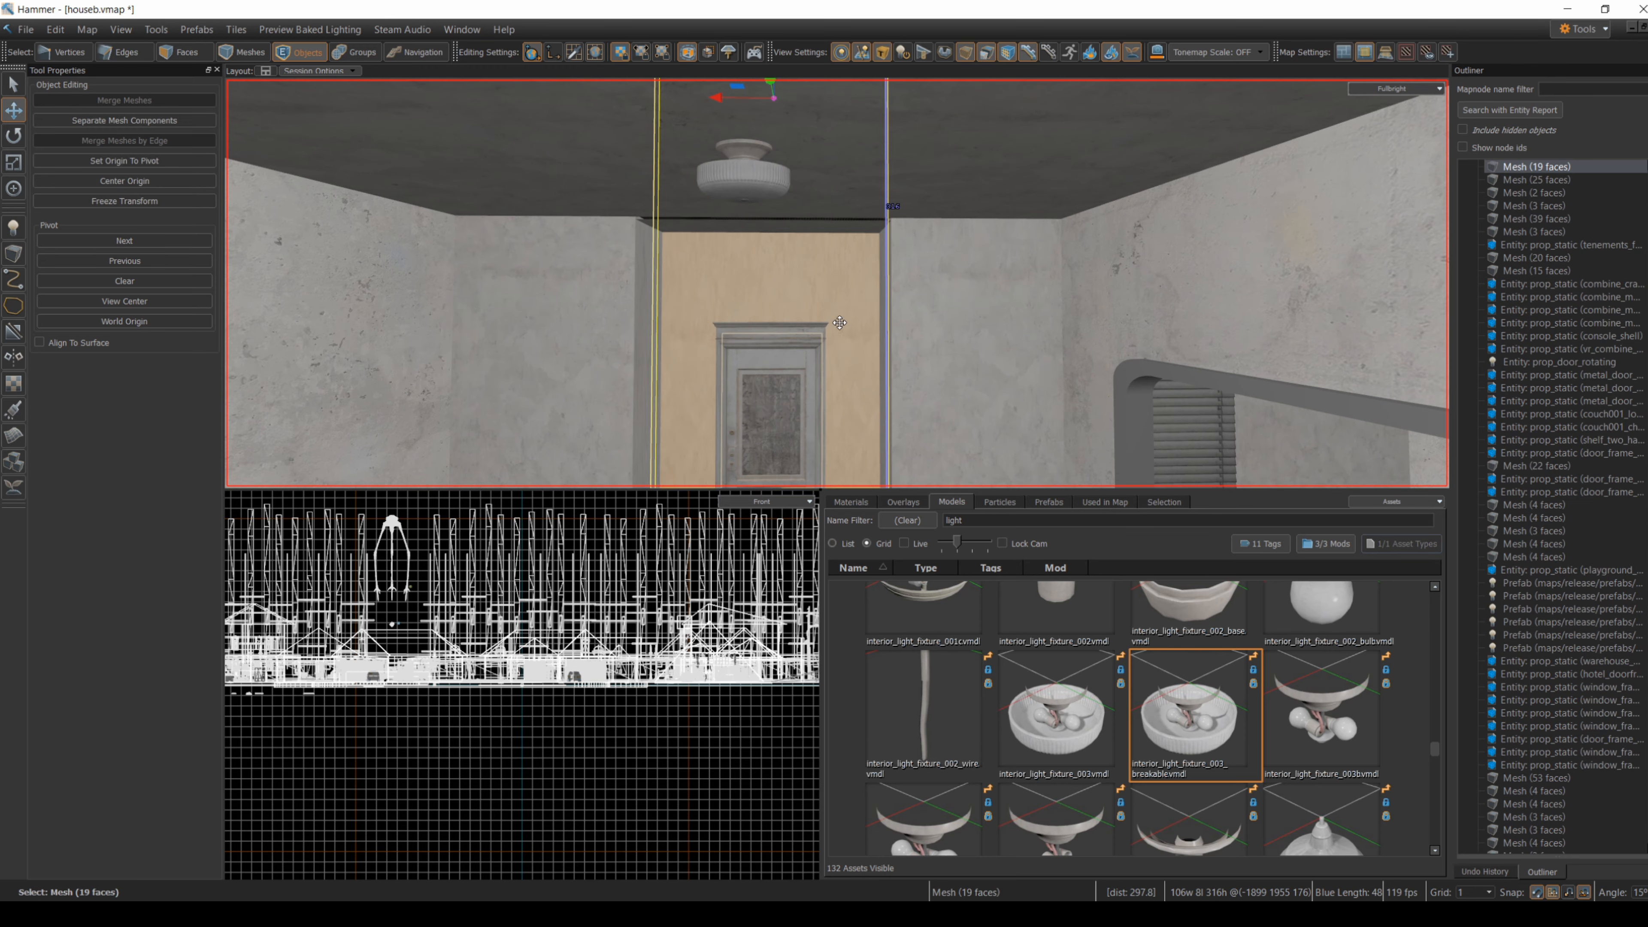
- Place another interior_light_fixture_003_breakable in the living room and shift it towards the middle between the armchair, sofa and television
key("z")
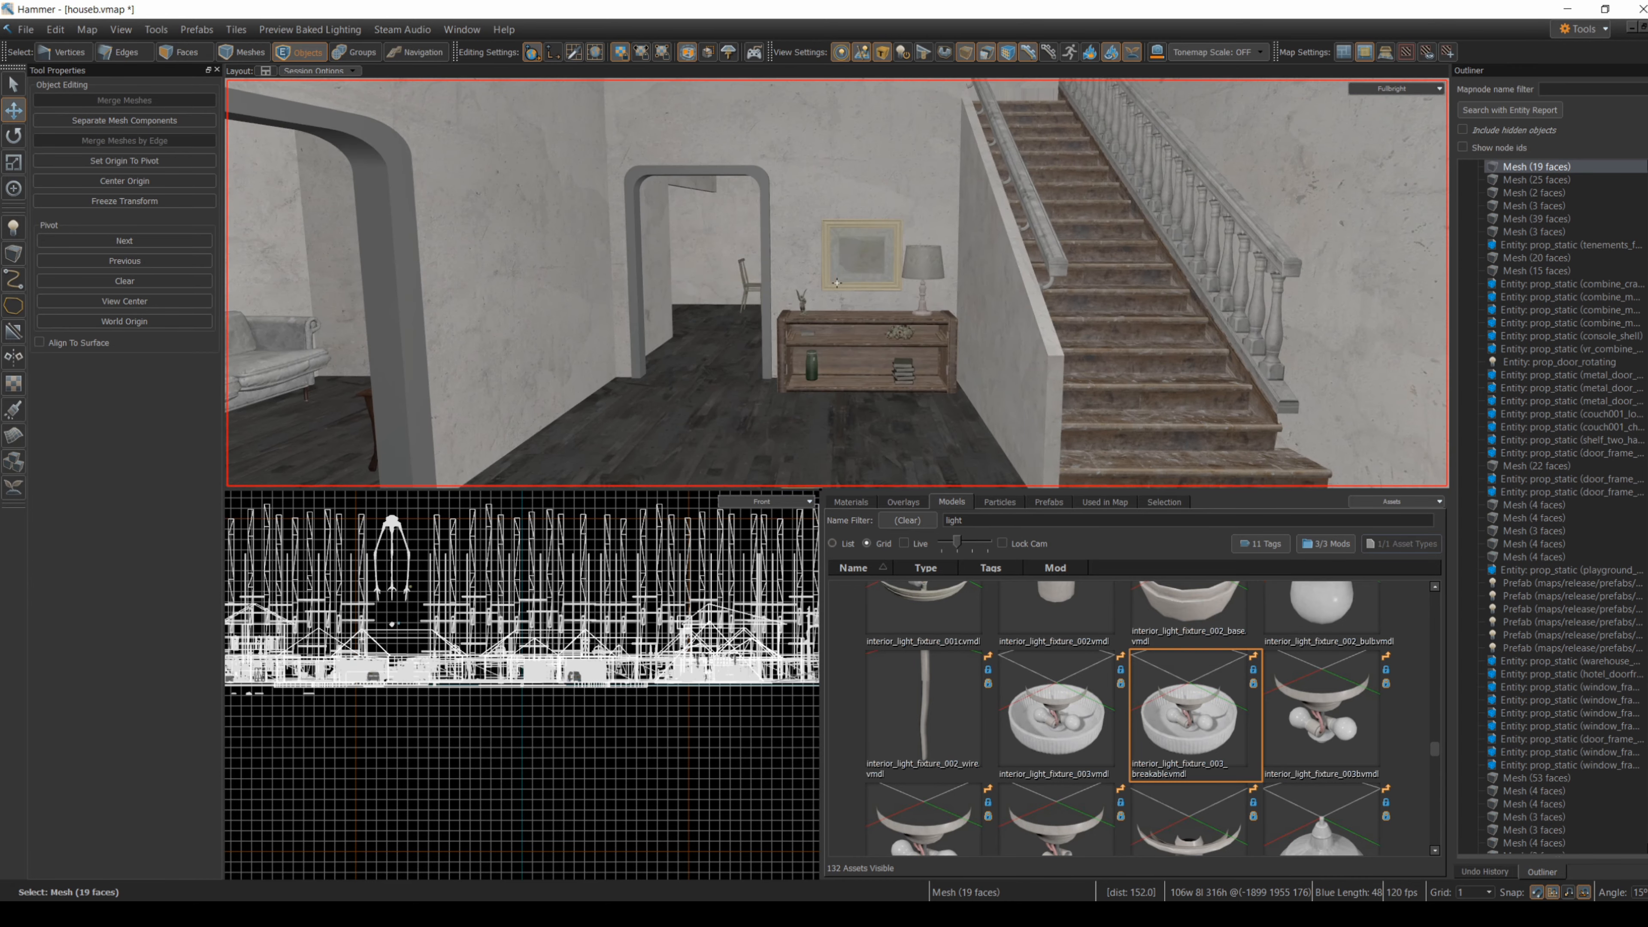
key("w")
key("z")
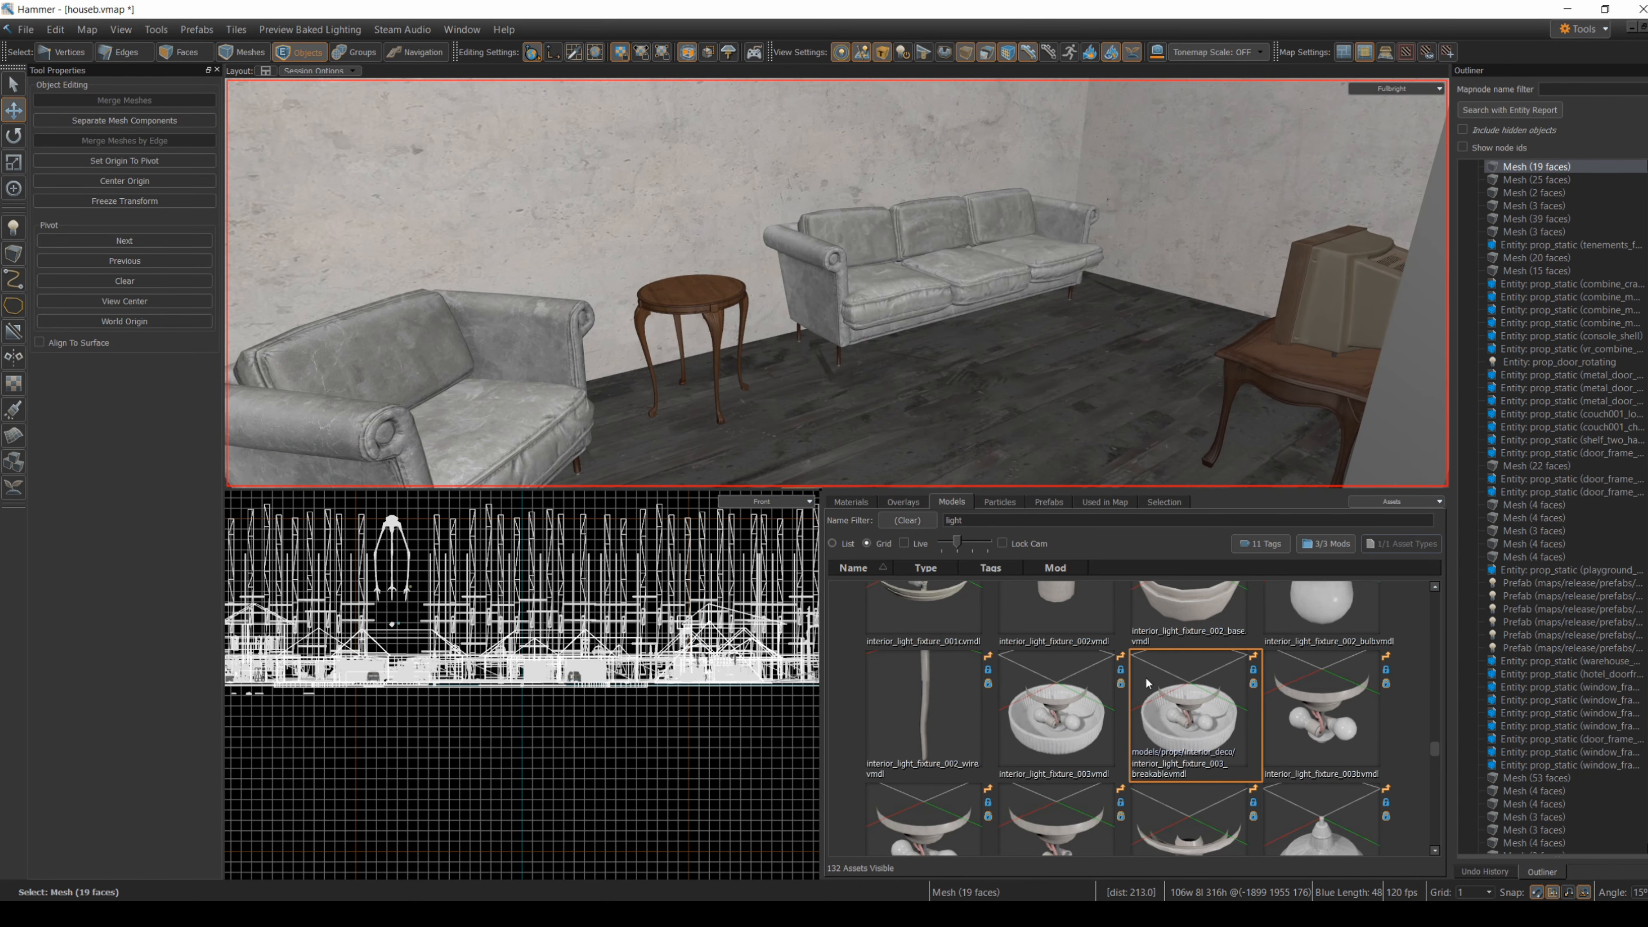
left_click_drag(1196, 739, 981, 470)
left_click_drag(952, 344, 956, 156)
key("z")
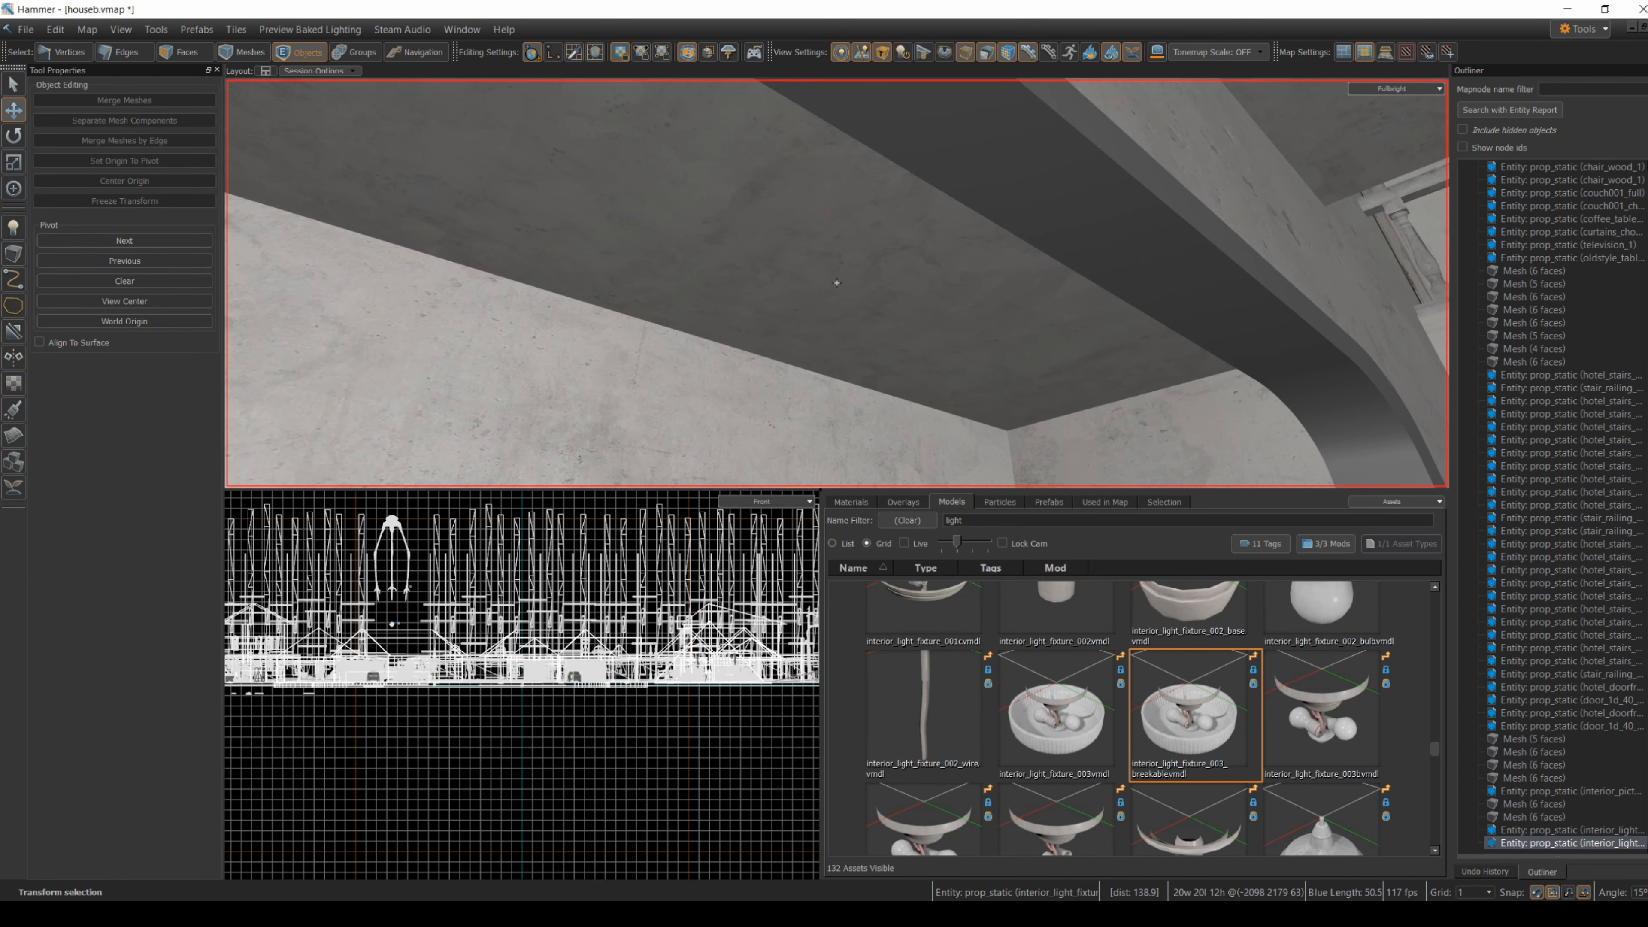
key("s")
key("z")
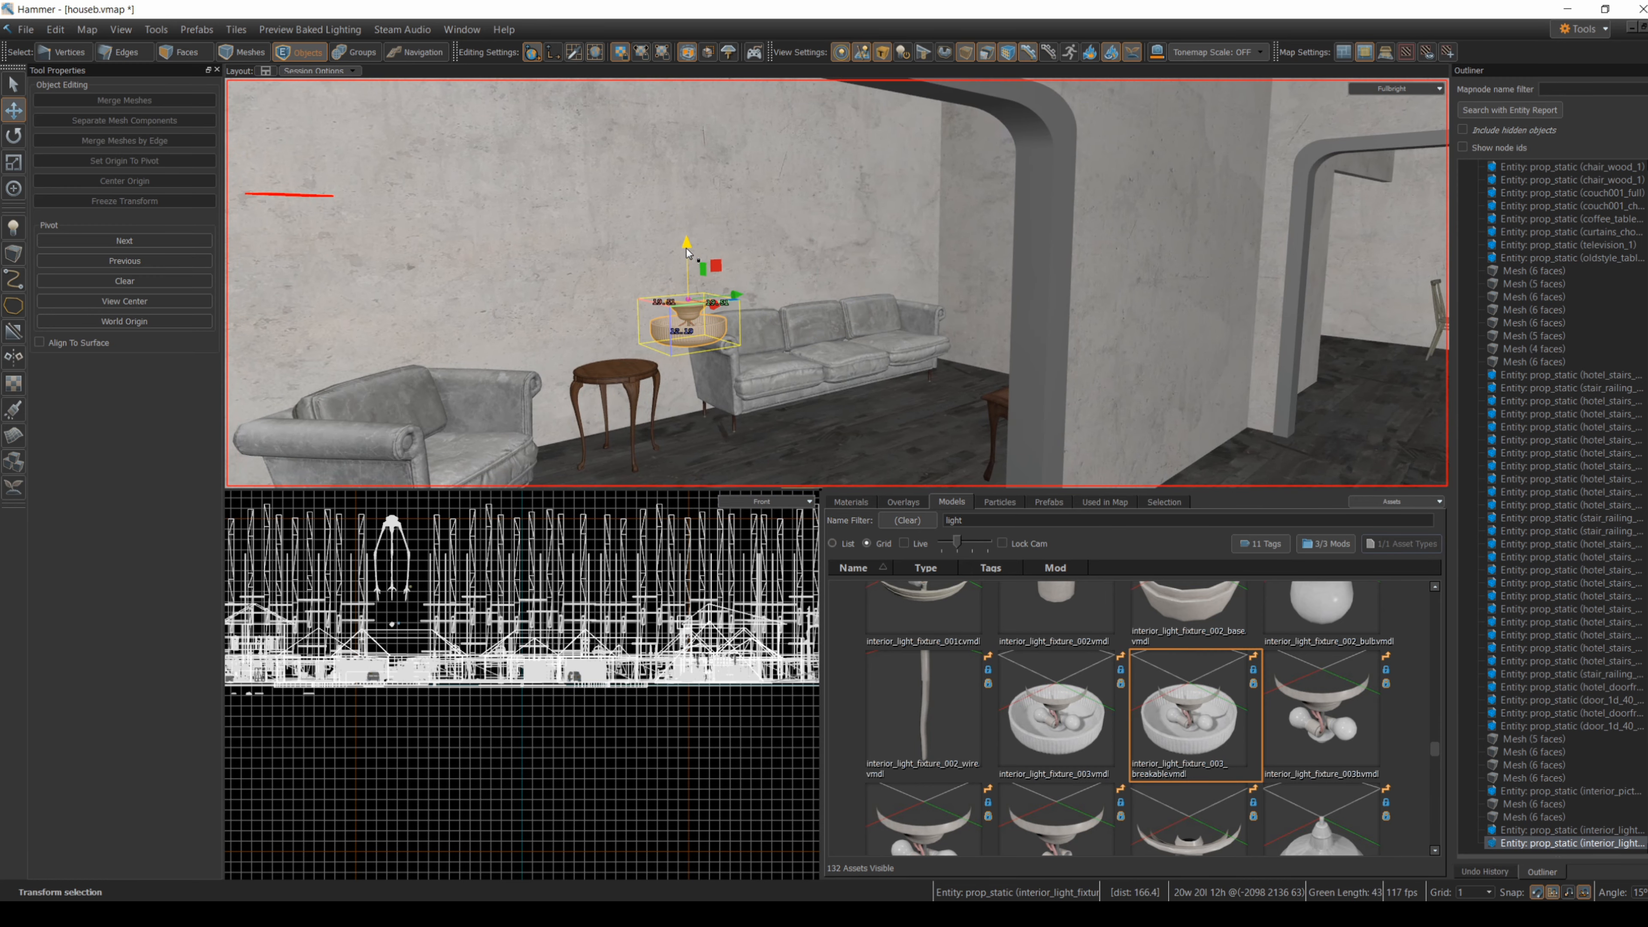
- Raise the living room's light fixture until it sits against the ceiling
left_click_drag(686, 249, 684, 97)
key("z")
key("s")
key("w")
key("z")
left_click_drag(784, 279, 787, 93)
key("z")
key("z")
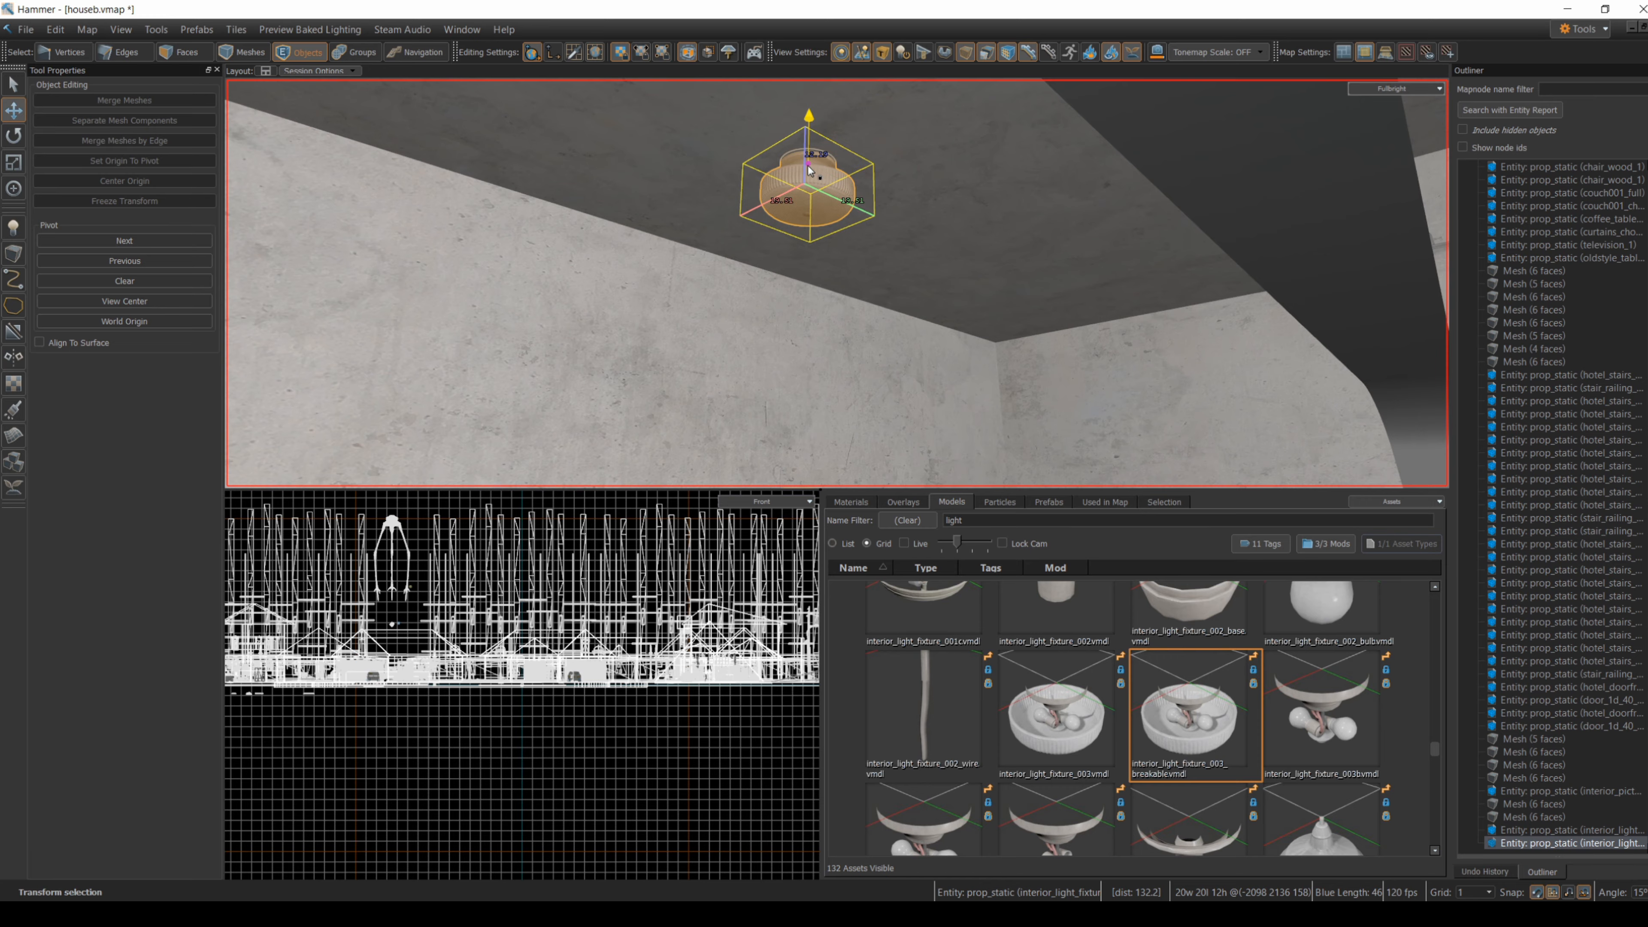
key("z")
key("s")
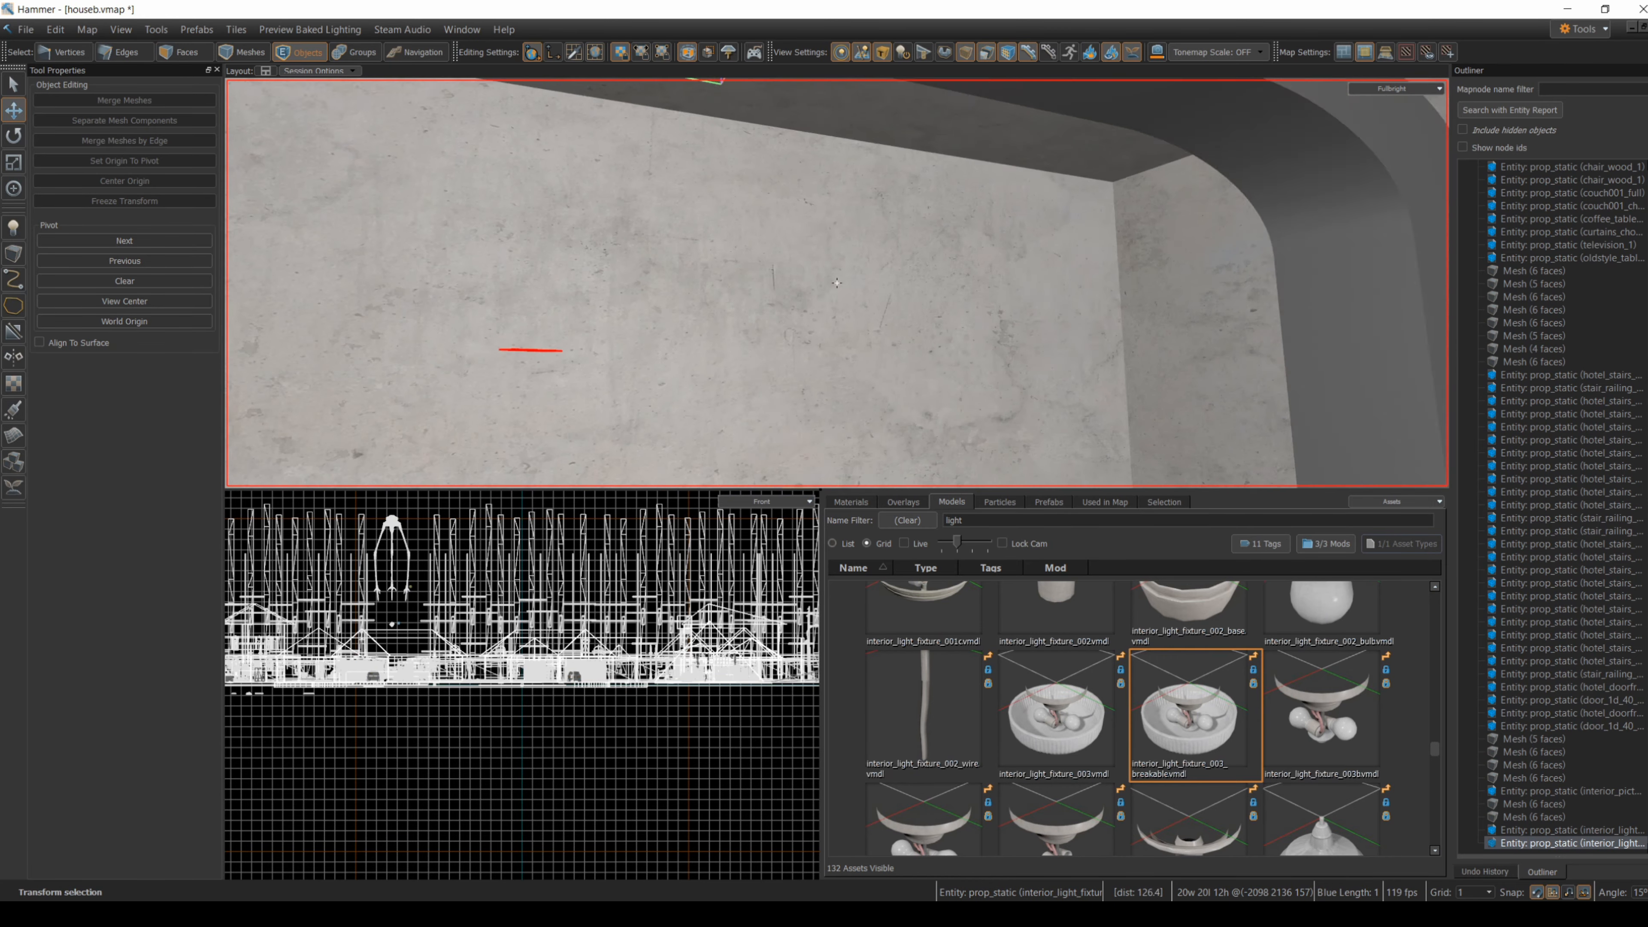
key("s")
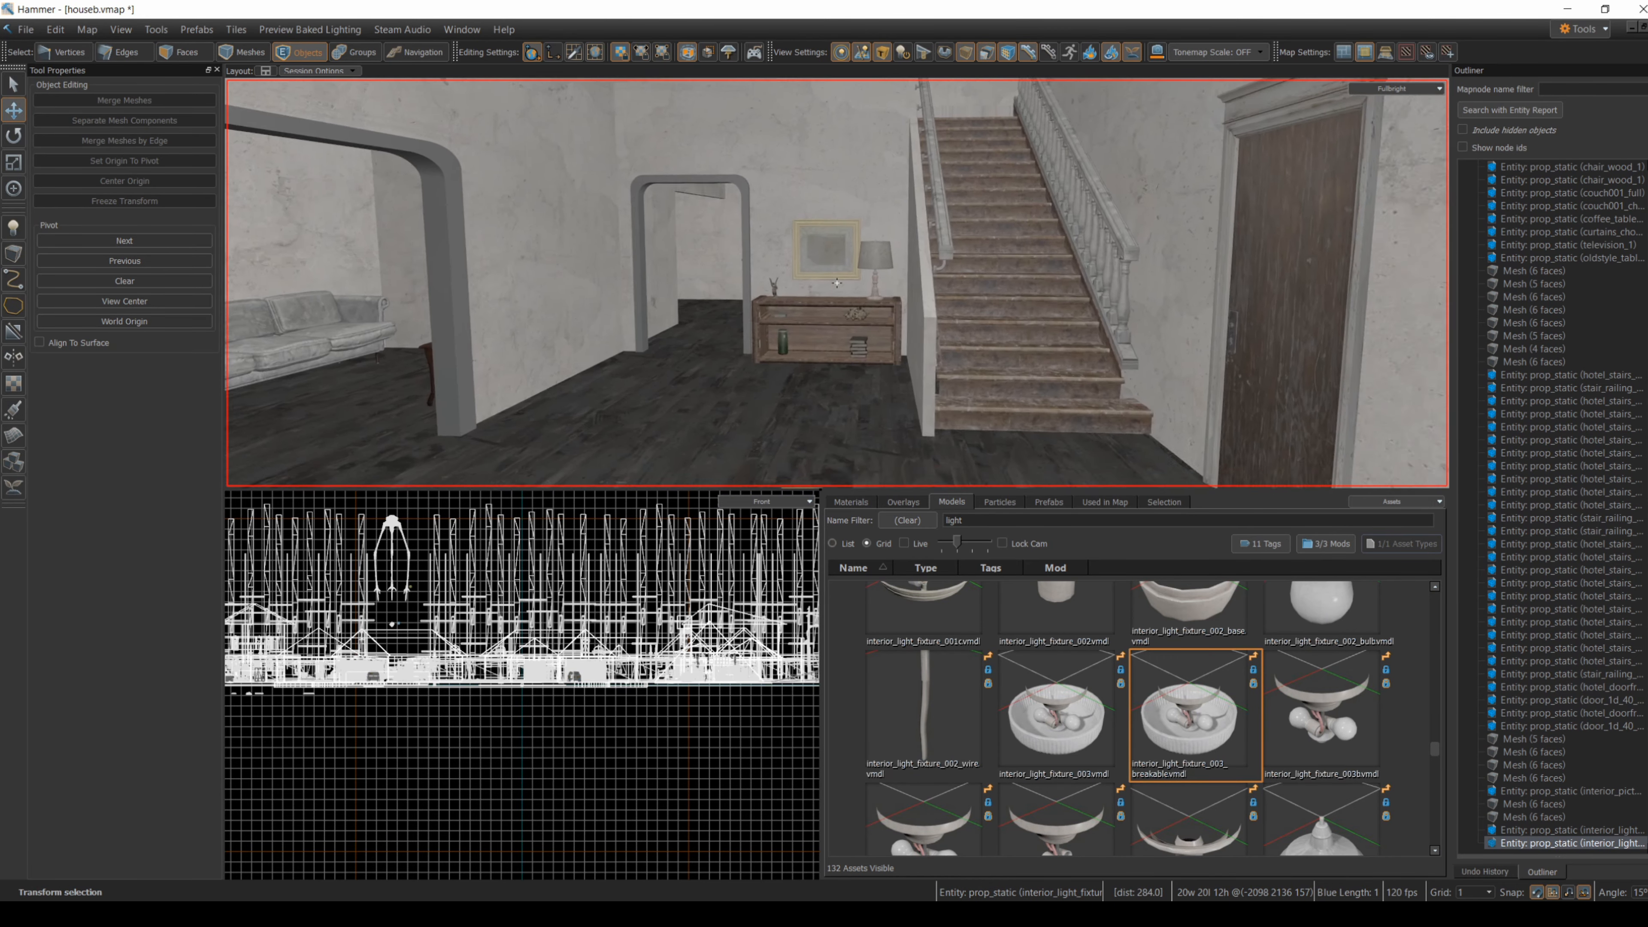
- Deselect the fixture and place a point light (light_omni) on the entrance hall floor beneath the ceiling fixture
key("z")
key("Escape")
key("shift+e")
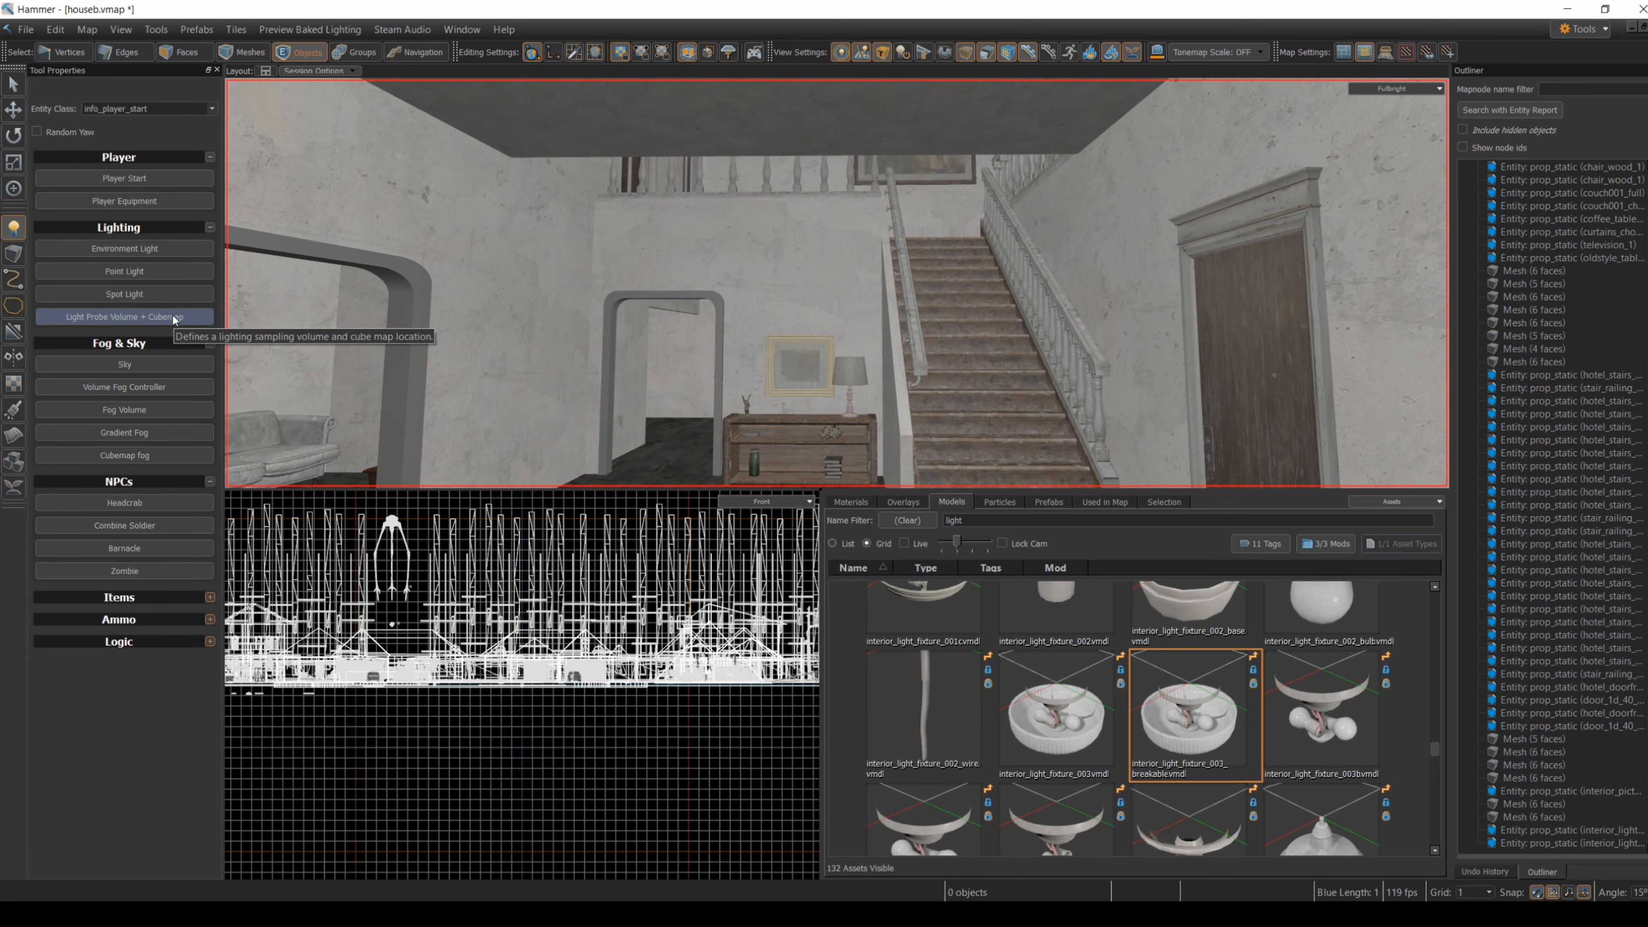
left_click(166, 274)
key("z")
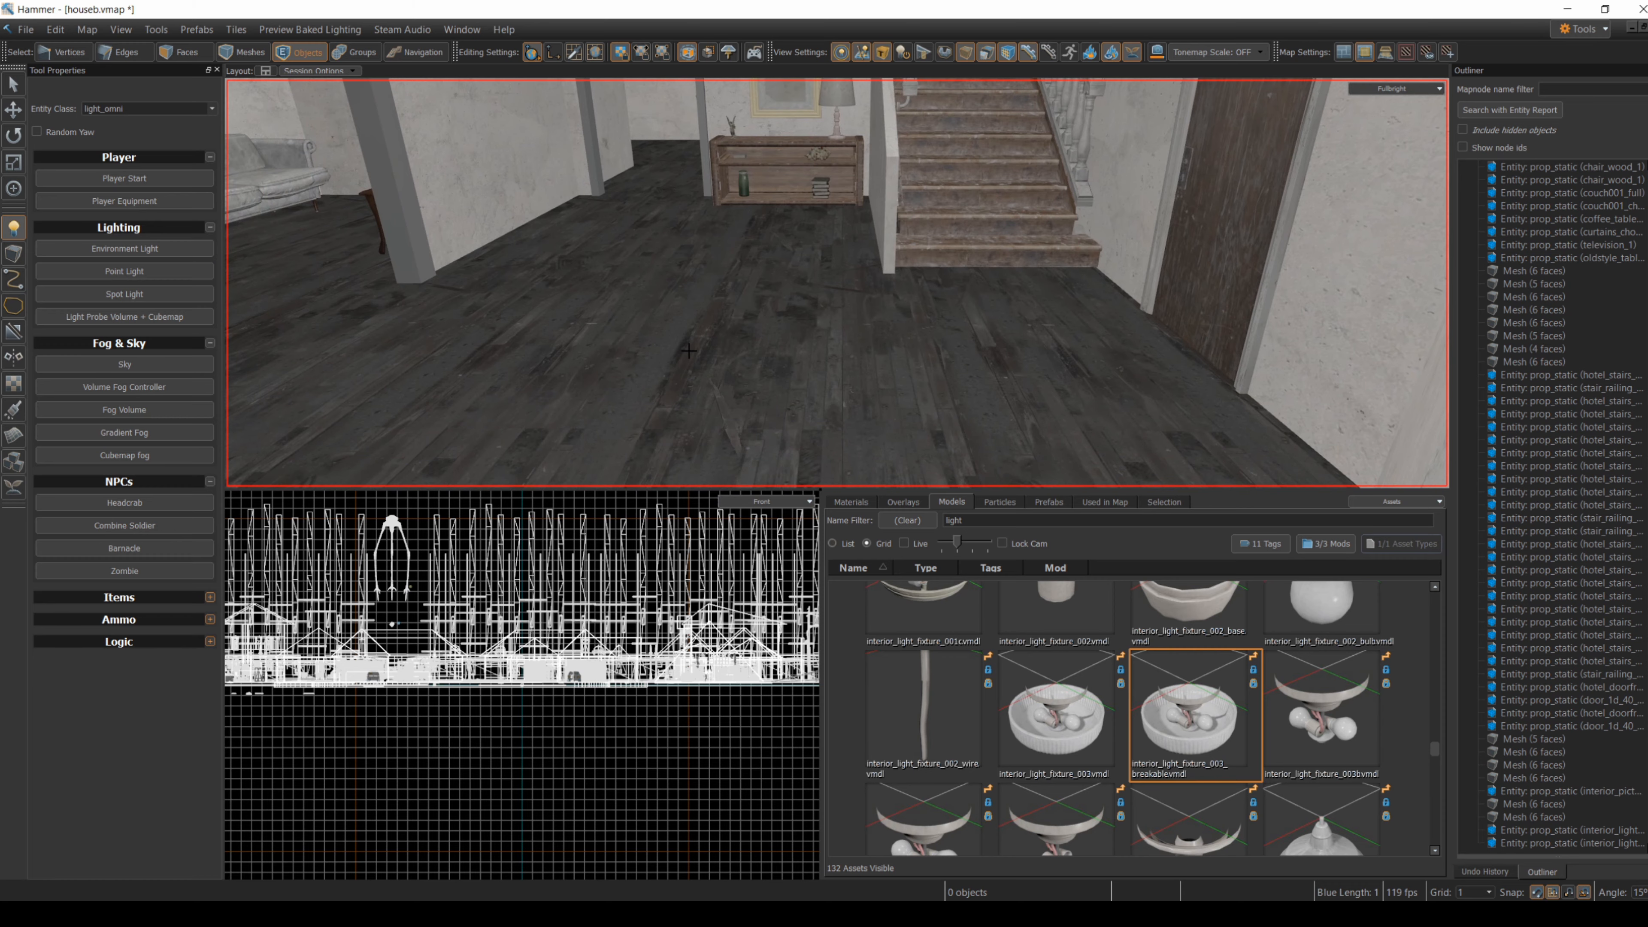
left_click(690, 350)
- Raise the point light from the entrance hall floor to just below the ceiling
left_click(14, 134)
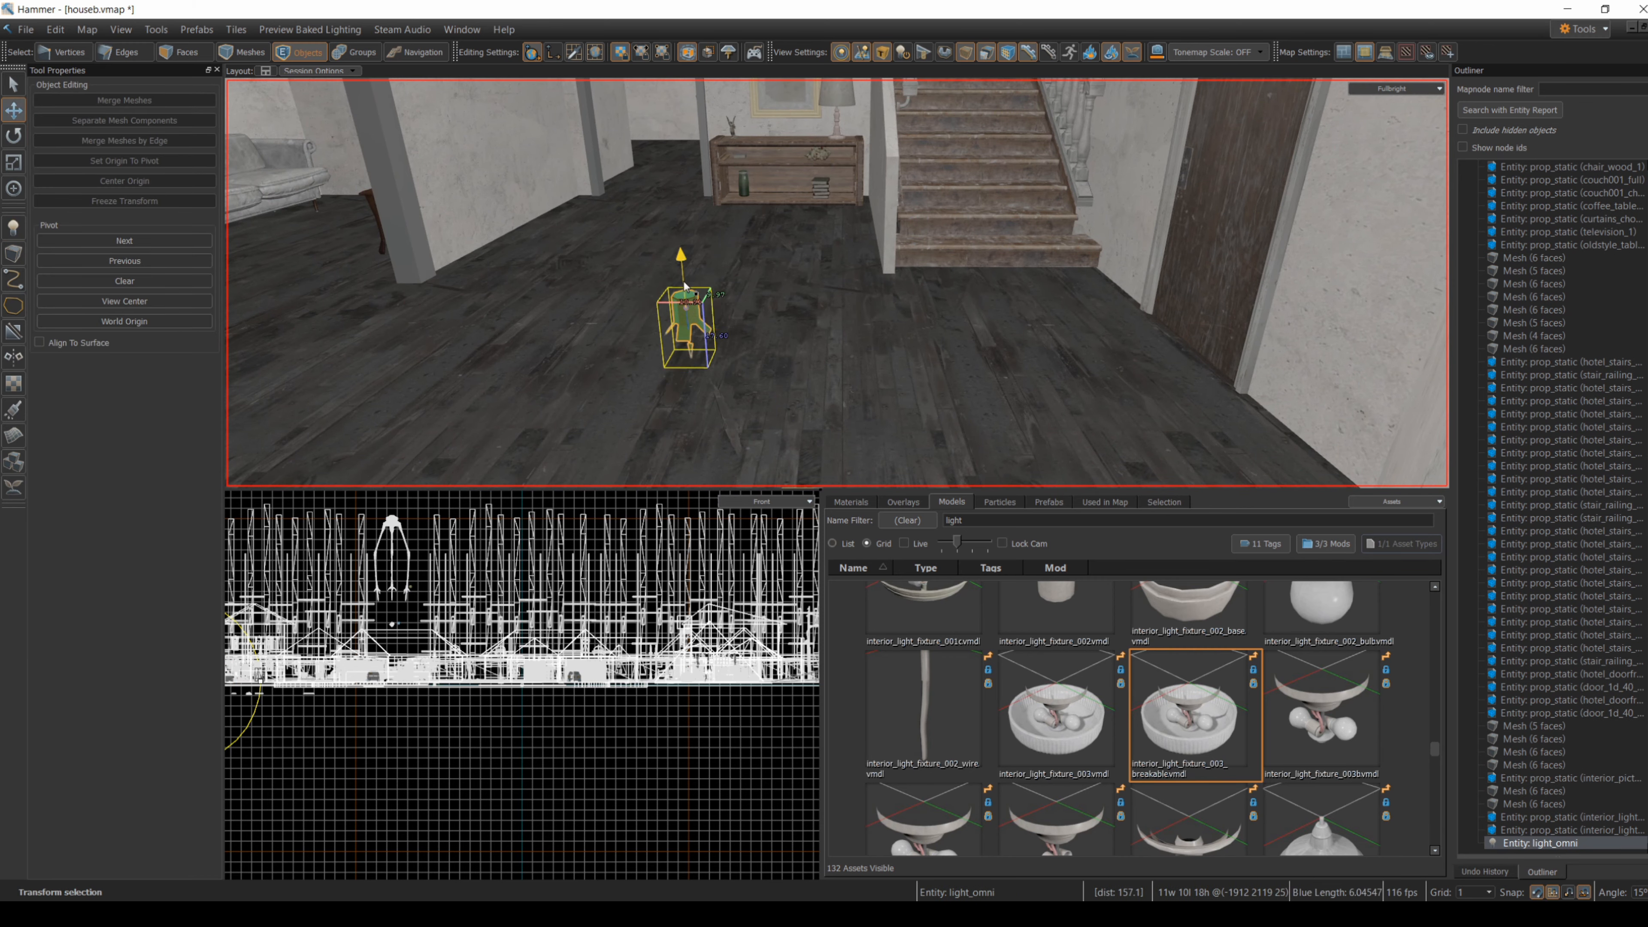
left_click_drag(684, 286, 676, 111)
right_click_drag(676, 112, 678, 85)
left_click_drag(682, 319, 682, 94)
right_click_drag(681, 94, 693, 56)
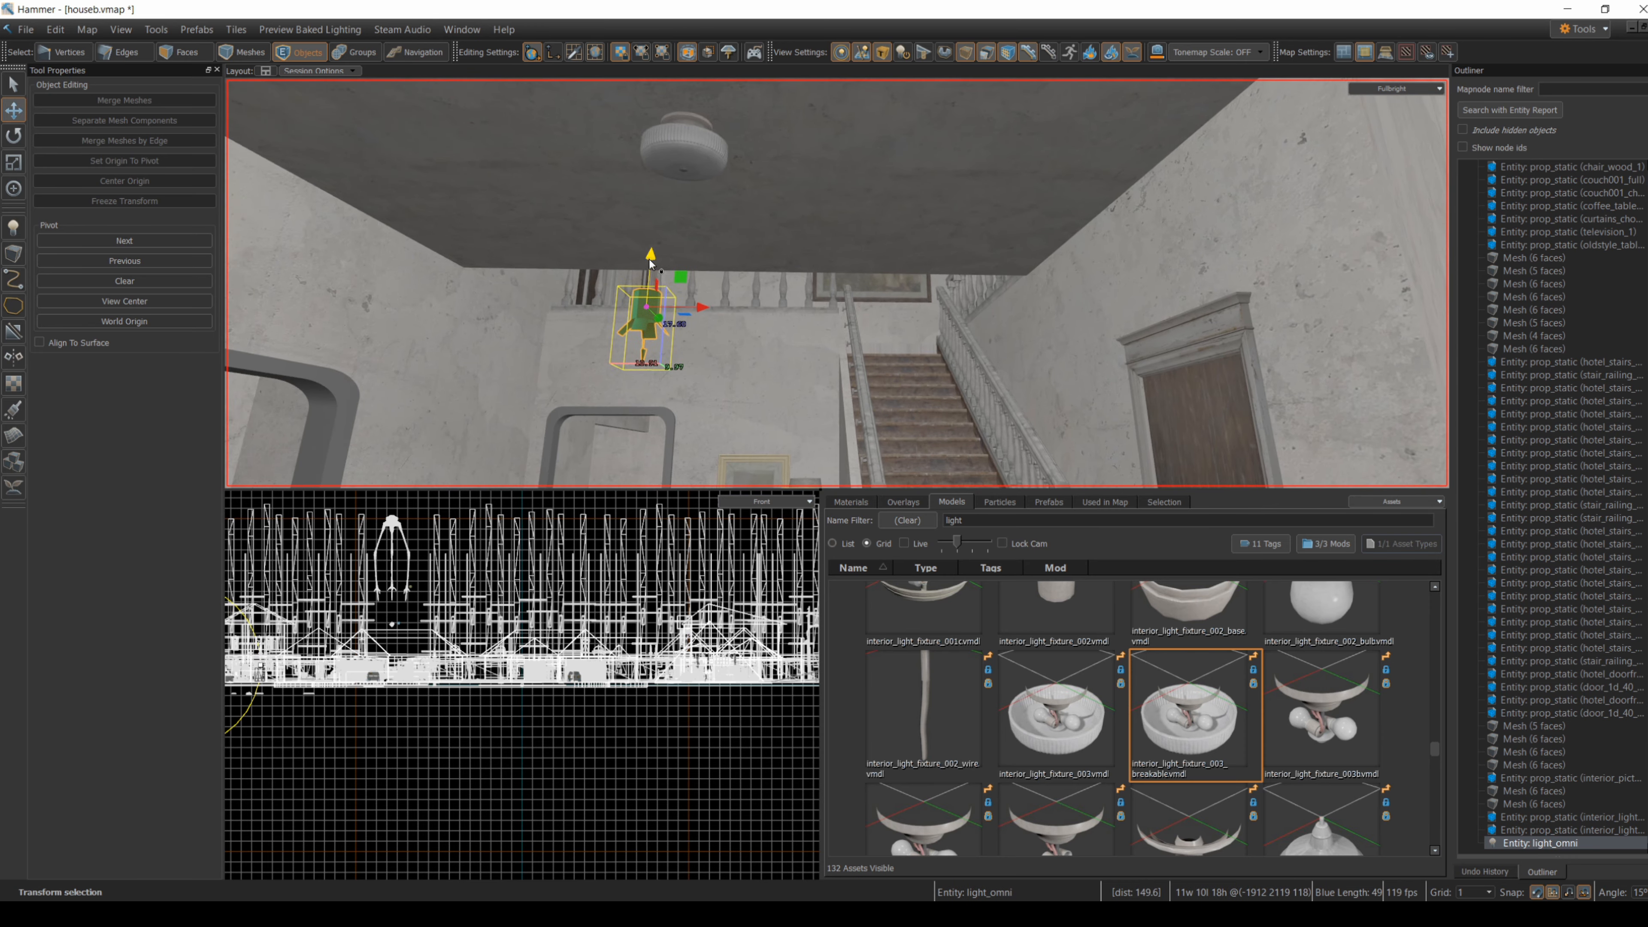
key("w")
- Align the point light with the entrance hall's ceiling fixture, adjusting its height and horizontal position from several sides
right_click_drag(686, 149, 799, 276)
key("a")
left_click_drag(909, 146, 673, 147)
left_click_drag(615, 94, 557, 233)
left_click_drag(621, 287, 648, 288)
key("a")
right_click_drag(648, 287, 811, 279)
left_click_drag(521, 389, 578, 389)
key("s")
right_click_drag(578, 389, 709, 430)
key("w")
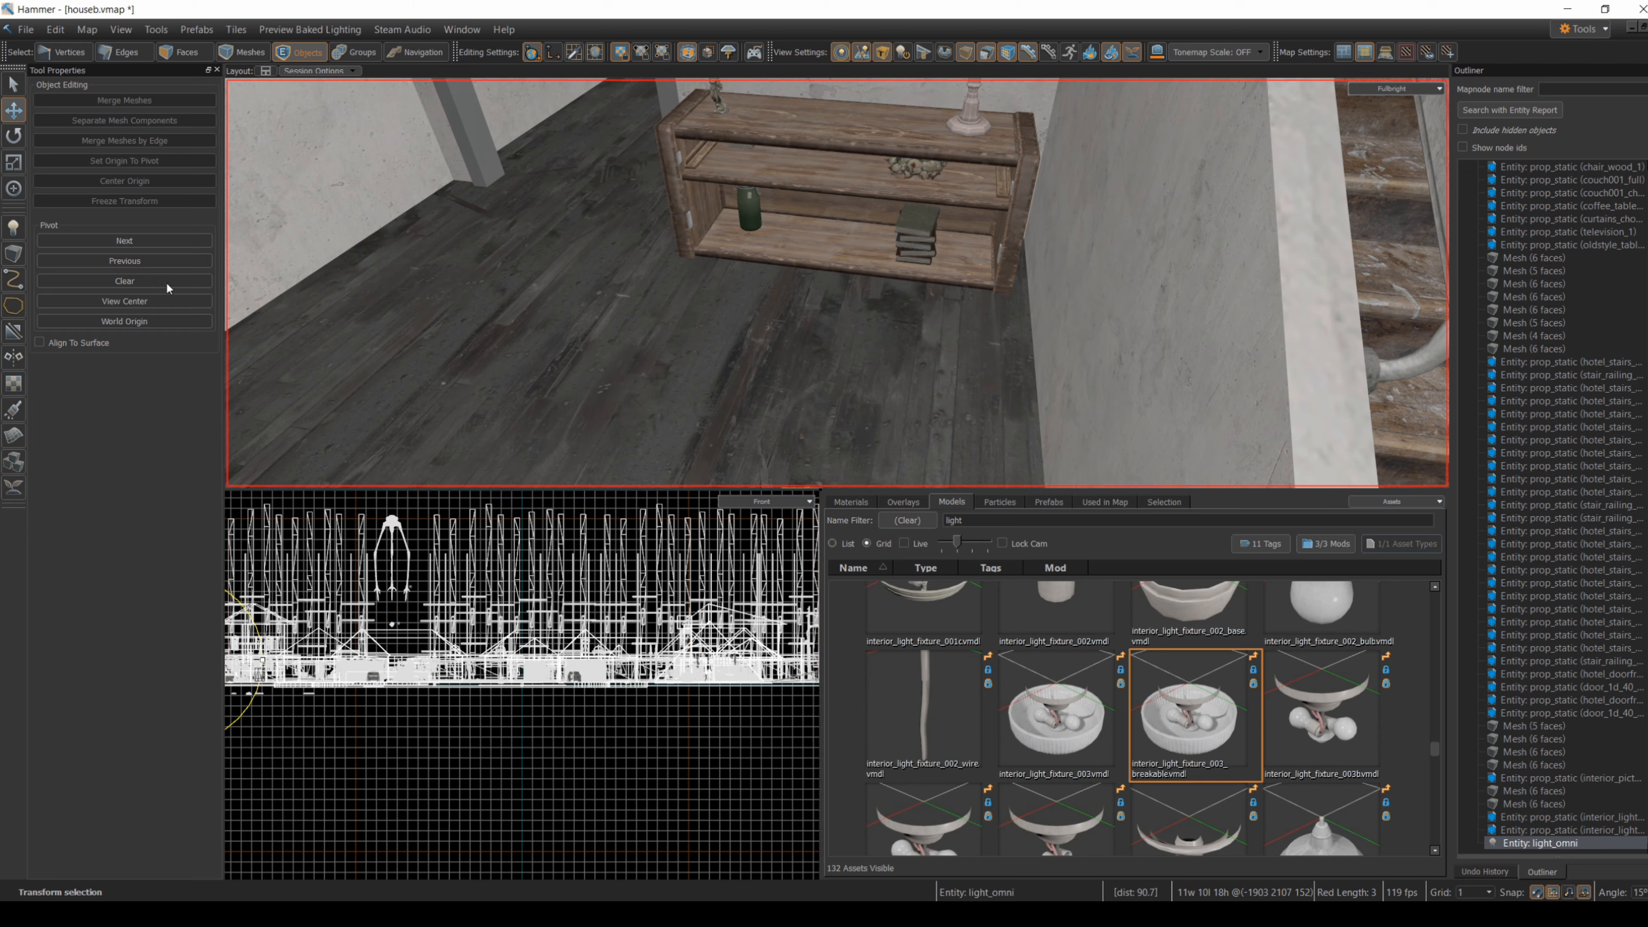
- Place a second point light on the floor in front of the wooden shelf and raise it to the table lamp's height
left_click(12, 225)
left_click(737, 380)
right_click_drag(736, 381, 653, 466)
left_click(14, 110)
left_click_drag(832, 351, 835, 112)
right_click_drag(836, 112, 837, 283)
- Move the second point light sideways and vertically until it sits inside the table lamp's shade on the shelf
key("w")
left_click_drag(631, 367, 494, 211)
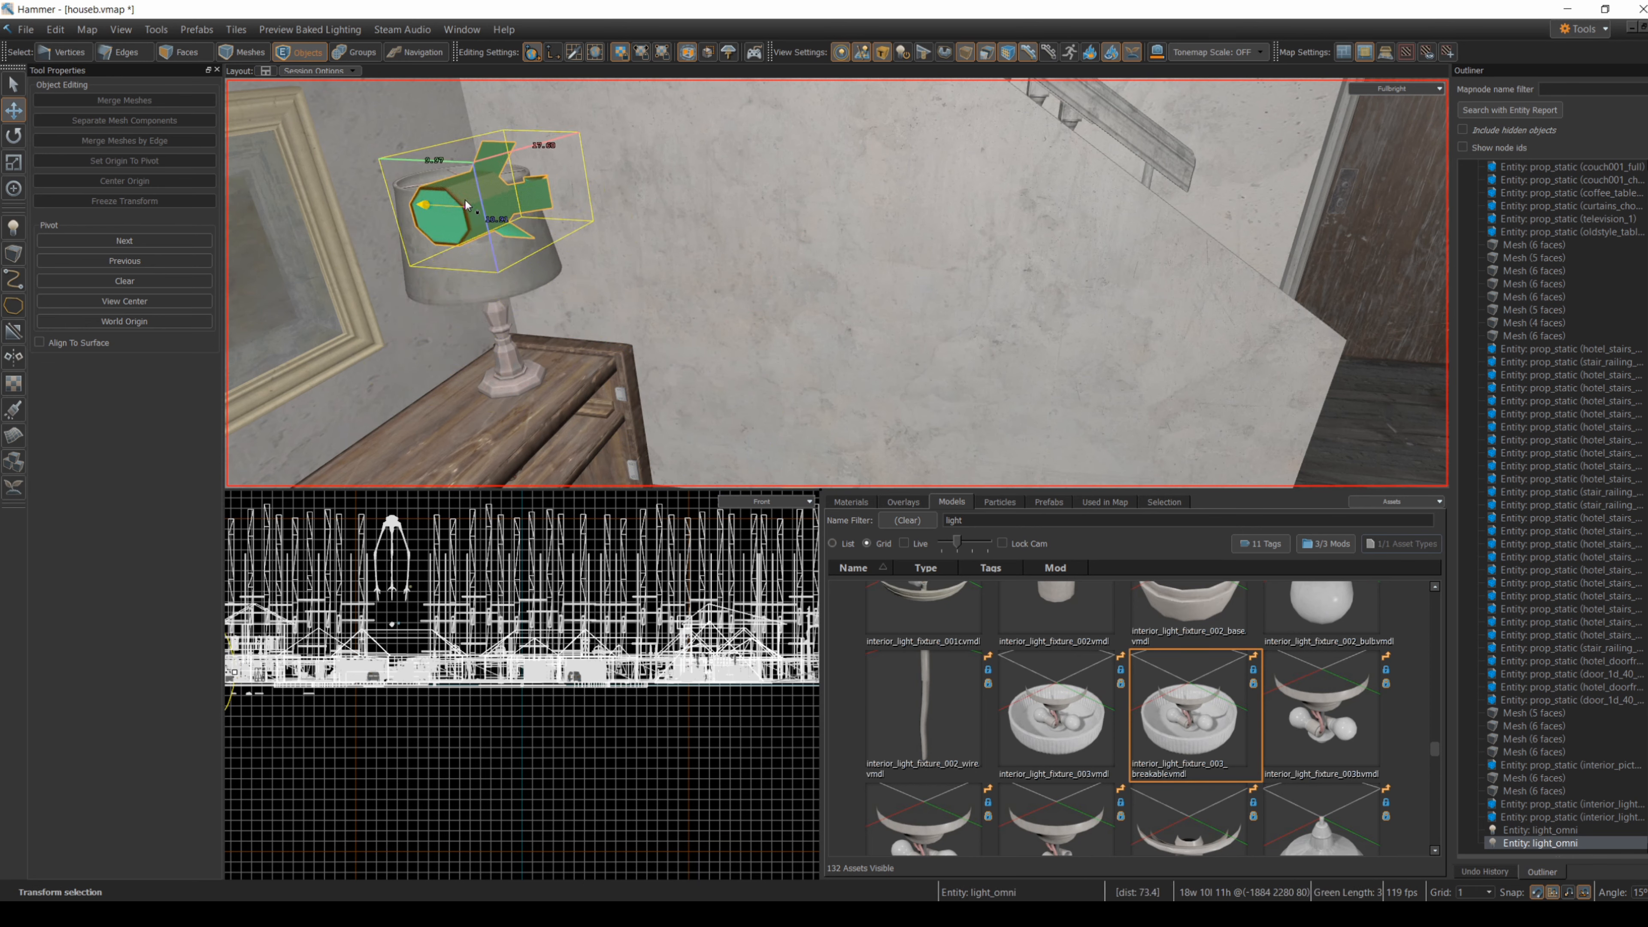
left_click_drag(427, 173, 26, 149)
mouse_move(448, 198)
left_mouse_down()
mouse_move(475, 180)
mouse_move(457, 174)
left_mouse_up()
right_click_drag(456, 174, 697, 258)
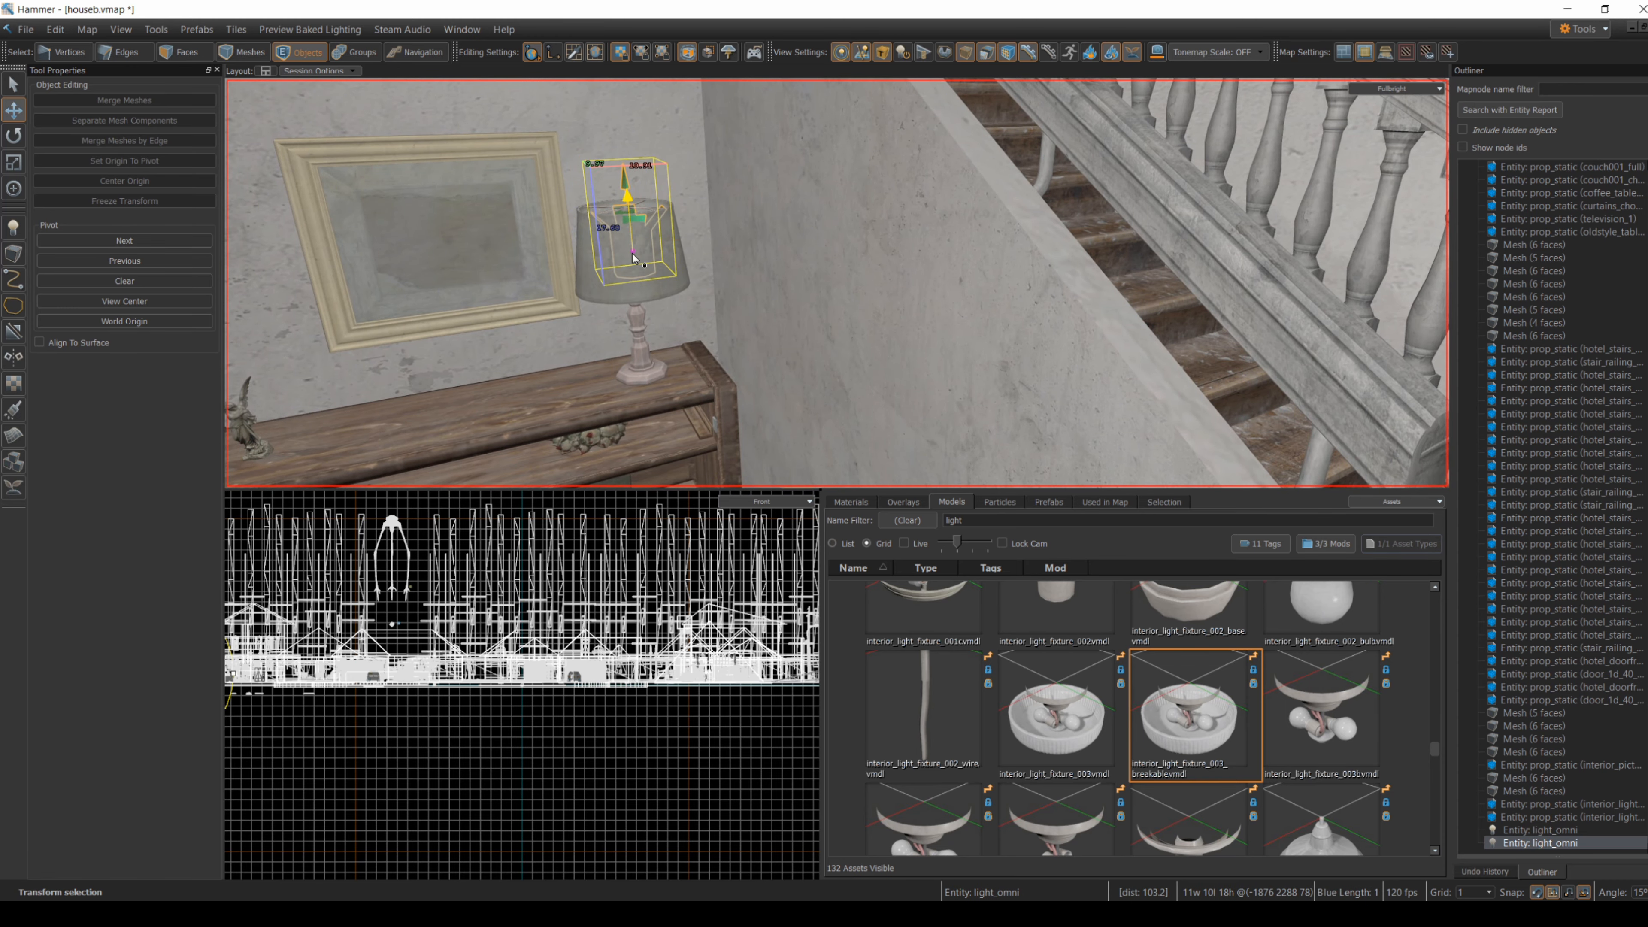
key("z")
key("s")
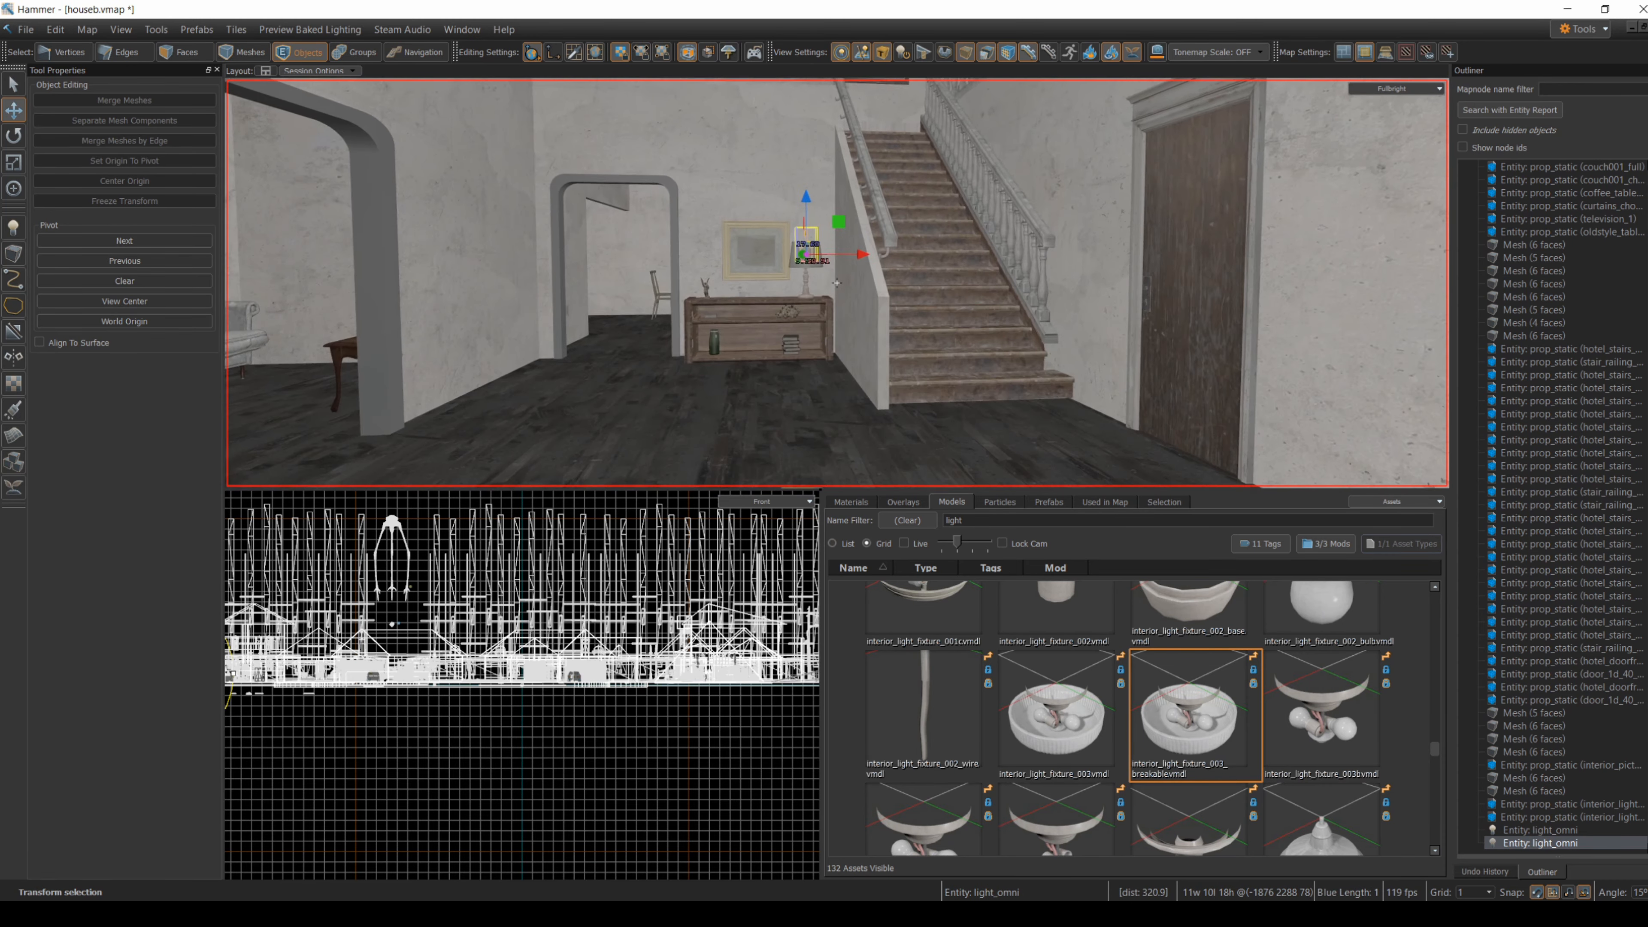